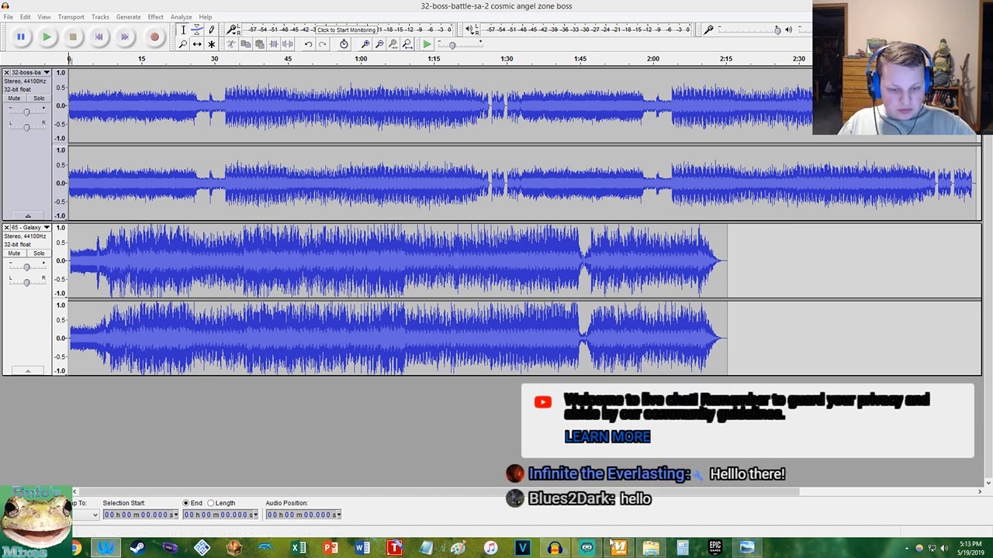
Mute the 65 - Galaxy track and play the boss-battle track briefly from its start
click(587, 548)
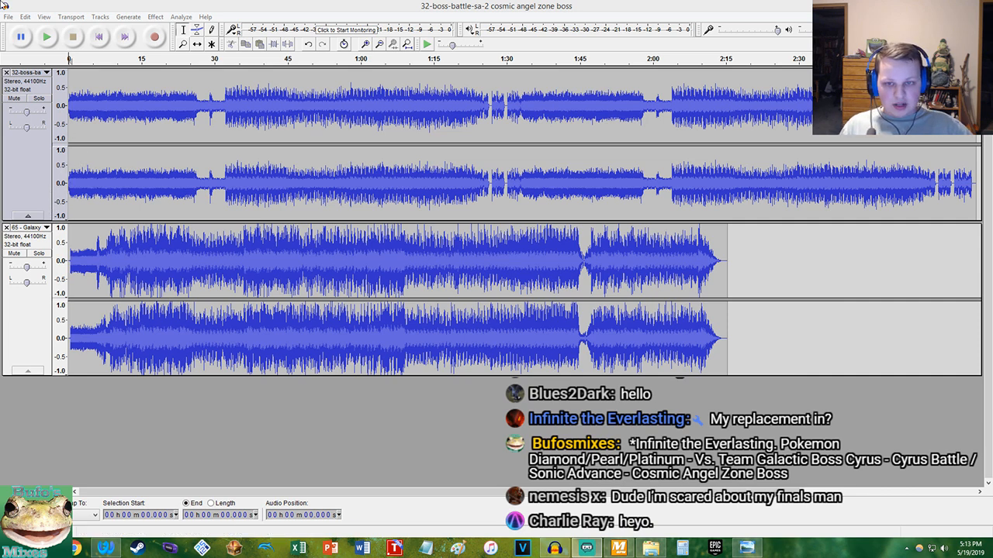
click(273, 4)
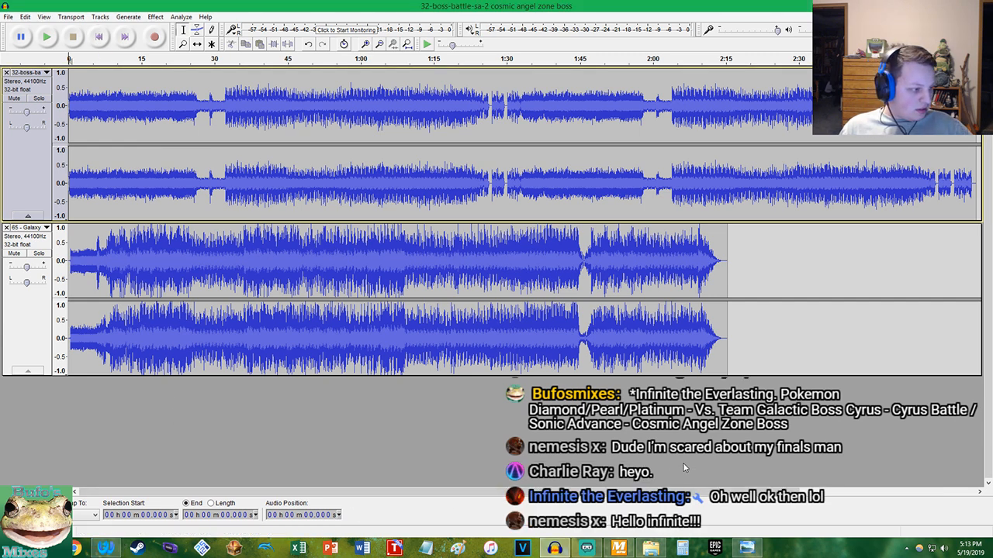
click(11, 253)
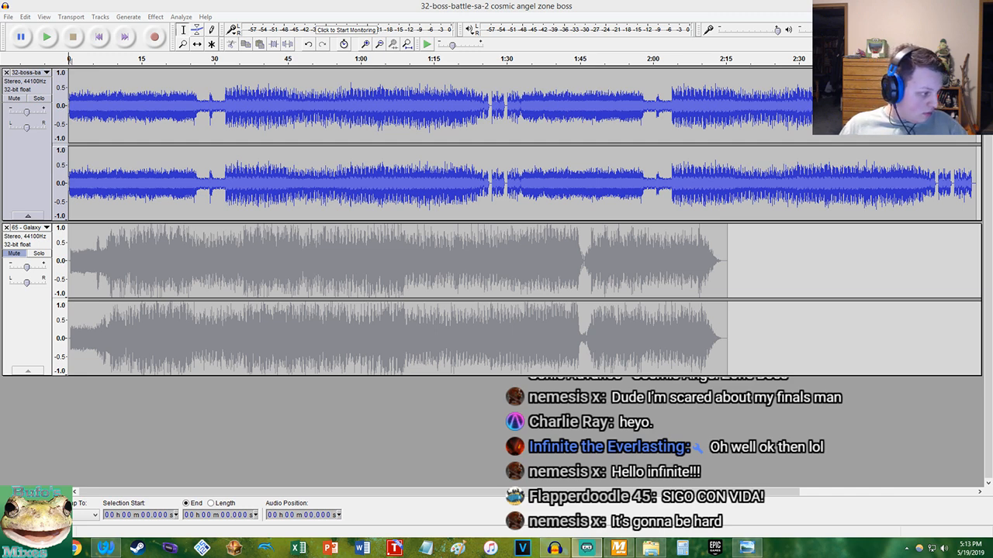
click(313, 6)
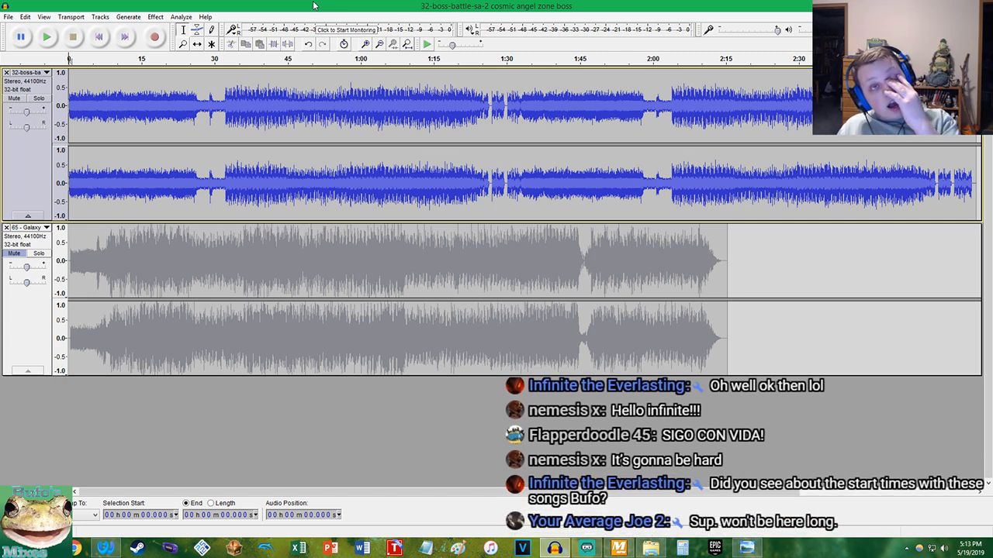
key(space)
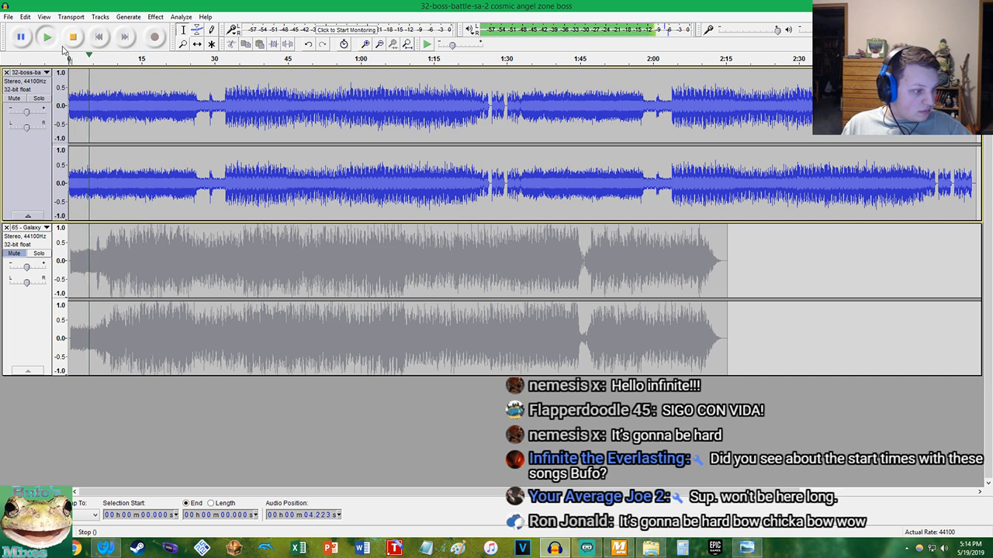
click(74, 37)
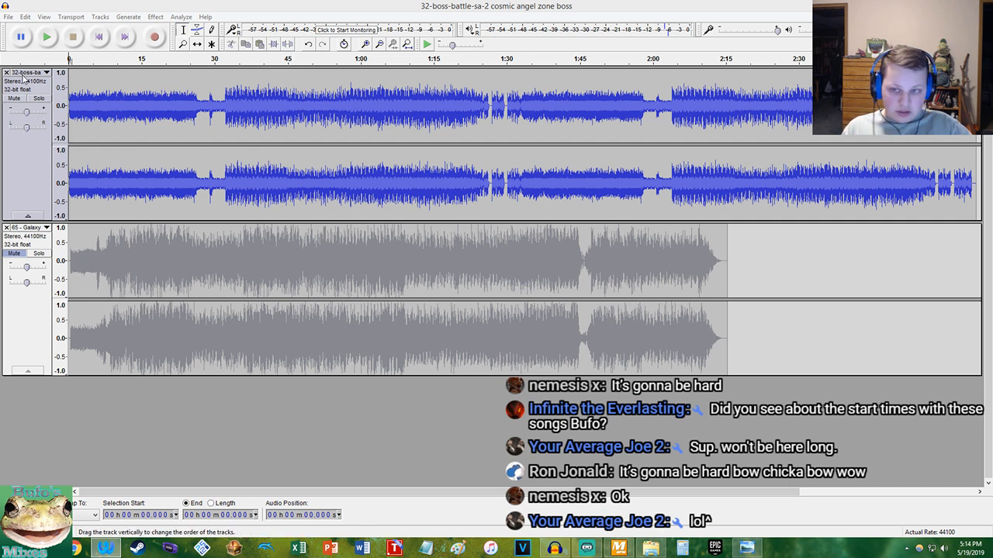
Play the boss-battle track from about 31.1 s to locate where its louder section begins
click(221, 95)
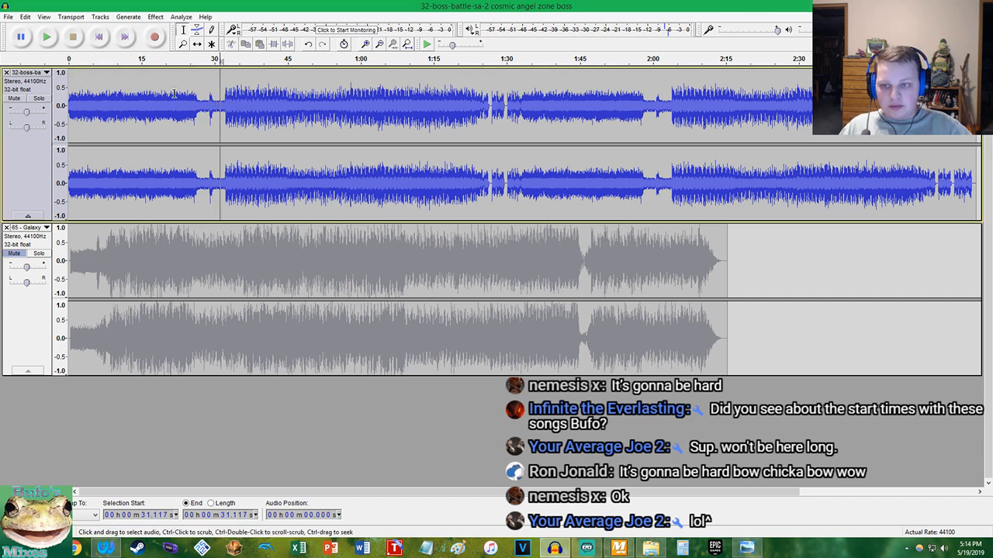
scroll(224, 93, up, 3)
key(space)
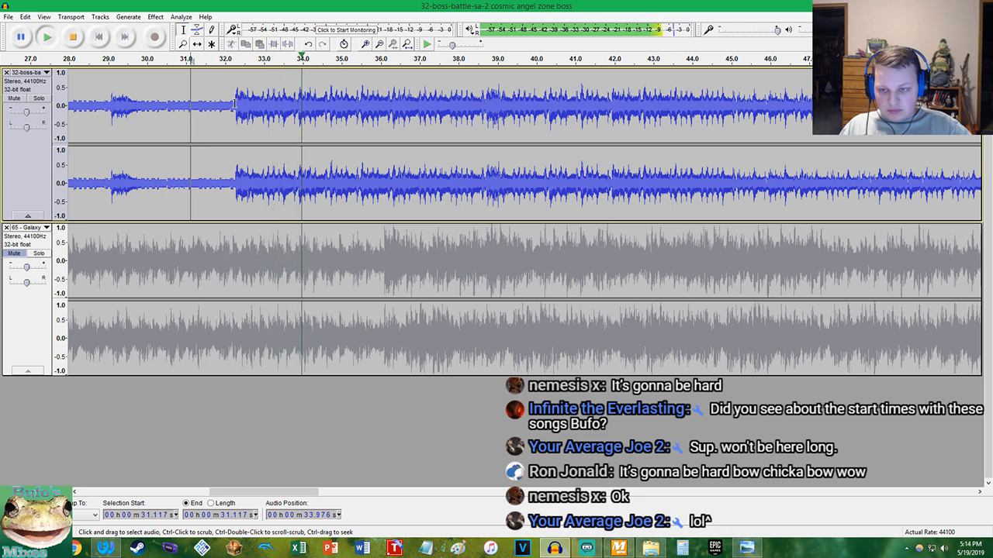
key(space)
Split the boss-battle track at 32.280 s and move everything before the split to the end of the track
scroll(235, 103, up, 15)
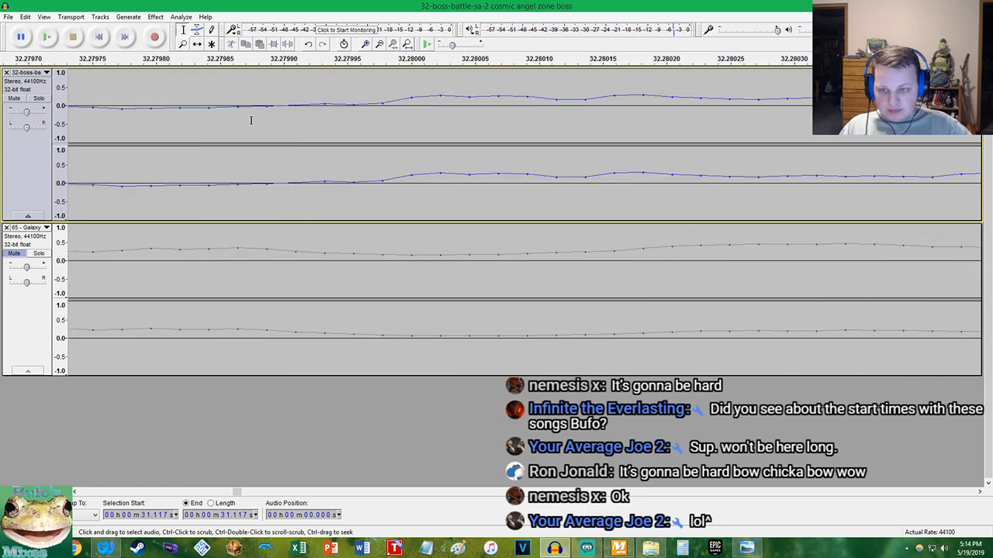
scroll(256, 124, up, 1)
click(276, 108)
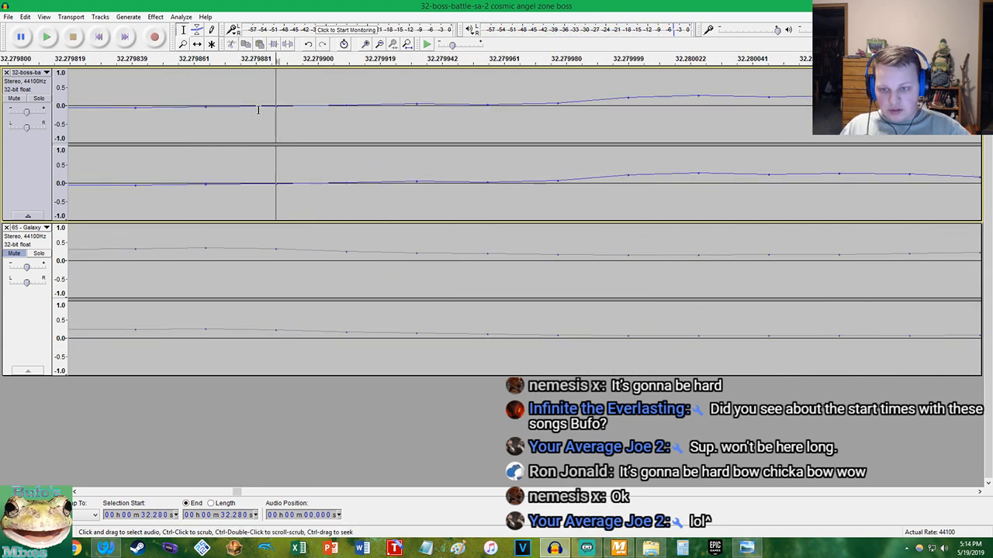
key(ctrl+i)
key(shift+Home)
key(ctrl+x)
key(End)
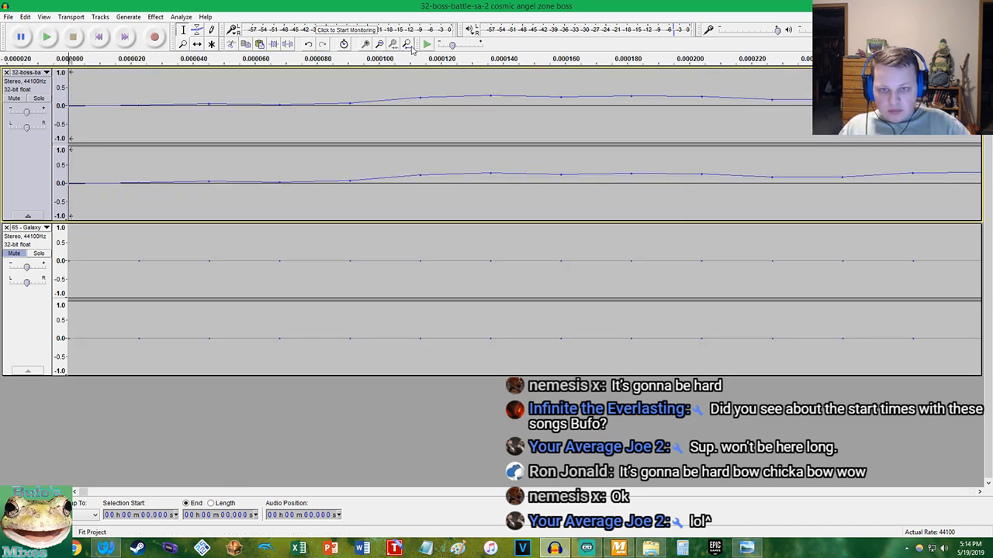
Unmute the 65 - Galaxy track and mute the boss-battle track
click(408, 44)
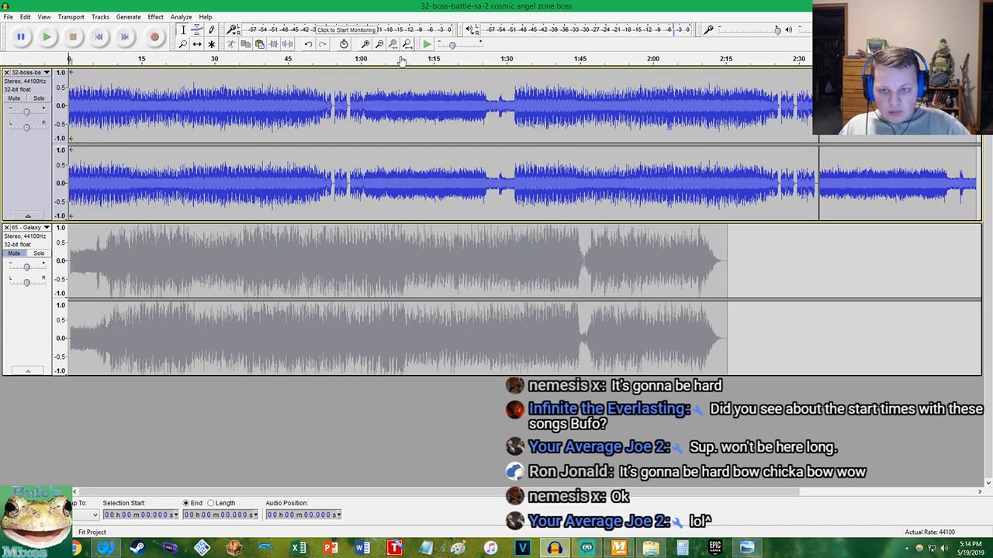
click(14, 253)
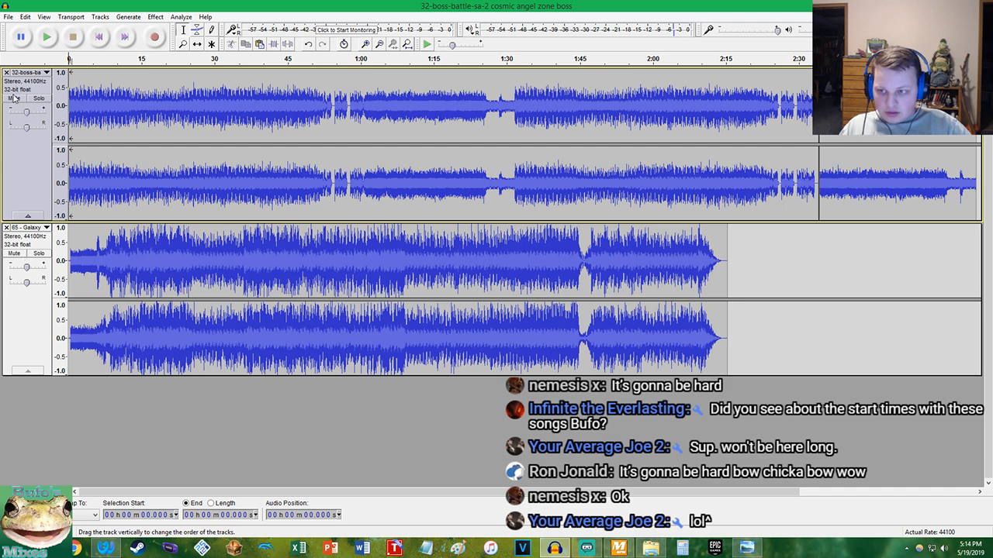
click(14, 98)
Delete the silence from about 2:33.204 to 2:34.199 before the relocated intro in the boss-battle track
scroll(797, 105, up, 8)
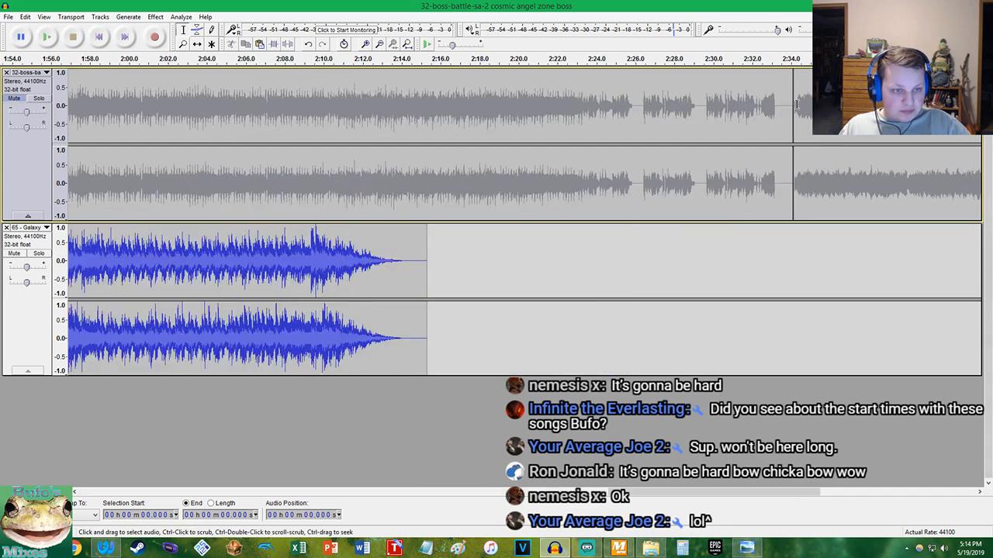
drag(784, 106, 612, 113)
scroll(774, 106, up, 3)
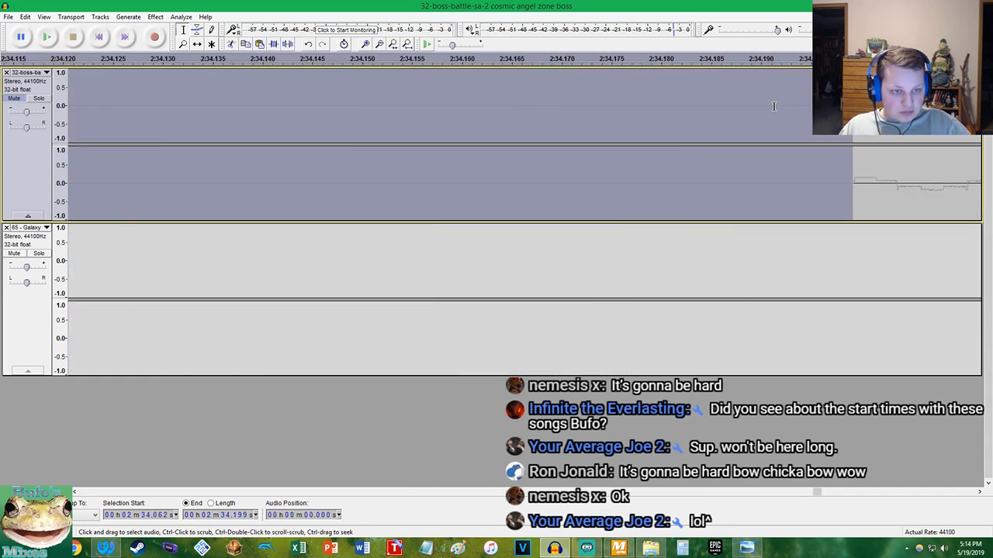
click(851, 106)
drag(851, 108, 91, 132)
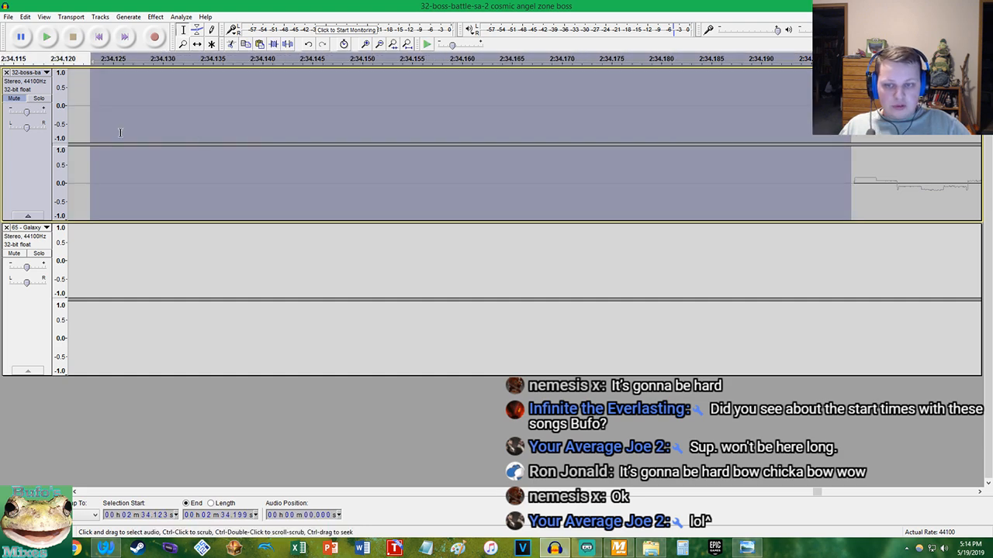
scroll(227, 134, down, 5)
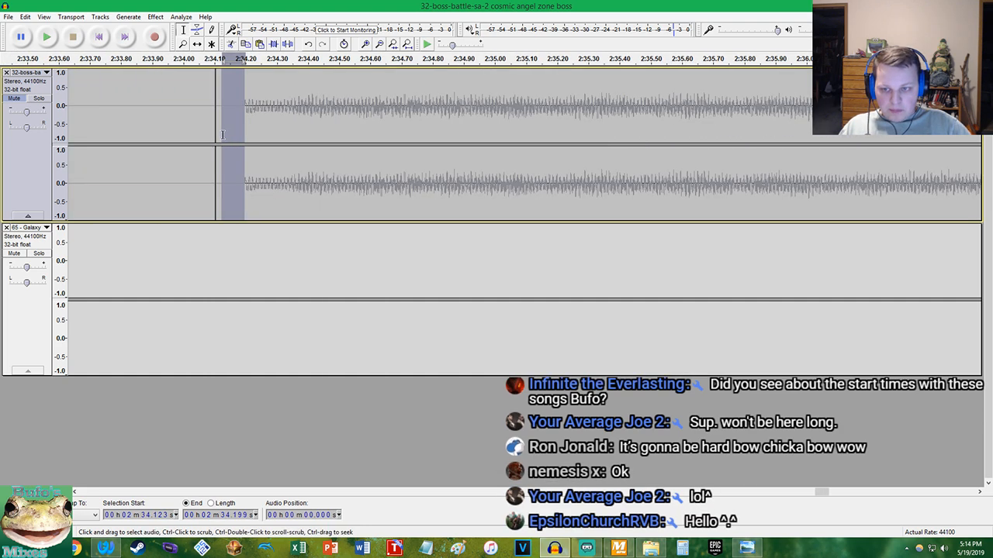
drag(222, 135, 90, 128)
scroll(100, 130, down, 4)
key(Delete)
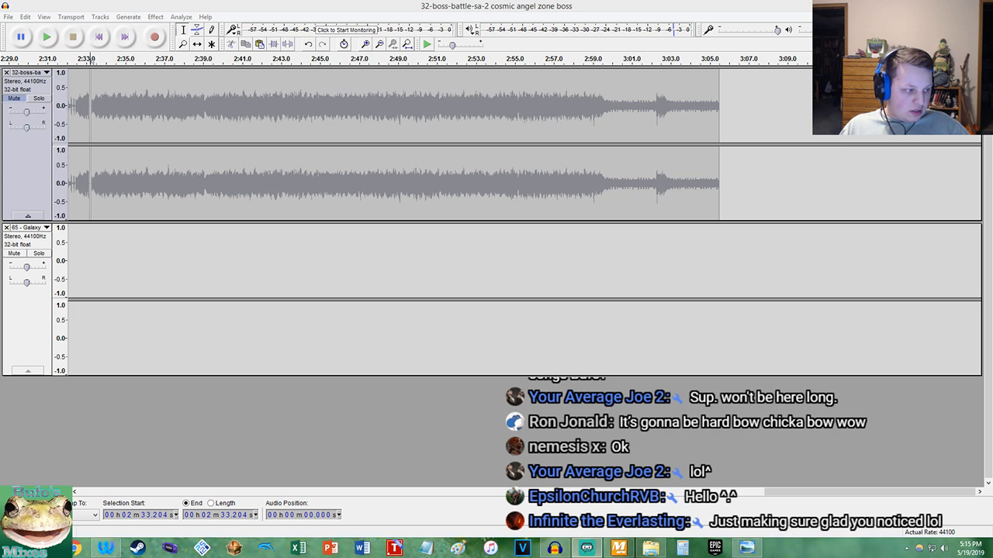
Return the cursor to the project's start and fit the whole project in view
click(224, 4)
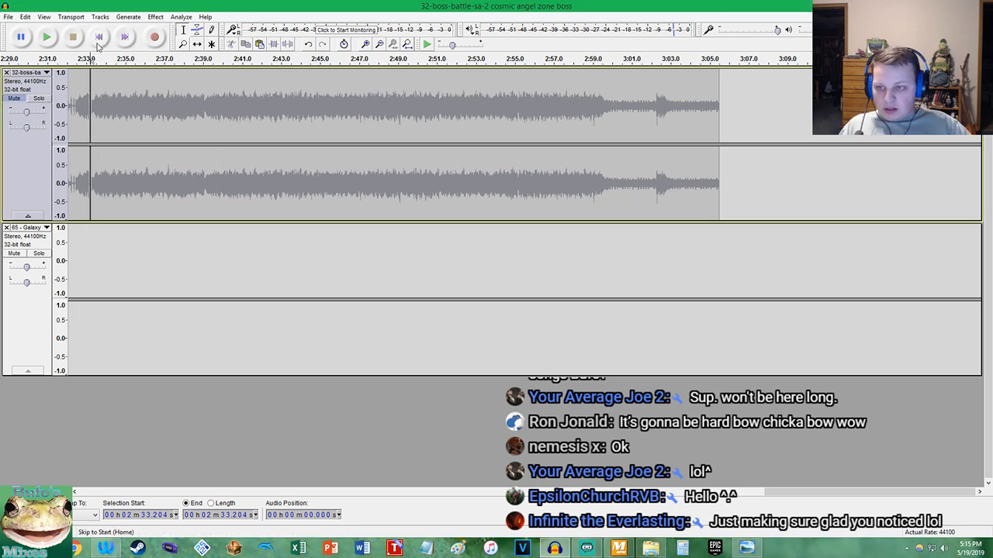
click(99, 39)
click(410, 47)
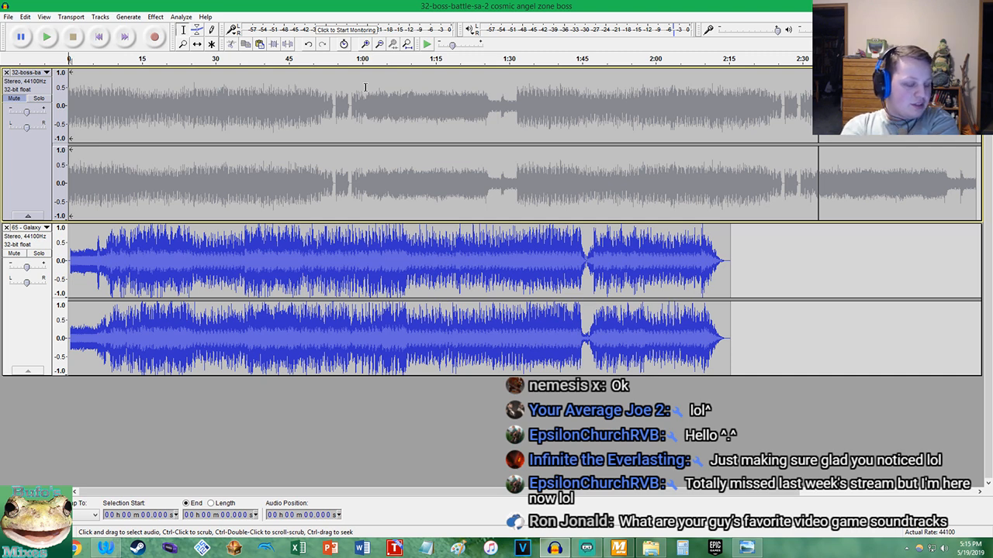
click(104, 549)
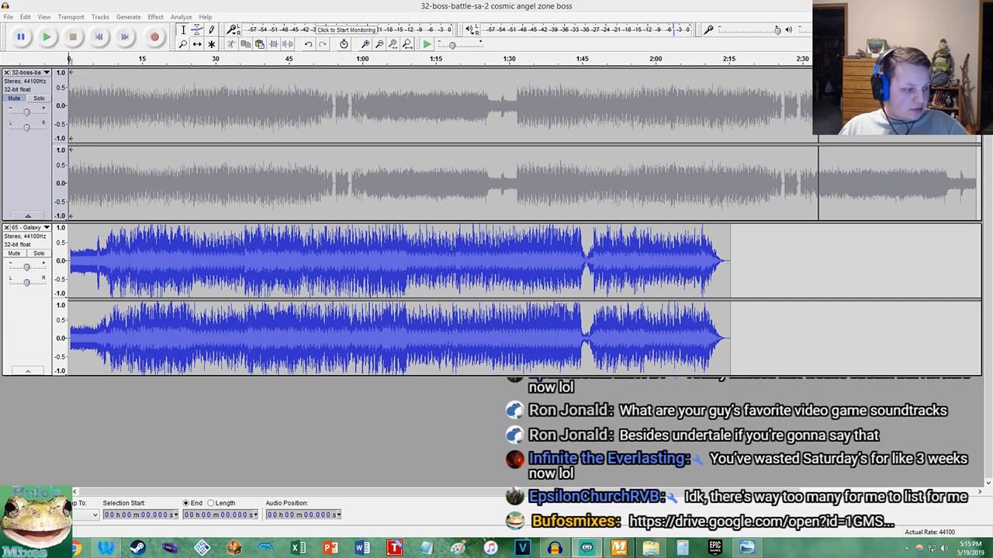
click(283, 3)
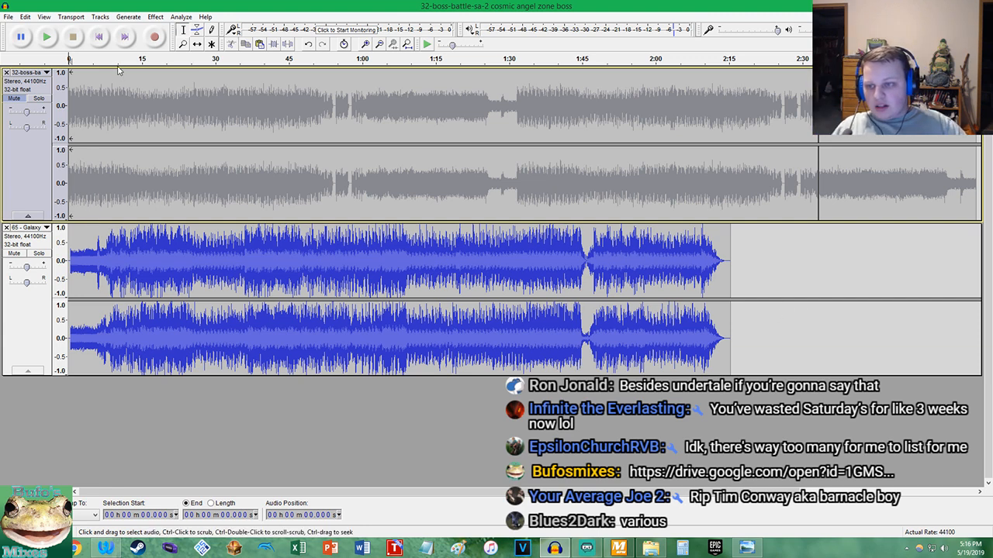
click(16, 262)
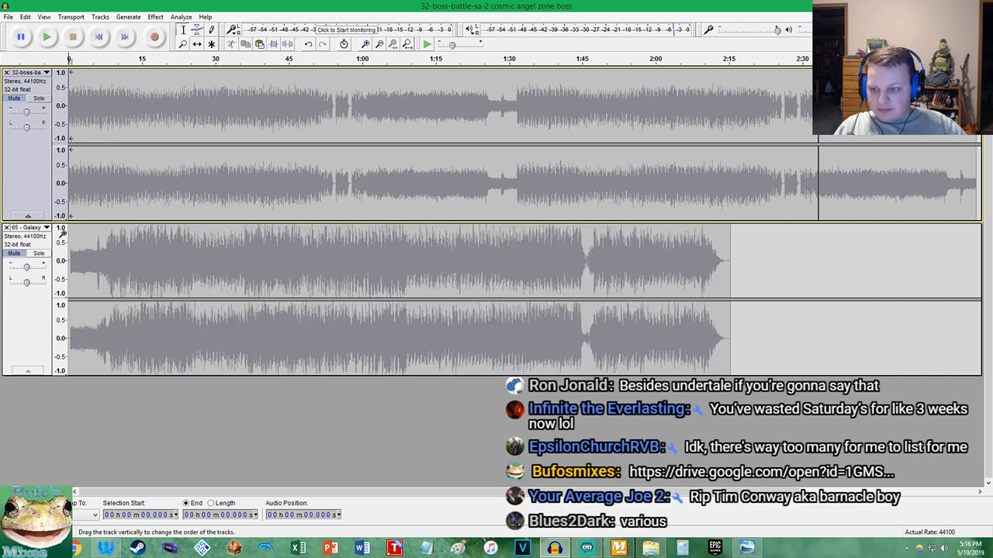
click(18, 98)
scroll(125, 122, up, 4)
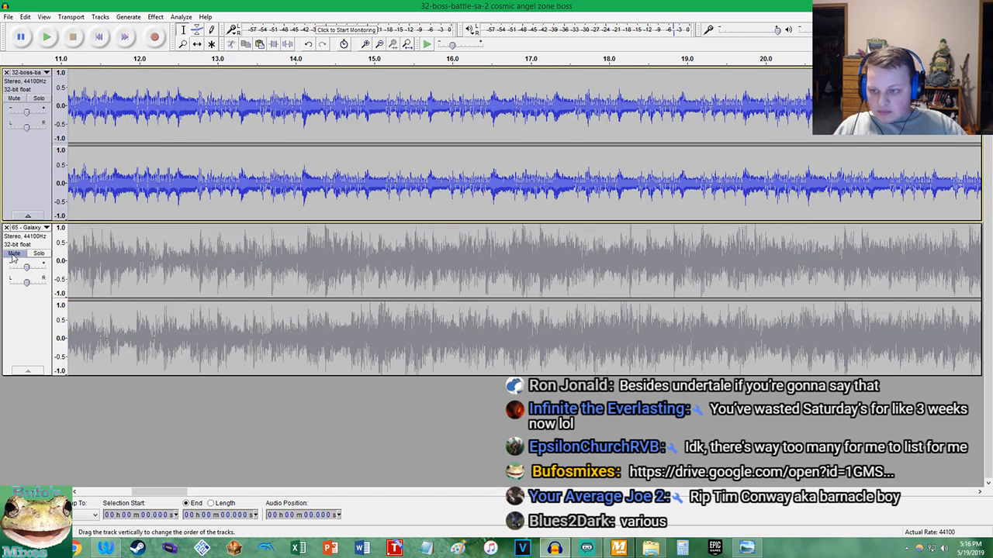
click(14, 255)
click(14, 99)
Trim the silence before 0.422 s from the start of the 65 - Galaxy track
scroll(93, 93, up, 4)
click(100, 37)
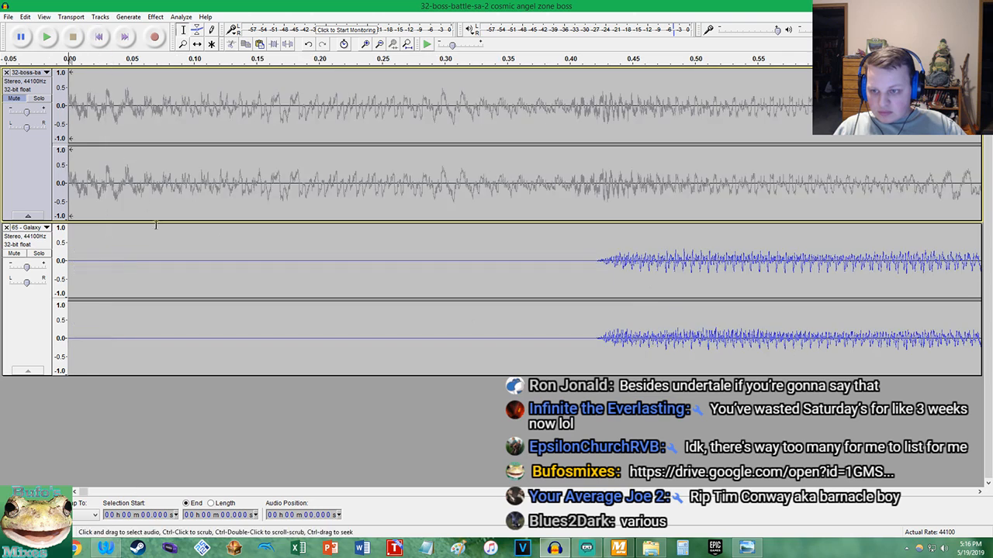
scroll(594, 265, up, 8)
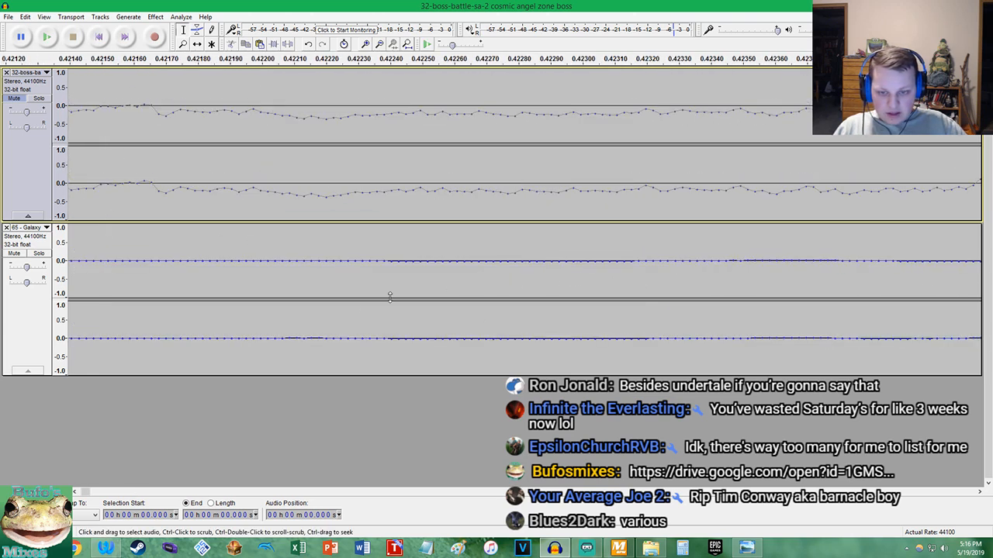
scroll(376, 329, up, 3)
click(344, 340)
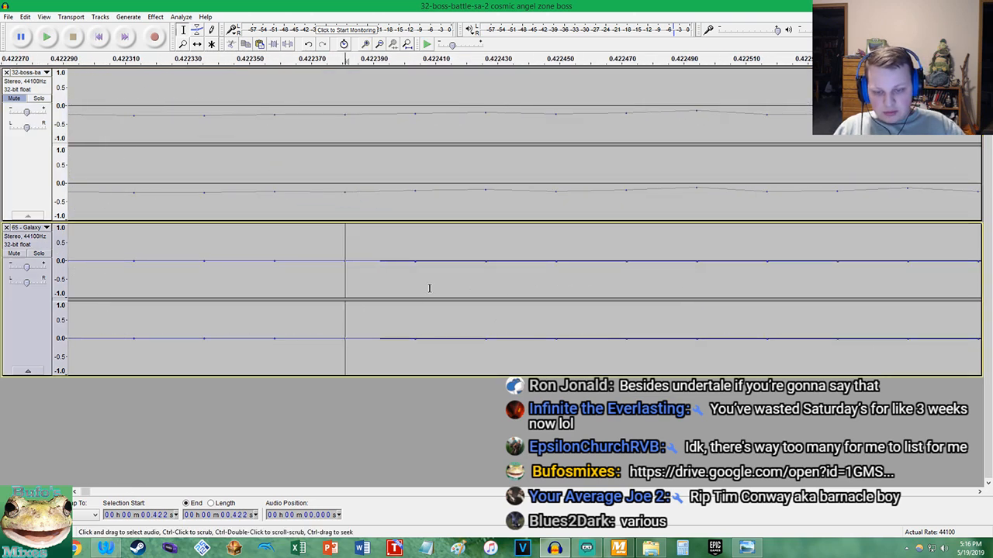
Play the 65 - Galaxy track briefly from its start and again from about 11.8 s to find the split point
key(space)
scroll(436, 278, down, 13)
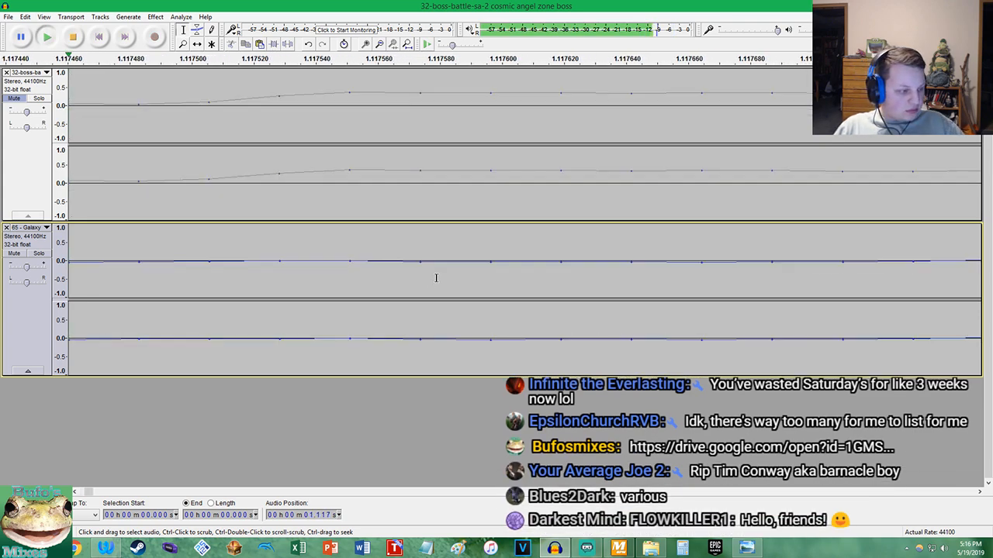
key(space)
scroll(434, 268, down, 4)
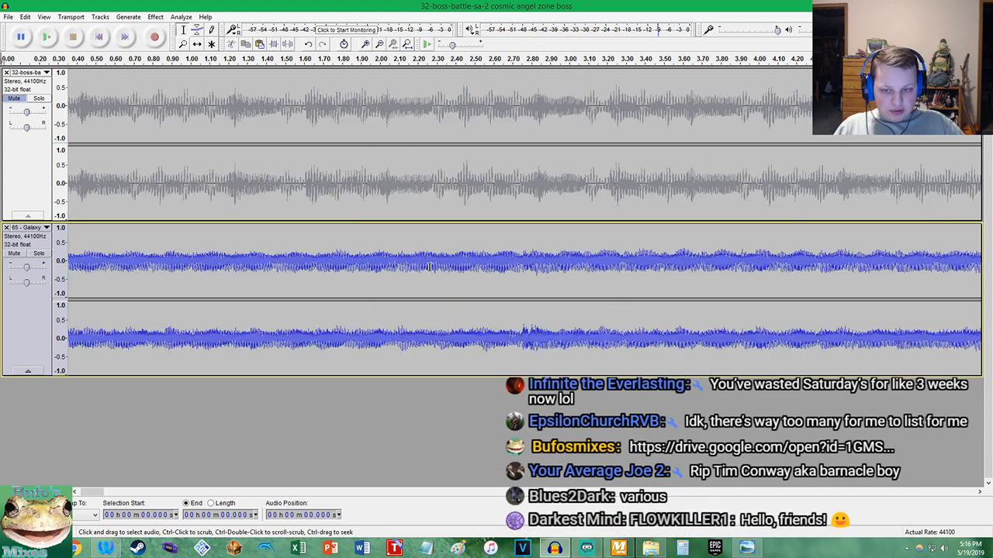
click(348, 264)
key(space)
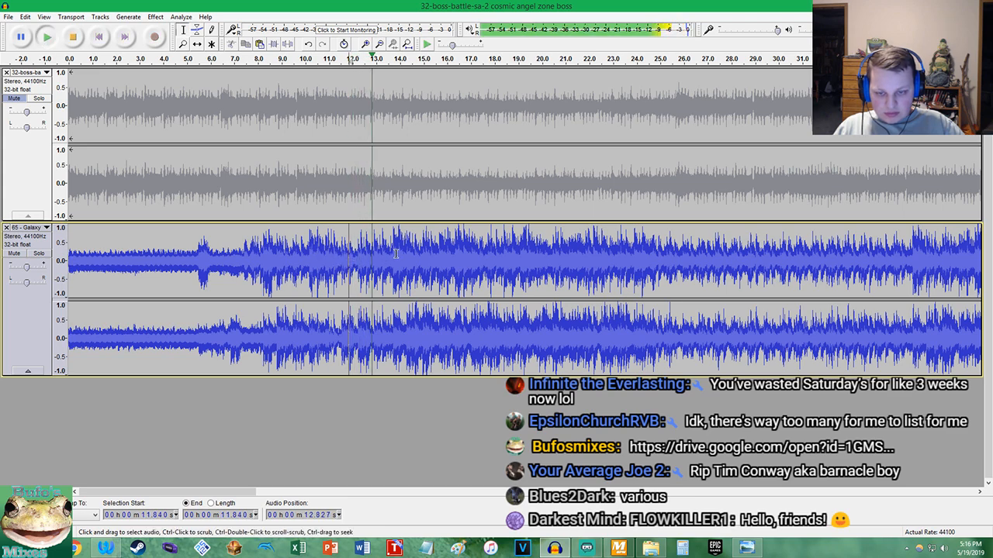
key(space)
Split the 65 - Galaxy track at 13.723 s, move the part before it to 3:05.484, and return to the start
scroll(380, 260, up, 6)
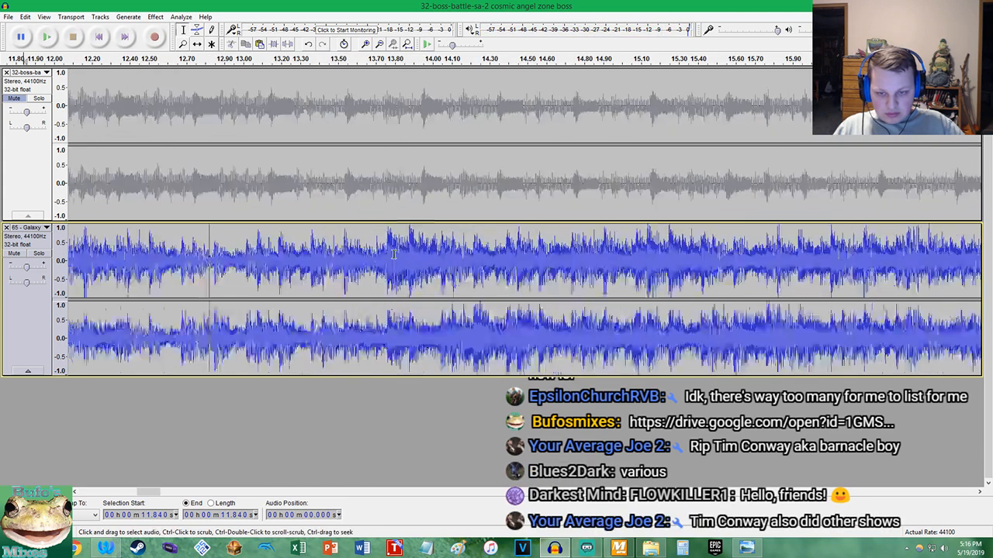
scroll(373, 264, up, 10)
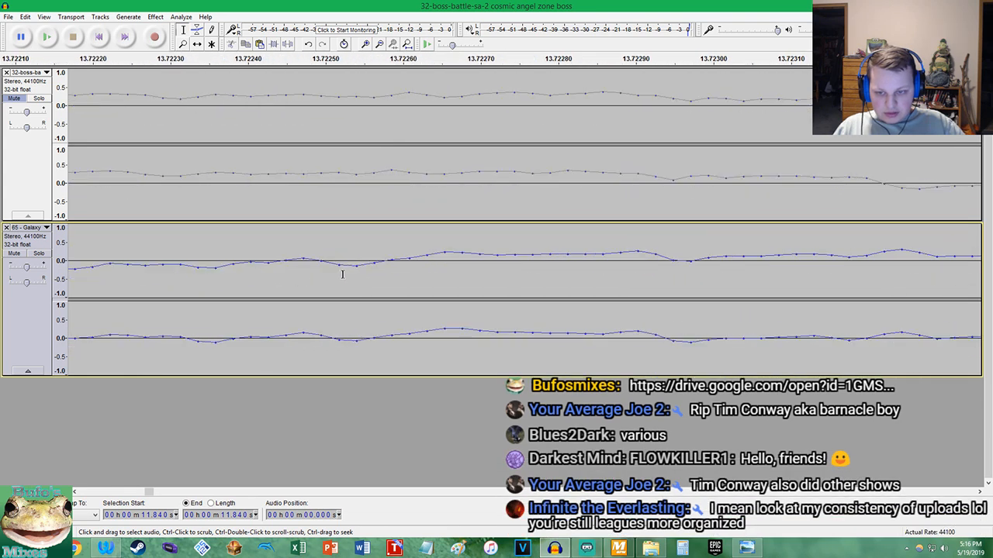
click(371, 338)
key(ctrl+i)
key(shift+Home)
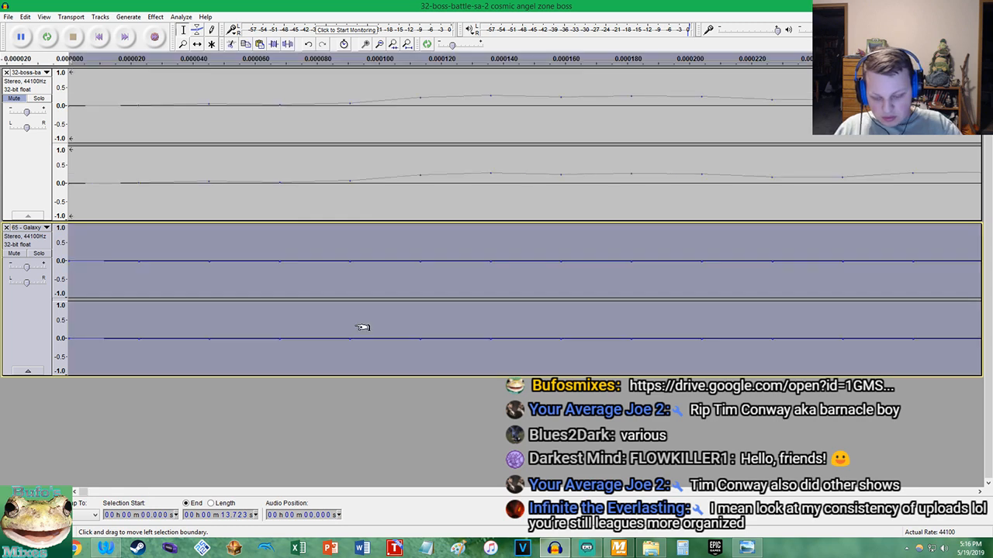
key(ctrl+x)
key(End)
key(ctrl+v)
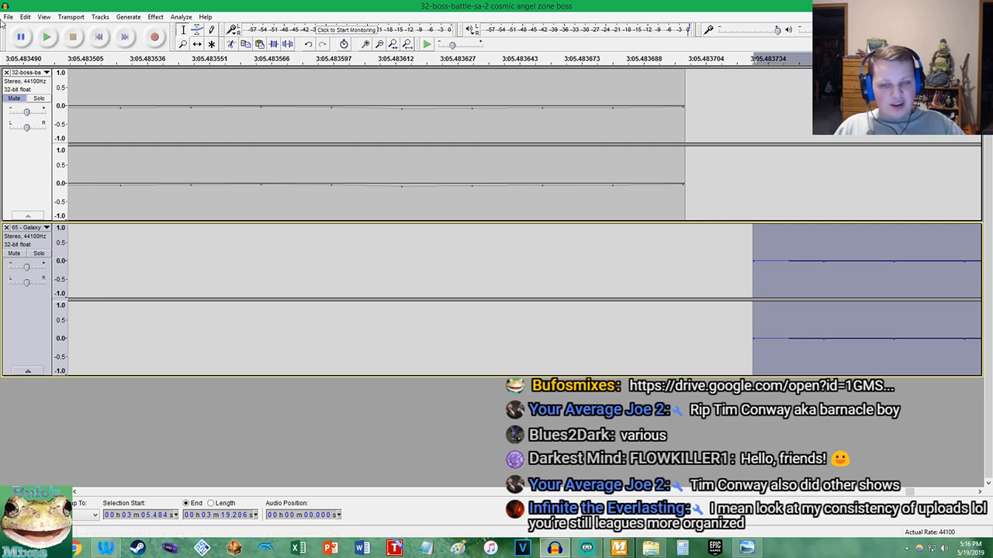
click(99, 36)
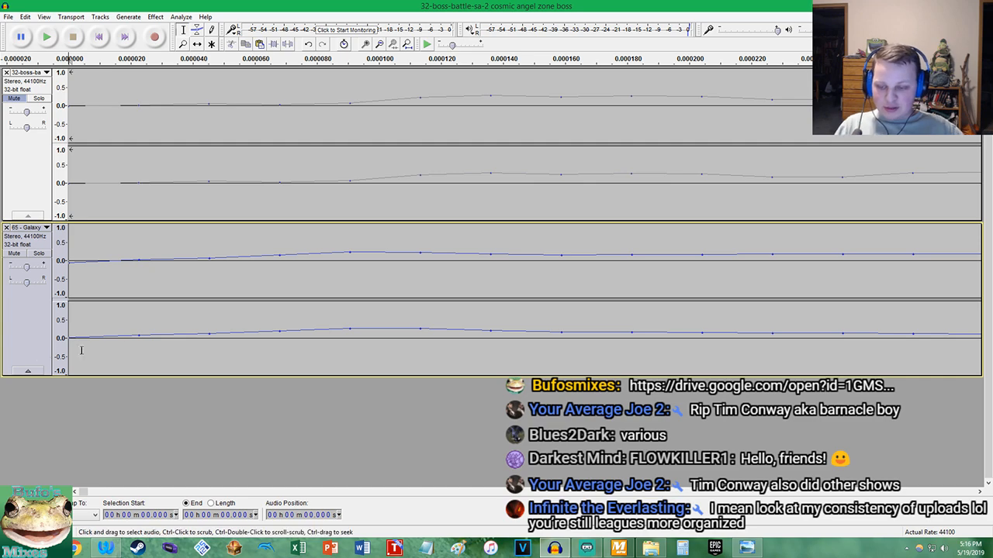
Play the 65 - Galaxy track several times from its start to locate the end of its opening beats
ctrl+scroll(186, 317, down, 15)
key(space)
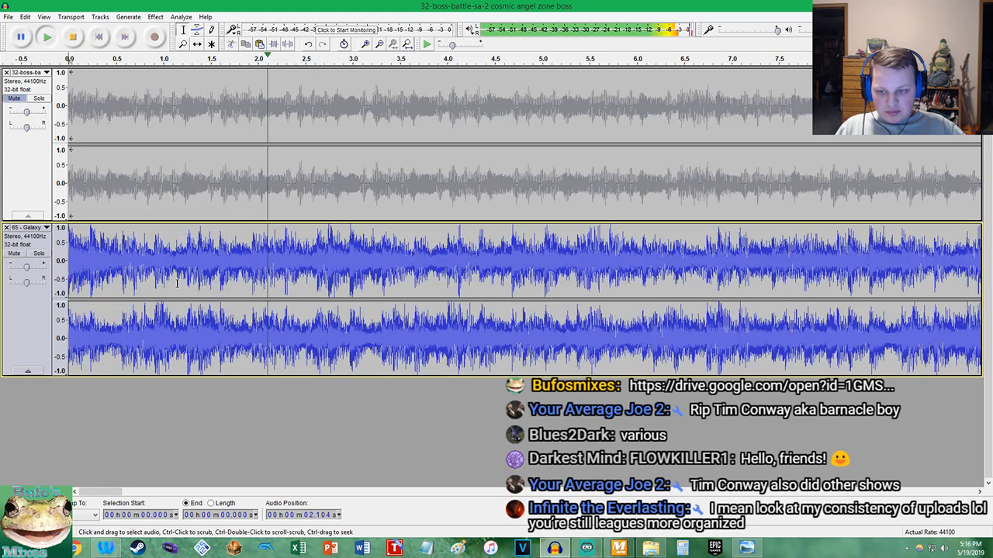
key(space)
key(space)
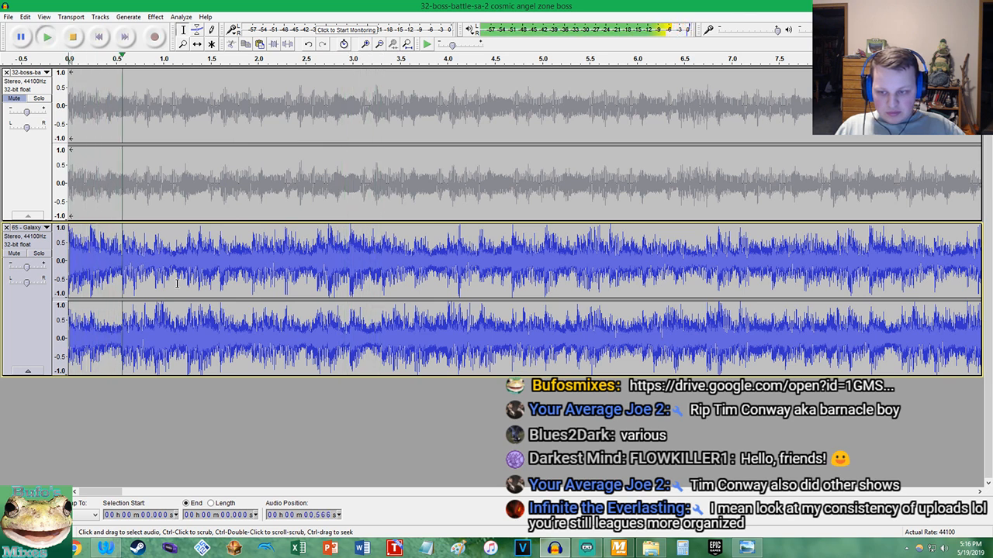
key(space)
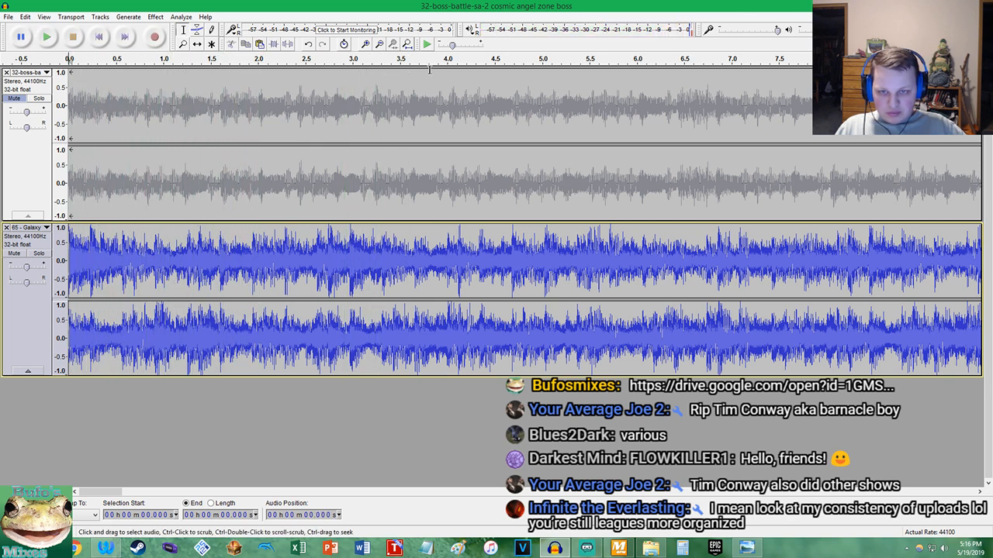
click(427, 45)
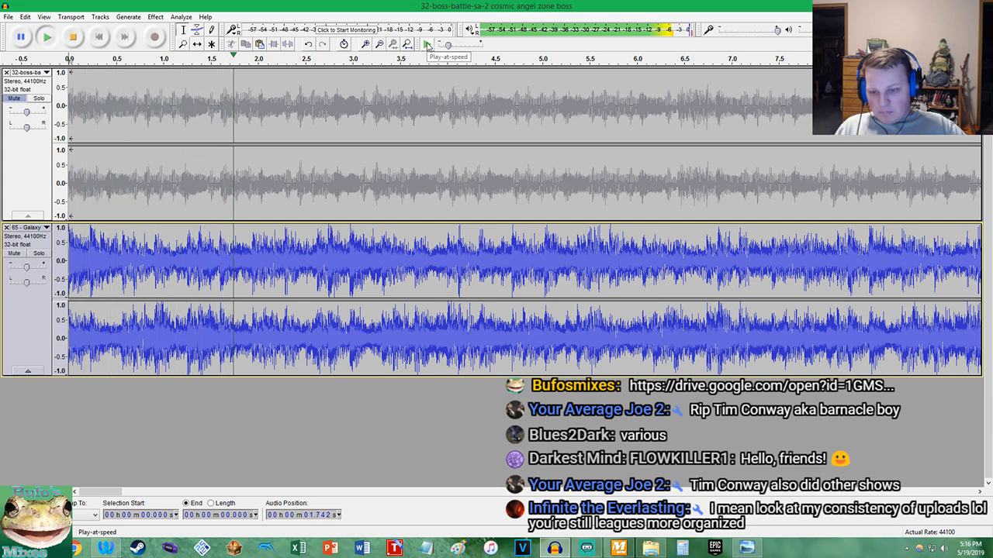
click(426, 44)
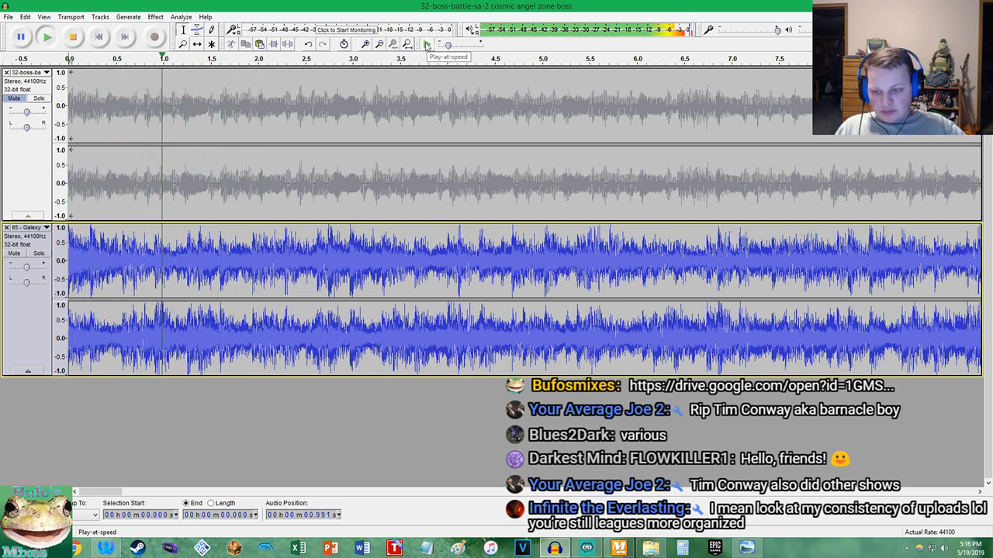
key(space)
Place the cursor on the zero crossing at about 1.3693 s in the 65 - Galaxy track to measure the beat
scroll(198, 248, up, 3)
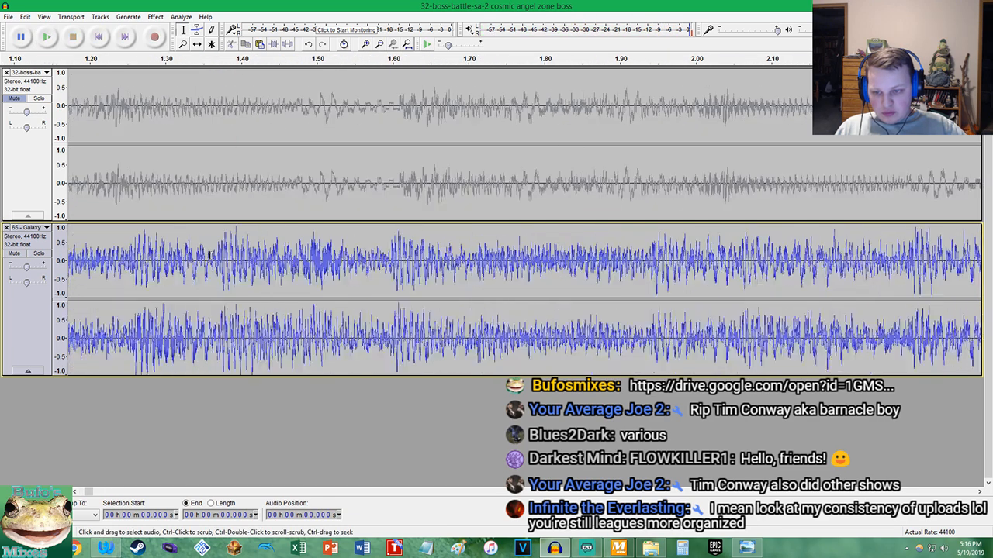
scroll(201, 264, up, 10)
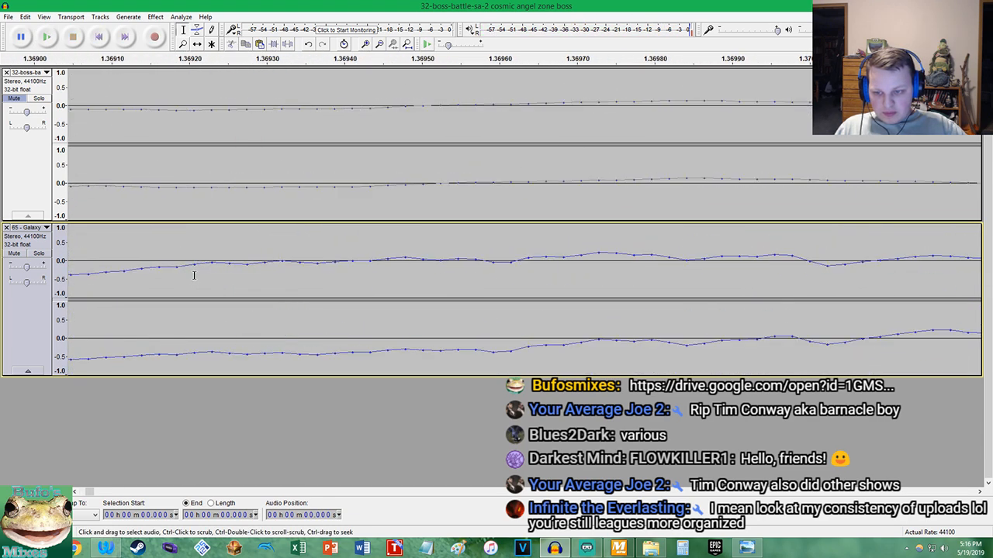
scroll(243, 269, up, 2)
click(508, 265)
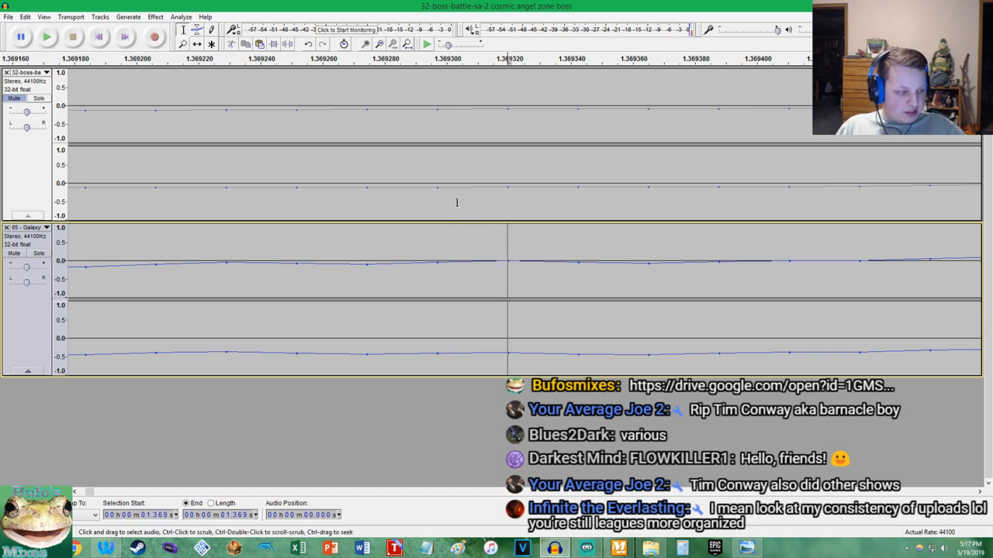
Switch to Calculator, move its window over the tracks and enter 1.369
click(687, 545)
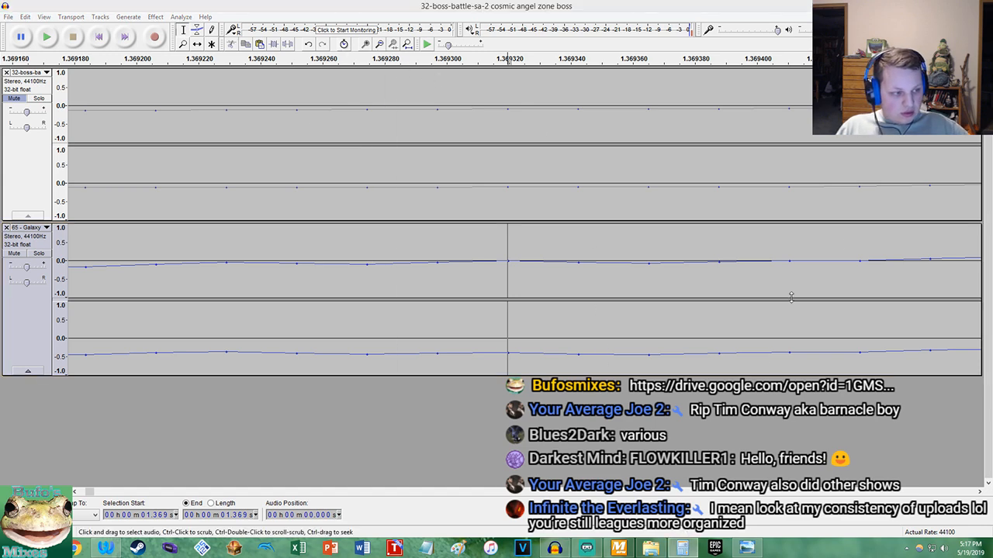
drag(822, 203, 318, 224)
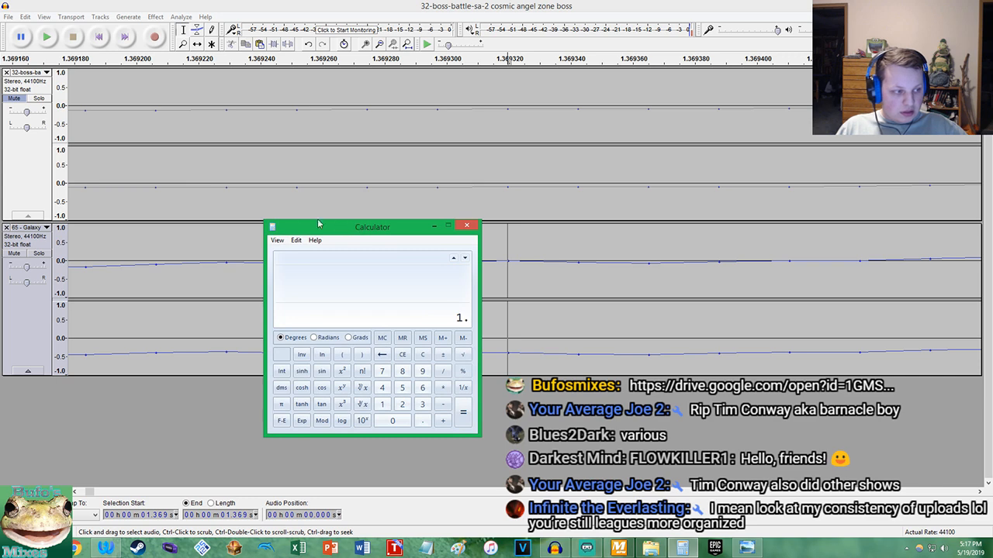
text(369)
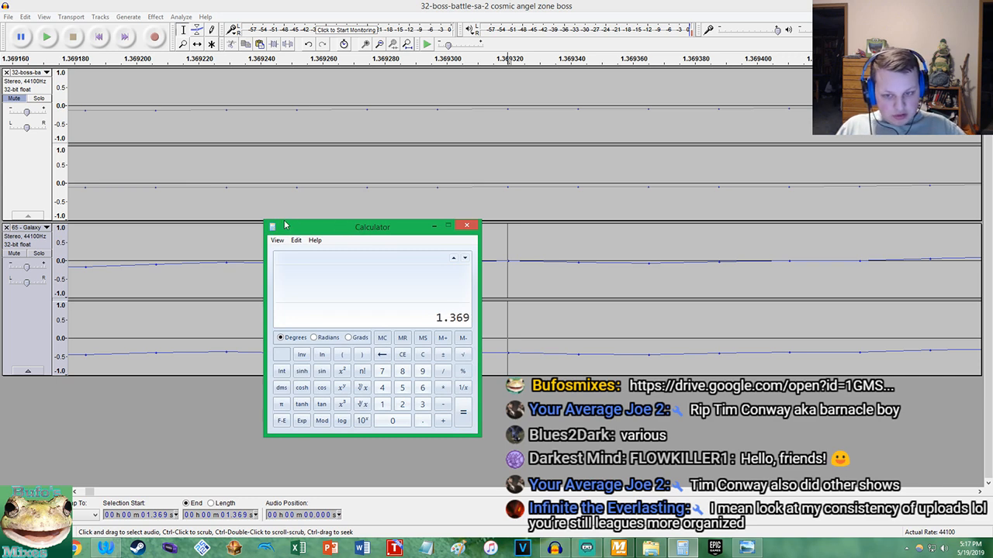
Return to Audacity, mute the 65 - Galaxy track and unmute the 32-boss-battle track
click(26, 256)
click(25, 255)
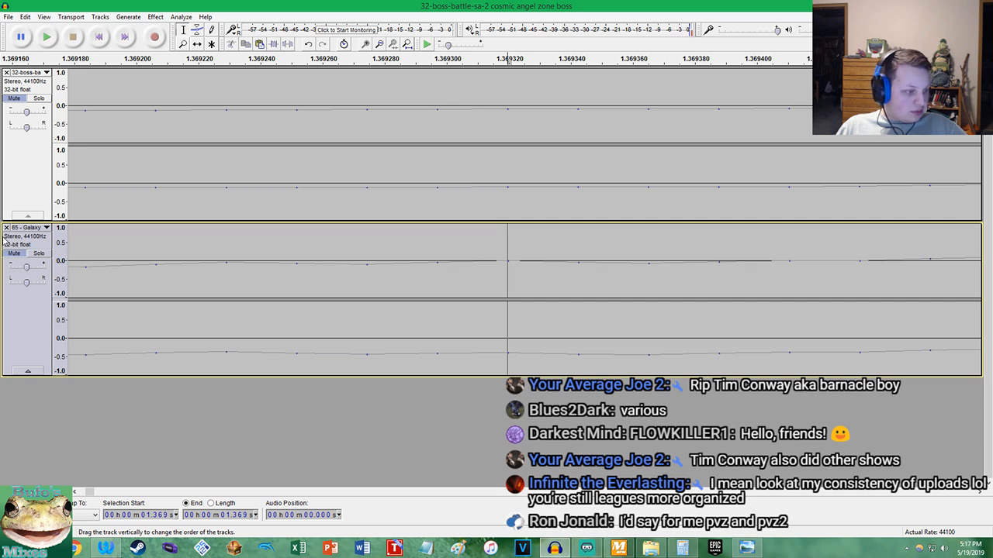
click(14, 98)
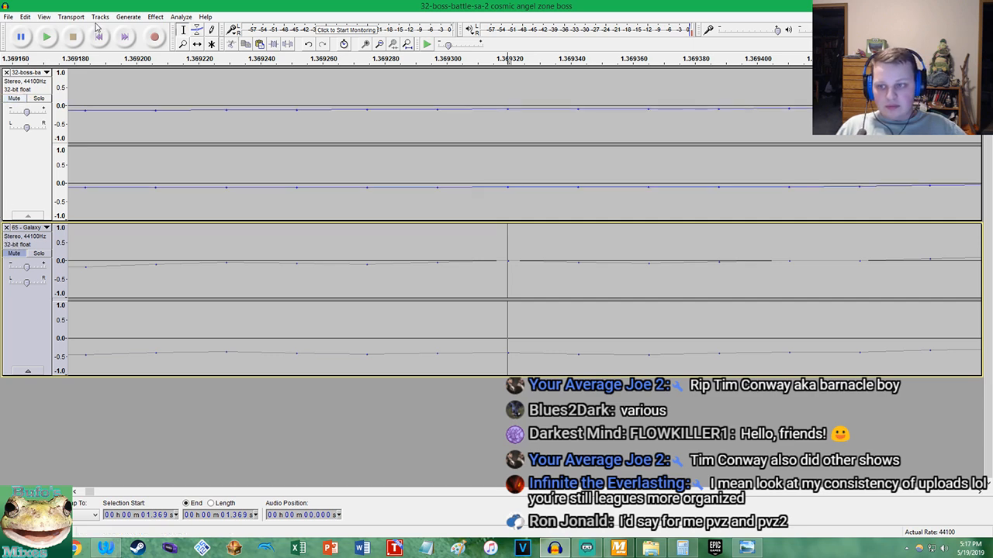
Play the 32-boss-battle track from its start and place the cursor on the matching beat at about 1.6095 s
click(98, 37)
click(47, 38)
scroll(192, 146, down, 11)
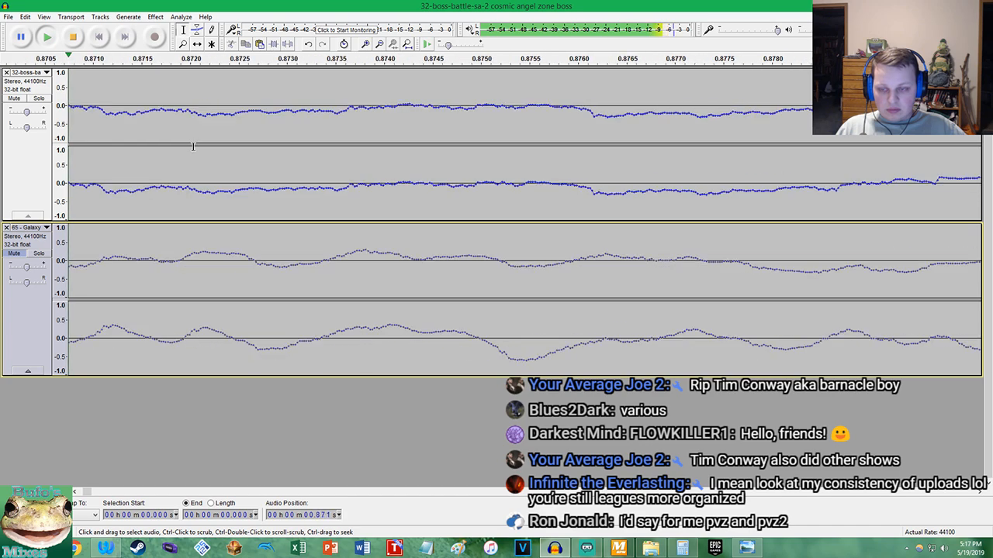
scroll(192, 145, down, 3)
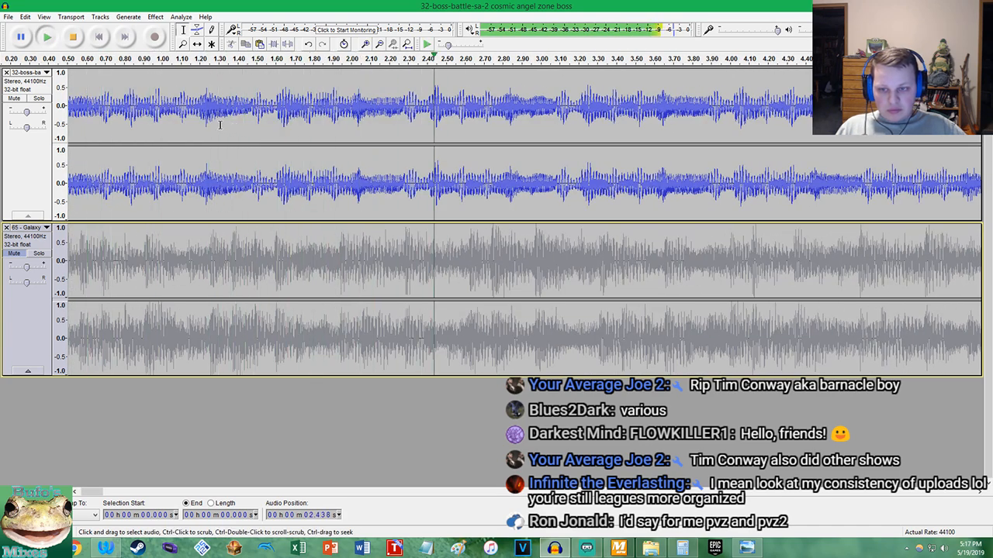
key(space)
scroll(279, 106, up, 6)
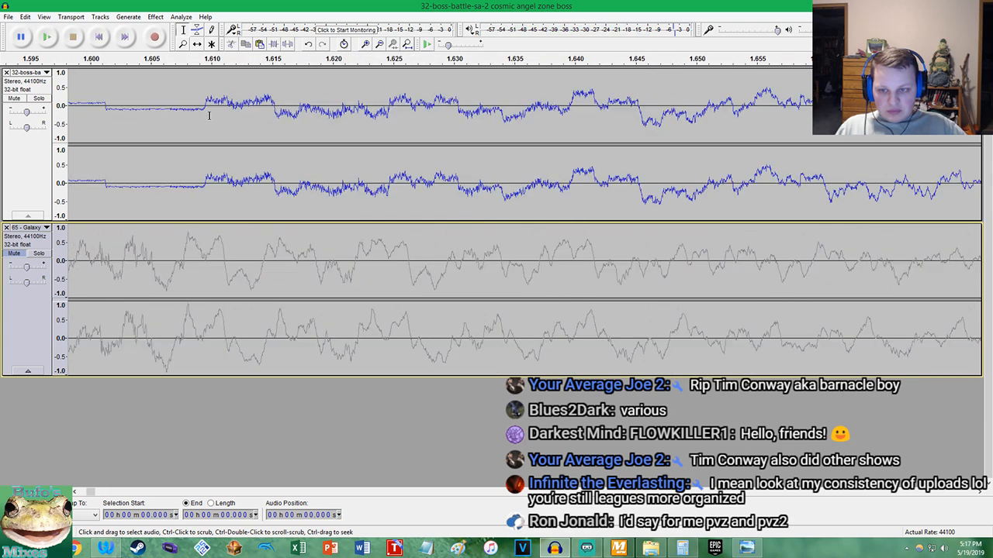
scroll(209, 116, up, 8)
click(307, 108)
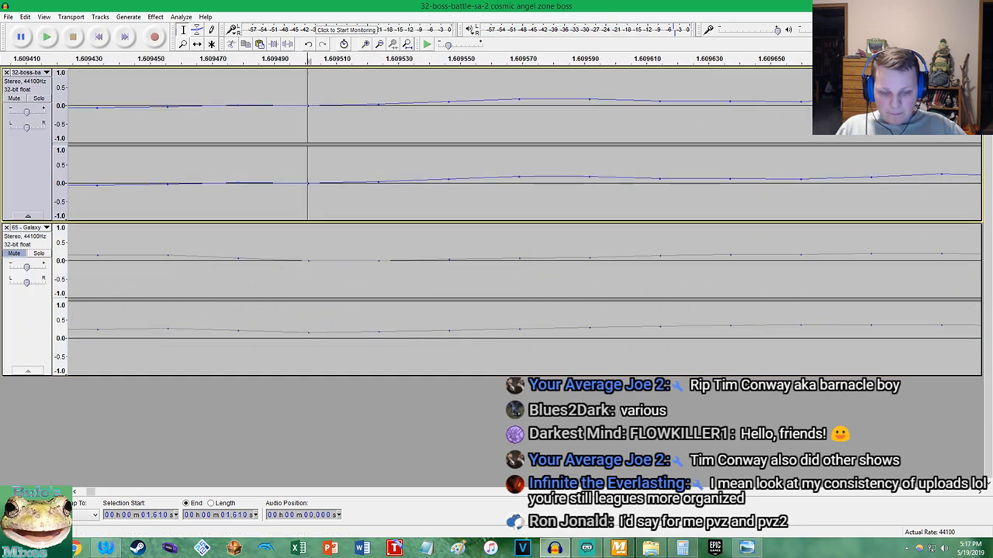
Switch to Calculator, copy the 1.369 entry and divide 1.609 by 1.369
click(683, 548)
right_click(450, 310)
click(476, 326)
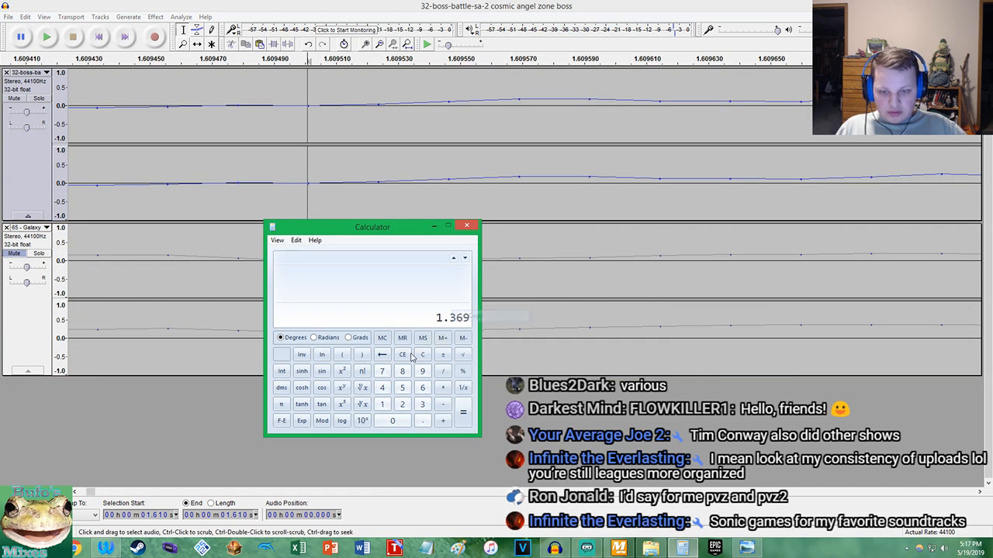
click(401, 354)
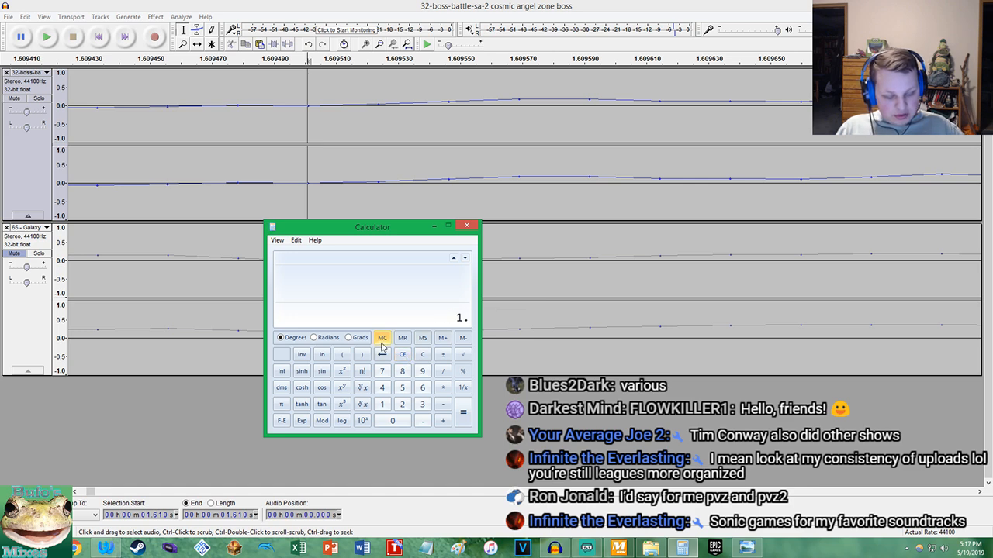
text(1.609)
key(slash)
key(Return)
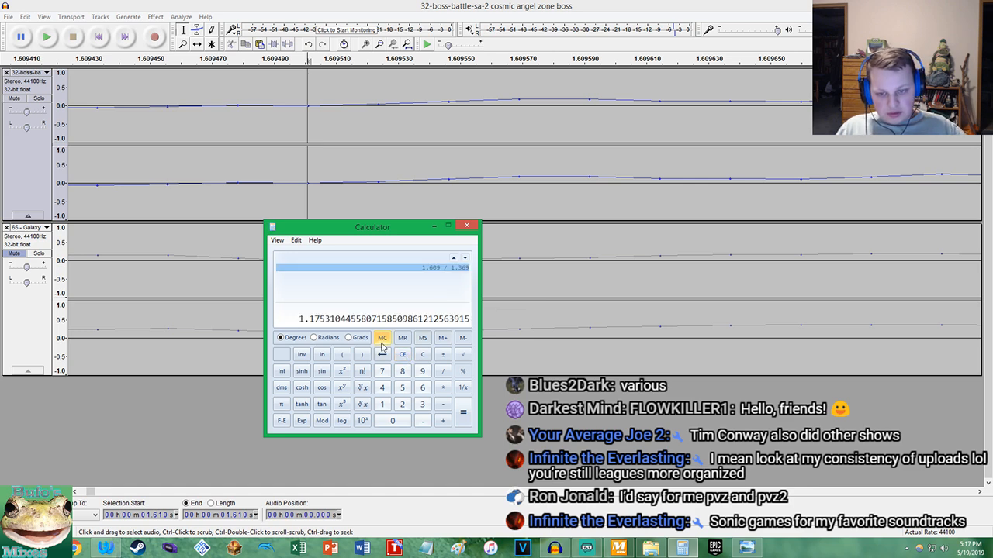
Subtract 1 from the quotient and multiply by 100 to get the tempo change as a percentage
key(minus)
text(1)
key(Return)
key(asterisk)
text(1)
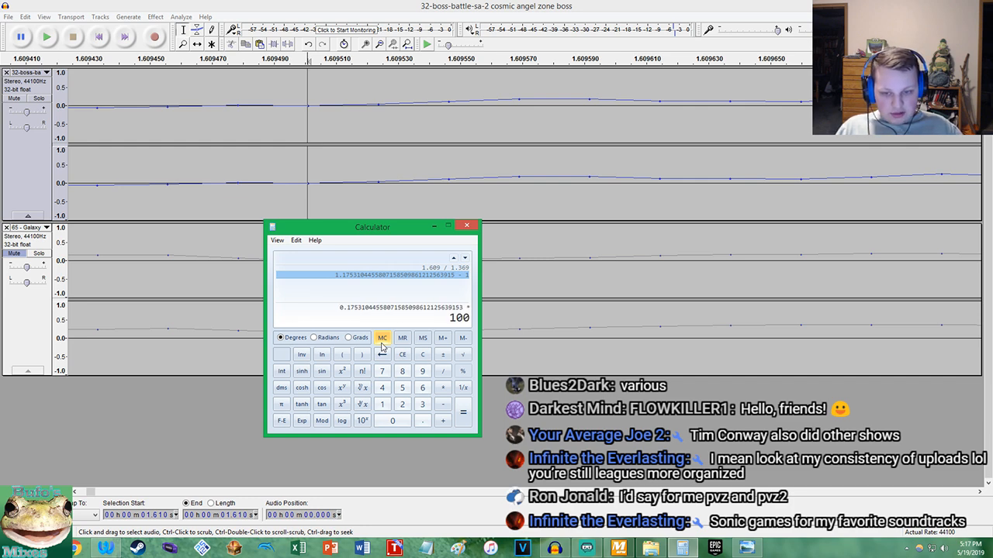
key(Return)
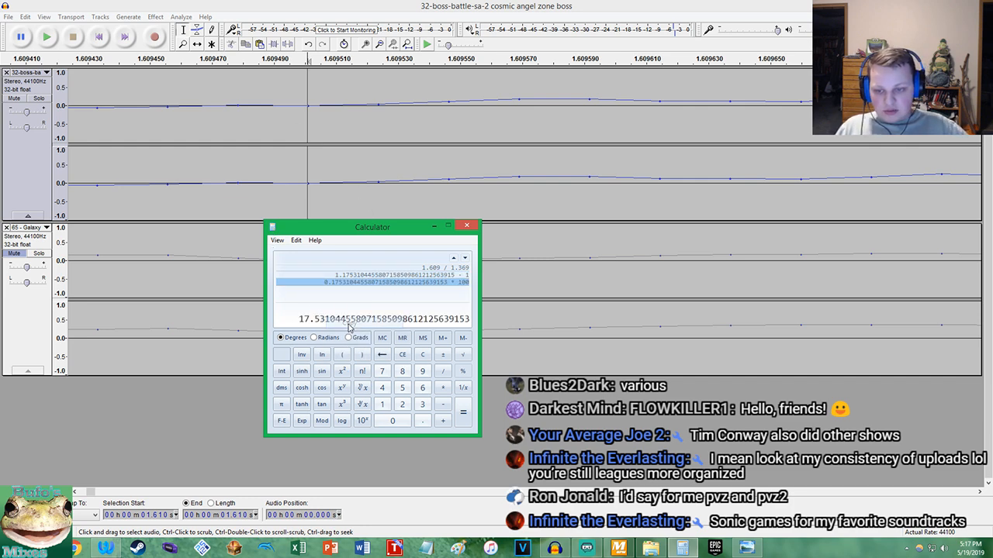
Switch back to Audacity and select the whole 32-boss-battle track
click(307, 4)
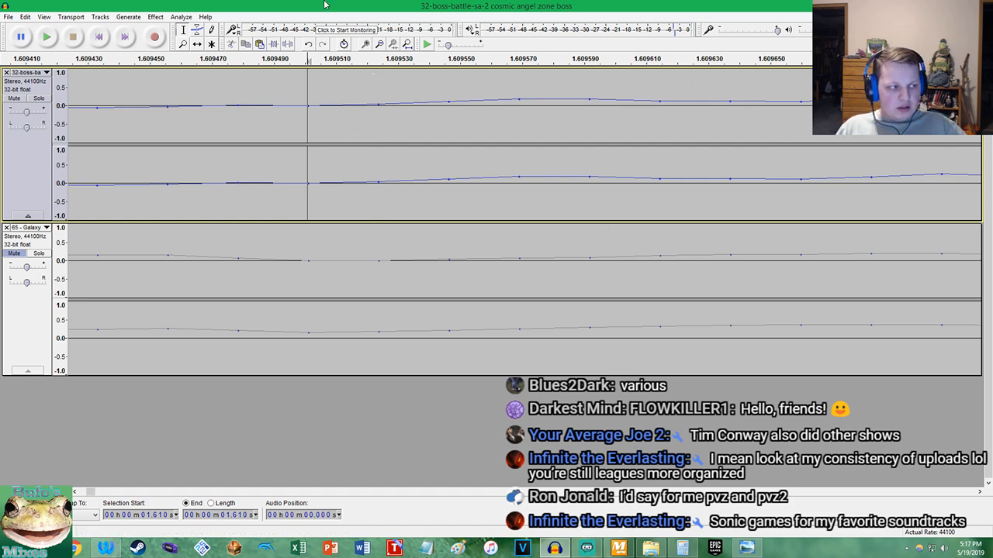
double_click(425, 86)
click(154, 37)
click(155, 17)
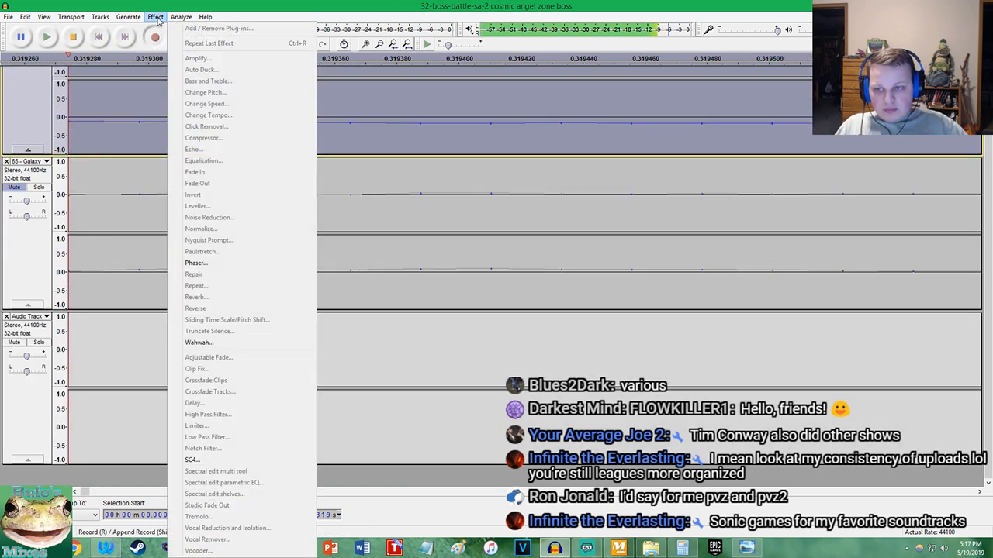
click(73, 37)
key(ctrl+z)
Change the tempo of the selected 32-boss-battle track by 17.531 percent without changing its pitch
click(155, 17)
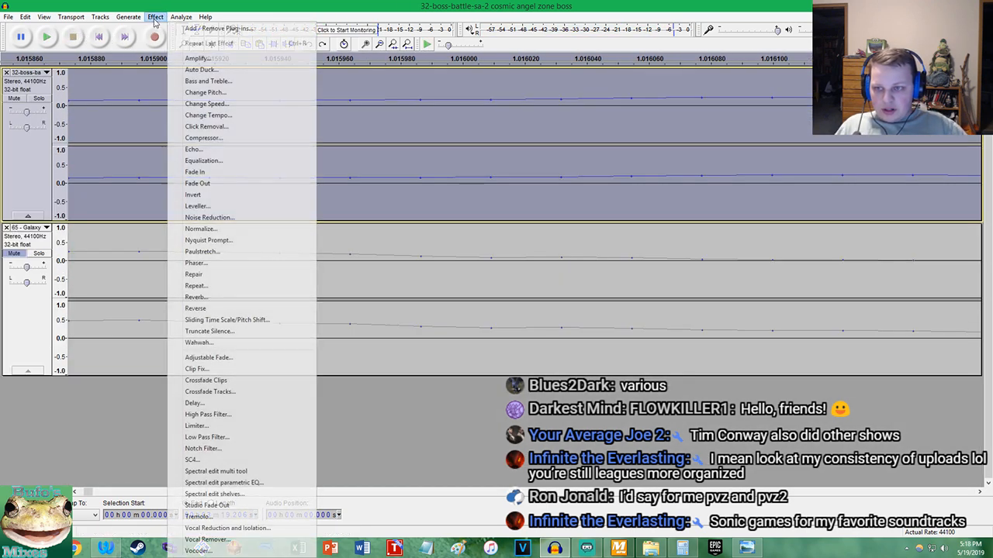
click(206, 114)
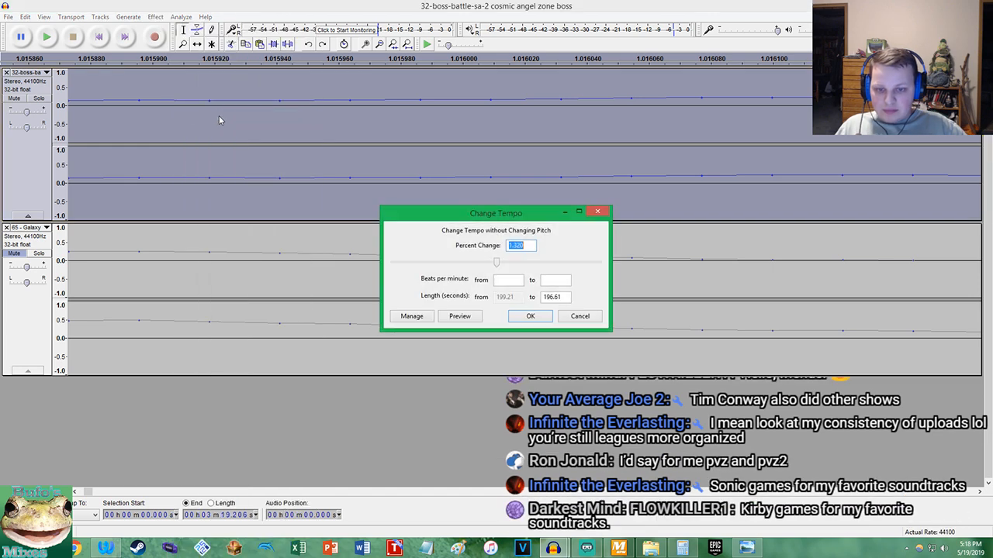
click(531, 316)
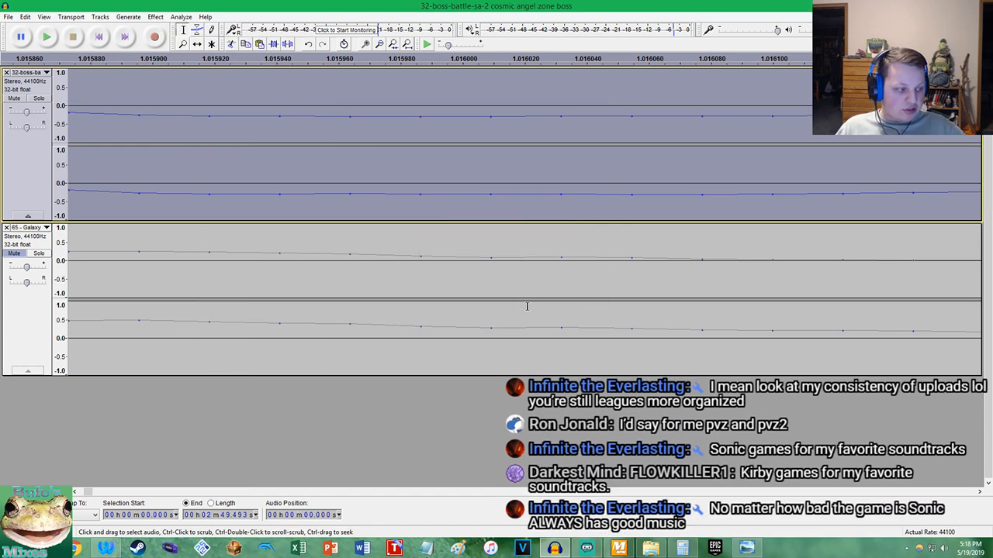
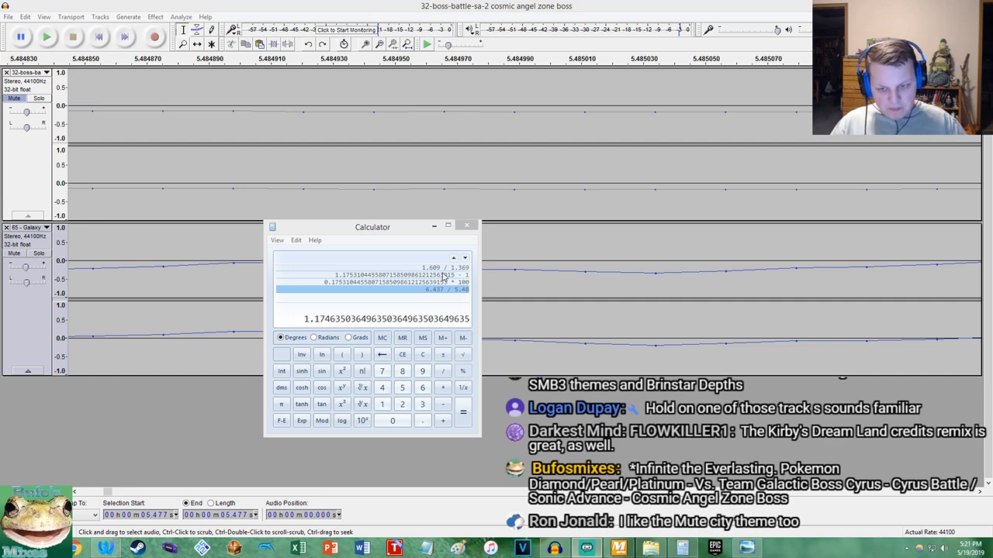
Subtract 1 from the 6.437 / 5.48 quotient and multiply by 100 to get the tempo change as a percentage
click(362, 225)
text(1)
key(Return)
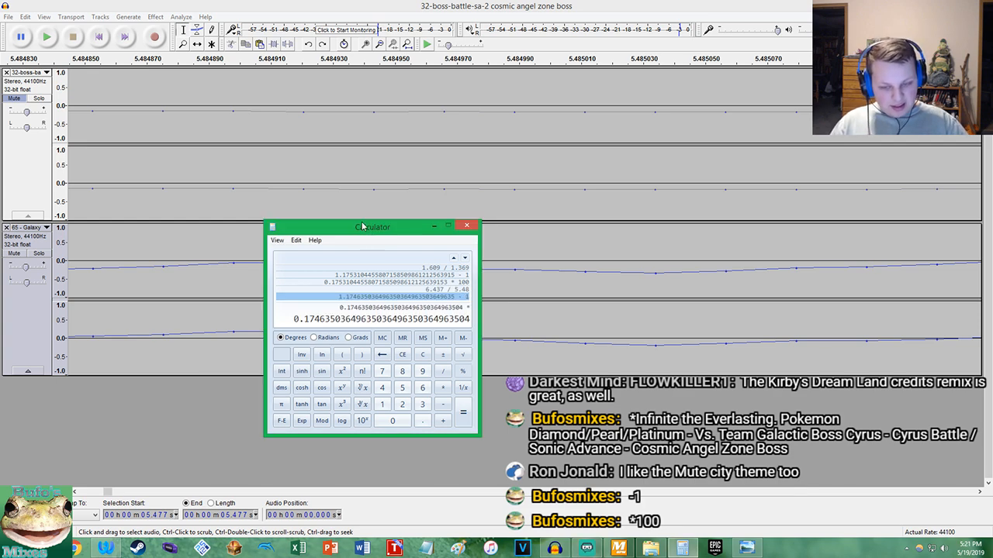
text(100)
key(Return)
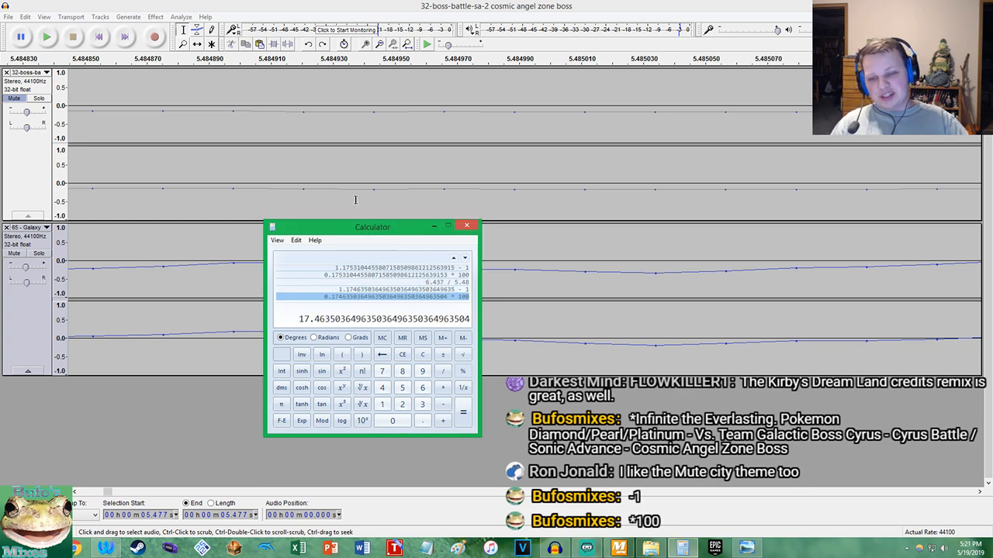
Compare the new percentage with the earlier calculation in the history and copy the new one
click(463, 275)
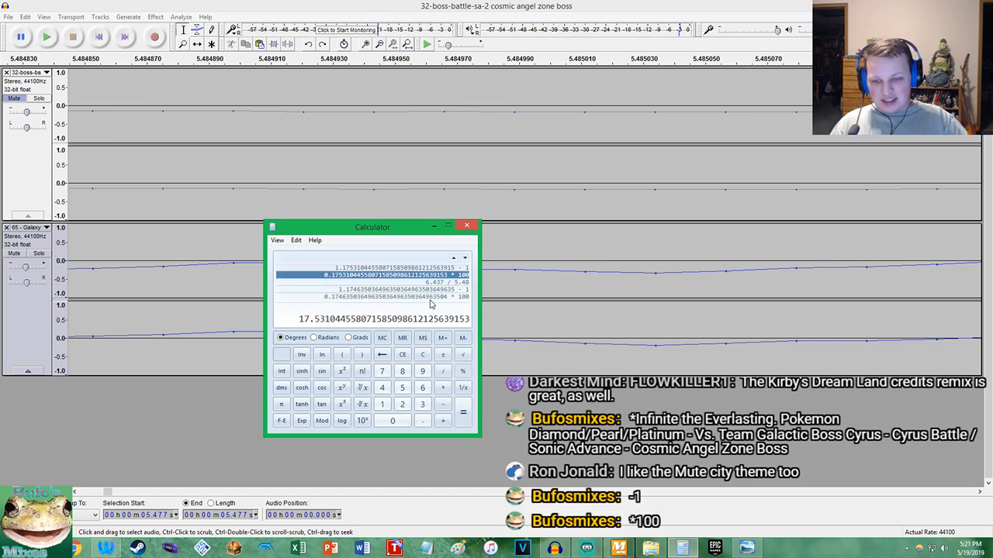
click(429, 298)
right_click(324, 316)
click(342, 324)
Switch back to Audacity and change the tempo of the whole 32-boss-battle track by 17.463 percent without changing its pitch
click(330, 6)
click(232, 92)
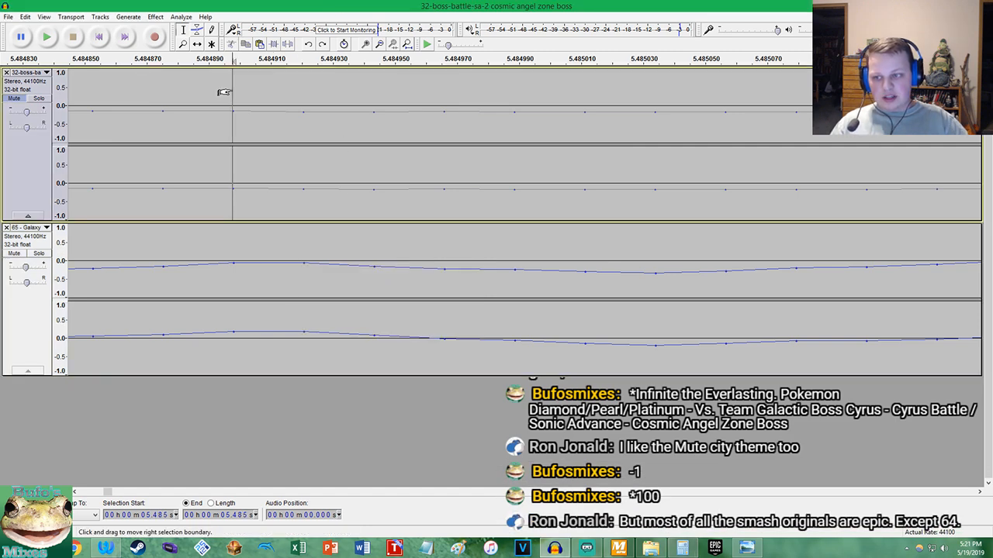
double_click(223, 93)
click(155, 17)
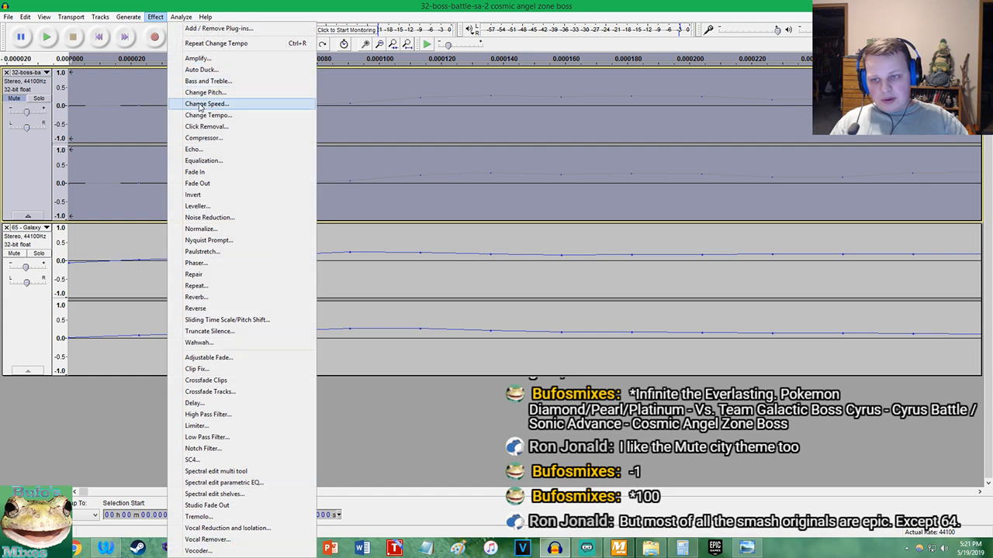
click(206, 115)
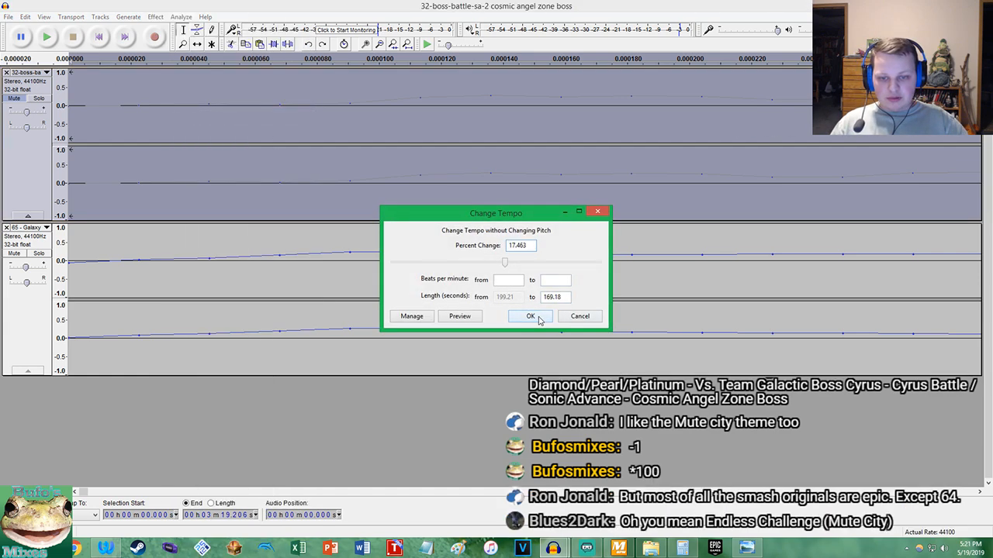
click(531, 316)
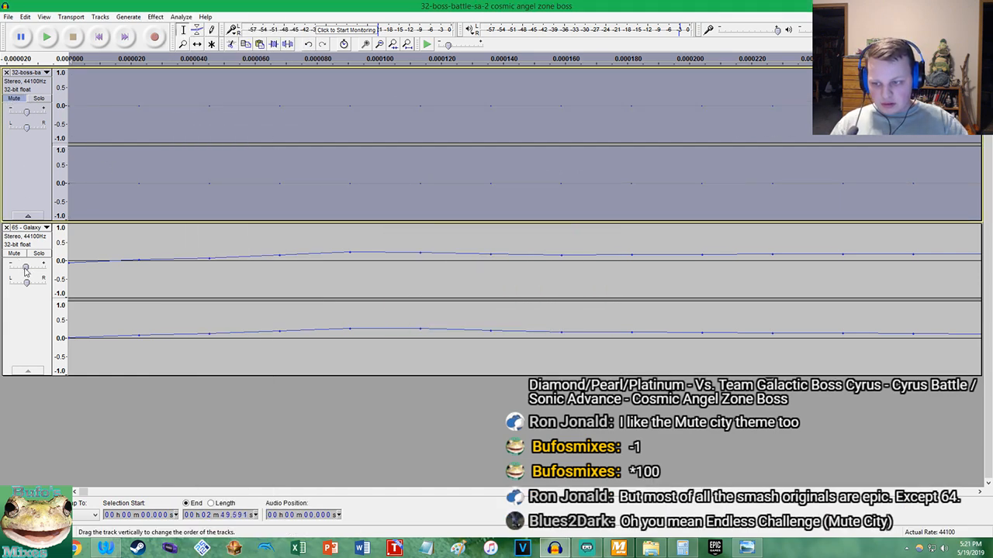
Unmute the 32-boss-battle track and play both tracks together from the beginning
click(12, 100)
click(97, 37)
click(47, 37)
scroll(190, 196, down, 13)
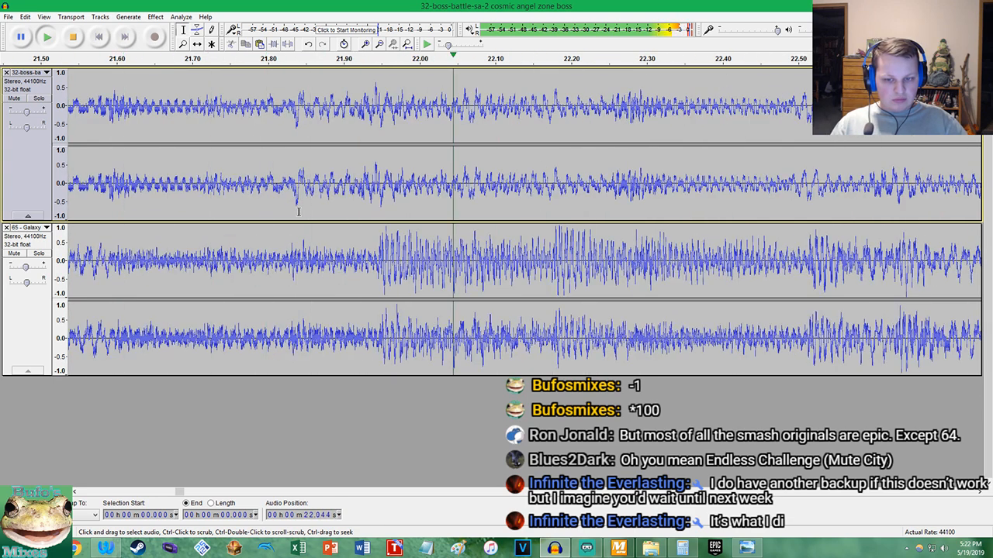
Switch between Galaxy alone and the full mix during playback, and nudge Galaxy's gain slightly
click(38, 253)
click(43, 256)
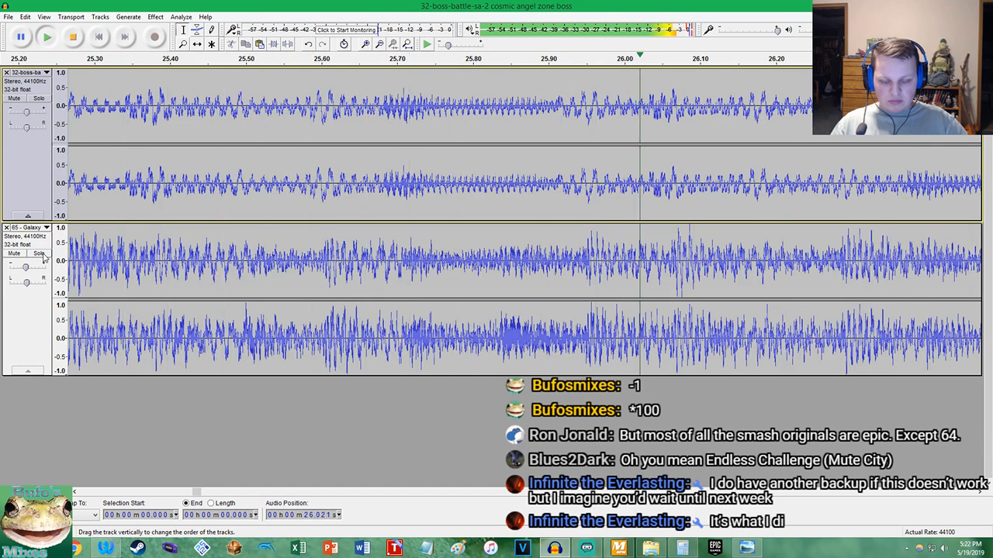
click(39, 255)
click(38, 255)
drag(26, 268, 27, 270)
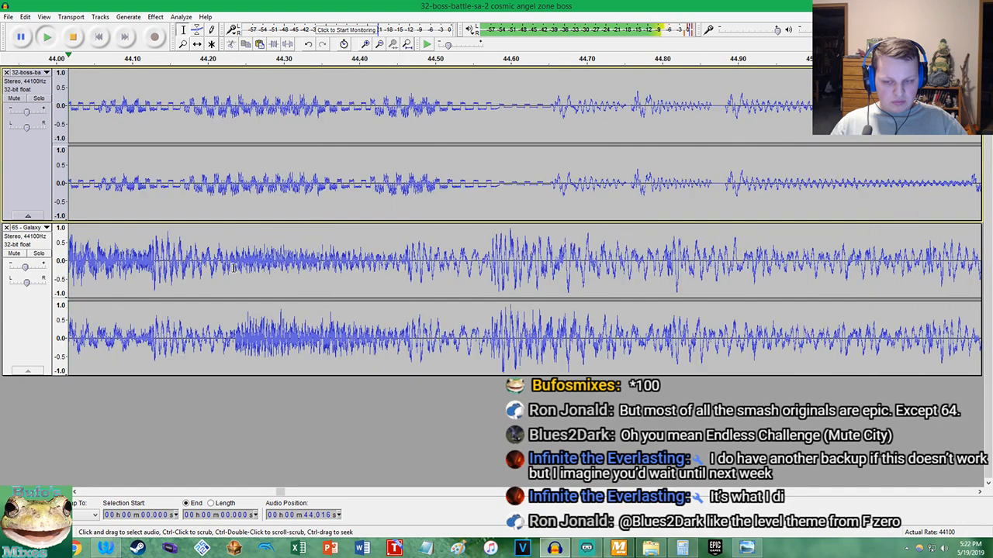
Examine how the beats of both tracks line up during playback up to about 1:18, briefly soloing the boss track
ctrl+scroll(233, 268, down, 7)
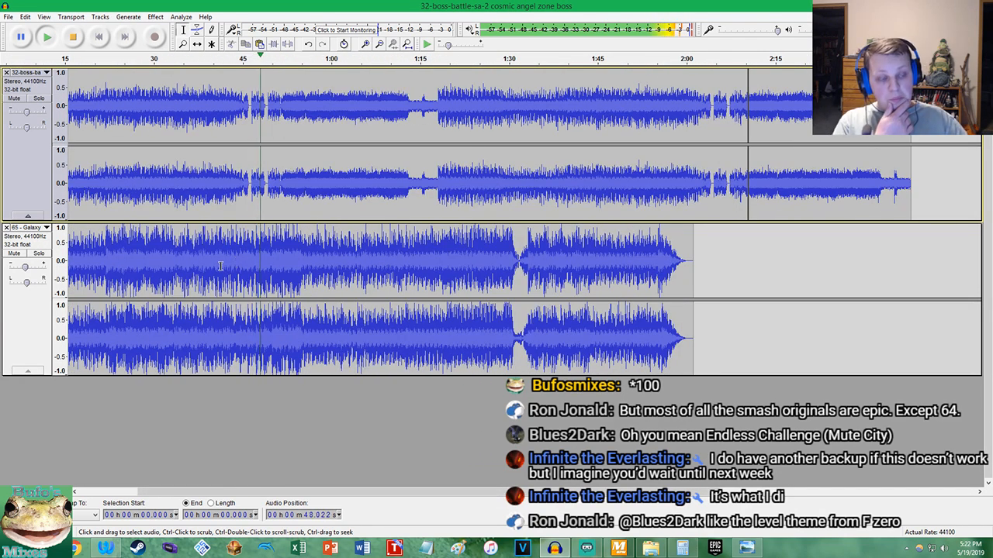
ctrl+scroll(297, 158, up, 6)
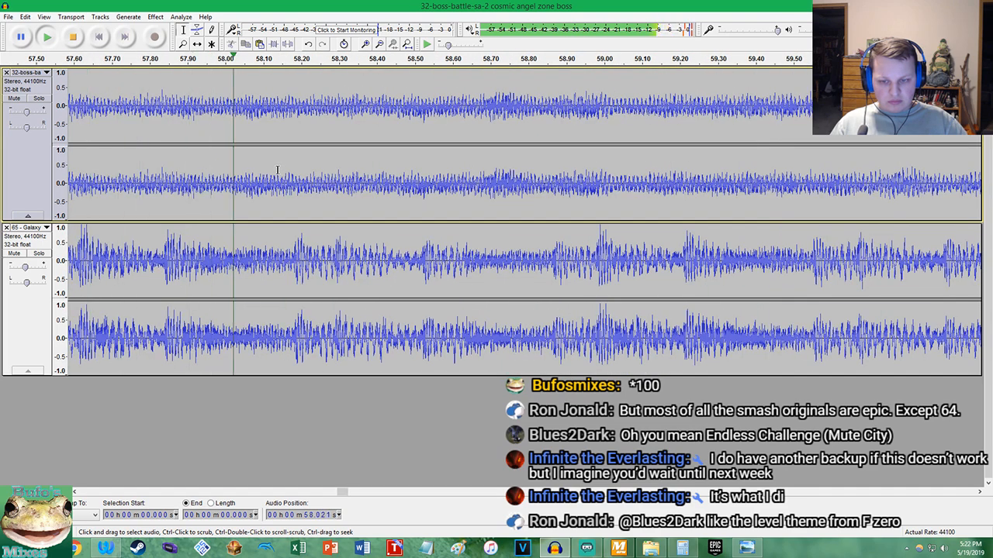
scroll(278, 169, down, 5)
scroll(276, 169, down, 2)
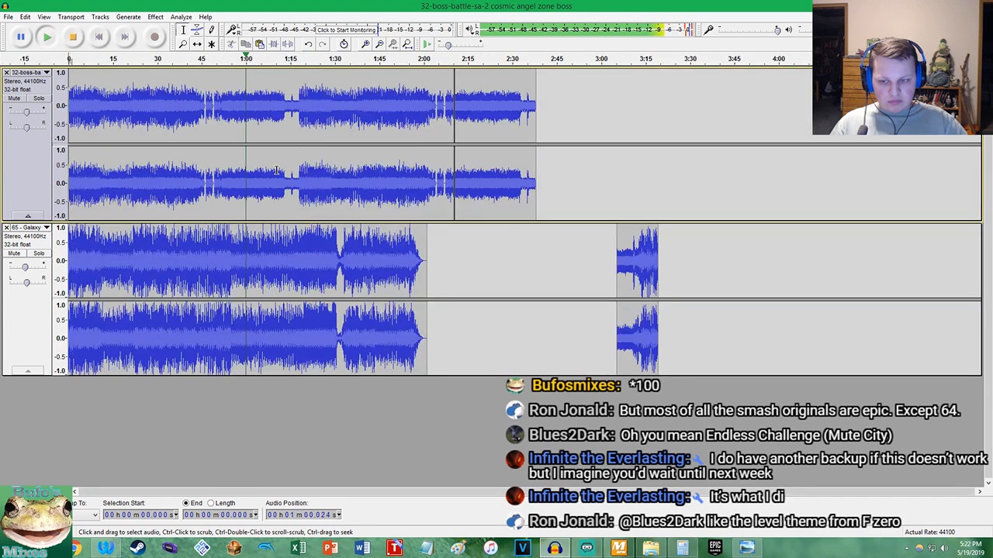
scroll(278, 175, up, 4)
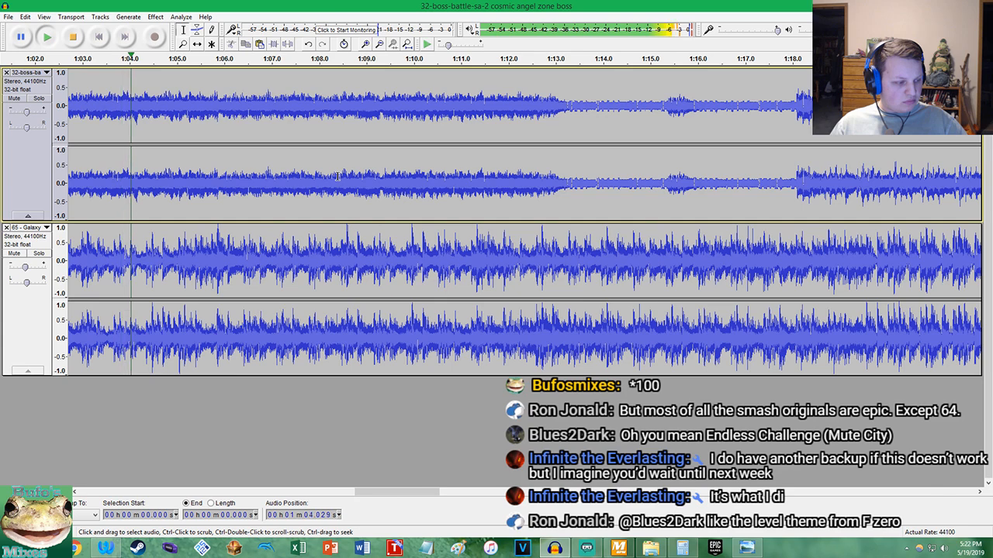
scroll(335, 176, up, 2)
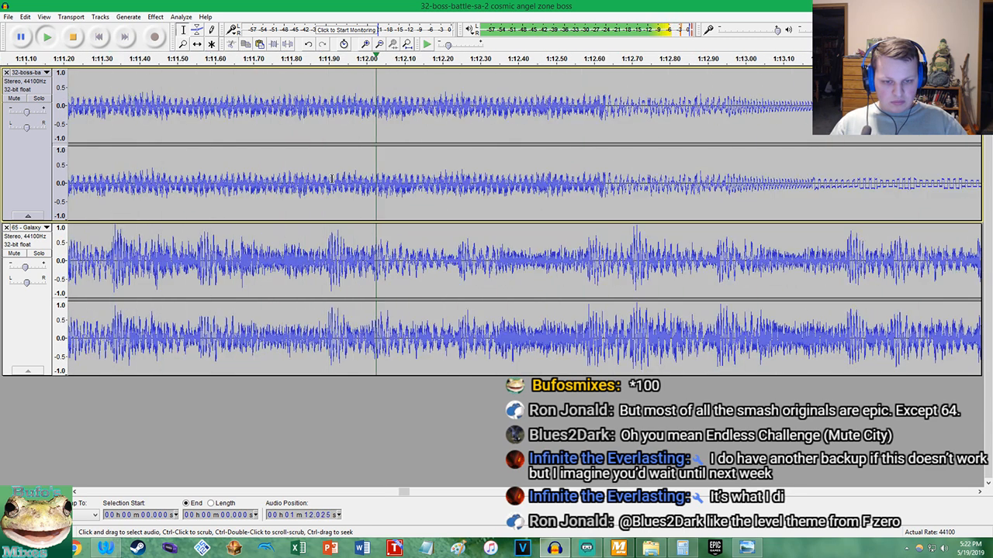
scroll(559, 187, down, 4)
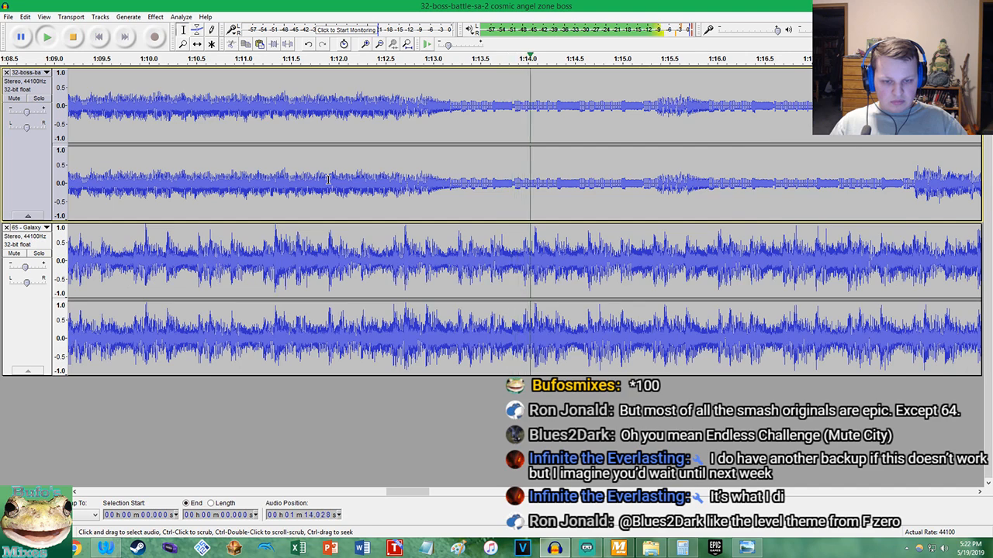
scroll(559, 187, up, 3)
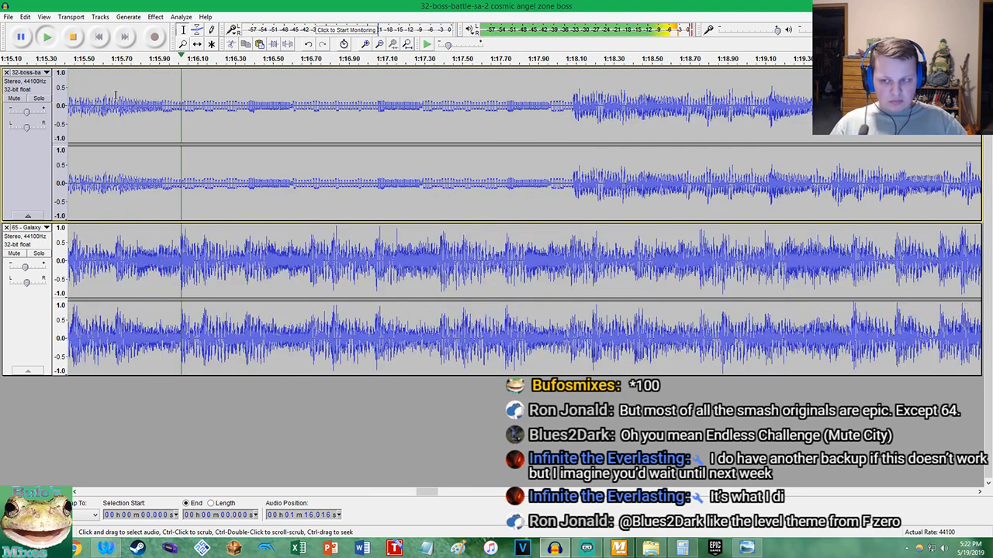
click(38, 99)
click(38, 98)
scroll(559, 174, up, 1)
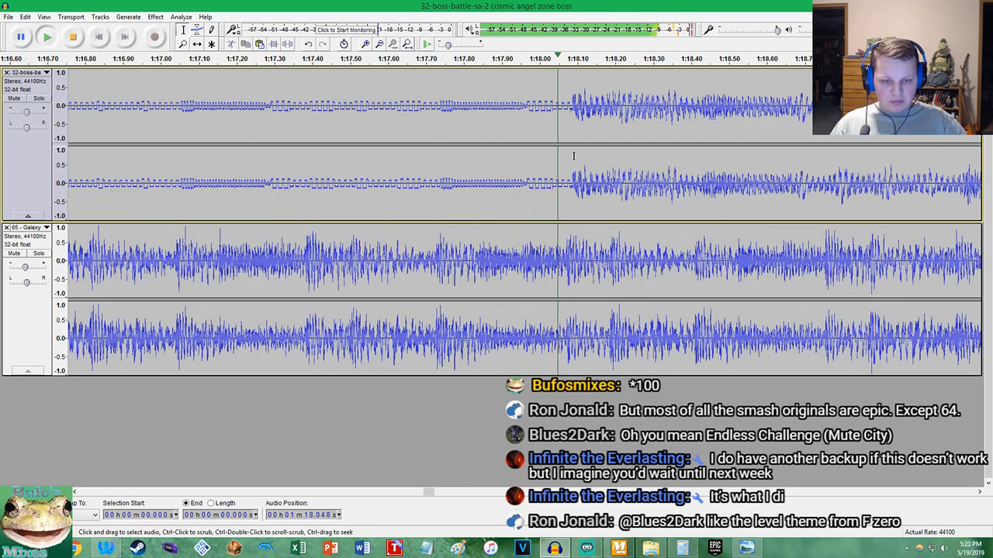
Stop playback and try another tempo change of 17.48 percent on the whole 32-boss-battle track
key(space)
scroll(559, 175, up, 1)
double_click(559, 174)
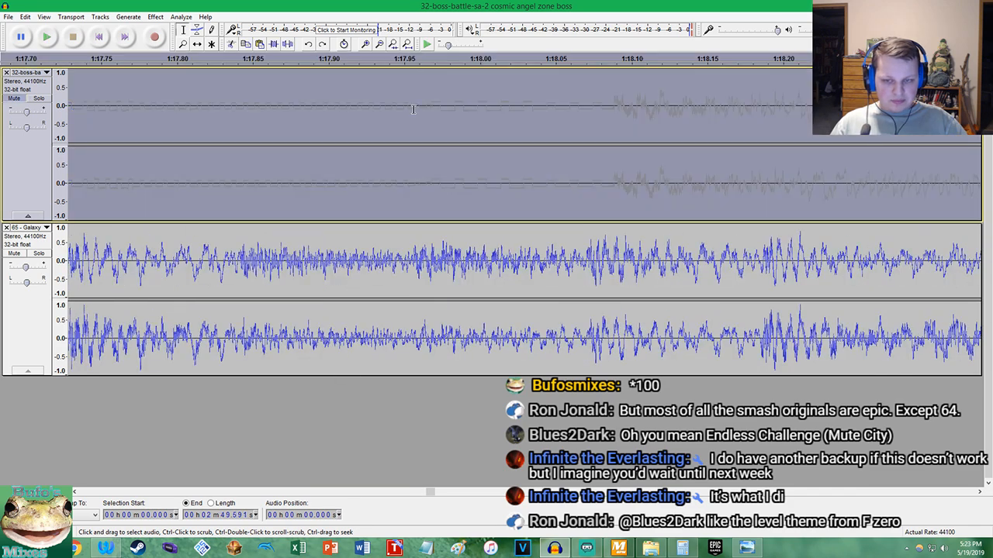
click(155, 16)
click(196, 115)
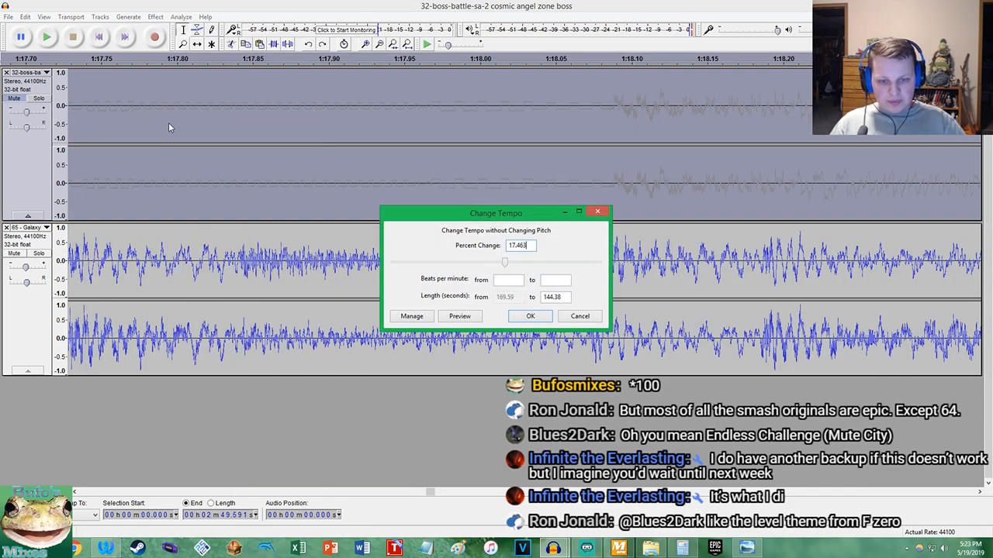
text(8)
key(Return)
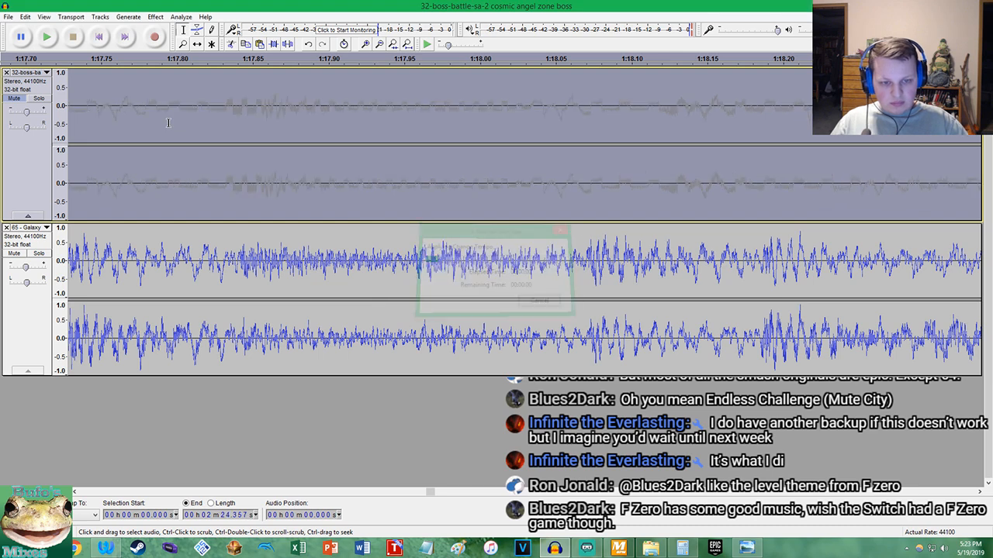
Undo the last tempo change and try 17.470 percent on the boss track instead
key(ctrl+z)
click(155, 16)
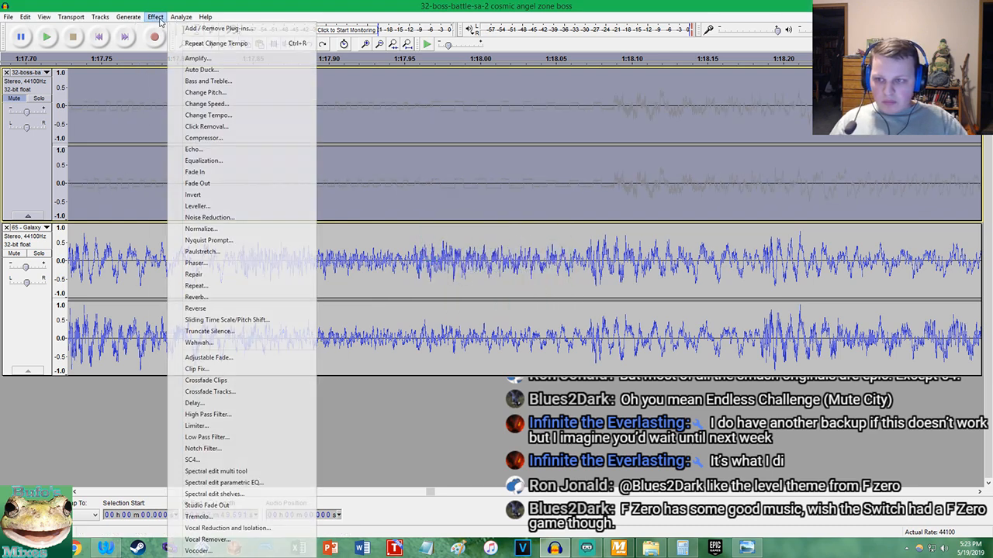
click(196, 116)
key(Return)
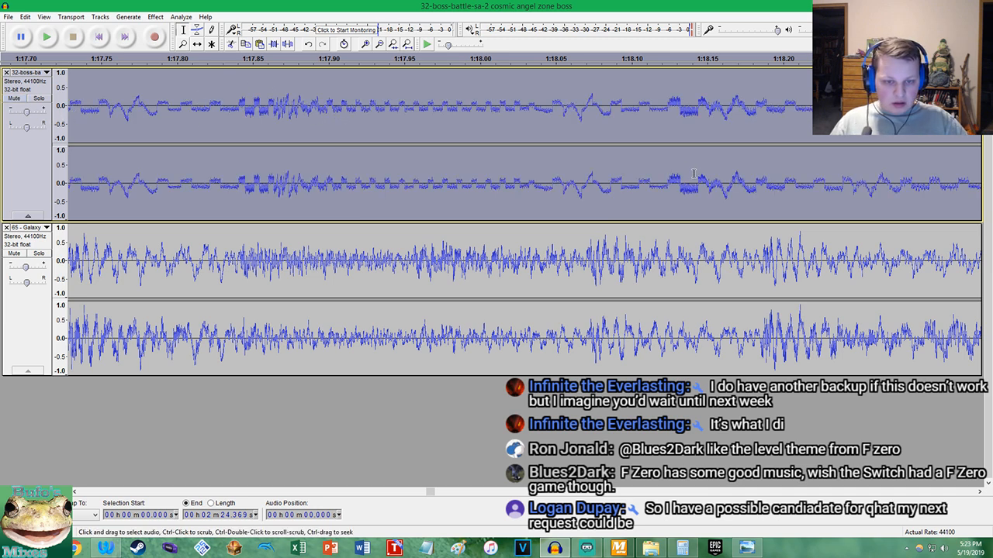
Play both tracks briefly from about 1:18.05 to check whether their beats coincide
click(561, 186)
key(space)
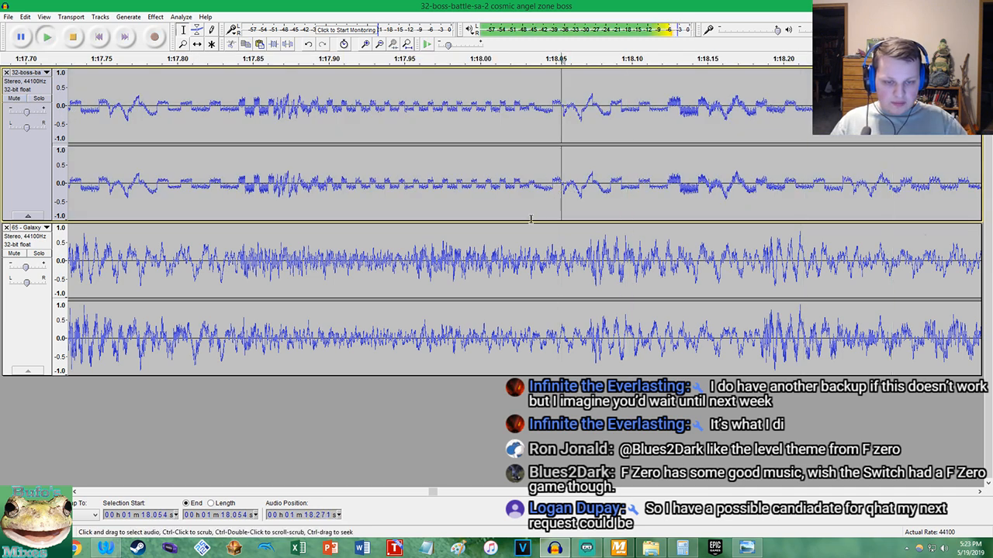
key(space)
Undo both stacked tempo changes on the 32-boss-battle track
click(25, 17)
click(47, 29)
click(23, 21)
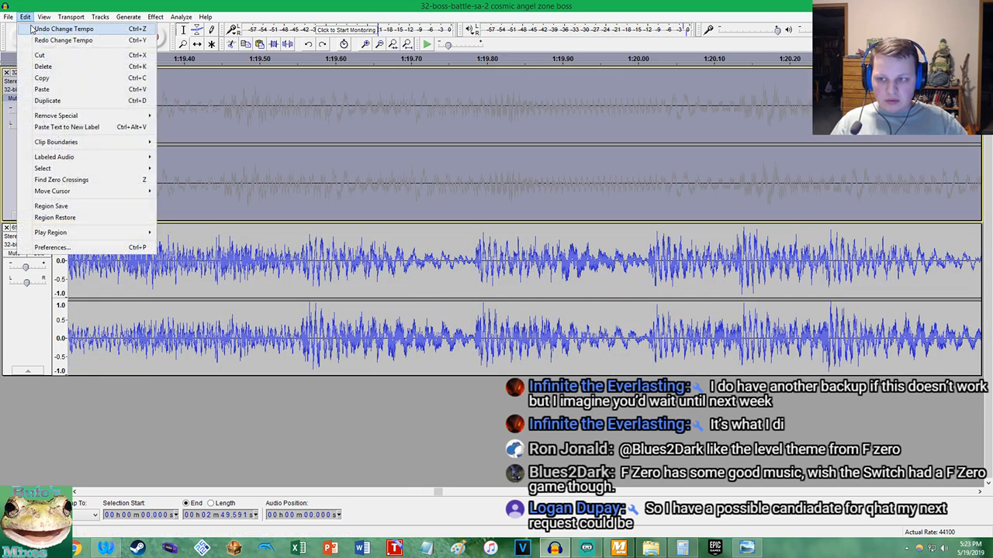
click(33, 28)
Change the tempo of the whole 32-boss-battle track by 17.470 percent and inspect the alignment near 1:20
click(155, 16)
click(202, 111)
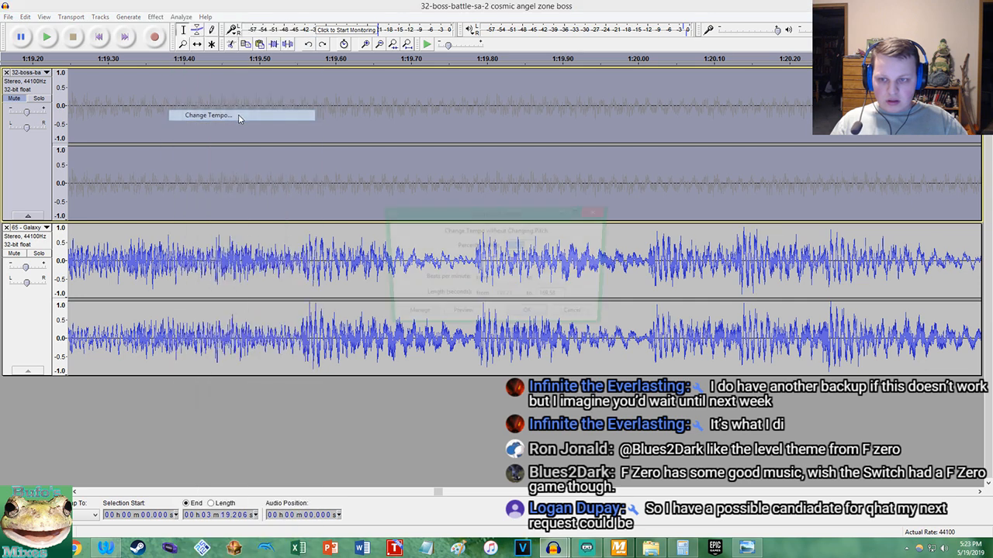
click(530, 316)
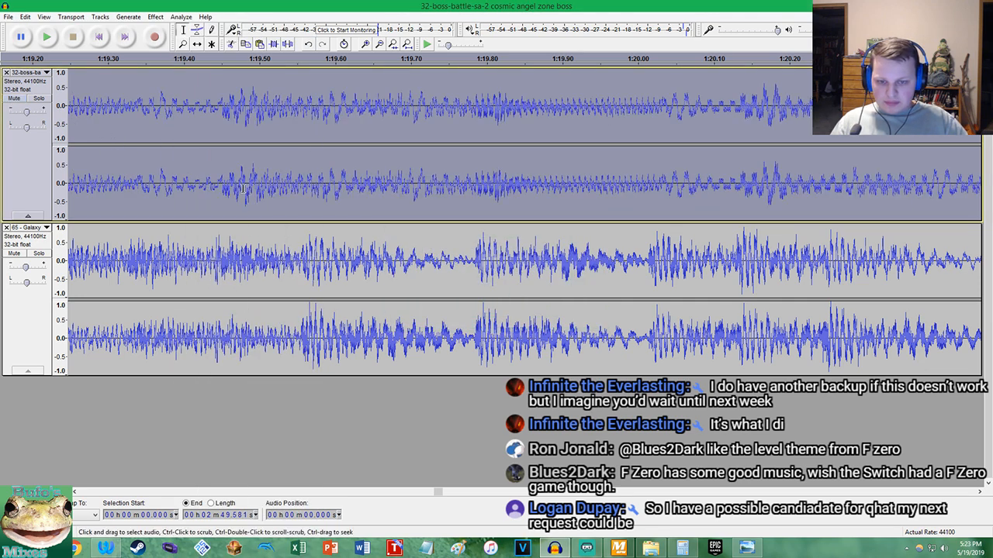
scroll(729, 186, up, 3)
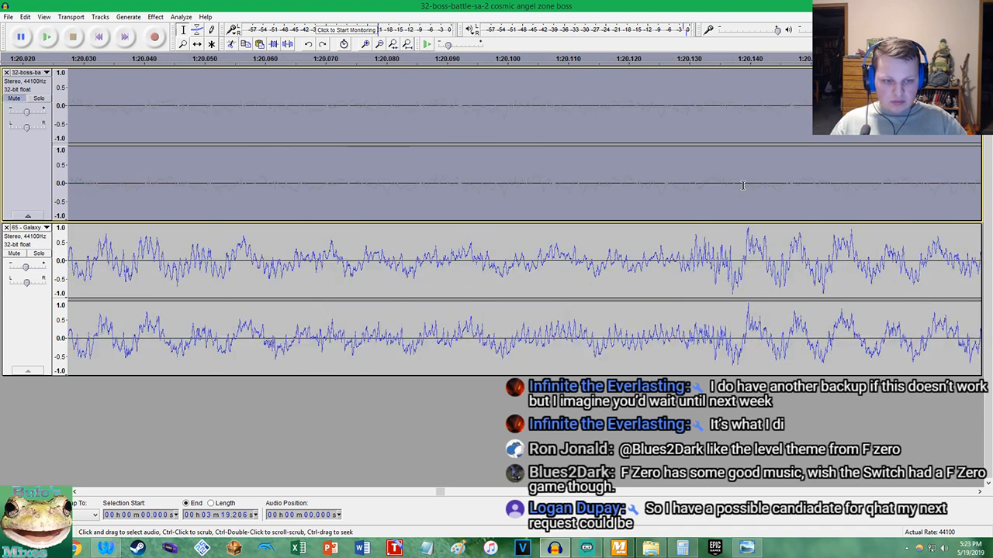
Try a tempo change slightly above 17.470 percent on the 32-boss-battle track
click(155, 17)
click(204, 115)
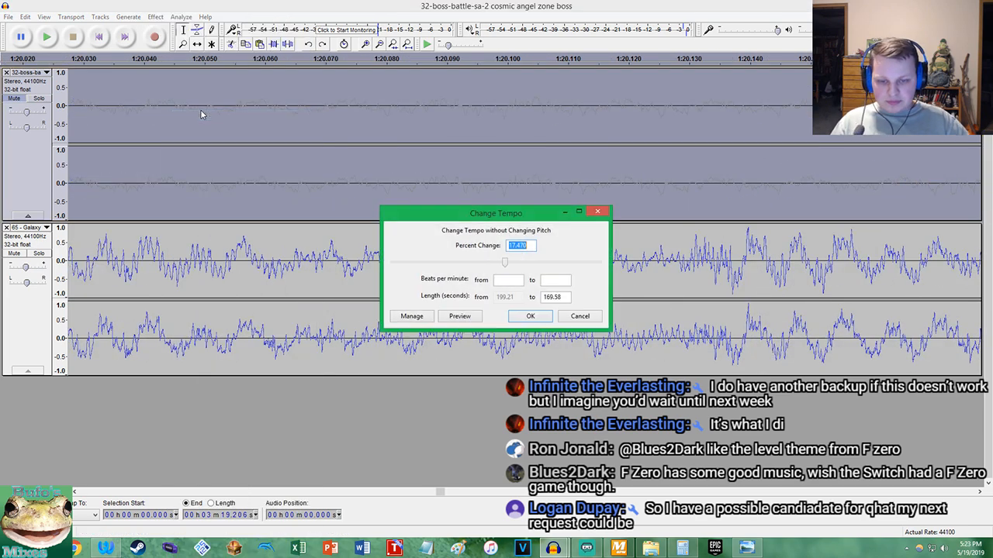
key(Return)
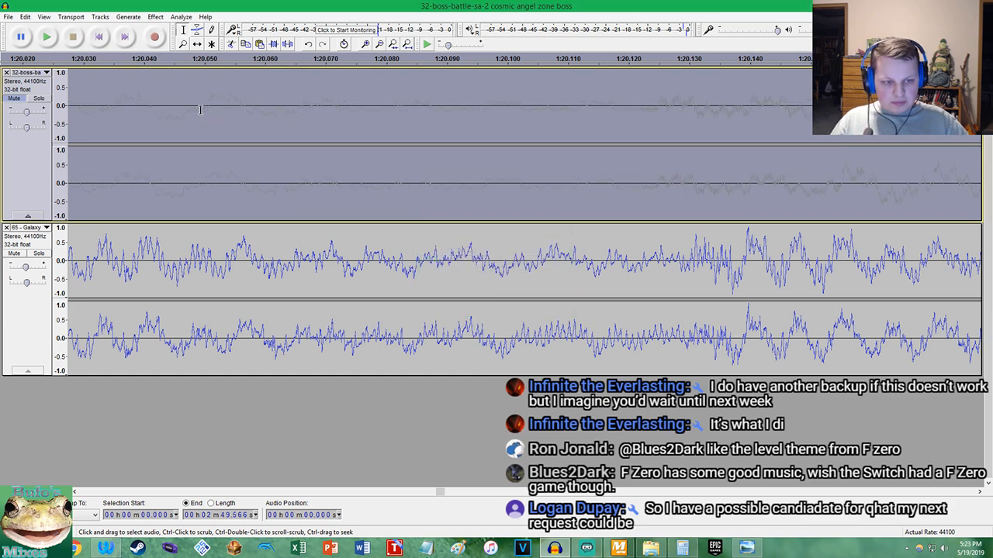
Undo the latest tempo attempt and change the 32-boss-battle track's tempo by 17.475 percent
key(ctrl+z)
click(155, 16)
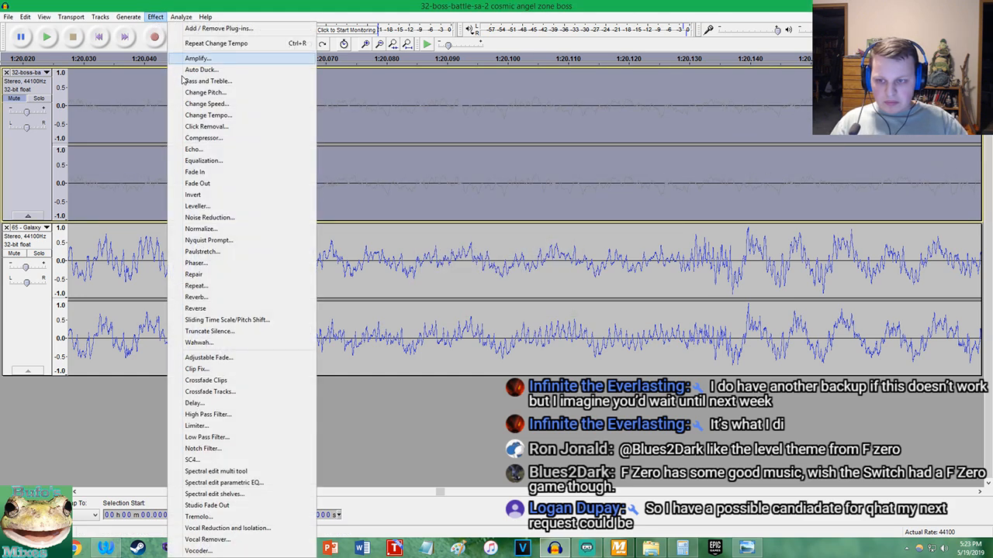
click(205, 121)
text(75)
key(Return)
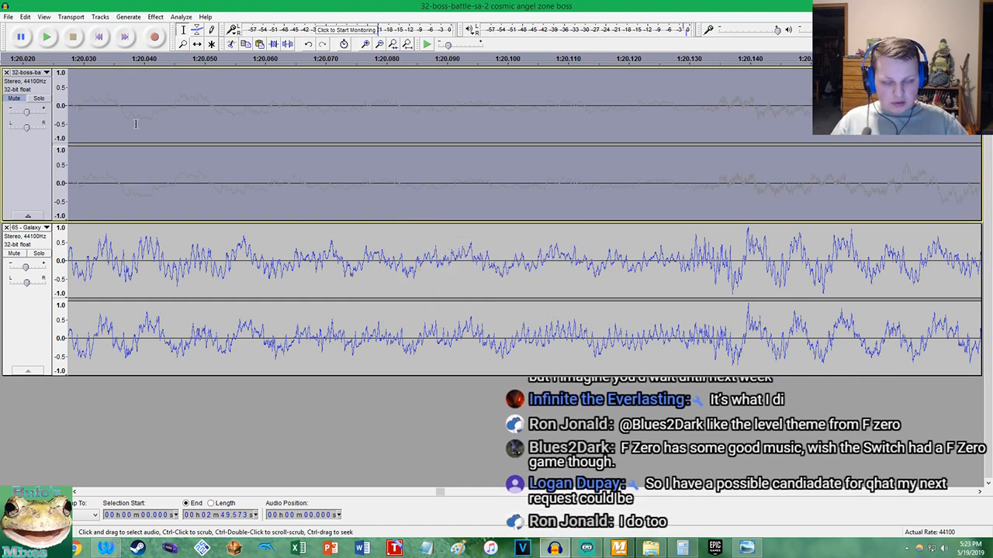
Unmute the 32-boss-battle track and play both tracks from about 1:20 to check their alignment
click(14, 99)
click(119, 111)
key(space)
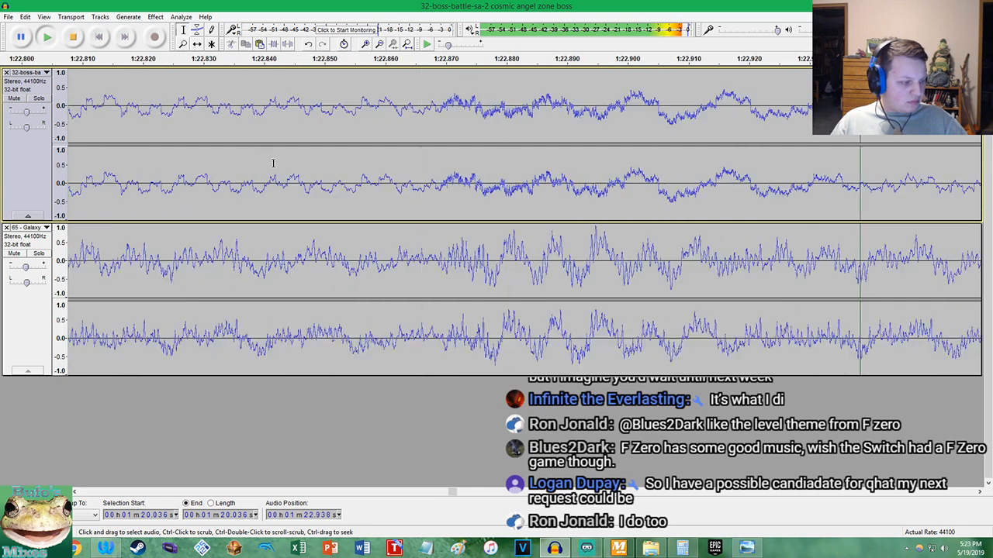
scroll(273, 163, down, 9)
scroll(354, 102, down, 2)
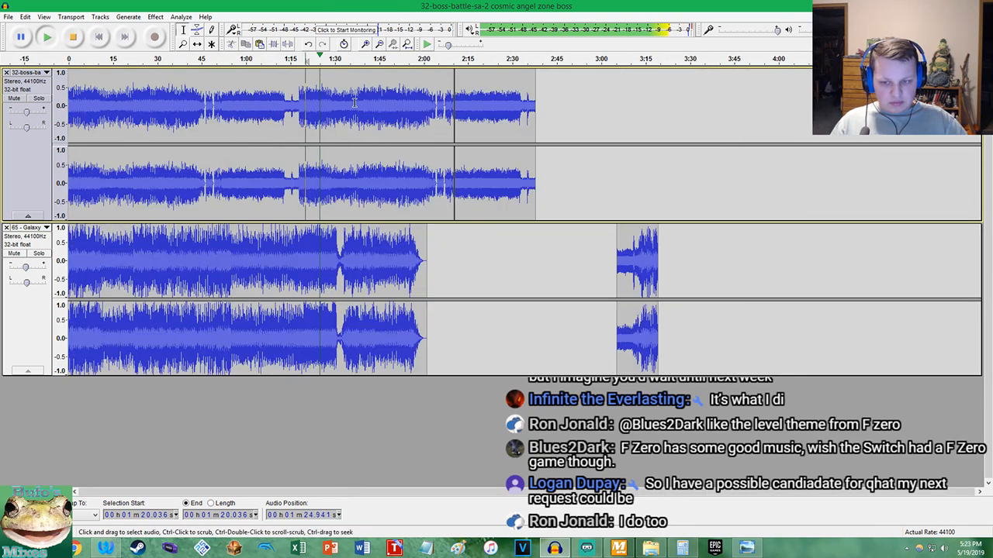
scroll(349, 121, up, 2)
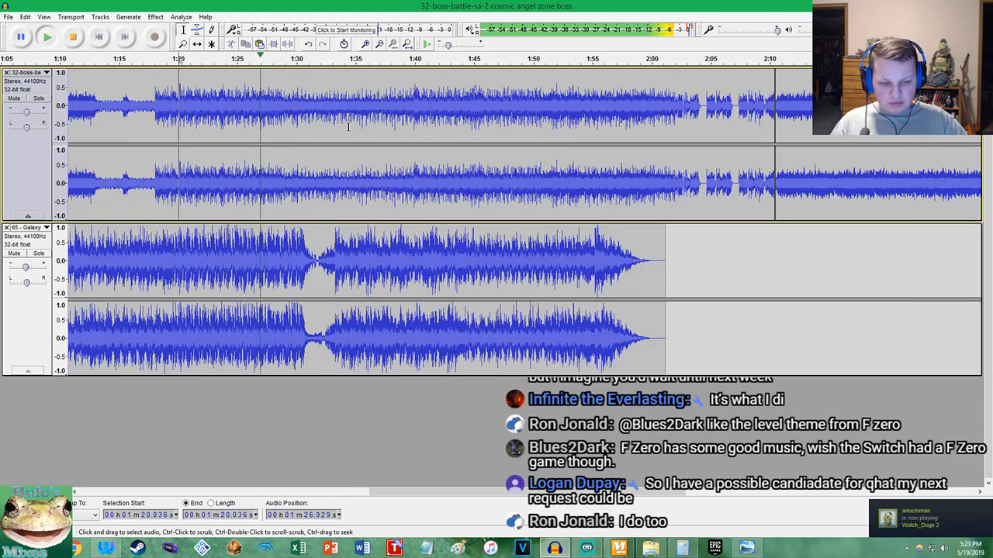
Inspect how both waveforms line up around 1:33 during playback, and stop the playback
scroll(348, 126, up, 1)
scroll(348, 126, up, 1)
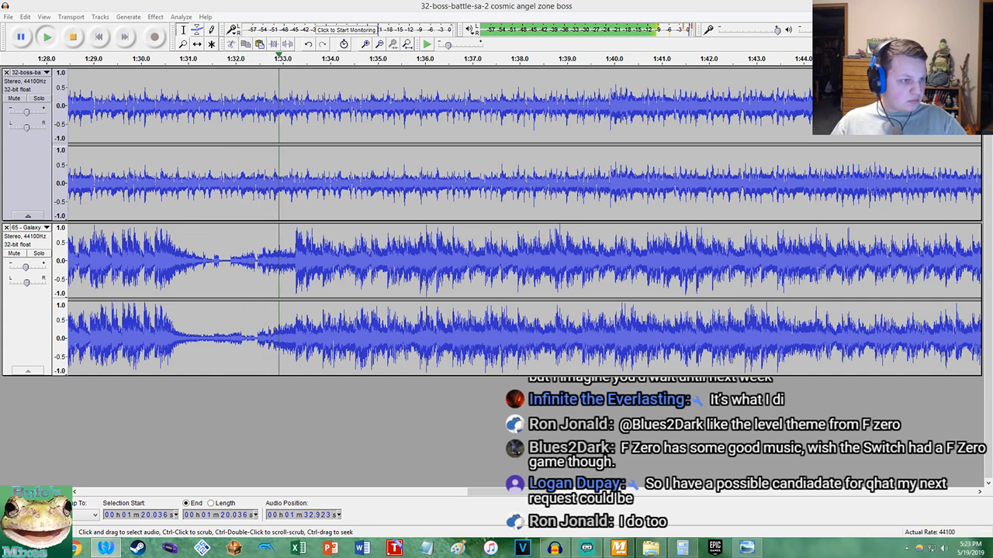
click(271, 3)
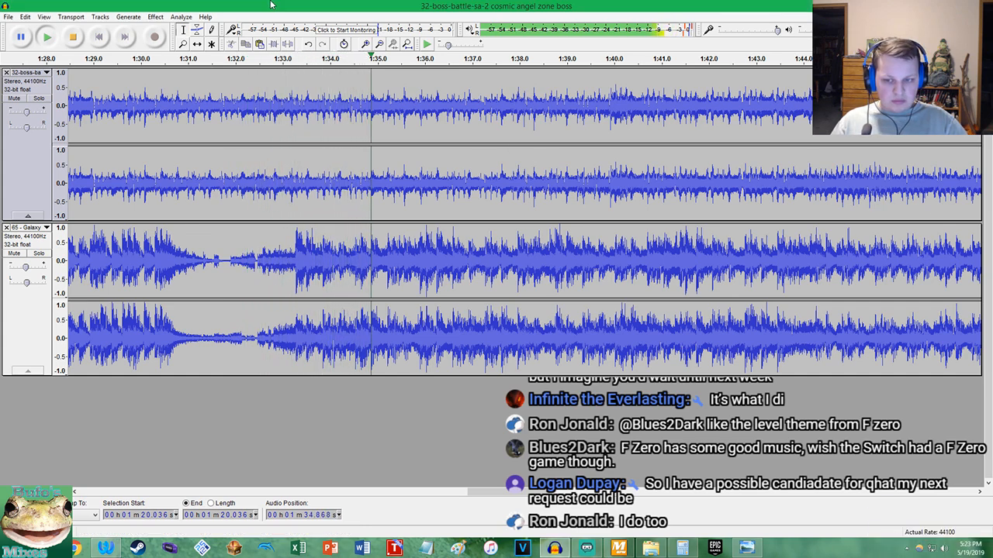
key(space)
ctrl+scroll(301, 241, up, 4)
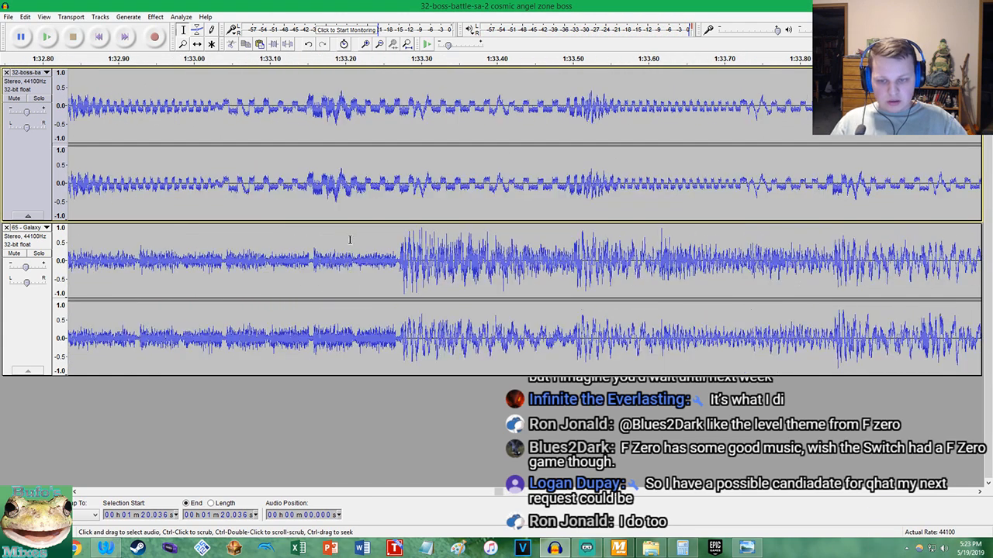
Play both tracks from about 1:32.7 to check their alignment after the dip in the Galaxy track
click(183, 199)
key(space)
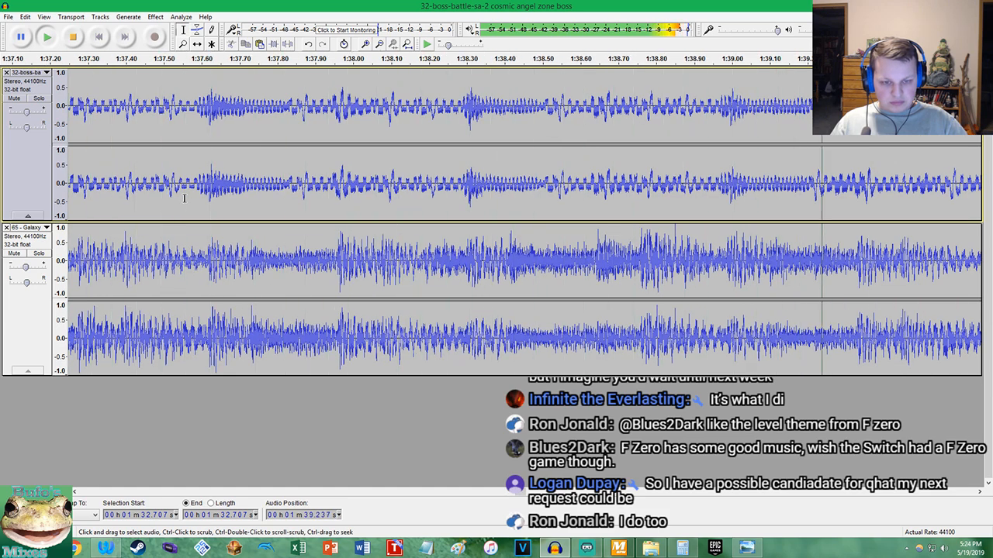
scroll(225, 198, down, 5)
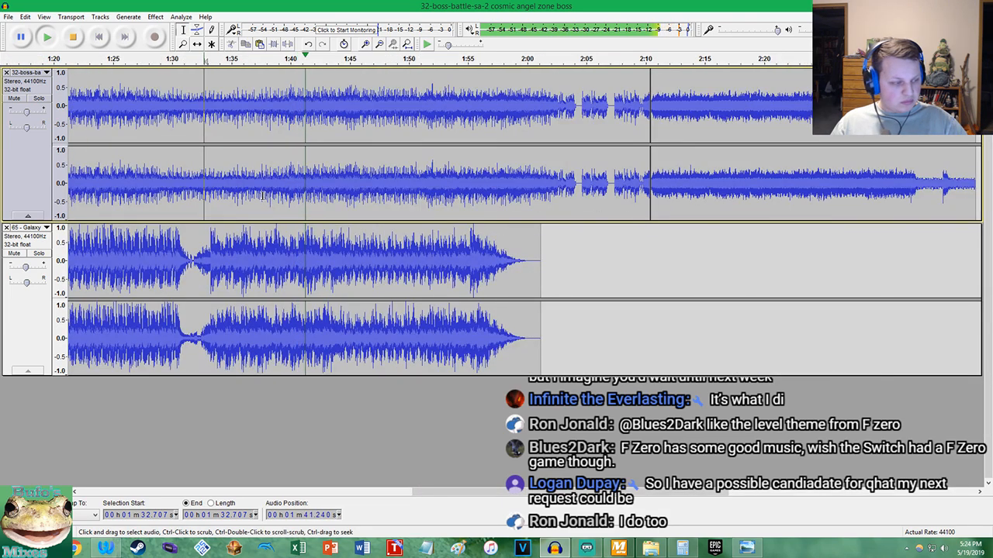
key(space)
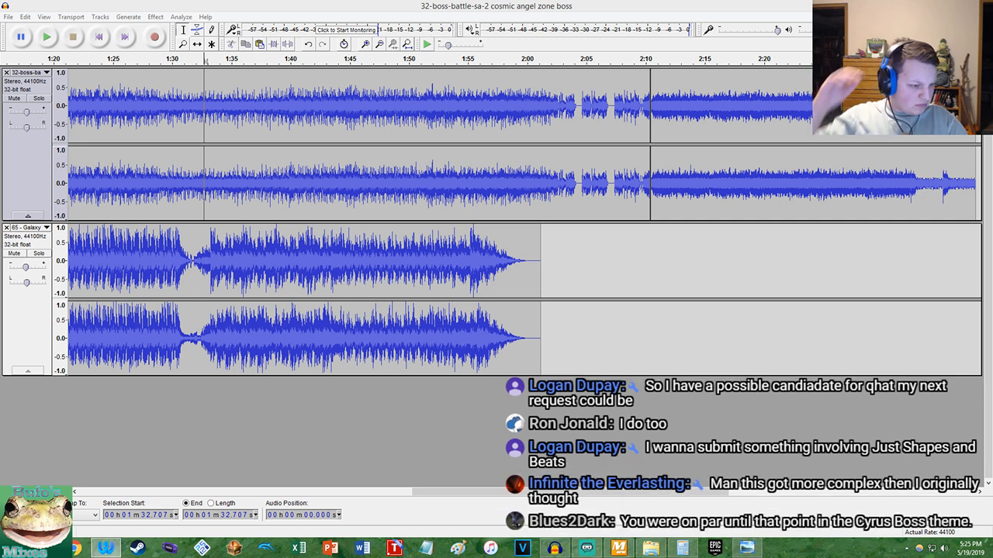
Check the BPM of both songs in MixMeister BPM Analyzer and minimize its window
click(508, 7)
click(618, 548)
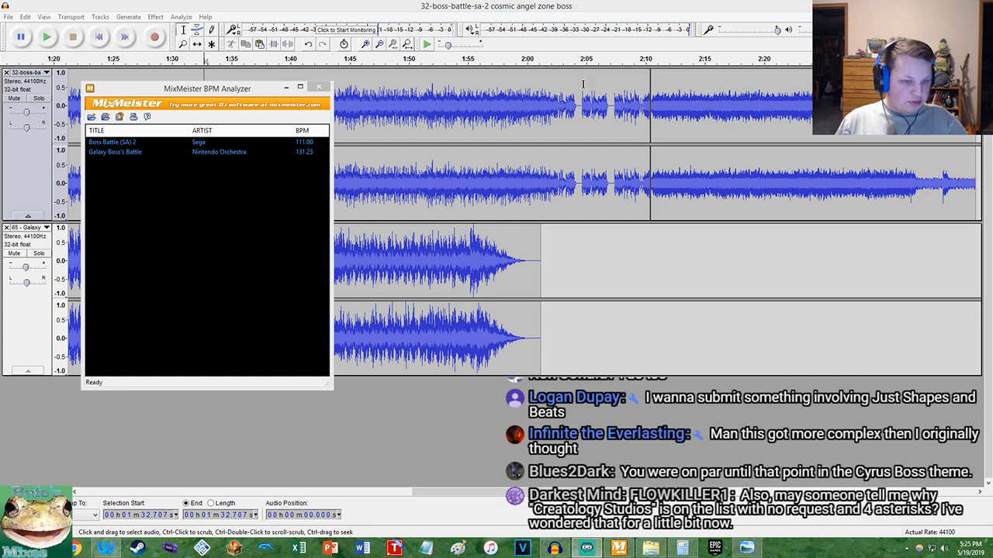
click(286, 87)
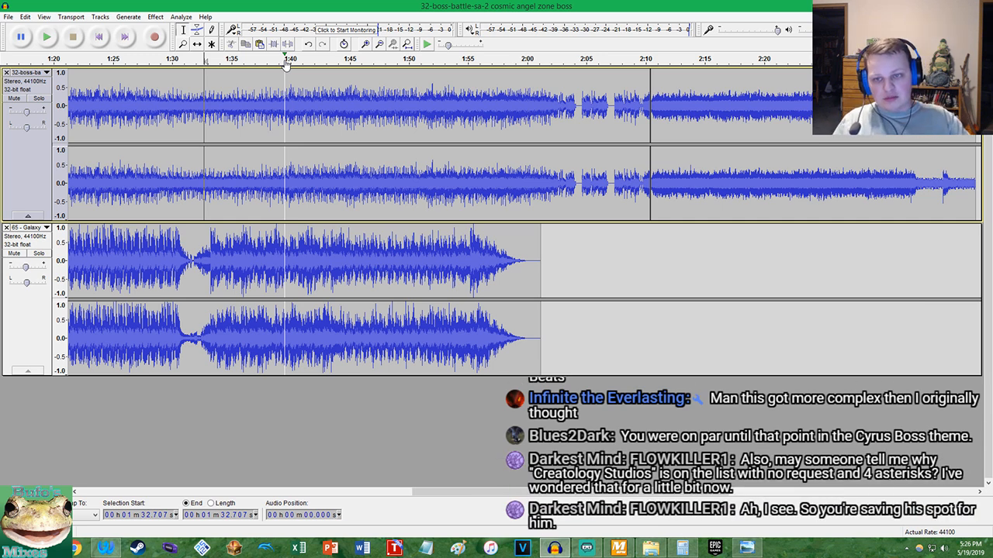
Undo the latest tempo change and change the tempo of the whole 32-boss-battle track by 17.48 percent
click(408, 45)
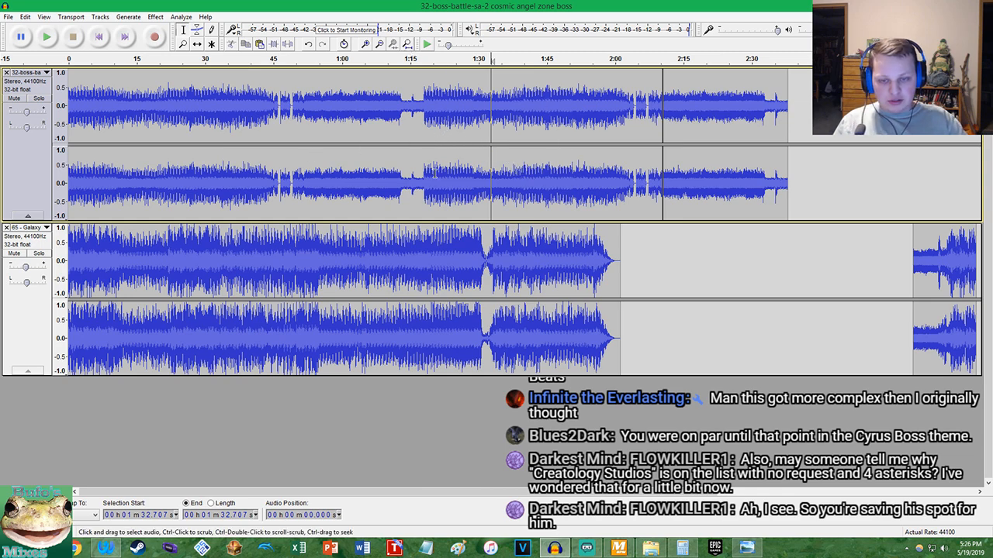
scroll(425, 176, up, 7)
scroll(400, 184, up, 3)
double_click(279, 129)
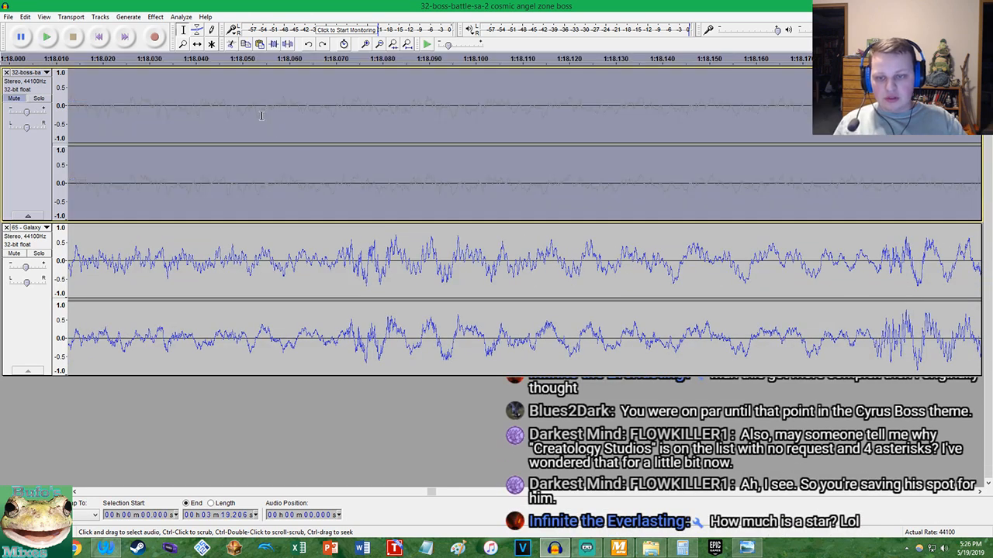
click(155, 16)
click(205, 119)
key(BackSpace)
key(BackSpace)
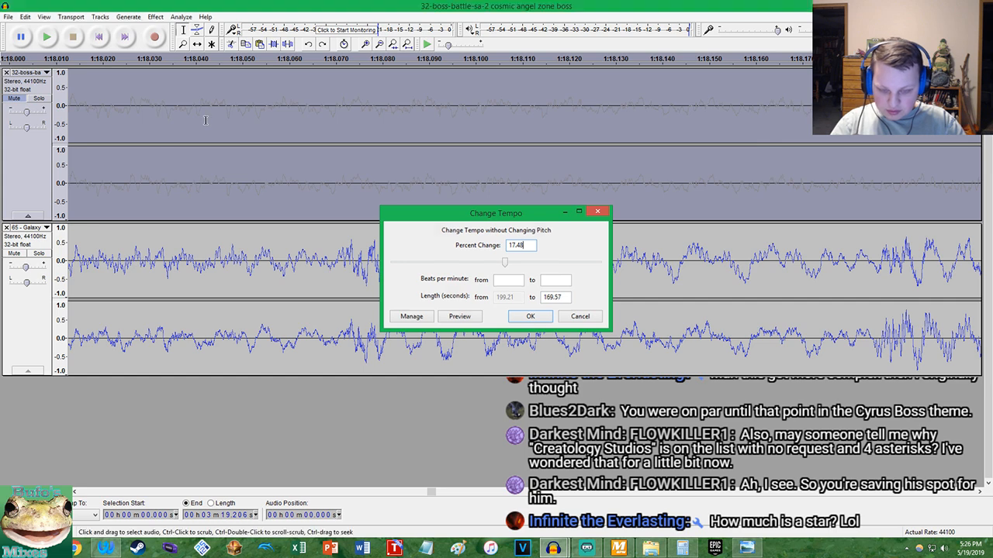
key(Return)
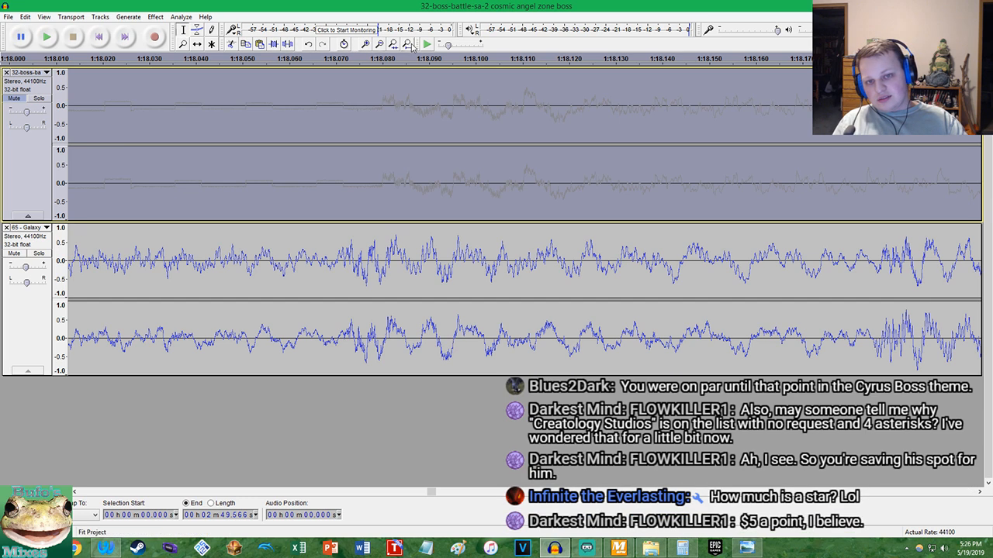
Unmute the 32-boss-battle track and play both tracks from about 1:12 to check the alignment around 1:18
click(407, 43)
click(98, 37)
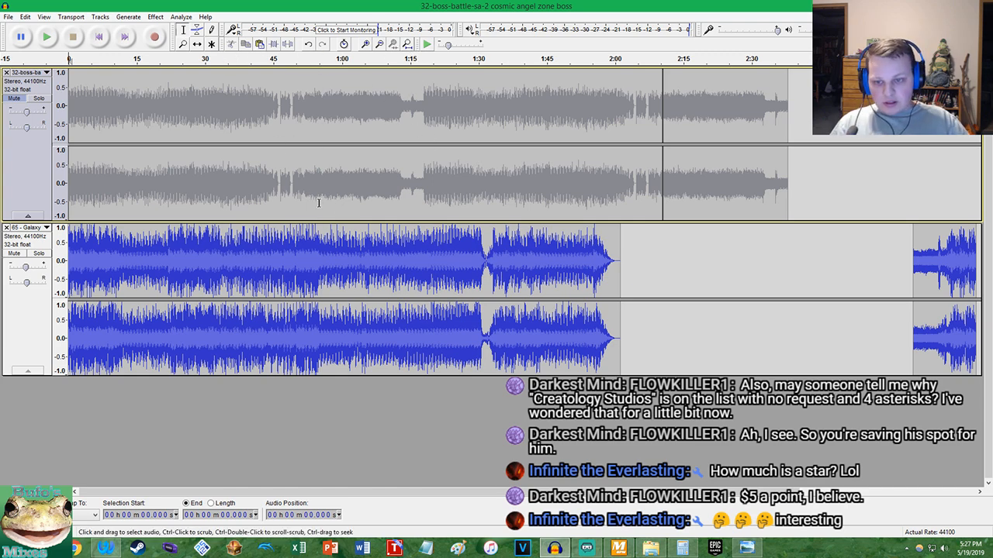
click(398, 197)
key(space)
scroll(403, 195, up, 4)
click(14, 98)
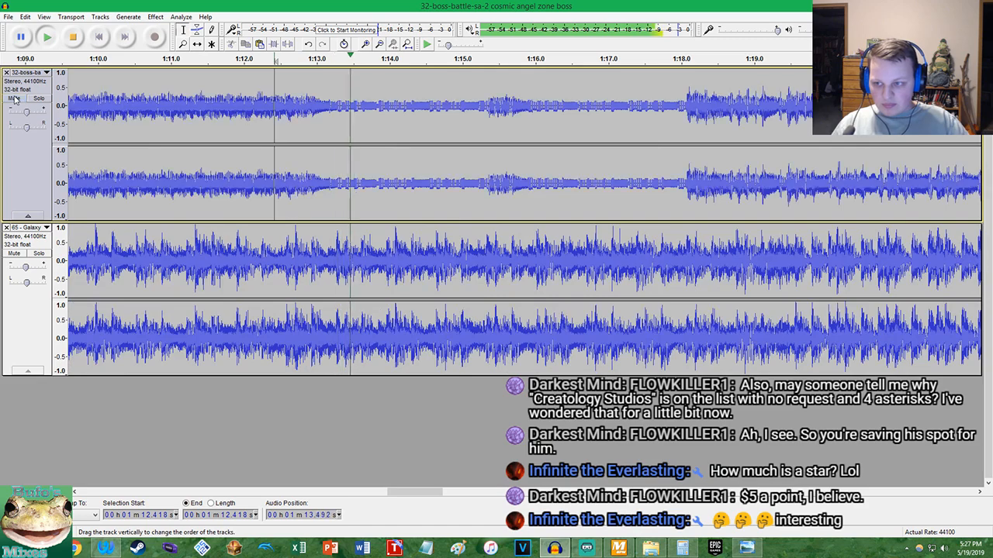
scroll(481, 165, up, 3)
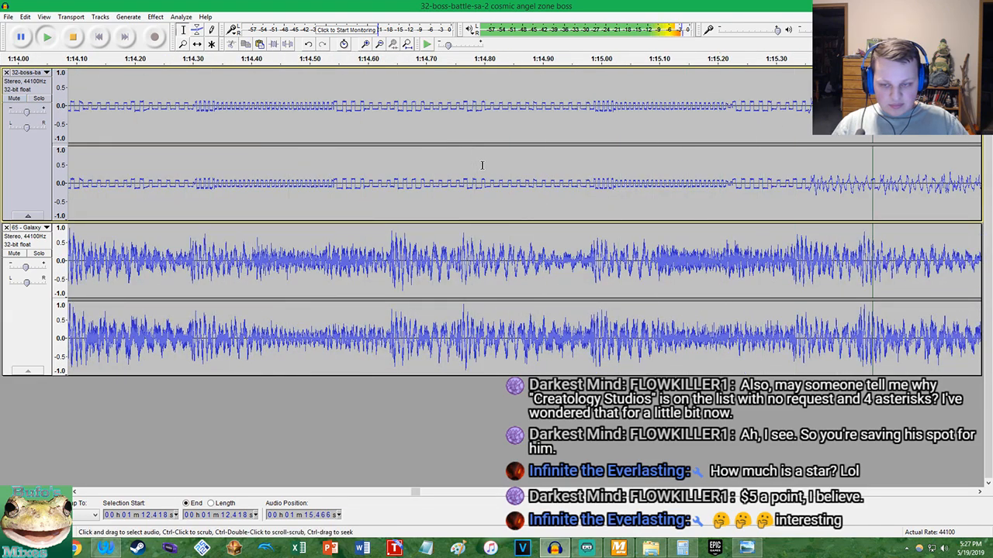
scroll(485, 164, down, 4)
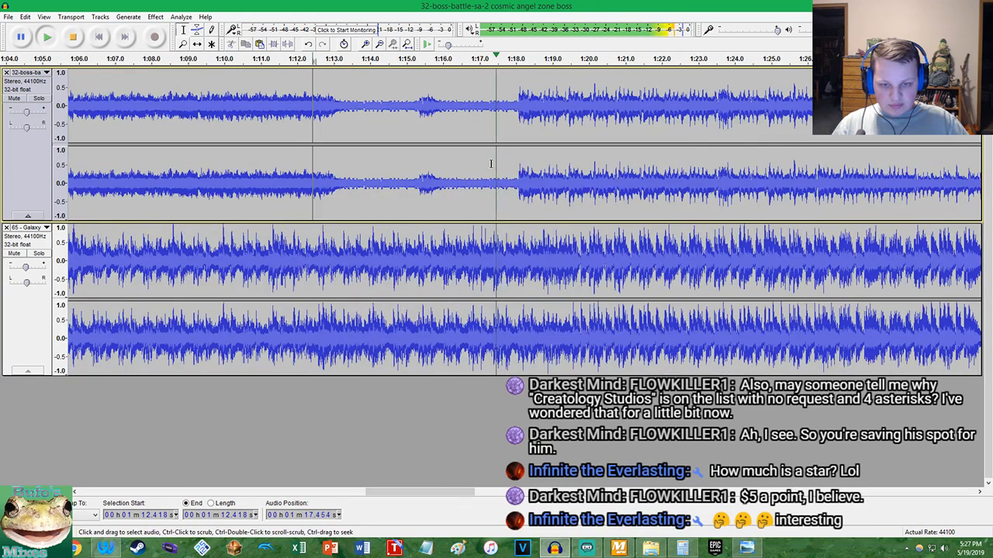
scroll(490, 164, up, 2)
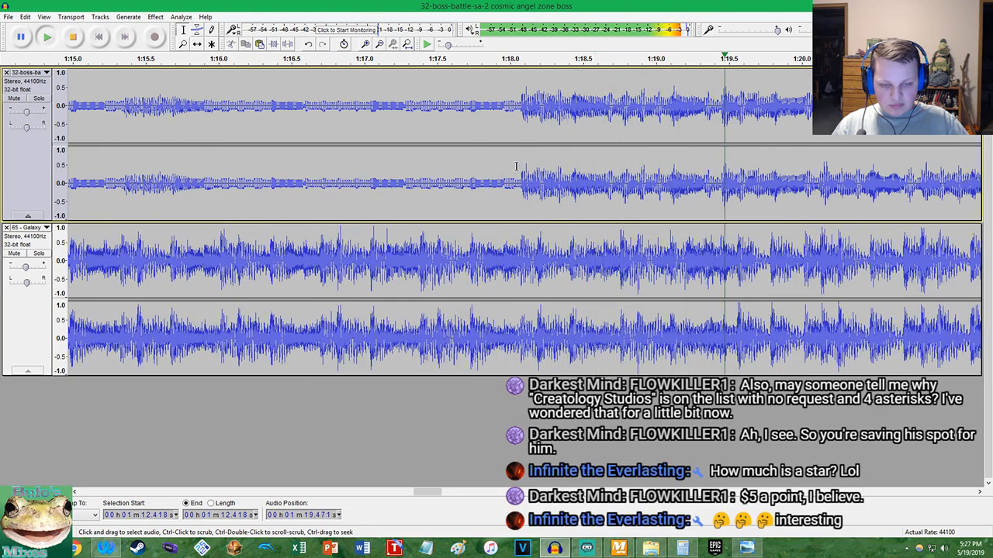
key(space)
scroll(516, 166, down, 6)
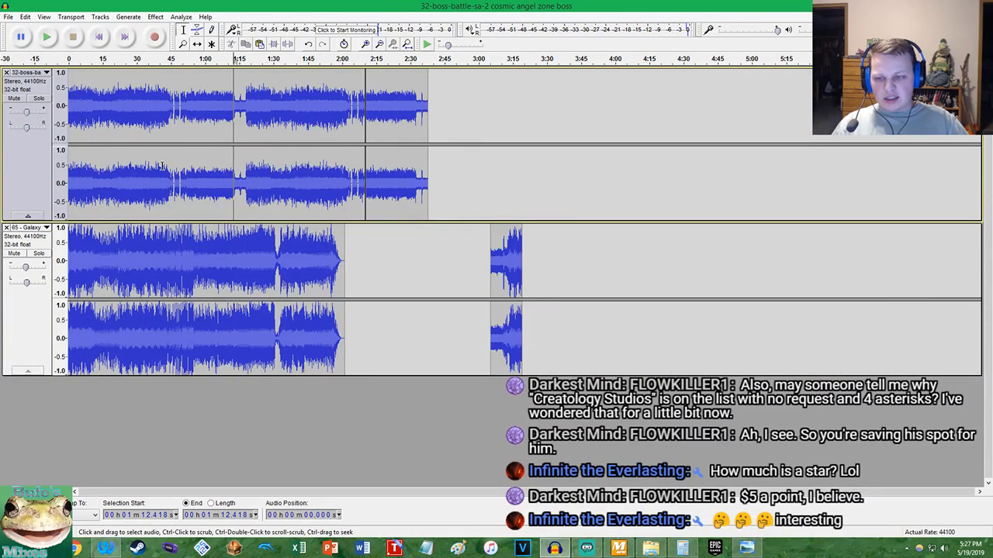
Play both tracks from about 0:36 and compare the waveforms around the boss track's breaks between 0:45 and 0:50
click(150, 169)
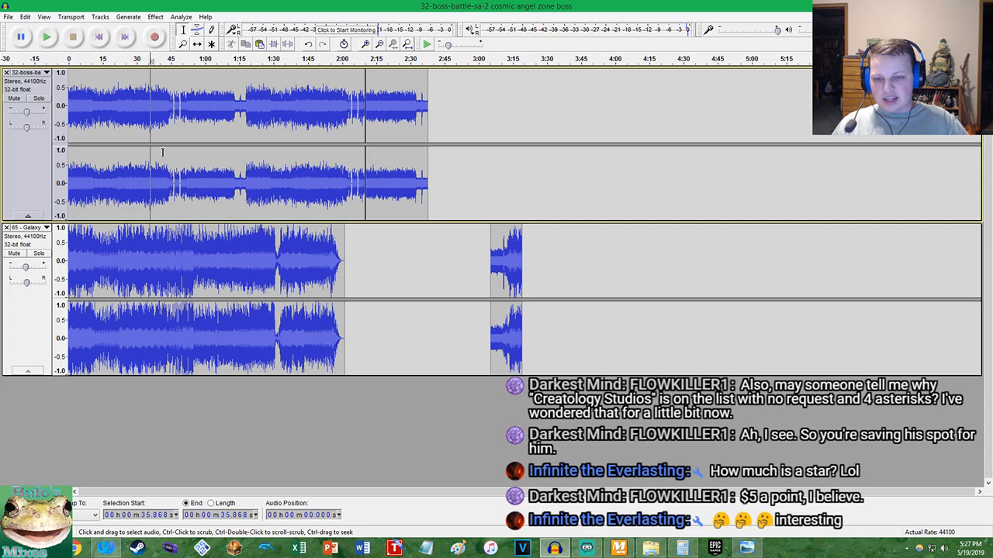
key(space)
scroll(212, 163, up, 5)
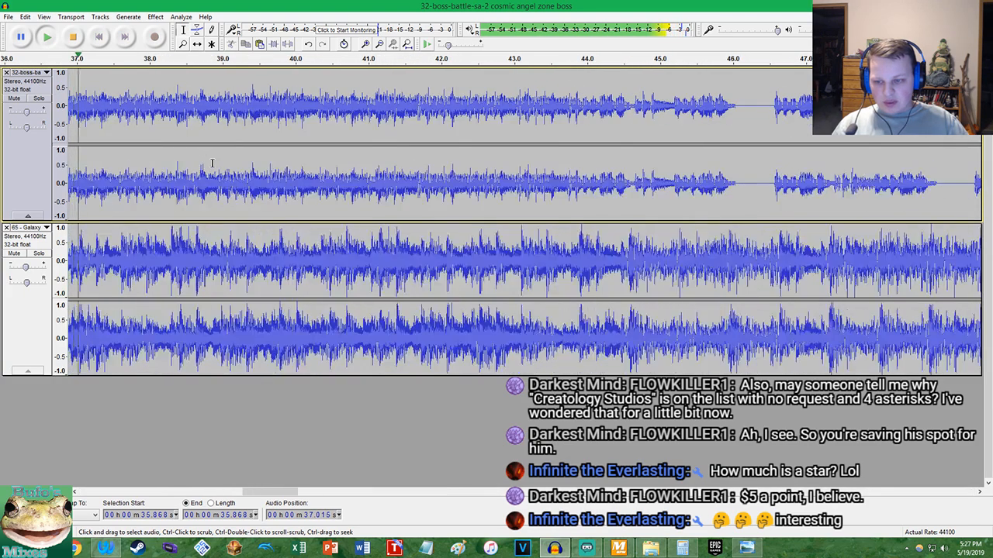
scroll(232, 165, up, 3)
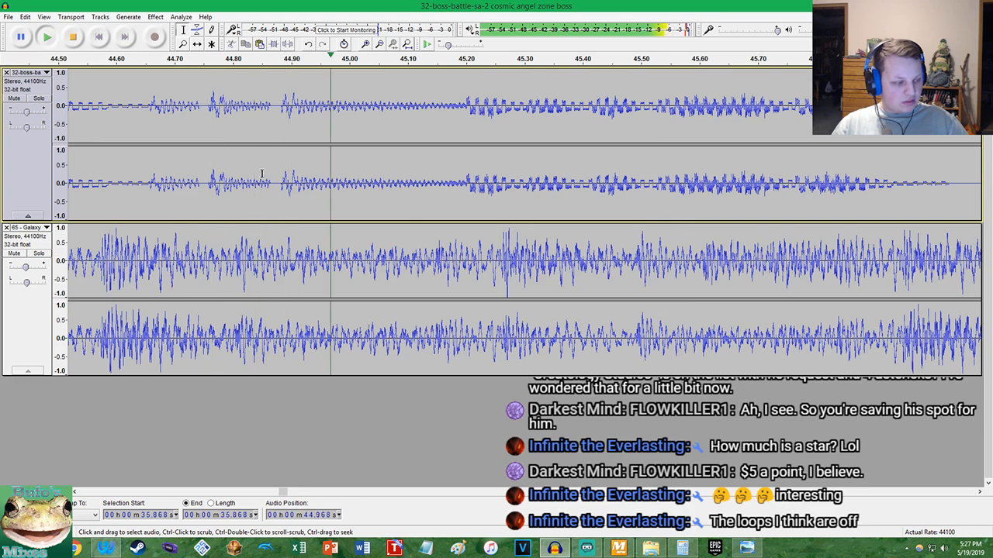
scroll(262, 175, down, 5)
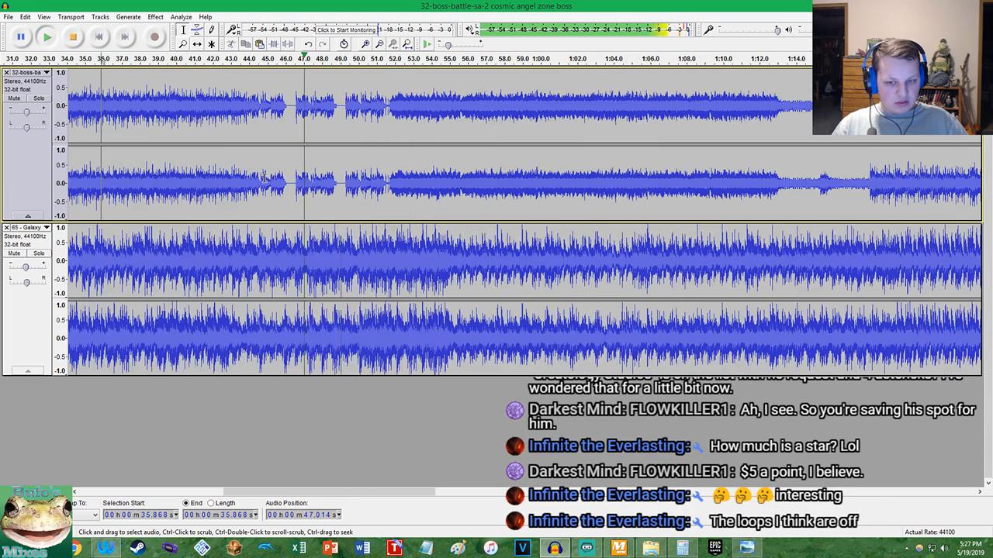
scroll(377, 181, up, 2)
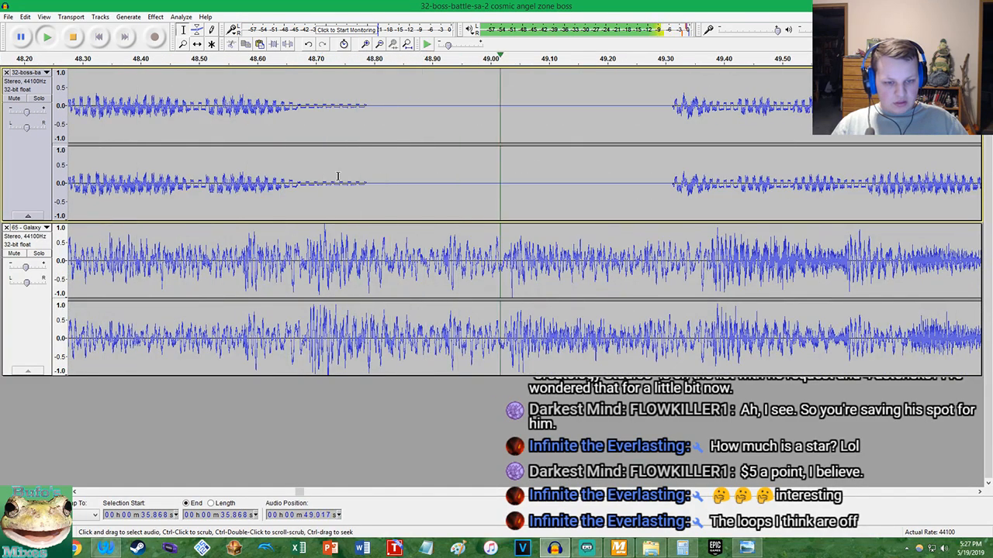
key(space)
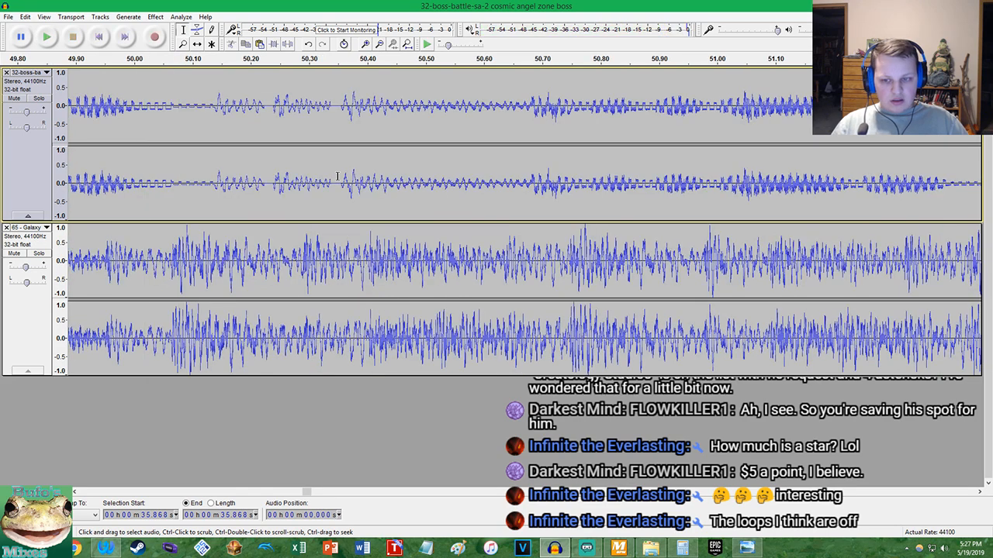
Undo the 17.48 percent tempo change and try 17.47 percent on the whole 32-boss-battle track
double_click(337, 177)
click(155, 17)
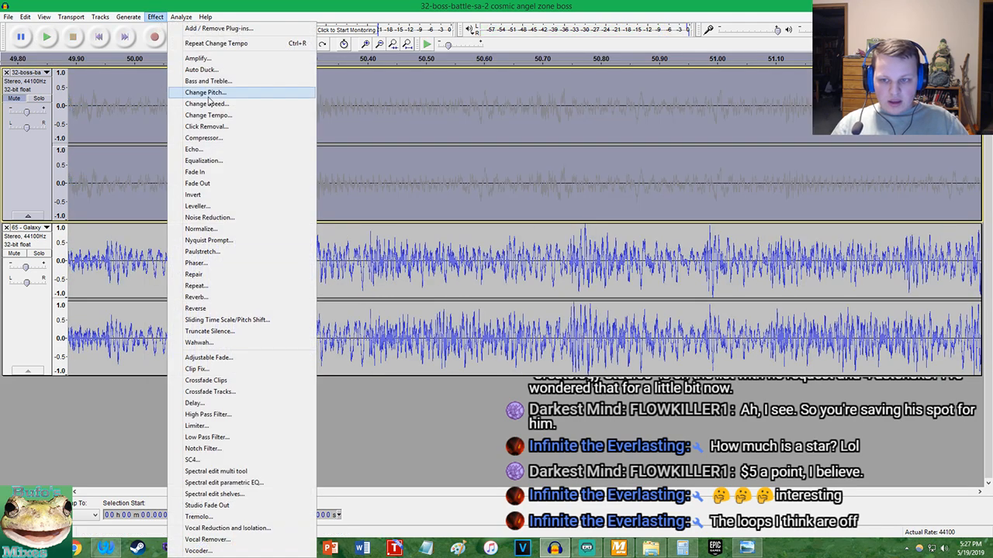
click(203, 118)
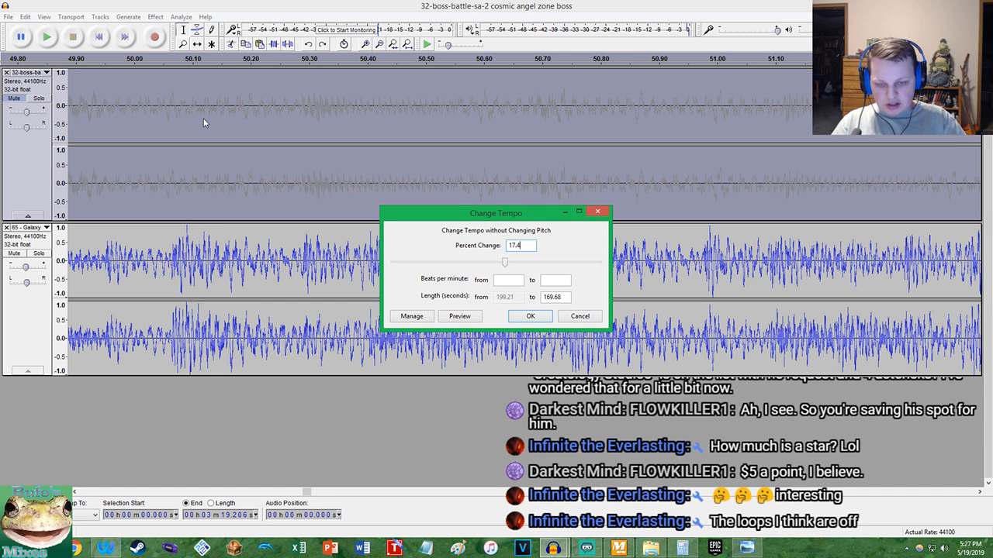
text(7)
key(Return)
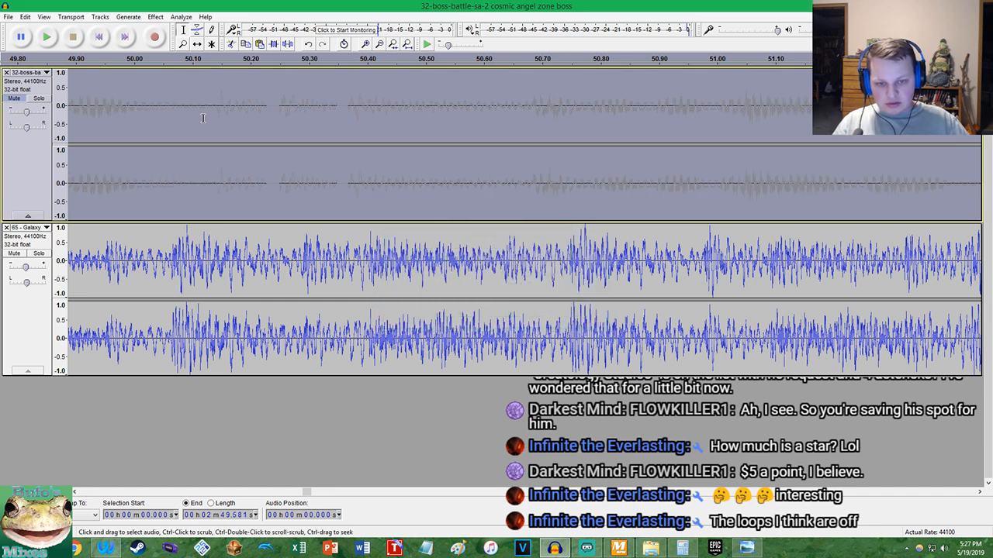
Undo the 17.47 percent tempo change and try 17.46 percent on the 32-boss-battle track
key(ctrl+z)
click(155, 16)
click(204, 118)
key(BackSpace)
text(6)
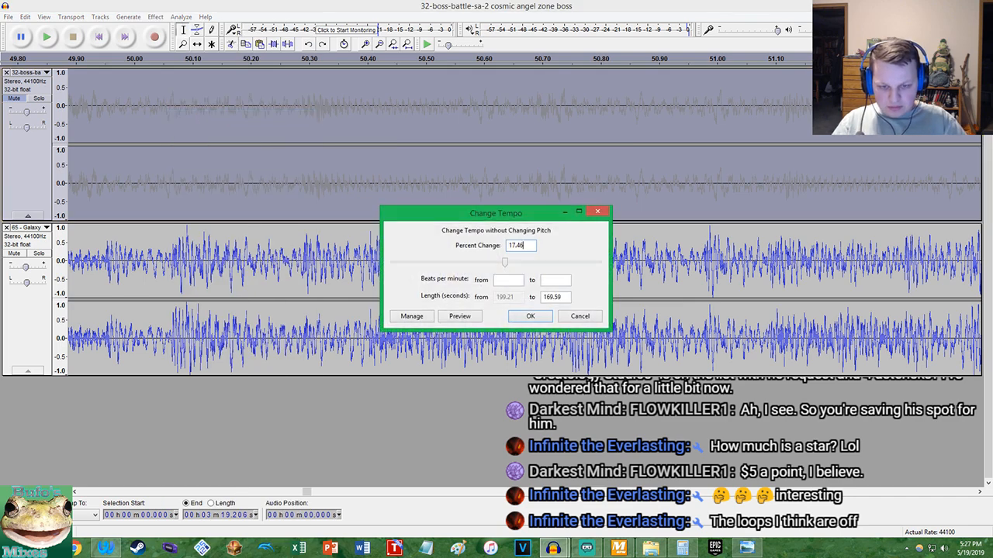
key(Return)
Undo the 17.46 percent attempt and change the 32-boss-battle track's tempo by slightly less than 17.46 percent
key(ctrl+z)
click(155, 16)
click(204, 117)
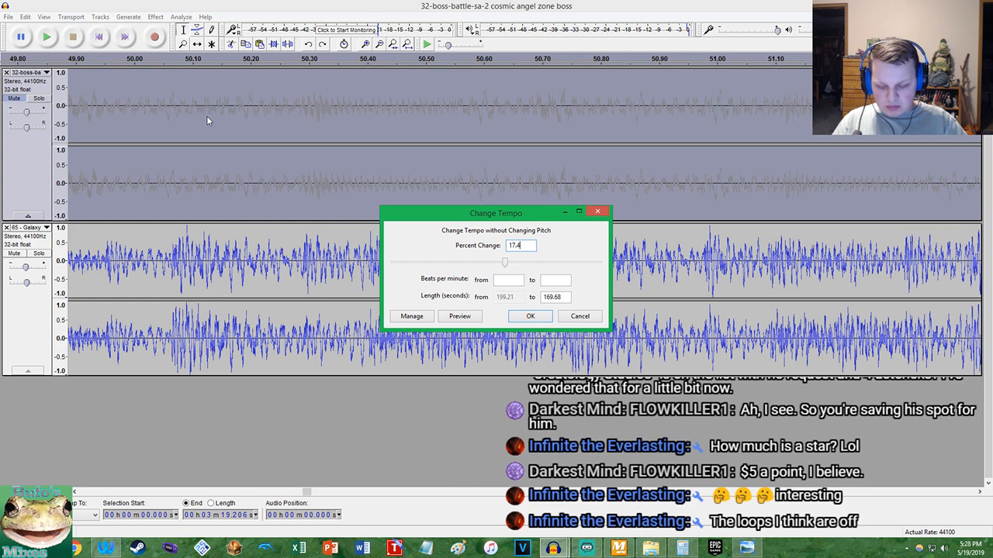
key(Return)
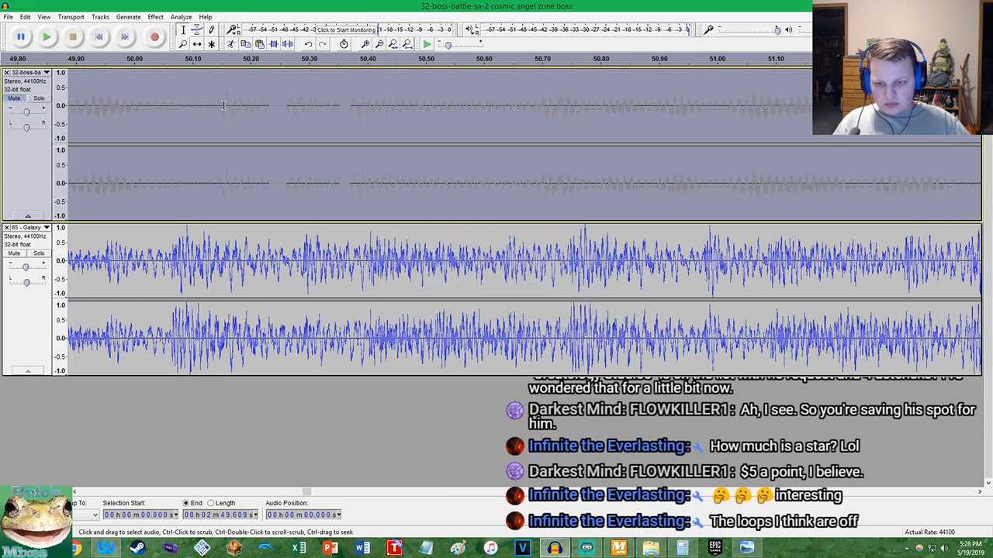
Play both tracks from the start and compare their waveforms around the boss track's breaks between 0:45 and 0:55
click(99, 37)
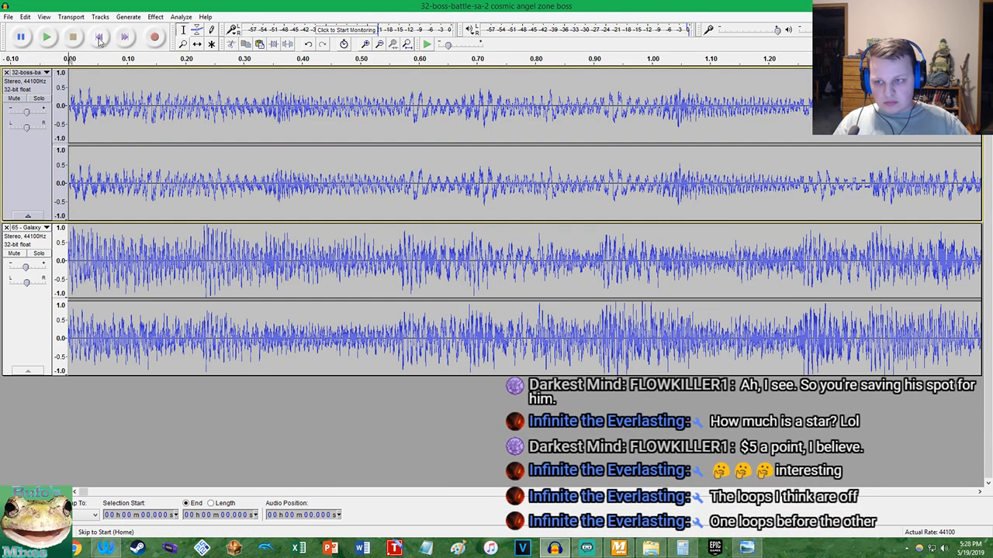
key(space)
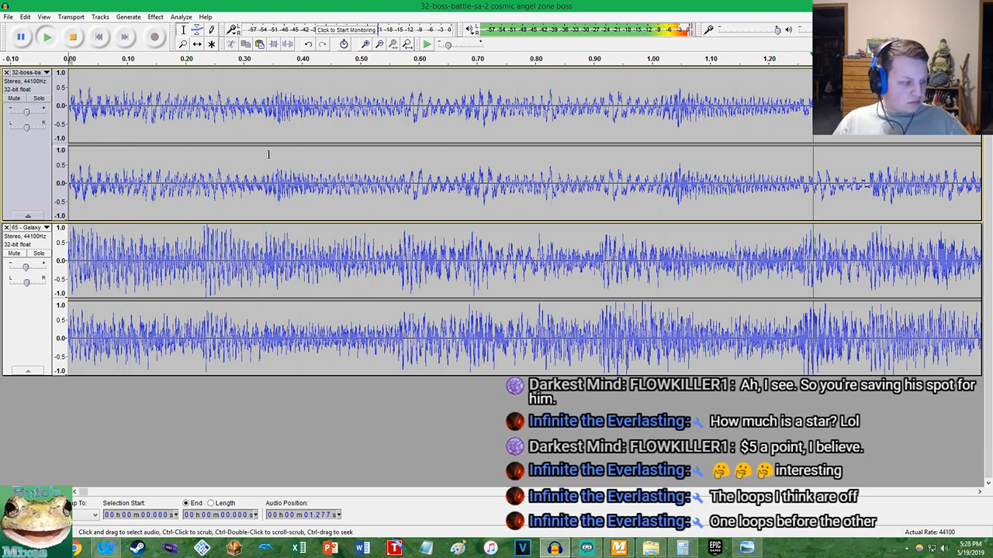
ctrl+scroll(276, 153, down, 5)
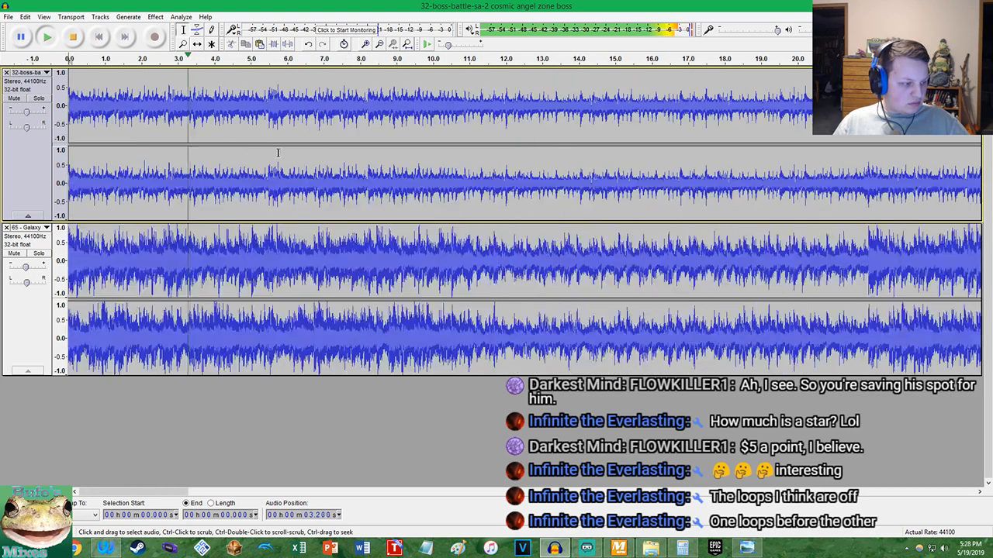
ctrl+scroll(281, 152, down, 2)
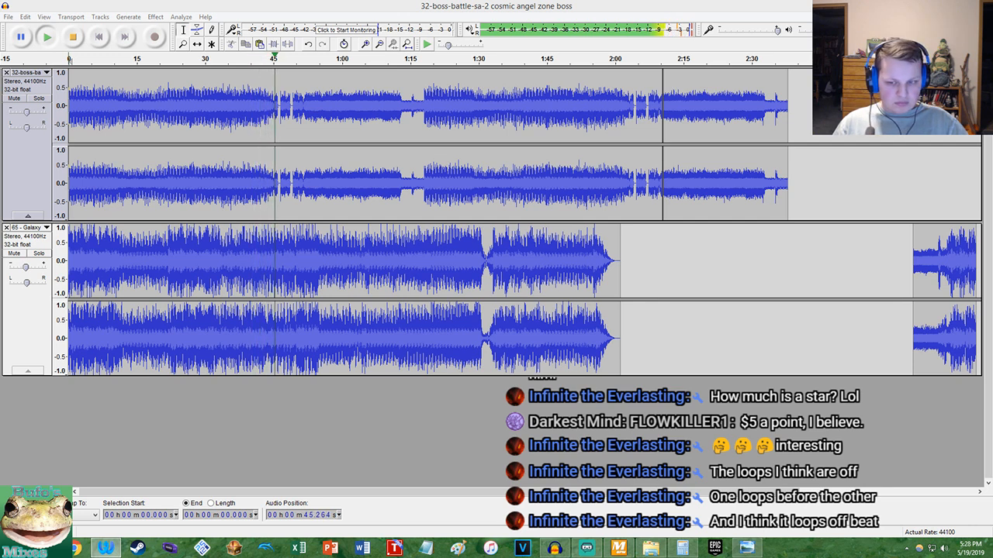
ctrl+scroll(338, 178, up, 4)
ctrl+scroll(339, 179, up, 2)
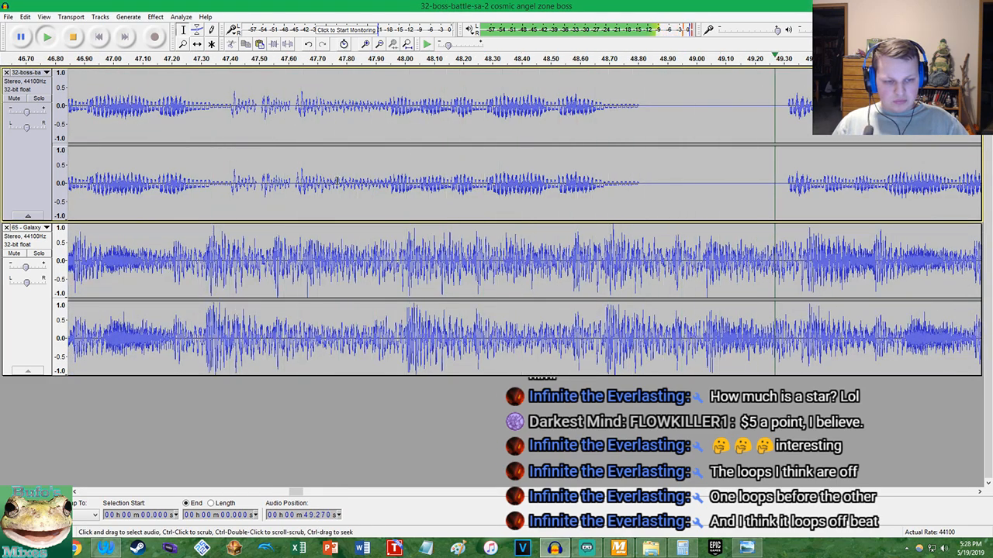
ctrl+scroll(339, 178, down, 4)
ctrl+scroll(332, 159, up, 3)
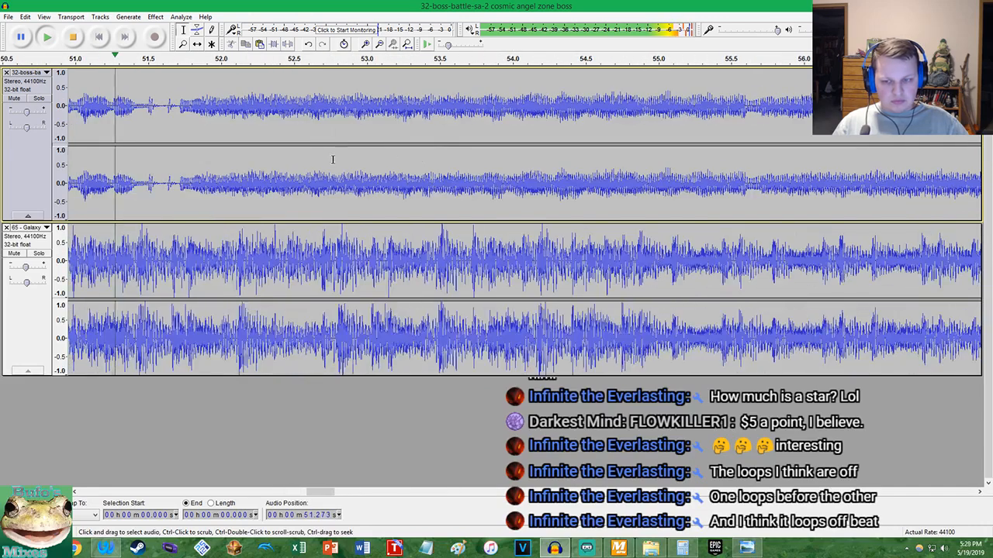
ctrl+scroll(332, 159, down, 3)
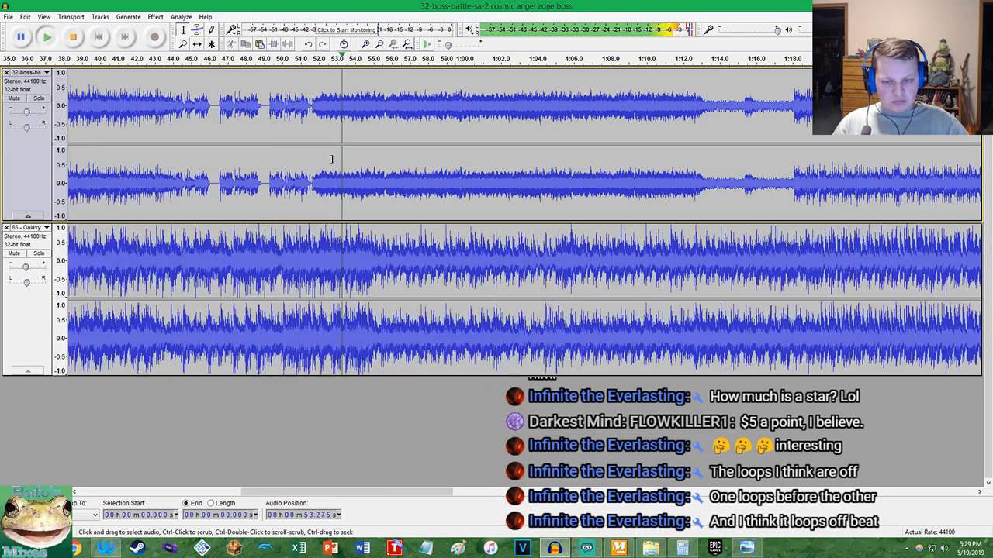
ctrl+scroll(391, 175, up, 4)
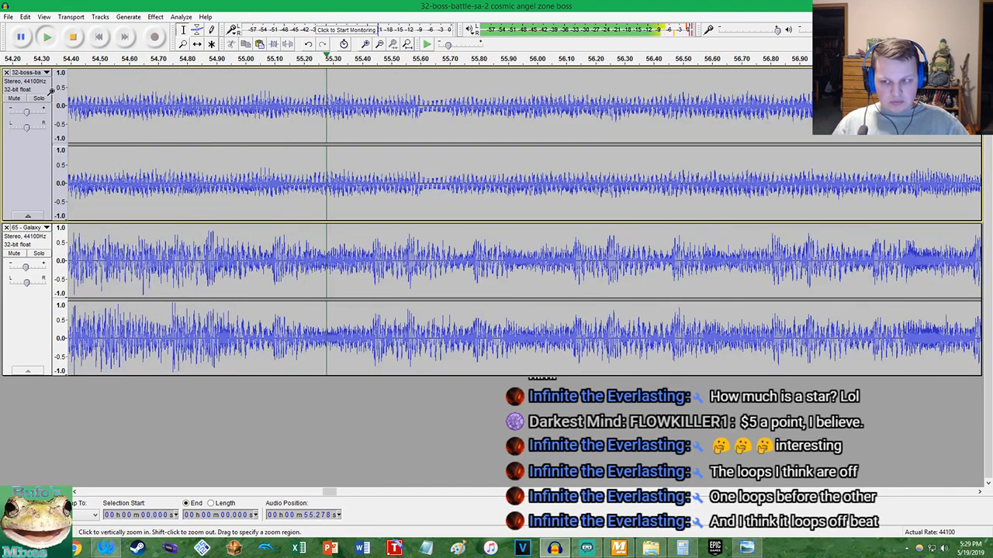
Briefly solo the boss track, check its alignment with Galaxy through the quiet section between 1:13 and 1:18, and stop playback
click(39, 99)
click(38, 99)
ctrl+scroll(328, 171, down, 3)
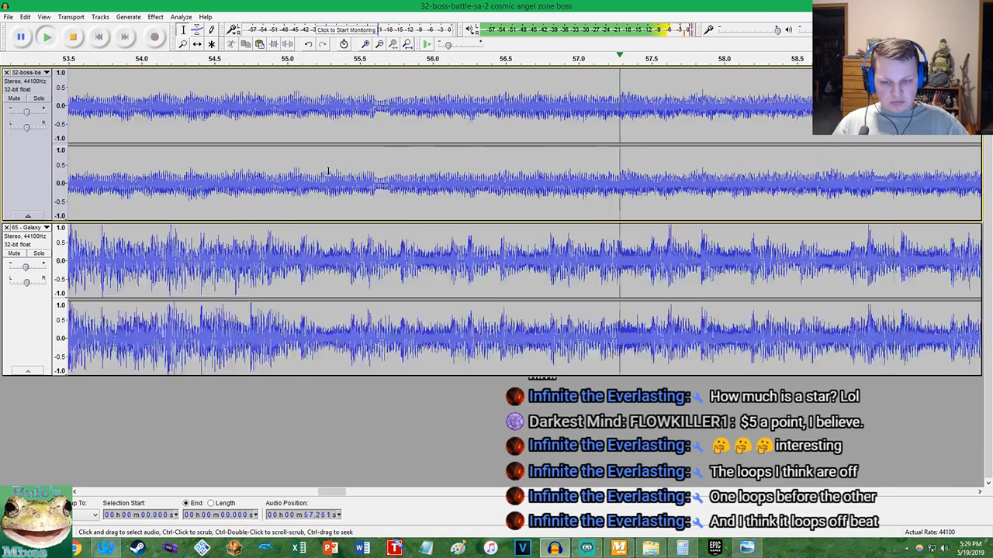
ctrl+scroll(328, 170, down, 2)
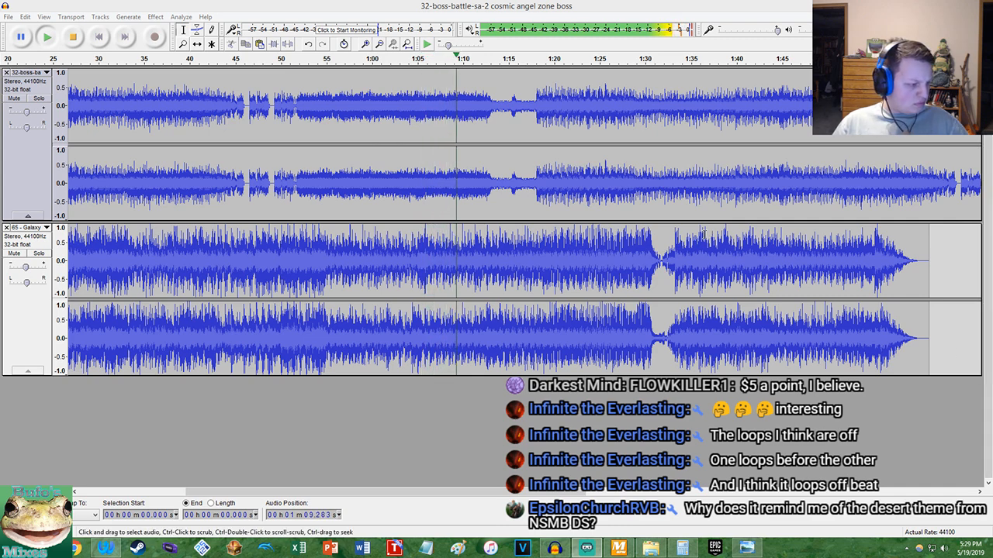
scroll(456, 144, up, 5)
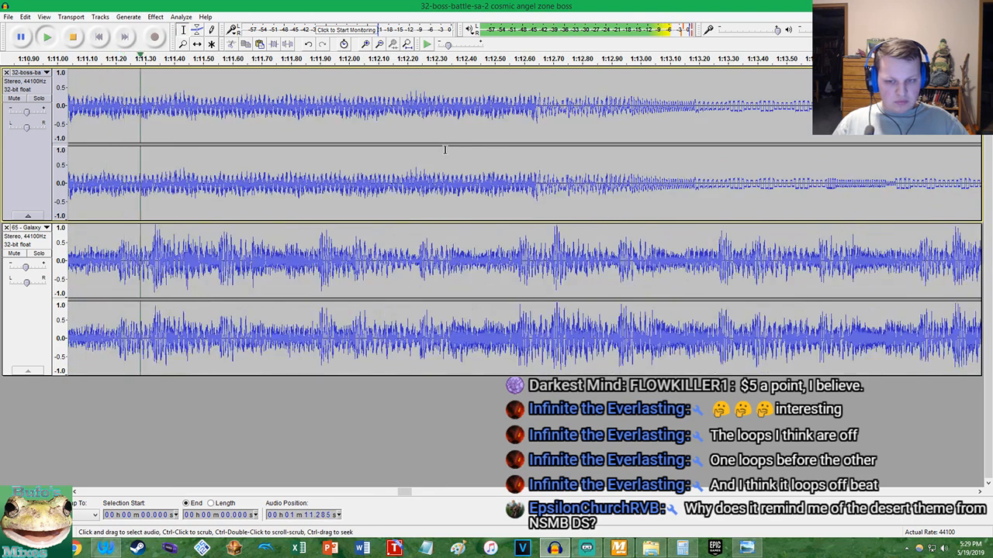
scroll(445, 149, down, 3)
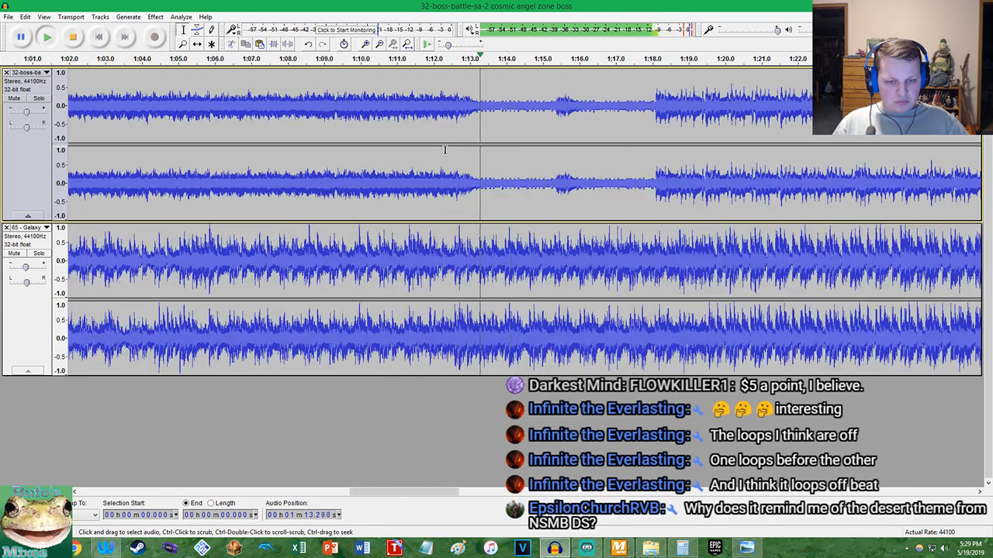
scroll(445, 149, up, 3)
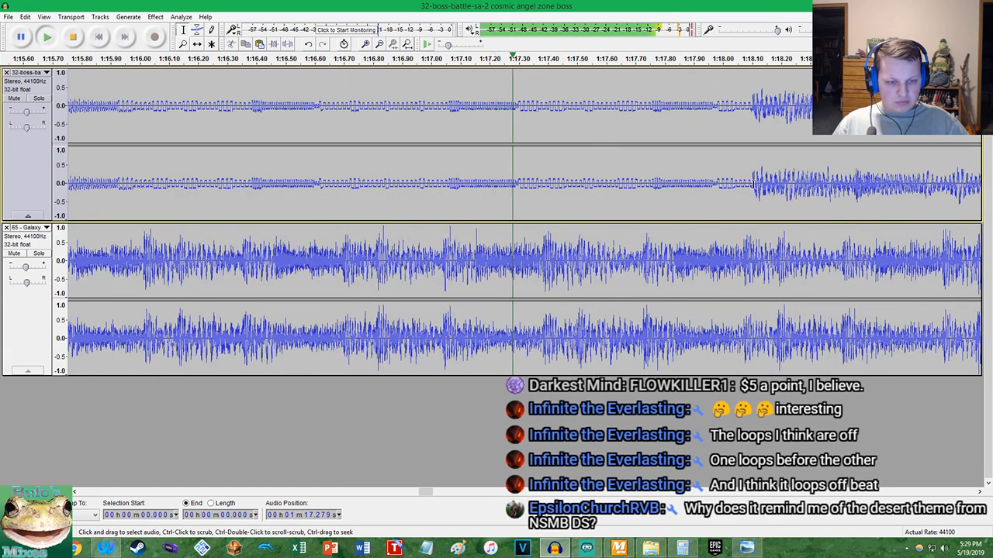
key(space)
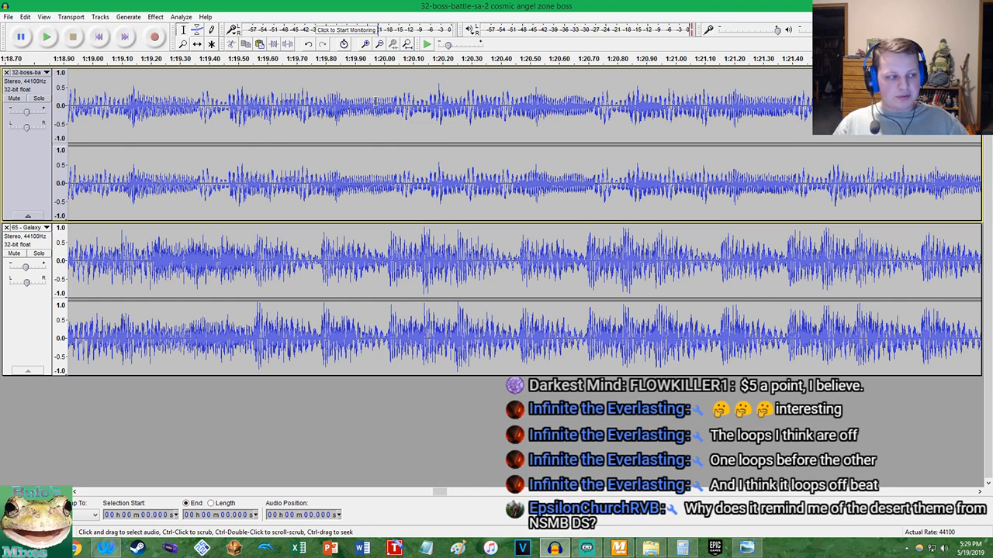
Replay both tracks from about 0:44 and examine how the boss track's first break lines up with Galaxy
scroll(407, 136, down, 6)
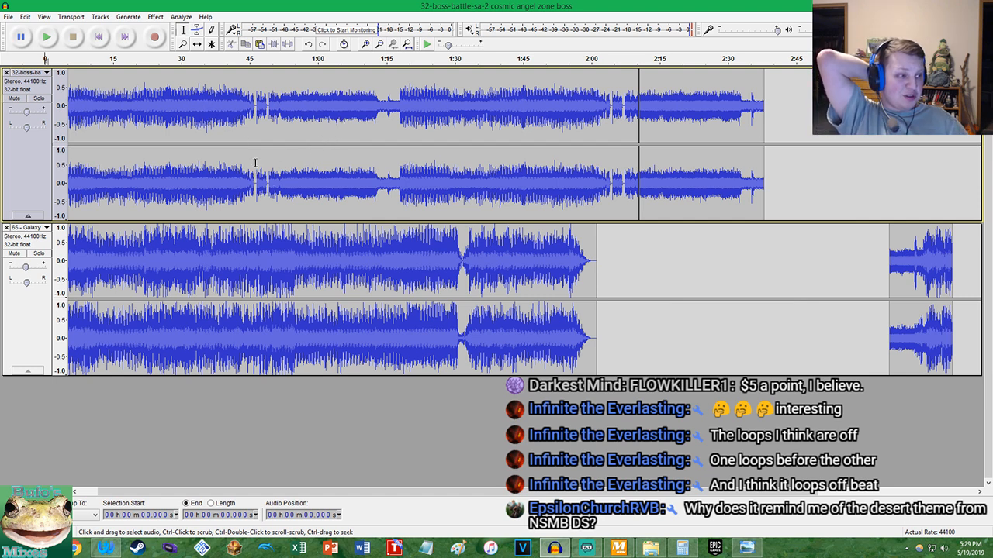
scroll(244, 103, up, 3)
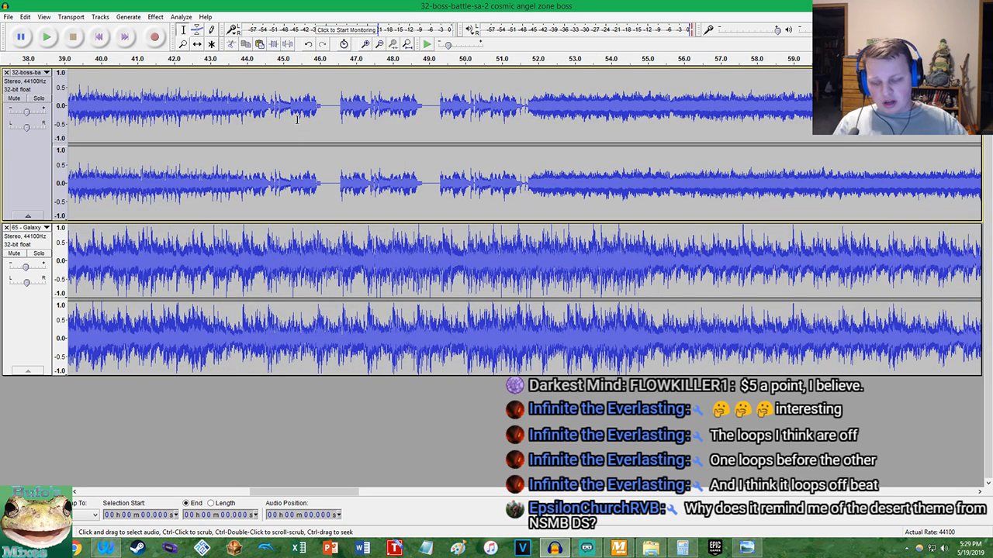
click(117, 548)
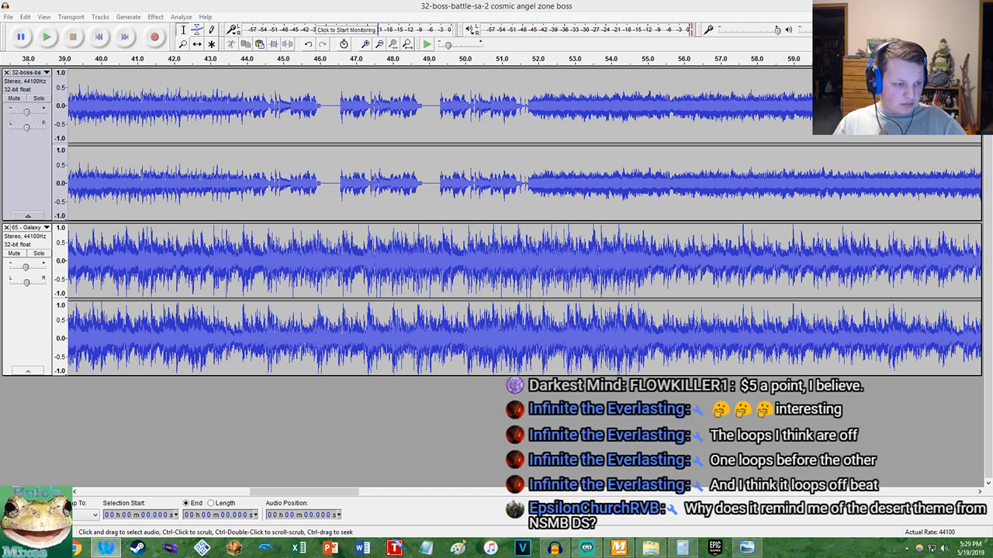
click(442, 6)
click(407, 45)
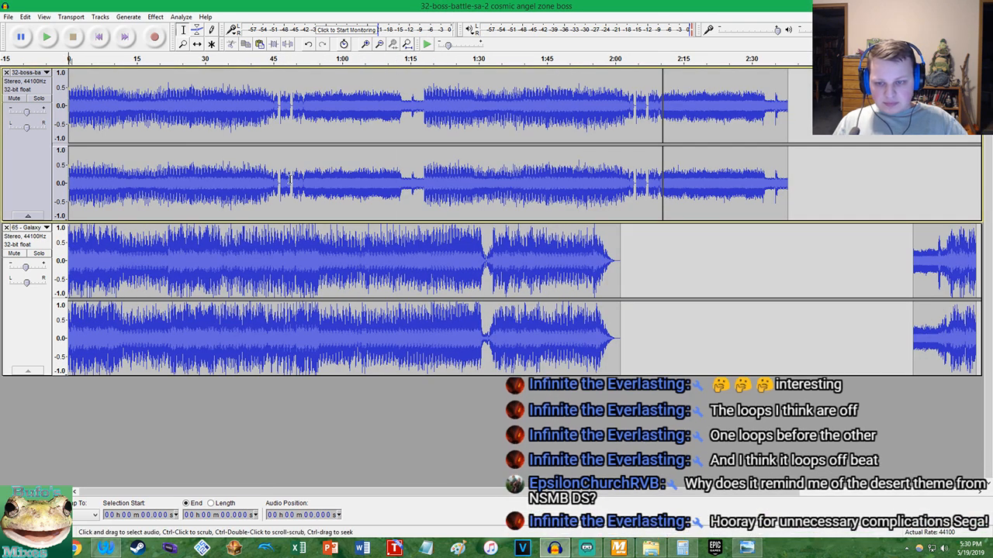
scroll(269, 185, up, 3)
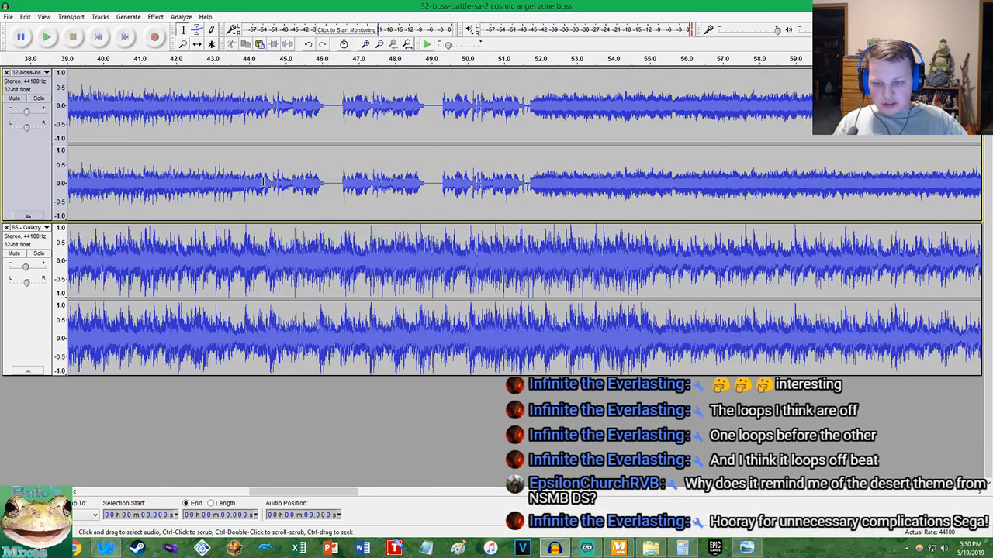
click(260, 184)
key(space)
scroll(292, 180, up, 4)
scroll(297, 180, down, 1)
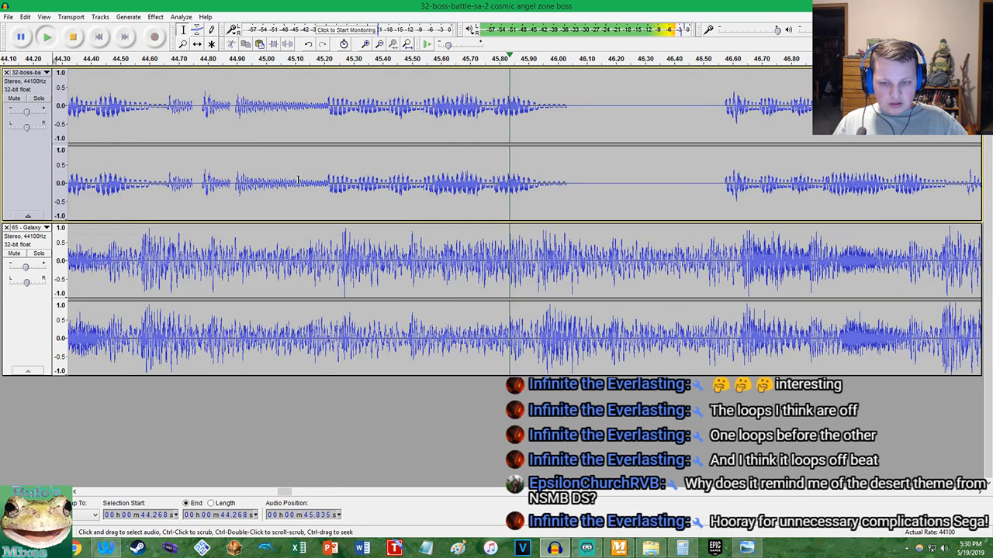
key(space)
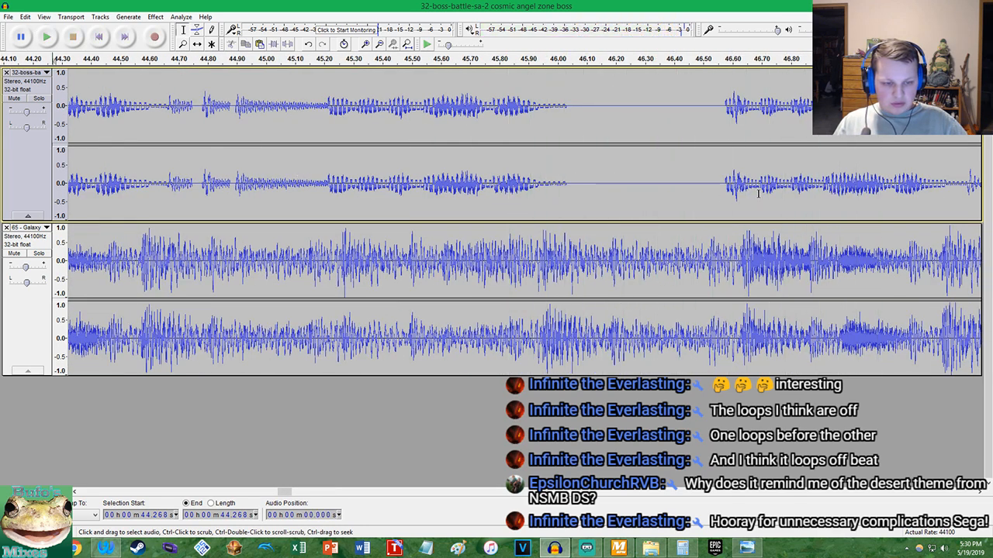
Undo the last tempo change and try 17.42 percent on the whole 32-boss-battle track
scroll(753, 194, up, 1)
key(ctrl+z)
click(177, 17)
mouse_move(156, 17)
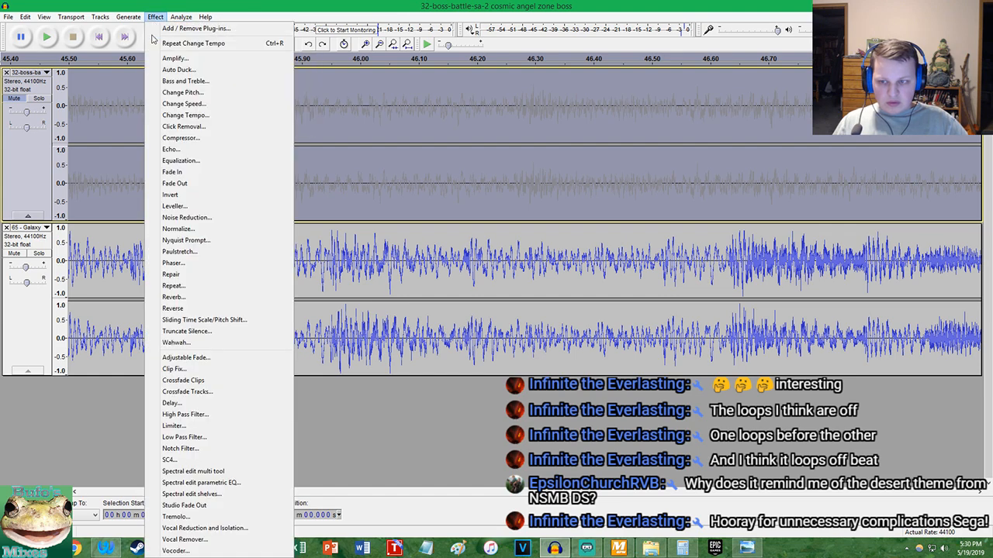
click(155, 114)
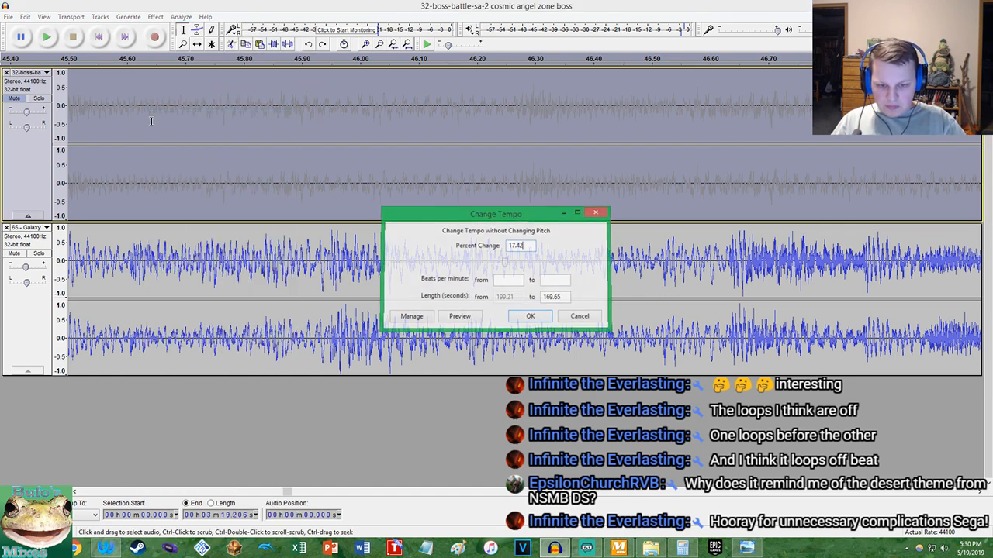
key(Return)
Undo the 17.42 percent tempo change and try a different percentage on the 32-boss-battle track
key(ctrl+z)
click(156, 17)
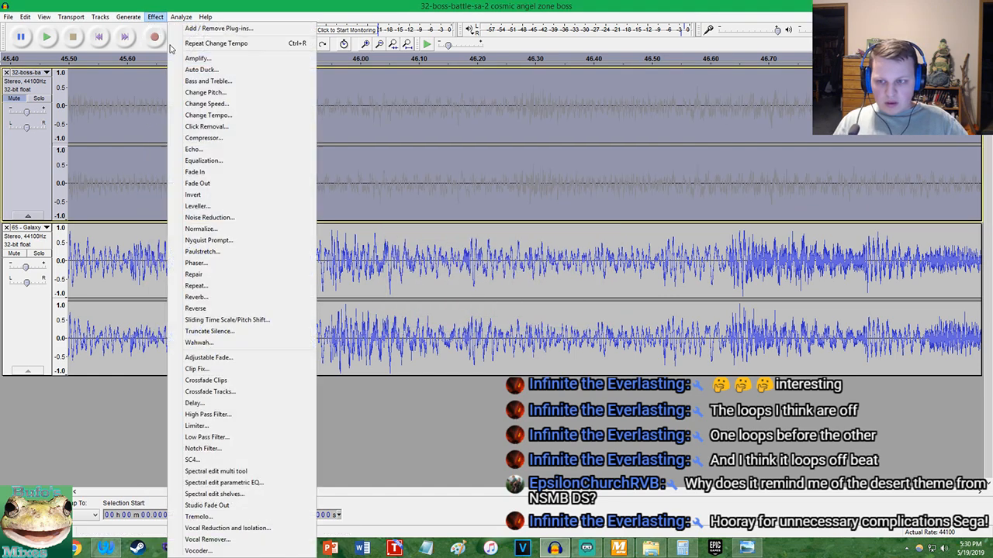
click(190, 116)
key(Right)
key(BackSpace)
key(BackSpace)
key(Return)
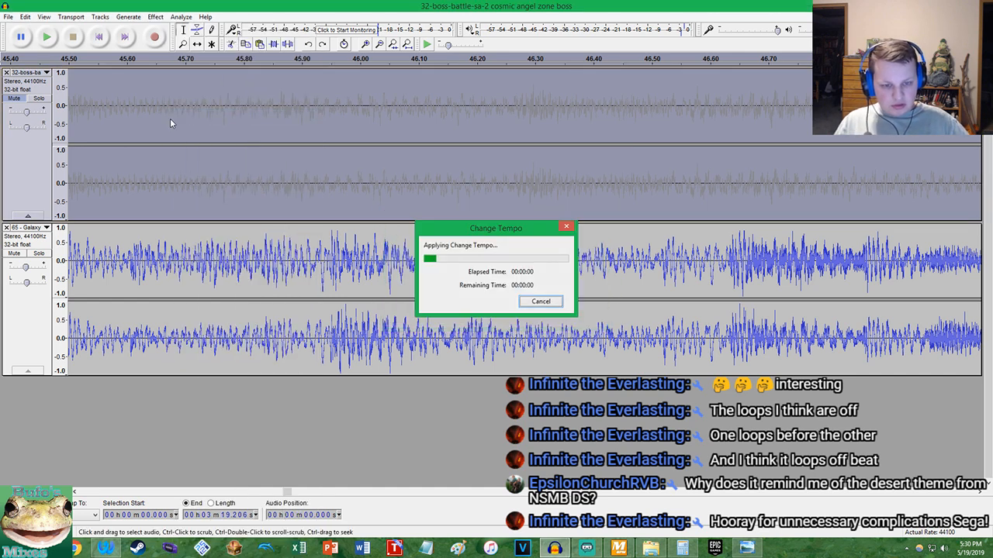
Undo the last attempt and change the 32-boss-battle track's tempo by slightly less than 17.42 percent
key(ctrl+z)
click(155, 17)
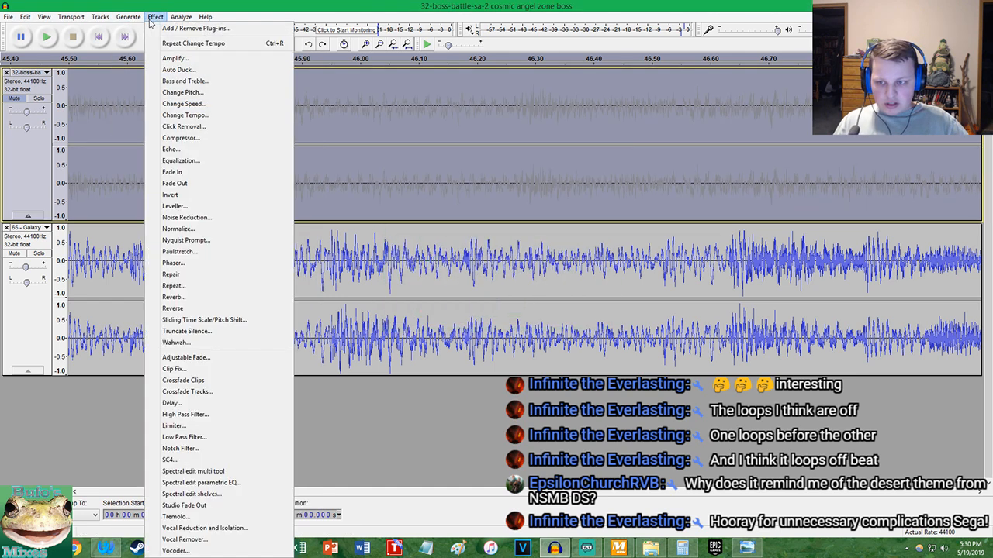
click(184, 115)
key(Return)
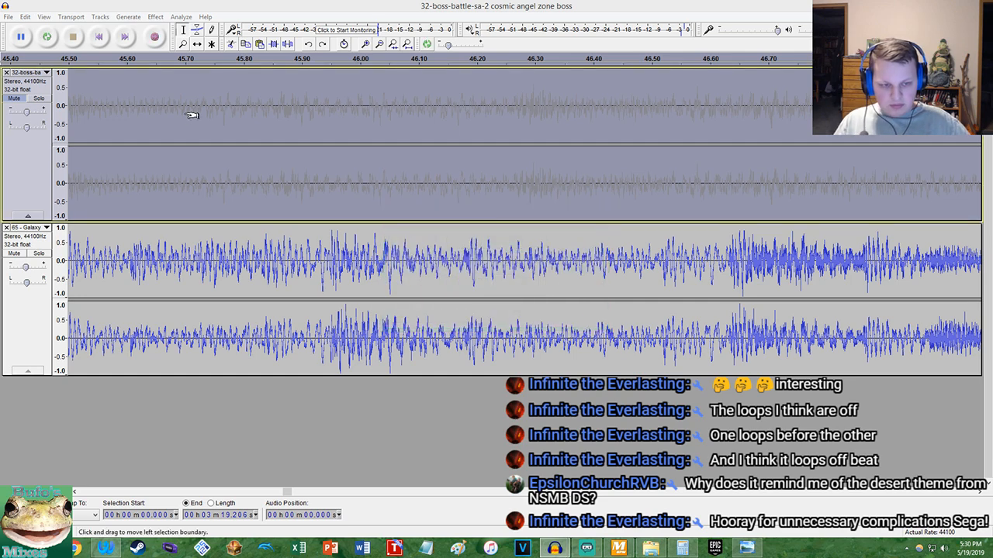
Unmute the boss track, play both tracks from about 0:45.7, and compare the waveforms through the breaks up to 0:51
click(13, 99)
click(179, 110)
key(space)
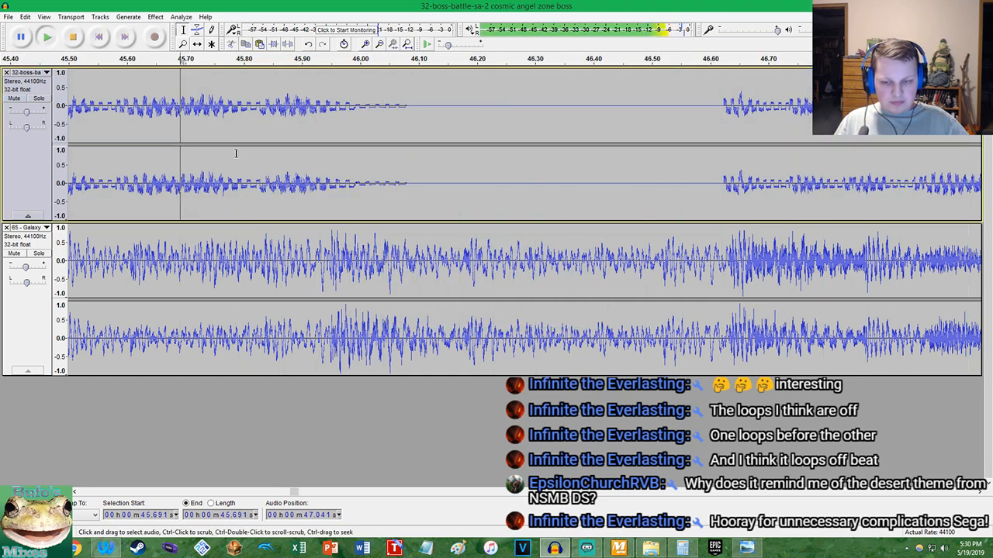
scroll(235, 153, down, 2)
scroll(519, 161, up, 2)
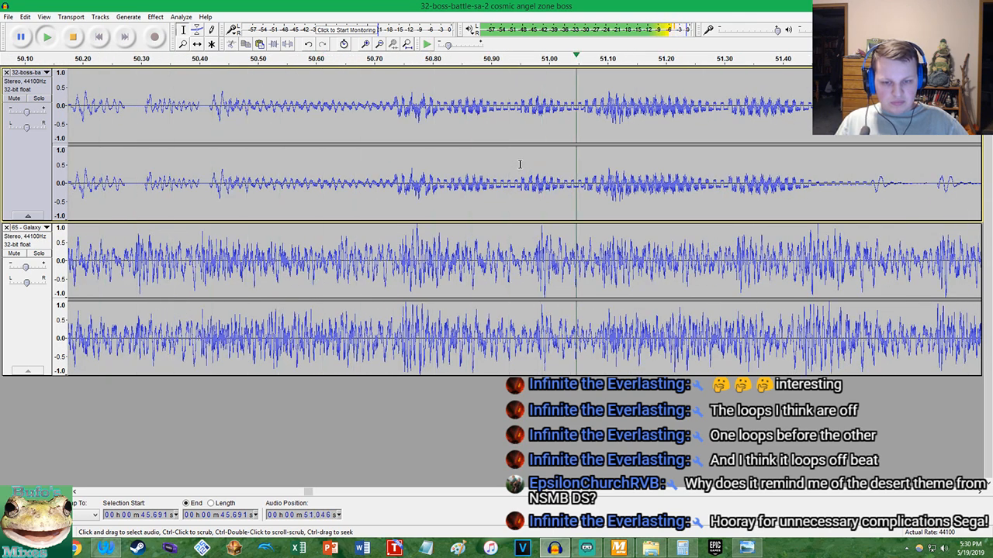
scroll(524, 163, down, 7)
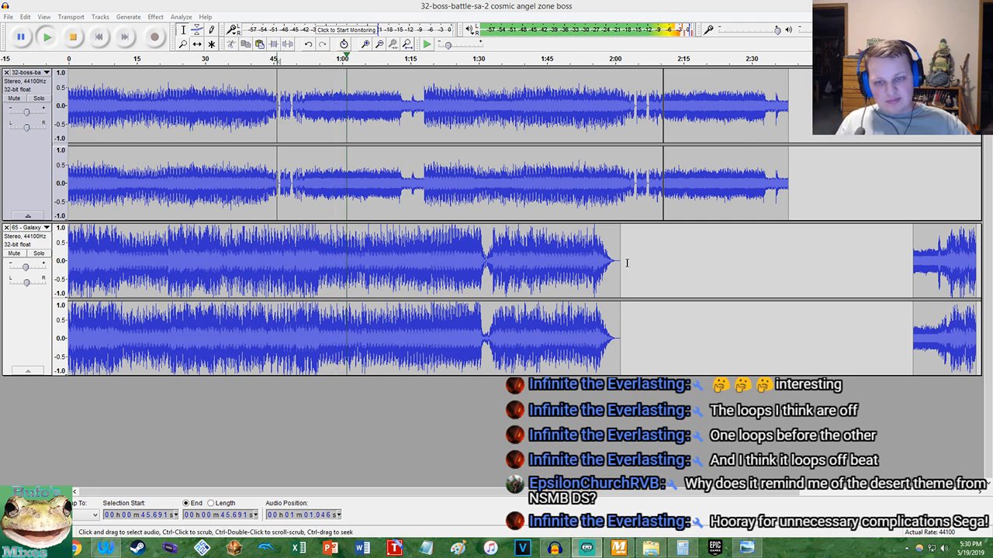
Keep playing both tracks from about 1:01 to 1:17, briefly solo the boss track, and compare the waveforms up to its restart near 1:18
click(389, 5)
scroll(374, 95, up, 4)
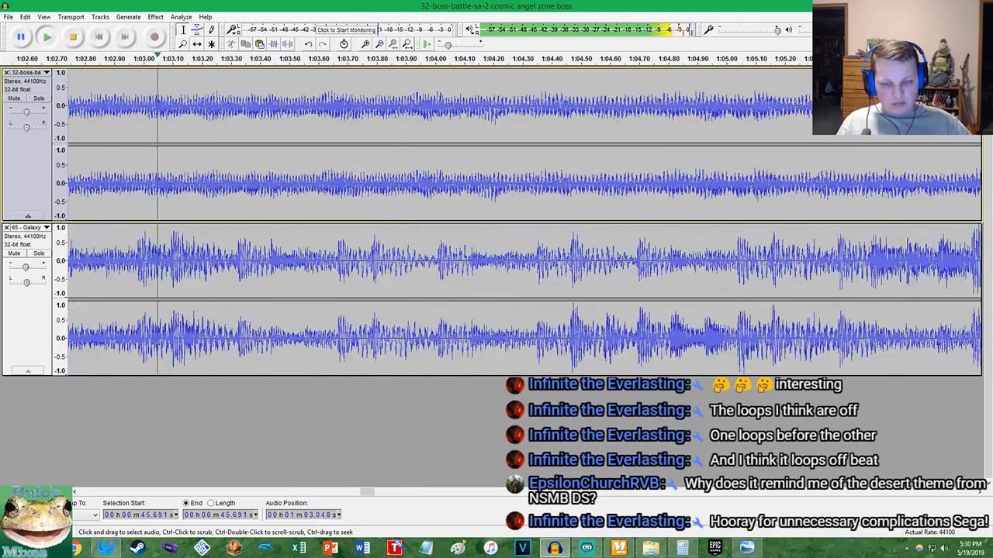
scroll(555, 120, down, 3)
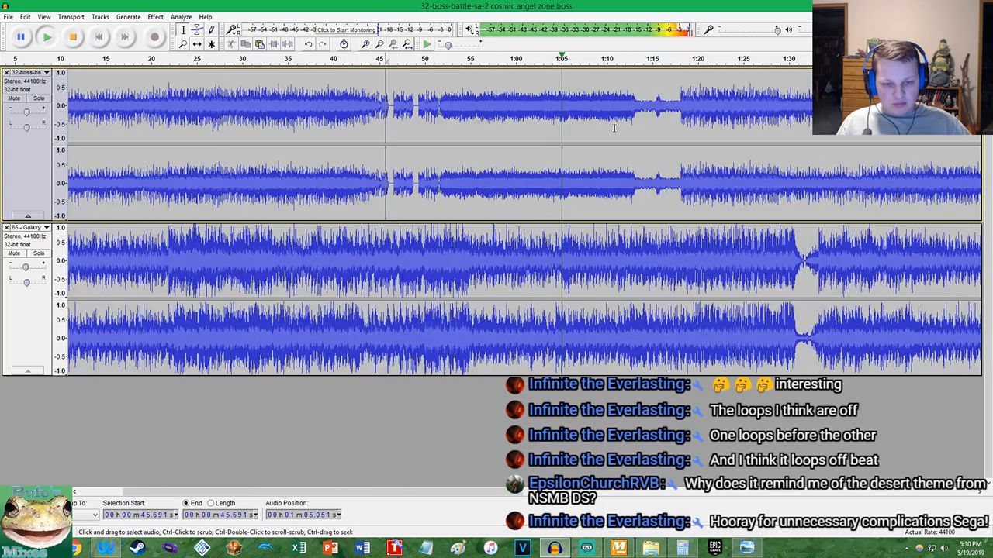
scroll(640, 150, up, 3)
scroll(618, 151, up, 2)
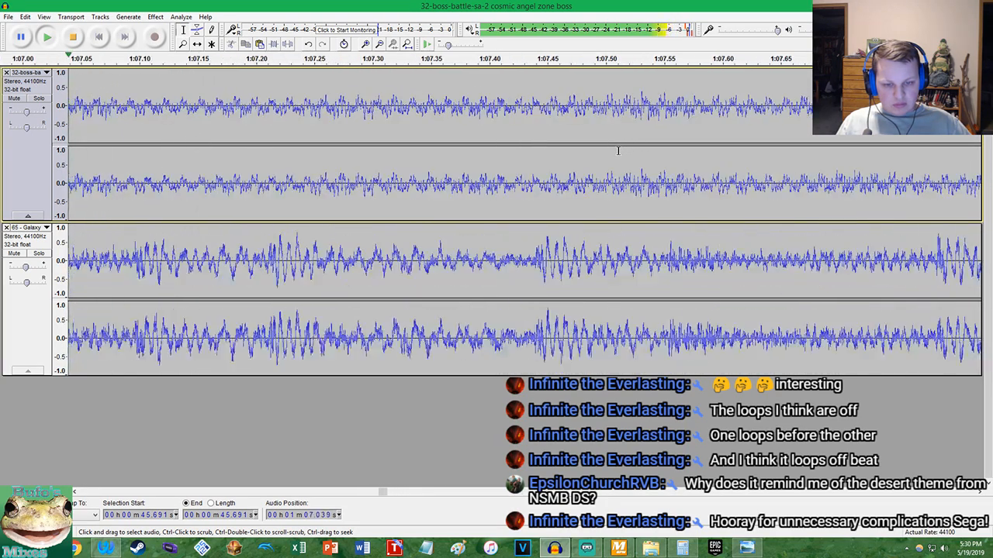
scroll(619, 150, down, 1)
click(38, 99)
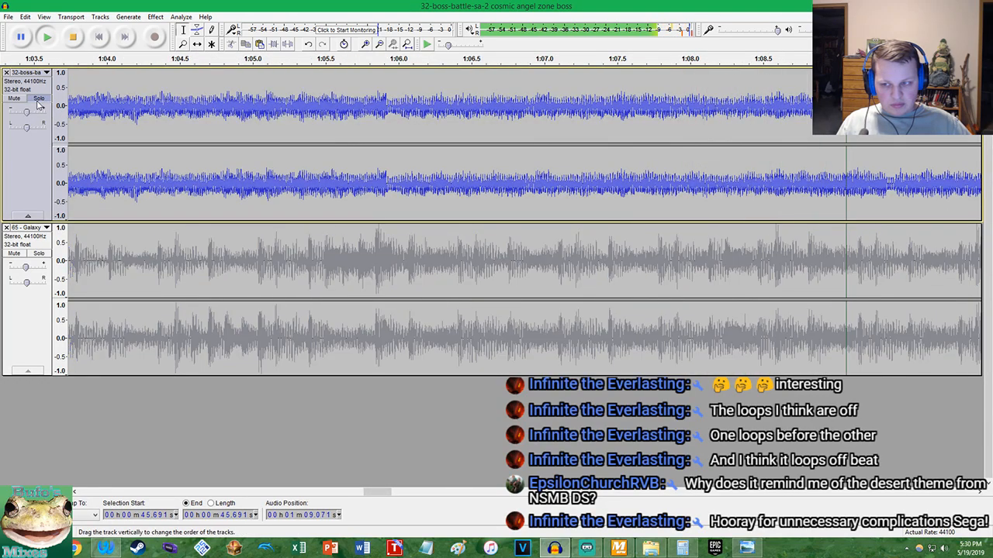
click(38, 100)
scroll(333, 126, down, 1)
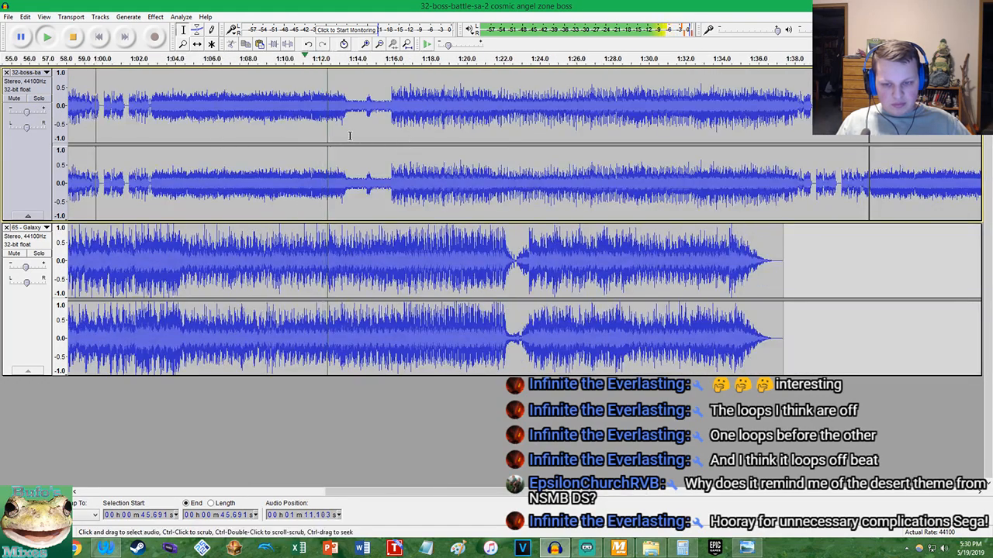
scroll(473, 150, up, 2)
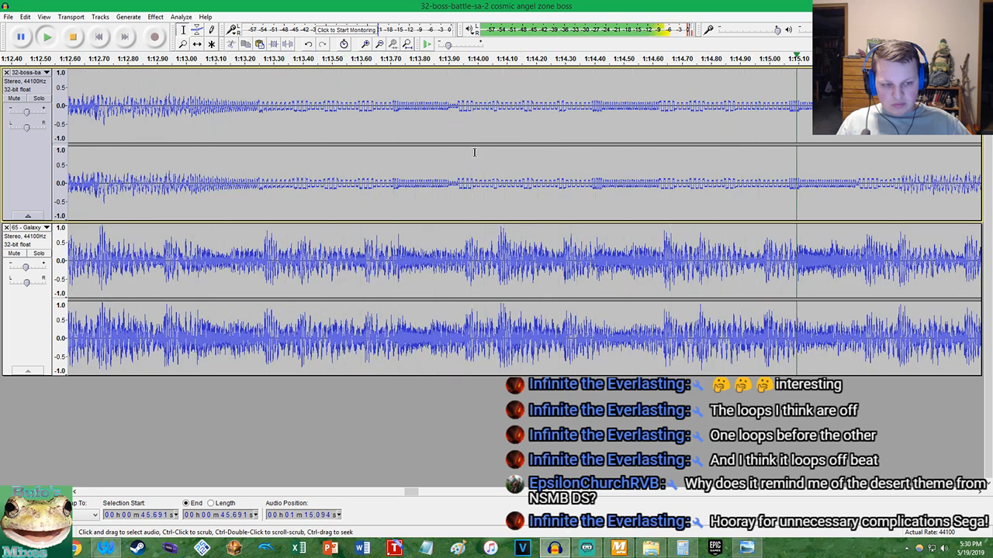
scroll(474, 152, down, 3)
scroll(616, 172, up, 3)
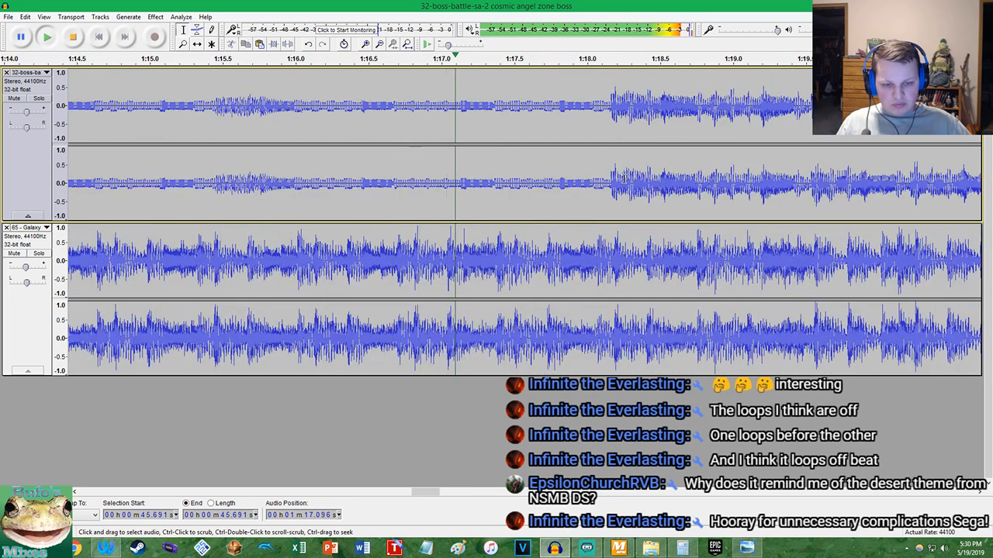
key(space)
scroll(414, 172, down, 2)
scroll(321, 188, up, 4)
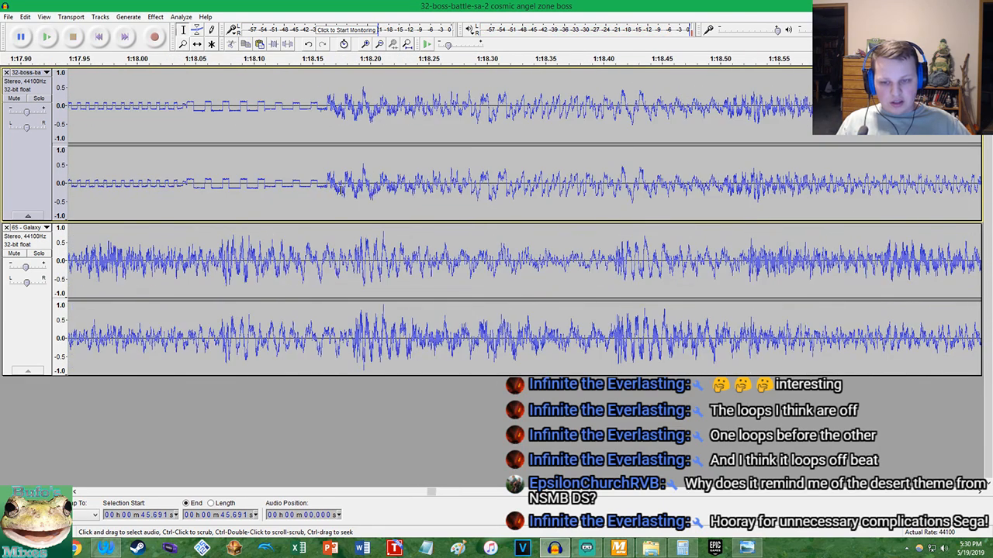
Undo the previous tempo change and try 17.33 percent on the whole 32-boss-battle track
key(ctrl+z)
click(156, 16)
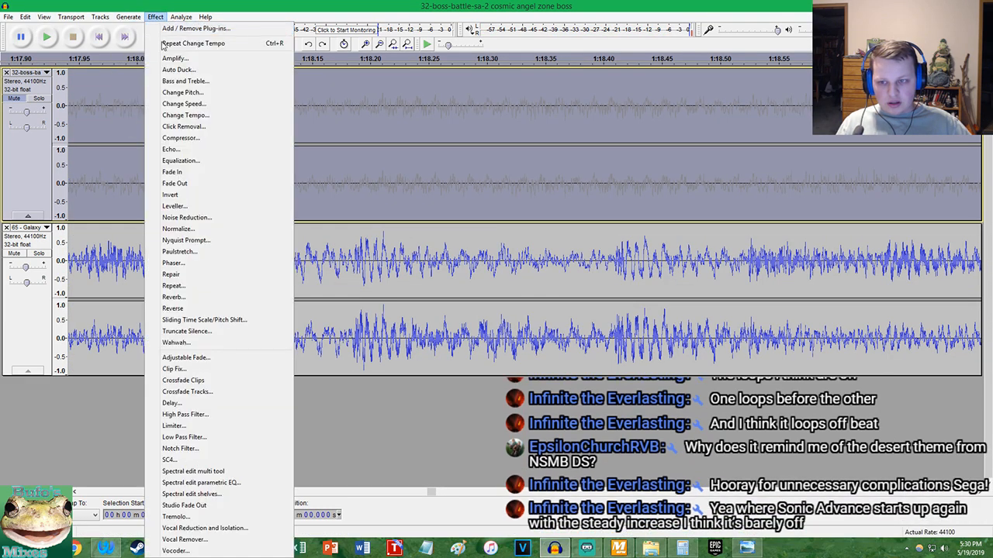
click(176, 123)
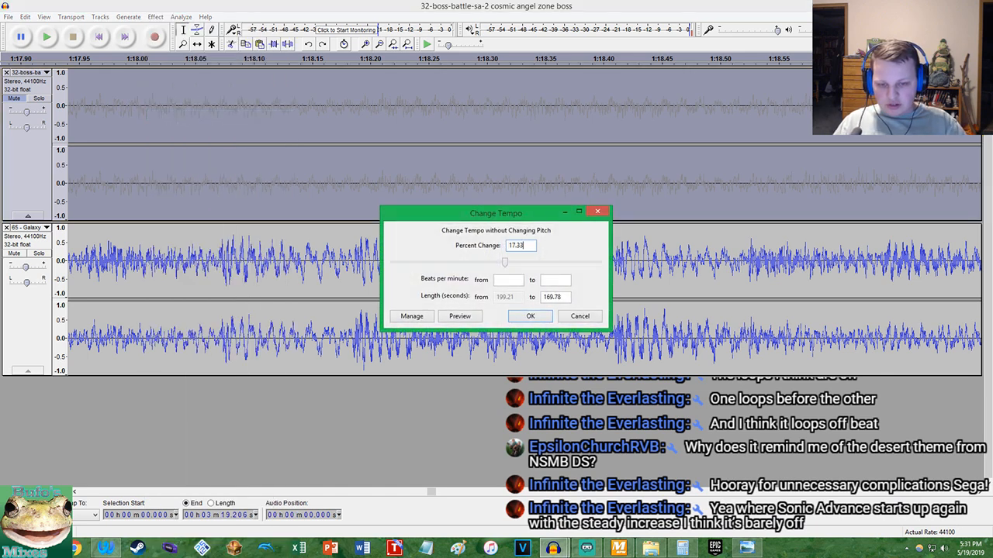
key(Return)
Undo the 17.33 percent tempo change and try 17.32 percent on the 32-boss-battle track
key(ctrl+z)
click(155, 16)
click(195, 117)
key(BackSpace)
key(BackSpace)
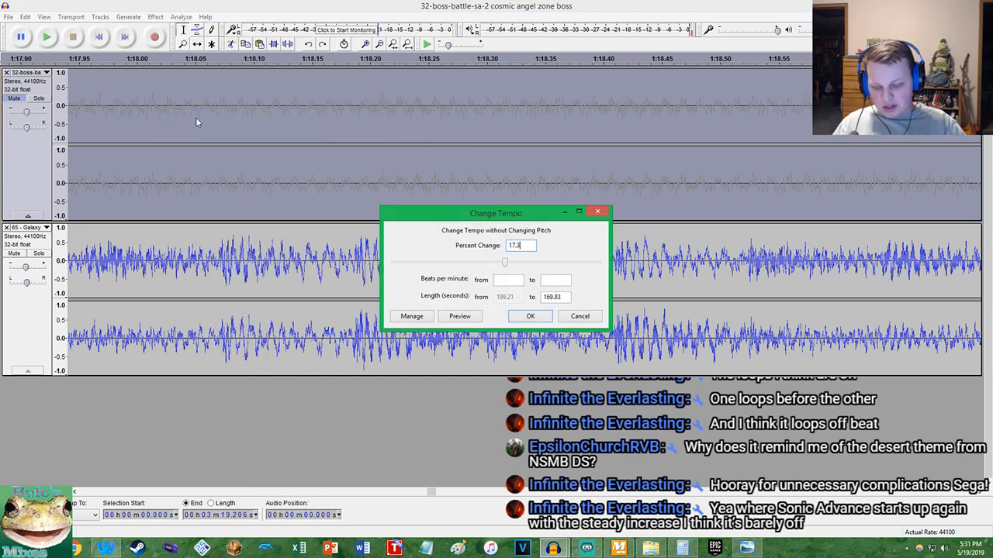
text(2)
key(Return)
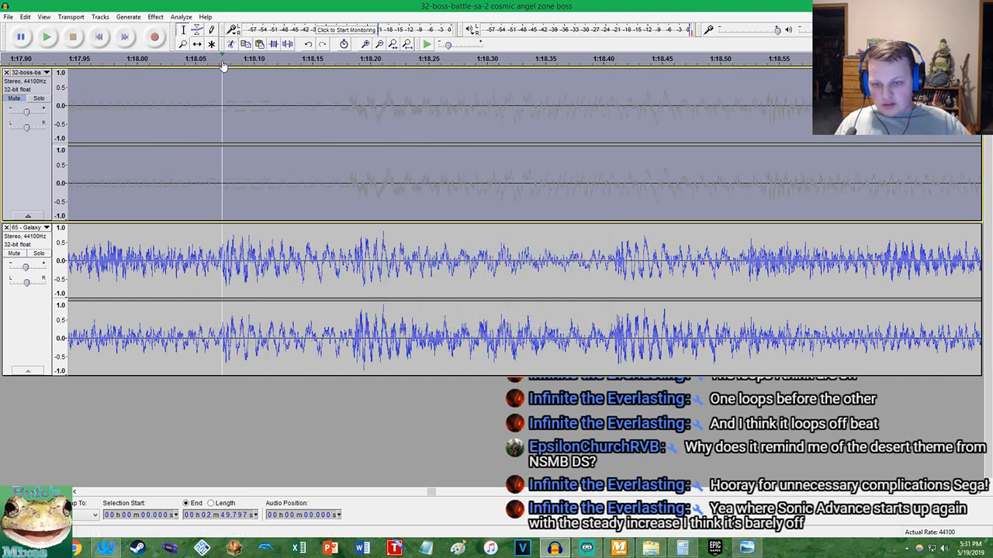
Undo the 17.32 percent change and try further nearby tempo percentages, comparing the boss onset with Galaxy at about 1:18.2
click(155, 17)
click(223, 115)
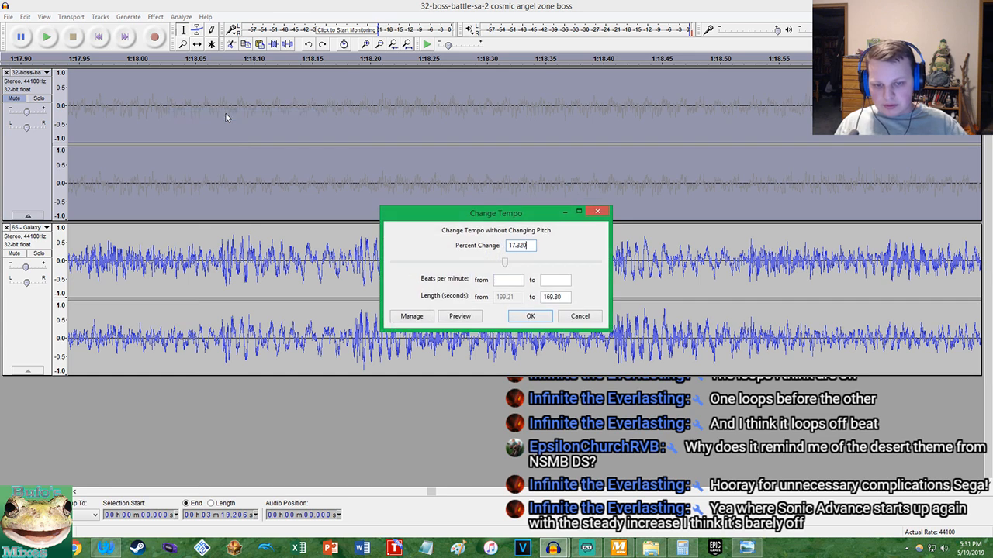
key(Return)
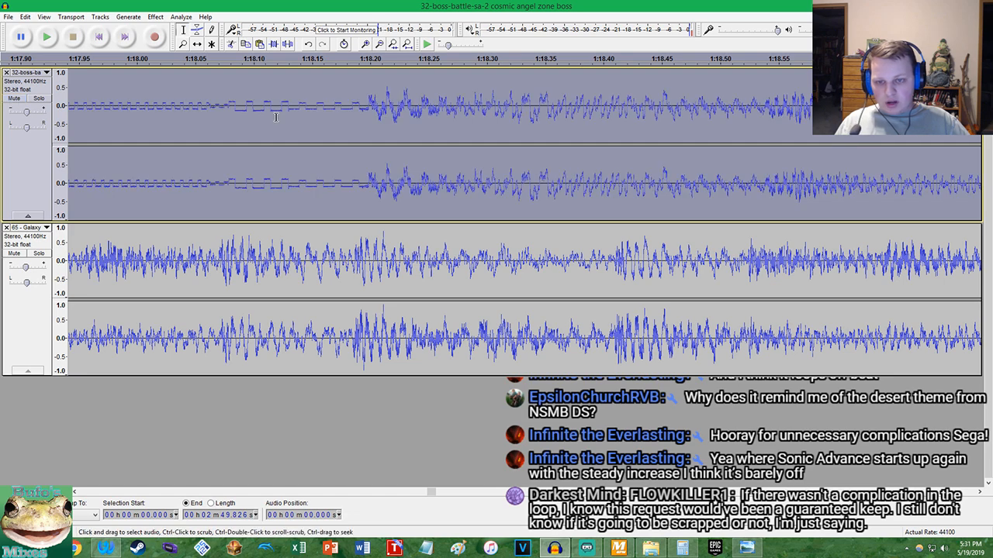
scroll(350, 182, up, 3)
click(155, 16)
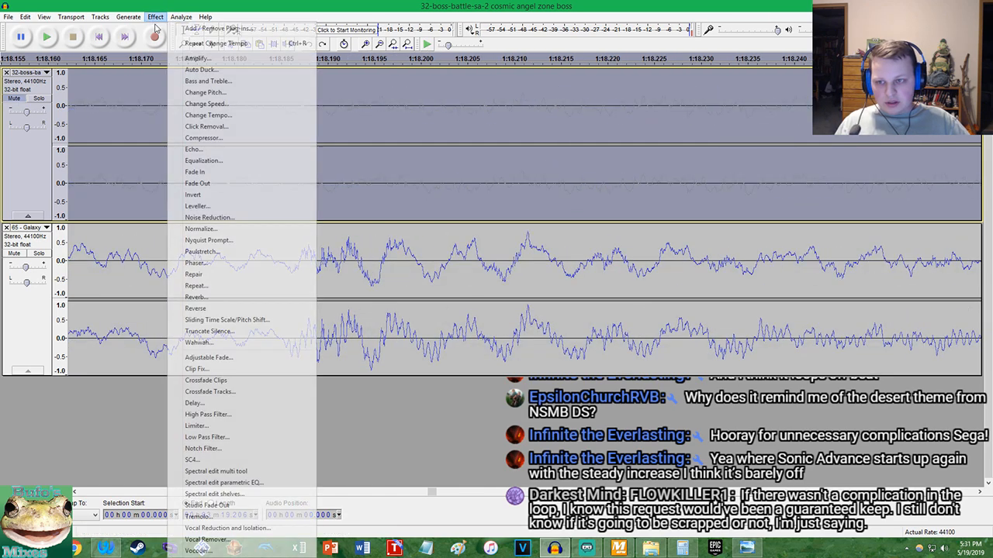
click(207, 116)
key(Return)
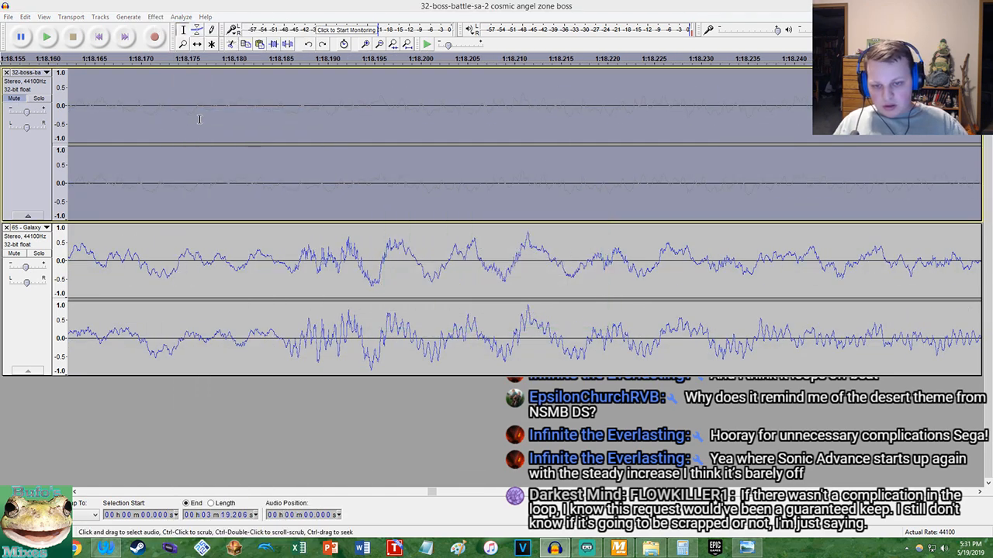
Change the whole 32-boss-battle track's tempo by a refined percentage close to 17.32
click(155, 16)
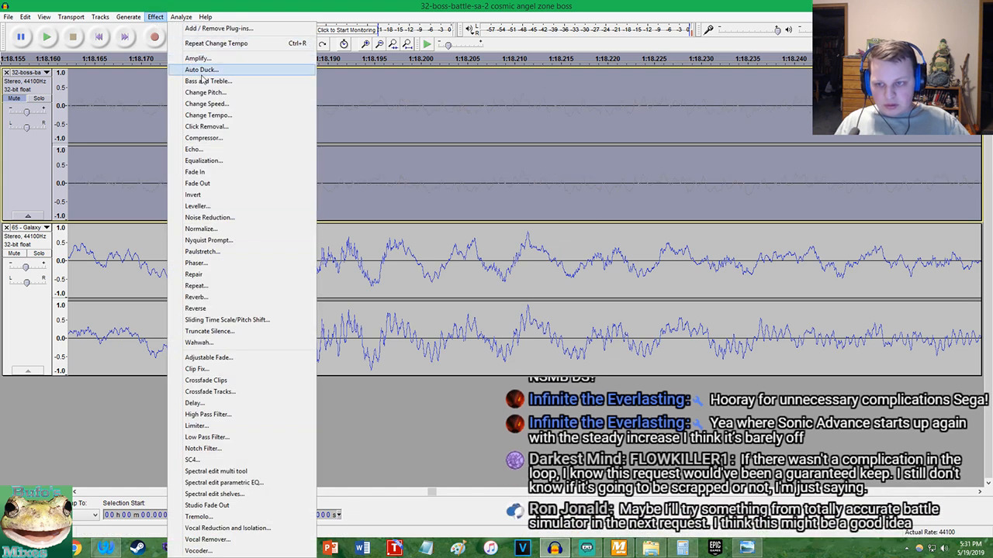
click(243, 117)
key(Return)
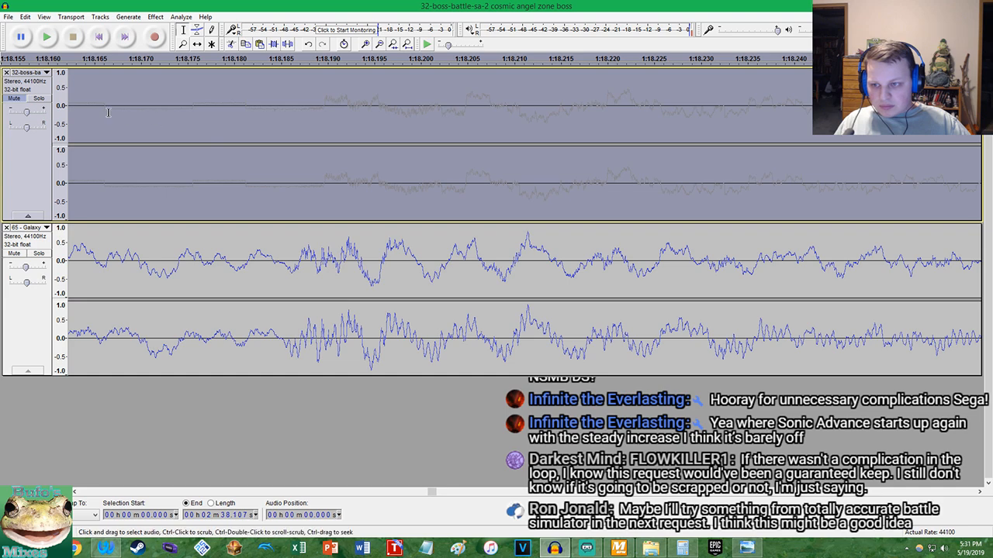
Unmute the boss track, play both tracks from 1:18.181, and briefly restart playback from the beginning
click(244, 124)
key(space)
scroll(235, 126, down, 7)
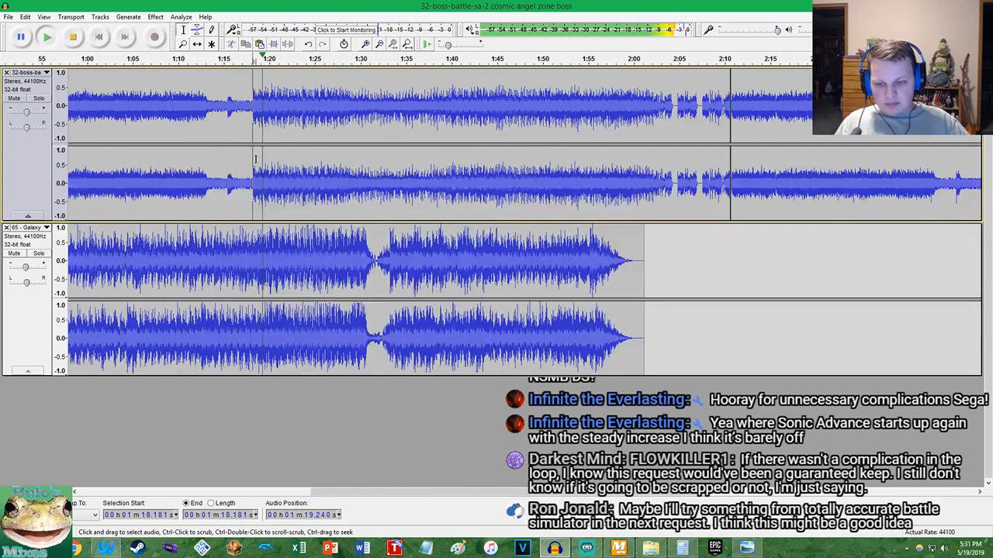
scroll(259, 138, down, 5)
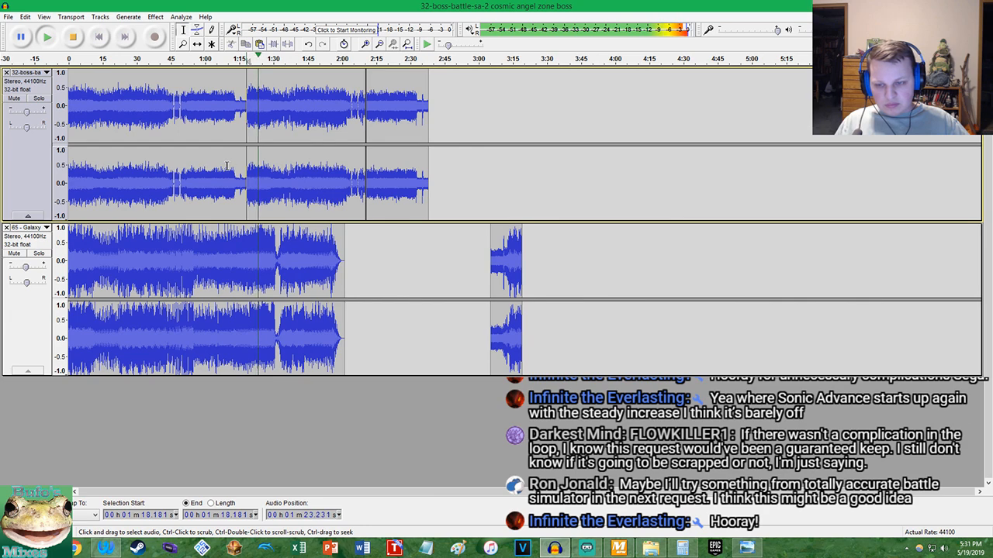
click(73, 37)
click(102, 36)
click(47, 36)
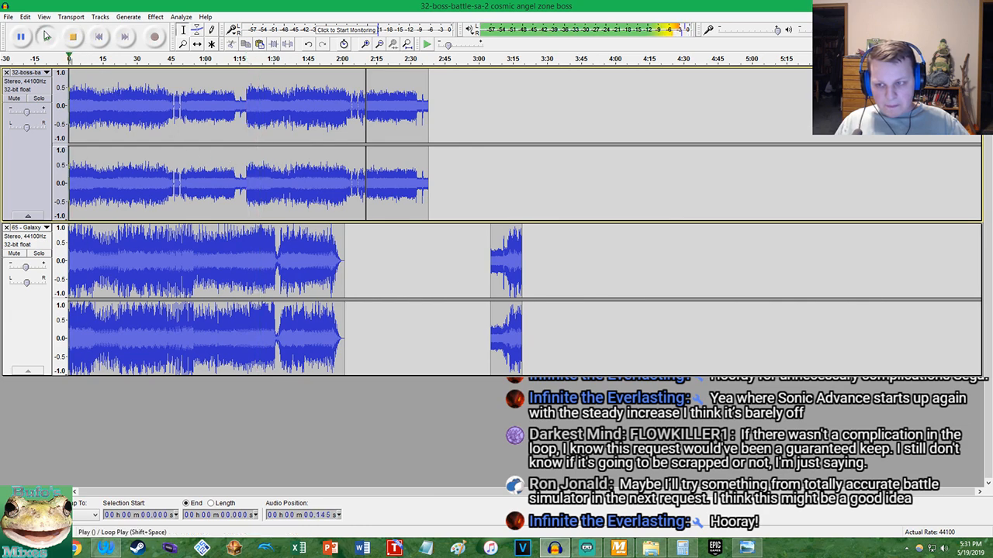
key(space)
Split the Galaxy and boss tracks at 1:18.187, just before the boss theme restarts
scroll(233, 163, up, 11)
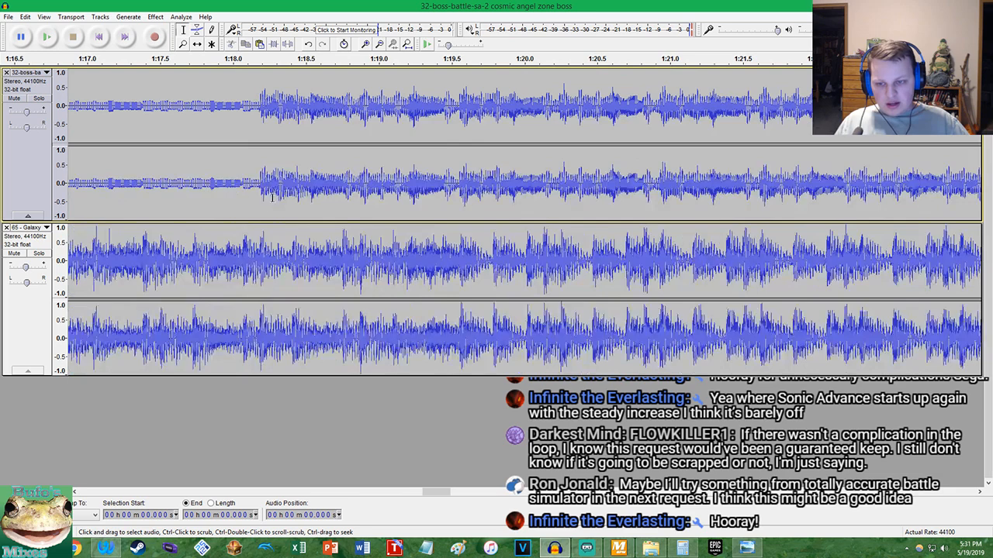
scroll(139, 232, up, 7)
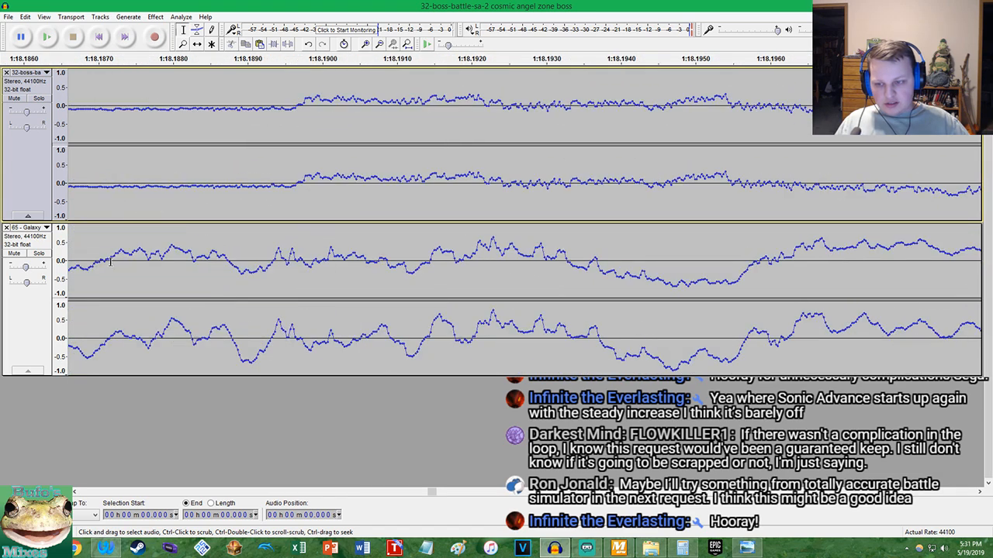
scroll(99, 268, up, 3)
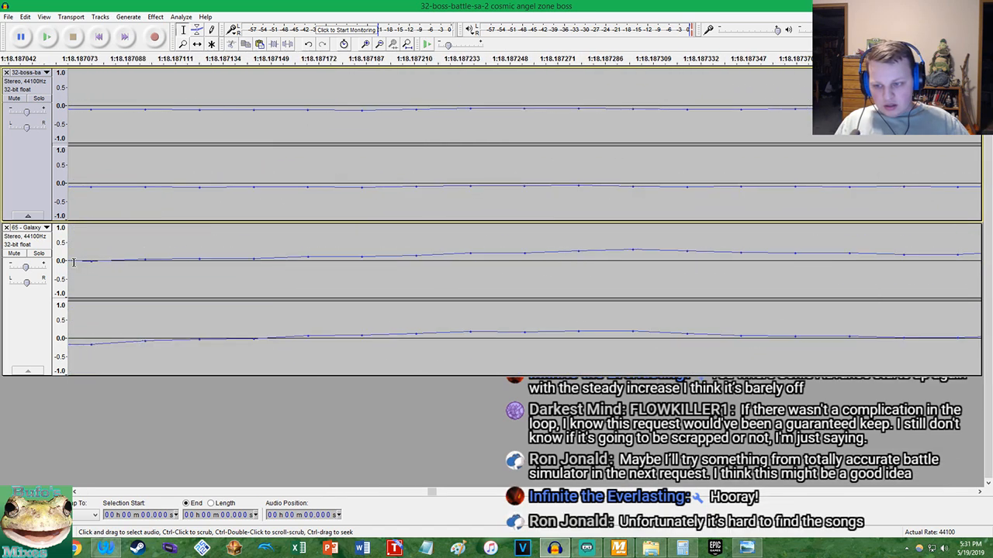
click(166, 256)
key(ctrl+i)
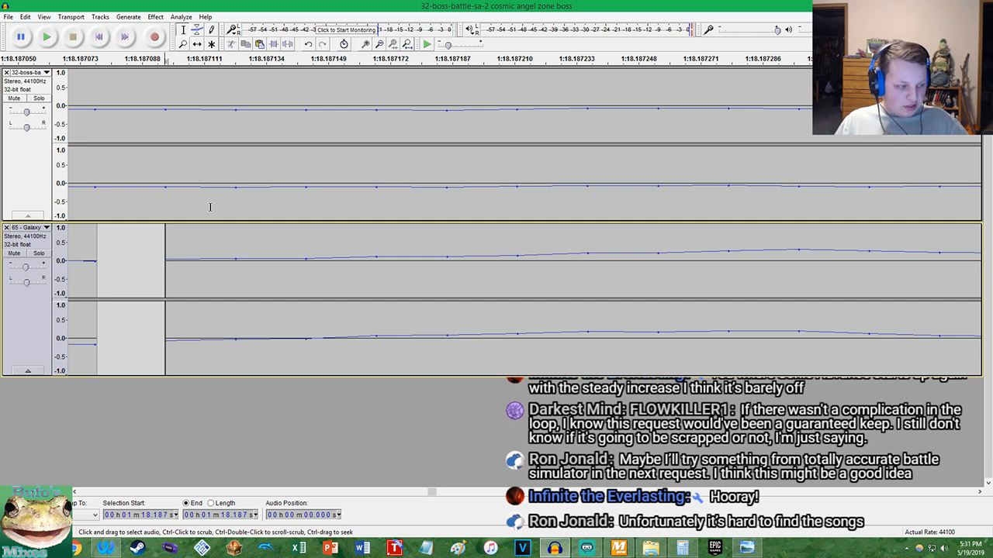
click(165, 204)
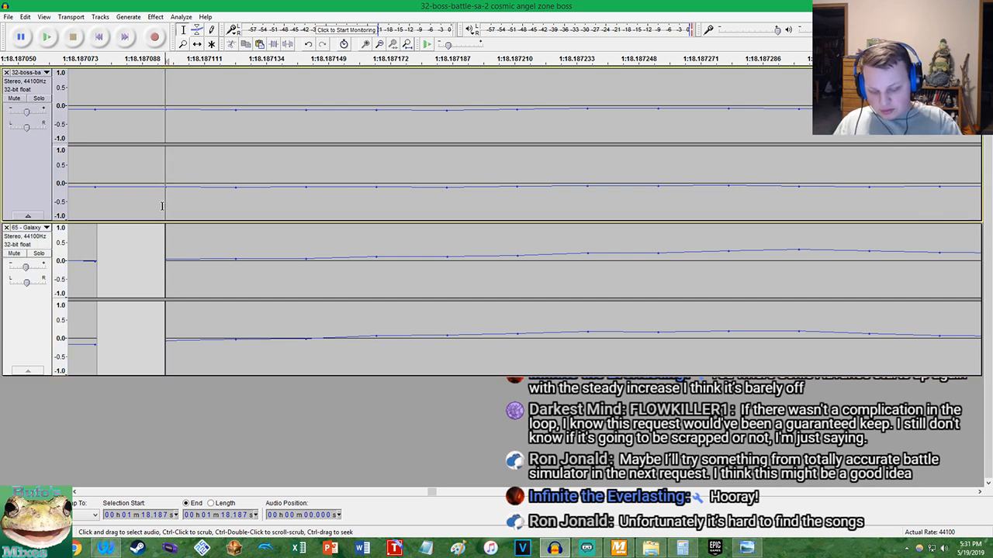
Delete the Galaxy clip and the boss clip that start at the 1:18.187 split
scroll(221, 184, down, 5)
double_click(341, 266)
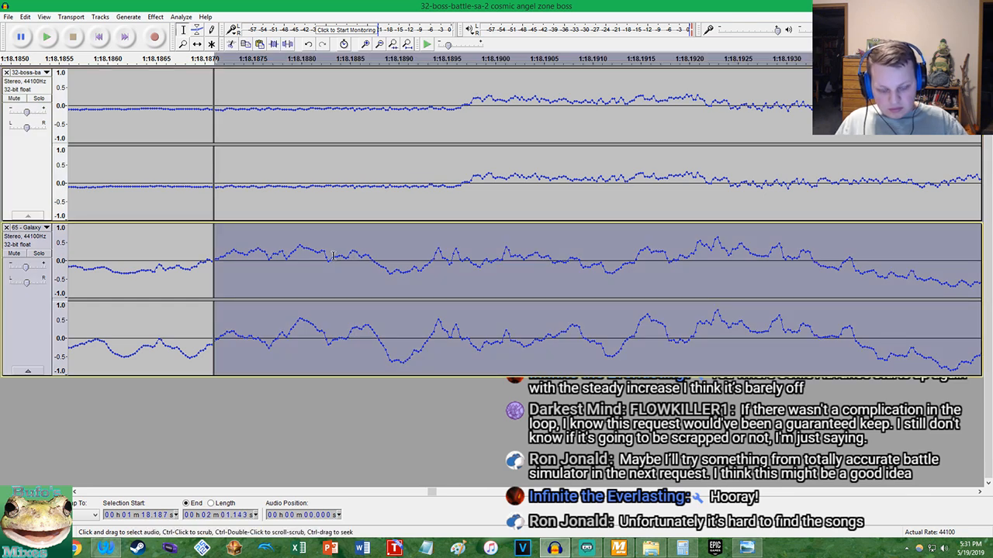
key(Delete)
double_click(295, 181)
key(Delete)
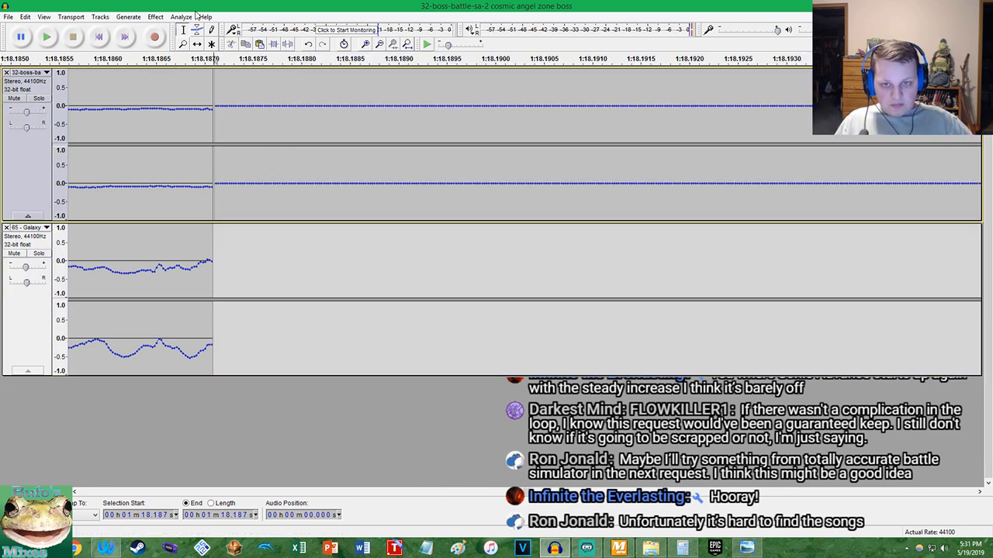
Copy the first 1:18.187 of both tracks and paste it twice to make three consecutive loops
click(415, 45)
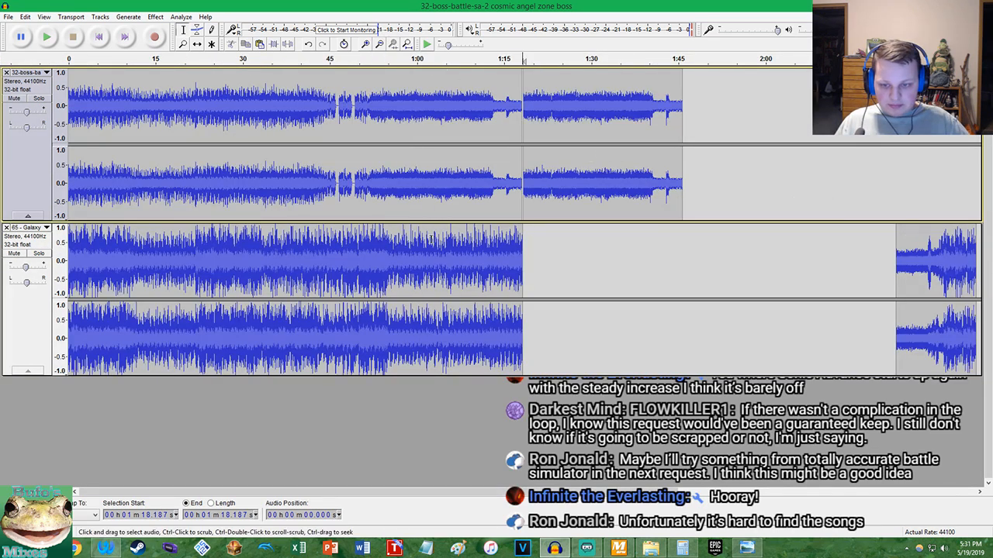
double_click(278, 179)
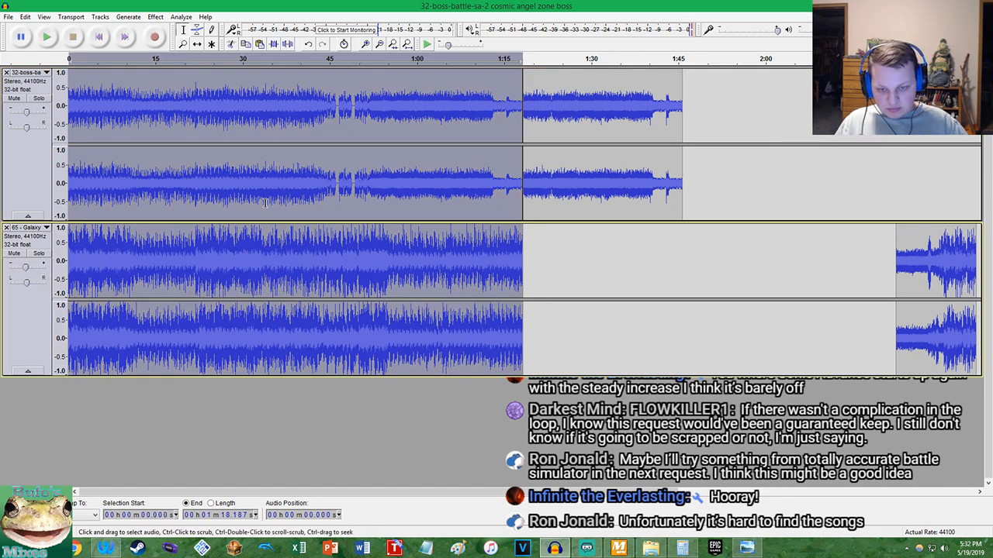
key(Home)
key(ctrl+v)
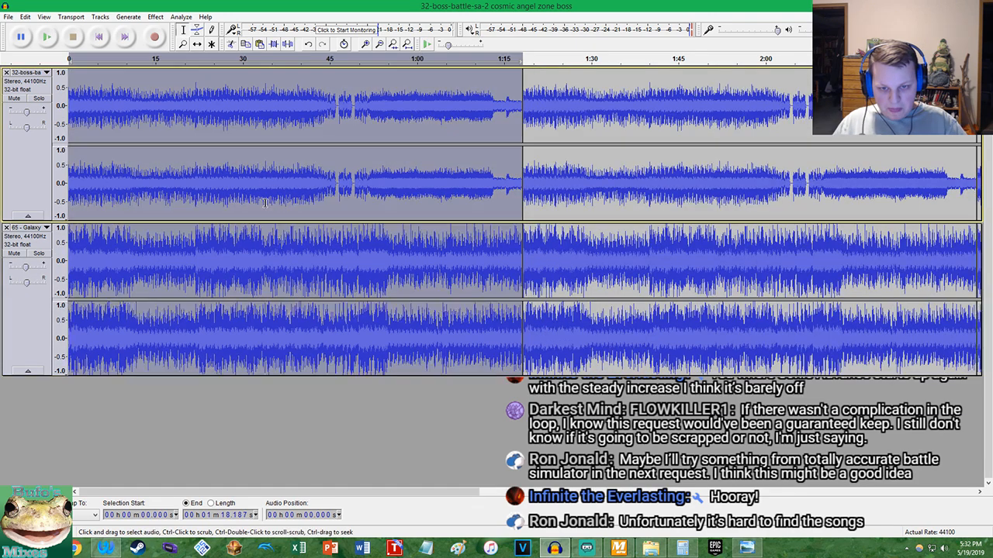
click(407, 45)
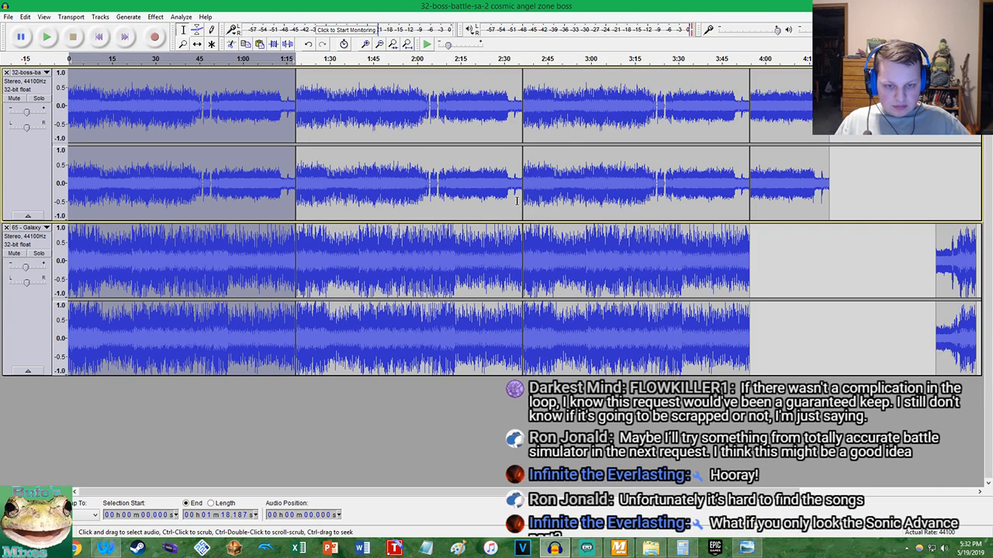
Play both tracks from 2:34.442 across the second loop seam, stop, and inspect the waveforms closely after the transition
click(522, 200)
key(space)
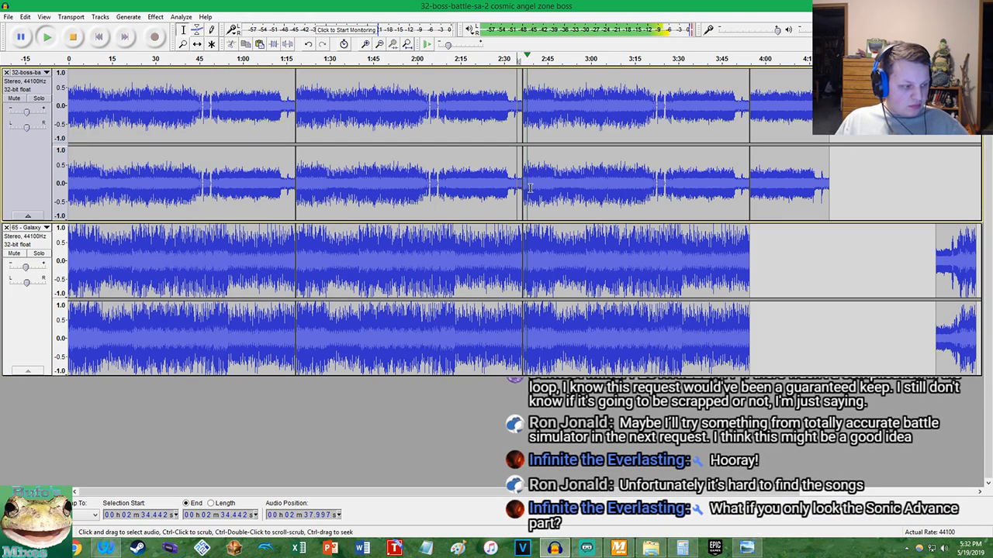
ctrl+scroll(535, 187, up, 4)
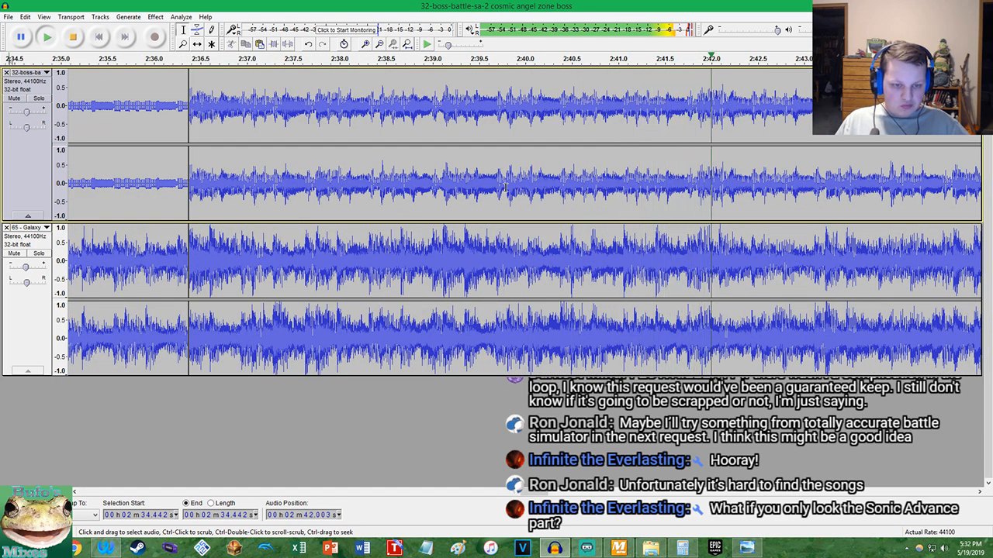
key(space)
ctrl+scroll(694, 192, up, 3)
ctrl+scroll(698, 192, up, 9)
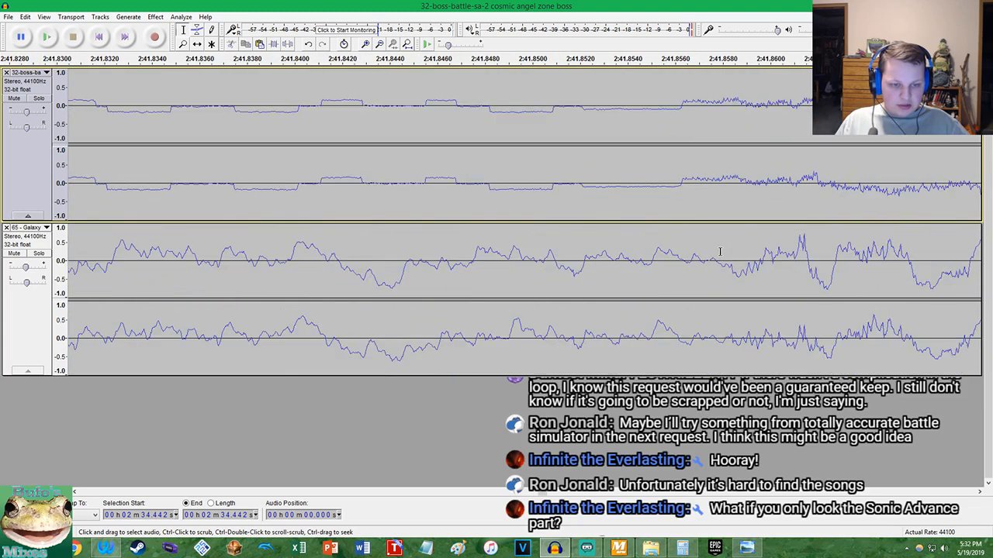
Delete the section from 2:41.856 to the end of the third loop at 3:54.561 on both tracks
ctrl+scroll(679, 187, up, 2)
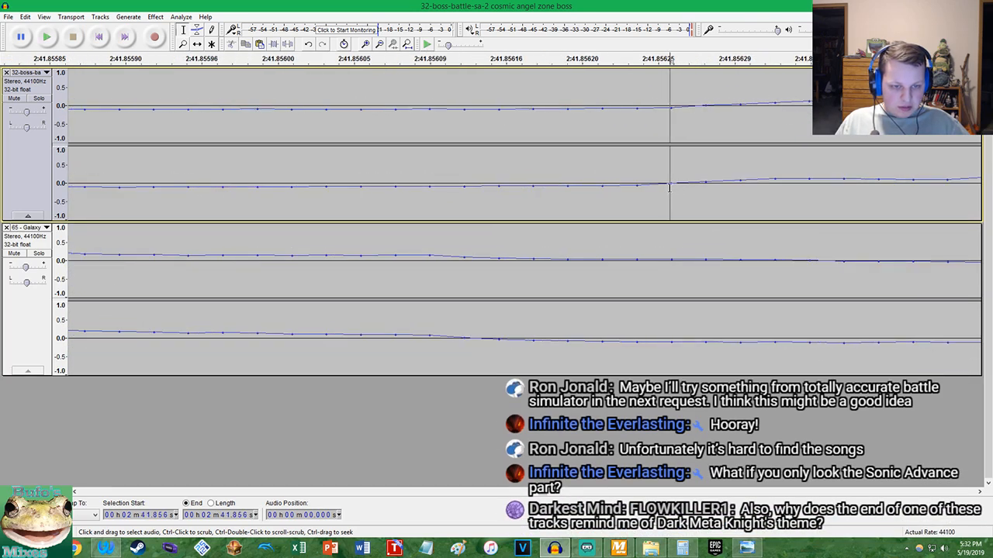
key(shift+Down)
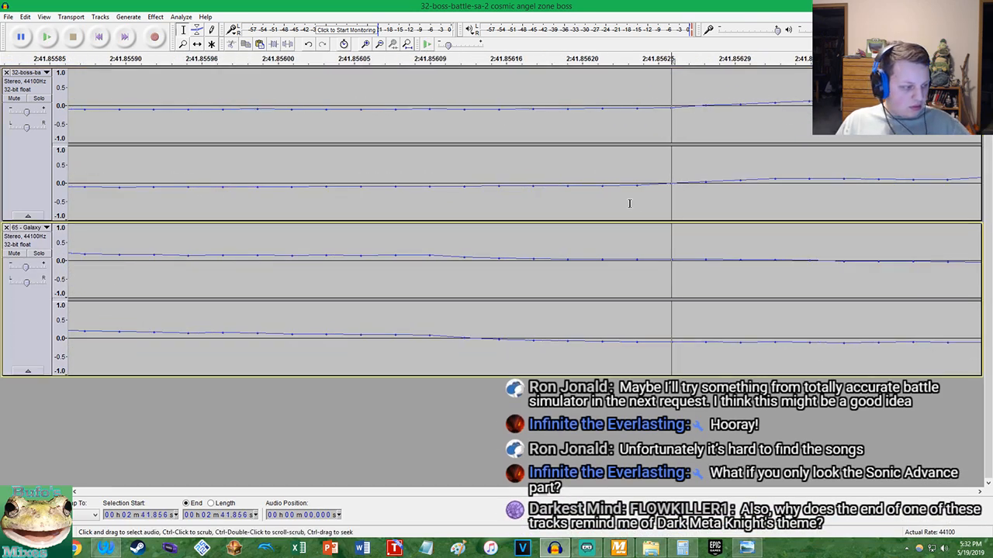
ctrl+scroll(590, 207, down, 15)
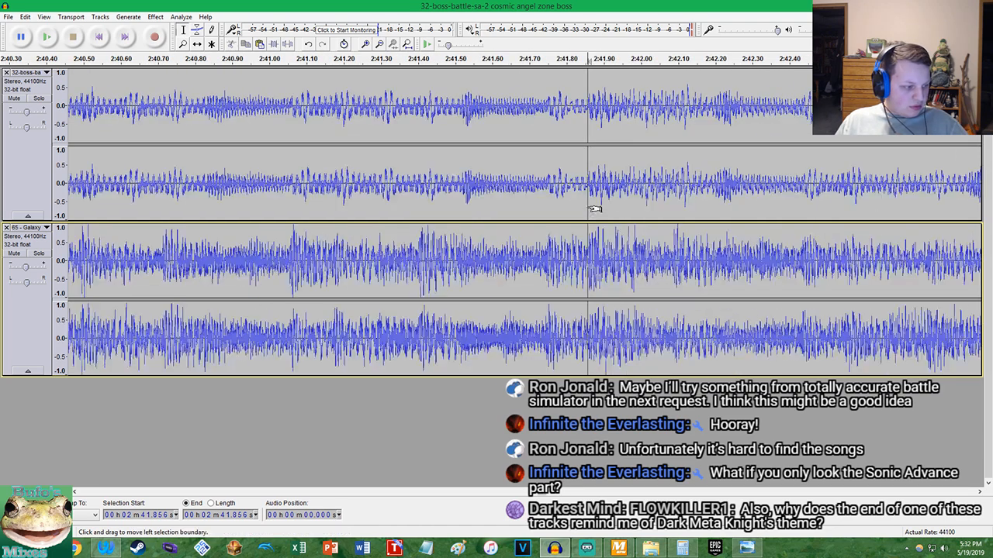
ctrl+scroll(592, 209, down, 4)
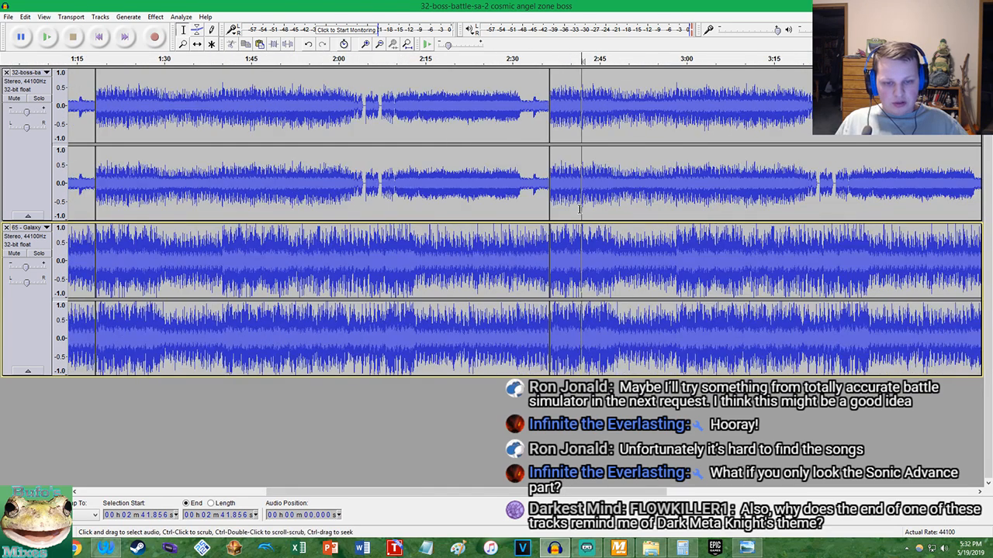
key(shift+End)
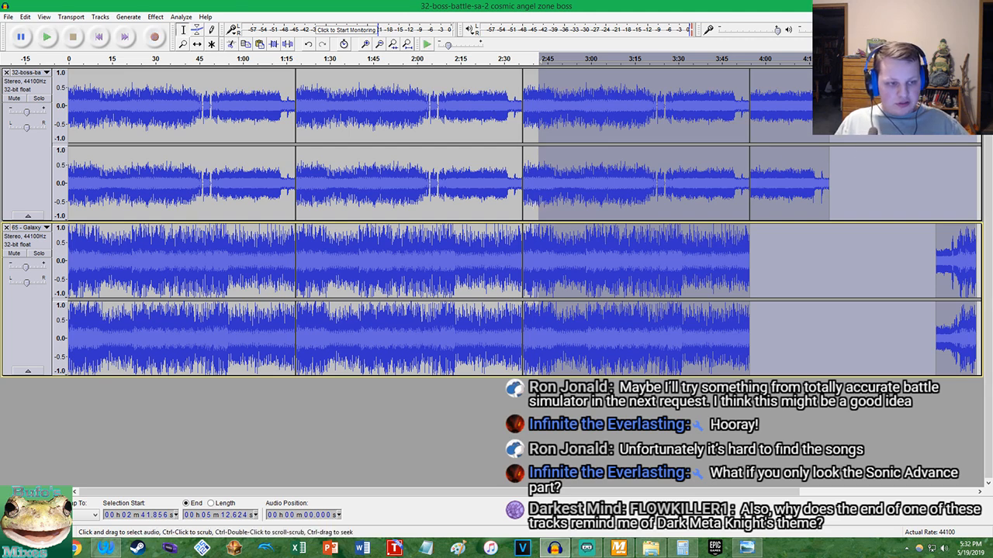
drag(967, 178, 739, 174)
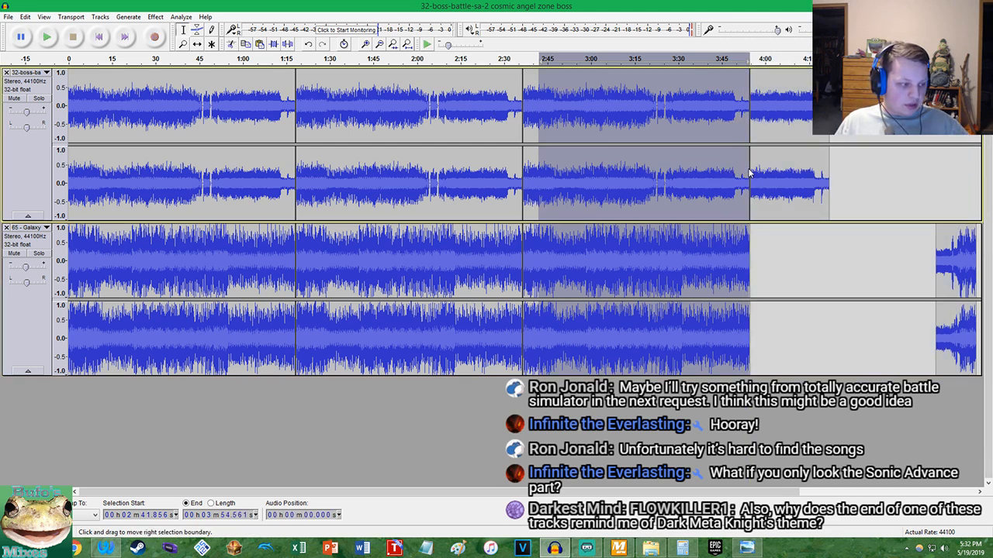
key(Delete)
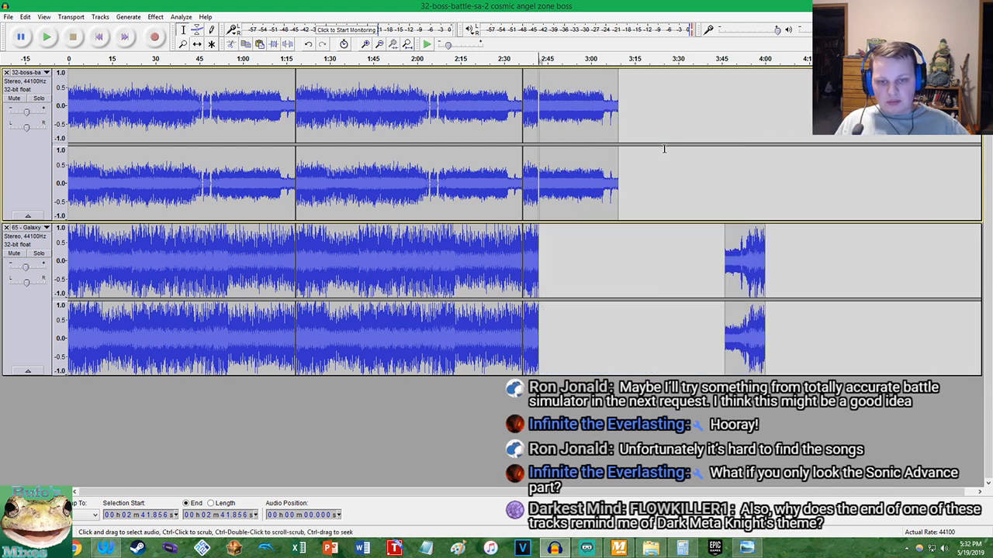
Delete the short silent gap in the boss track from 2:41.856 to about 2:41.932
scroll(500, 174, up, 4)
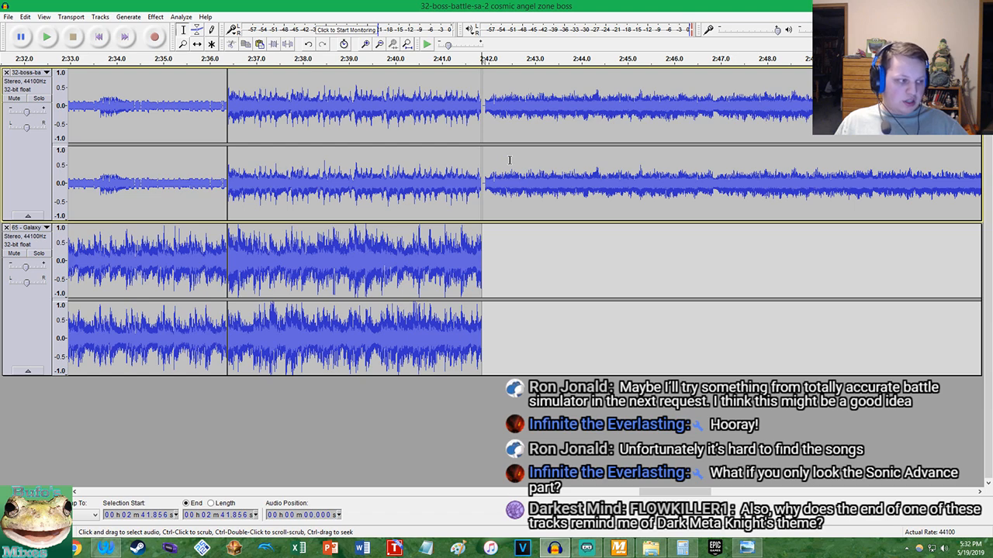
scroll(481, 155, up, 7)
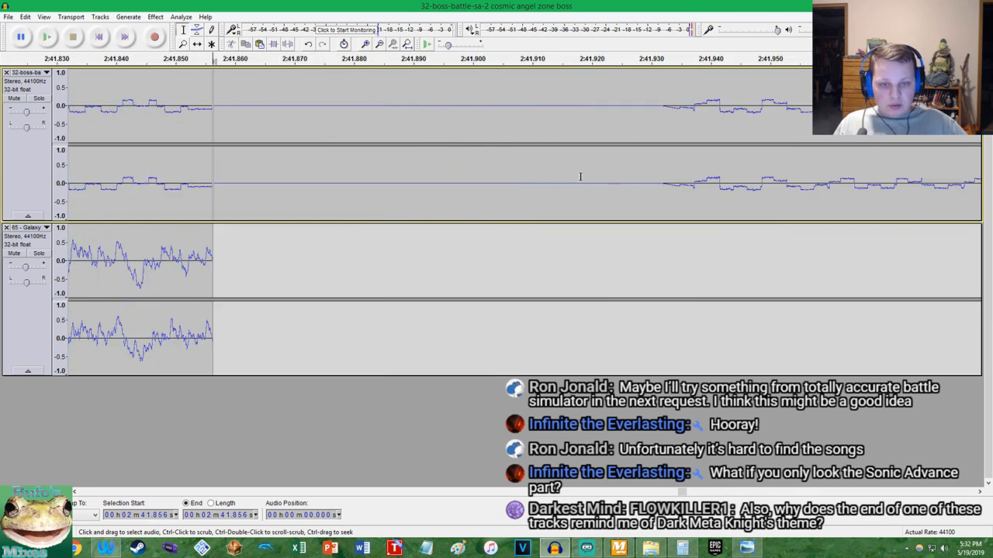
drag(662, 184, 212, 173)
key(Delete)
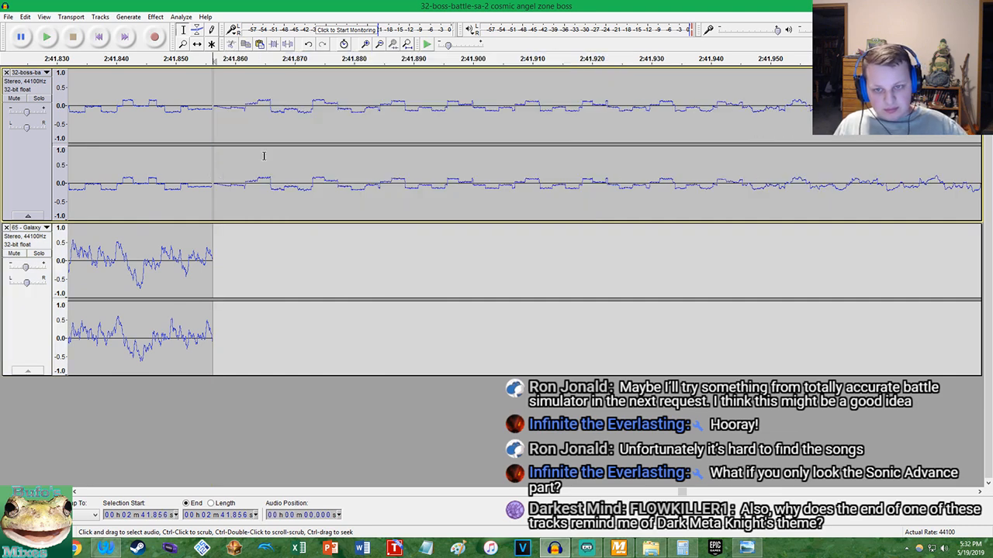
Cut the leftover boss clip that starts at 2:41.856 and paste it at the beginning of the boss track
click(407, 44)
double_click(697, 176)
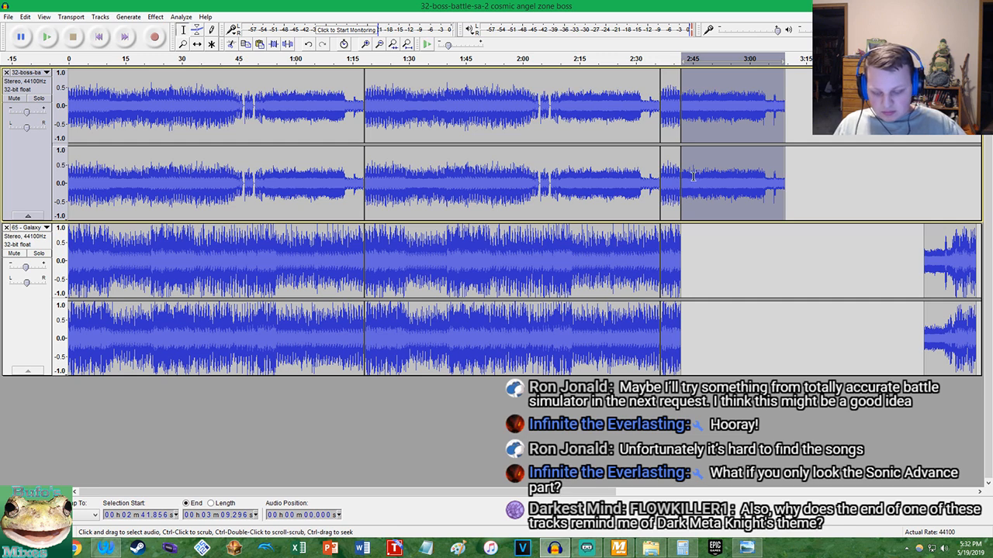
key(ctrl+x)
key(Home)
key(ctrl+v)
Cut the separate Galaxy intro clip at 3:46.197 and paste it at the beginning of the Galaxy track
double_click(946, 262)
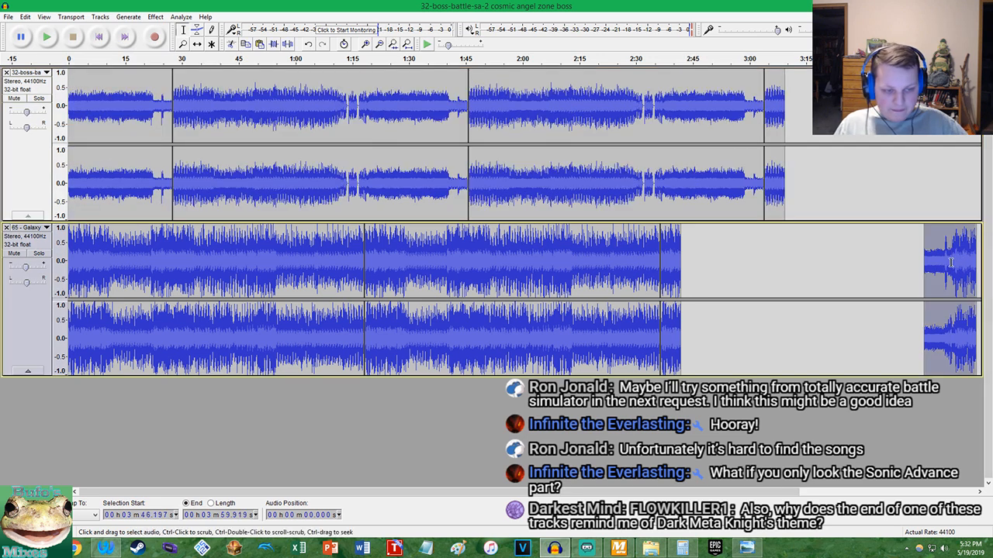
key(ctrl+x)
key(Home)
key(ctrl+v)
Shift the whole Galaxy track later so its loop seams line up with those of the boss track
click(679, 165)
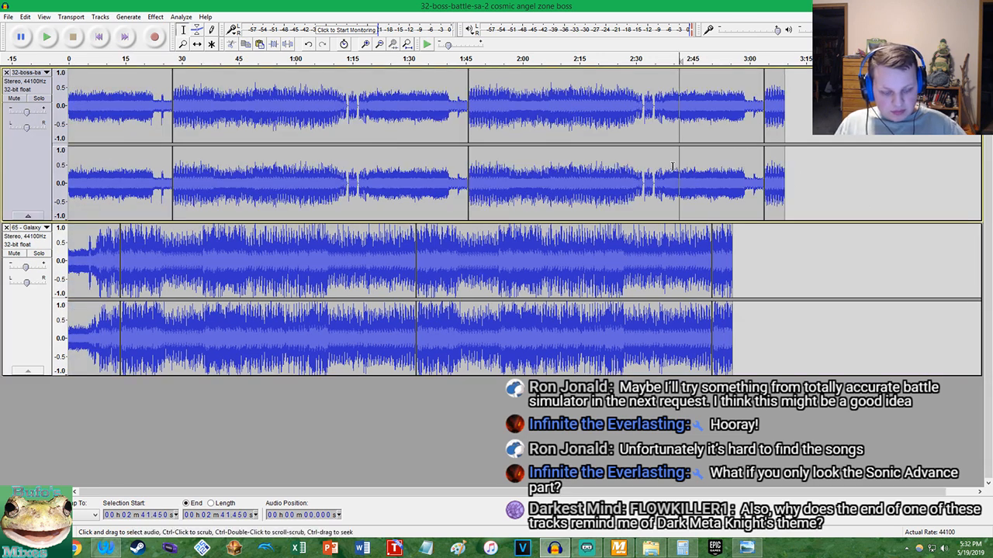
click(636, 241)
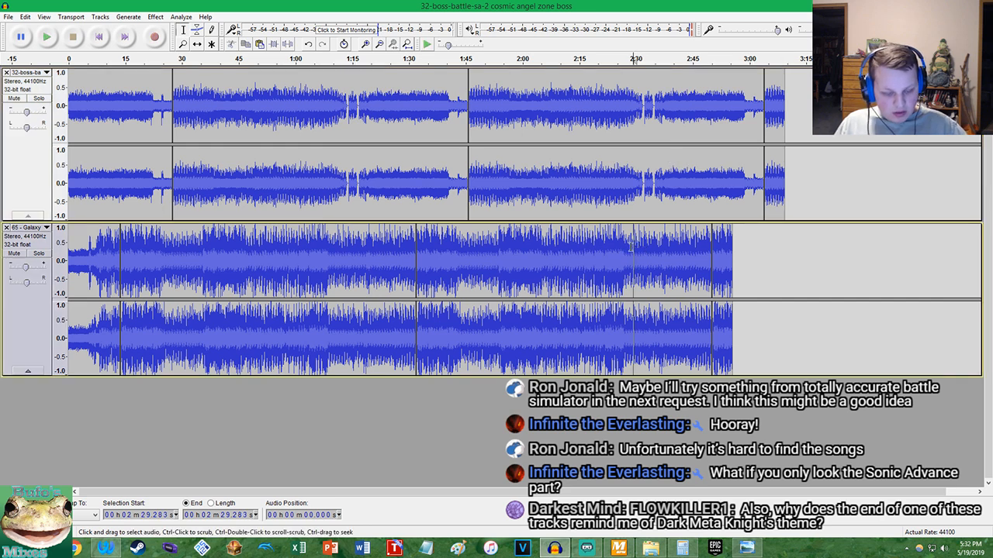
key(Home)
key(shift+End)
right_click(919, 550)
mouse_move(881, 528)
click(737, 425)
click(168, 37)
click(197, 43)
drag(182, 258, 233, 258)
click(183, 30)
Apply a Fade Out to the final clips of both tracks, from 3:03.814 to 3:09.296
double_click(779, 196)
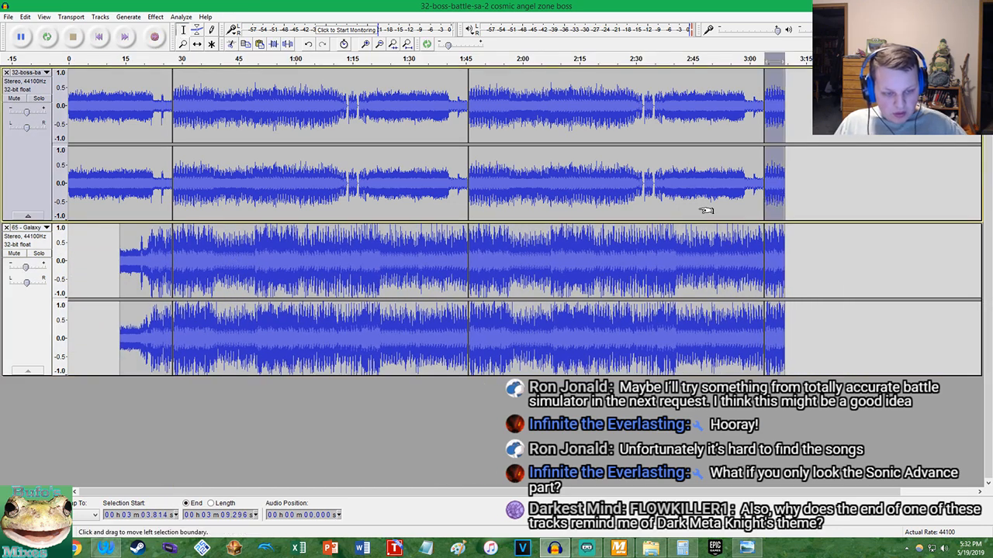
key(ctrl+z)
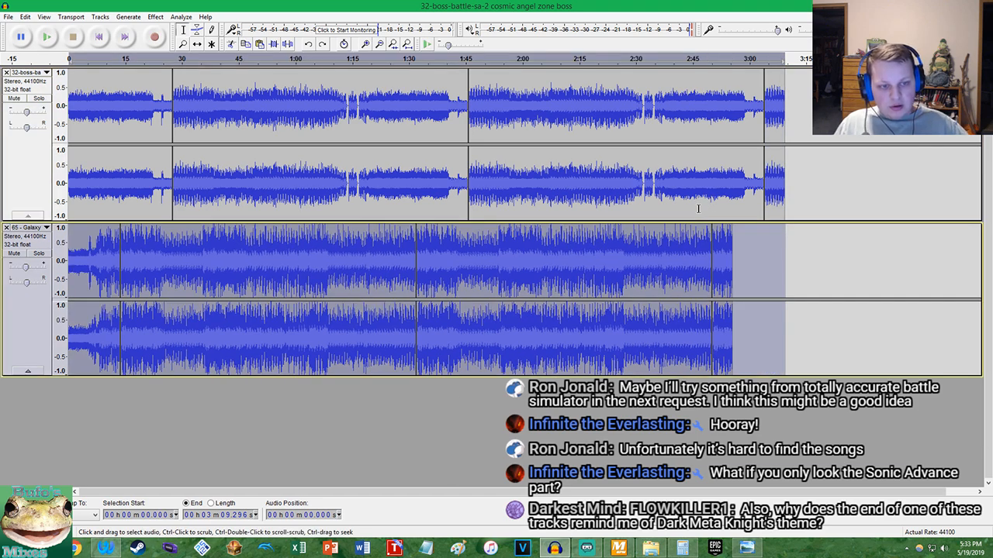
key(ctrl+y)
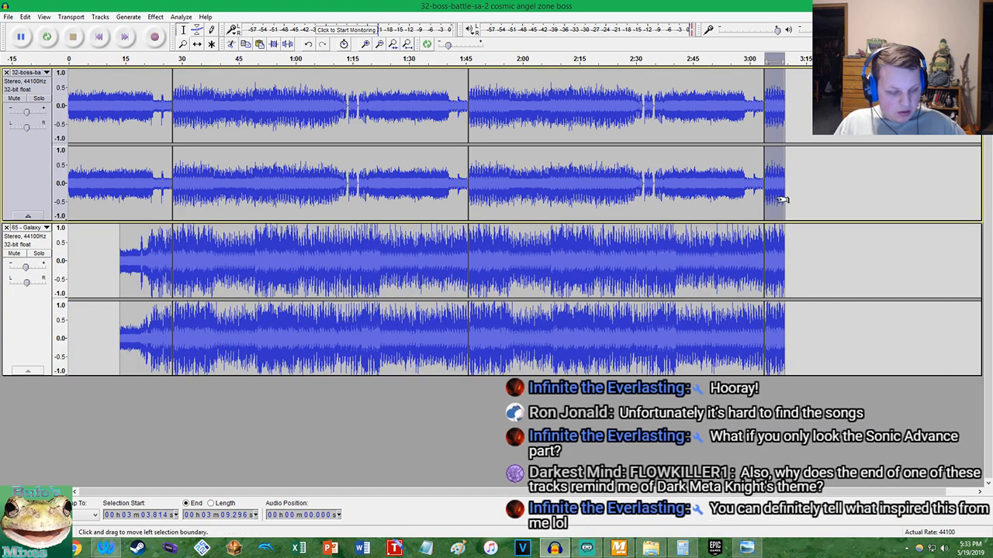
key(Down)
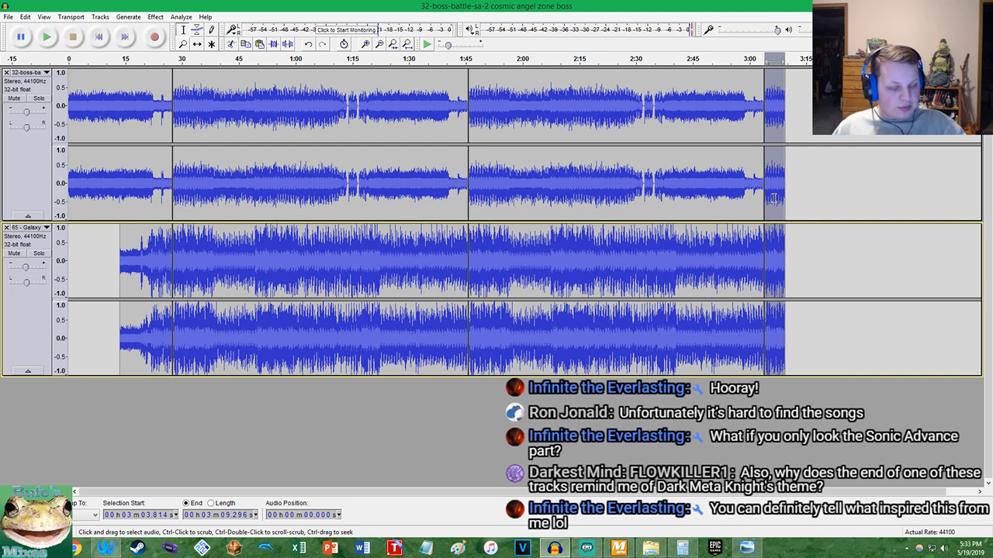
click(155, 19)
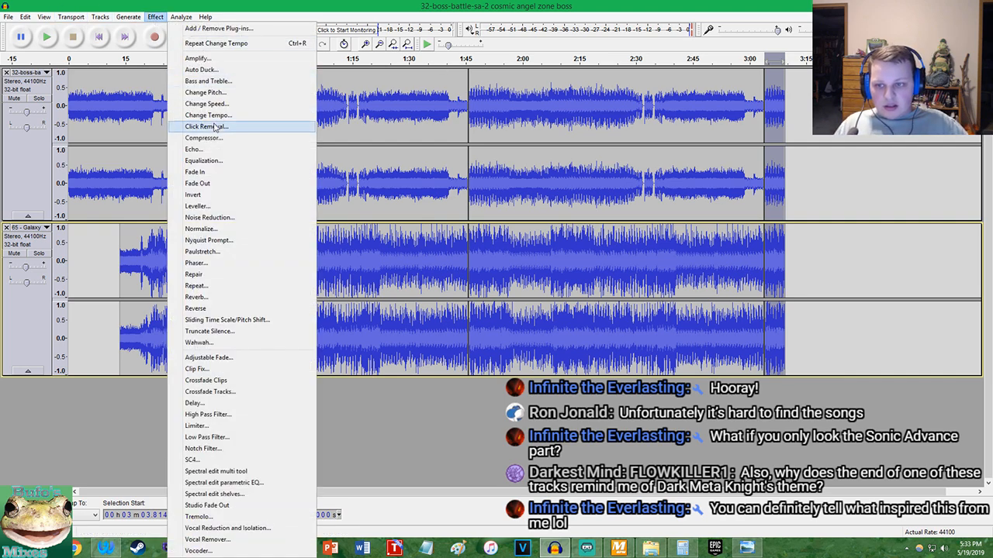
click(224, 183)
Play the mashup from the beginning and from 8.066 s to find where the shortened intro should start
click(99, 37)
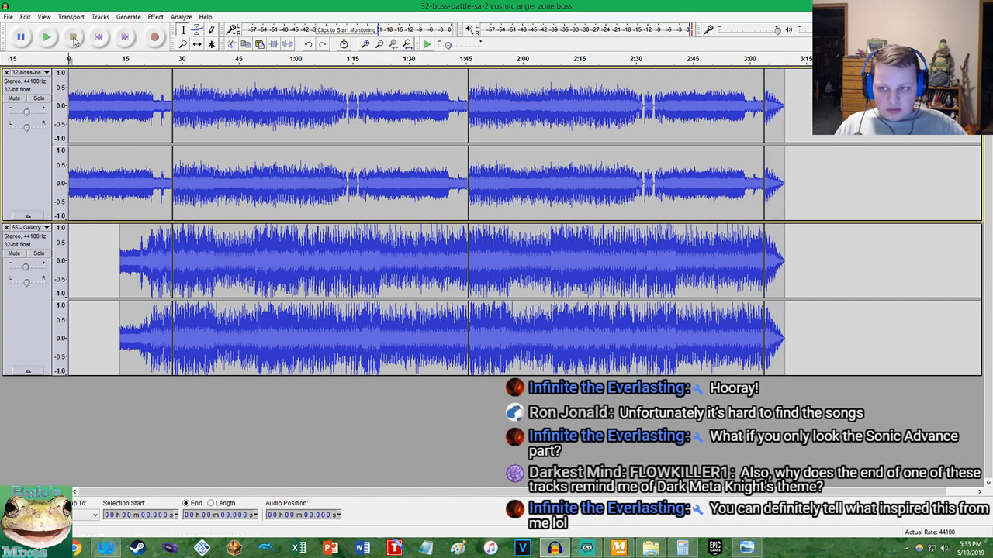
click(51, 37)
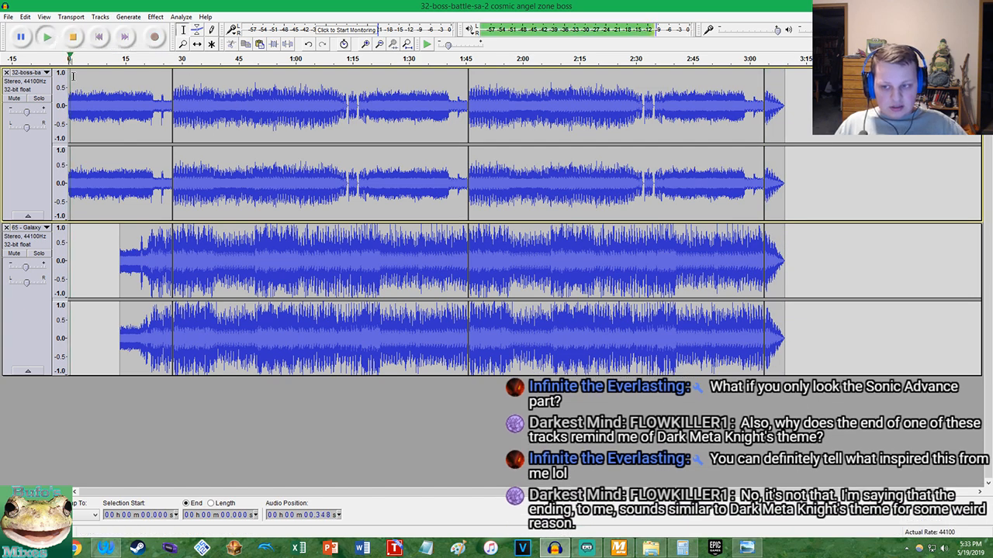
click(100, 190)
scroll(116, 180, up, 3)
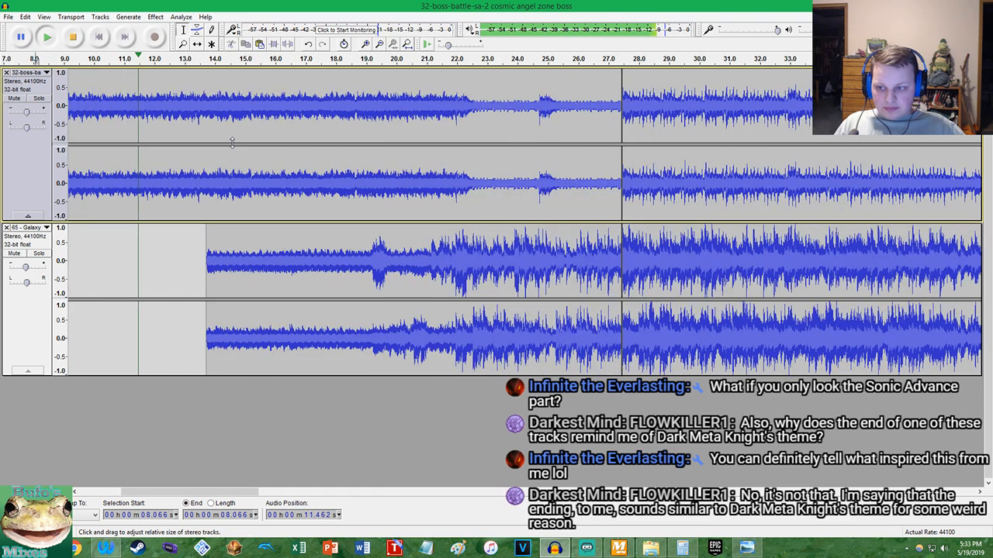
scroll(214, 147, up, 3)
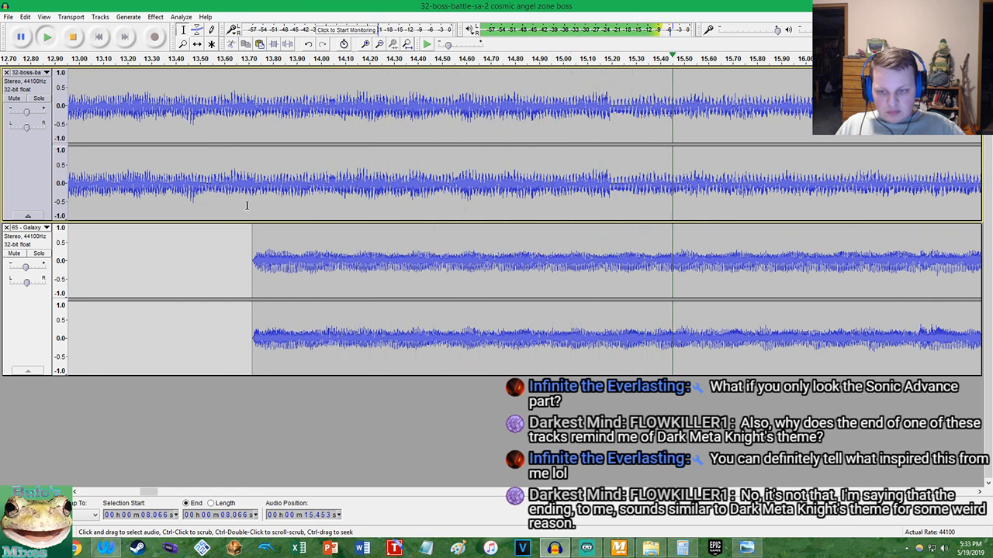
key(space)
scroll(268, 211, down, 3)
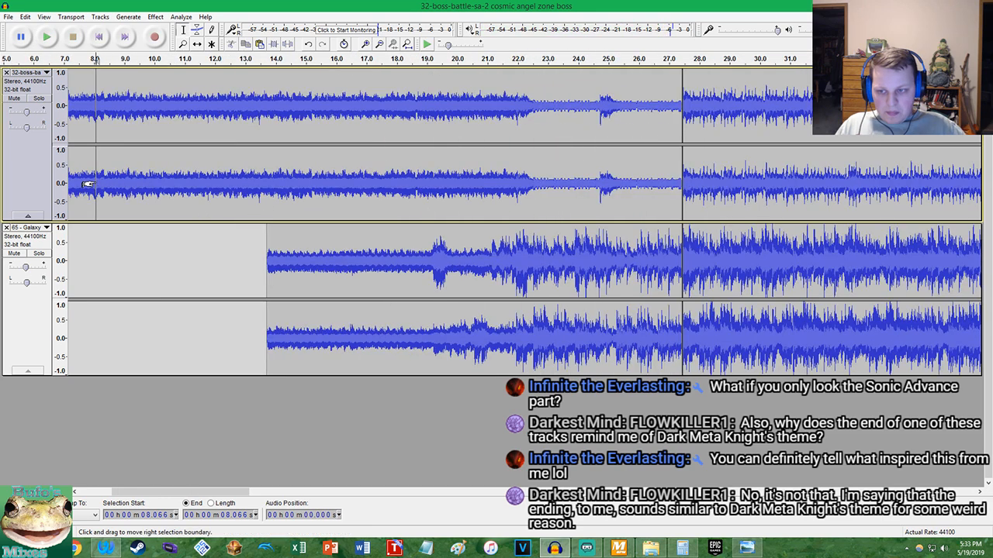
key(space)
scroll(195, 167, up, 1)
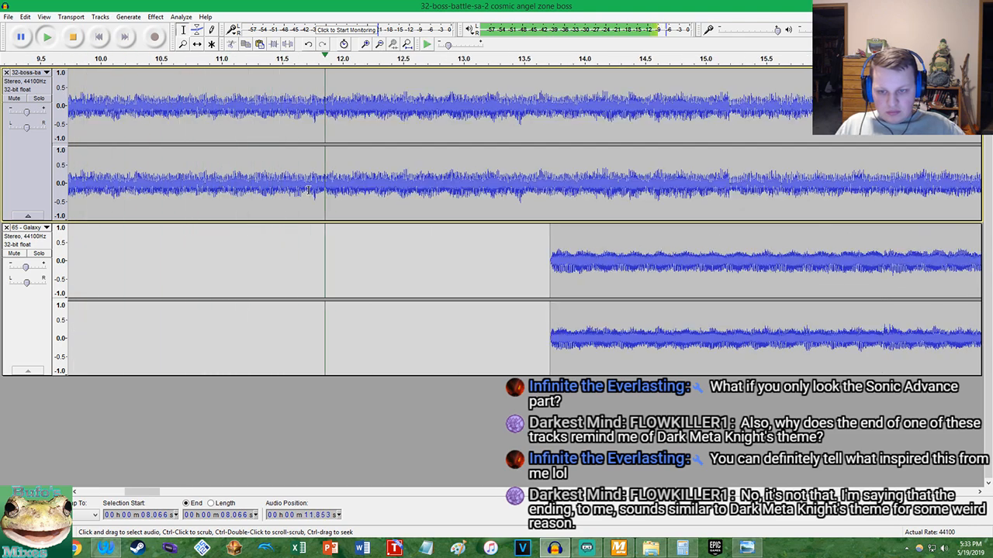
key(space)
Trim the start of both tracks by deleting everything before the boss waveform's zero crossing at 11.769 s
scroll(310, 190, up, 3)
scroll(333, 198, up, 3)
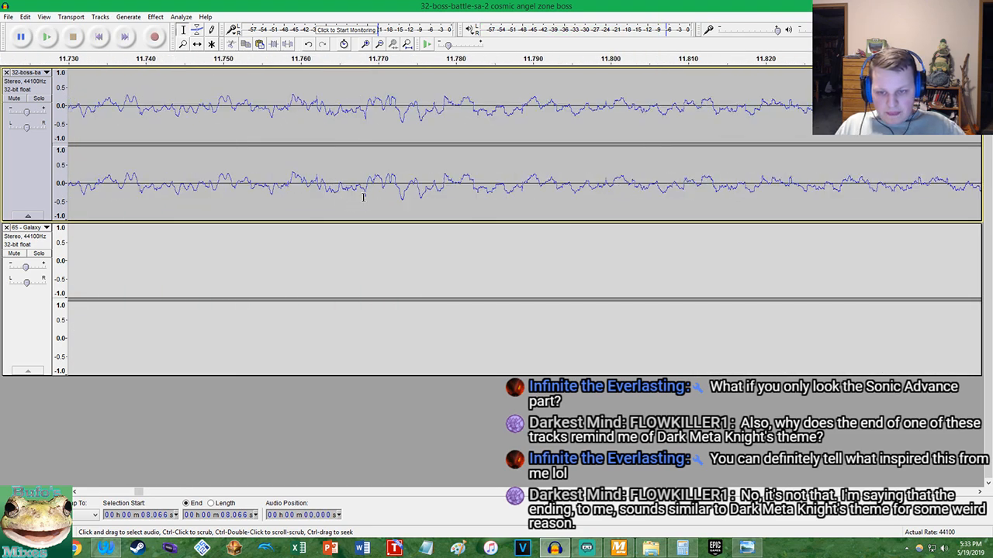
scroll(363, 197, up, 8)
click(508, 184)
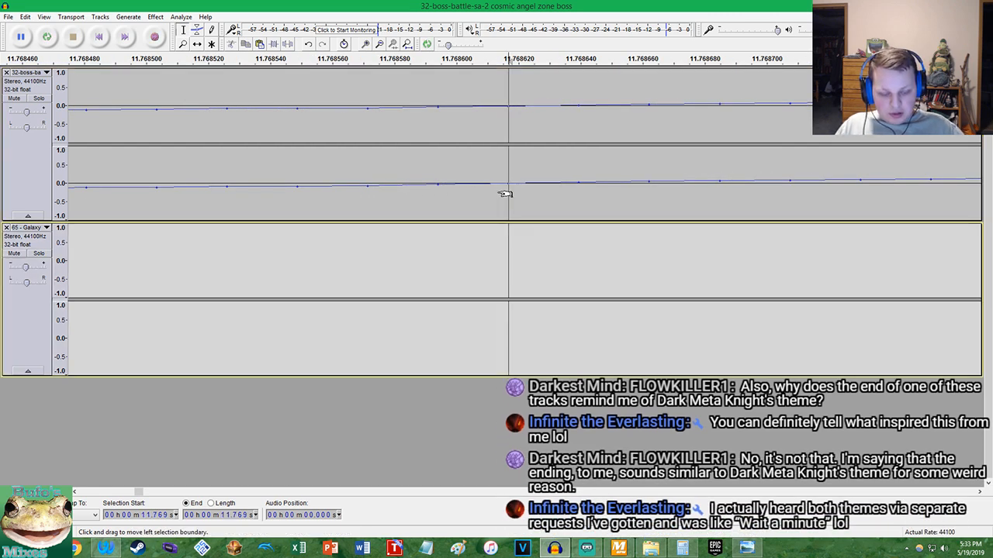
key(Home)
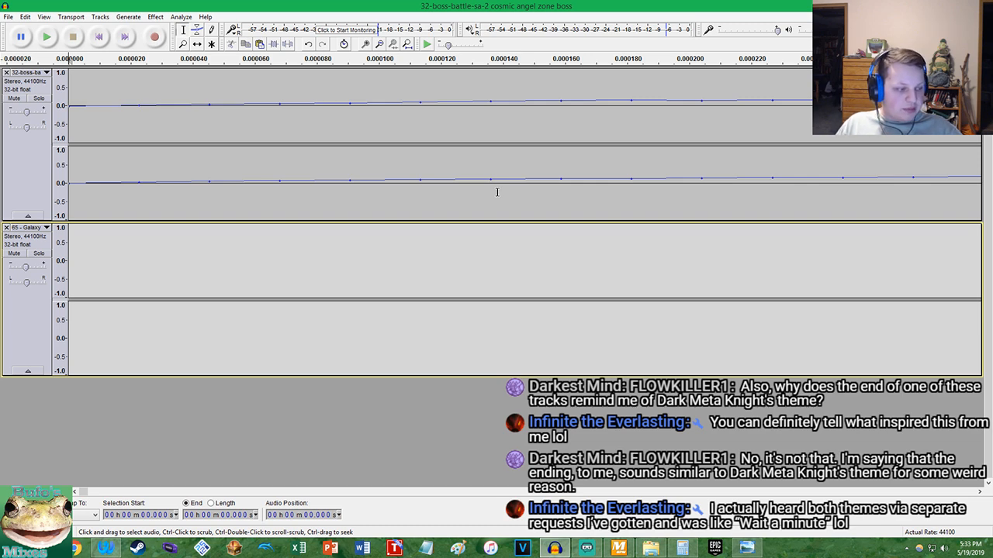
Play the trimmed mashup from the beginning to check how the Galaxy intro enters over the boss theme
scroll(286, 155, down, 18)
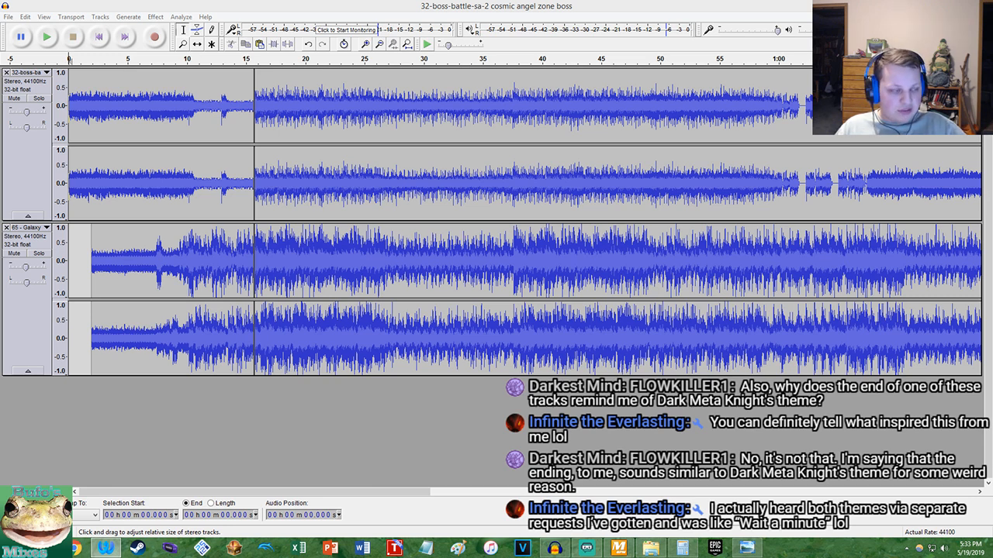
click(373, 7)
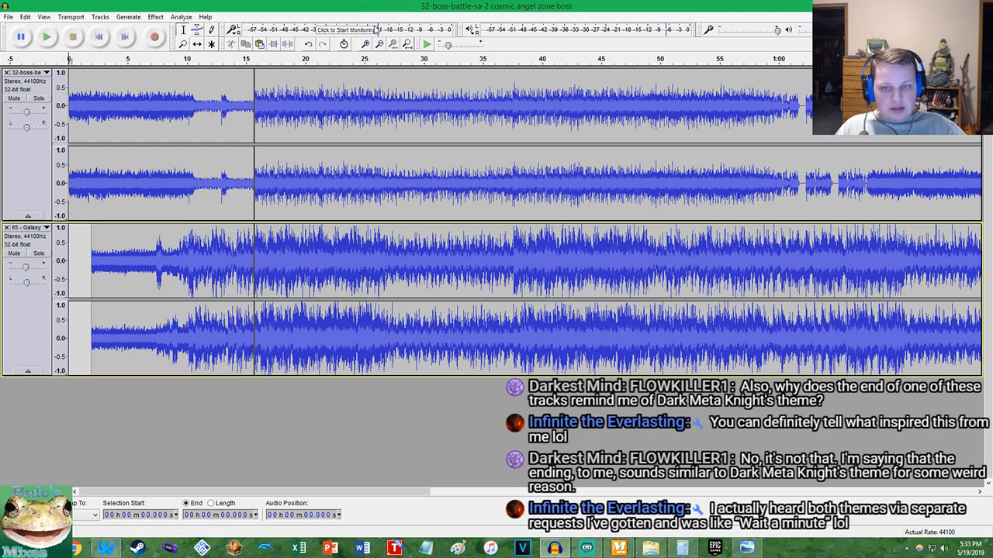
click(407, 44)
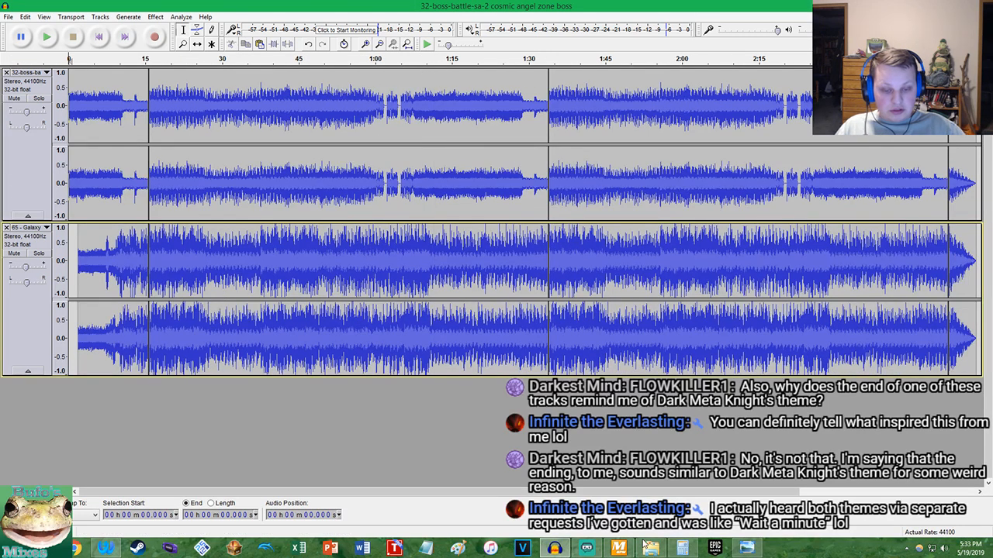
click(588, 549)
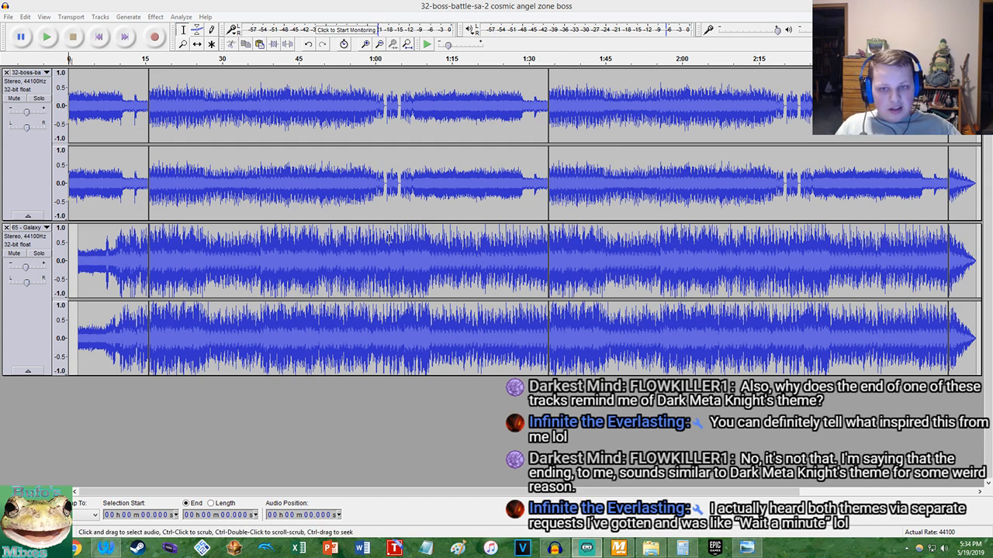
click(402, 5)
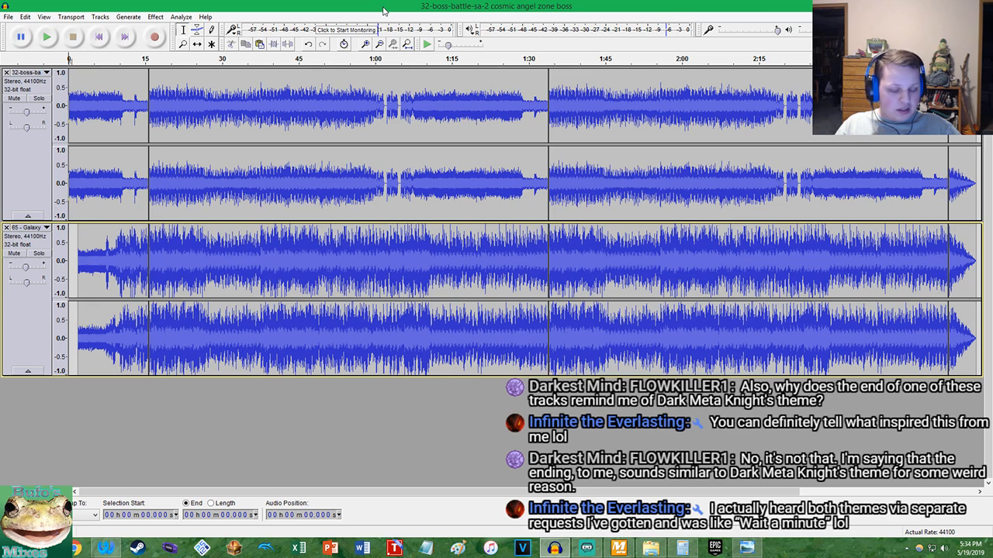
key(space)
key(ctrl+1)
key(ctrl+1)
key(ctrl+1)
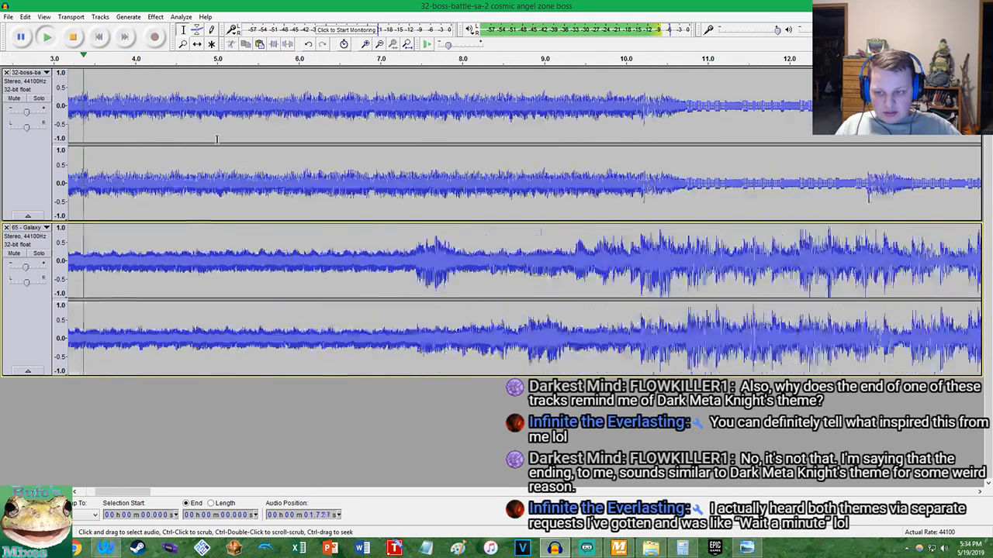
key(ctrl+3)
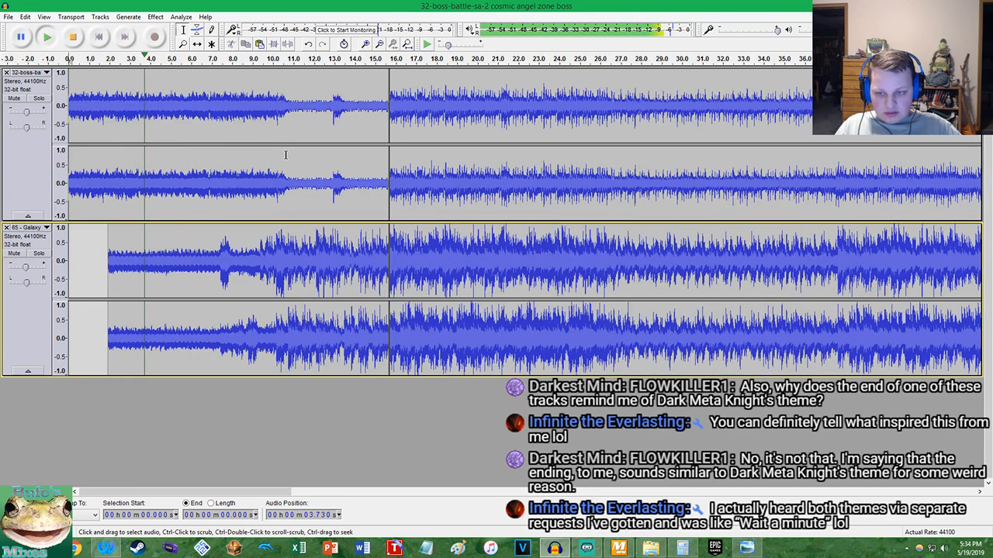
Listen to the boss track soloed and then both tracks together, and fit the whole project in view
click(35, 99)
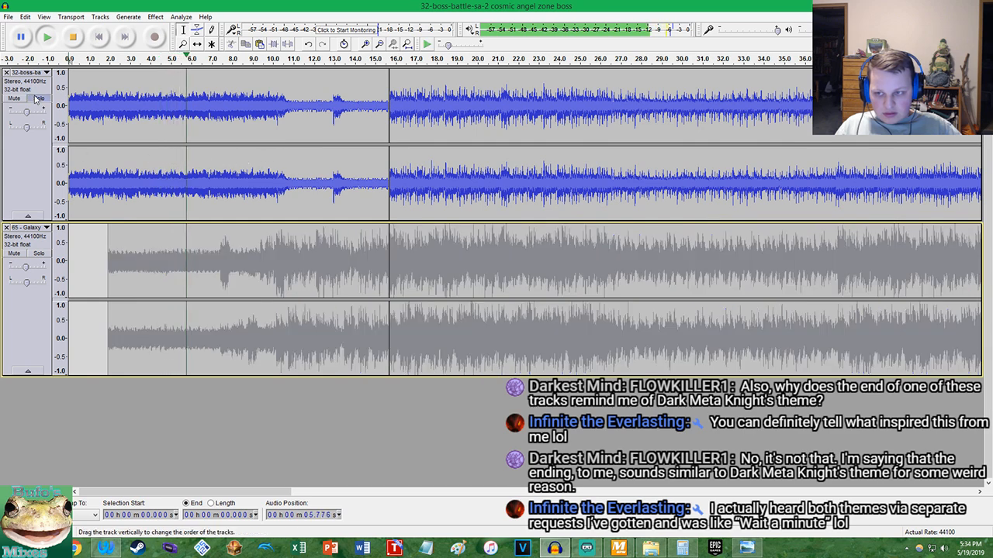
click(35, 98)
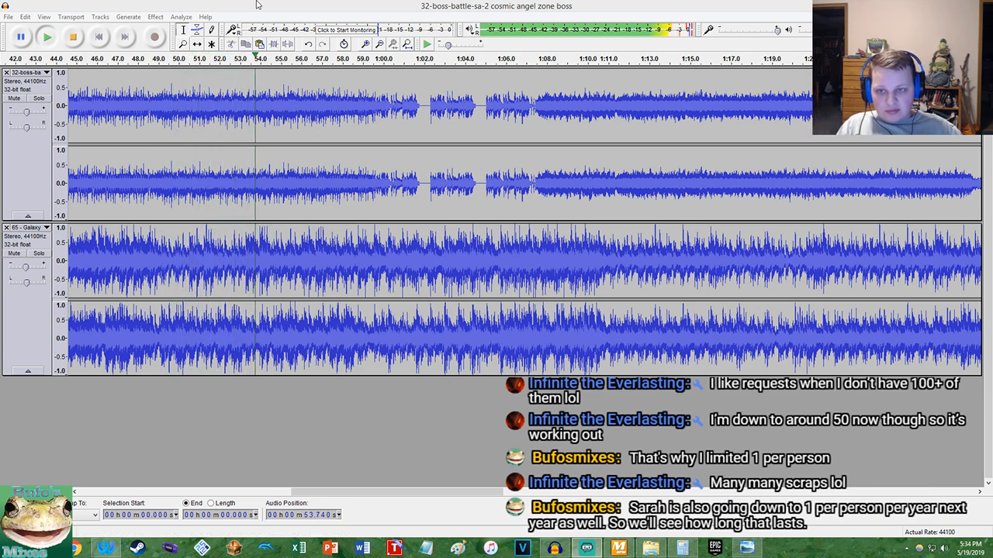
click(283, 6)
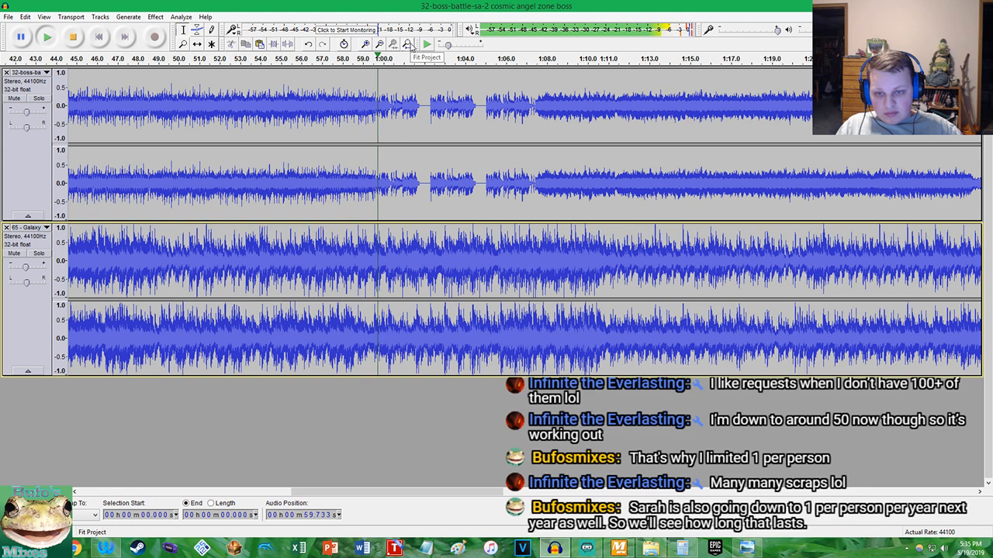
click(409, 44)
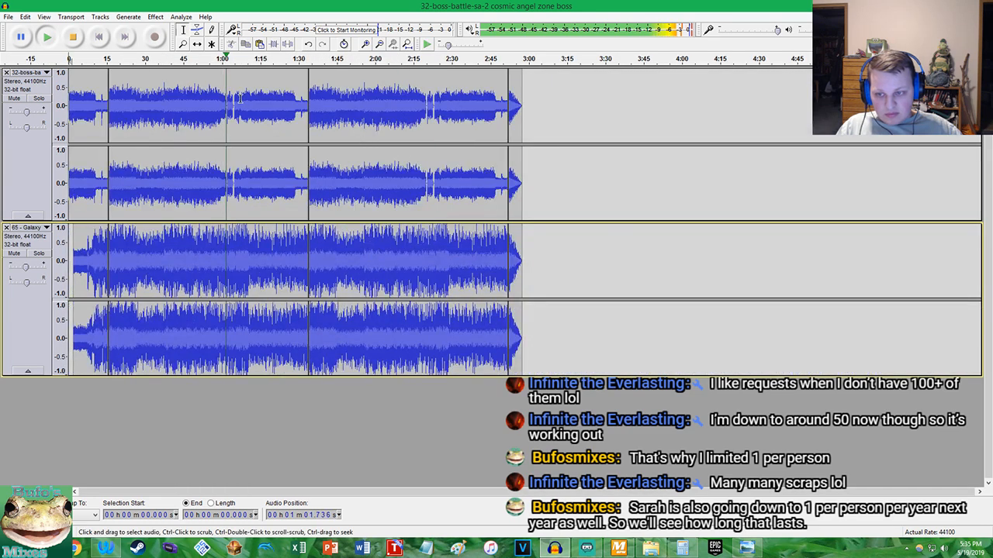
click(81, 39)
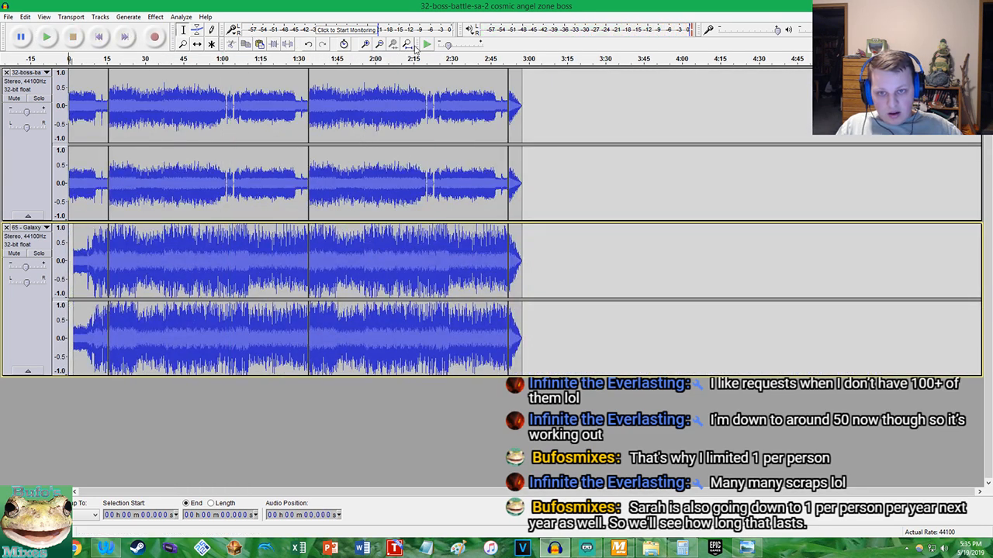
click(410, 46)
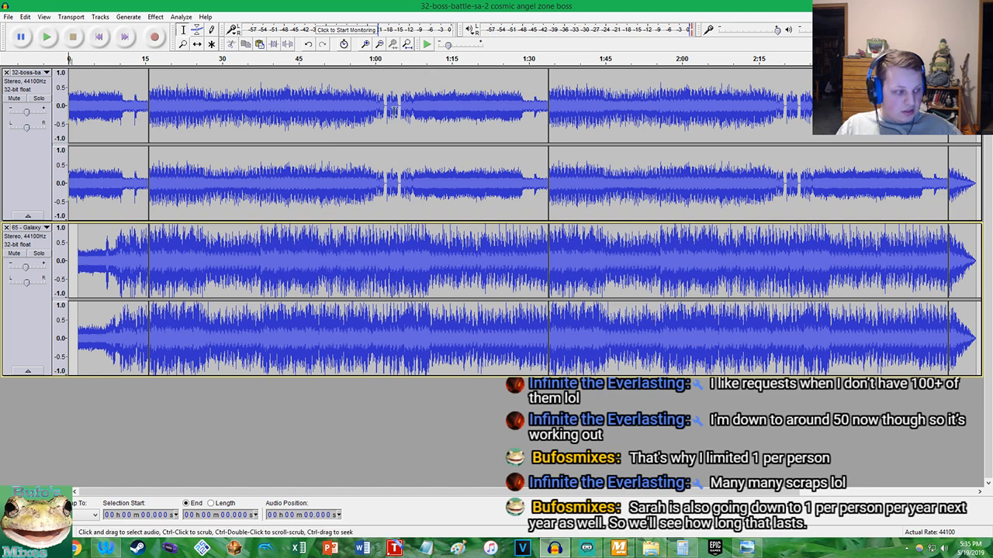
click(364, 109)
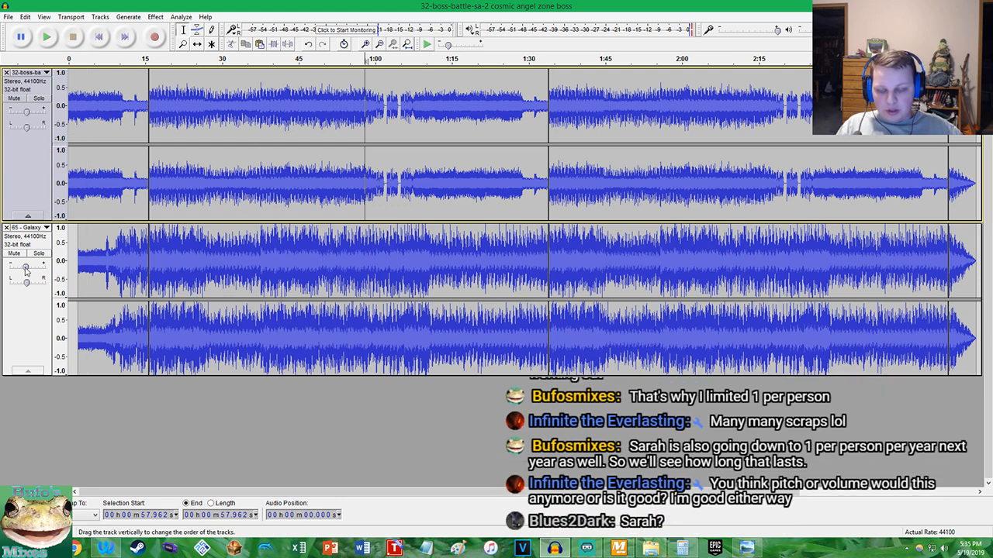
Play the mashup from 18.006 s to check the volume balance between the two tracks
mouse_move(28, 269)
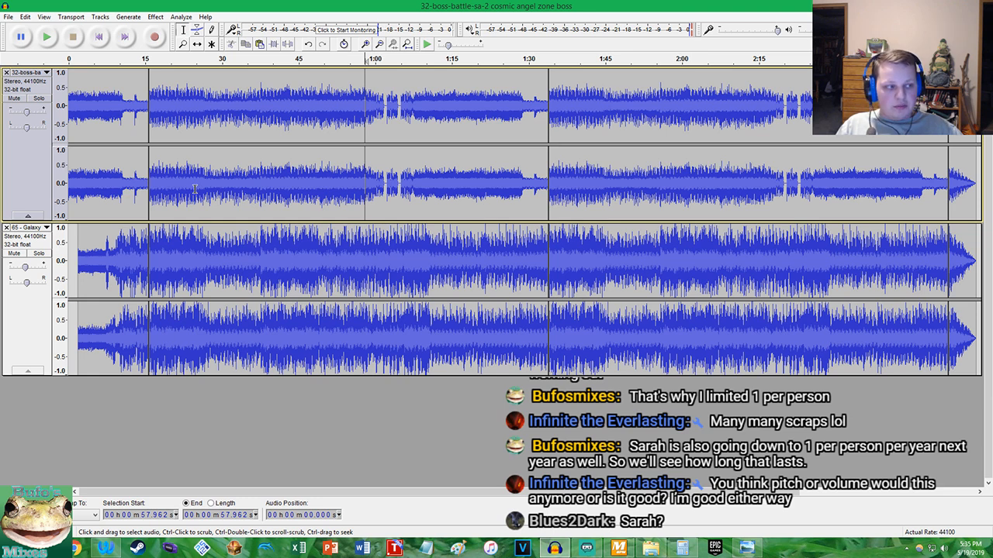
click(160, 192)
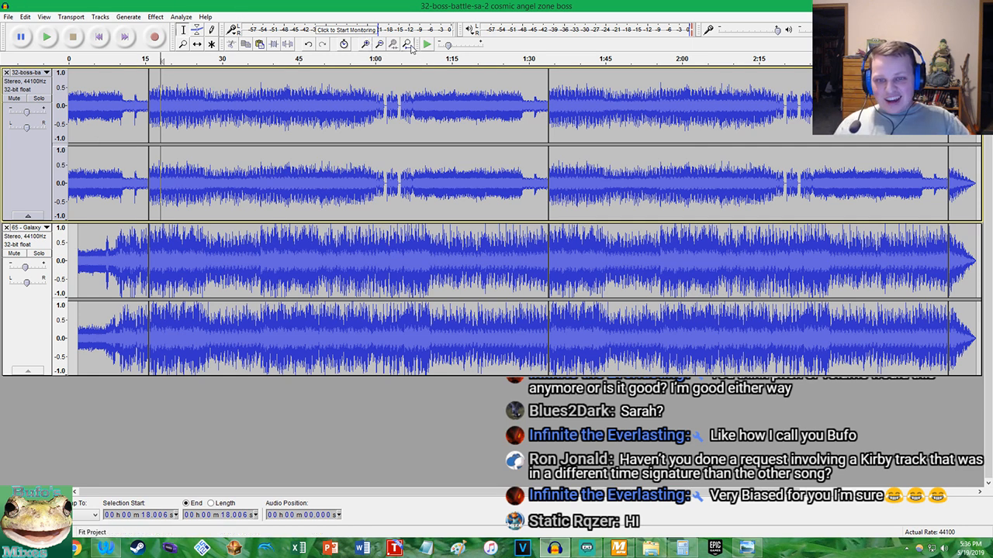
click(186, 442)
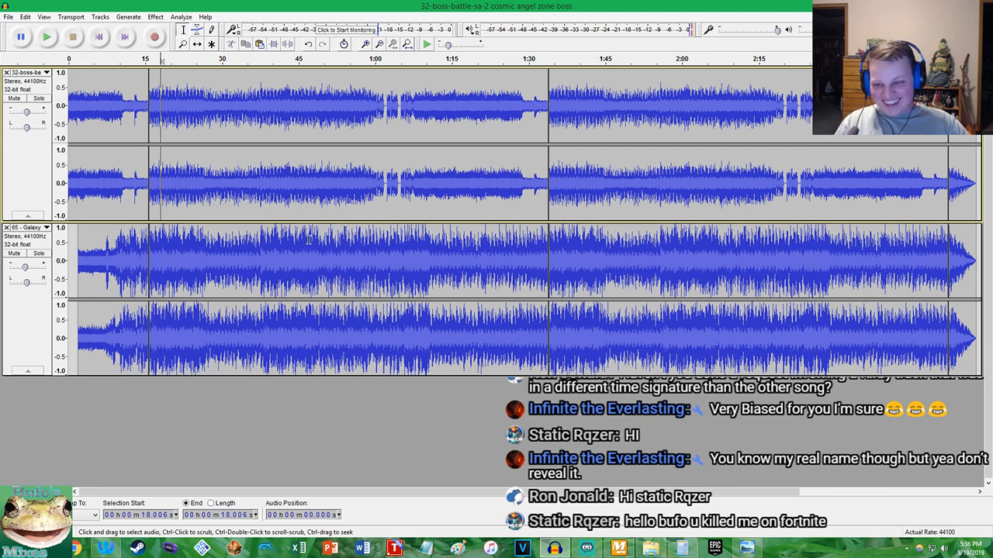
key(space)
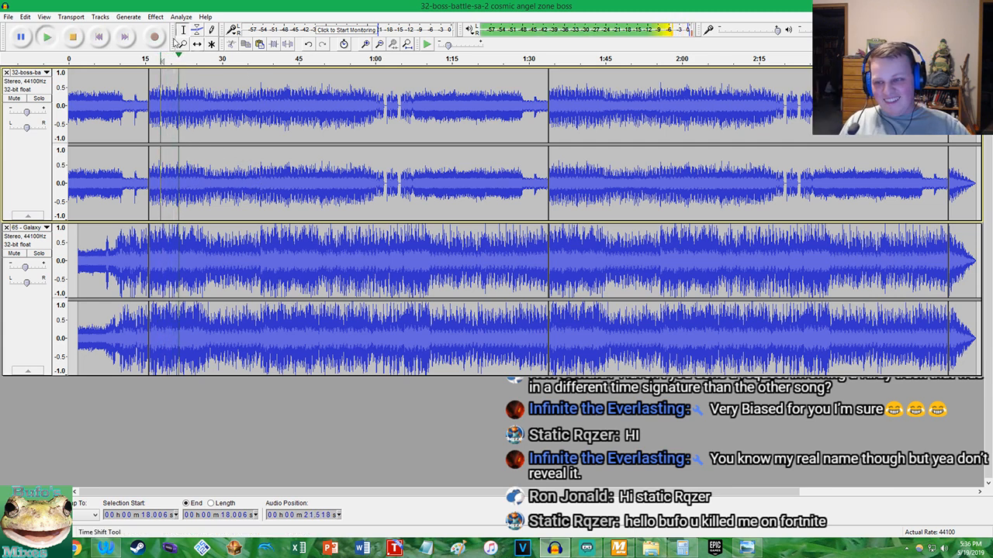
click(73, 36)
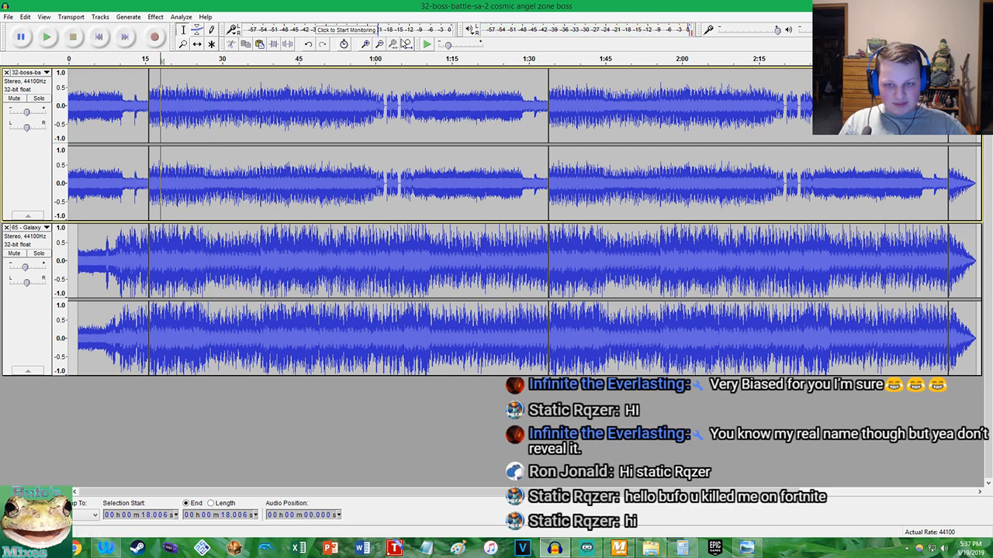
Start saving the project under a new name in the Audacity-Projects folder of the Documents library
double_click(3, 9)
double_click(326, 92)
click(7, 16)
click(43, 89)
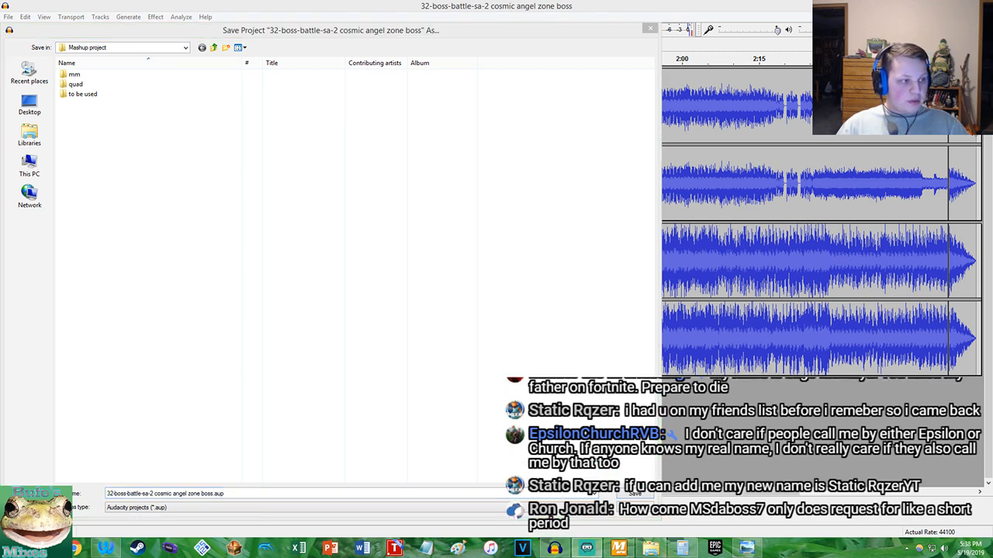
click(28, 133)
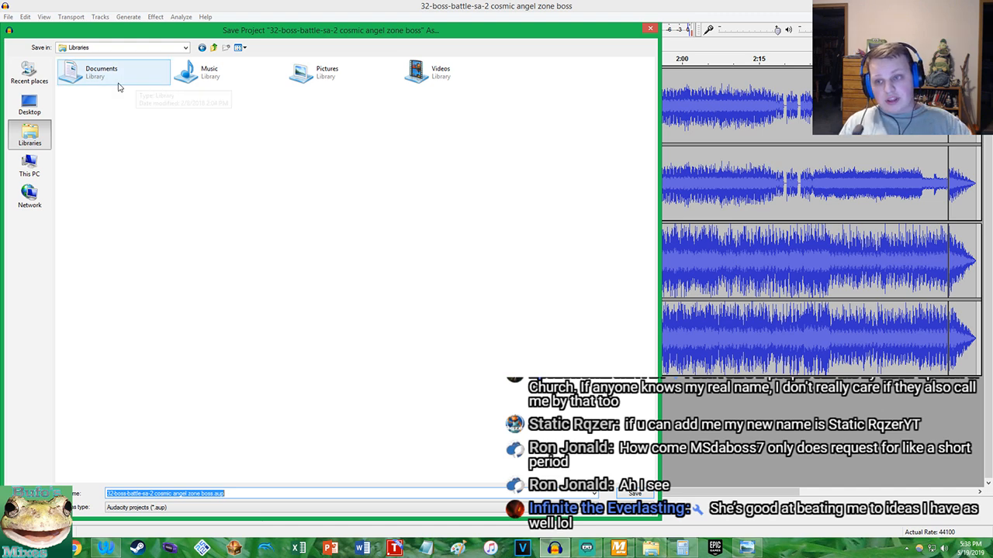
double_click(137, 83)
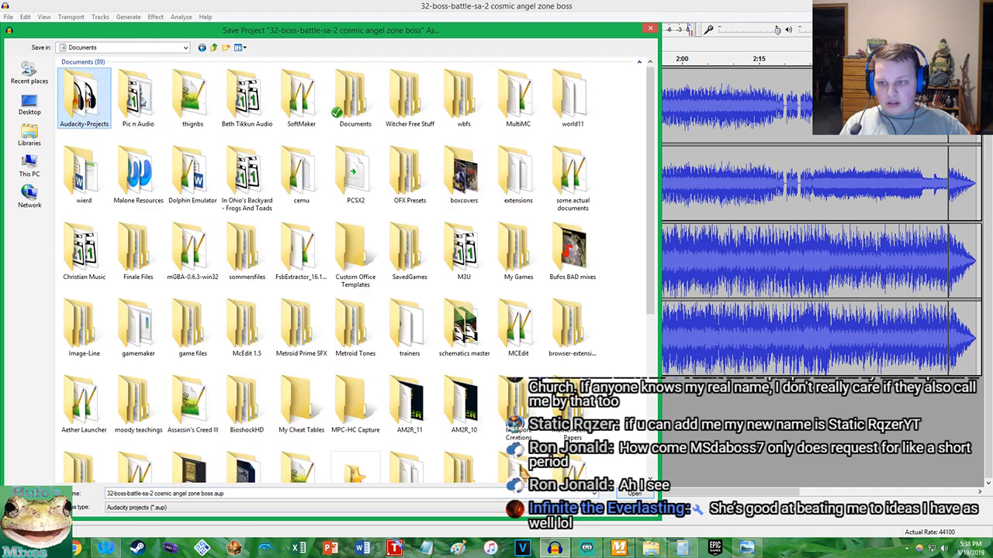
double_click(88, 97)
click(238, 493)
click(224, 495)
key(Left)
key(Left)
key(Left)
key(Left)
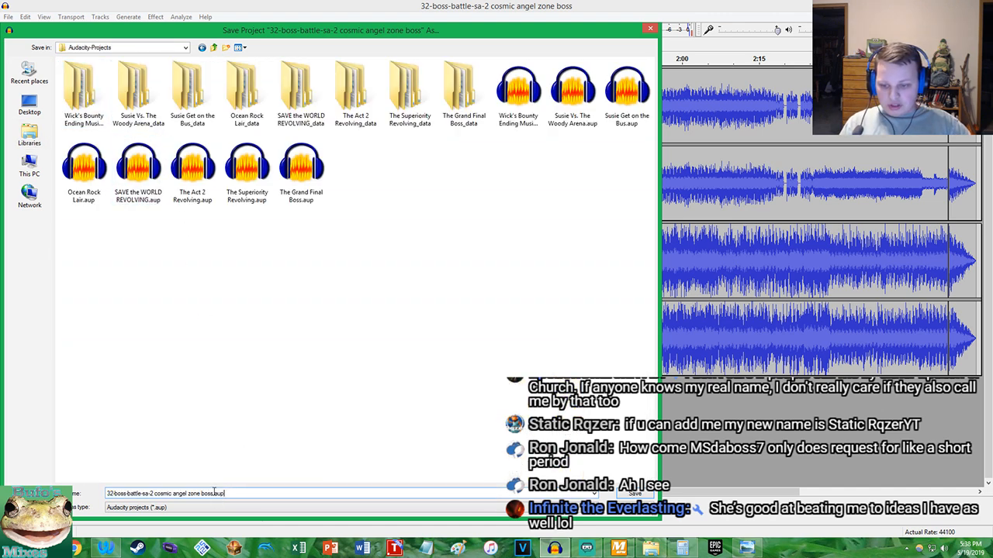
key(shift+Home)
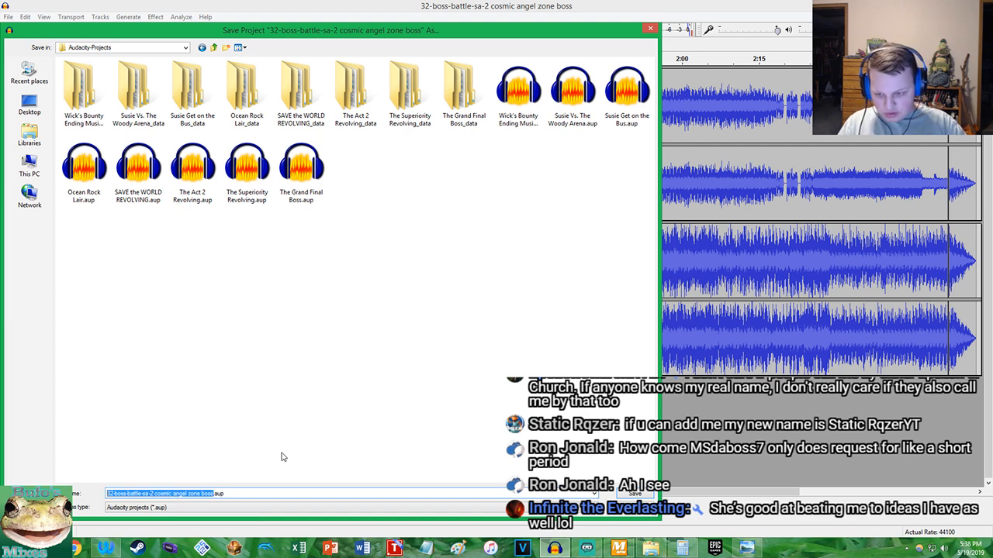
click(106, 548)
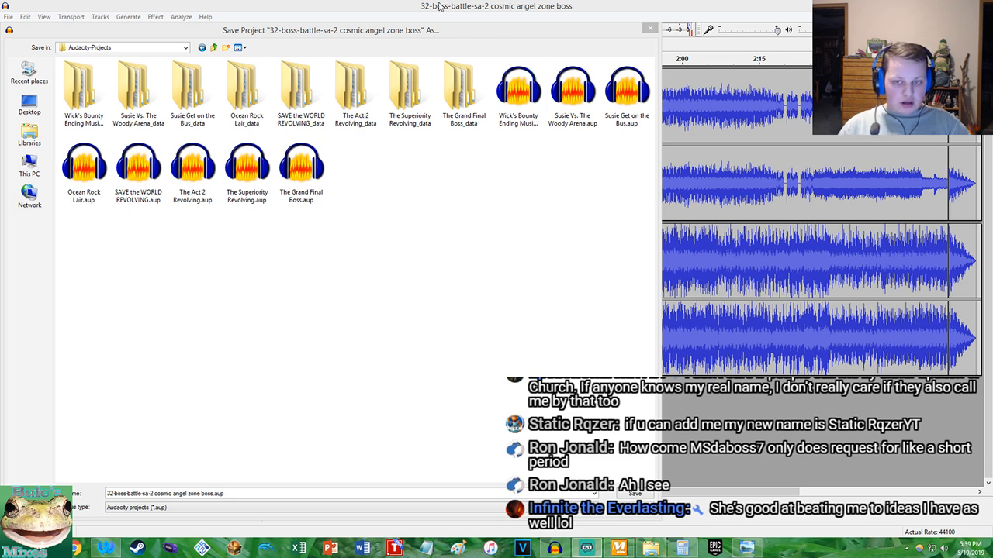
double_click(304, 30)
double_click(316, 6)
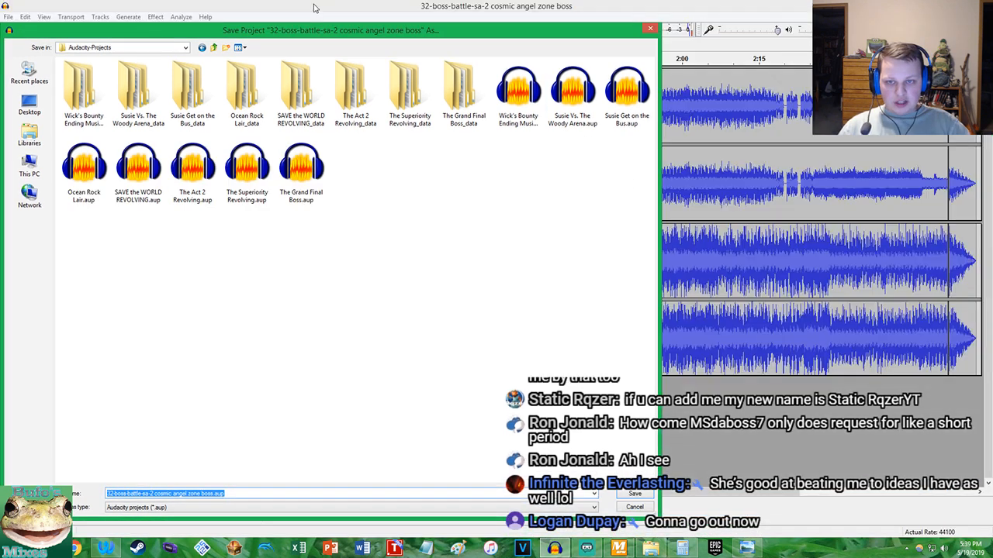
double_click(310, 31)
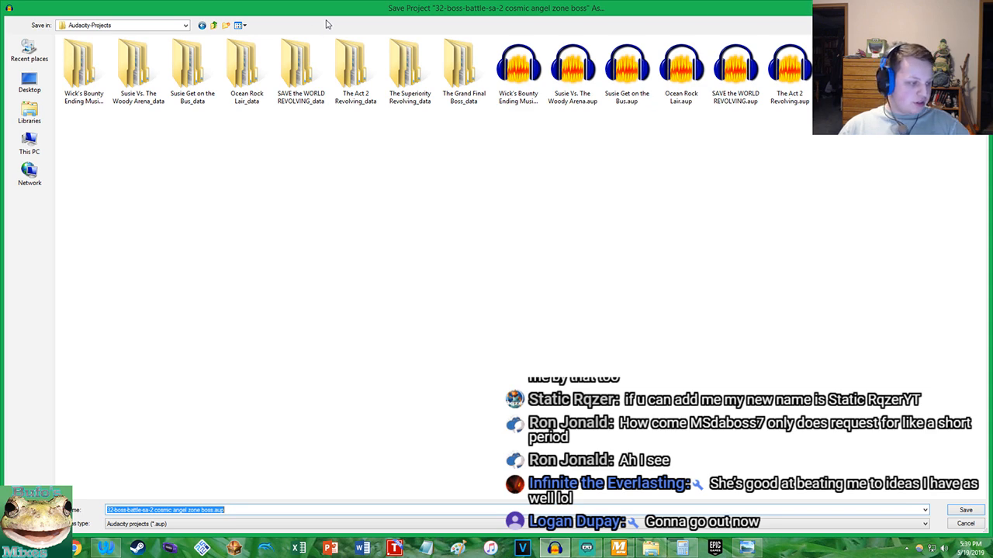
click(106, 550)
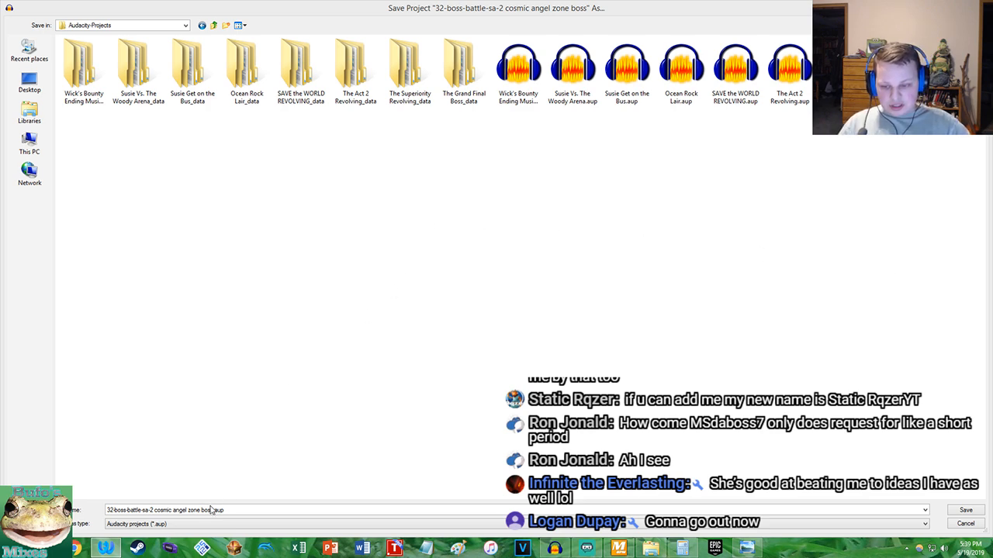
Name the project file Cosmic Cyrus.aup and save it in the Audacity-Projects folder
click(212, 510)
click(216, 509)
key(BackSpace)
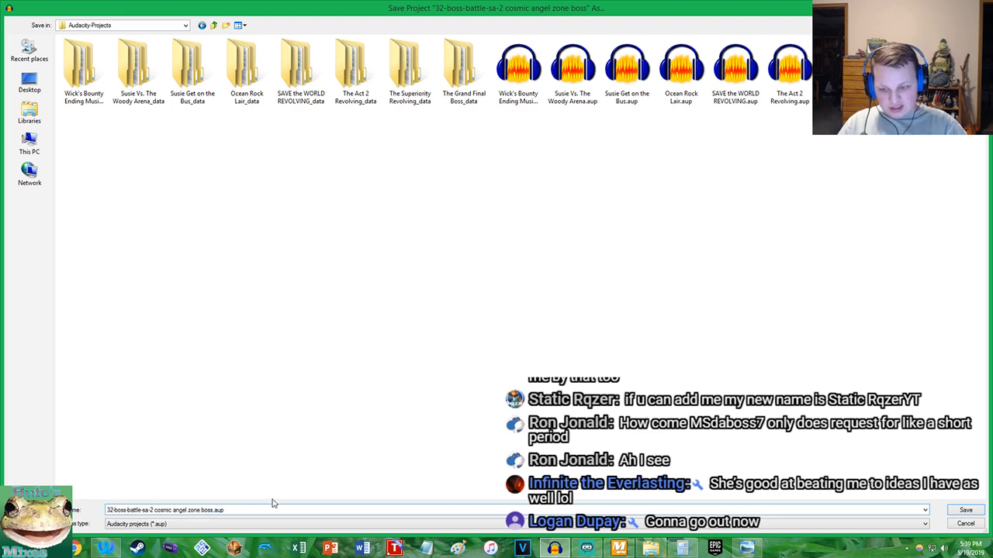
key(shift+Home)
text(Cosmic Cyrus)
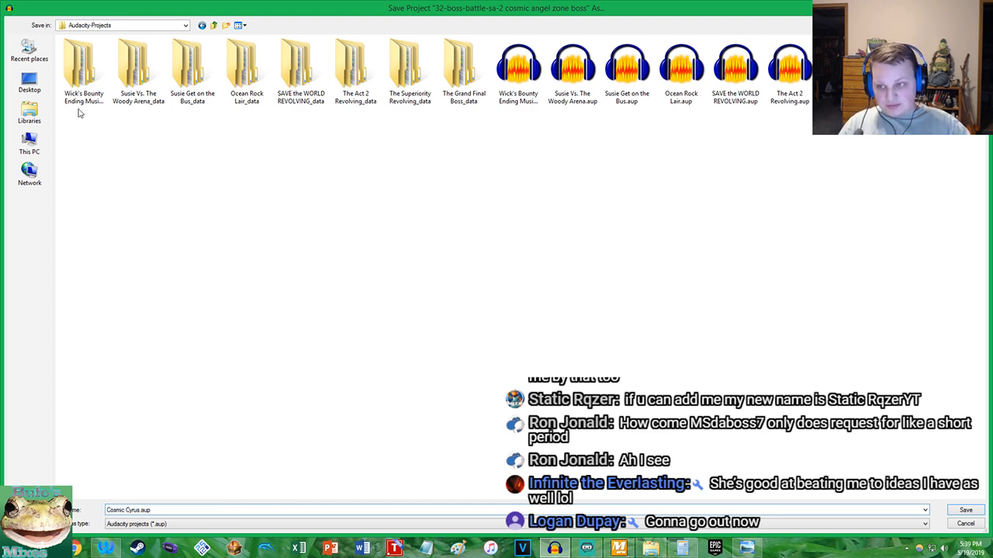
click(958, 511)
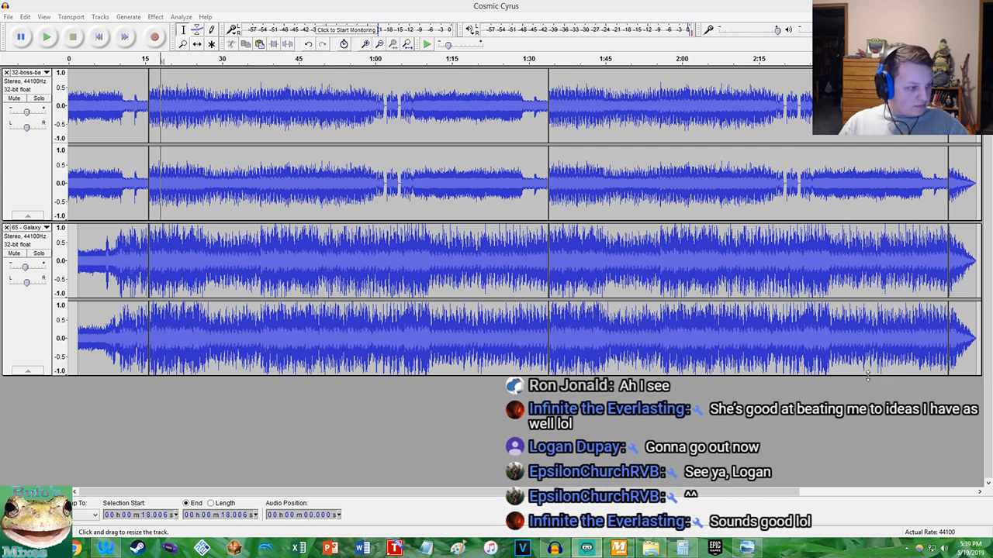
Export the mashup's audio as CosmicCyrus.wav to the Pic n Audio folder in the Documents library
click(254, 4)
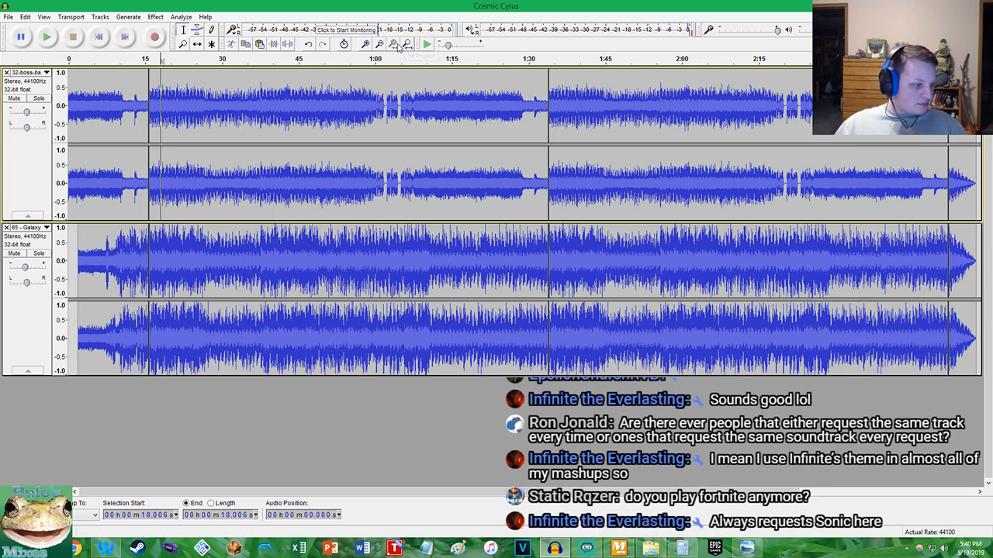
click(8, 17)
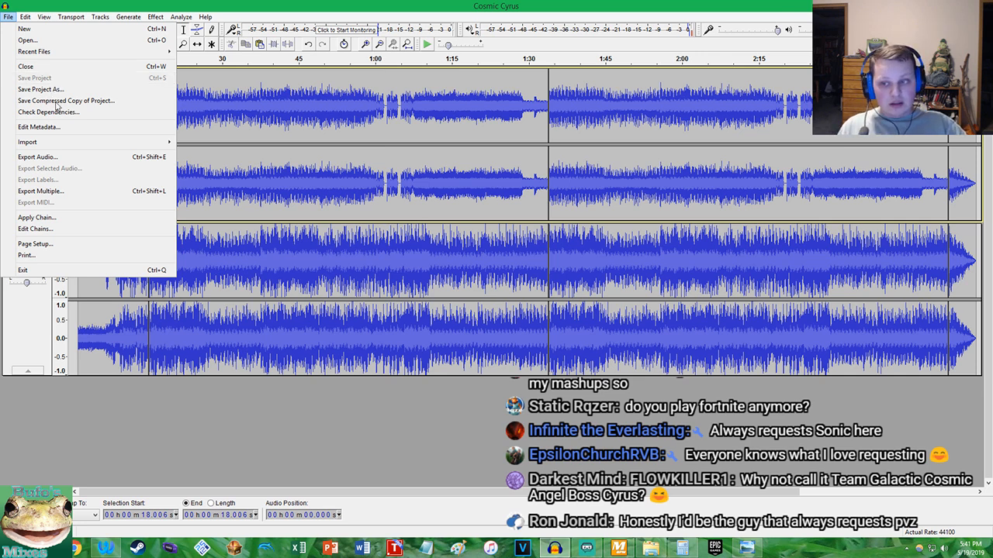
click(52, 158)
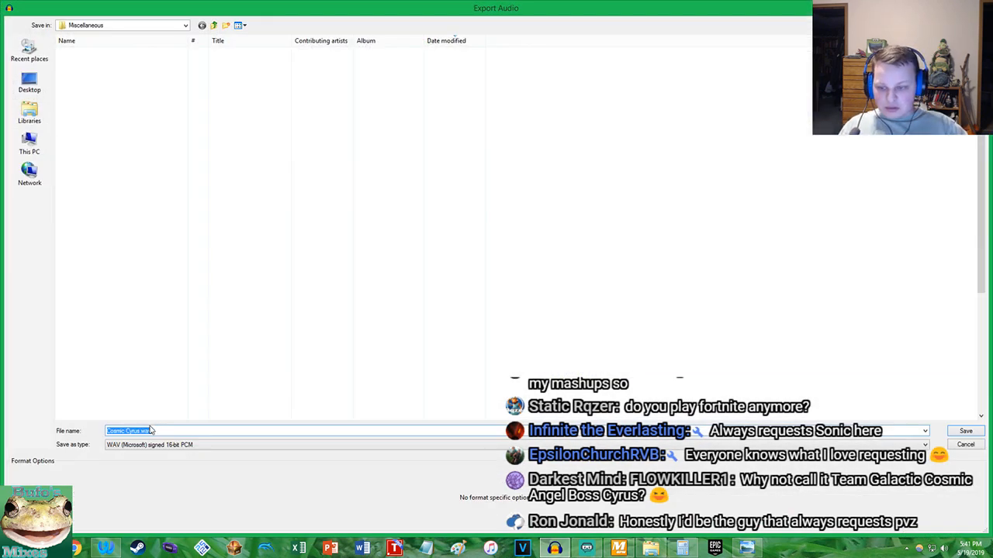
click(127, 431)
key(BackSpace)
click(30, 115)
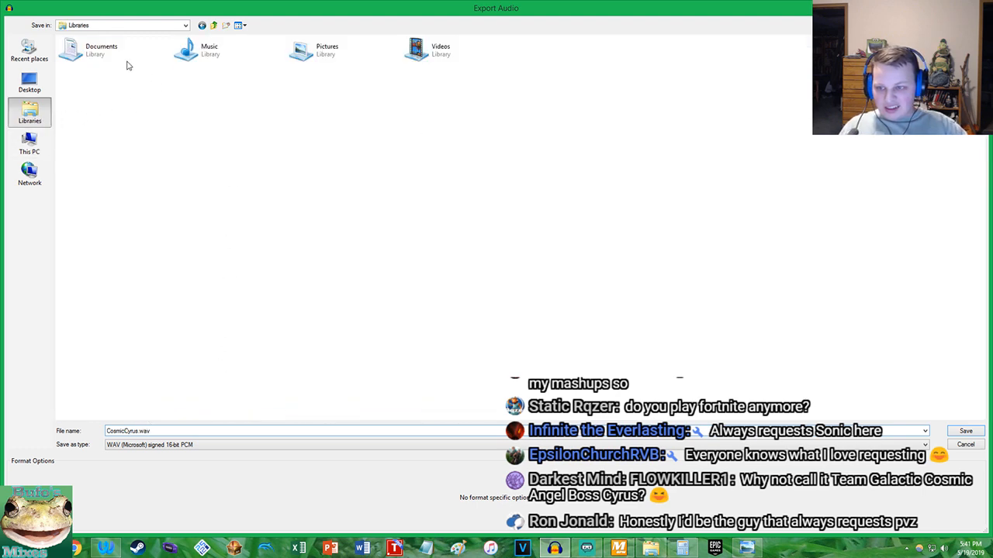
double_click(117, 48)
double_click(169, 81)
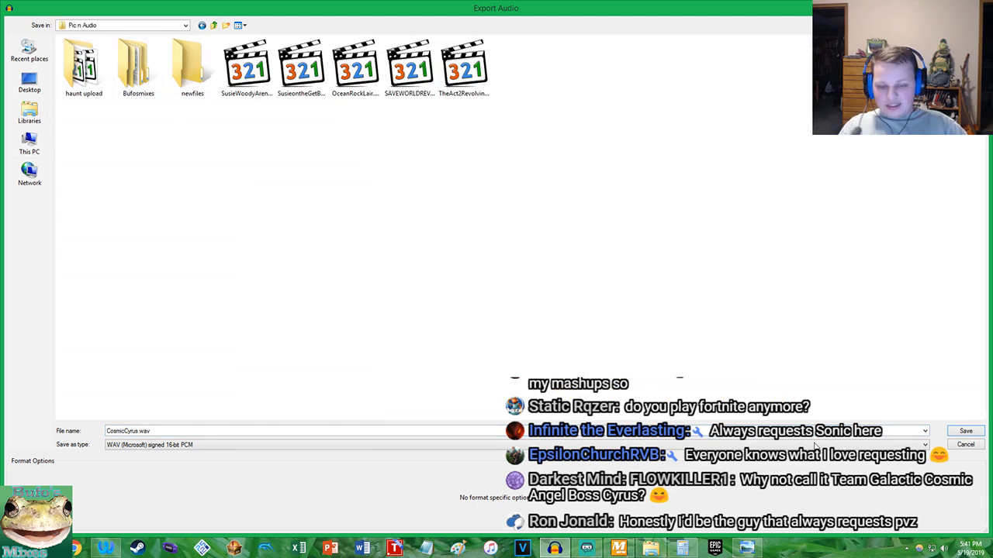
click(963, 432)
click(516, 294)
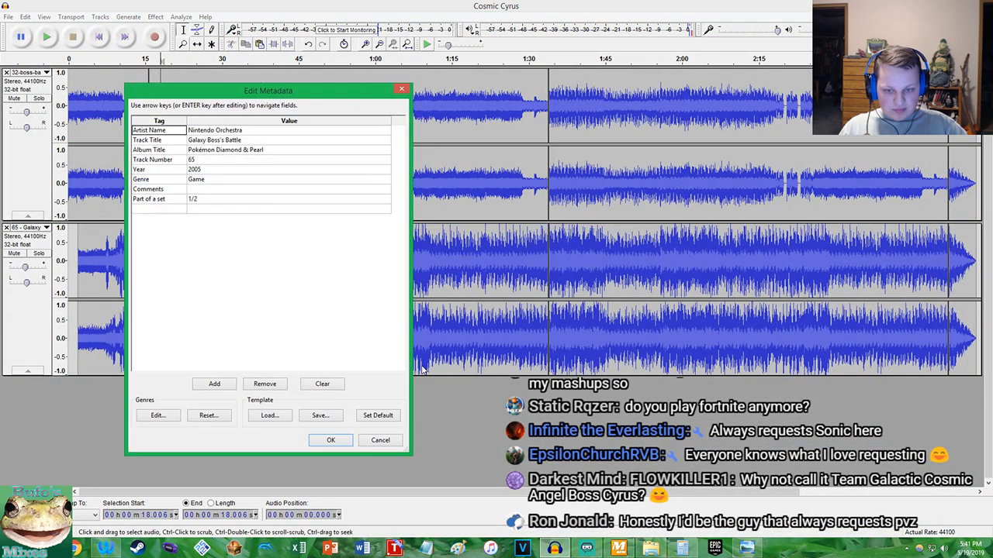
Load the Bufosmixes metadata template for the export and set the Track Number to 880
click(264, 416)
double_click(91, 86)
click(203, 160)
text(880)
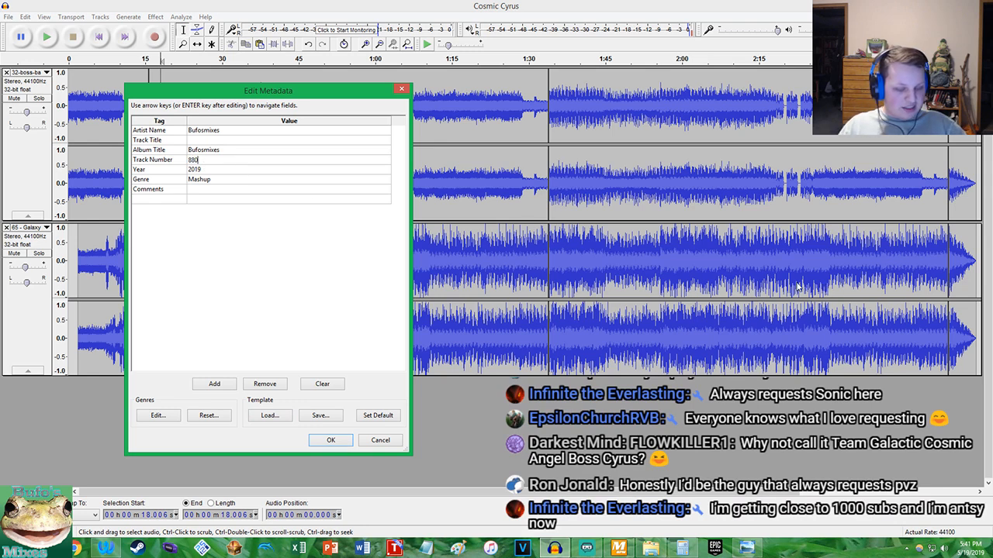
Copy the mashup's title from the other program into the Track Title tag and accept the metadata for the export
click(198, 141)
click(199, 142)
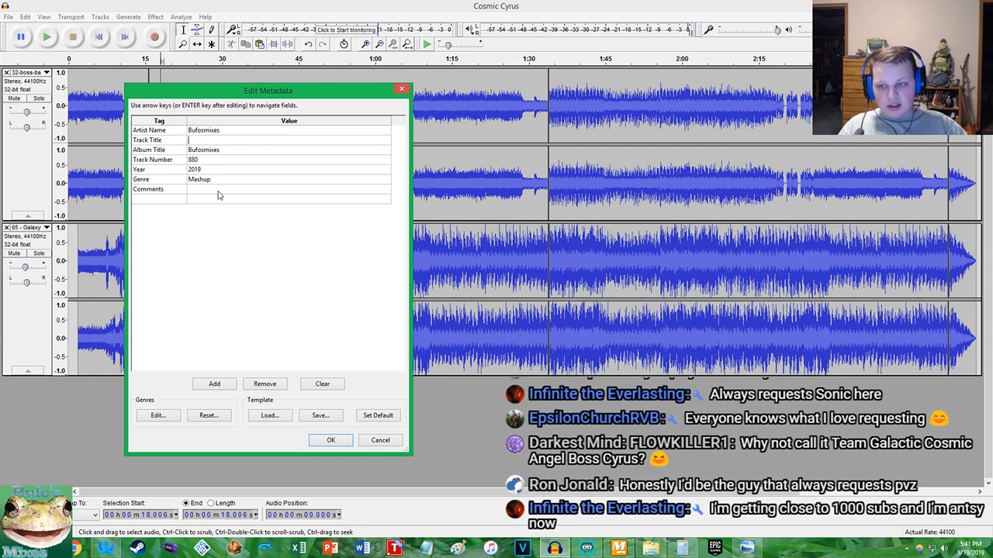
click(103, 550)
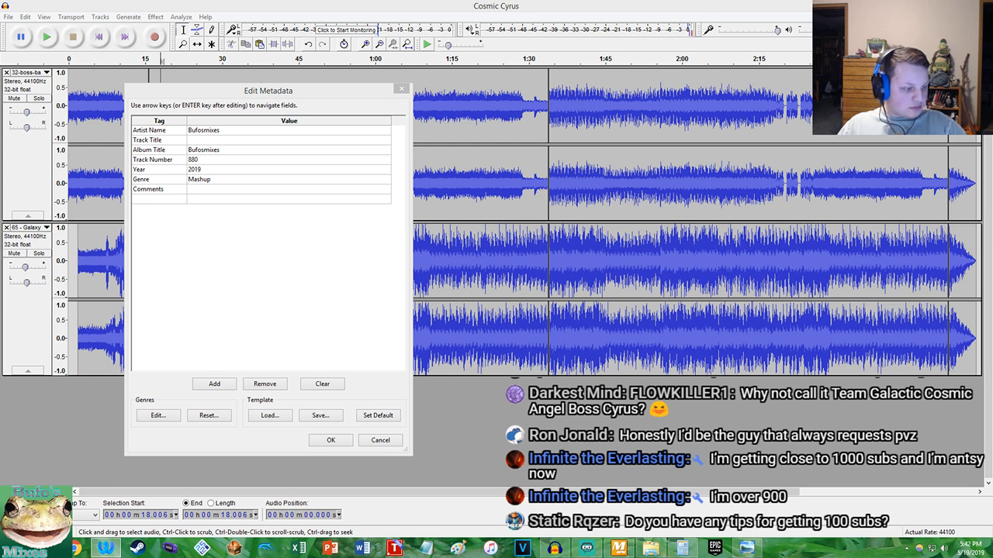
click(216, 142)
text(Cosmic Cyrus)
click(330, 439)
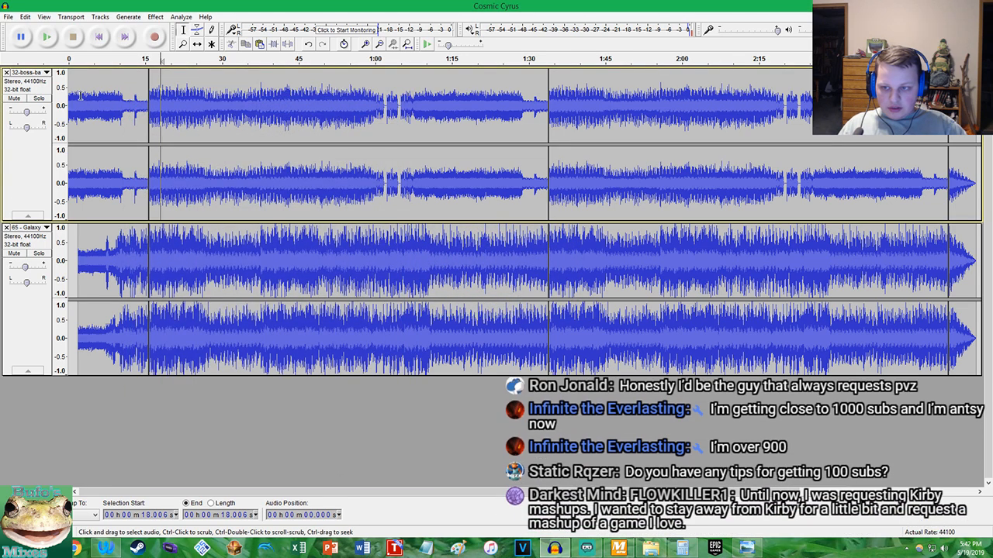
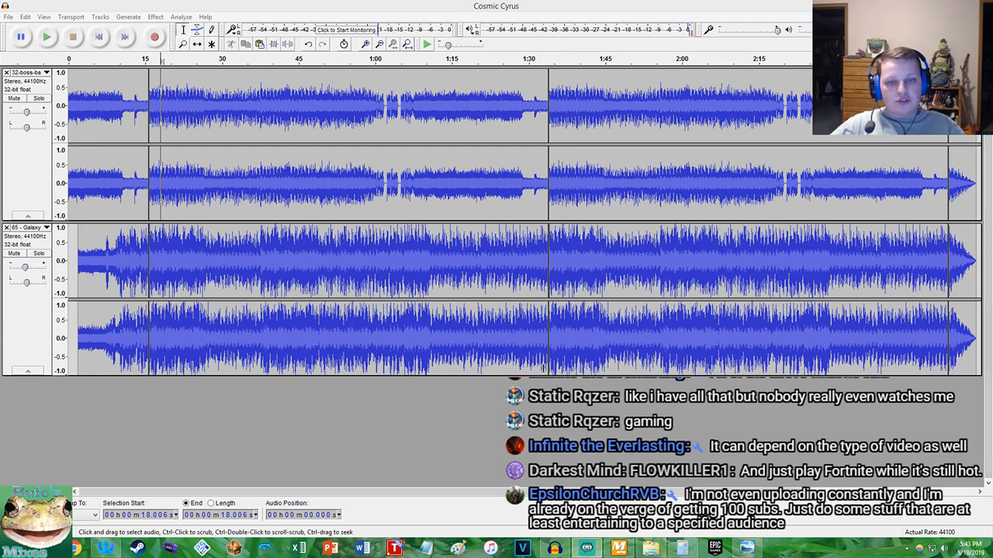
Begin an audio export in MP3 format with the file name Pokemon Sonic Mix- Cosmic Cyrus.mp3
click(441, 5)
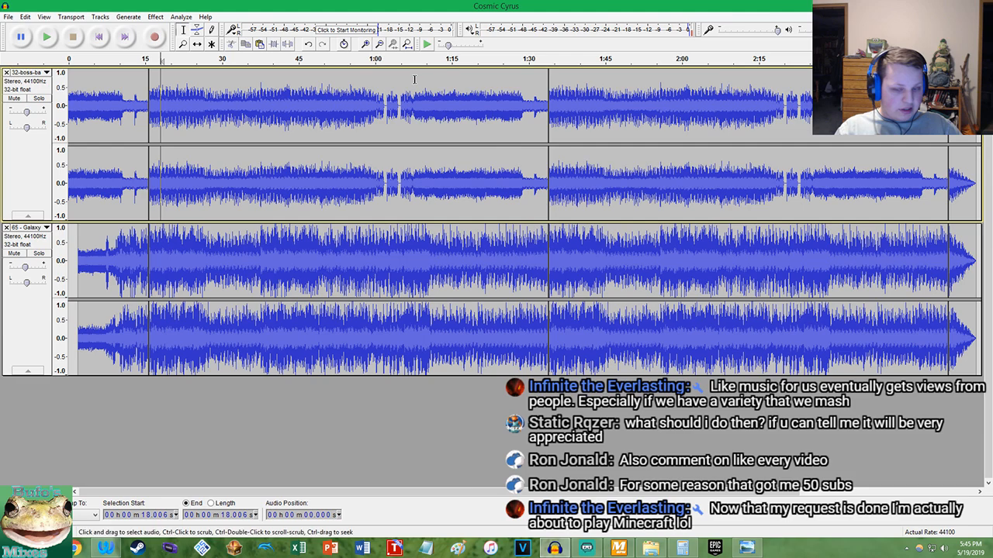
click(7, 17)
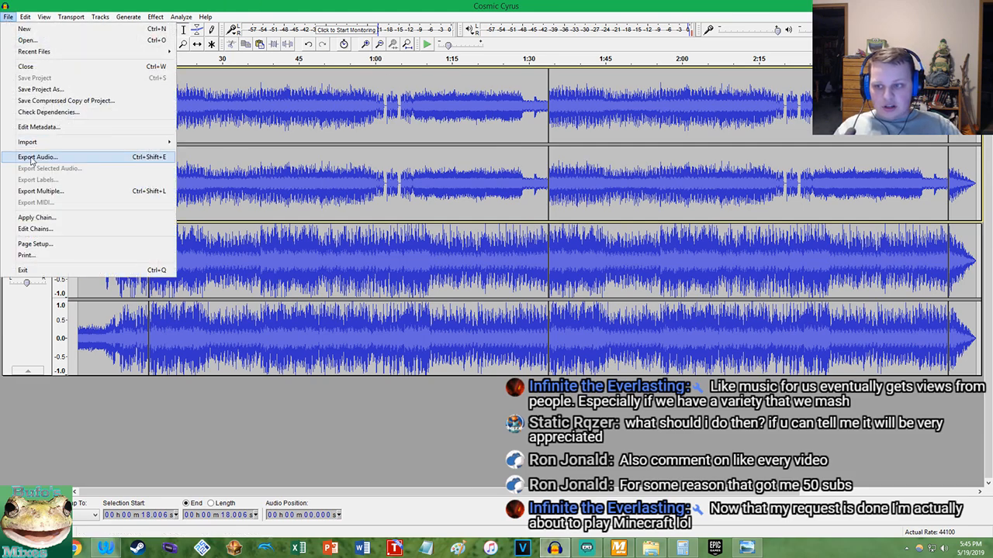
click(38, 156)
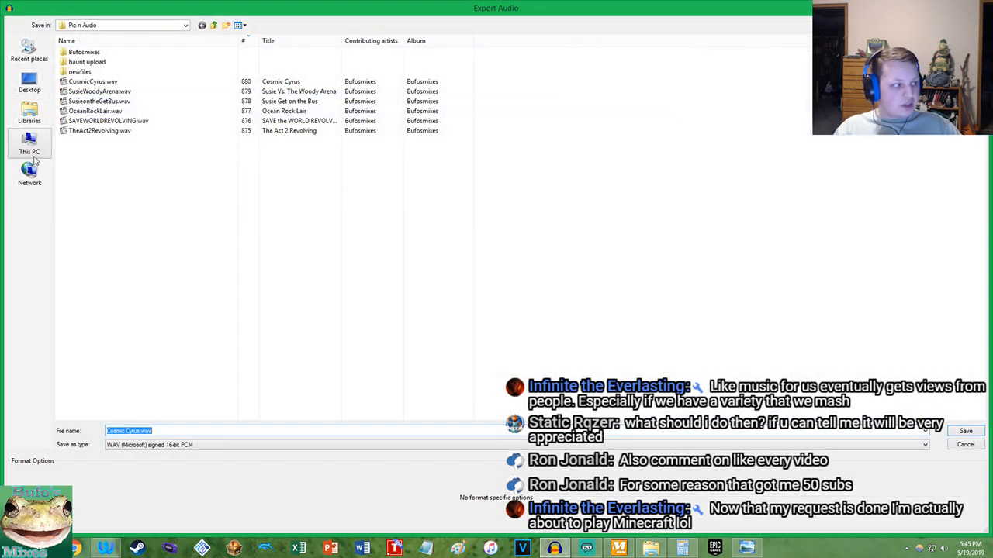
click(151, 445)
click(150, 459)
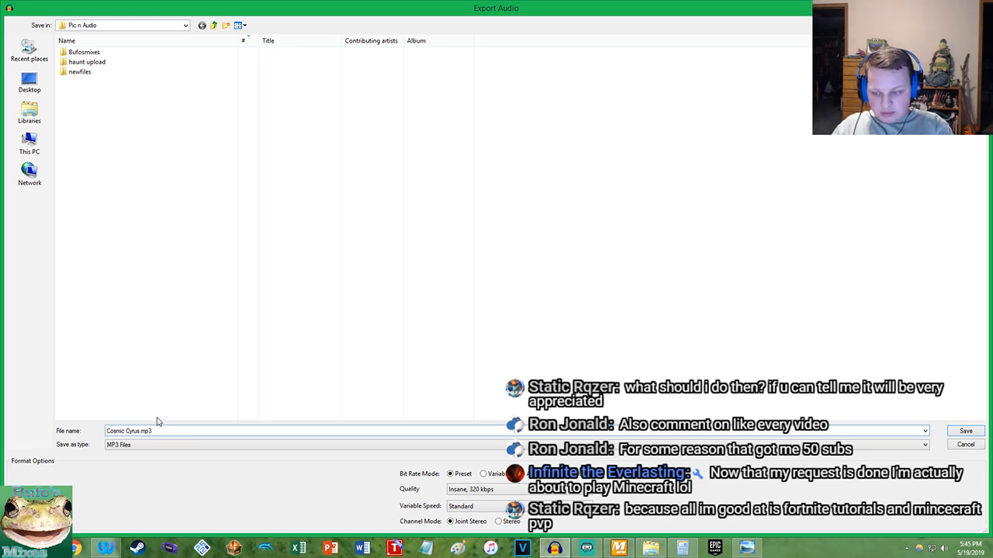
text(Pokemon Song)
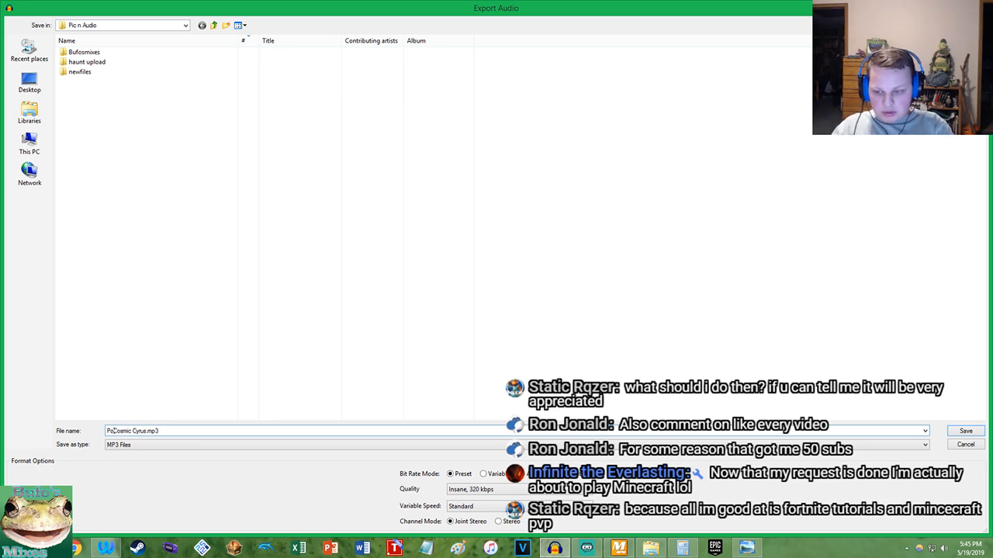
key(BackSpace)
key(BackSpace)
text(ic Mix )
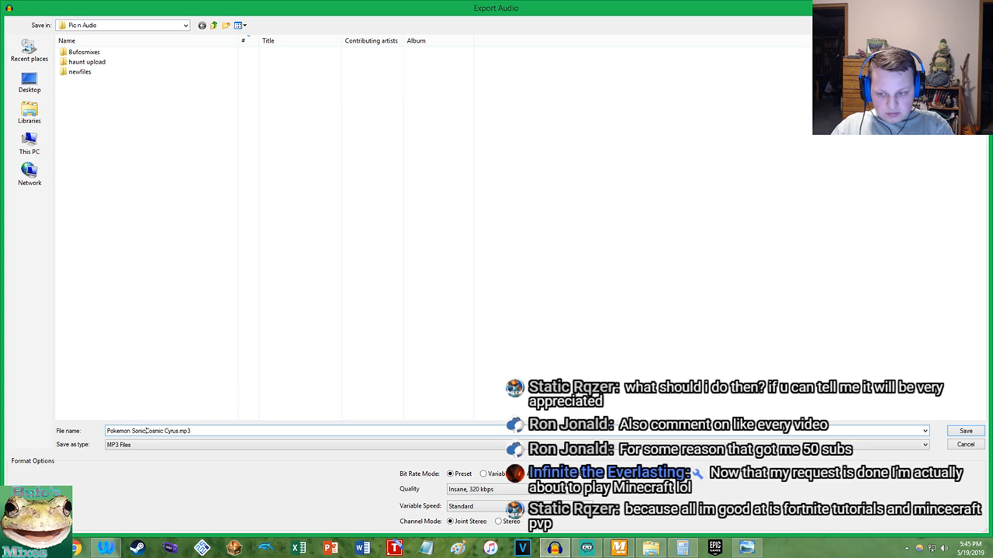
text(-)
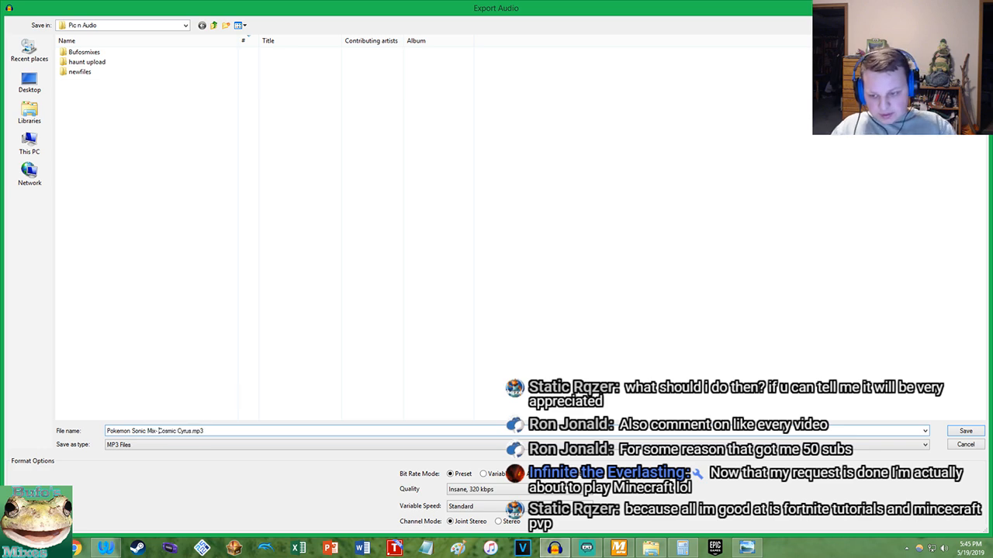
Choose the Bufosmixes Vol 2 folder in the Music library as the export destination
click(34, 112)
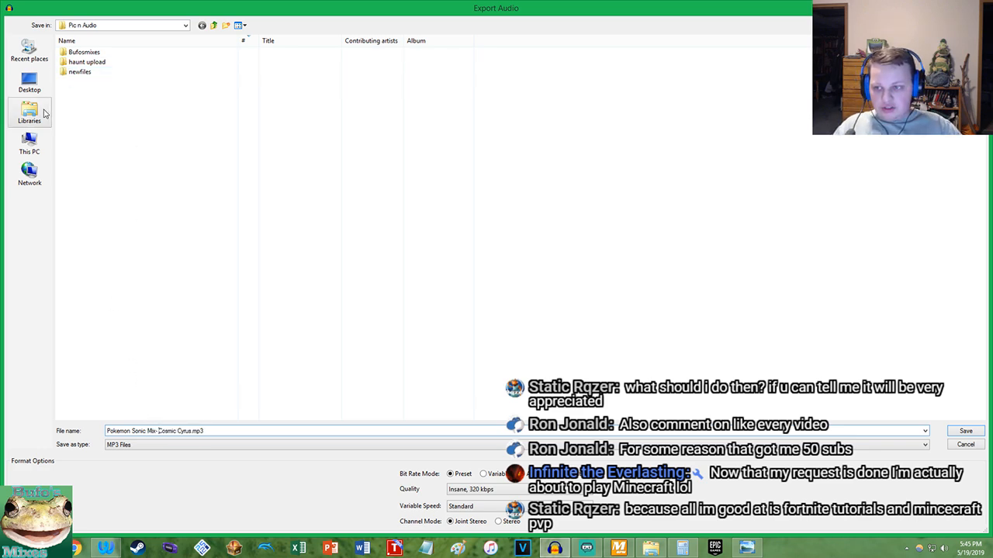
double_click(186, 51)
click(110, 77)
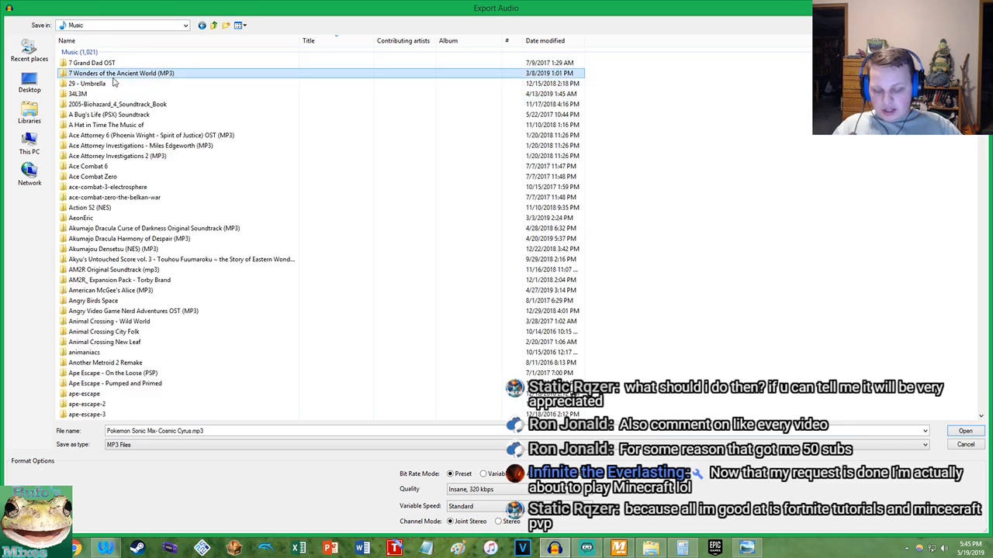
key(b)
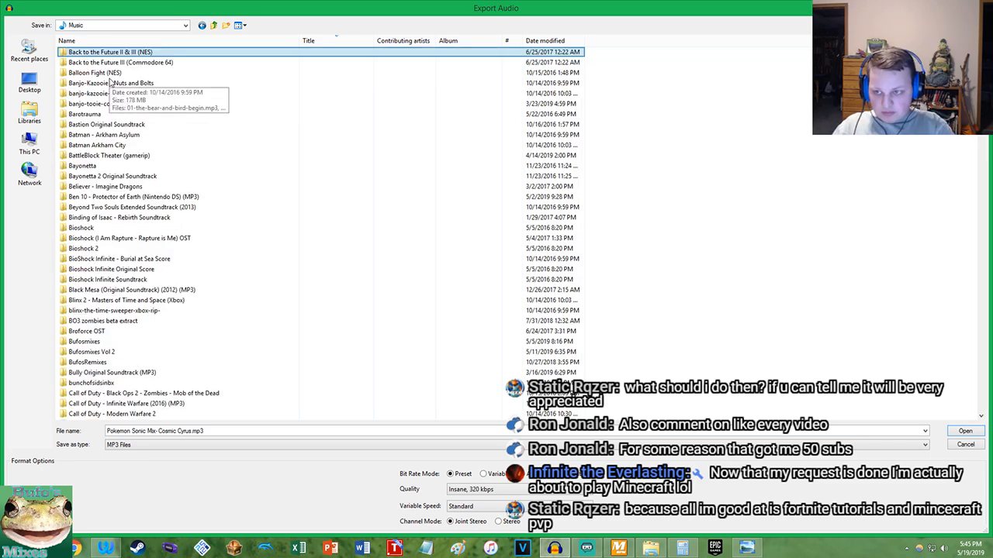
key(b)
key(b)
key(b)
key(b)
key(b)
key(b)
key(b)
key(u)
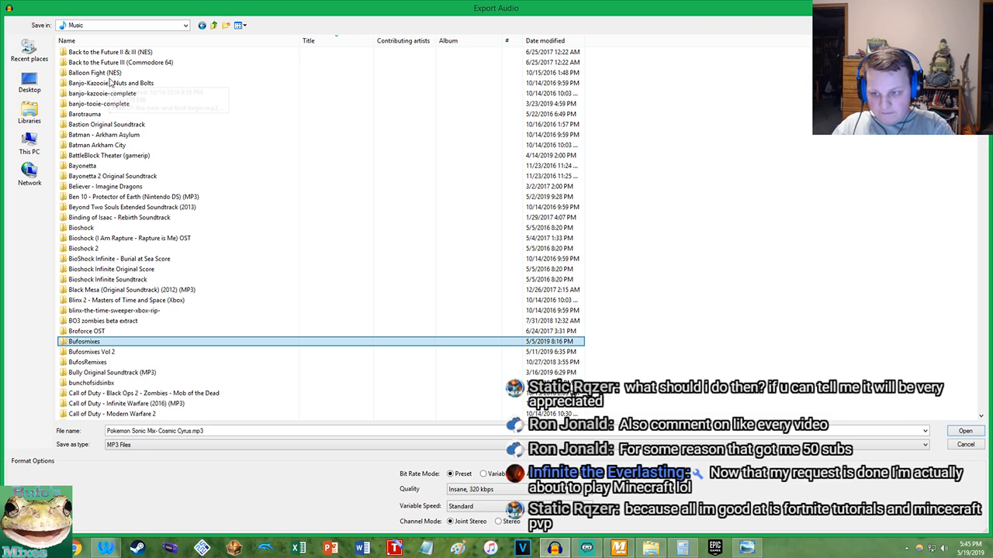
key(Down)
key(Return)
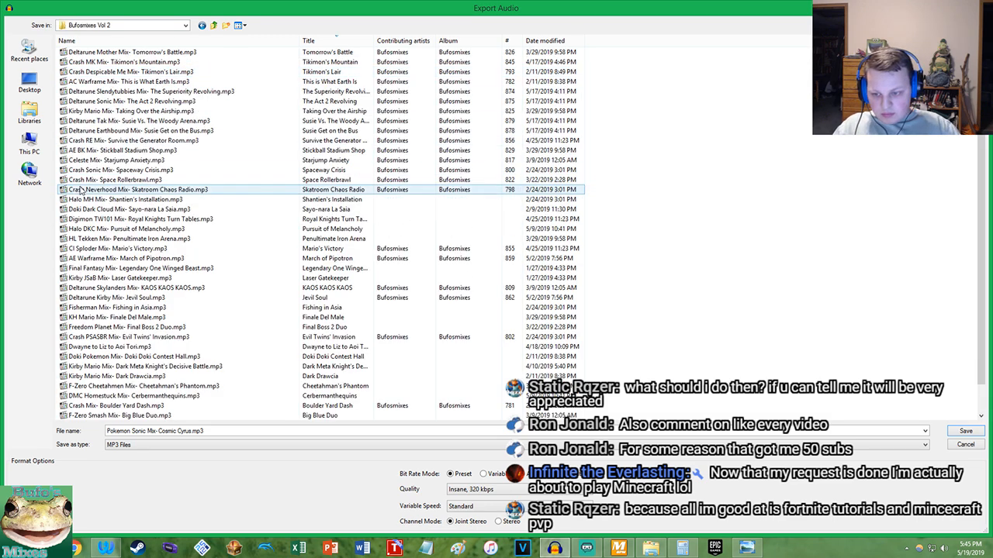
Sort the folder's files by descending track number and save the MP3 export, accepting the stereo mixdown and the metadata
click(509, 41)
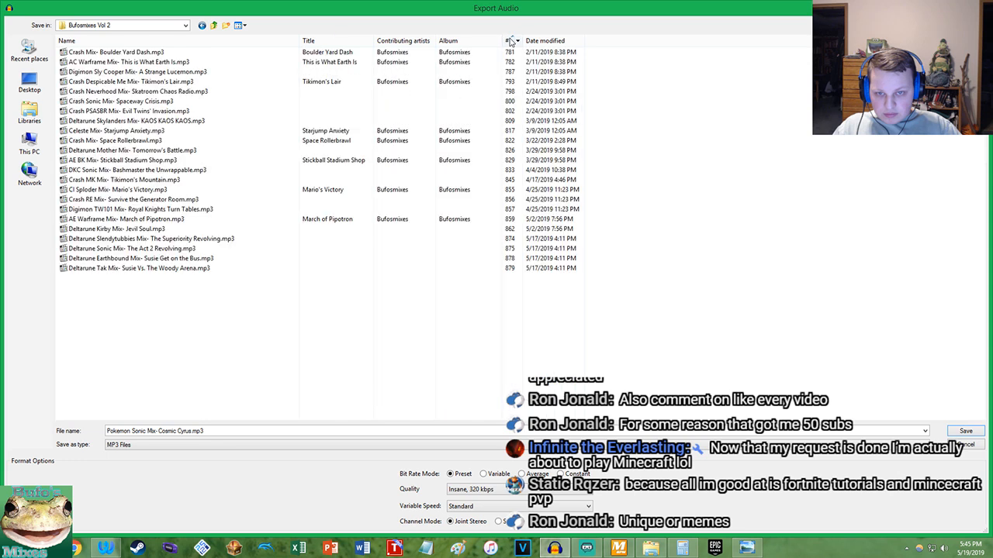
click(509, 41)
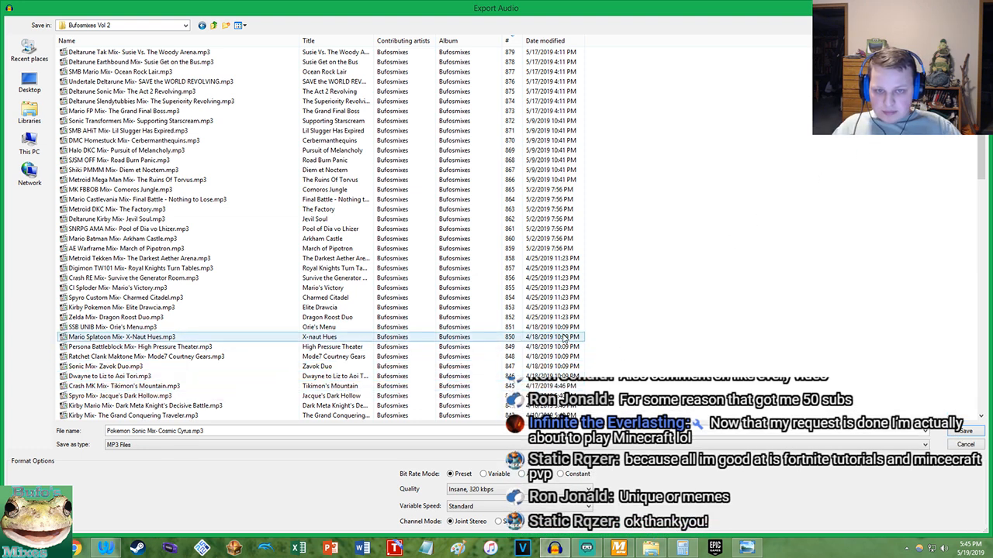
click(965, 432)
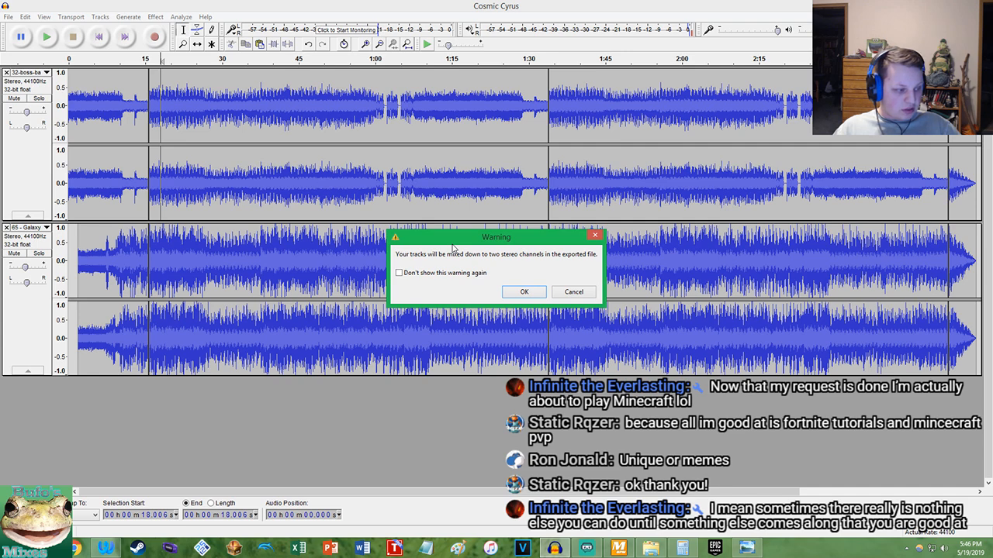
click(524, 294)
click(327, 440)
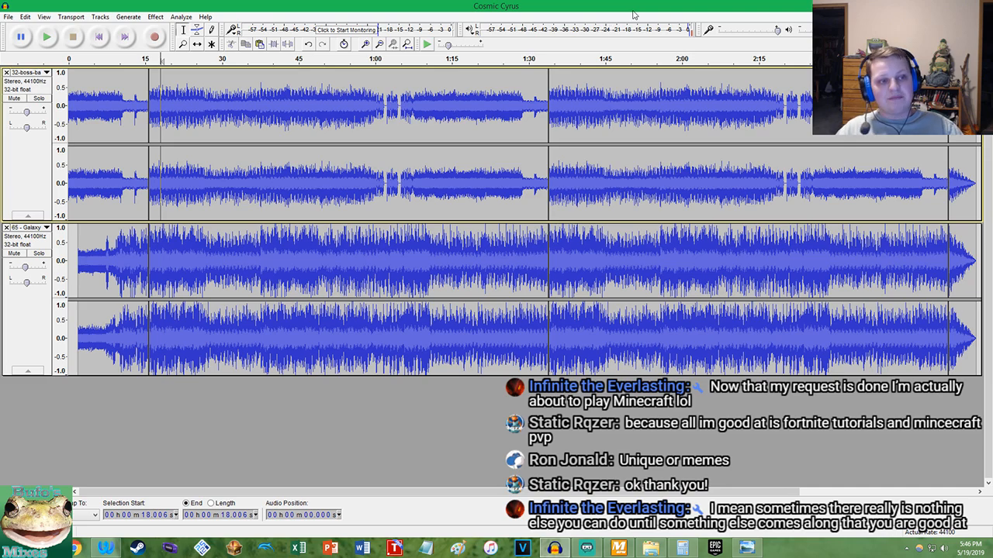
Close the Cosmic Cyrus project and bring up an empty Audacity window
click(978, 4)
click(552, 547)
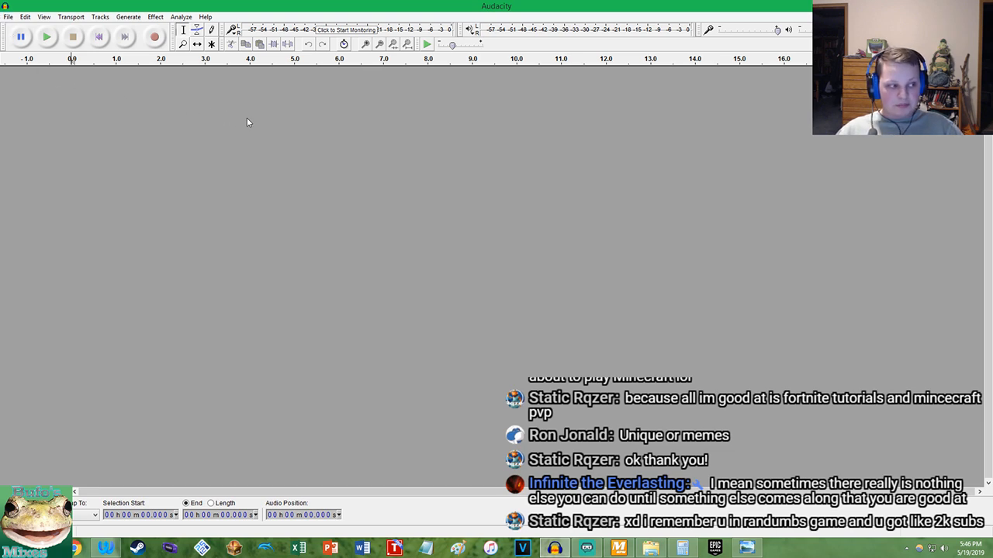
click(106, 545)
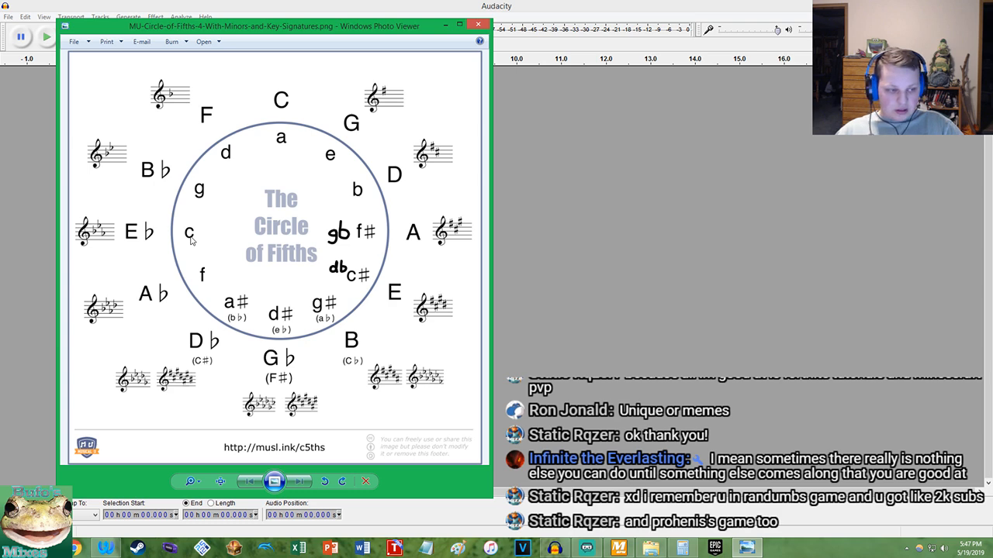
Reopen the recent Cosmic Cyrus project and consult the Circle of Fifths image before returning to the project
right_click(553, 548)
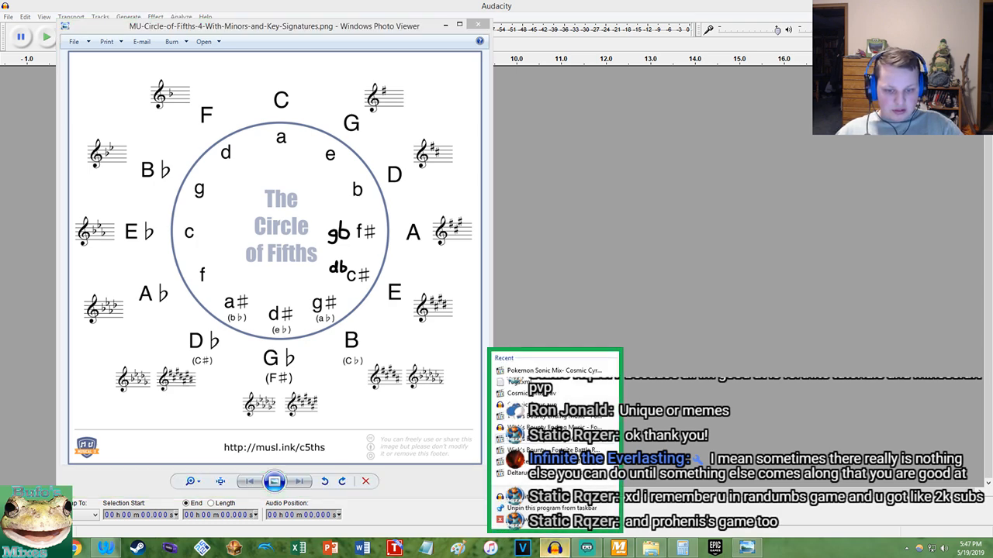
click(521, 395)
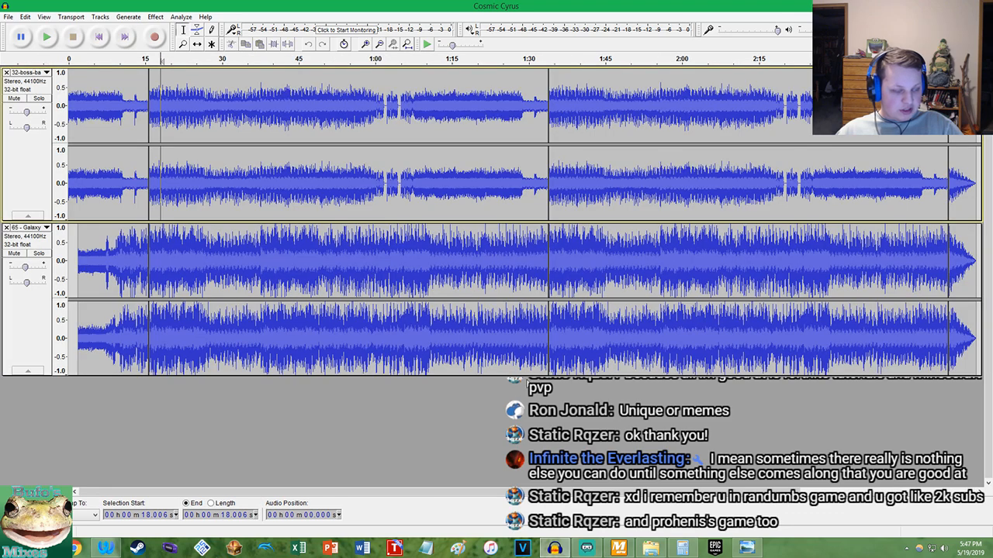
click(759, 549)
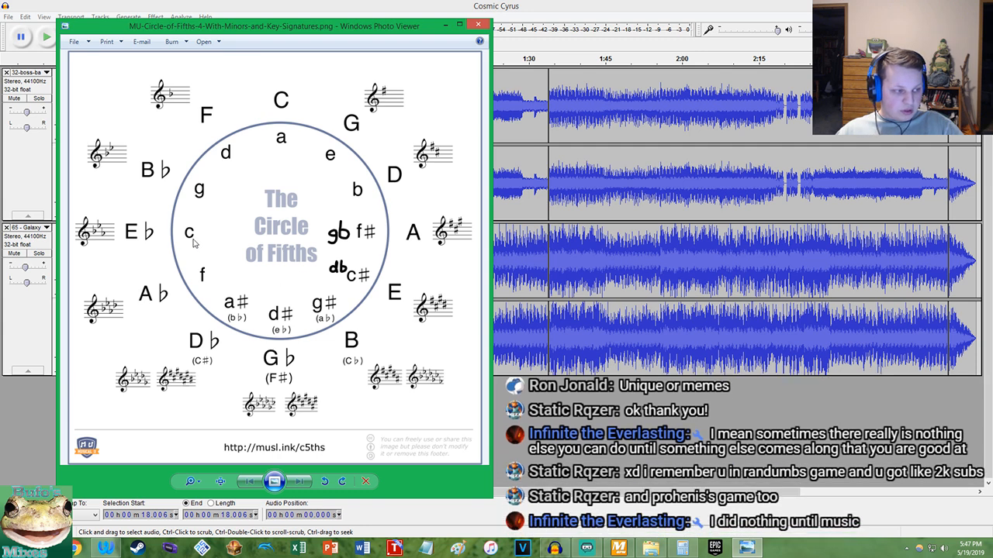
click(207, 4)
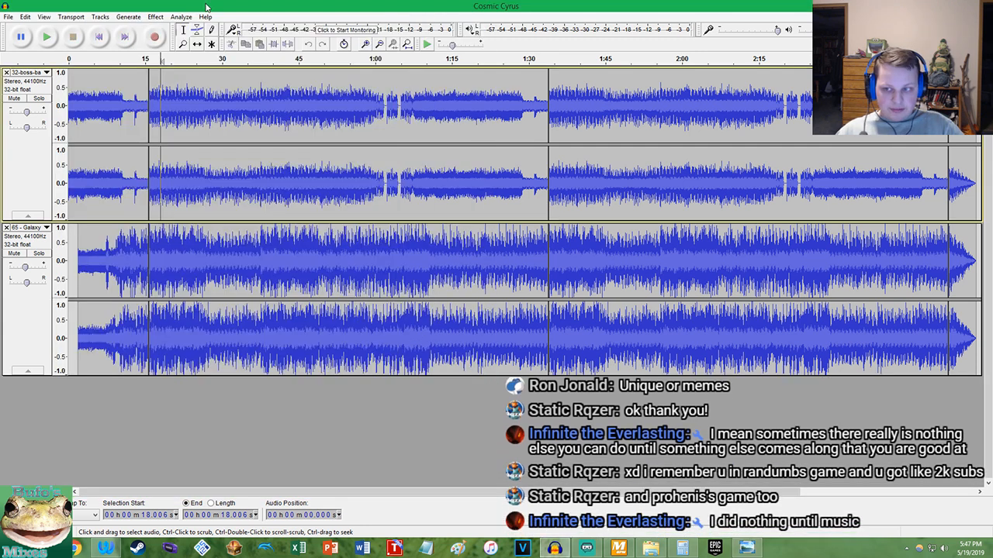
Try to lower the pitch of the entire boss track by 1 semitone with Change Pitch
click(181, 102)
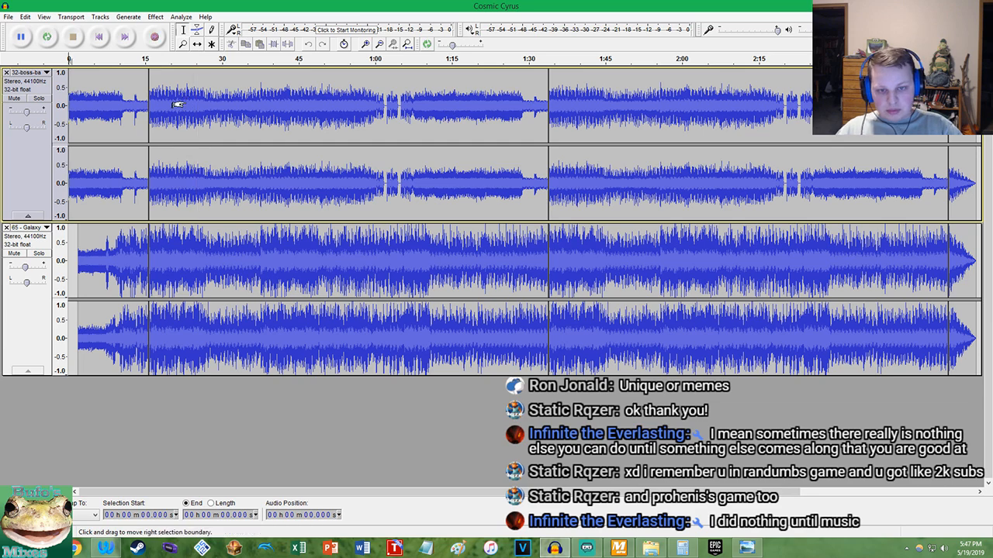
double_click(185, 101)
click(155, 16)
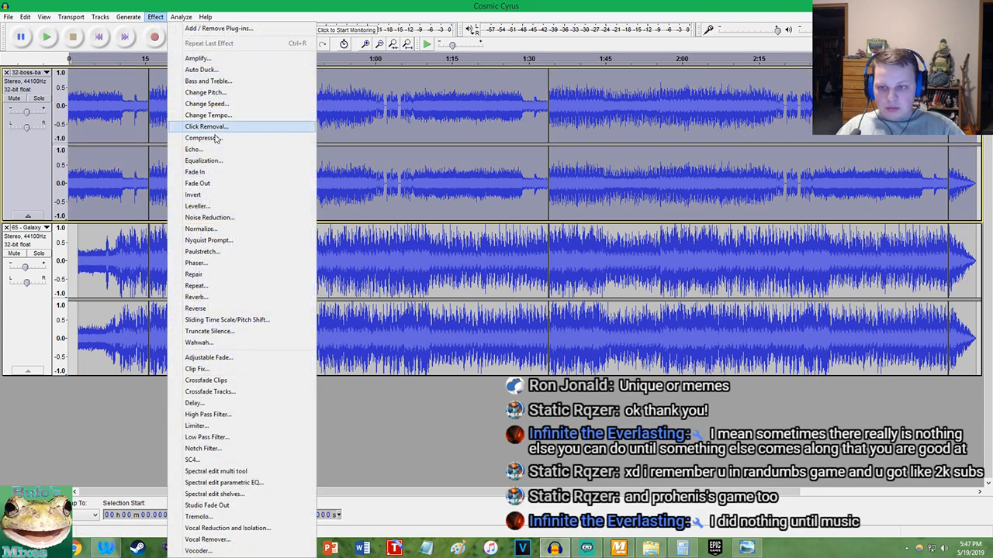
click(203, 92)
drag(532, 254, 422, 257)
text(-1)
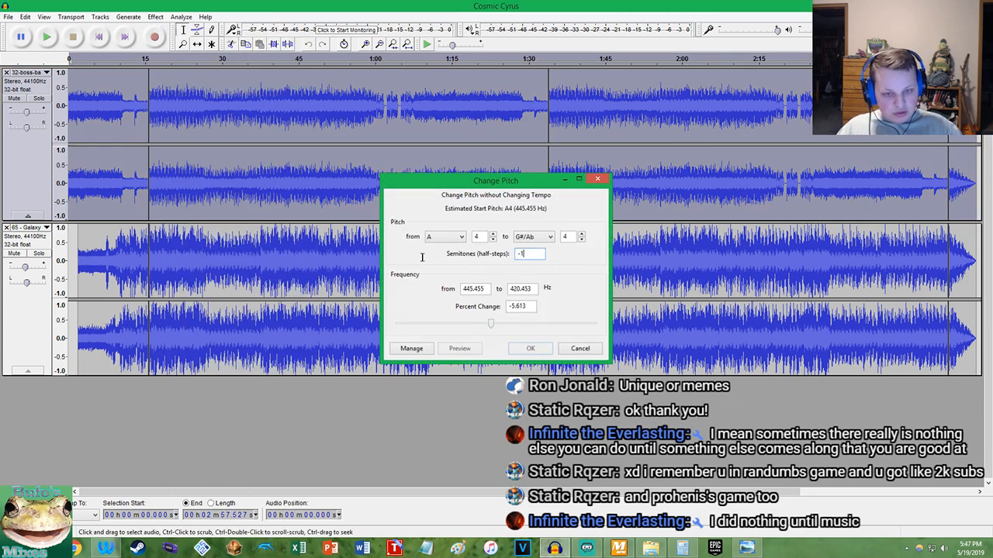
key(Return)
Play the mashup from the start, soloing the boss track on and off to compare its pitch with the Galaxy track
click(98, 37)
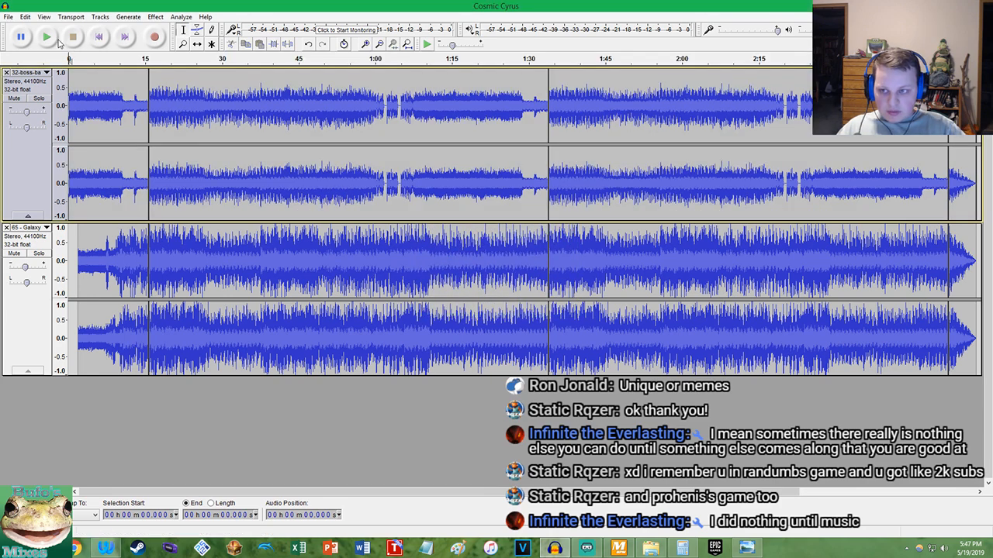
click(47, 37)
click(142, 194)
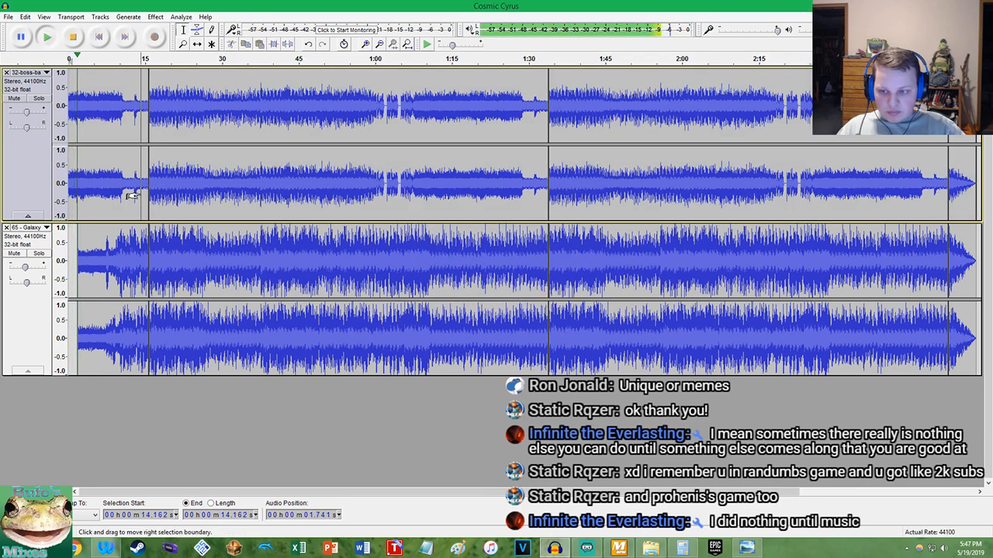
click(37, 100)
click(37, 99)
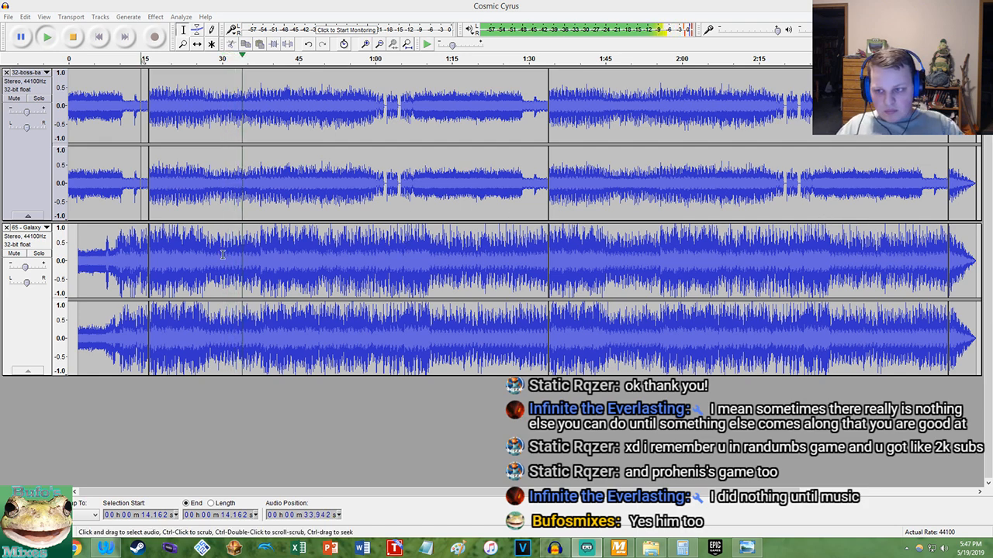
click(37, 98)
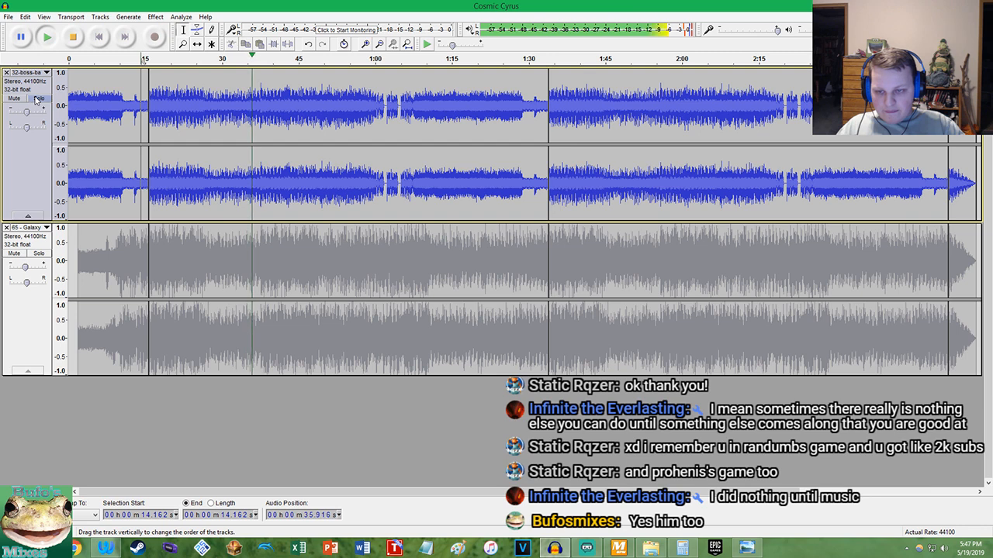
click(37, 99)
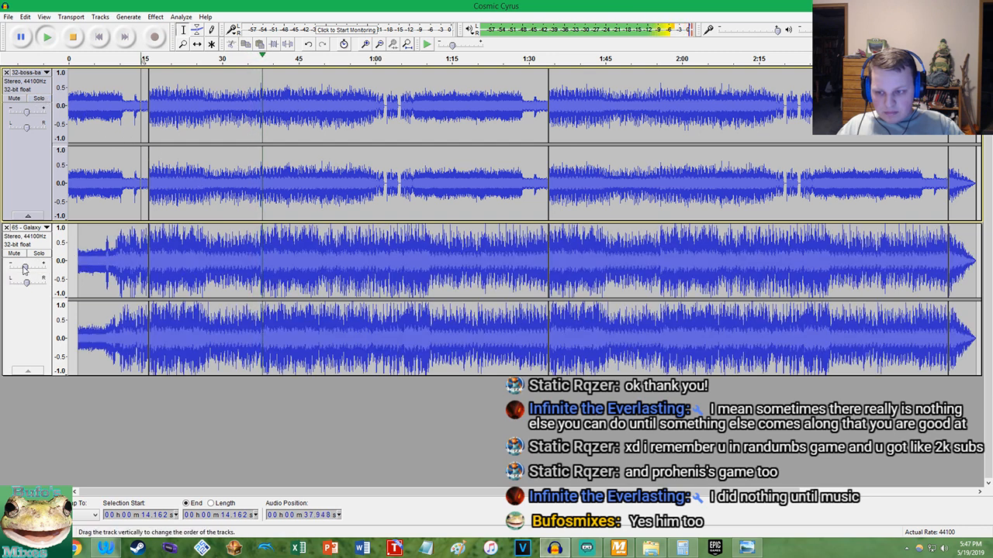
click(39, 98)
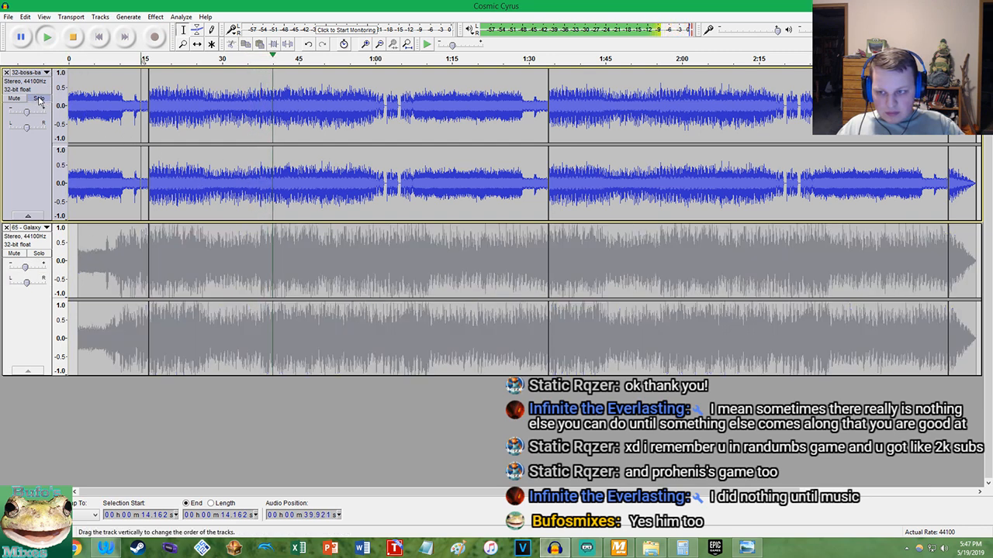
click(39, 99)
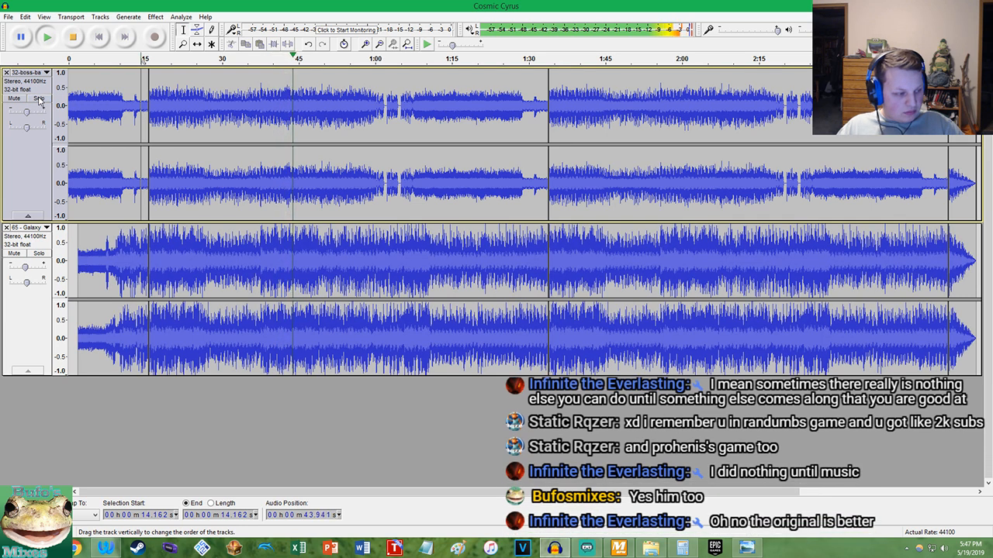
click(67, 37)
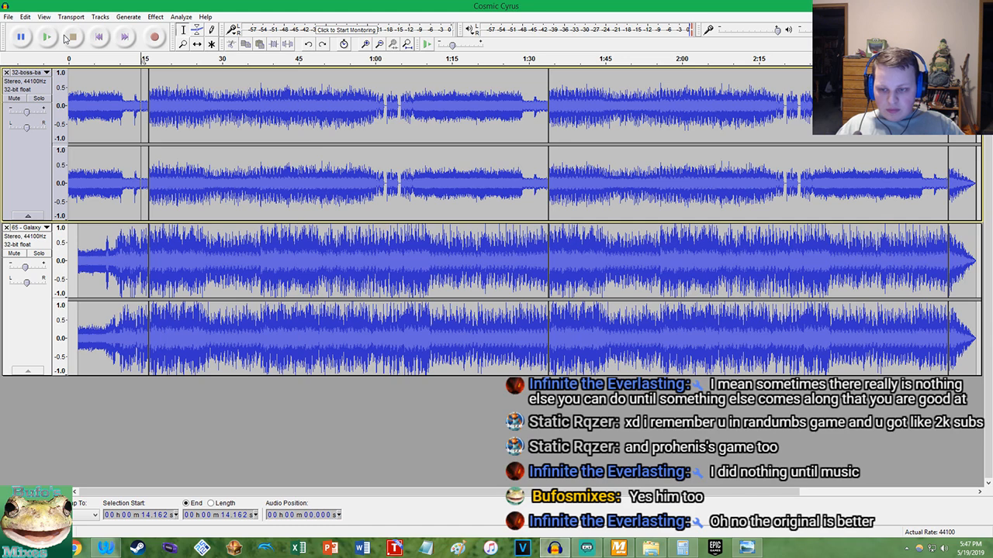
Undo the pitch change on the boss track and clear the selection
click(31, 16)
click(31, 29)
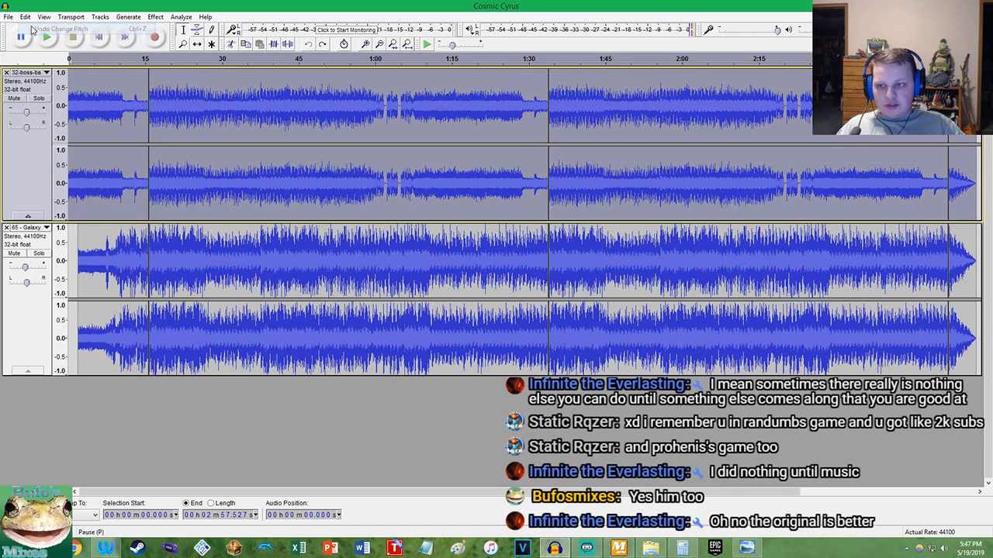
click(121, 112)
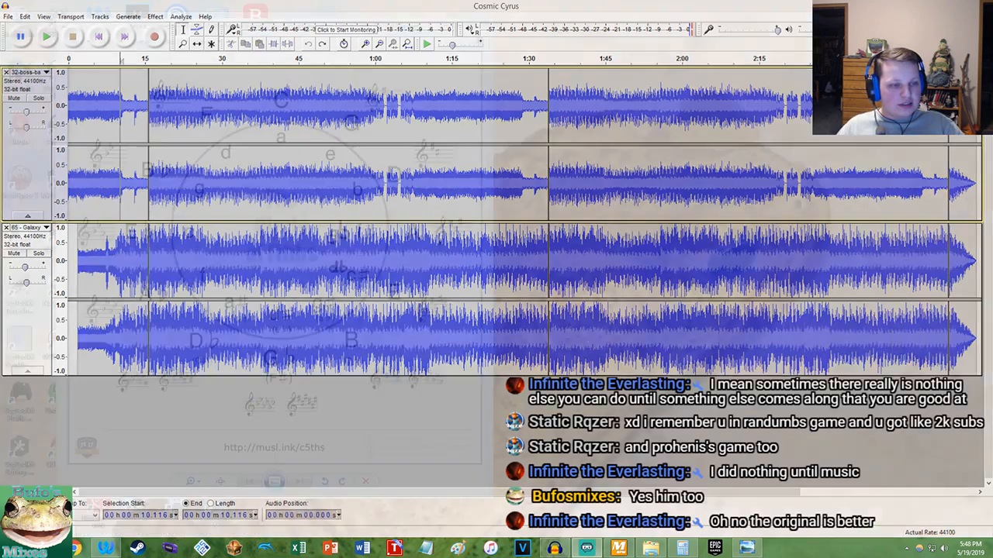
Leave the Cosmic Cyrus project for an empty Audacity project and bring up MixMeister BPM Analyzer
click(552, 547)
click(553, 549)
click(555, 549)
click(563, 553)
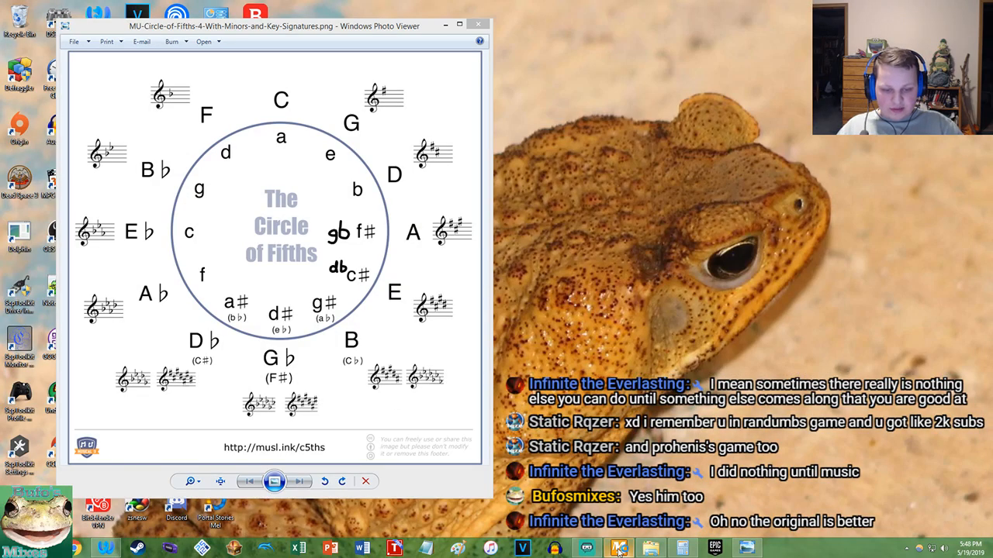
click(618, 549)
drag(204, 230, 114, 145)
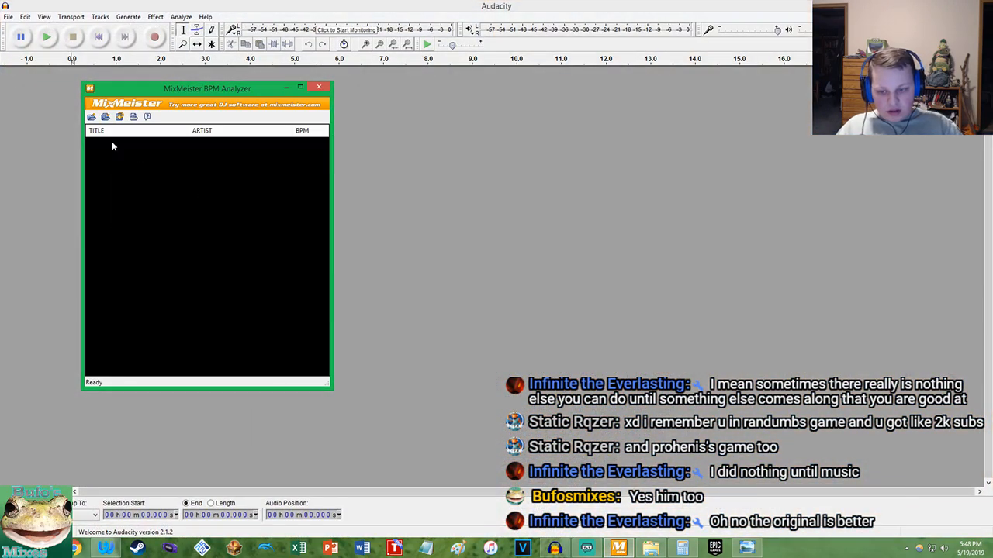
click(135, 549)
mouse_move(130, 553)
click(189, 458)
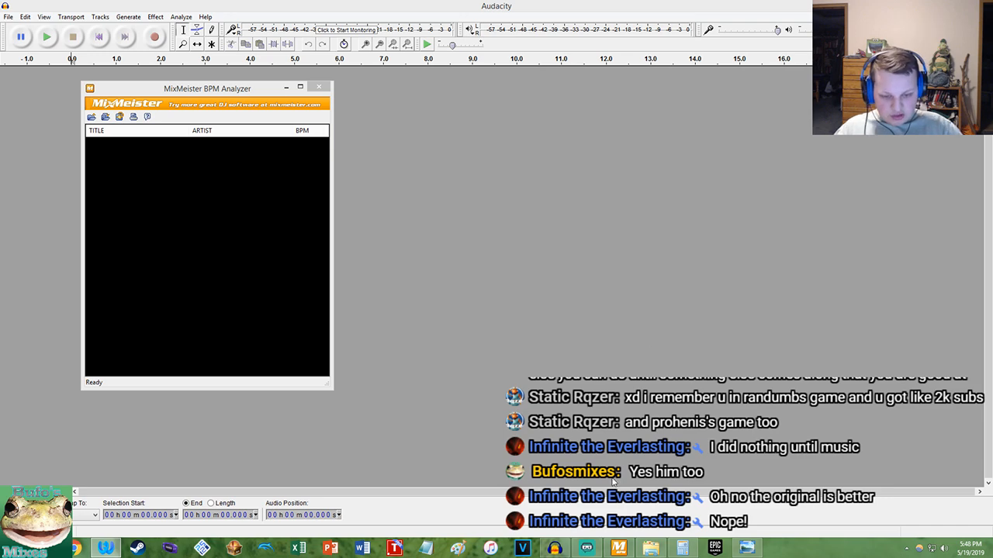
click(587, 550)
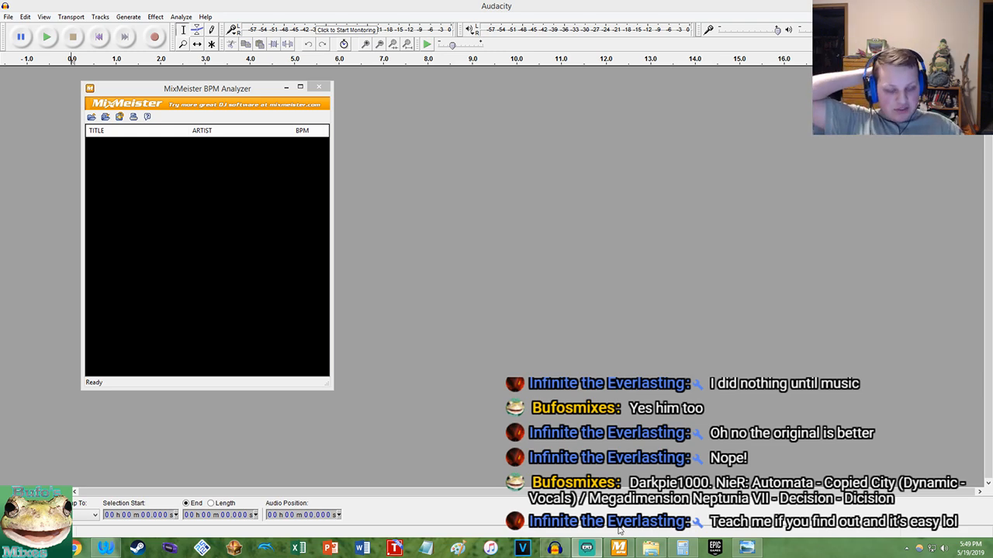
Analyze the BPM of Copied City (Dynamic - Vocals) and DICISION in MixMeister, and import both tracks into the empty Audacity project
click(746, 549)
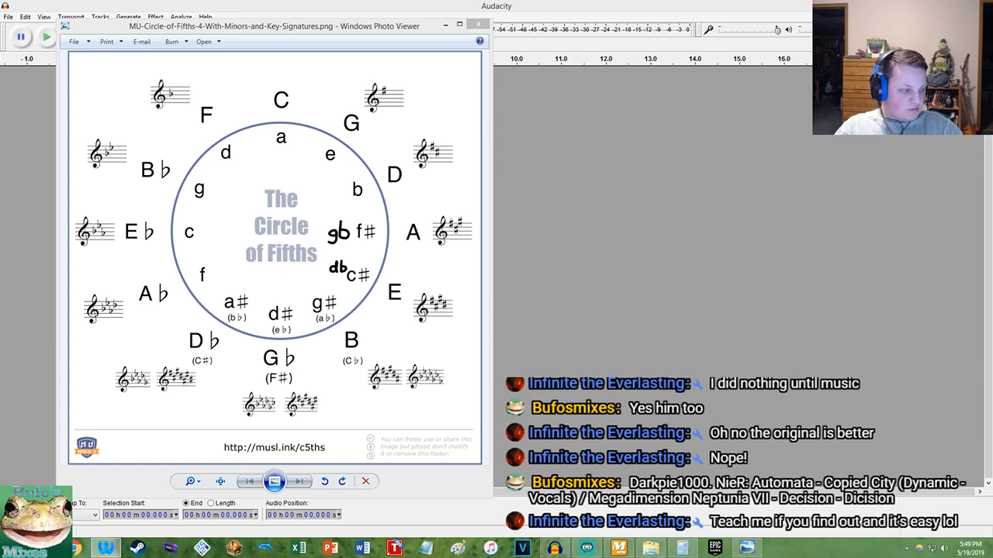
click(587, 549)
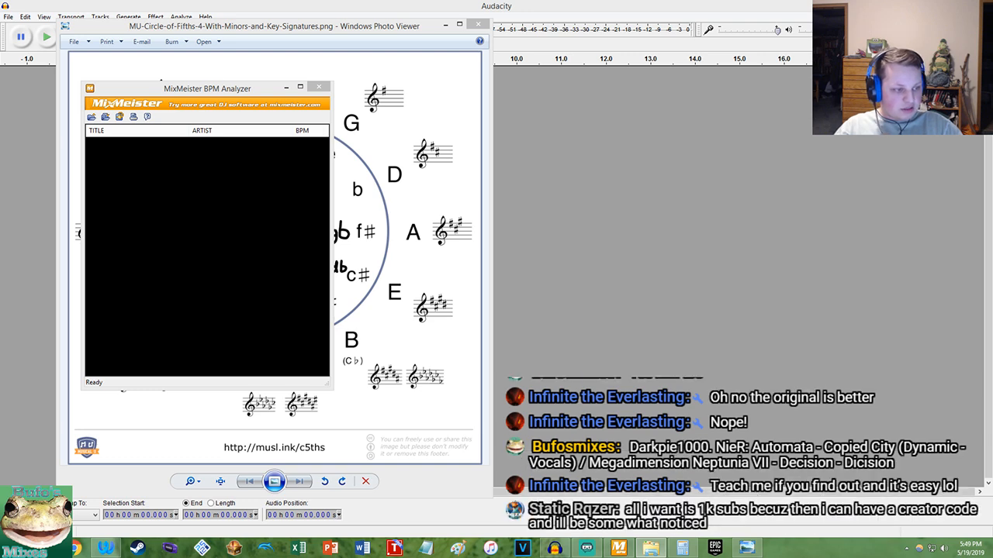
drag(621, 233, 288, 249)
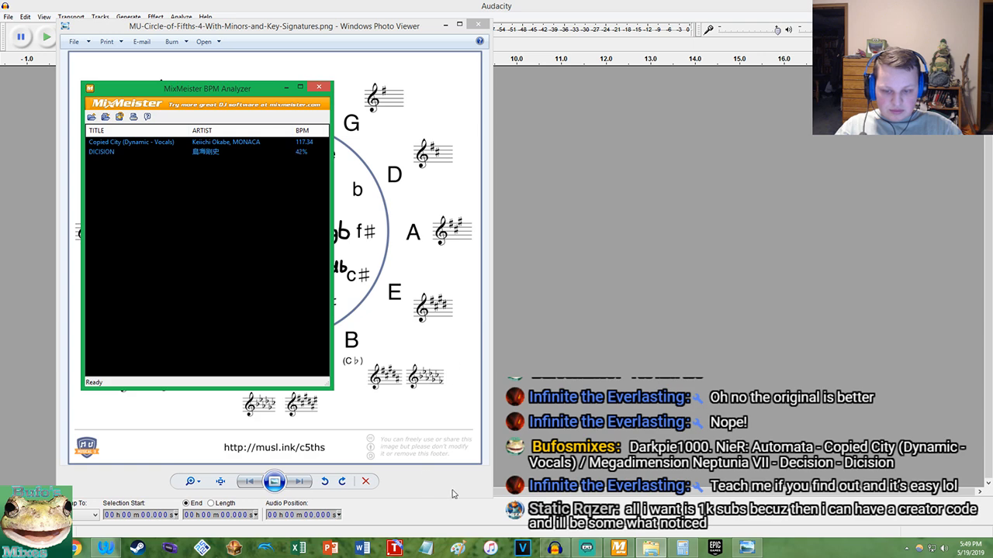
drag(992, 310, 756, 254)
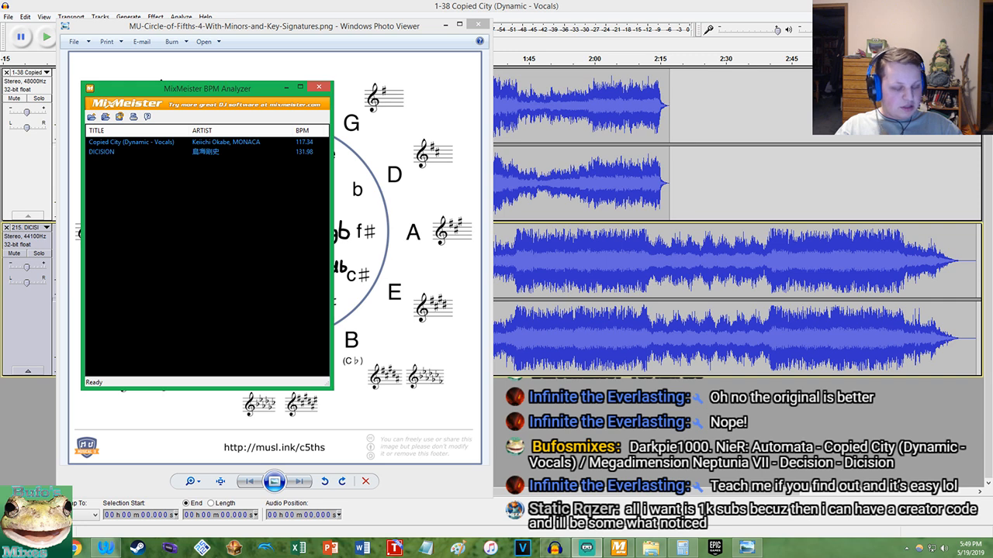
Clear the MixMeister and Circle of Fifths windows away and bring the Audacity project to the front
drag(137, 90, 129, 68)
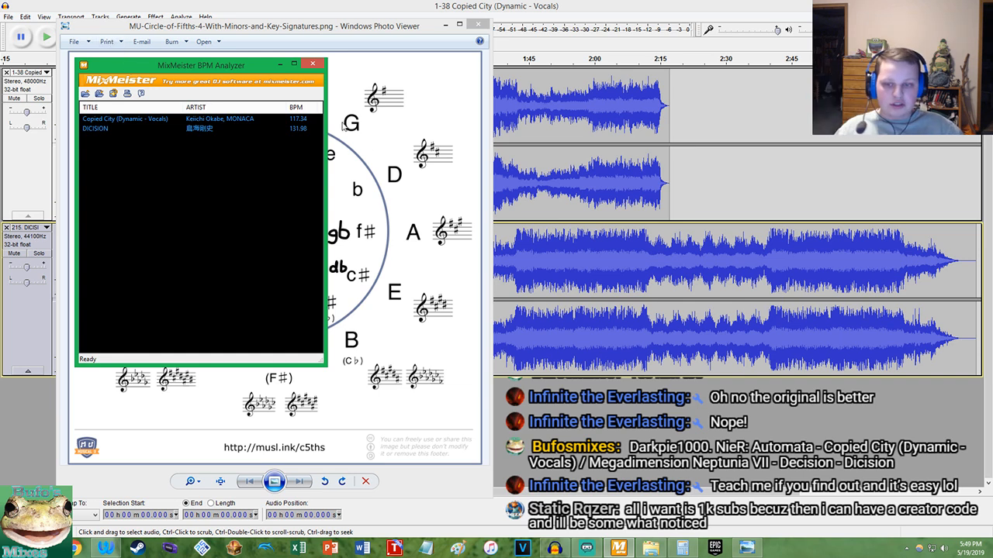
click(321, 31)
mouse_move(437, 35)
mouse_down()
mouse_move(695, 54)
mouse_move(422, 42)
mouse_up()
click(514, 5)
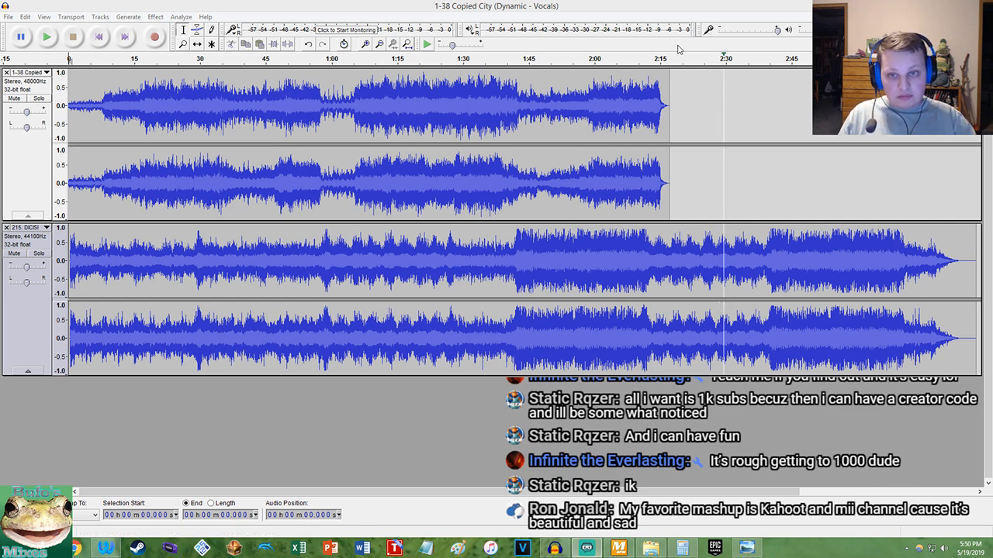
click(252, 24)
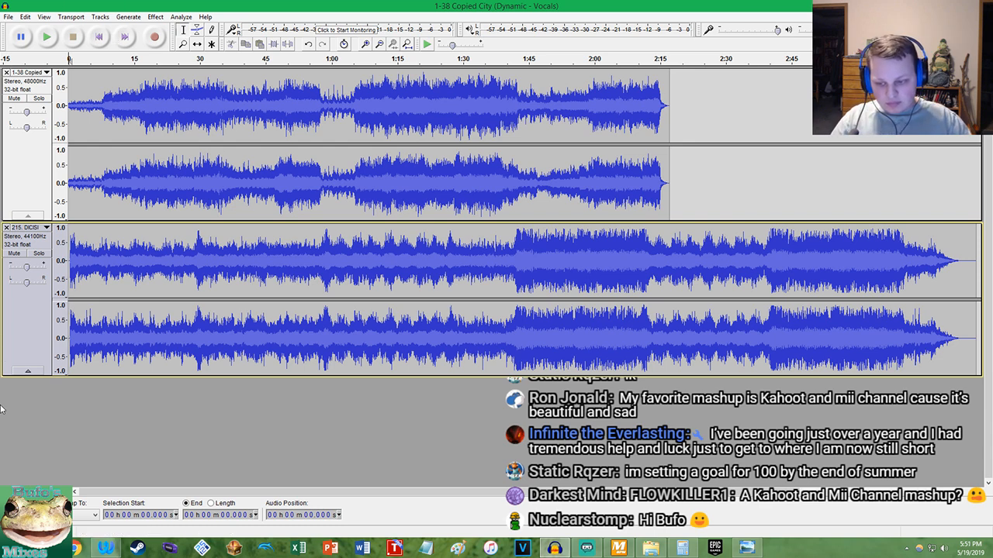
click(104, 550)
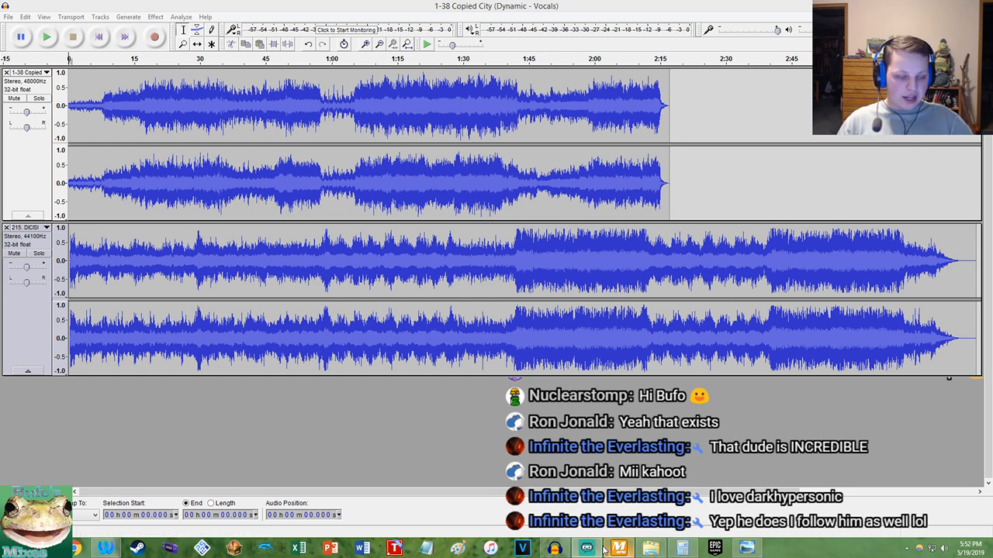
mouse_move(605, 547)
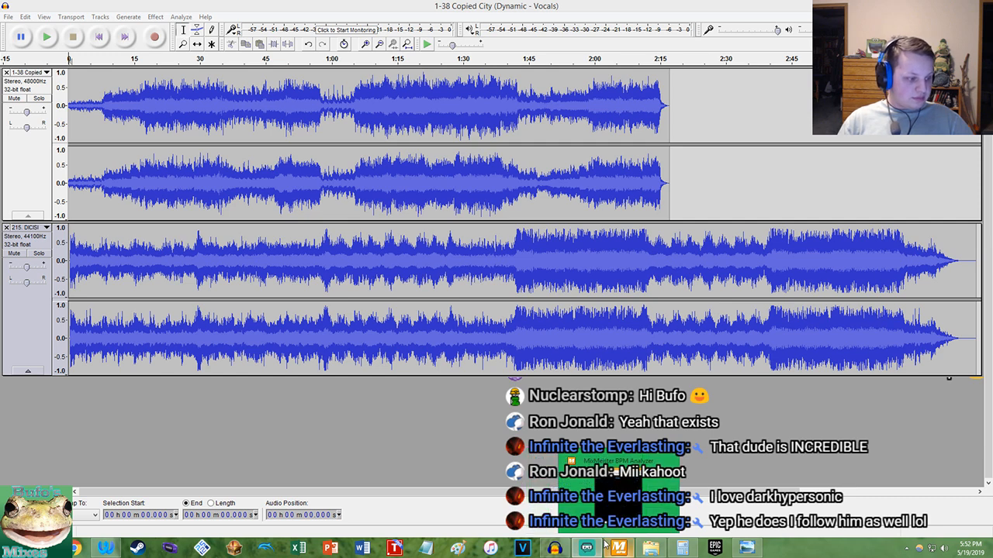
click(271, 3)
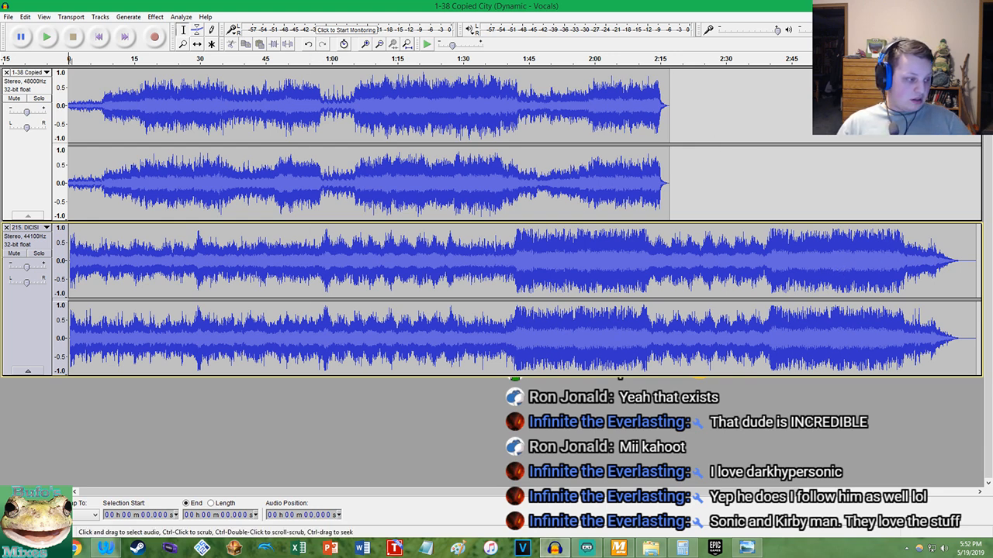
key(alt+Tab)
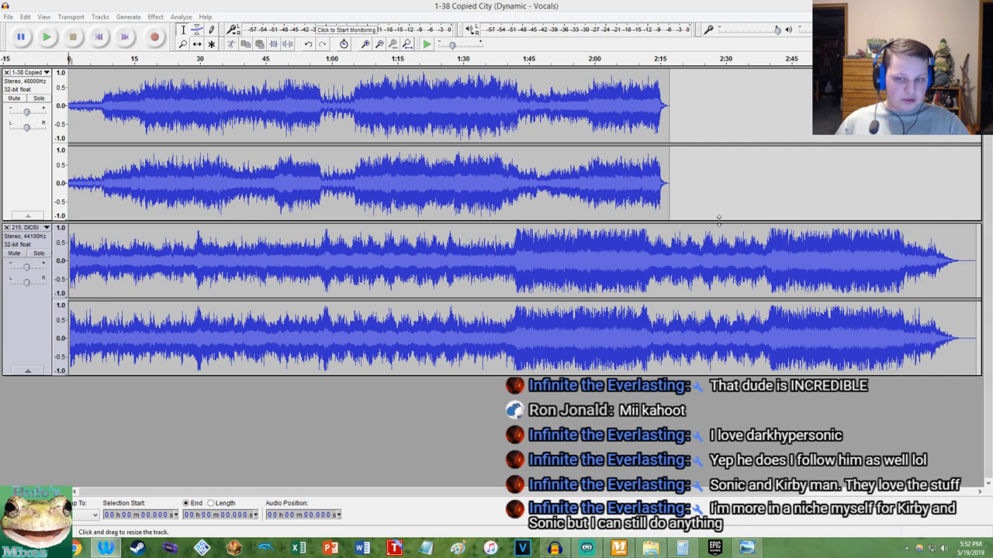
Move the DICISION track above the Copied City track and mute Copied City
drag(8, 316, 22, 128)
click(105, 548)
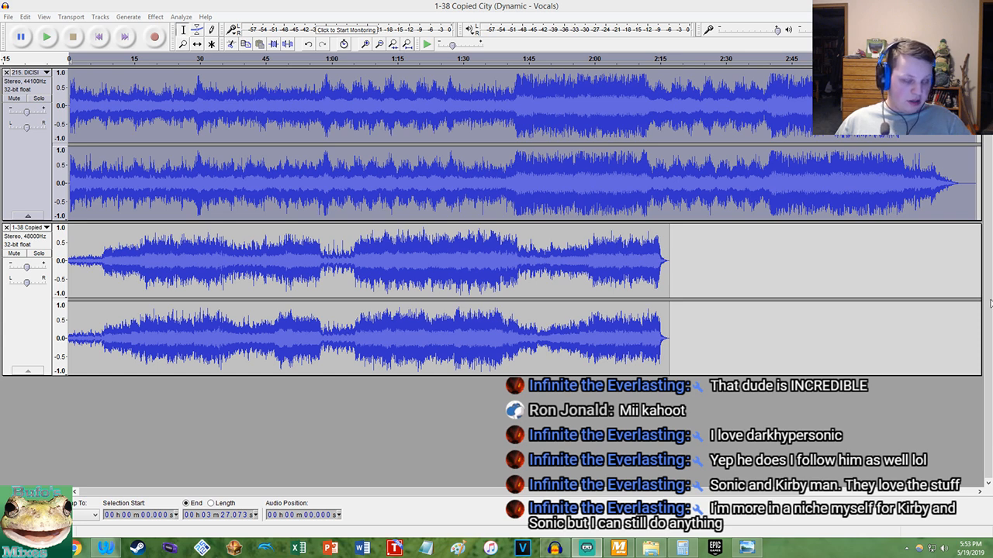
click(172, 17)
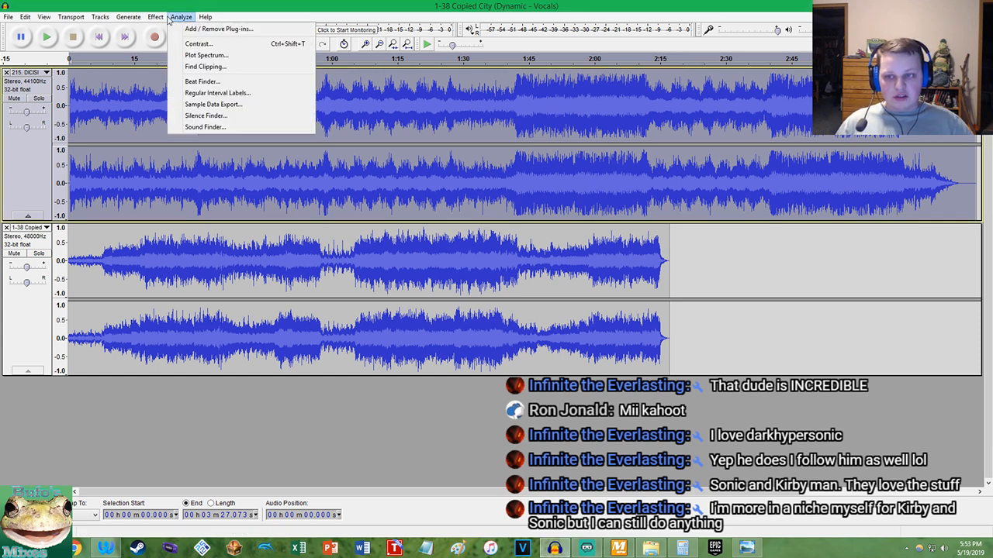
click(14, 253)
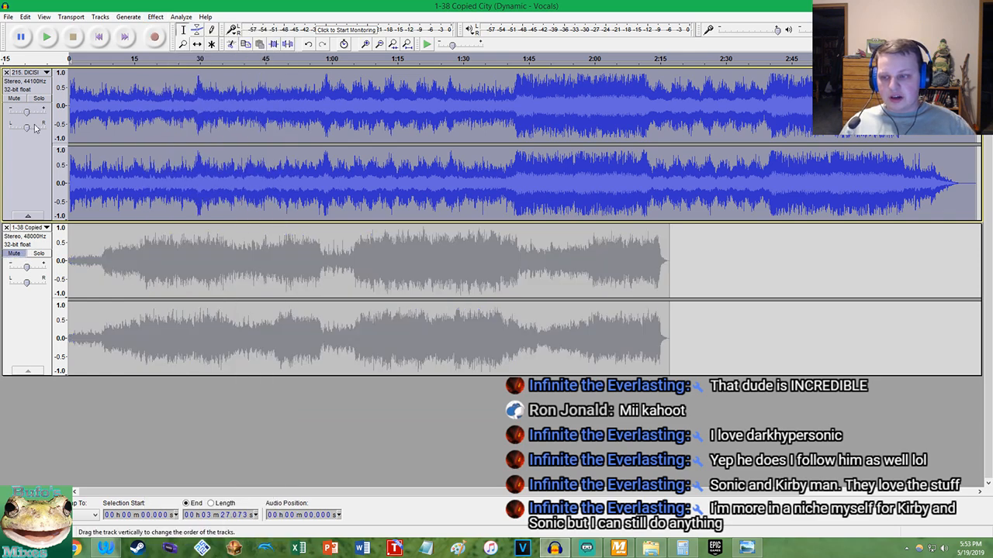
Play the opening seconds of the DICISION track on its own from the project start
click(99, 36)
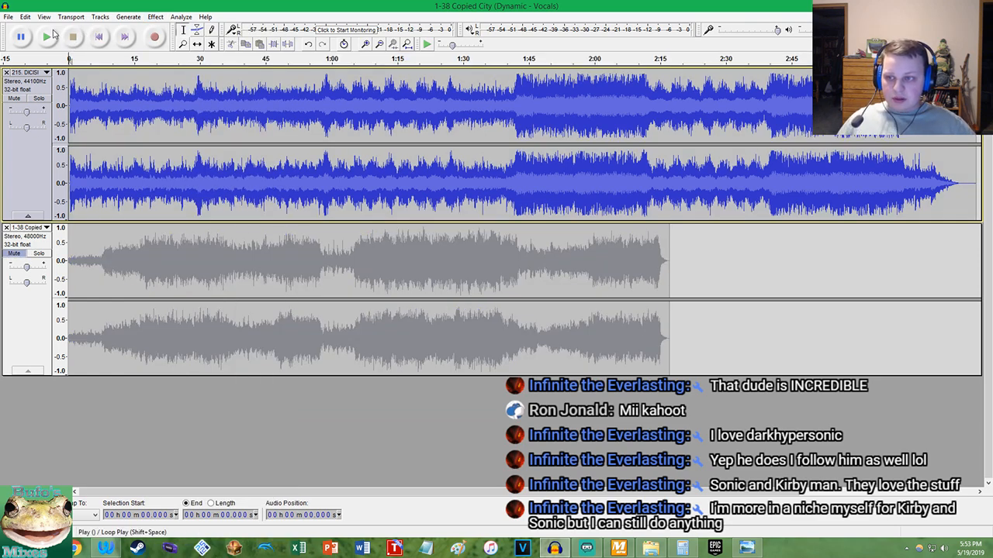
scroll(107, 116, up, 2)
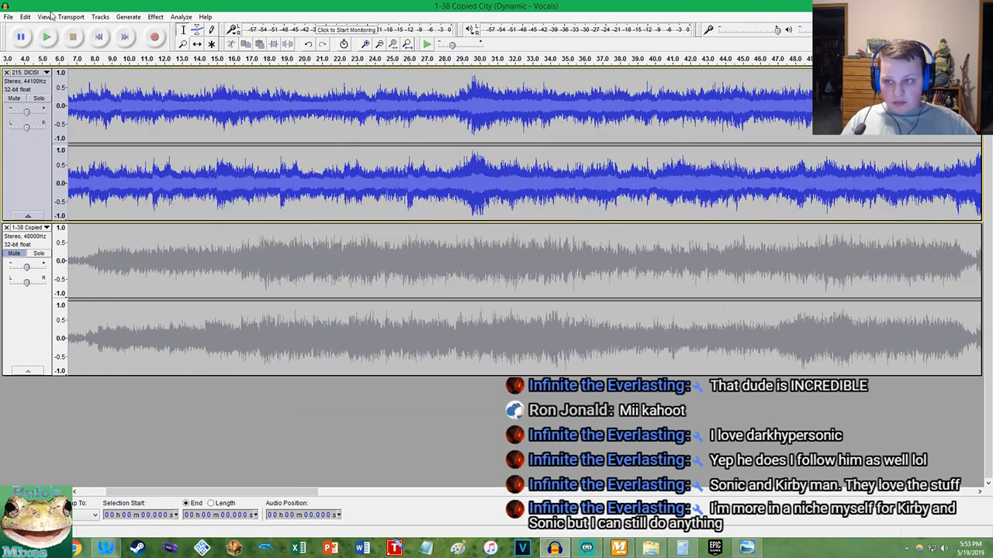
click(51, 37)
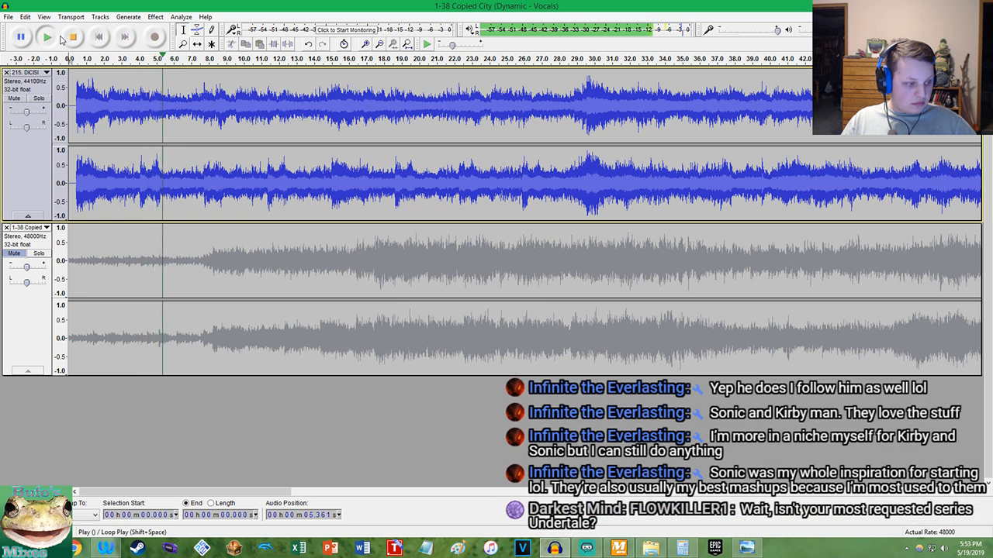
click(68, 37)
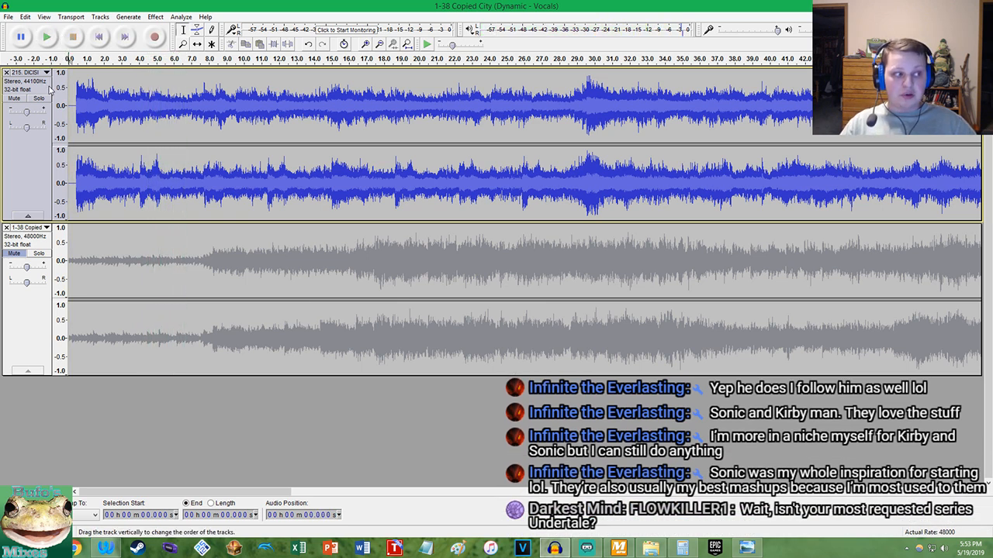
Trim about 0.45 s of leading silence from the DICISION track so its audio begins at the project start
scroll(79, 98, up, 3)
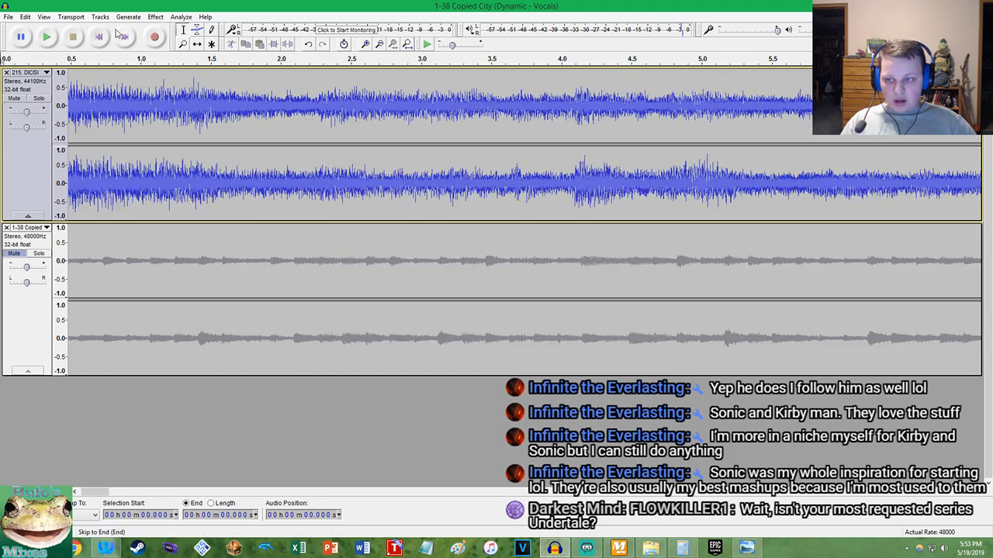
click(120, 36)
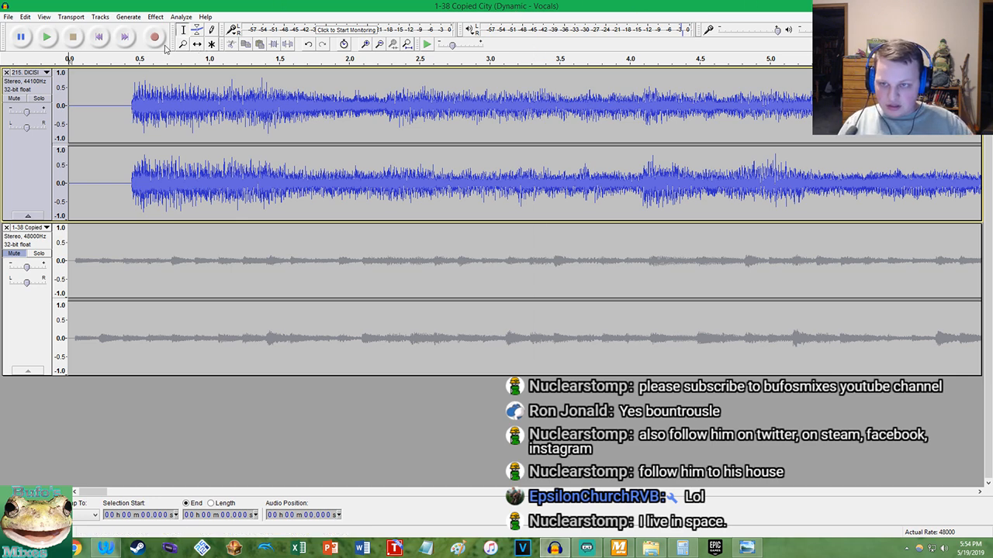
ctrl+scroll(131, 97, up, 10)
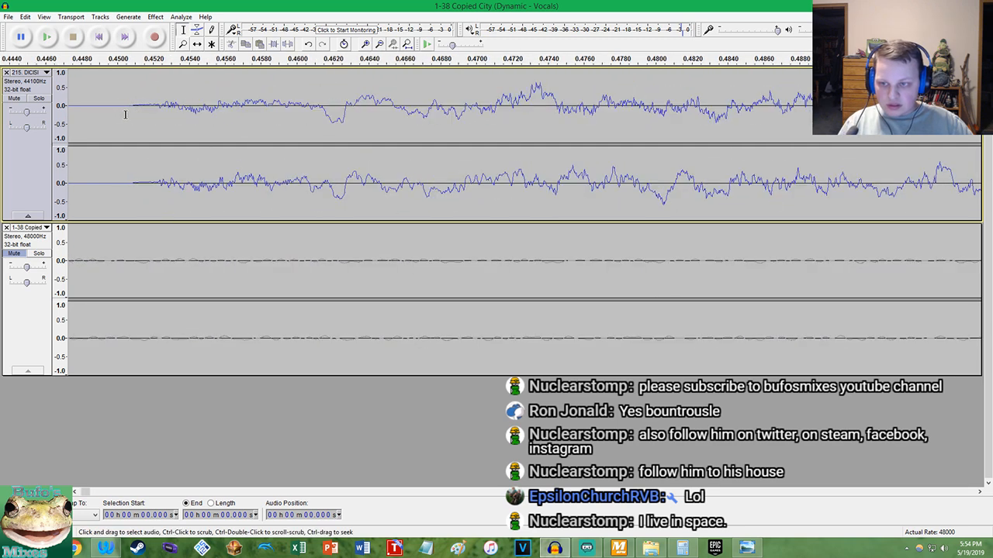
ctrl+scroll(206, 116, up, 5)
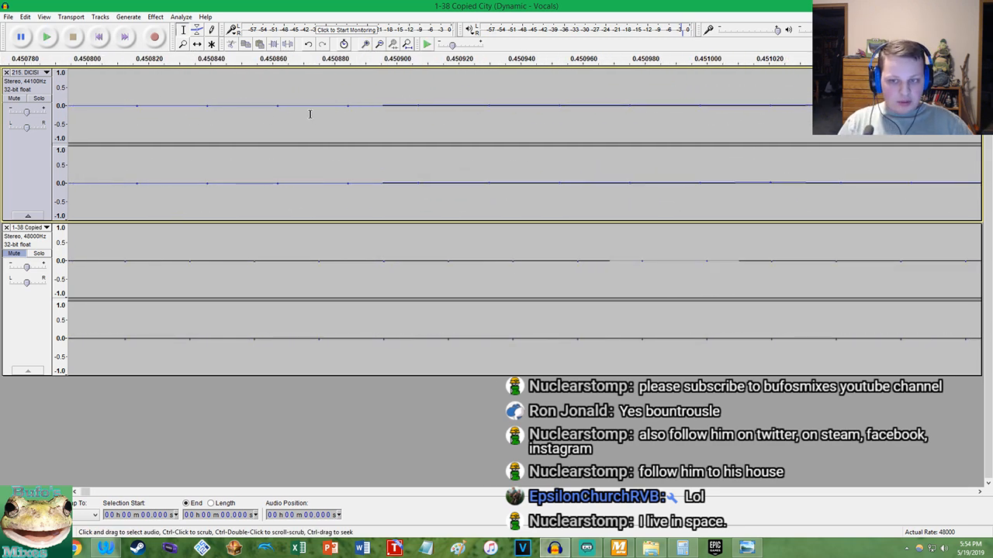
double_click(347, 104)
click(346, 104)
double_click(440, 96)
key(Home)
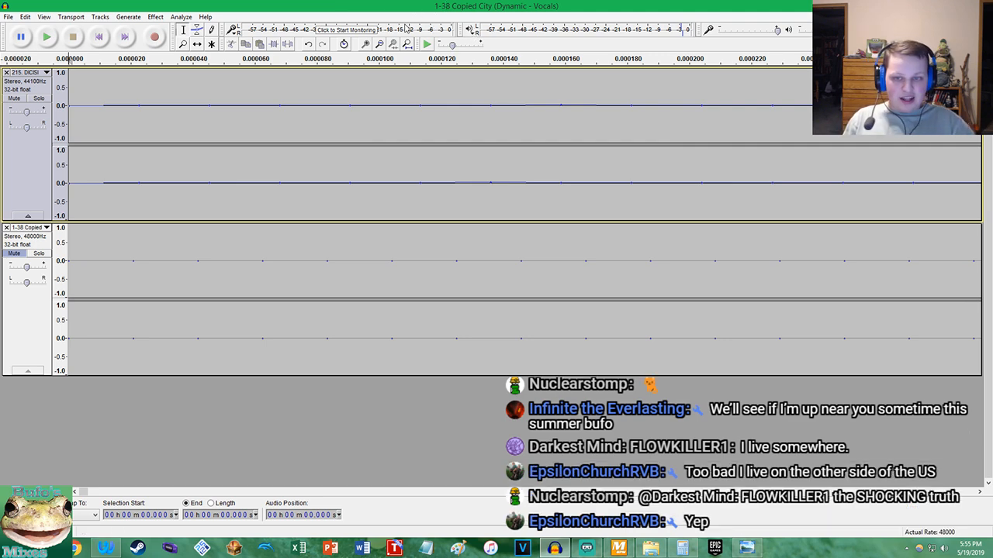
Examine the start of the trimmed DICISION waveform at close range against the zero point, and fit the whole project in view
click(407, 45)
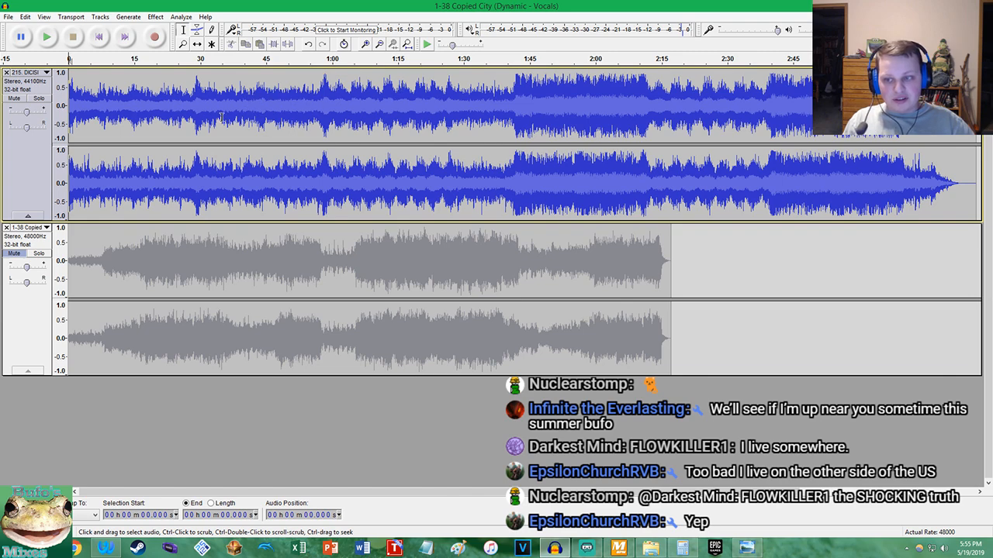
scroll(101, 103, up, 4)
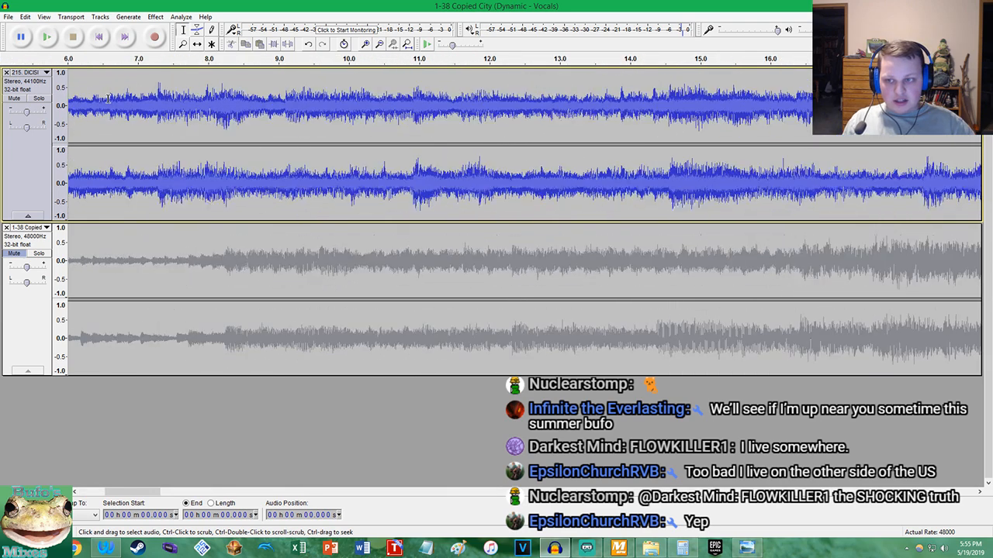
click(100, 38)
scroll(102, 98, up, 3)
click(95, 33)
scroll(105, 97, up, 2)
click(93, 36)
scroll(102, 96, up, 2)
click(99, 38)
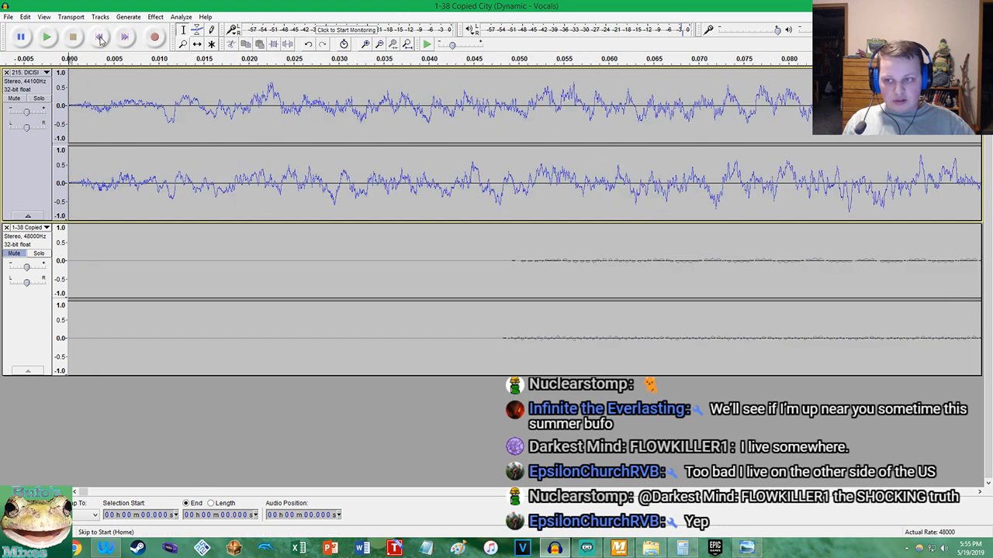
scroll(100, 94, up, 2)
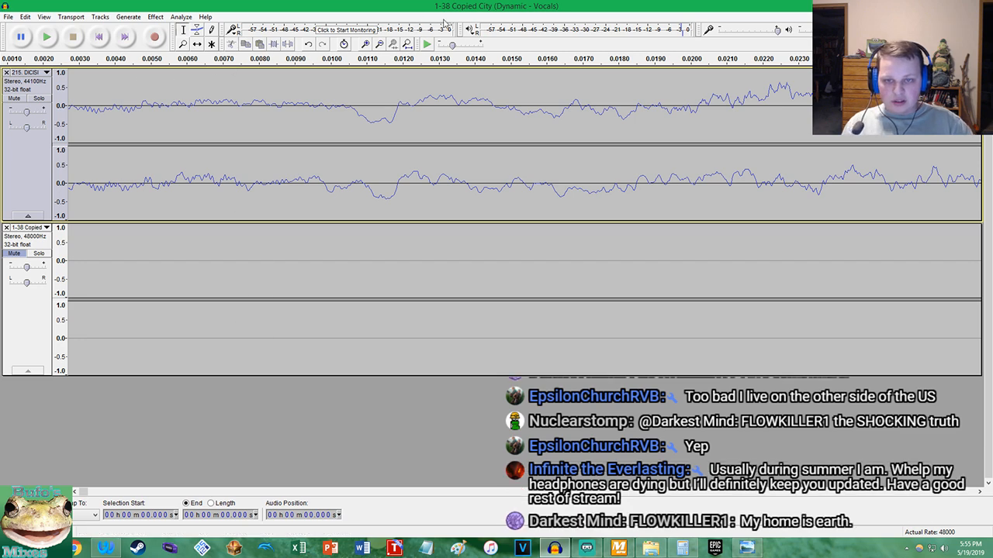
click(407, 45)
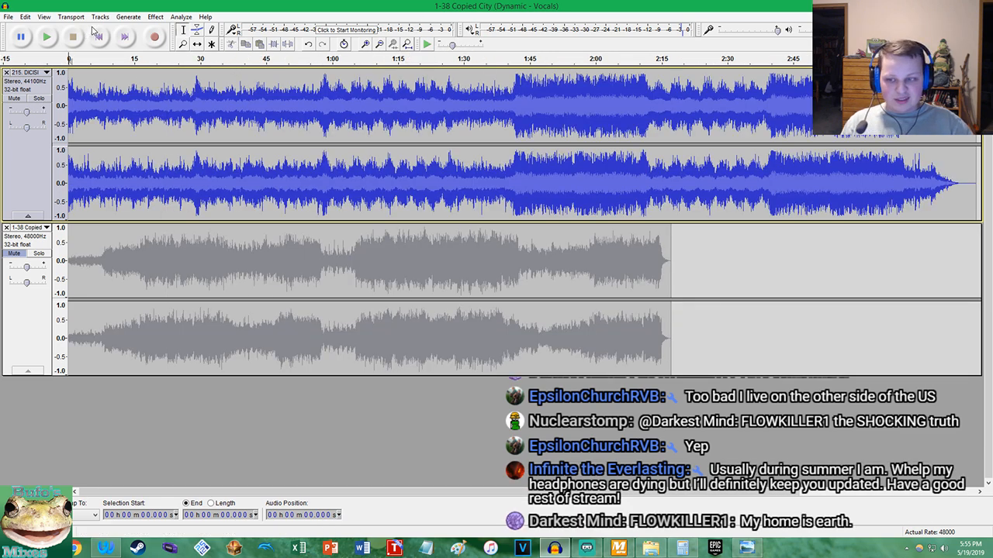
Play the opening of the DICISION track from the project start and locate the beat near 3.65 s at sample level
key(space)
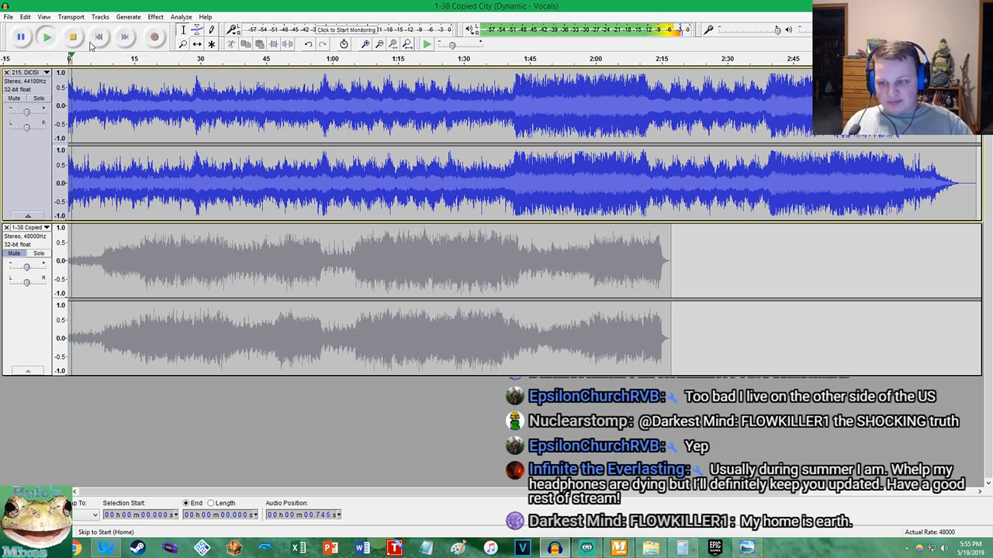
scroll(169, 97, up, 4)
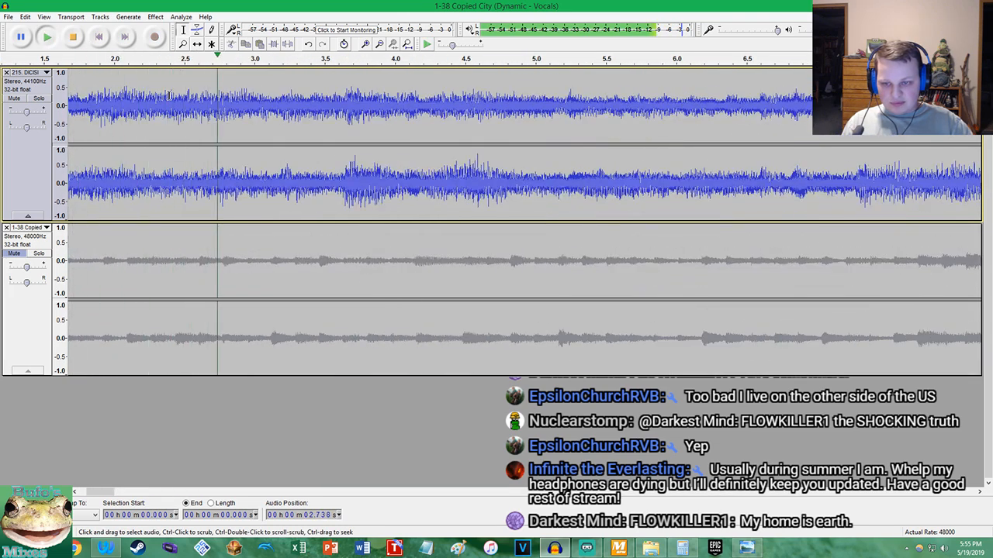
key(space)
scroll(299, 192, up, 5)
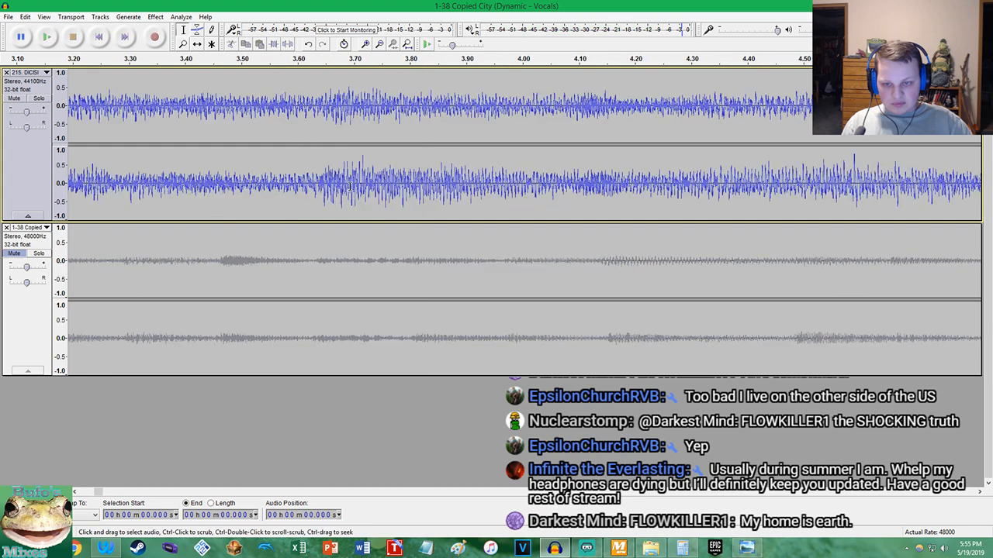
scroll(298, 192, up, 9)
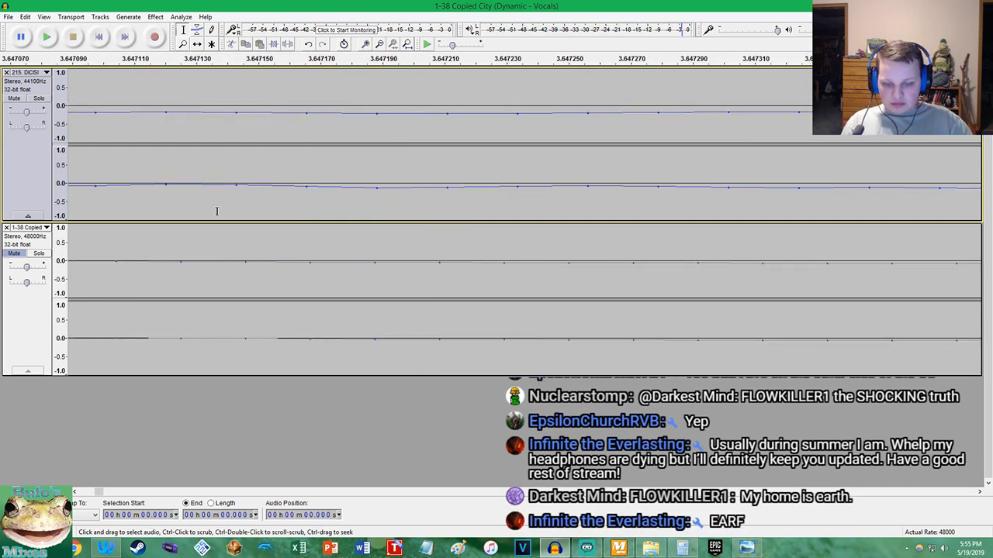
Switch to Calculator and enter 3.647 as the beat position of the DICISION track
click(680, 549)
text(3.647)
mouse_move(667, 549)
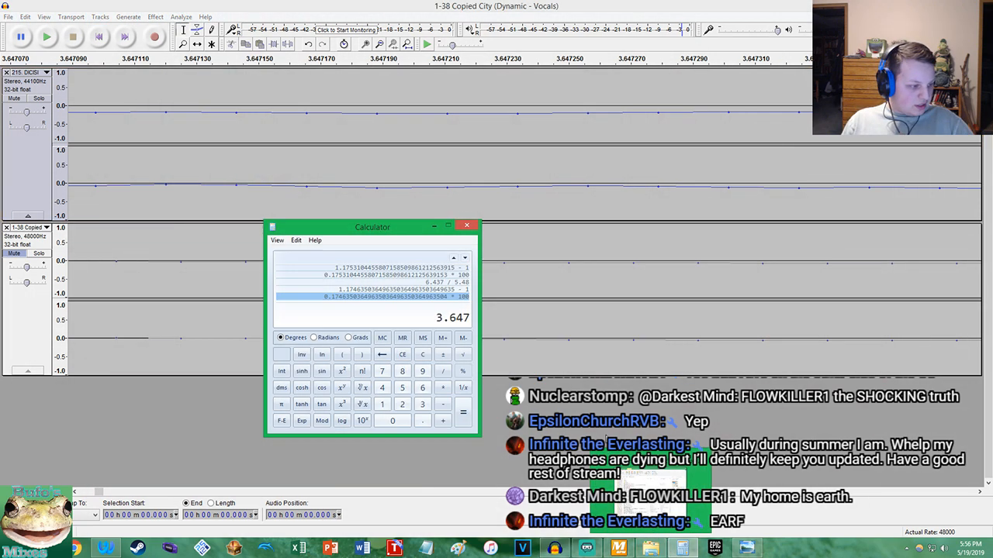
Return to Audacity, place the cursor at the 3.647 s beat in the DICISION track and play a few seconds from there
click(279, 4)
click(171, 116)
key(space)
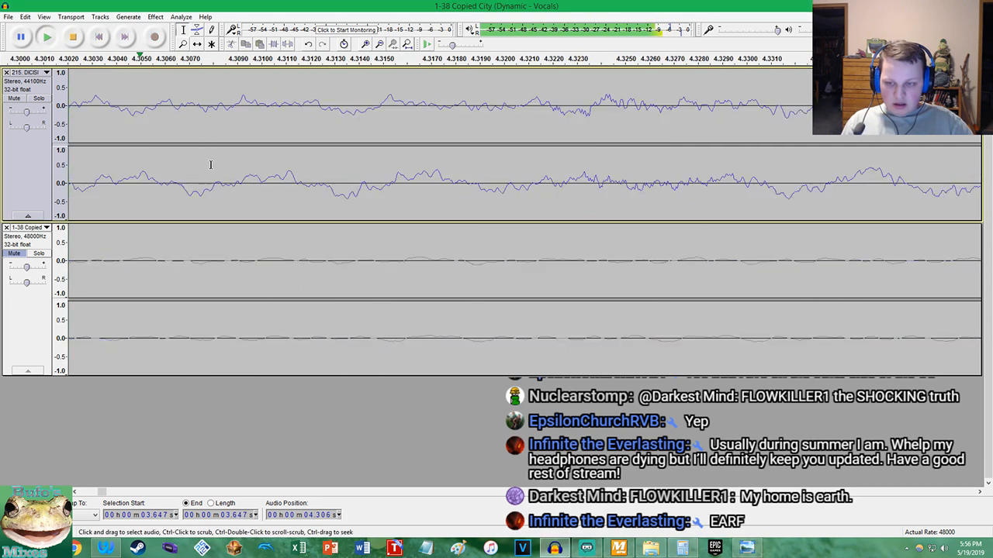
scroll(210, 164, down, 13)
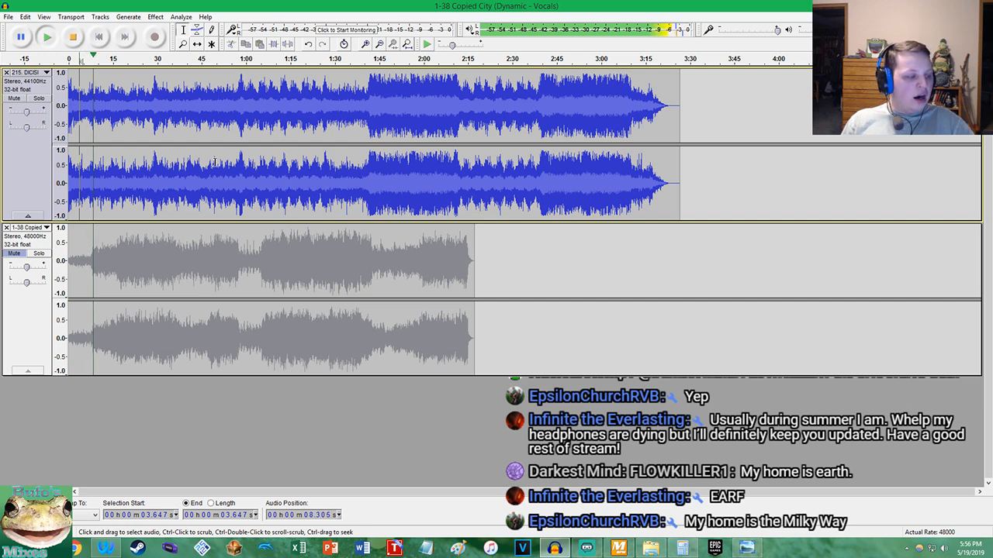
key(space)
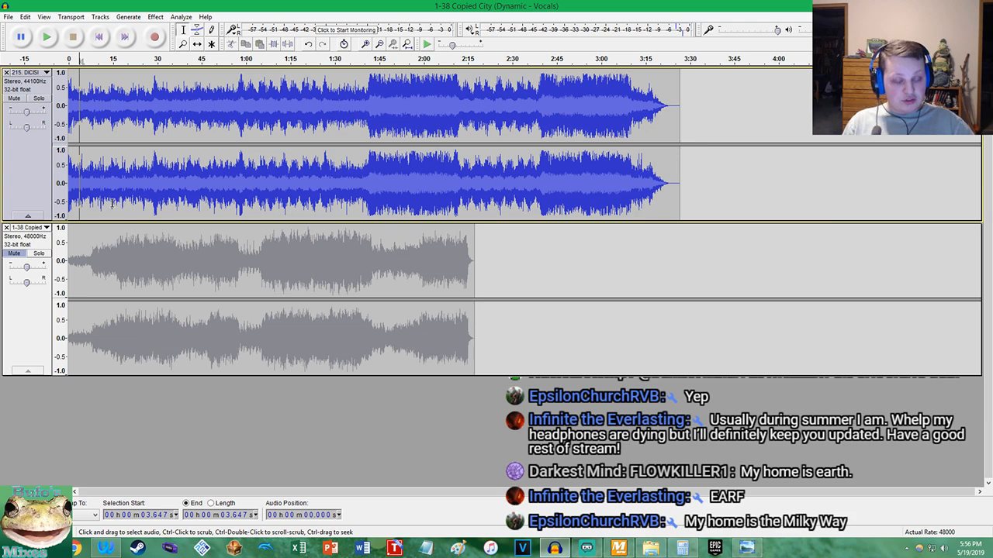
Replay the DICISION track from the cursor to about 21 s, examining its waveform at the beats near 11 s and 14.5 s
key(space)
scroll(136, 133, up, 6)
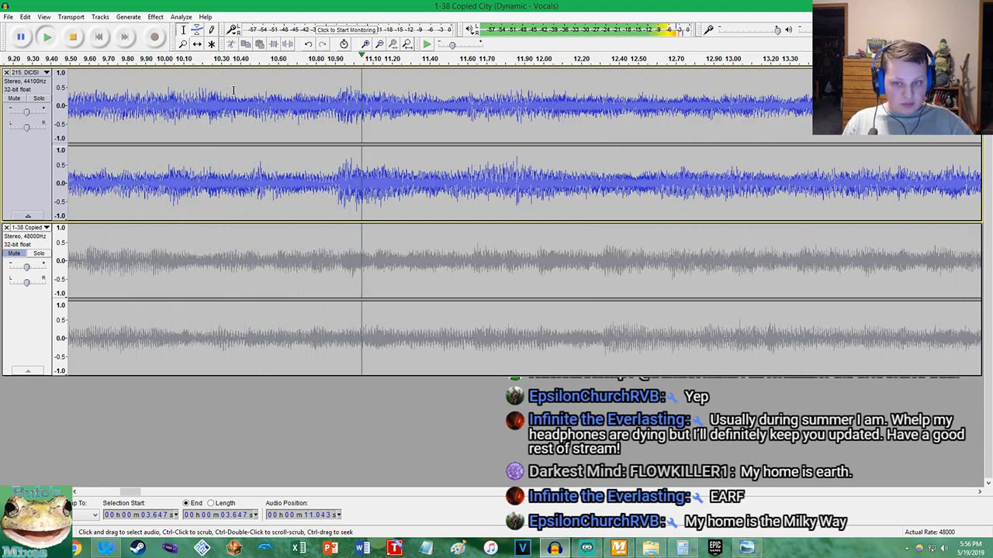
scroll(234, 90, down, 2)
scroll(375, 96, down, 1)
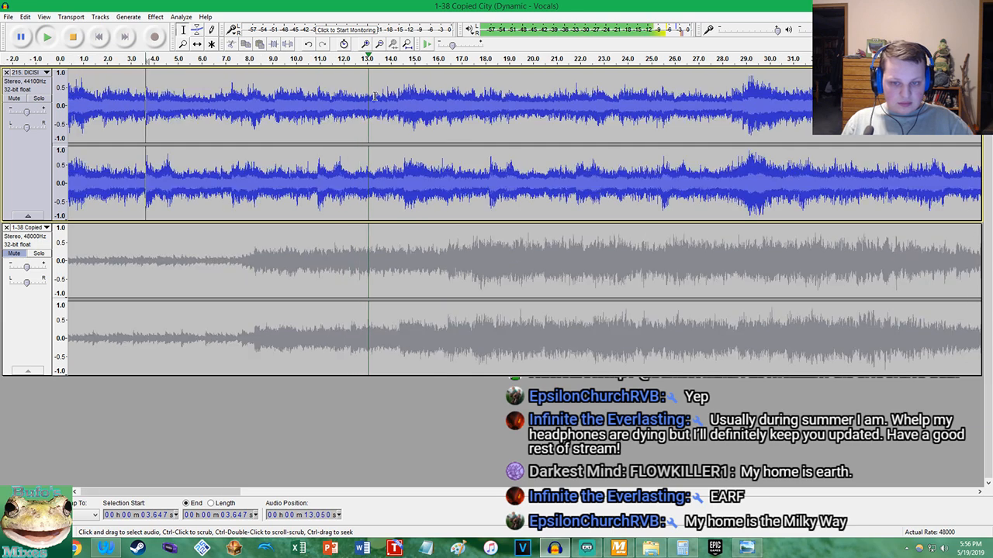
scroll(376, 97, up, 3)
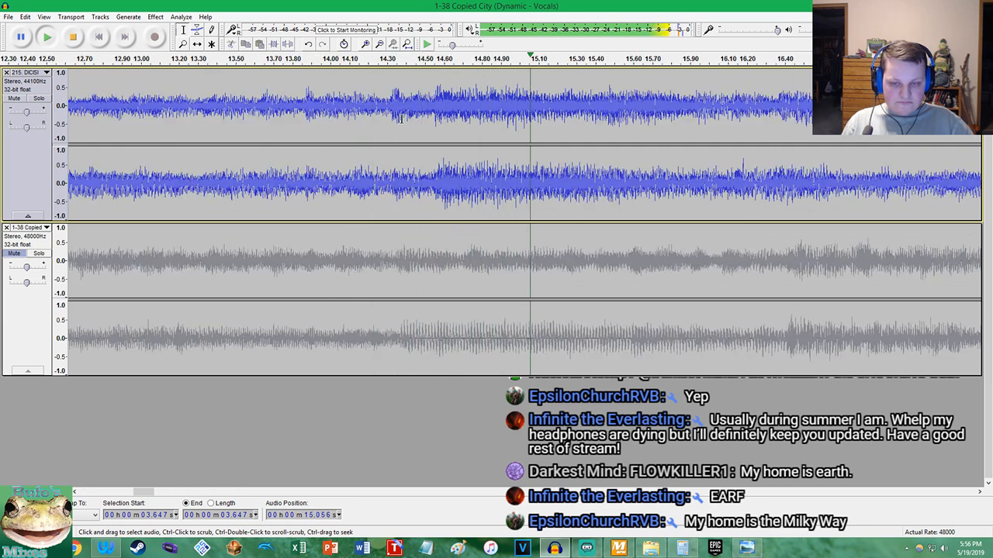
scroll(400, 116, down, 4)
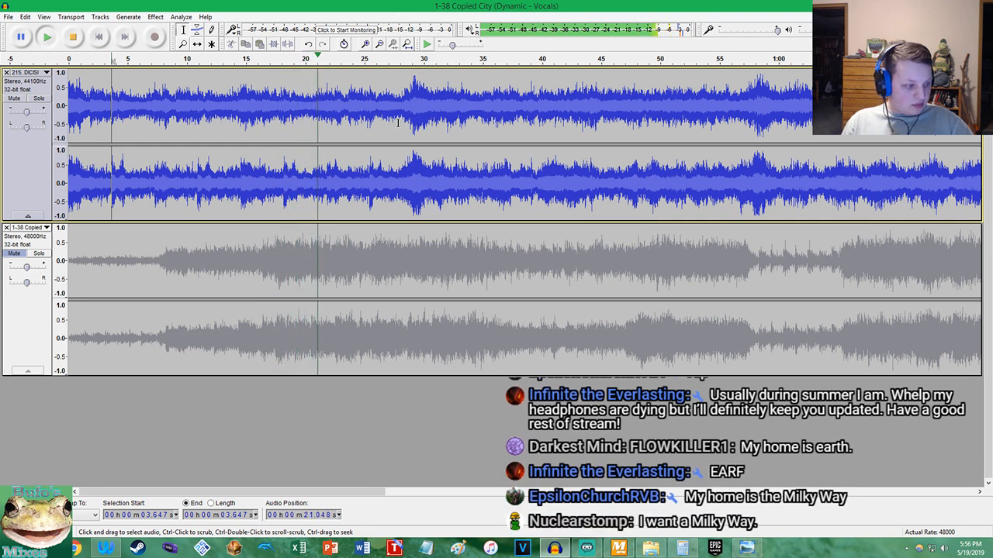
key(space)
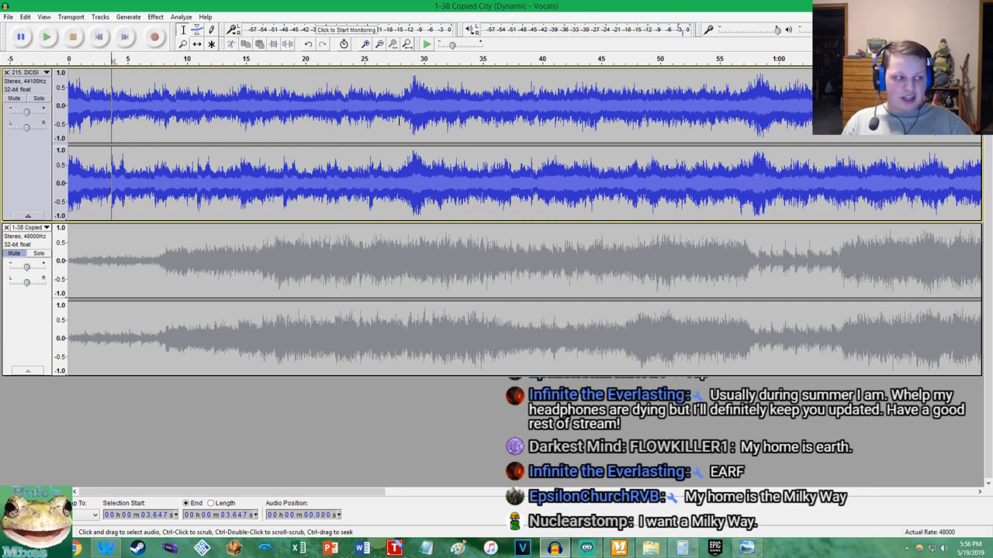
Return to the project start, unmute the Copied City track and mute the DICISION track
click(99, 36)
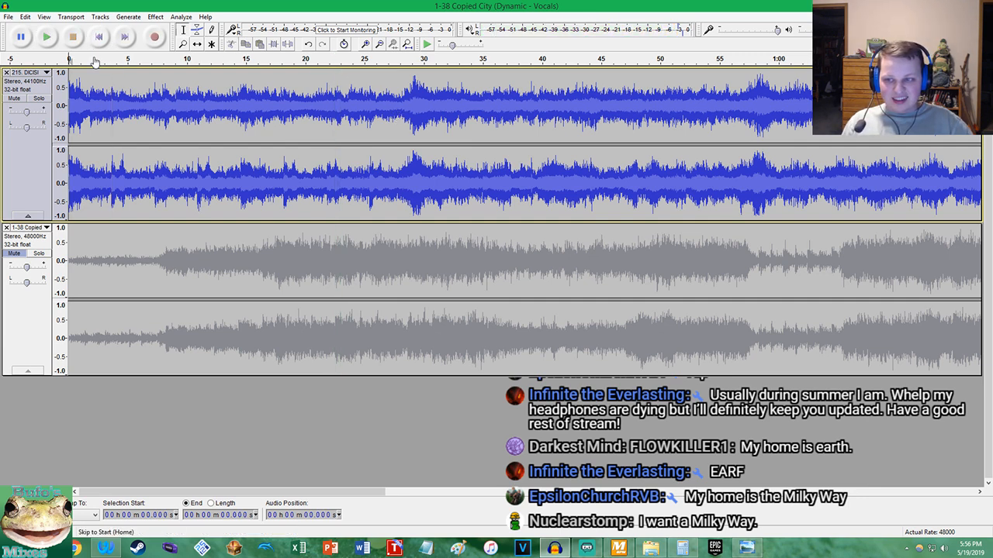
shift+click(5, 240)
shift+click(23, 105)
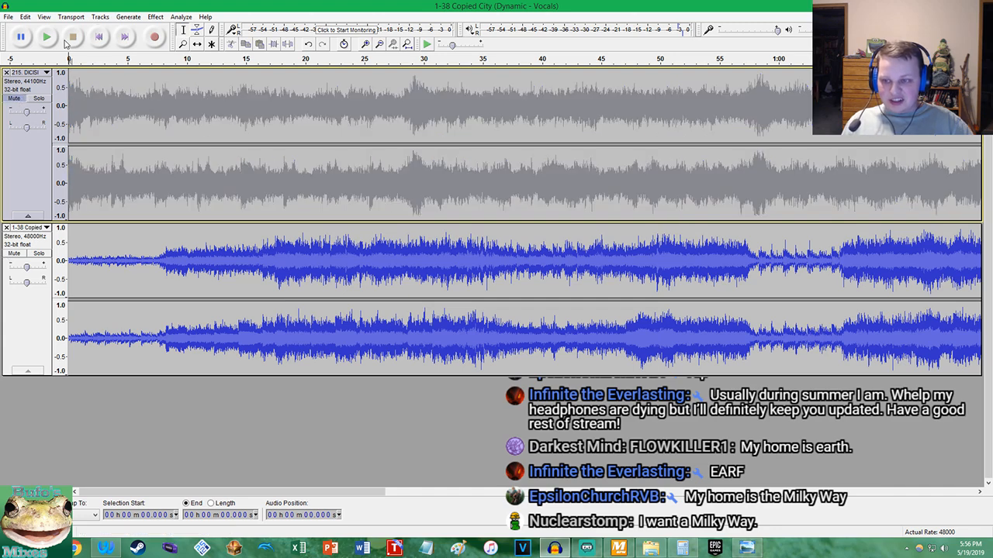
Play the Copied City intro on its own and examine the waveform where the louder section comes in around 8 s
click(47, 37)
scroll(149, 251, up, 3)
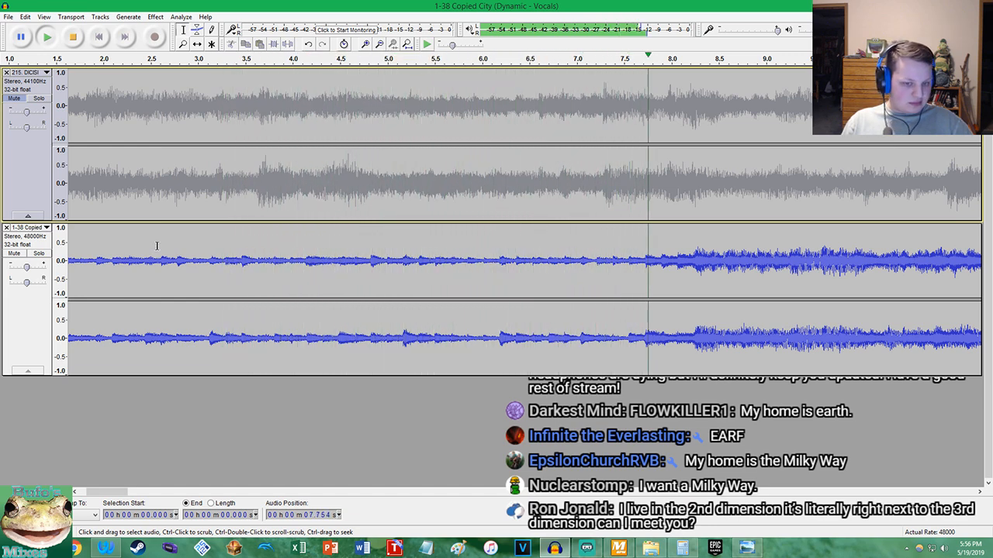
key(space)
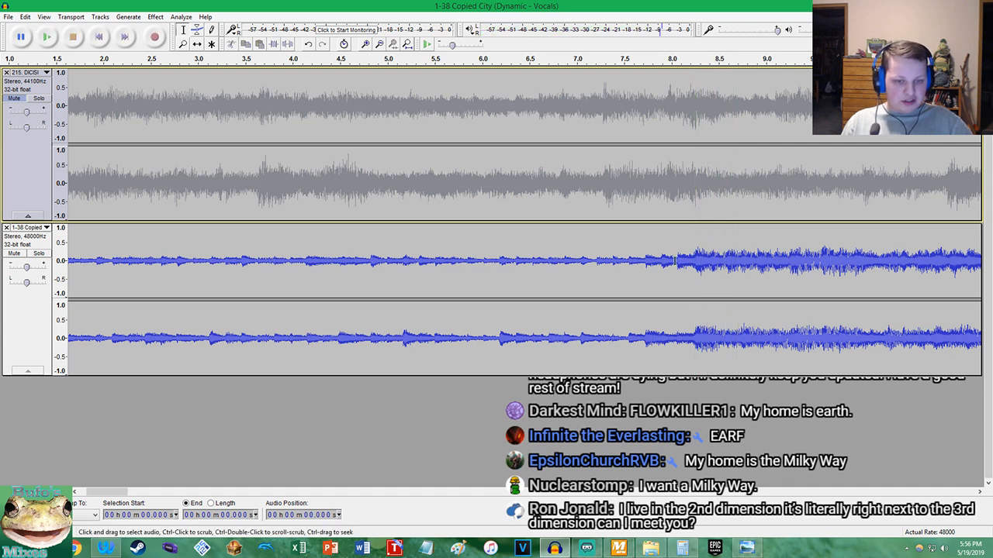
scroll(701, 261, up, 3)
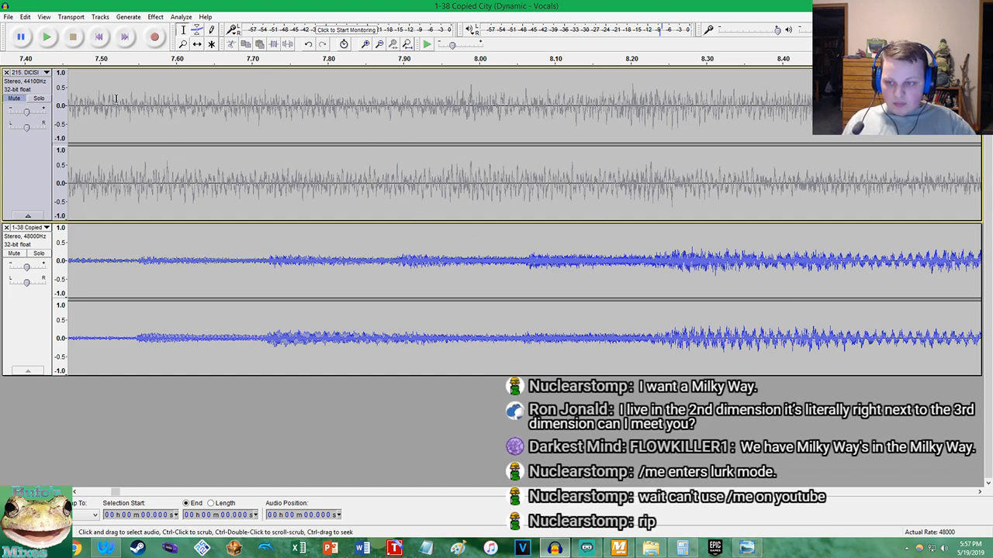
Delete about 0.048 s of leading silence from the Copied City track at the project start
click(100, 37)
scroll(231, 226, up, 6)
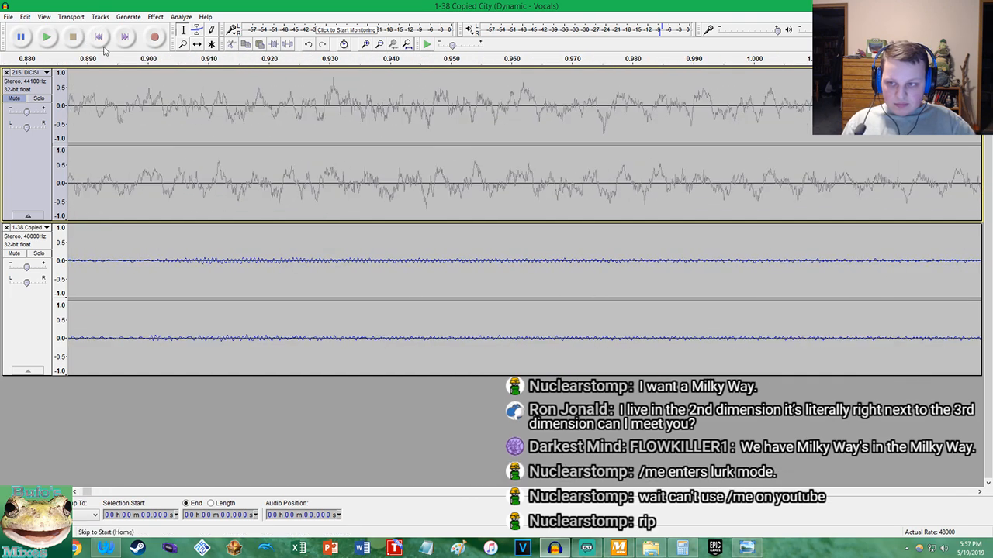
scroll(345, 294, up, 7)
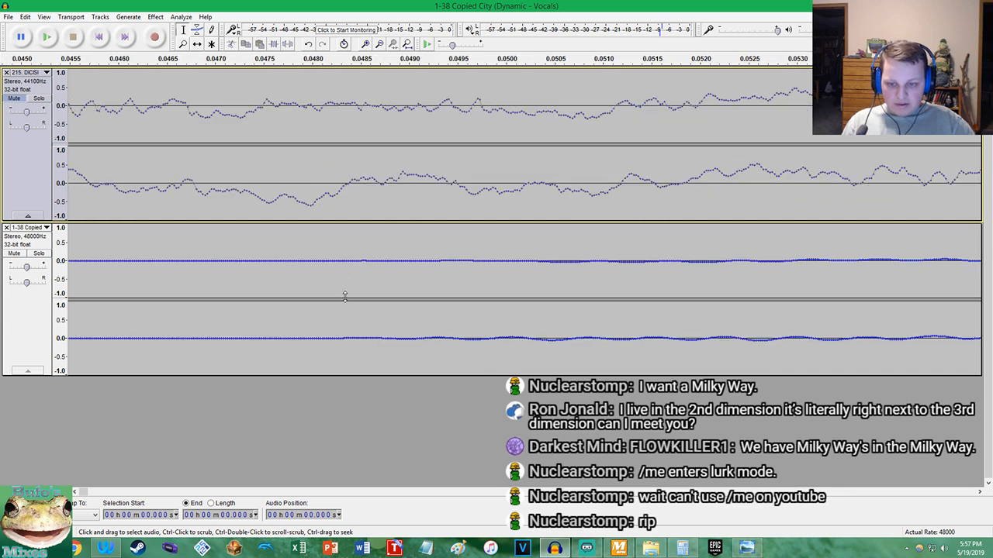
click(368, 341)
key(shift+Home)
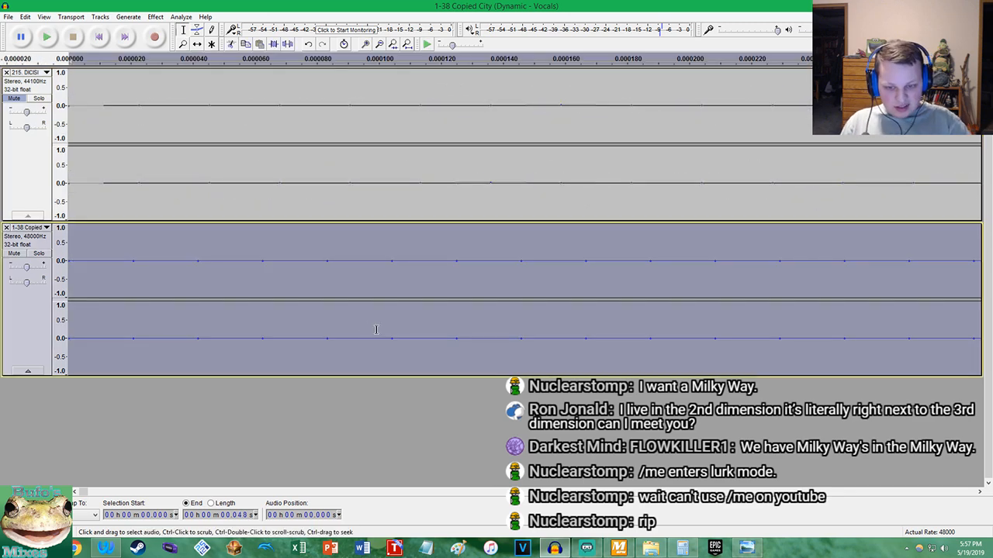
key(Delete)
Split the Copied City intro off at about 8.207 s and move it to the project end at 3:26.622, so the louder section starts the project
key(space)
scroll(379, 275, down, 16)
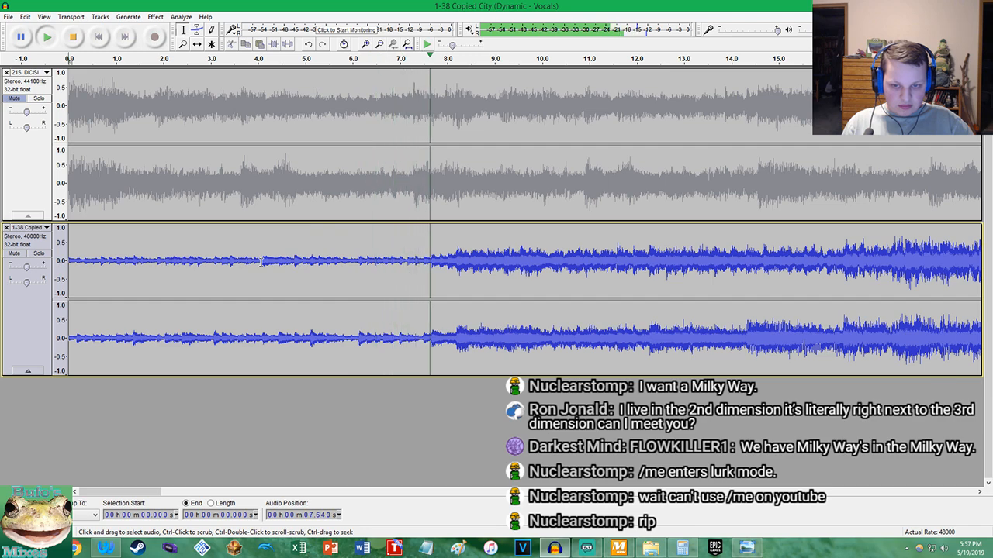
key(space)
scroll(434, 326, up, 6)
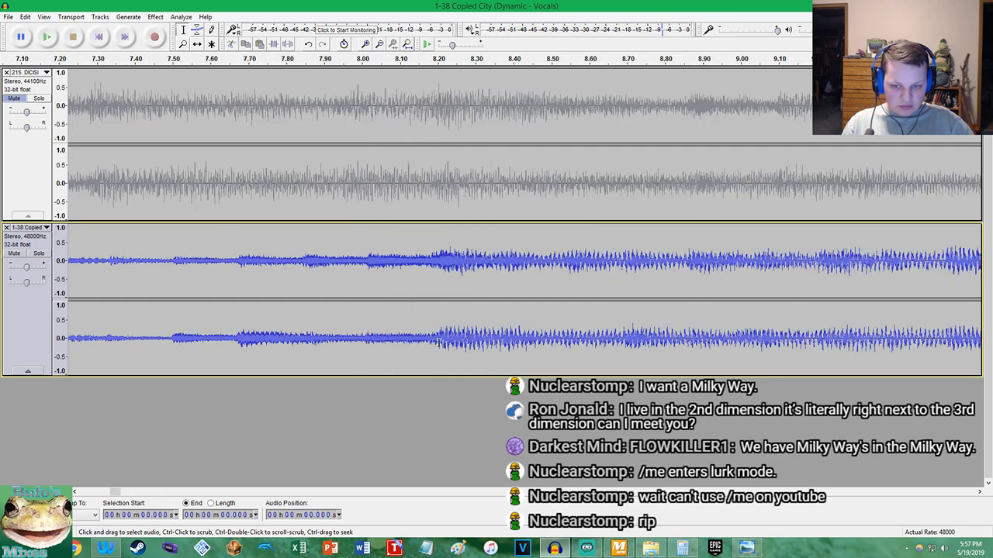
scroll(449, 343, up, 10)
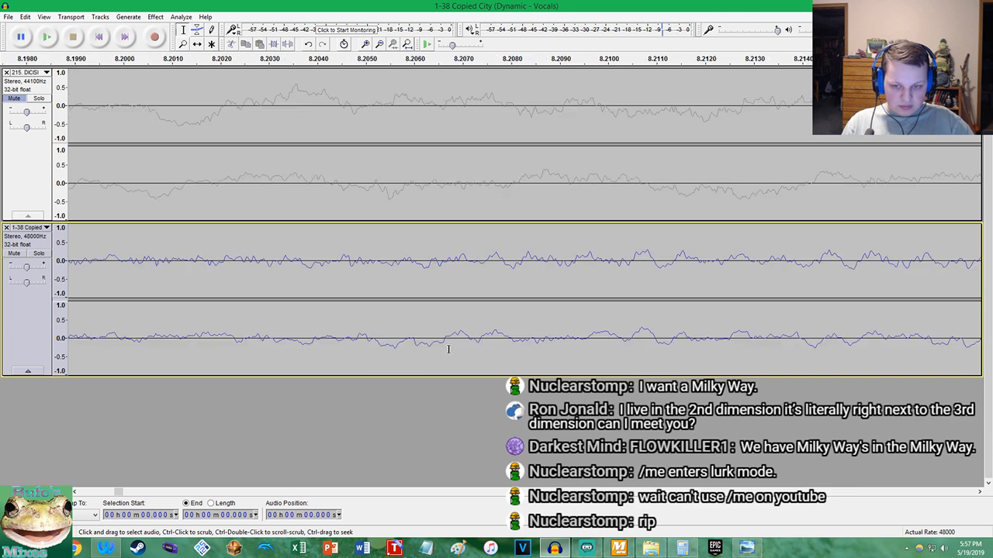
click(482, 259)
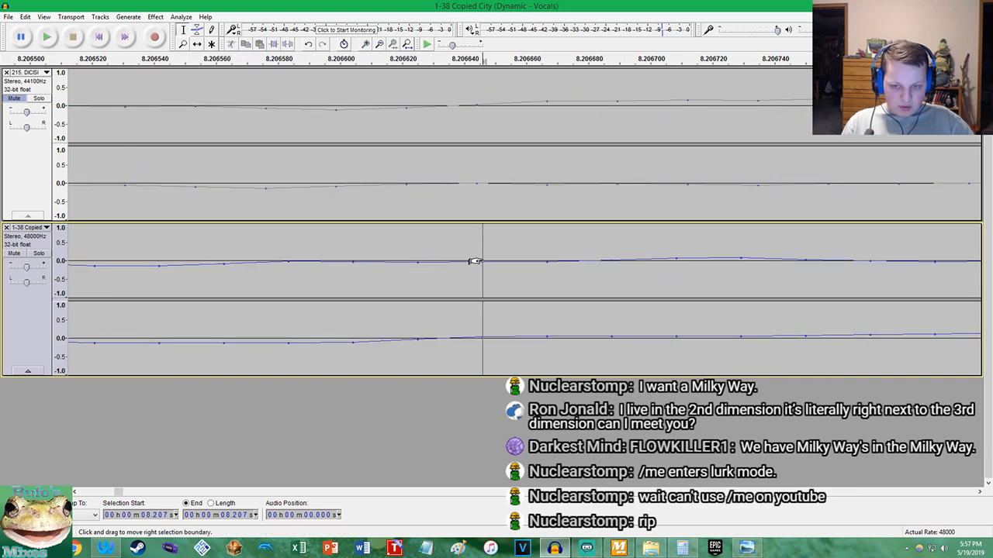
key(ctrl+i)
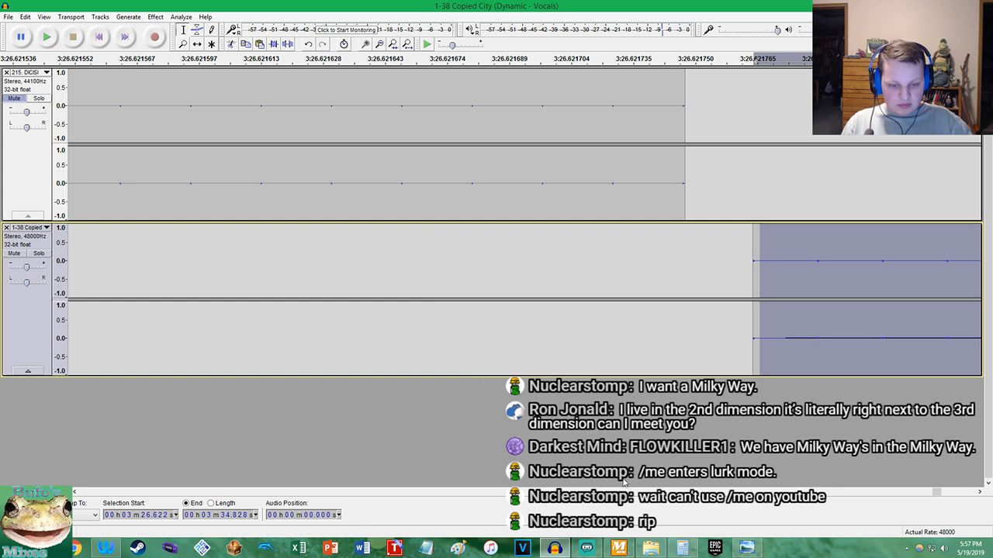
click(689, 544)
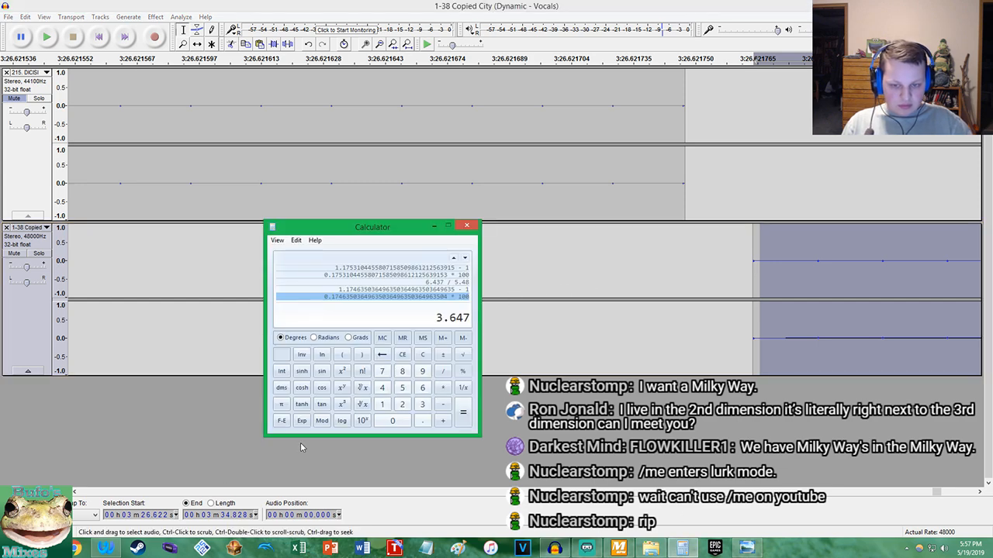
click(105, 549)
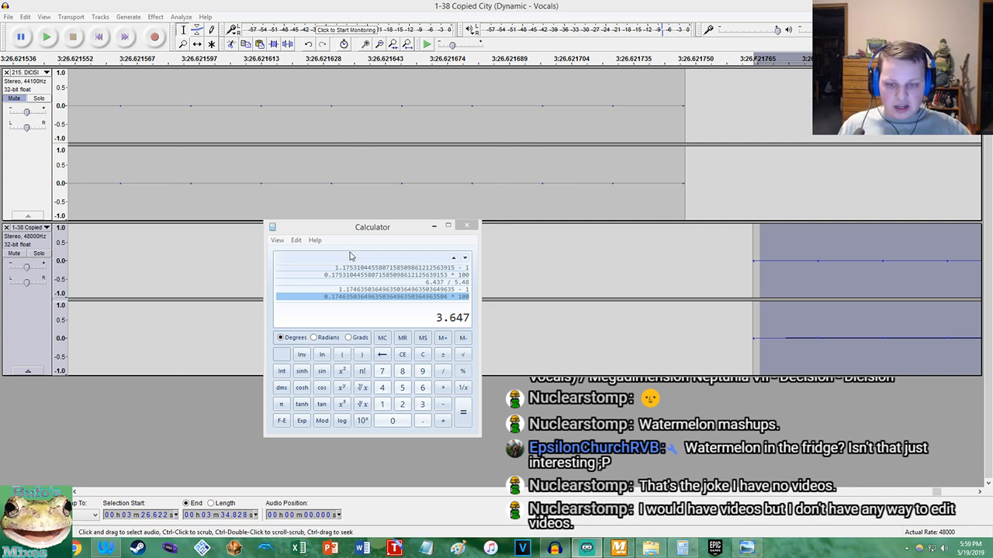
Play the Copied City track from the project start and place the cursor on its beat at 4.067 s
click(233, 17)
click(99, 37)
click(48, 37)
scroll(183, 106, down, 14)
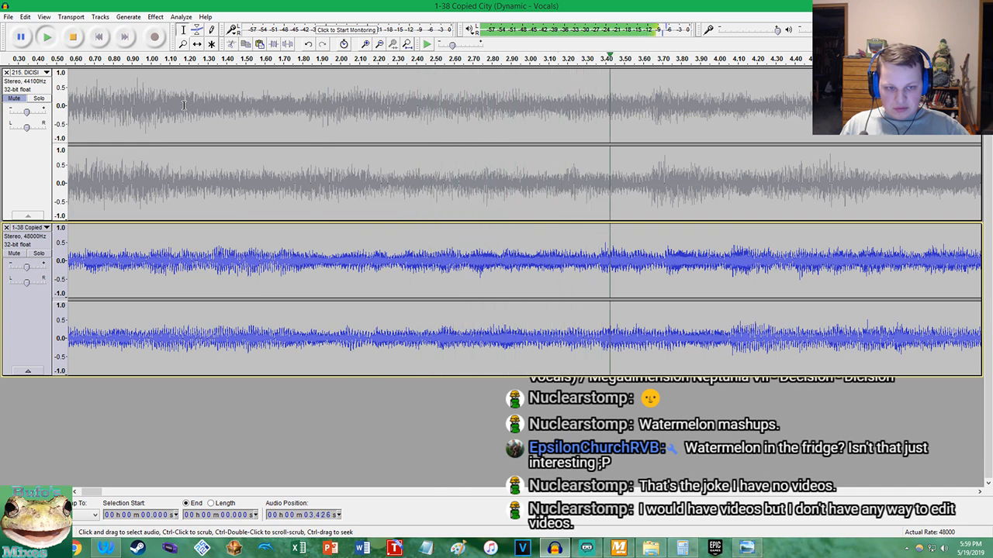
key(space)
scroll(733, 339, up, 8)
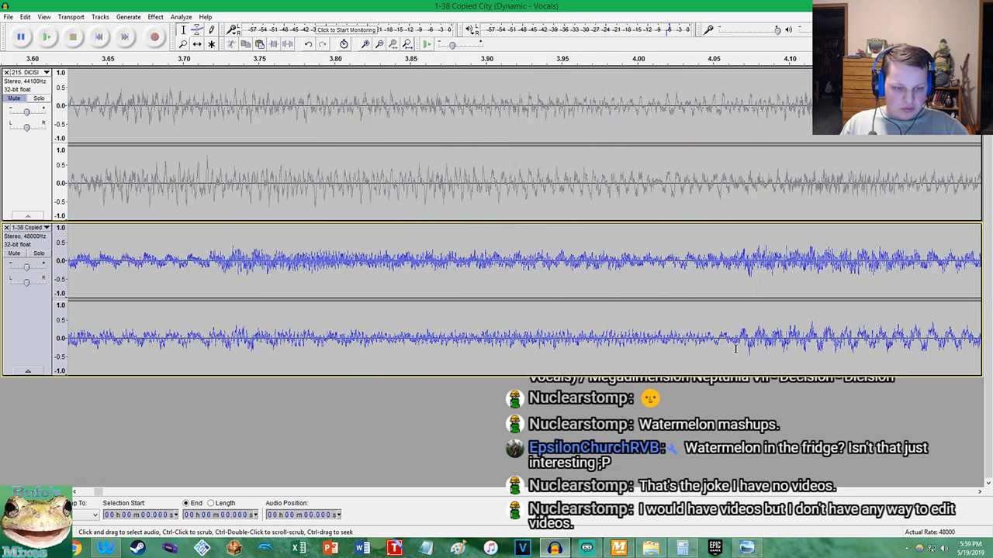
scroll(667, 333, up, 6)
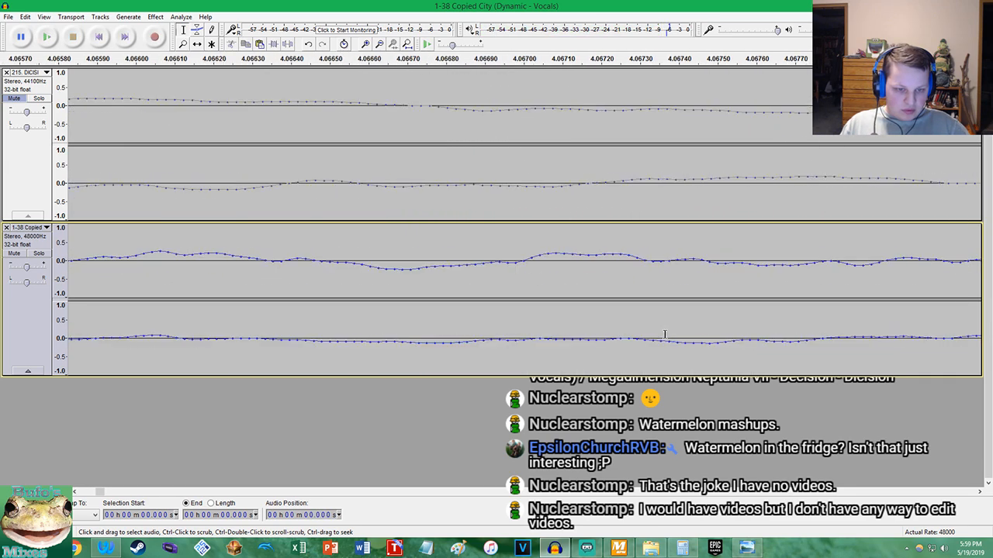
click(278, 259)
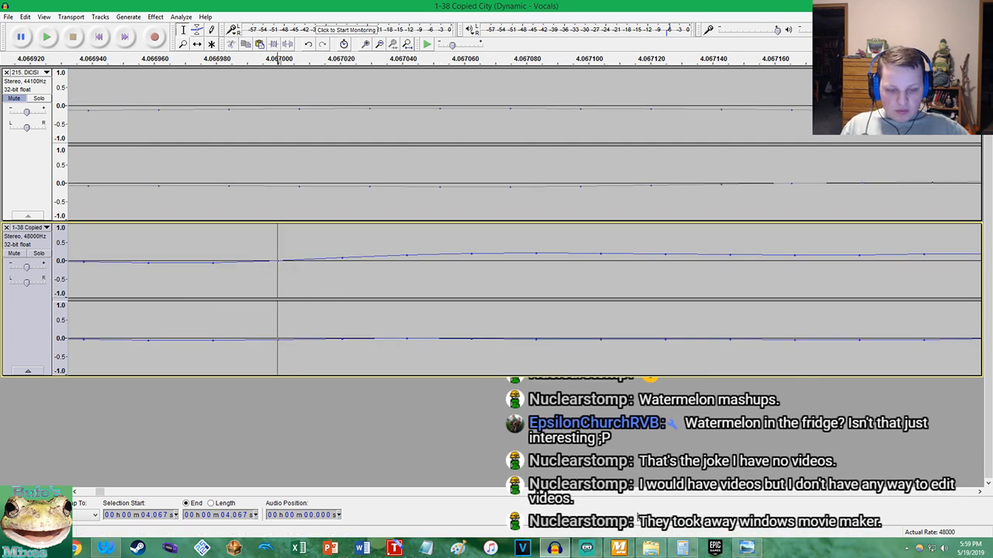
In the Calculator, compute the tempo change as 4.06 / 3.647, minus 1, times 100, and copy the result
click(682, 547)
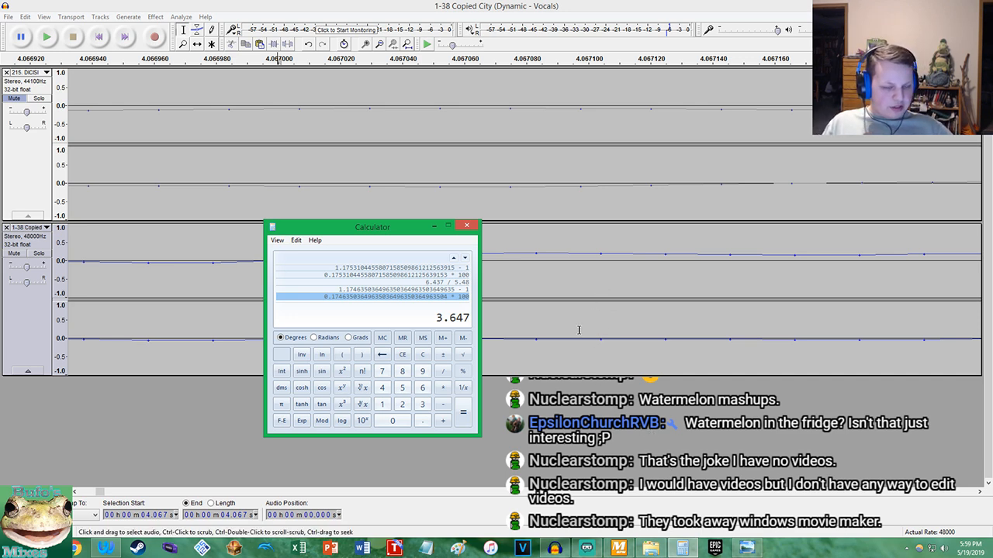
right_click(454, 321)
click(463, 326)
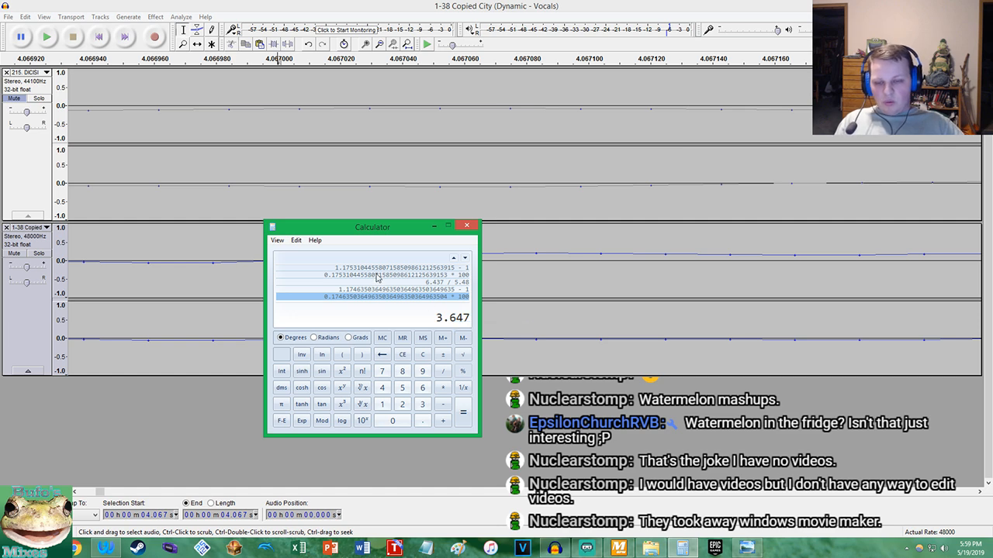
click(403, 355)
text(4)
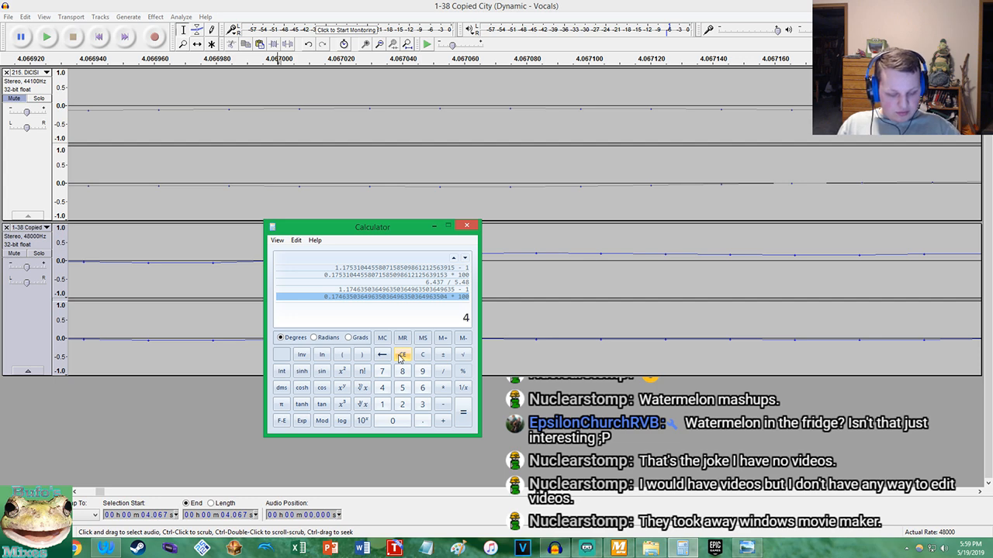
text(.06 / 3.647)
key(Return)
text(-1*100)
key(Return)
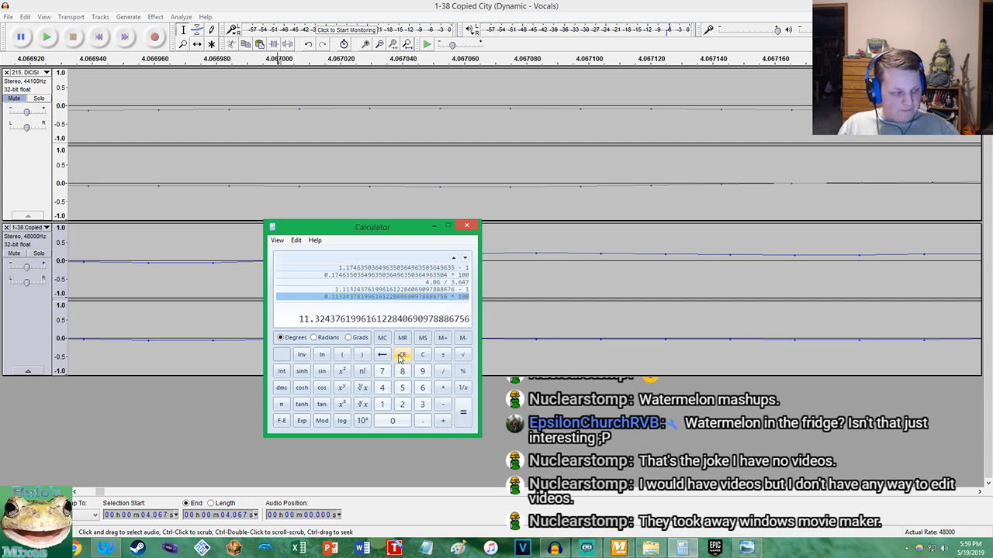
right_click(330, 322)
click(346, 327)
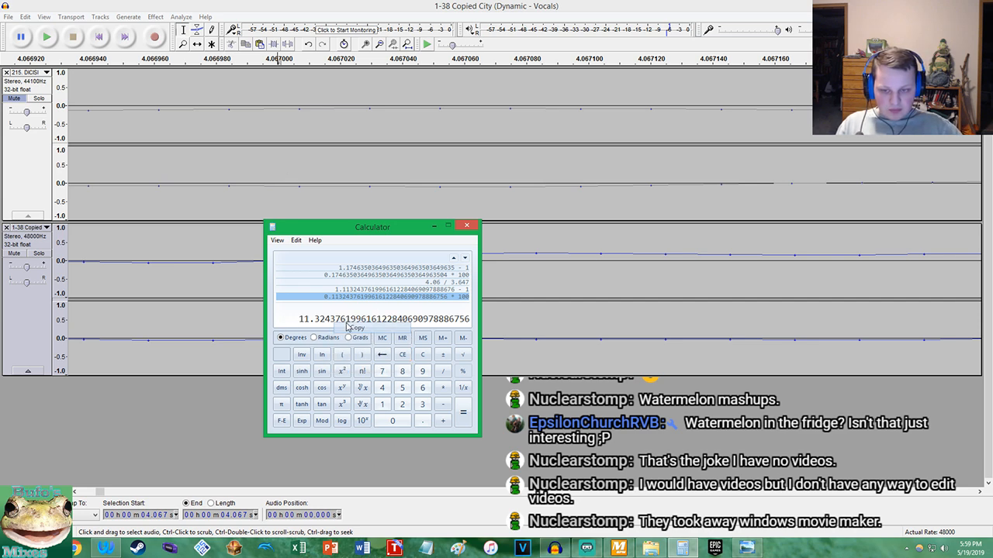
Try changing the tempo of the whole Copied City track by the copied percentage
click(183, 266)
key(End)
key(shift+Home)
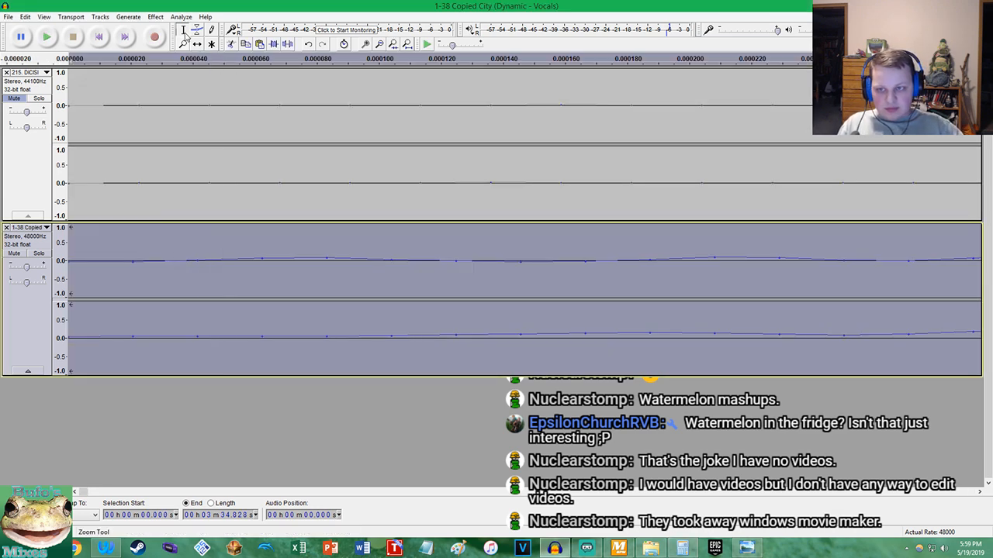
click(155, 16)
click(202, 118)
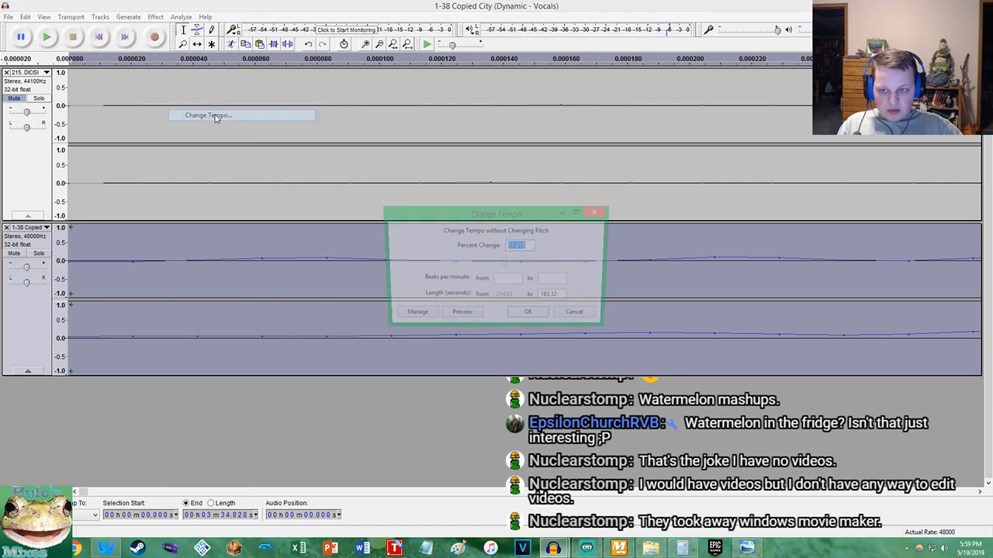
key(ctrl+v)
click(529, 316)
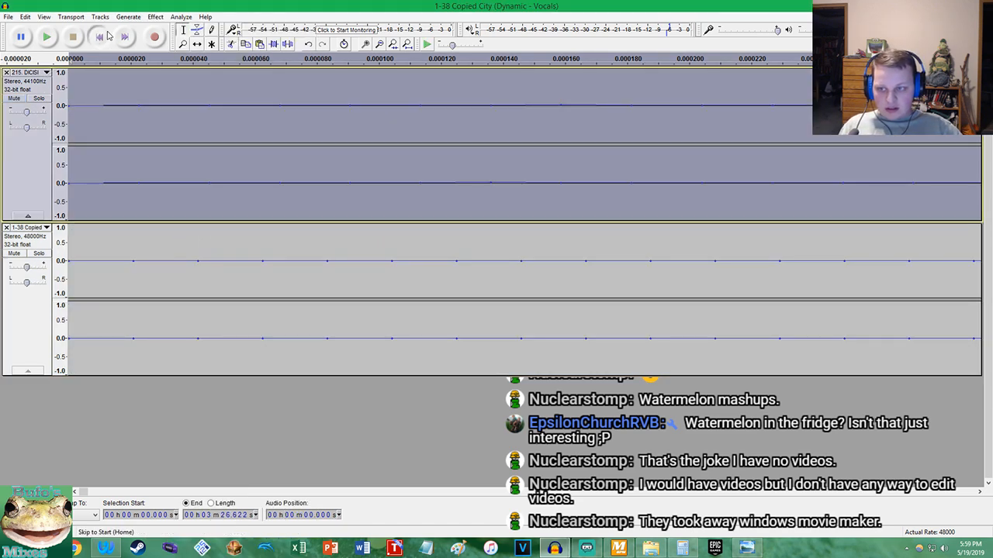
Play both tracks together from the project start and compare how their beats line up around 7.3 s
click(45, 37)
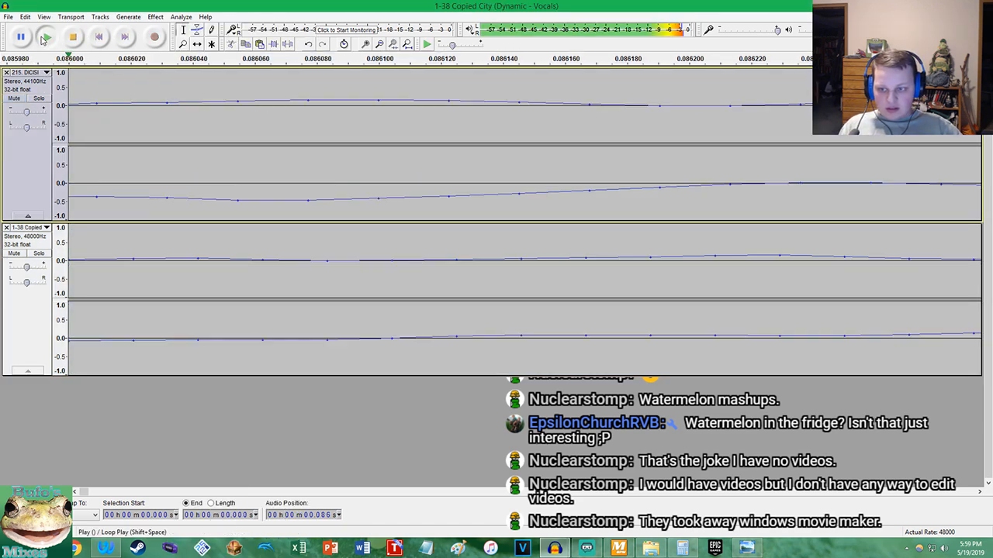
scroll(195, 144, down, 14)
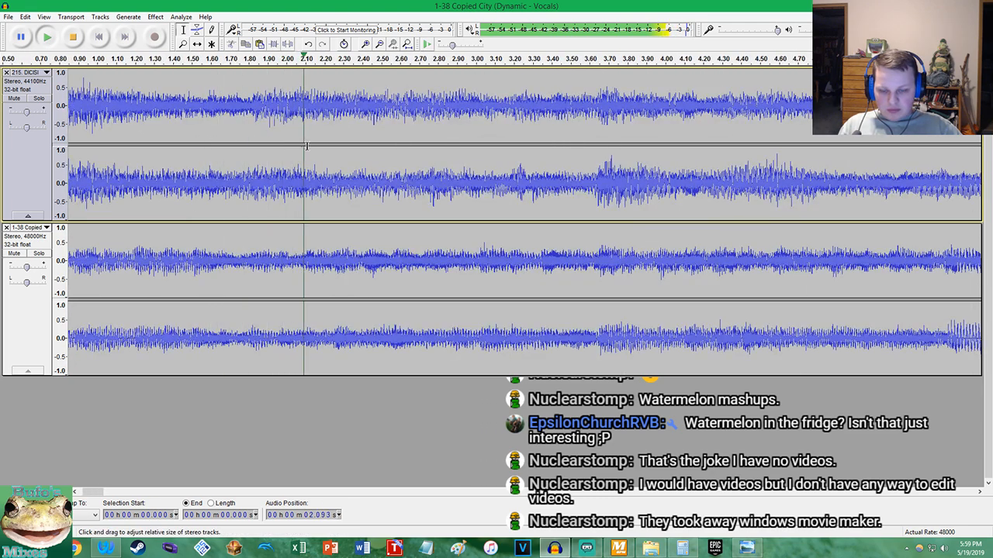
scroll(291, 146, down, 1)
scroll(433, 150, up, 1)
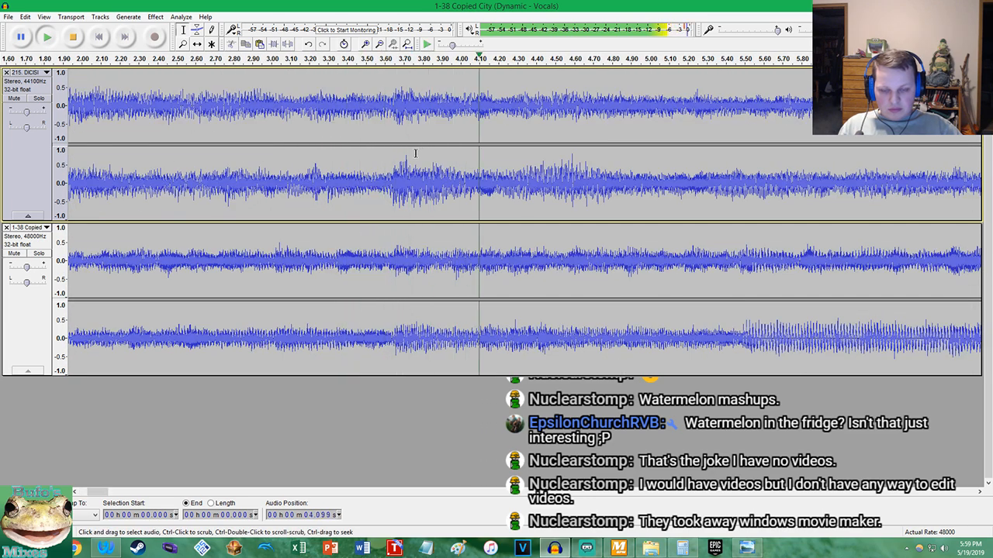
scroll(416, 154, down, 3)
scroll(268, 163, up, 2)
scroll(267, 162, up, 2)
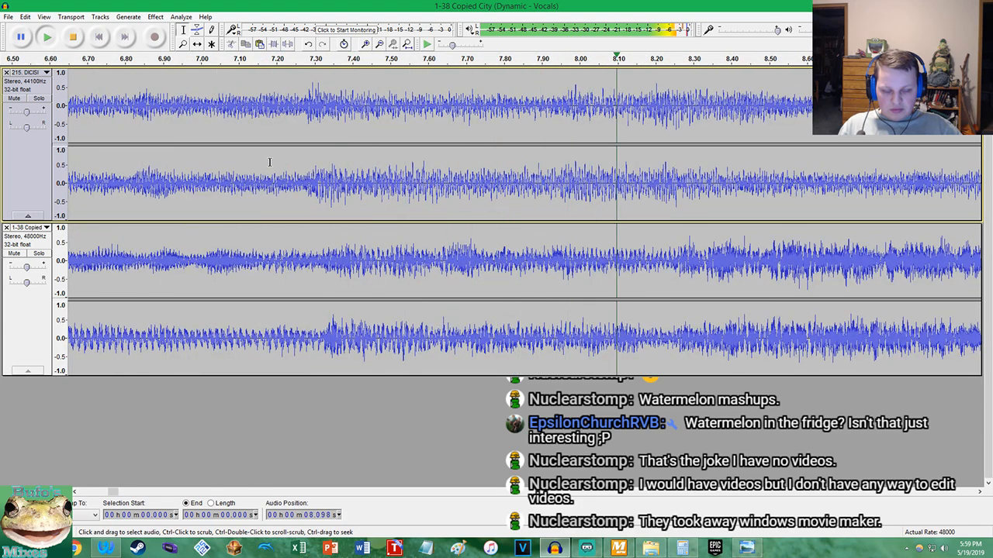
key(space)
scroll(315, 243, up, 3)
Undo the first tempo change and try a tempo change of 11.33 percent on the whole Copied City track
key(shift+u)
double_click(315, 243)
click(155, 17)
click(194, 118)
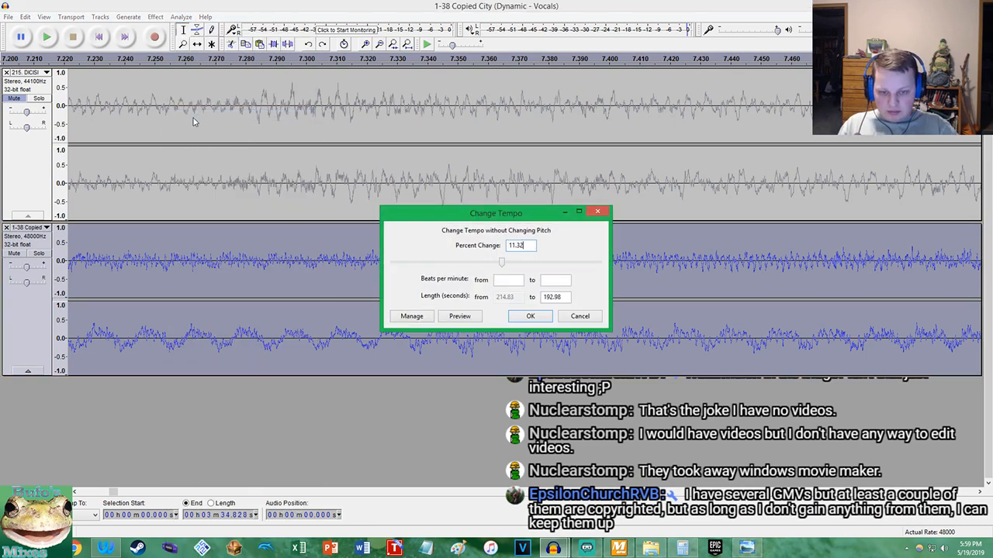
key(Return)
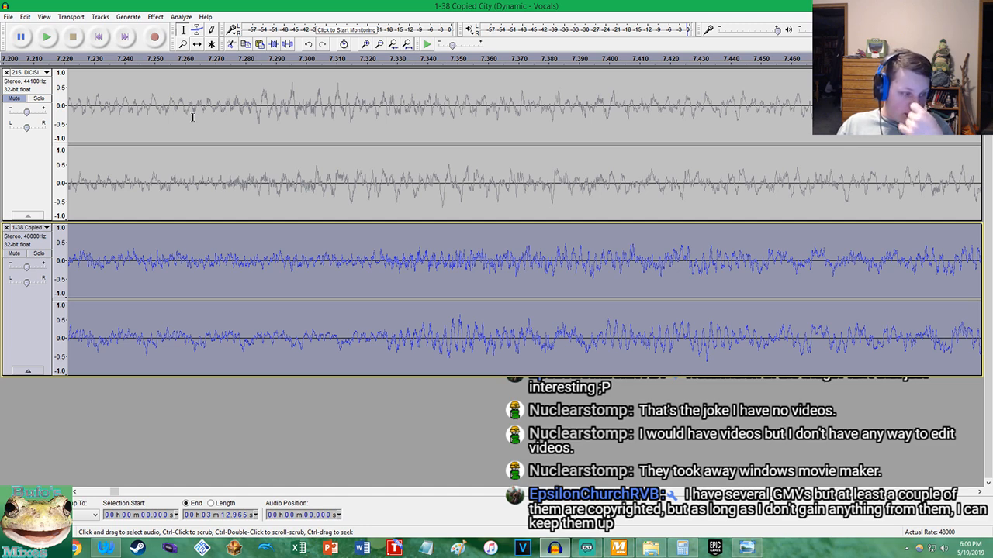
Undo the 11.33 percent tempo change and try a slightly higher percentage on the Copied City track
scroll(227, 164, down, 4)
scroll(231, 167, up, 4)
key(ctrl+z)
click(155, 16)
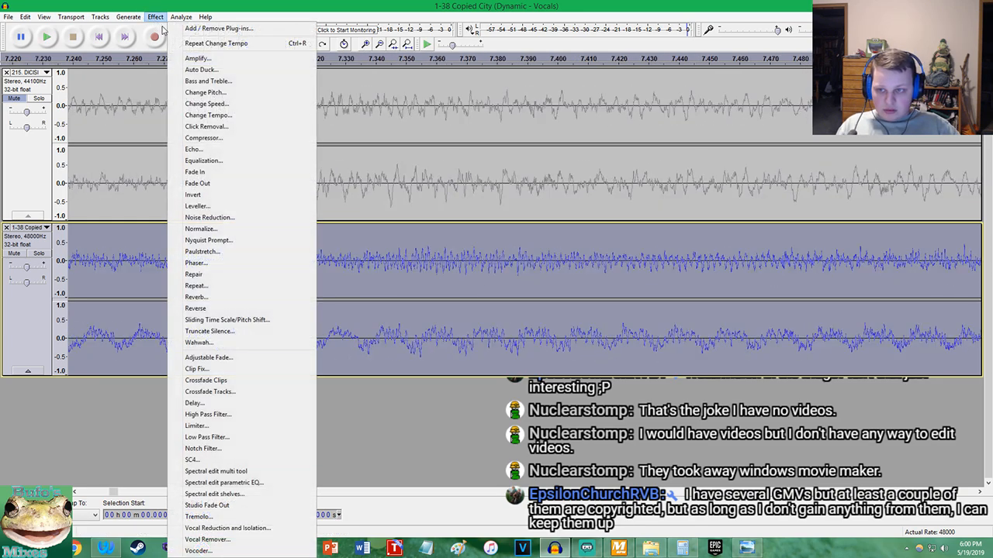
click(244, 126)
click(532, 245)
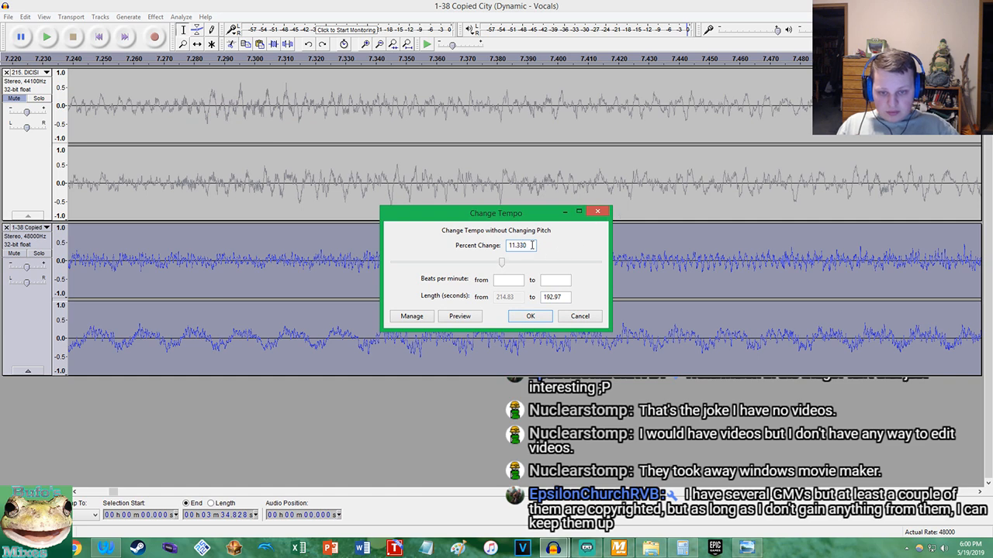
key(Return)
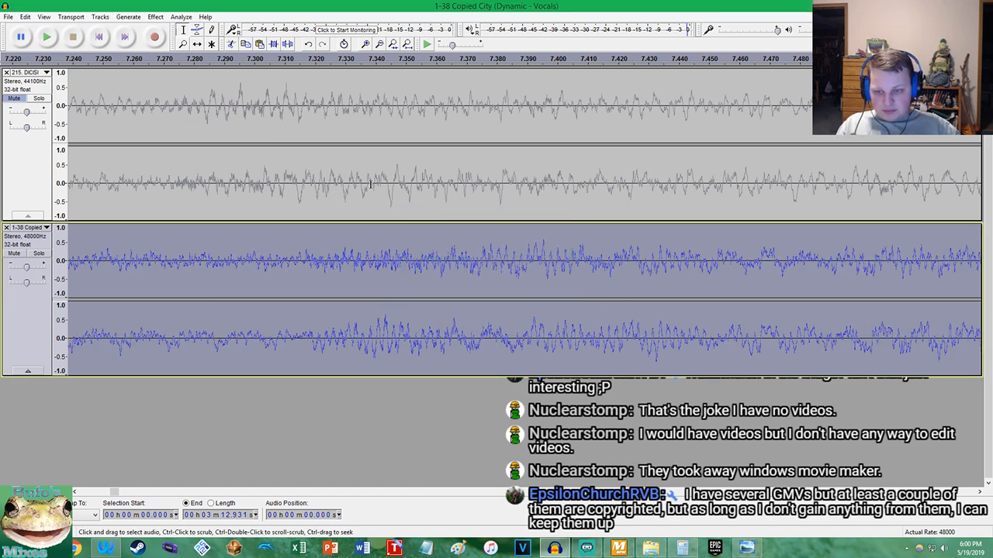
Try a tempo change of 11.38 percent on the original Copied City track and undo it
scroll(289, 181, down, 1)
click(155, 16)
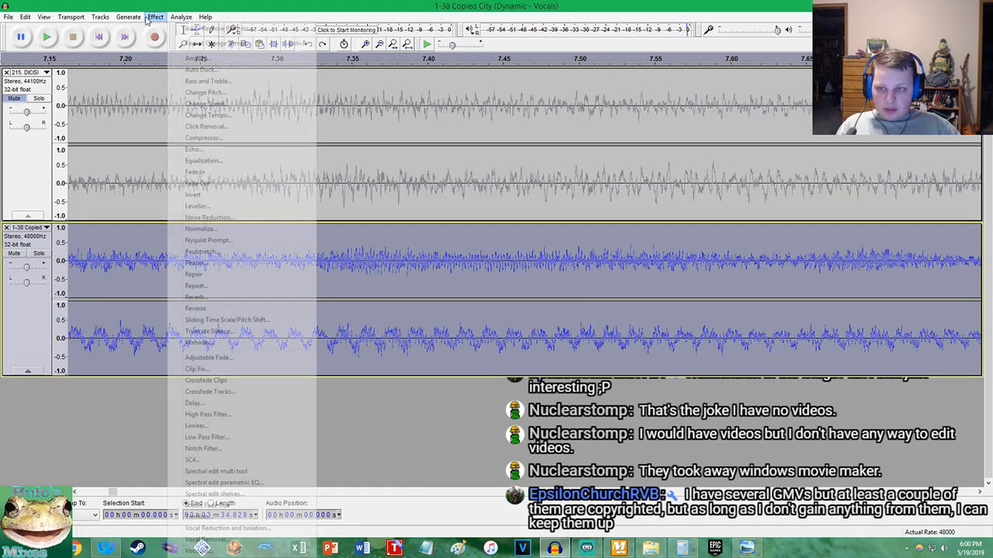
click(233, 116)
key(End)
key(BackSpace)
key(BackSpace)
key(BackSpace)
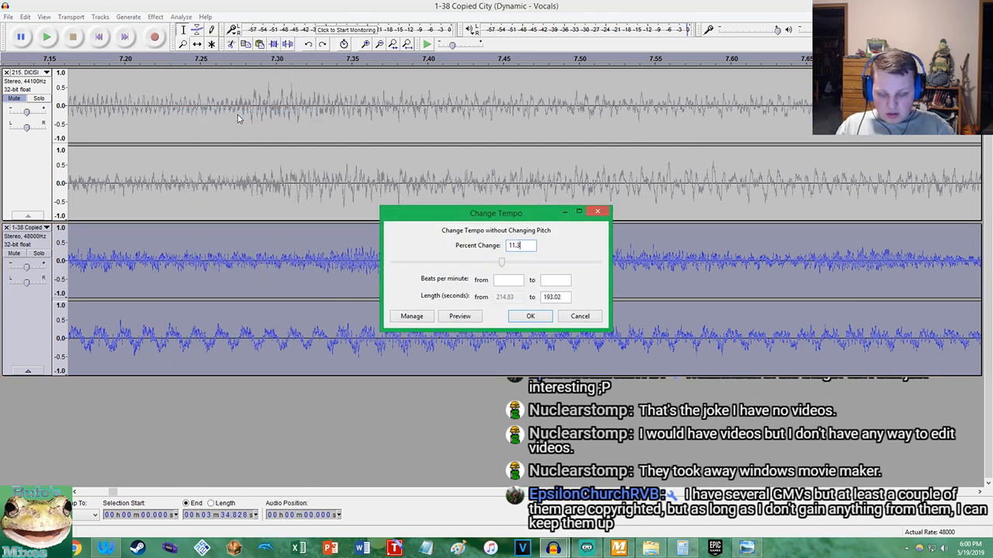
text(38)
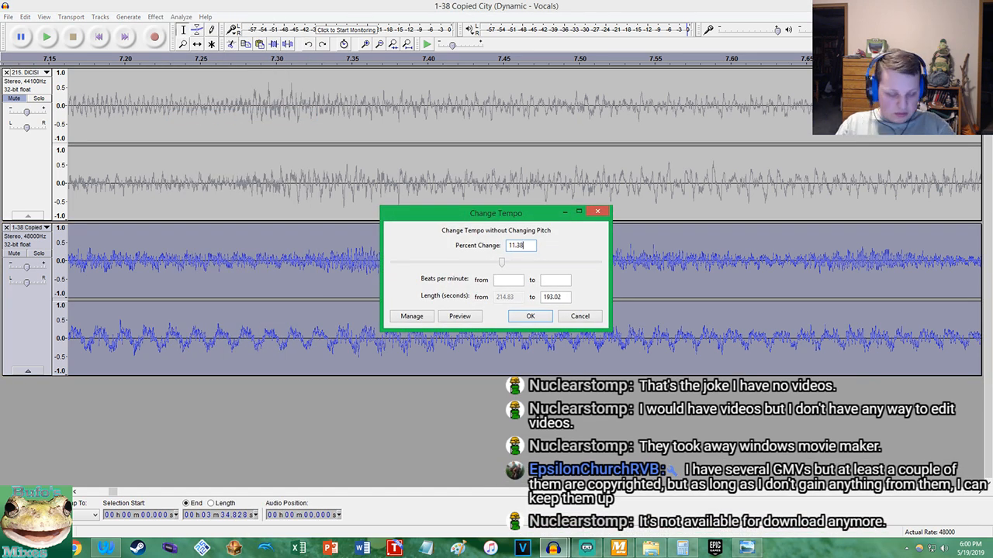
key(Return)
key(ctrl+z)
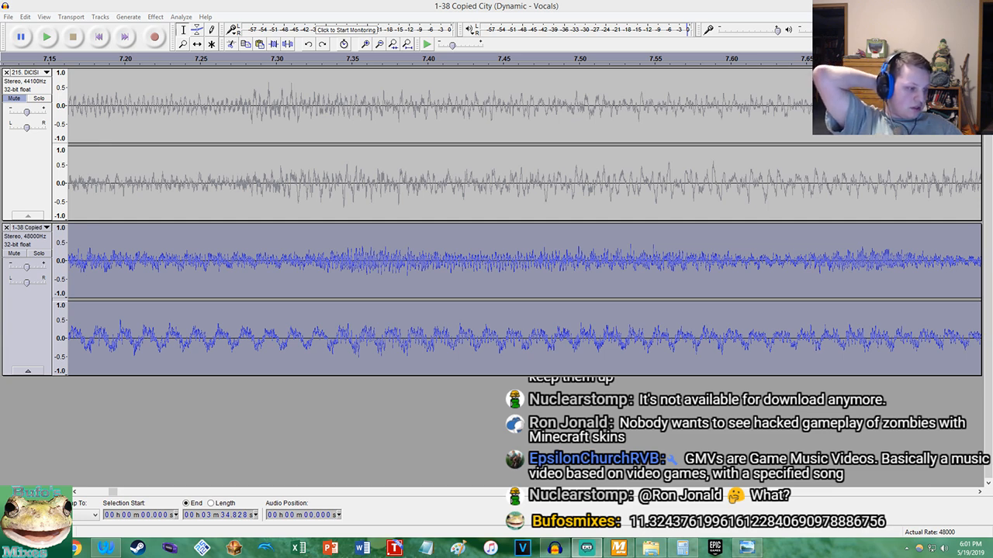
Change the tempo of the entire Copied City track by 11.38 percent without changing its pitch
click(320, 65)
click(74, 38)
click(25, 16)
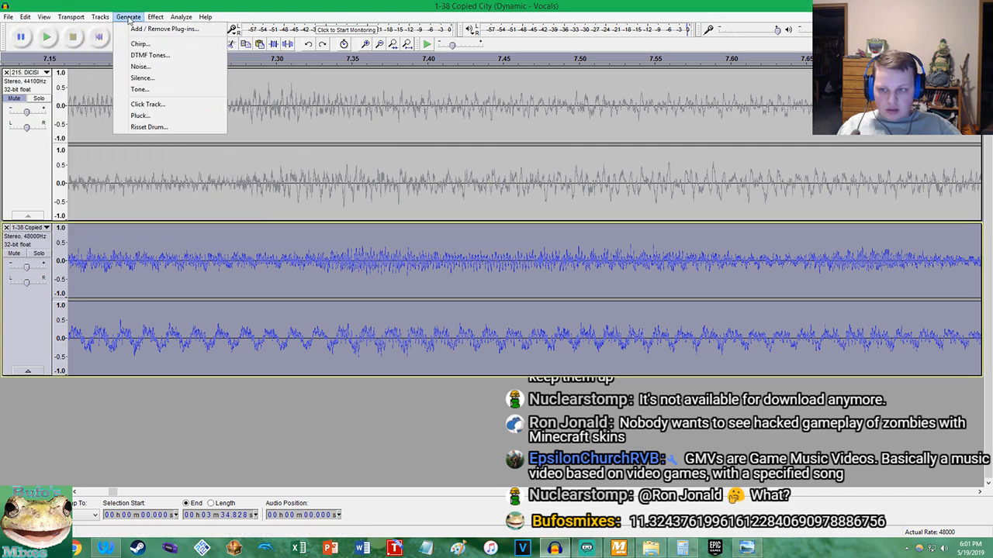
mouse_move(155, 16)
click(180, 115)
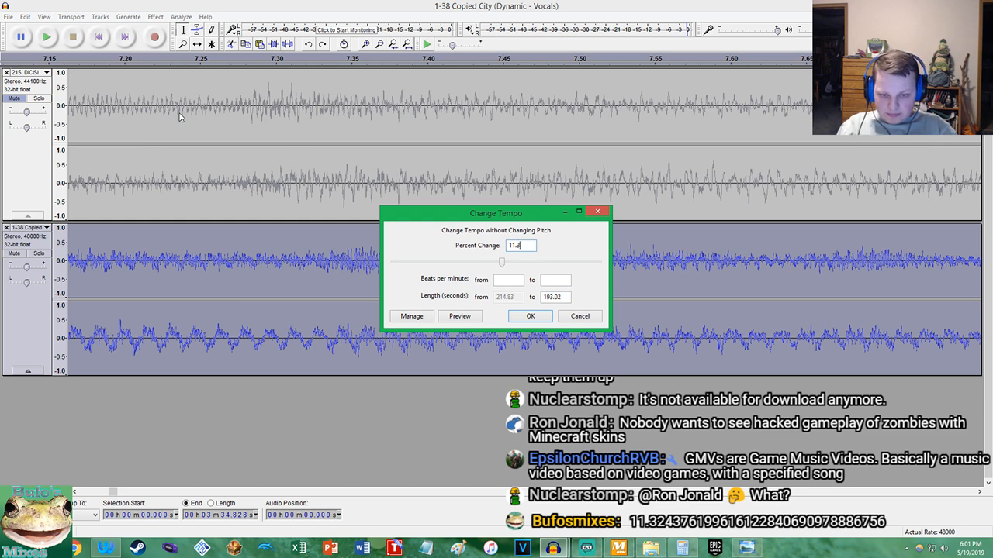
key(Return)
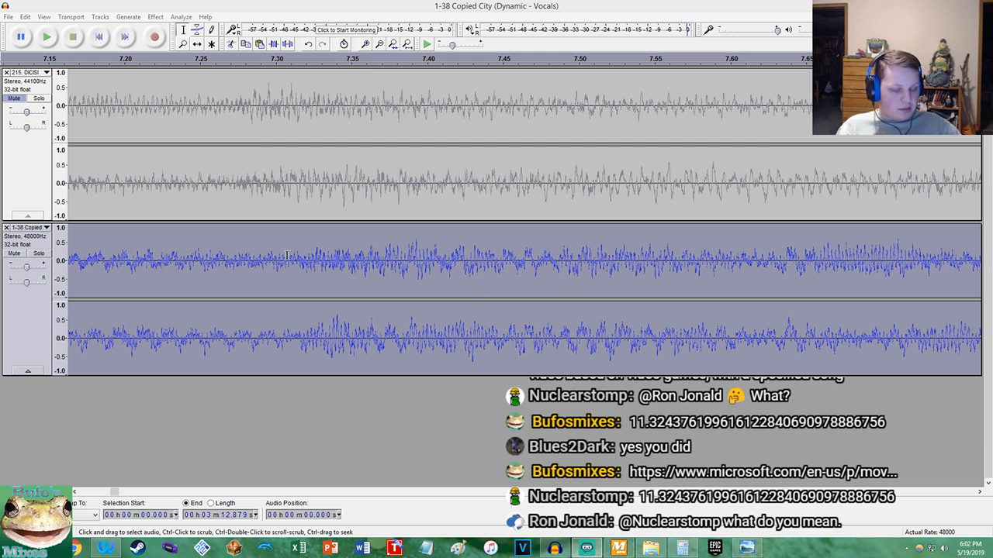
Unmute DICISION and play both tracks from the project start, briefly soloing each one to compare their beats
click(99, 38)
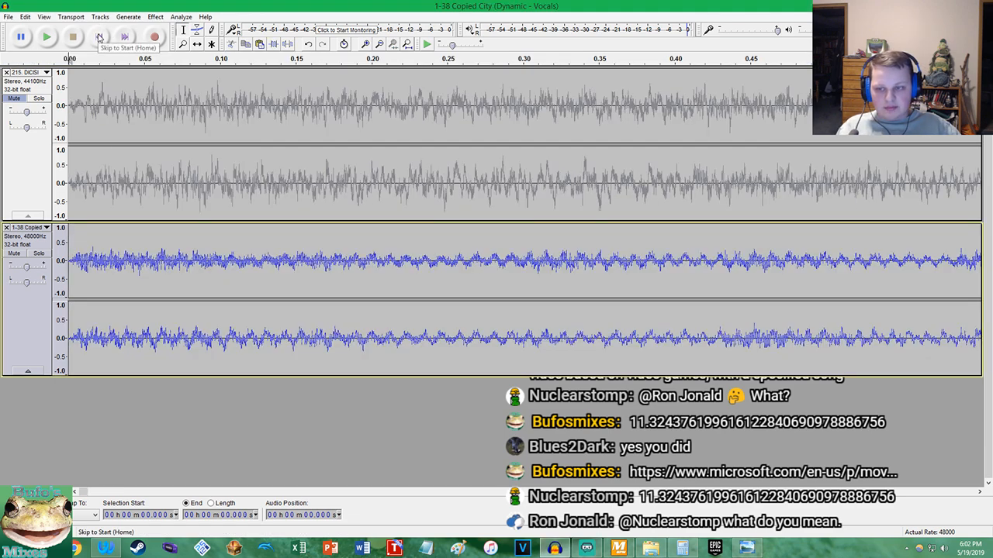
click(13, 98)
click(47, 37)
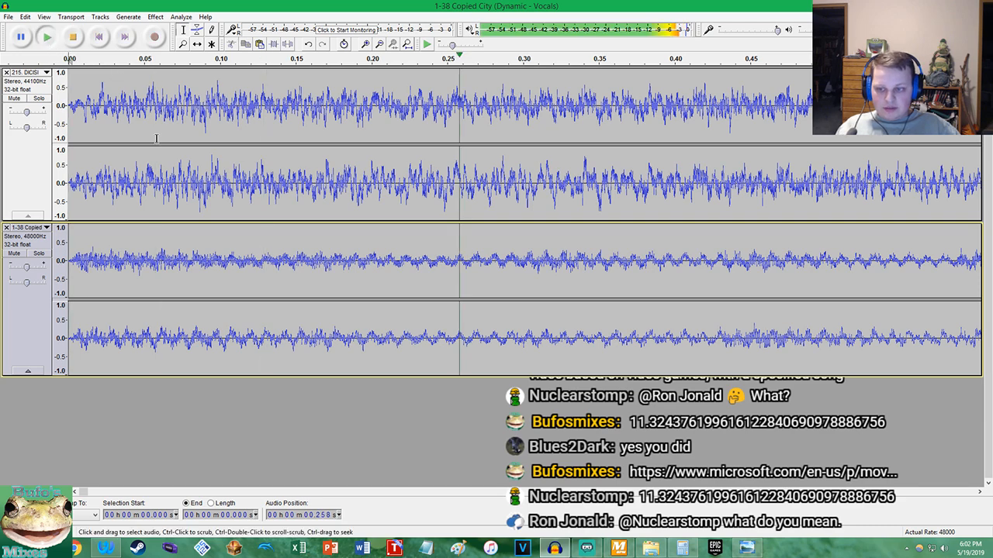
scroll(256, 147, down, 4)
scroll(256, 148, up, 1)
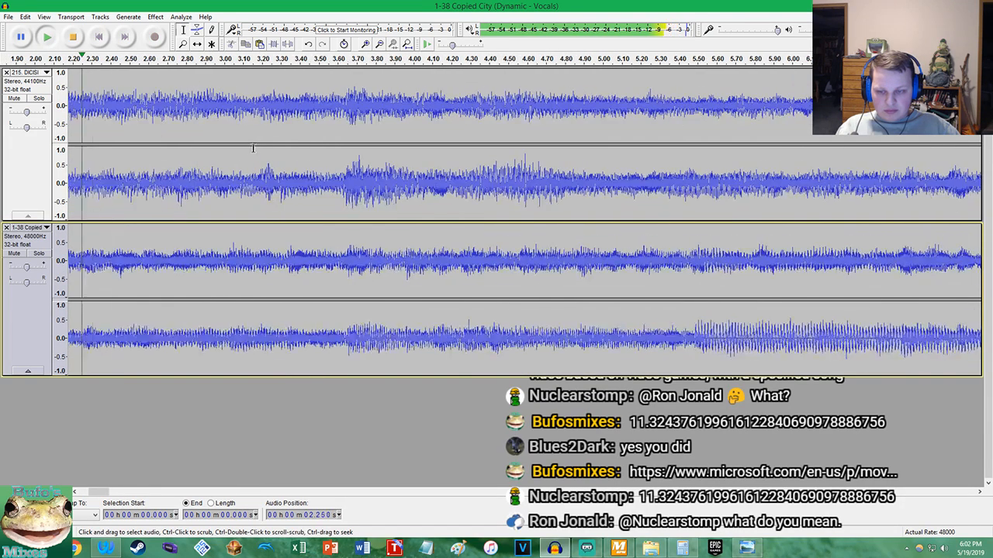
click(38, 98)
click(38, 98)
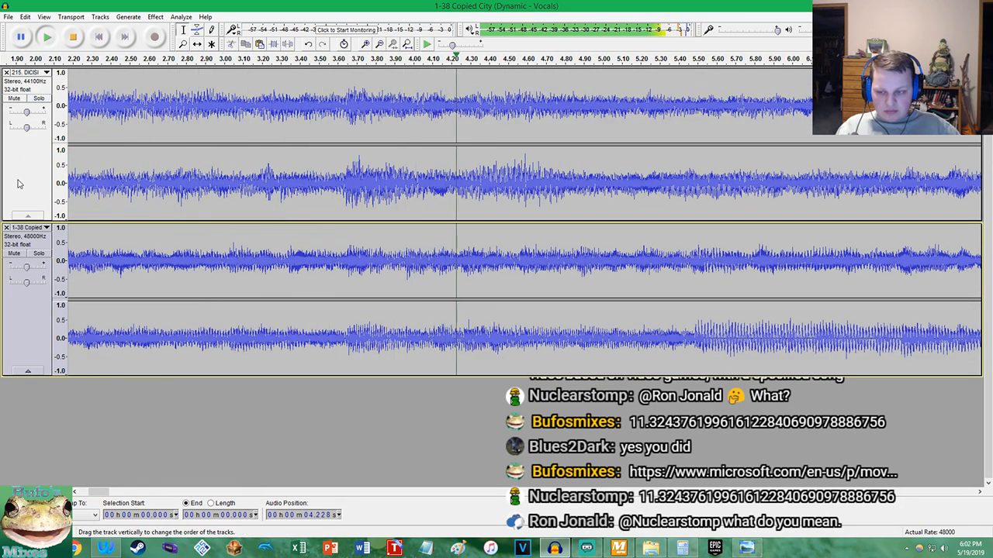
click(39, 253)
click(39, 253)
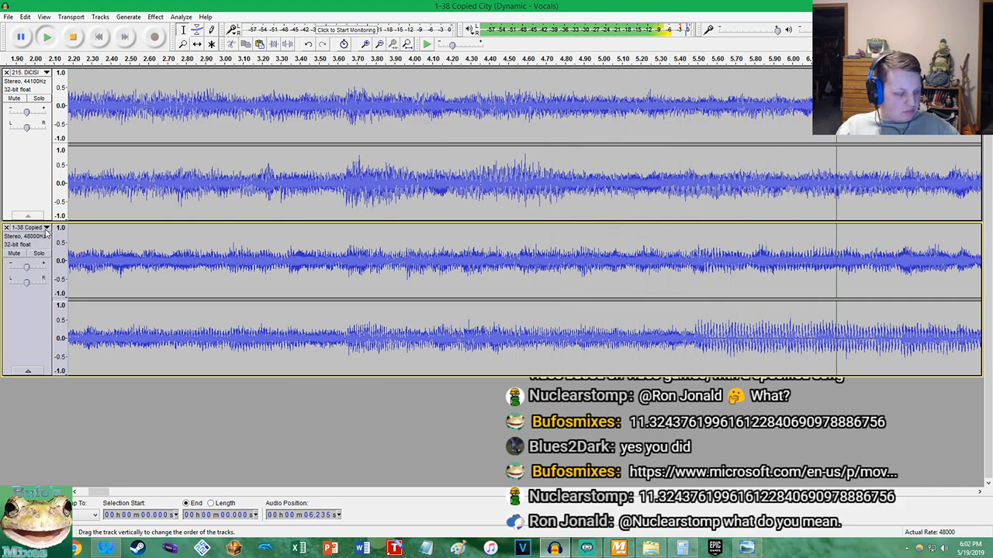
Follow the combined playback to about 14 s, compare the beat alignment of both waveforms, and stop
scroll(256, 186, down, 2)
scroll(421, 184, up, 3)
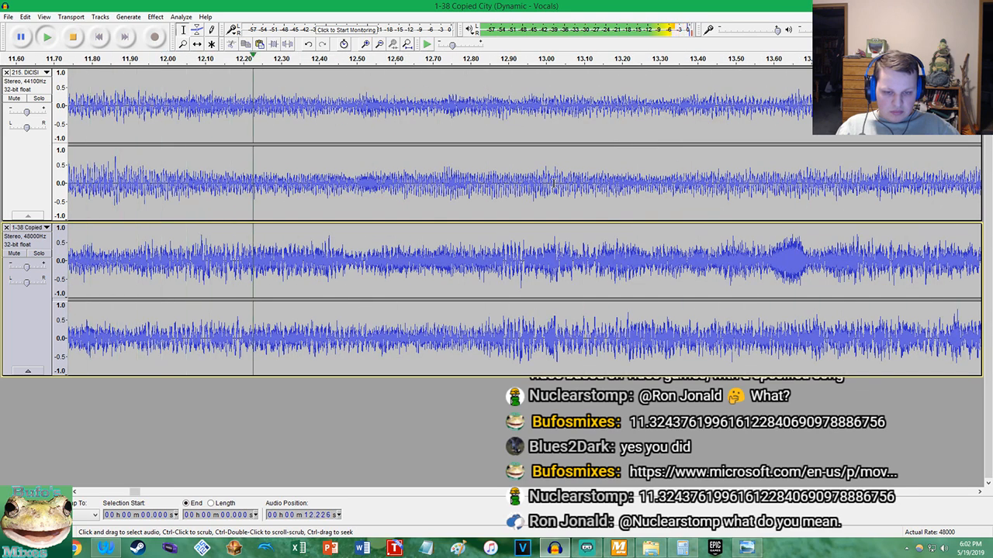
scroll(566, 183, down, 3)
scroll(580, 184, up, 2)
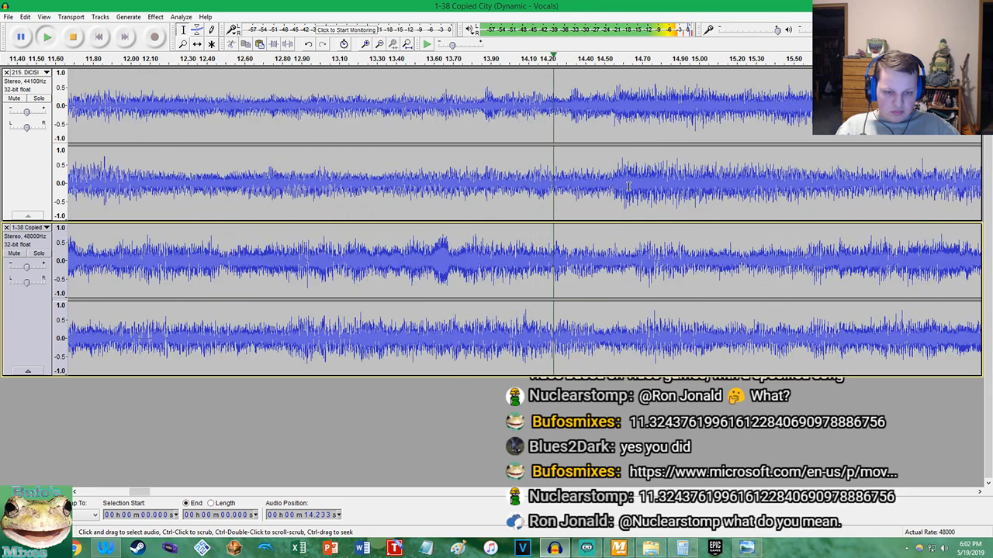
key(space)
Undo the 11.38 percent tempo change, try 11.4 percent on the Copied City track, and inspect the alignment near 14.6 s
key(ctrl+z)
click(155, 16)
click(198, 114)
key(Right)
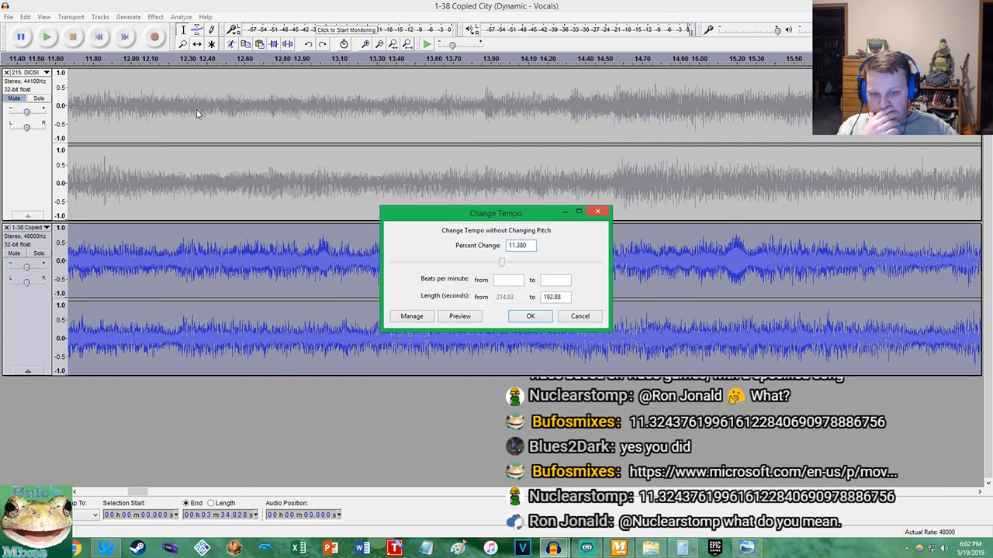
key(BackSpace)
key(BackSpace)
text(4)
key(Return)
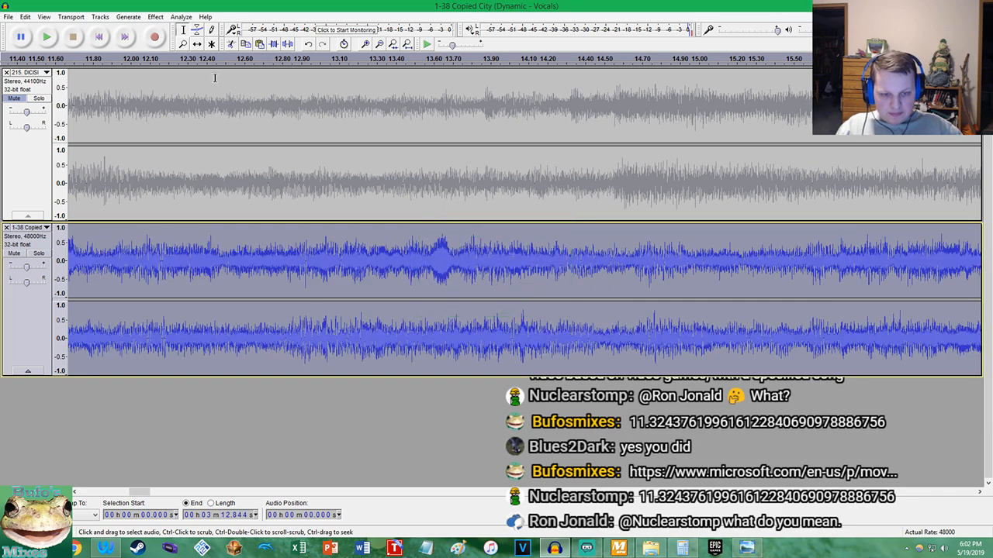
scroll(634, 196, up, 2)
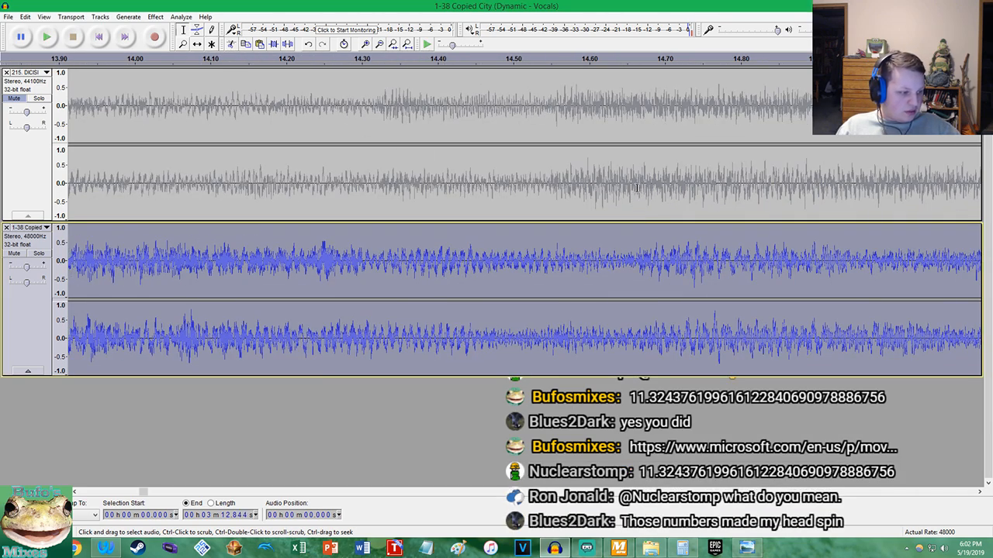
Undo the 11.4 percent tempo change on the Copied City track
key(ctrl+z)
click(155, 17)
click(256, 114)
click(597, 196)
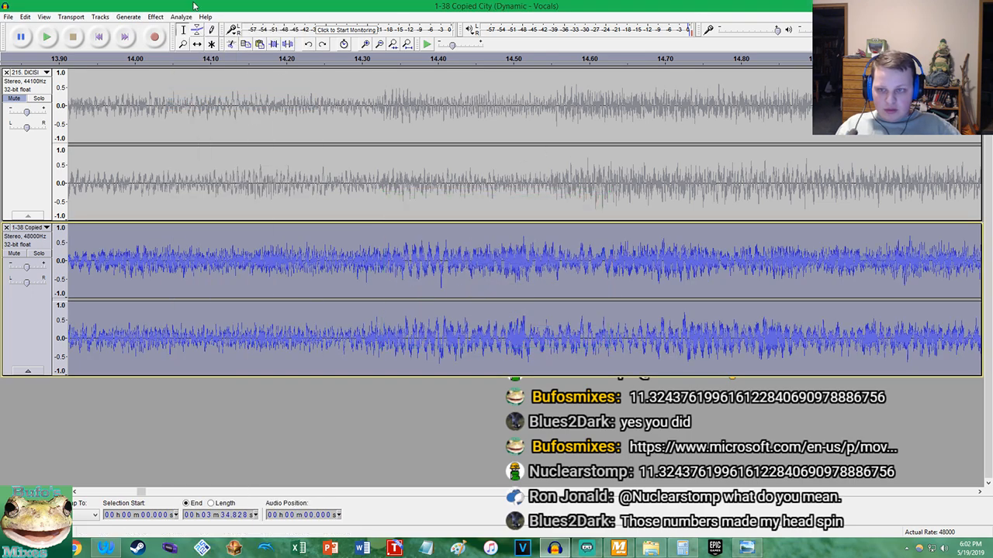
Try an 11.45 percent tempo change on the Copied City track
click(155, 17)
click(218, 121)
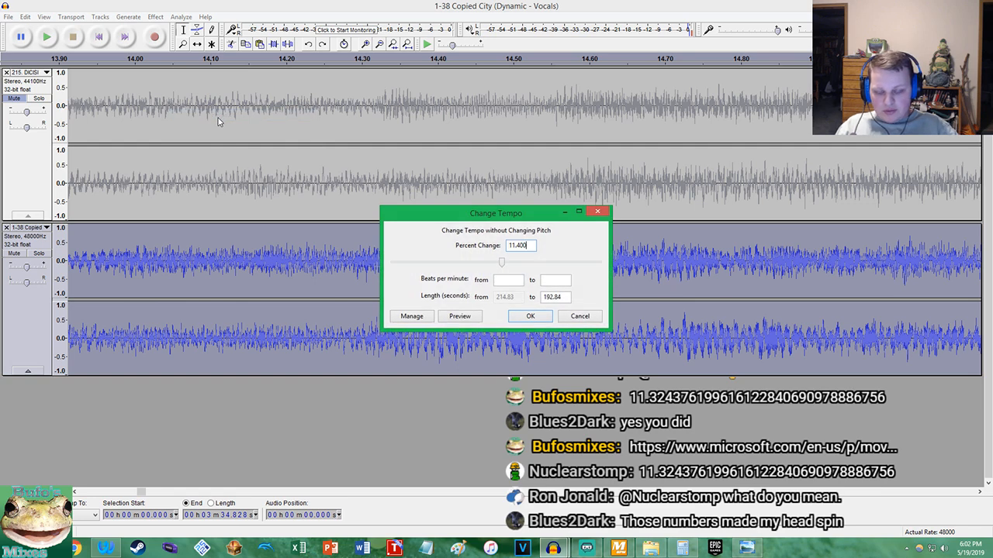
key(Return)
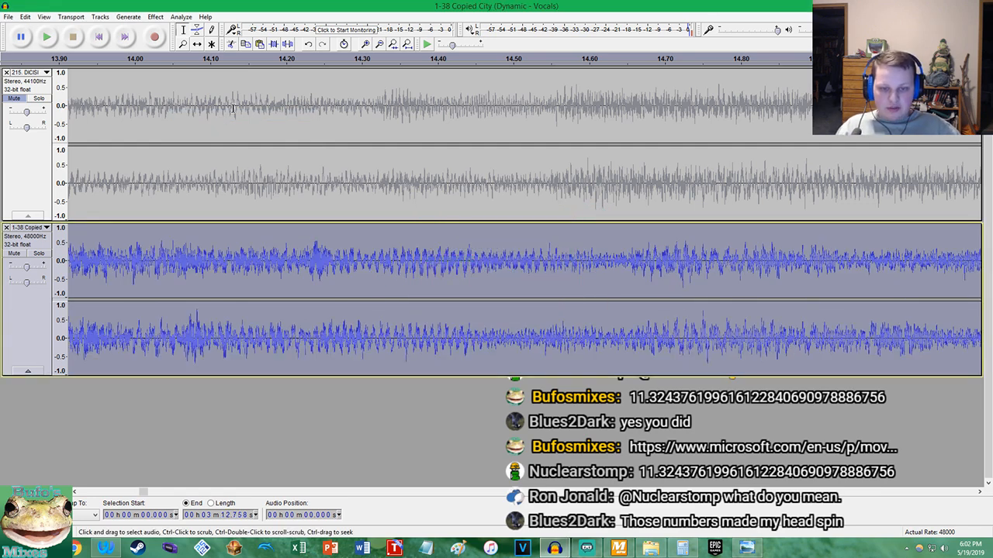
Unmute DICISION, play both tracks from the project start, compare their beats up to about 11 s, and stop
click(10, 101)
key(Home)
click(47, 37)
scroll(194, 162, down, 4)
scroll(443, 160, up, 2)
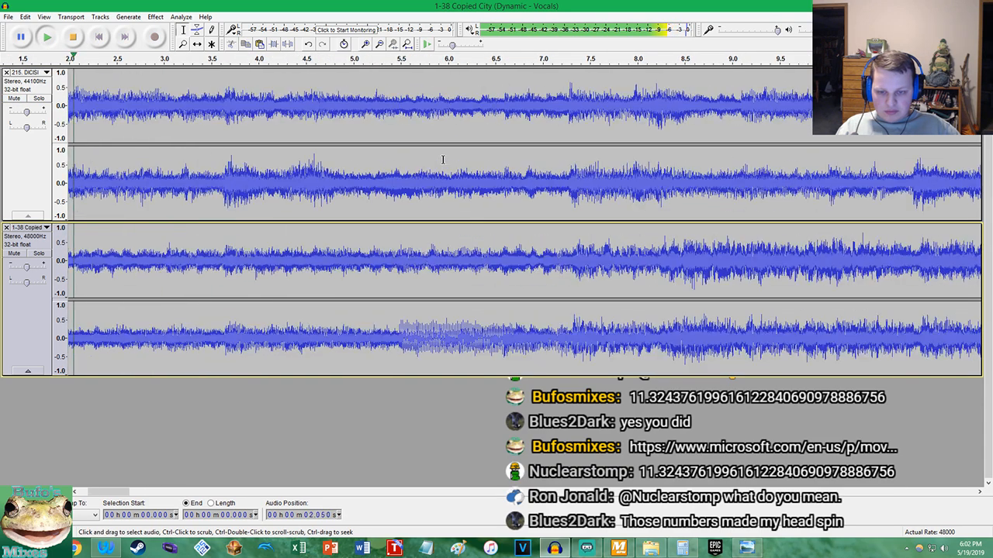
scroll(443, 159, up, 1)
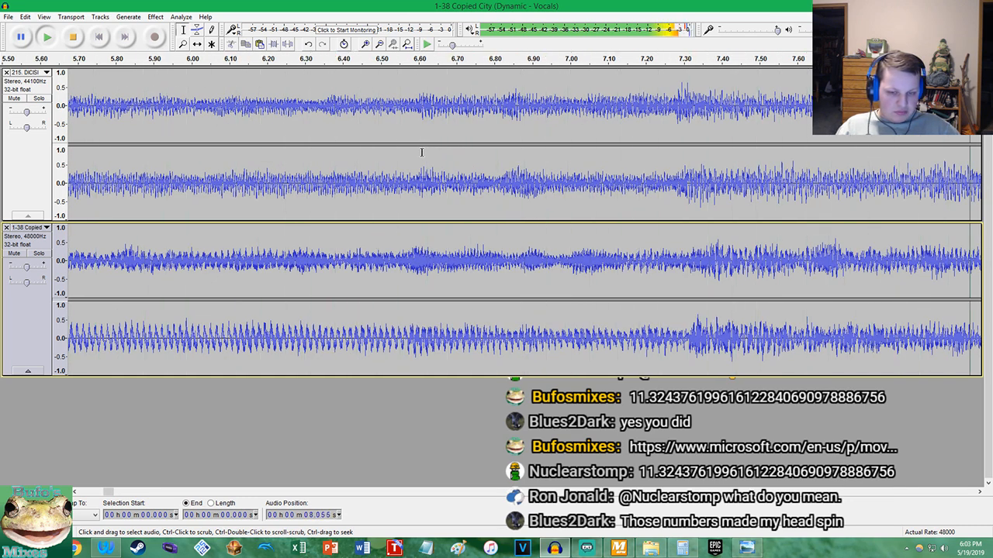
scroll(493, 138, down, 3)
scroll(493, 138, up, 3)
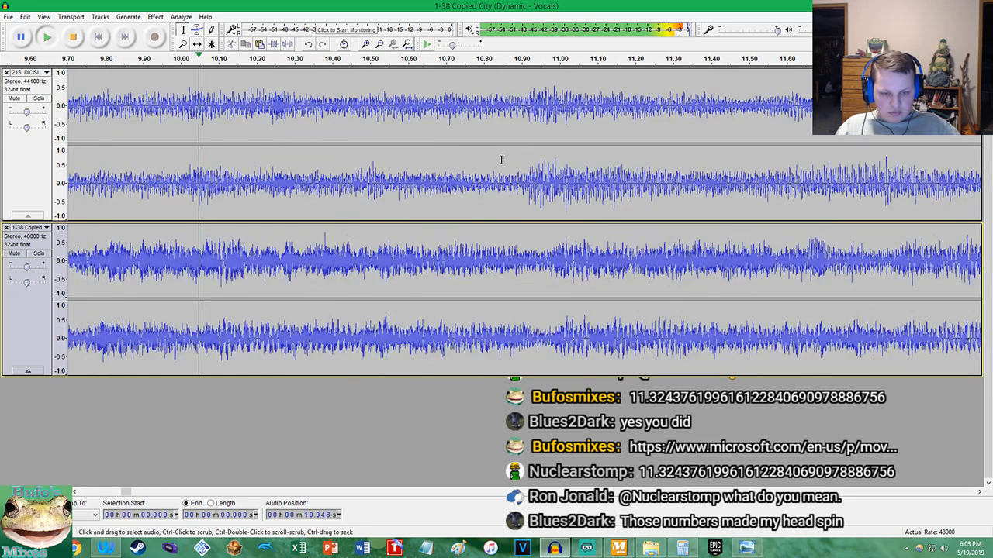
key(space)
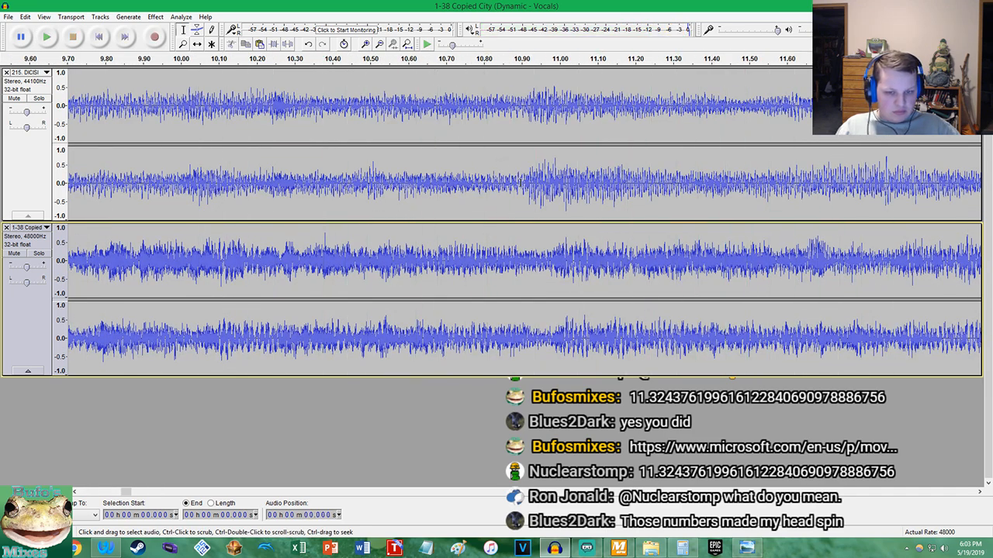
Undo the 11.45 percent tempo change and try a slightly larger one that shortens Copied City to 3 min 12.585 s
scroll(522, 160, up, 1)
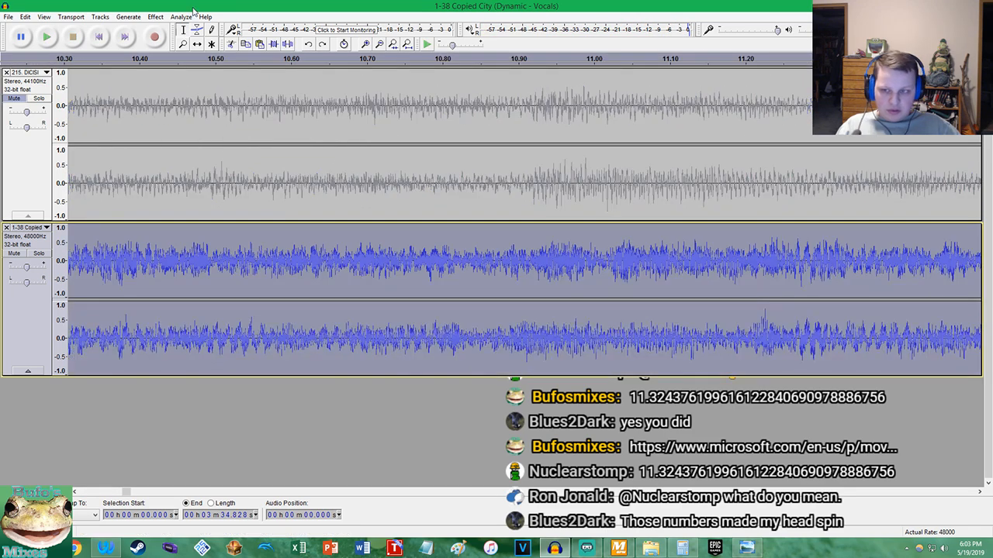
click(155, 16)
click(186, 118)
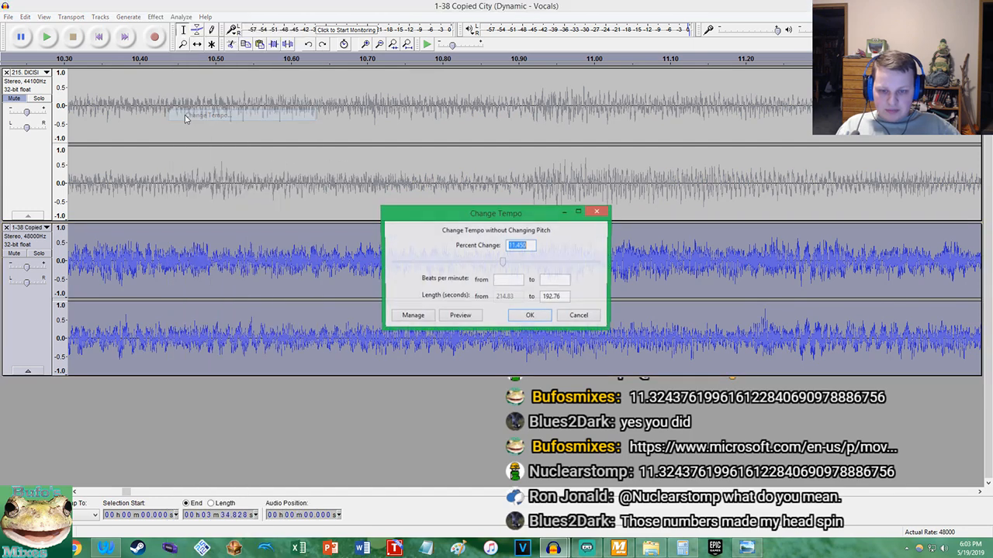
key(Return)
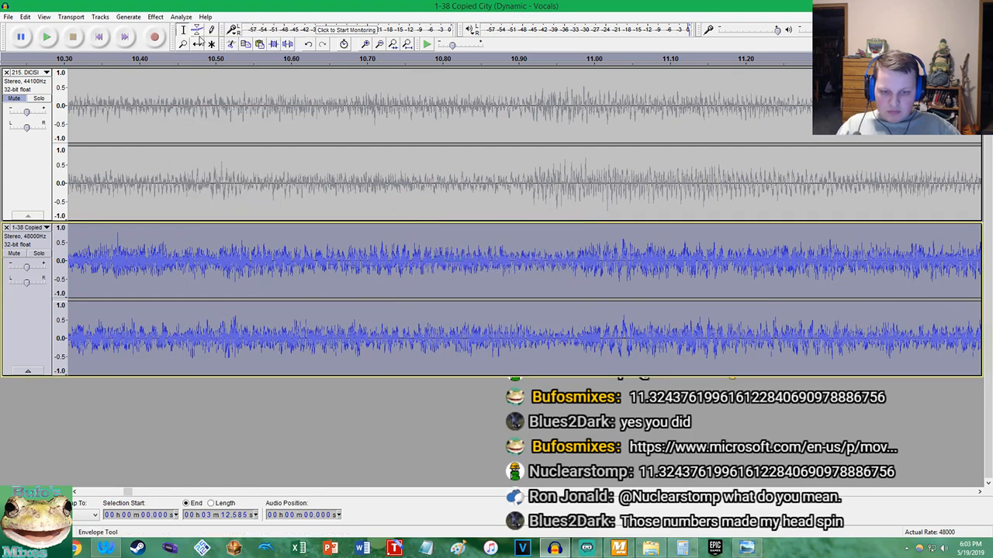
Replace the last tempo change with a larger one that shortens Copied City to 3 min 12.240 s
click(155, 16)
click(208, 115)
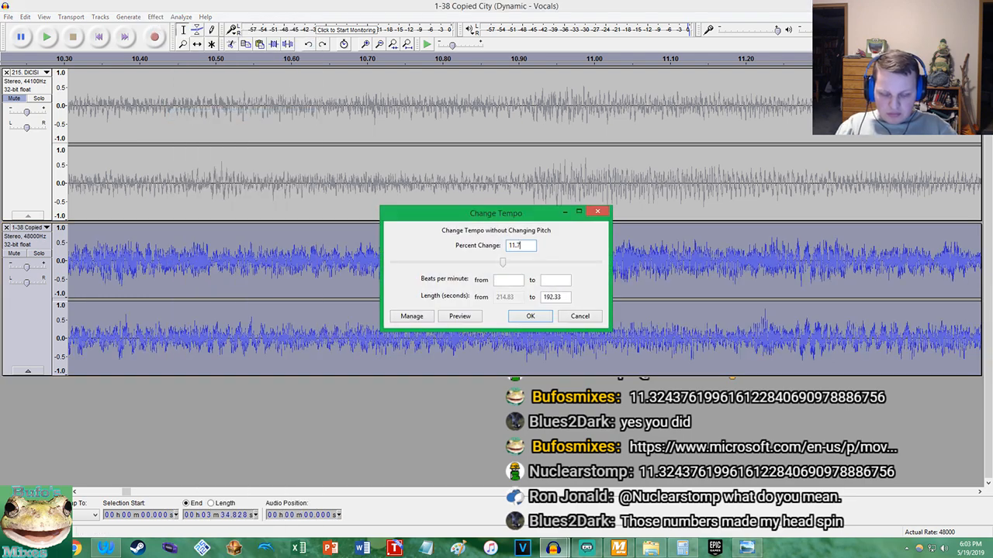
text(11.7)
key(Return)
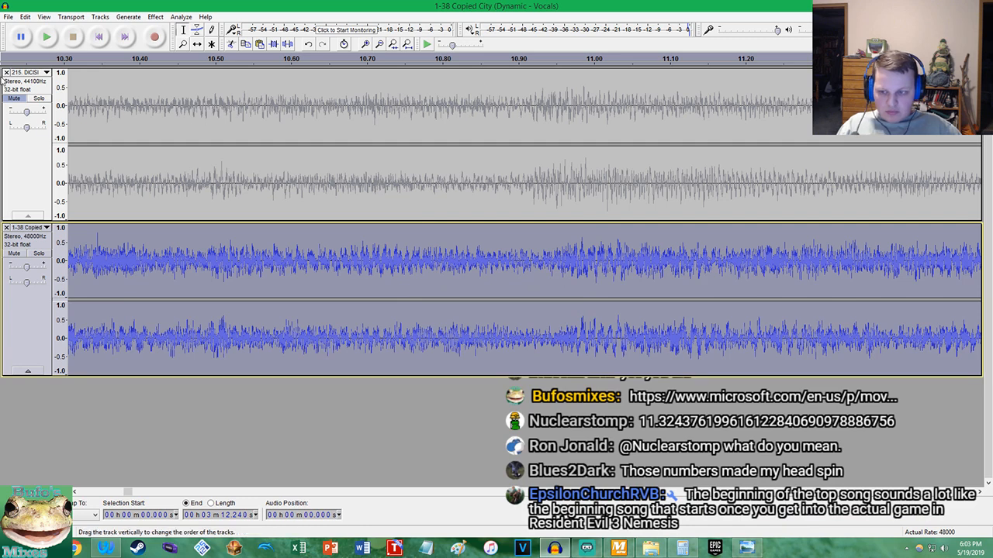
Unmute DICISION and play both tracks from about 10.3 s, briefly soloing DICISION to hear its beat
click(15, 100)
click(100, 104)
key(space)
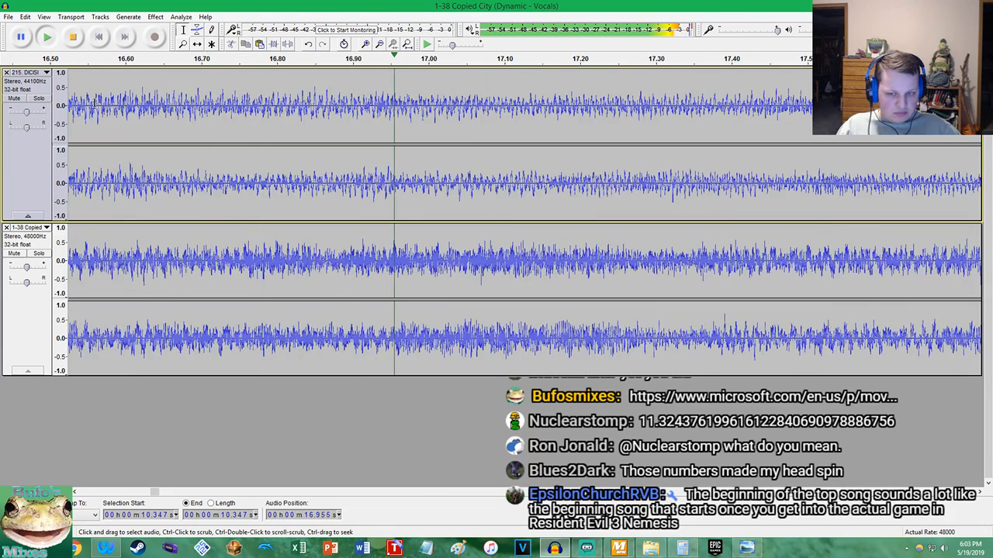
click(39, 100)
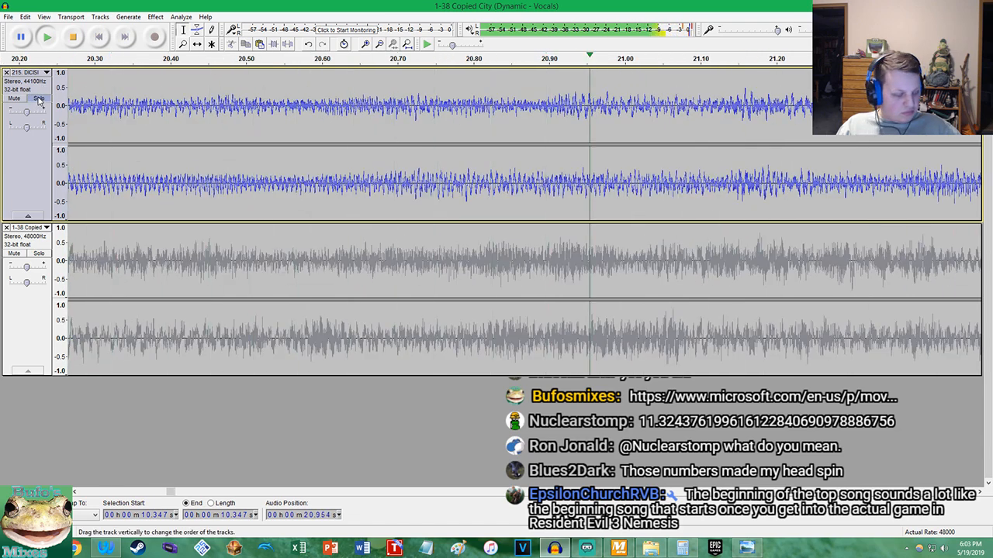
click(39, 101)
Follow the combined playback to about 31 s, compare the beats of both waveforms, and stop
scroll(203, 180, down, 2)
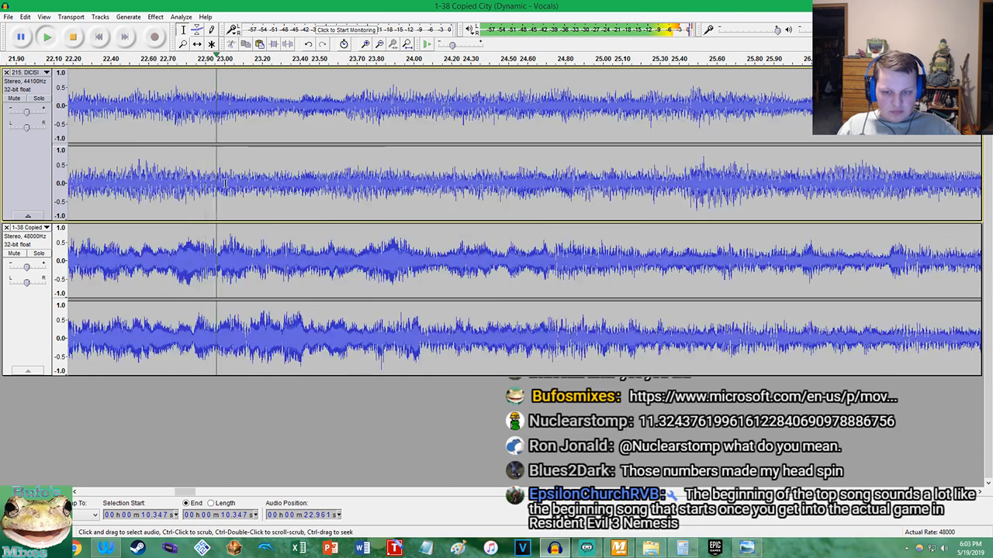
scroll(645, 188, up, 2)
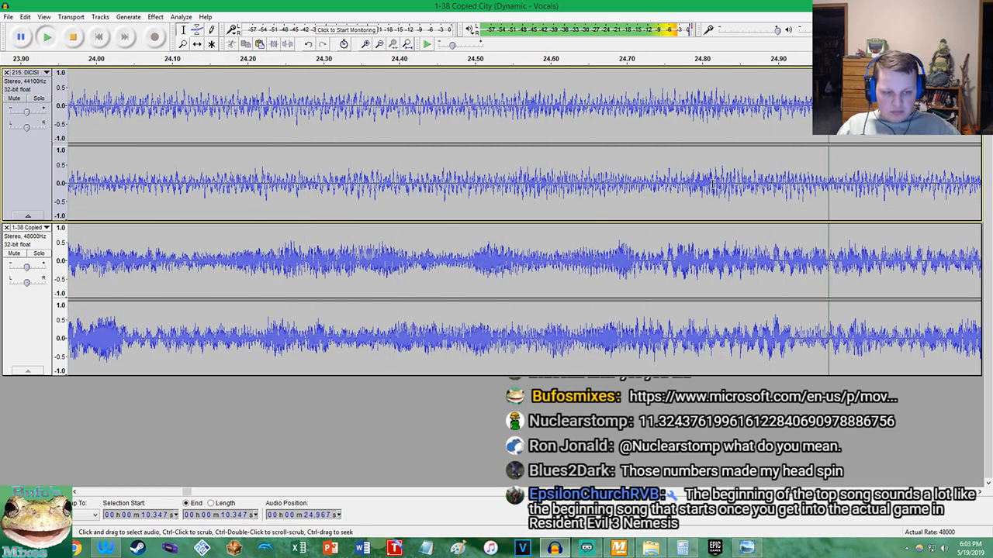
scroll(704, 184, down, 3)
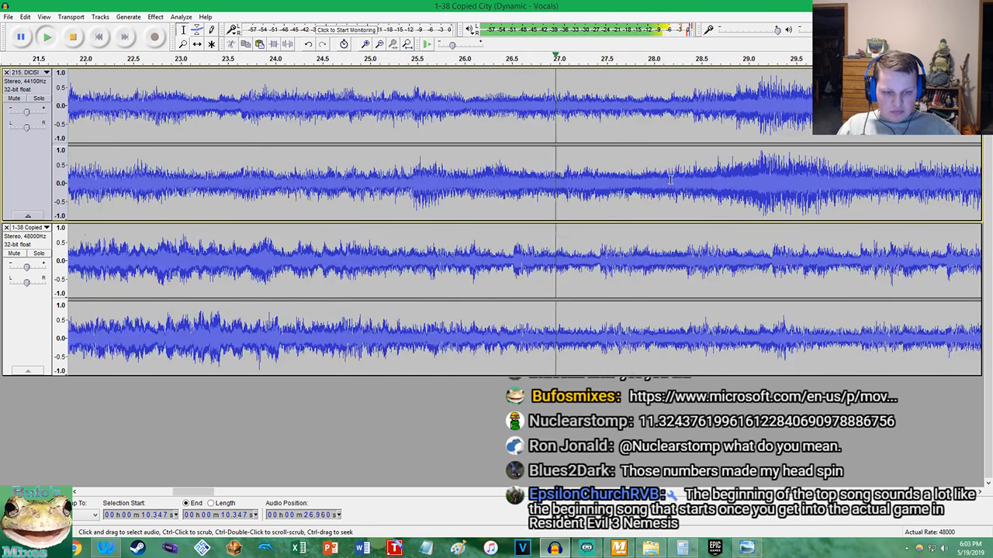
scroll(798, 189, up, 2)
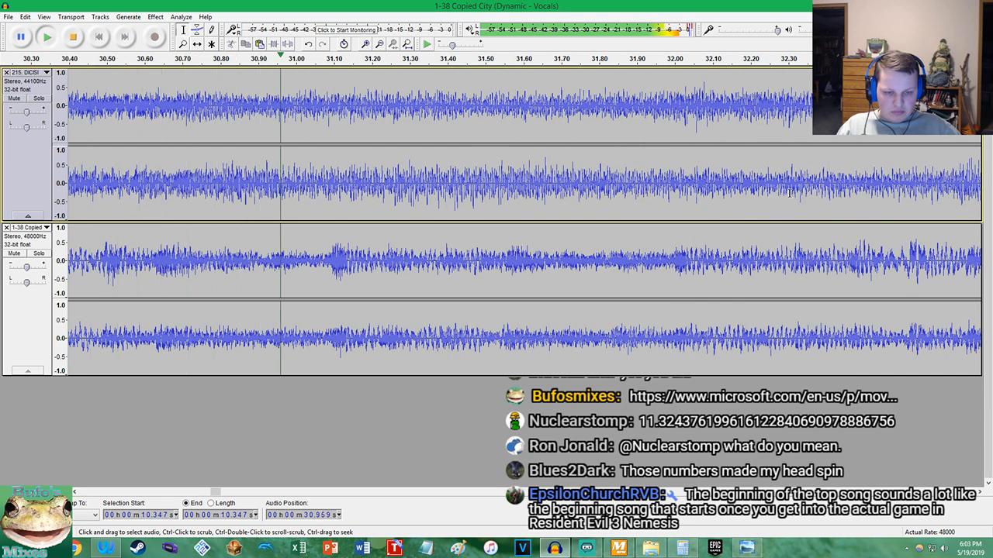
key(space)
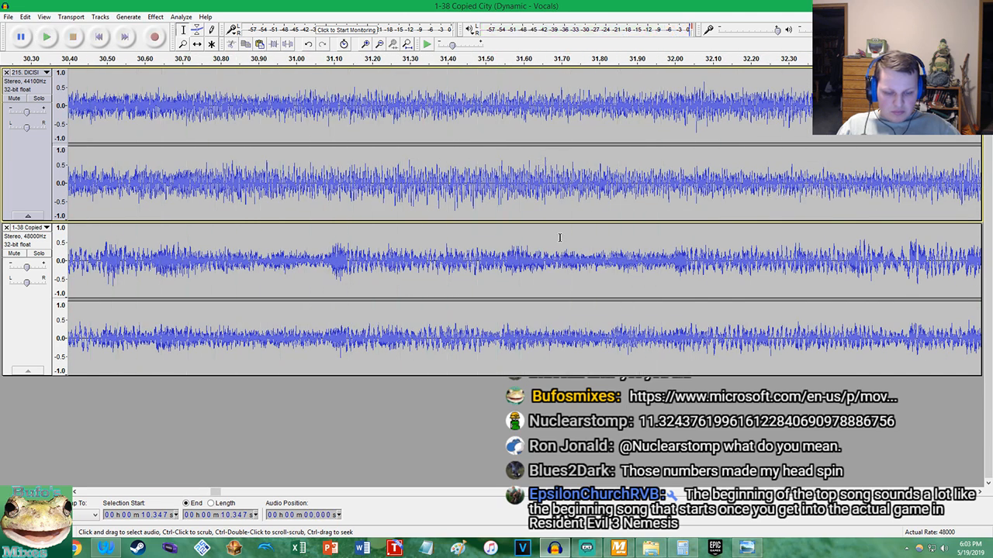
Switch to MixMeister BPM Analyzer to check the BPM of both songs, and bring up the Calculator
click(619, 548)
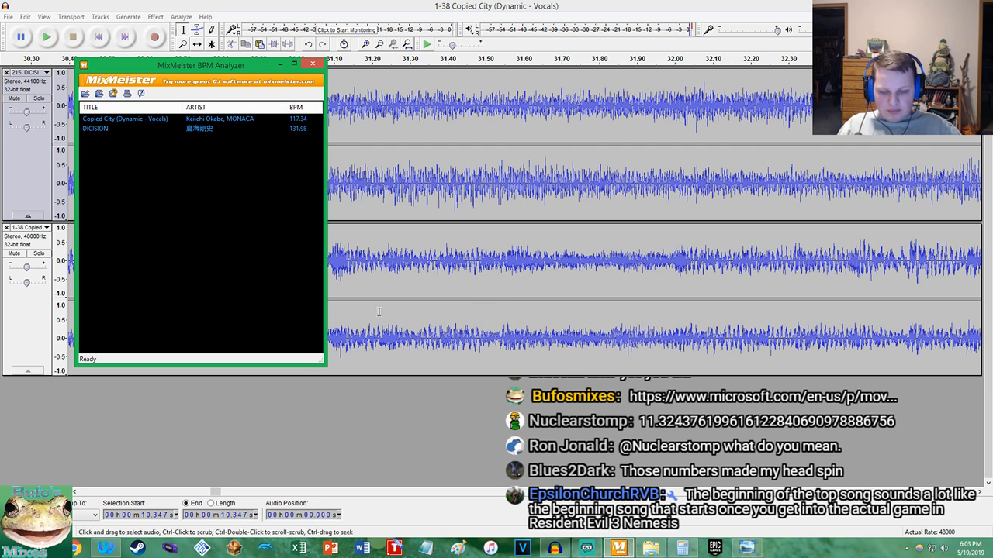
click(106, 548)
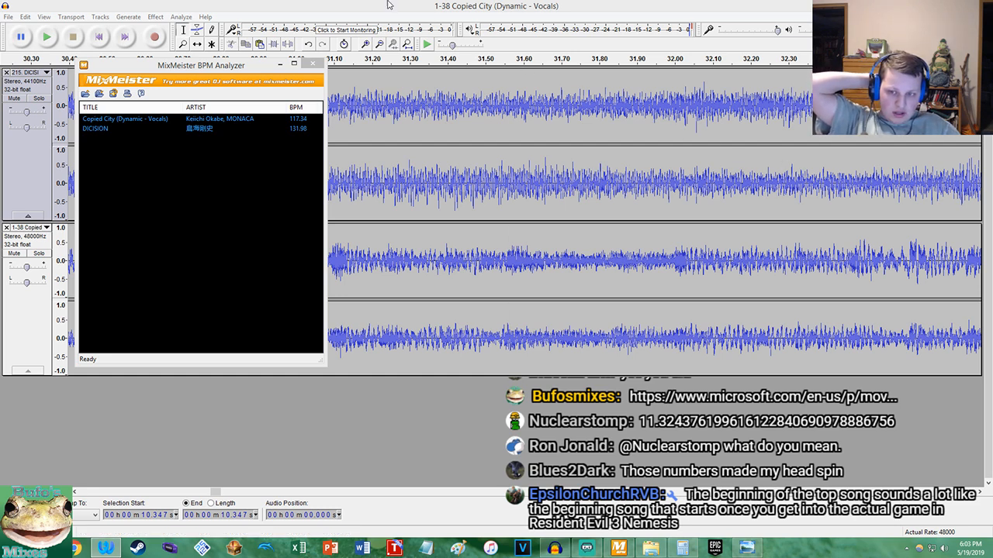
click(233, 65)
click(682, 548)
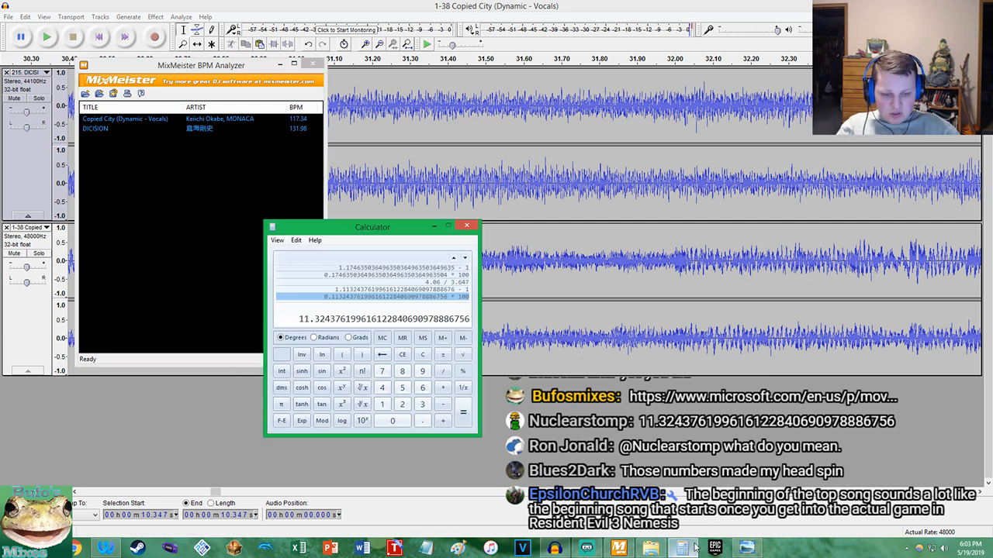
Calculate the required tempo increase in percent as (131.98 / 117.34 - 1) * 100 and copy the result
text(131.98 / 117)
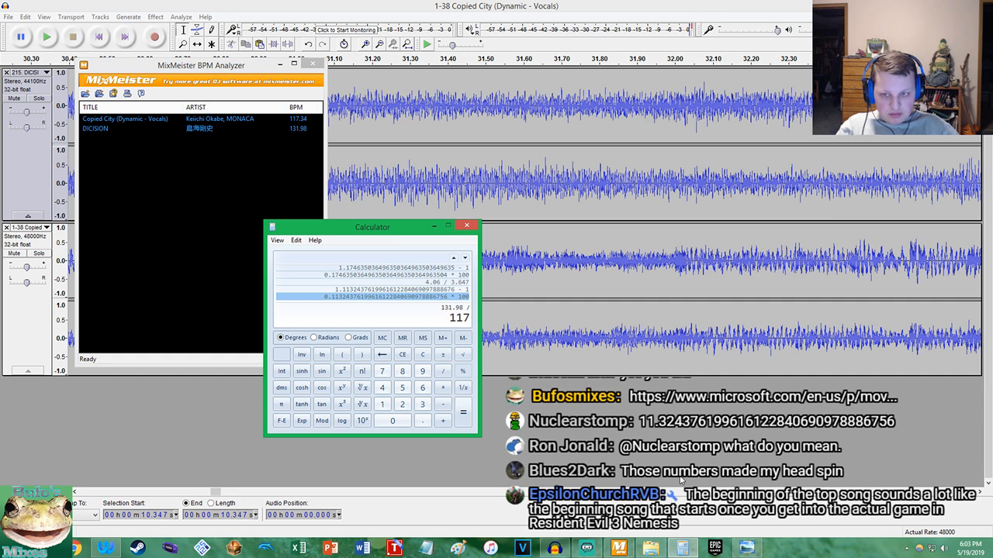
text(.34)
key(Return)
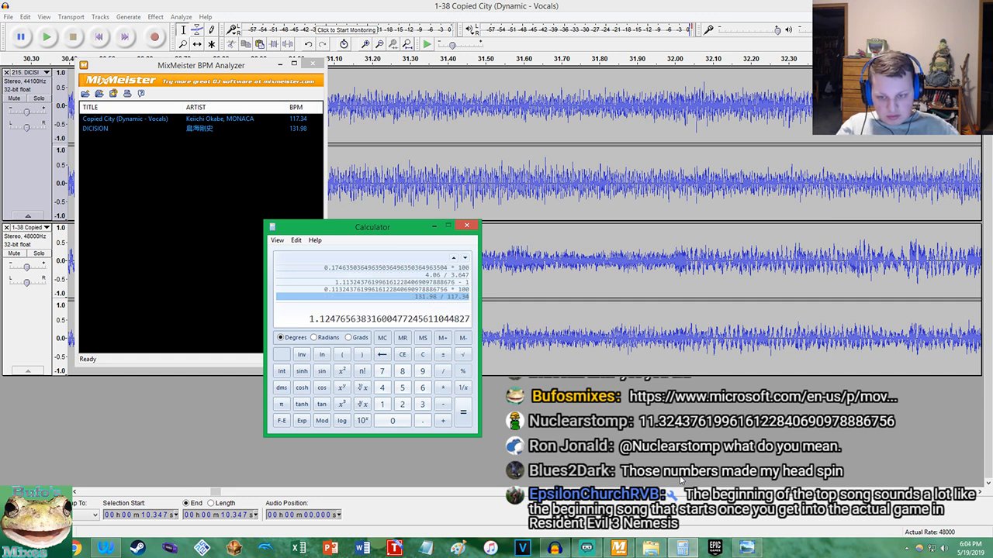
text(-1)
key(Return)
text(*100)
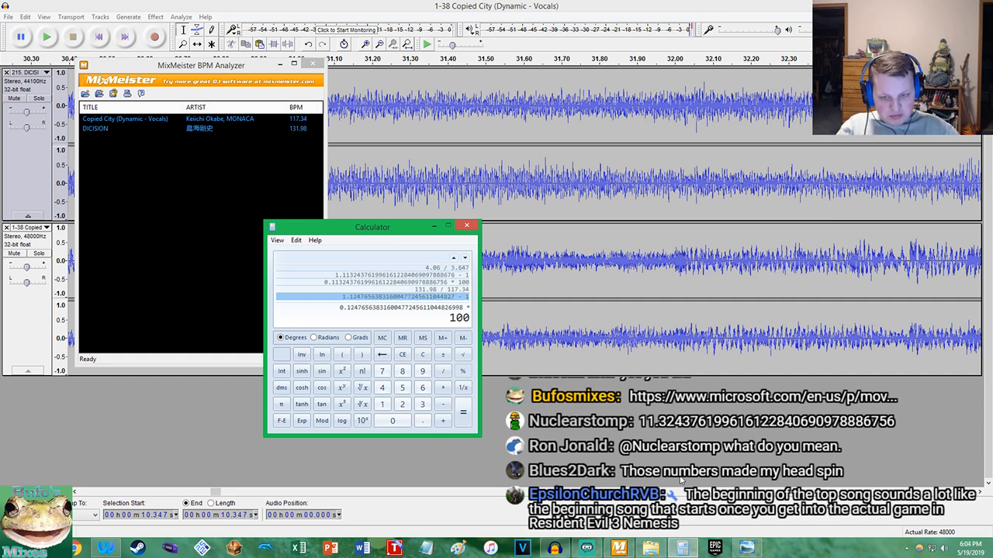
key(Return)
right_click(313, 317)
click(336, 324)
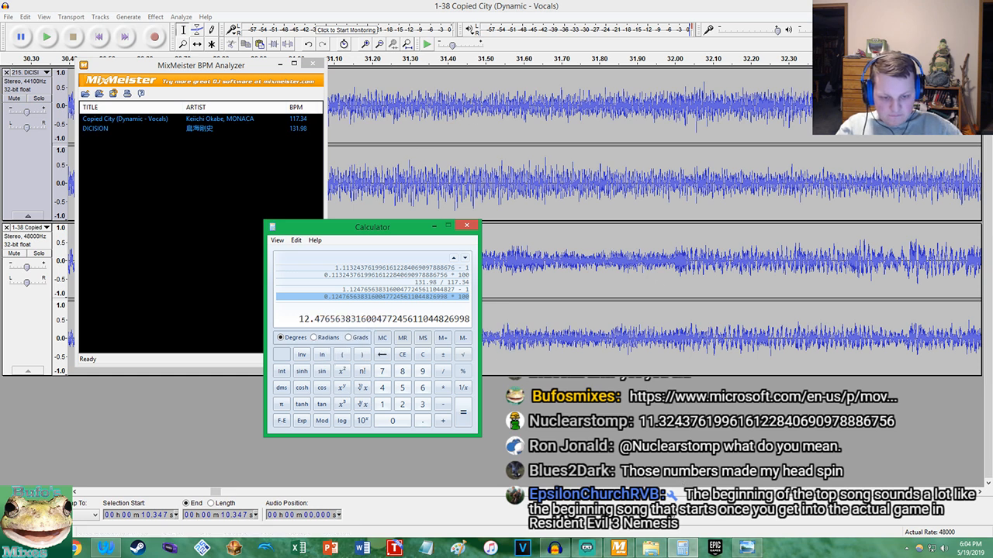
Recall the earlier 11.324 percent result from the calculation history for comparison
click(683, 548)
click(682, 548)
click(443, 276)
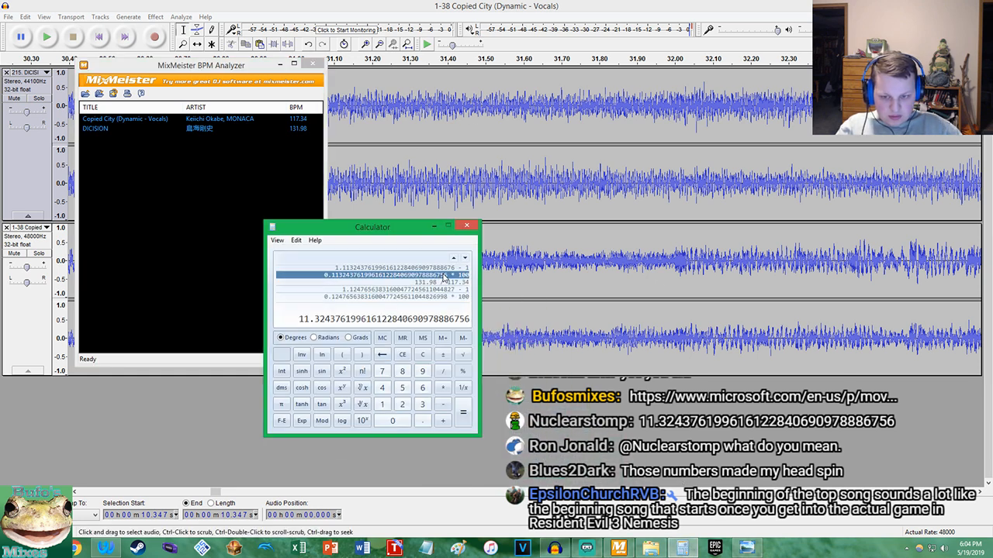
Return to Audacity and undo the last tempo change on the Copied City track
click(107, 4)
click(9, 16)
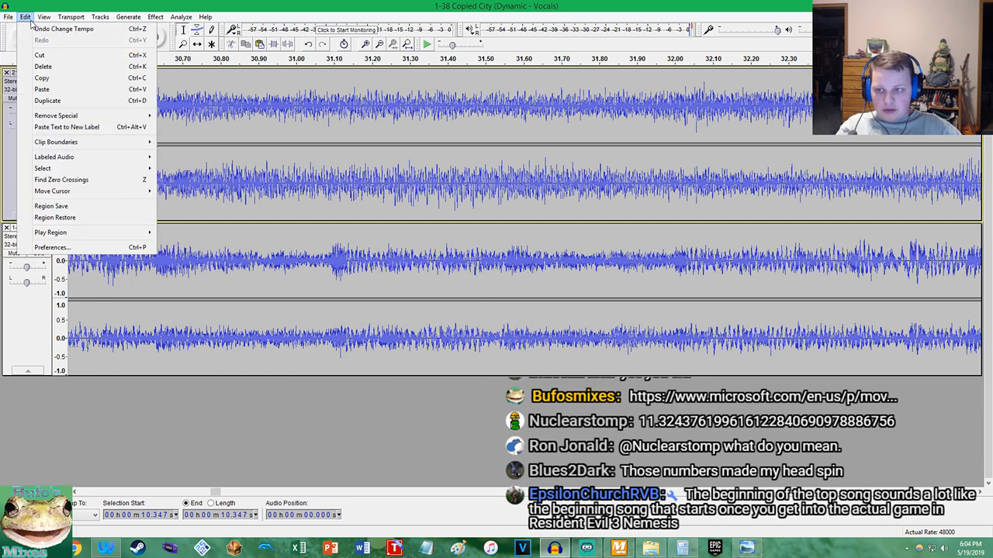
click(32, 28)
click(158, 17)
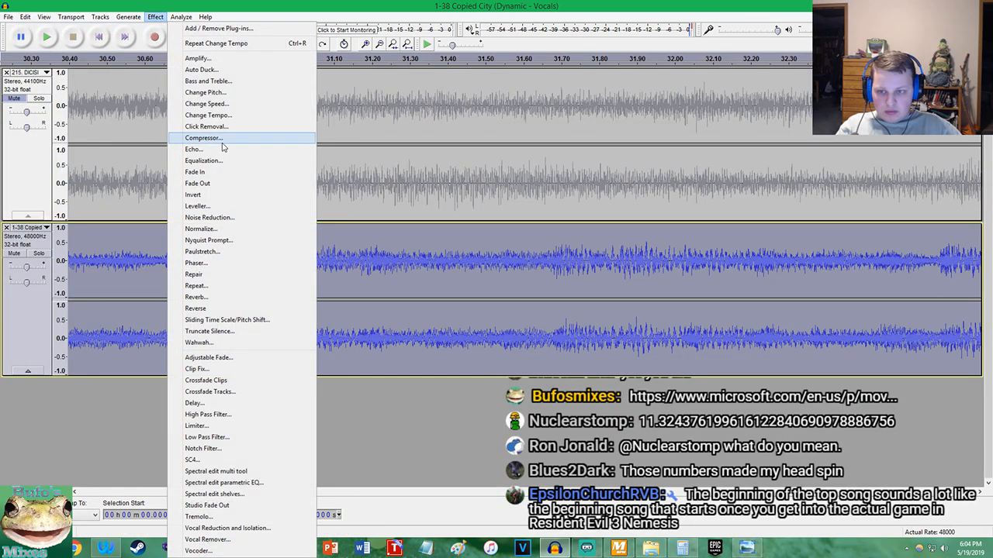
click(226, 128)
click(613, 229)
Change the tempo of the Copied City track by the calculated 12.477 percent
click(156, 16)
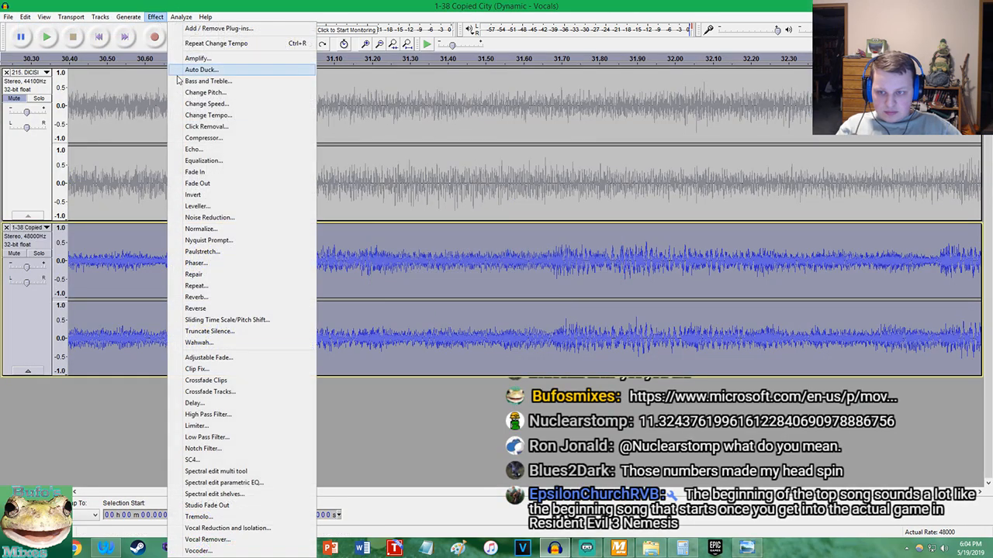
click(209, 115)
click(518, 313)
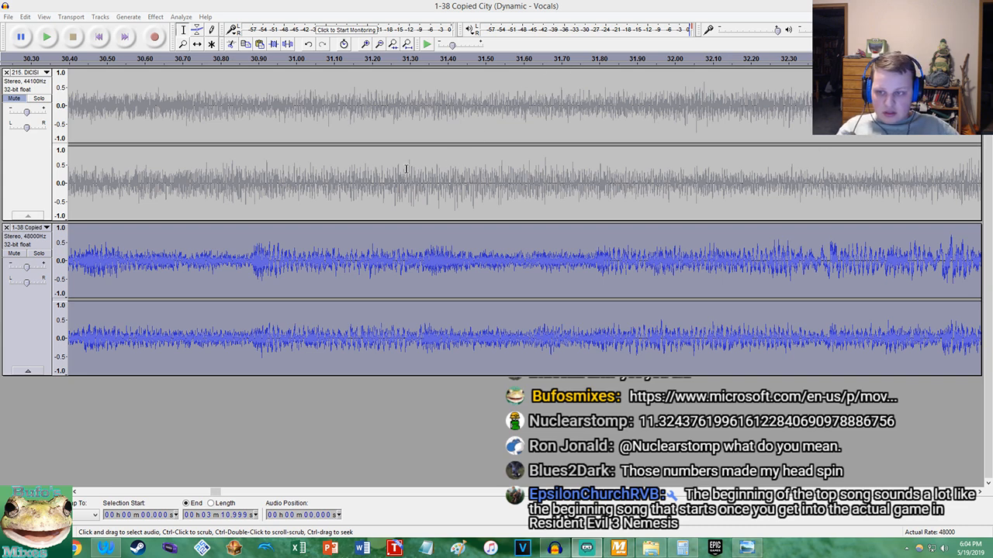
Unmute the DICISION track and play both tracks from the beginning to check how their beats align
click(14, 98)
click(98, 19)
click(95, 6)
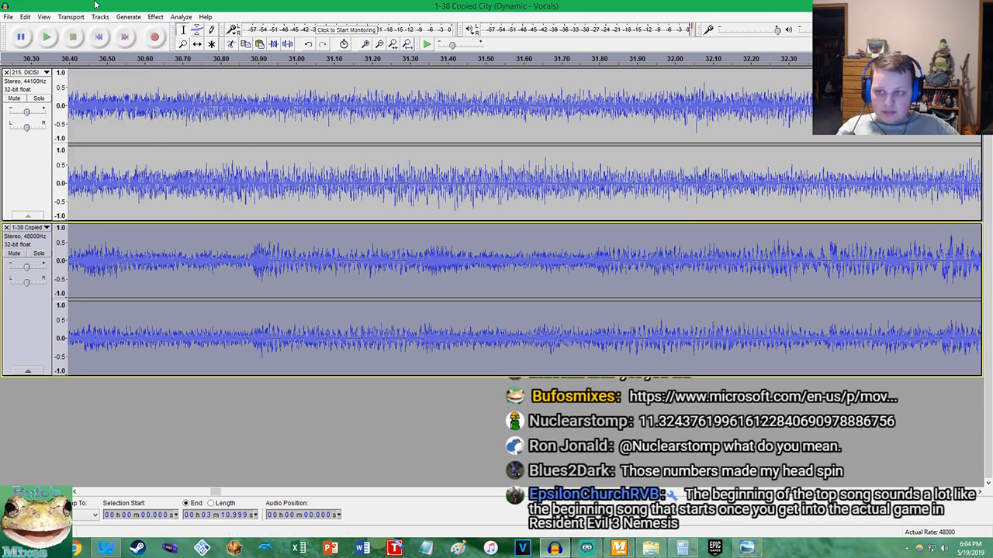
click(98, 37)
scroll(233, 124, down, 3)
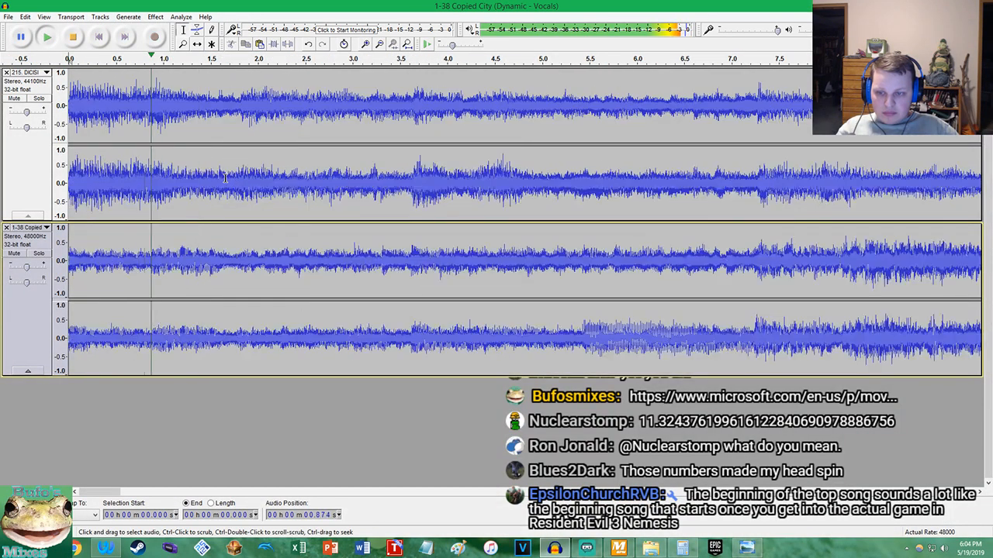
scroll(284, 155, up, 2)
scroll(357, 172, up, 1)
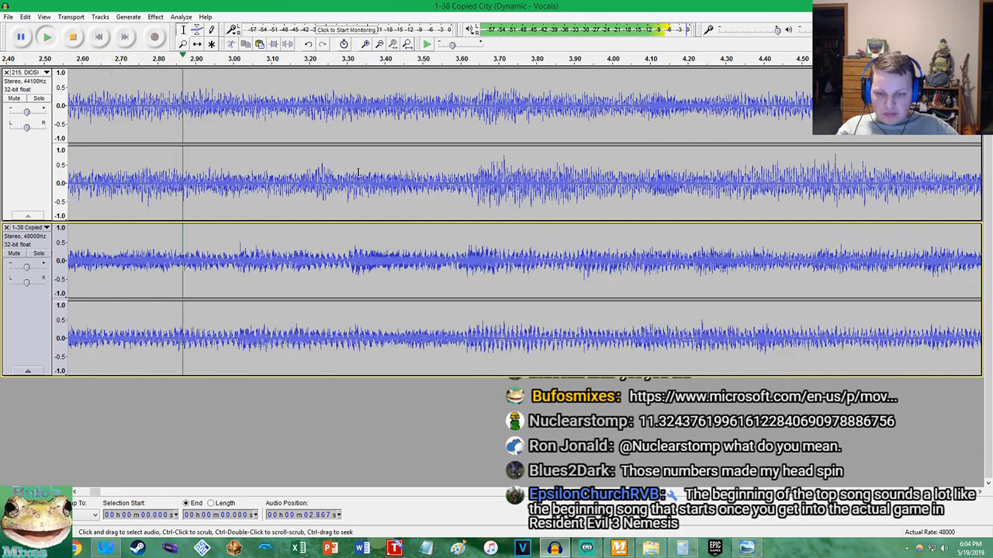
scroll(358, 172, down, 4)
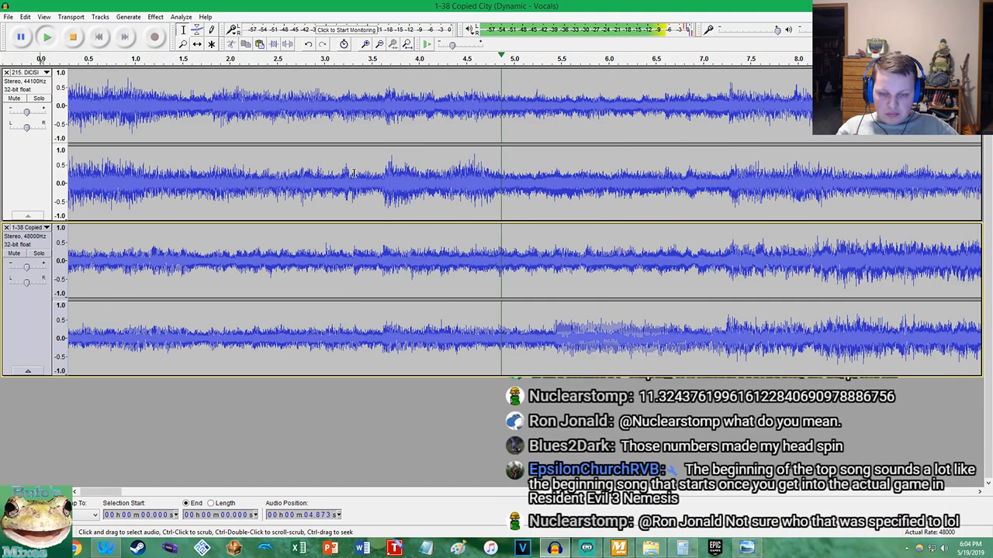
scroll(383, 172, up, 3)
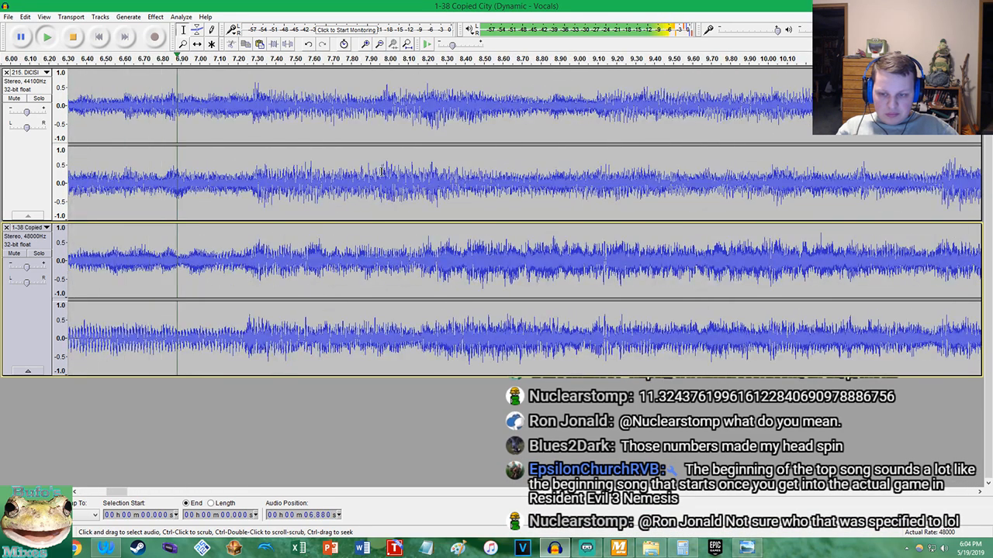
scroll(383, 172, down, 3)
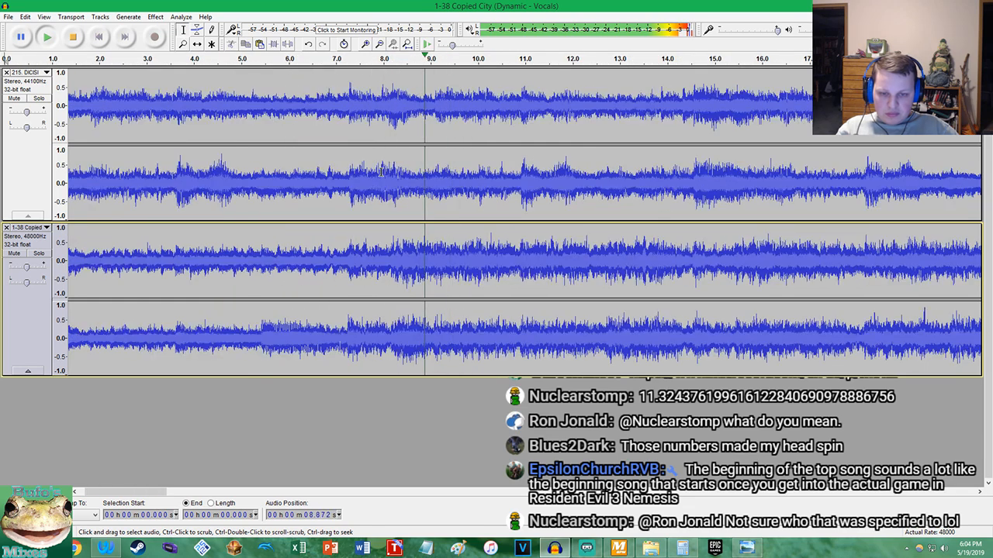
scroll(387, 174, up, 4)
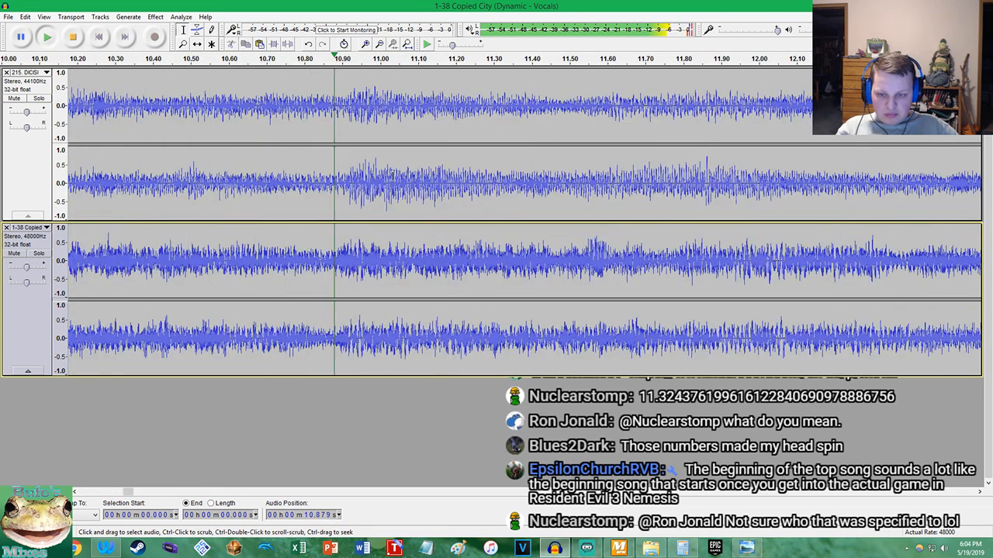
Solo the DICISION and Copied City tracks in turn during playback to compare their beats
click(43, 100)
click(40, 100)
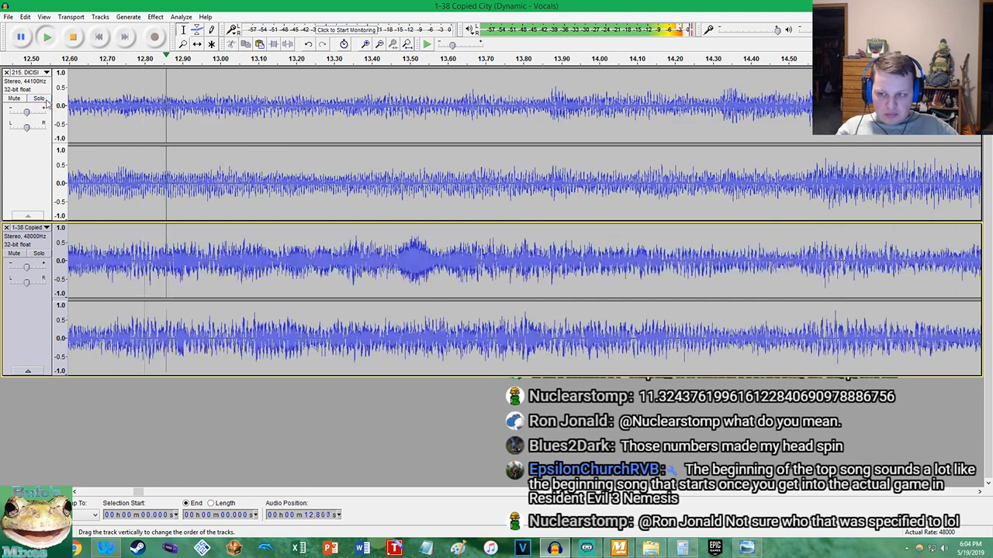
mouse_move(29, 270)
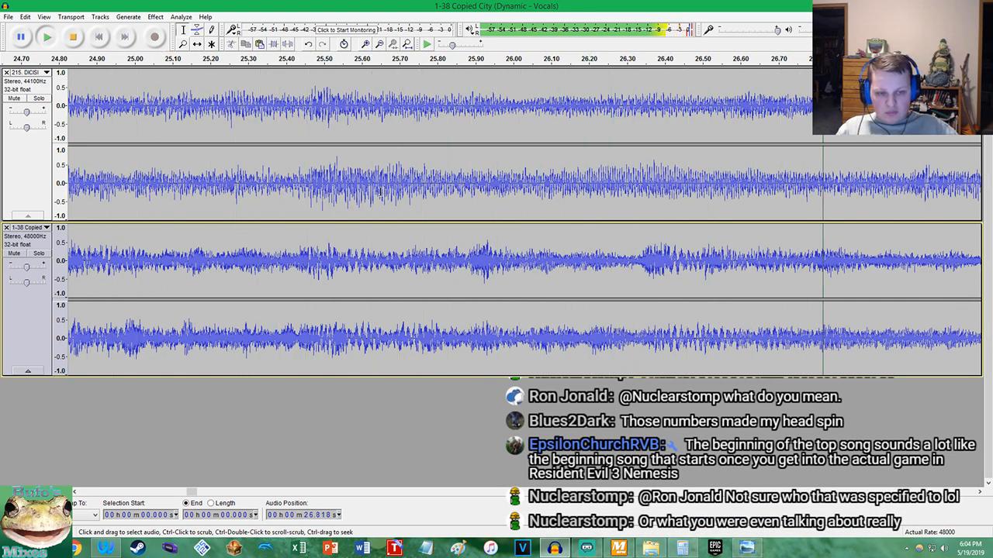
click(37, 100)
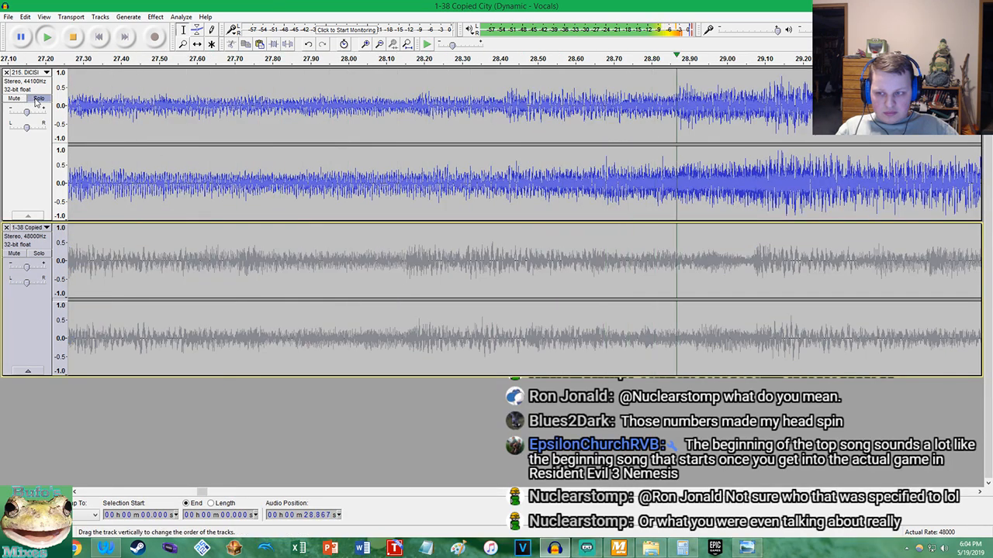
click(36, 99)
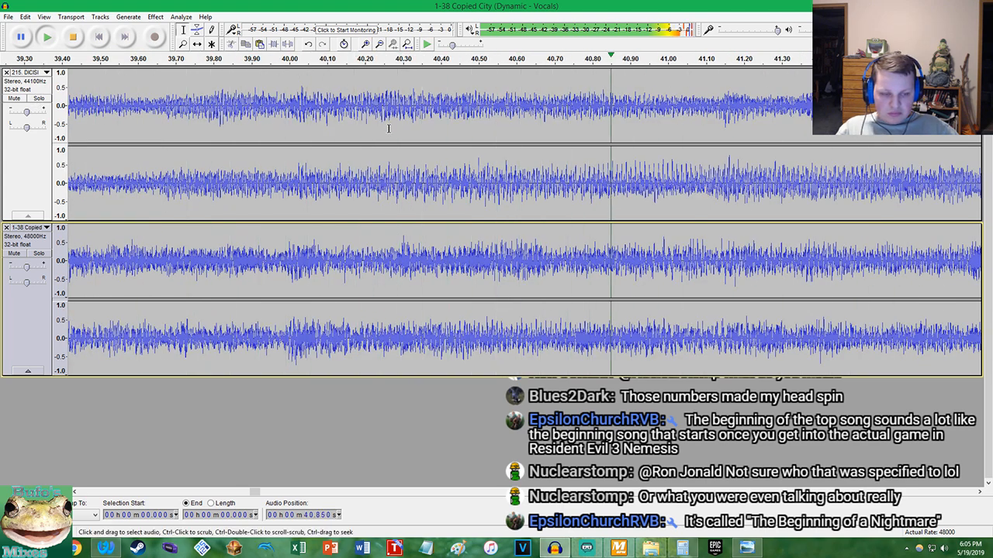
click(43, 253)
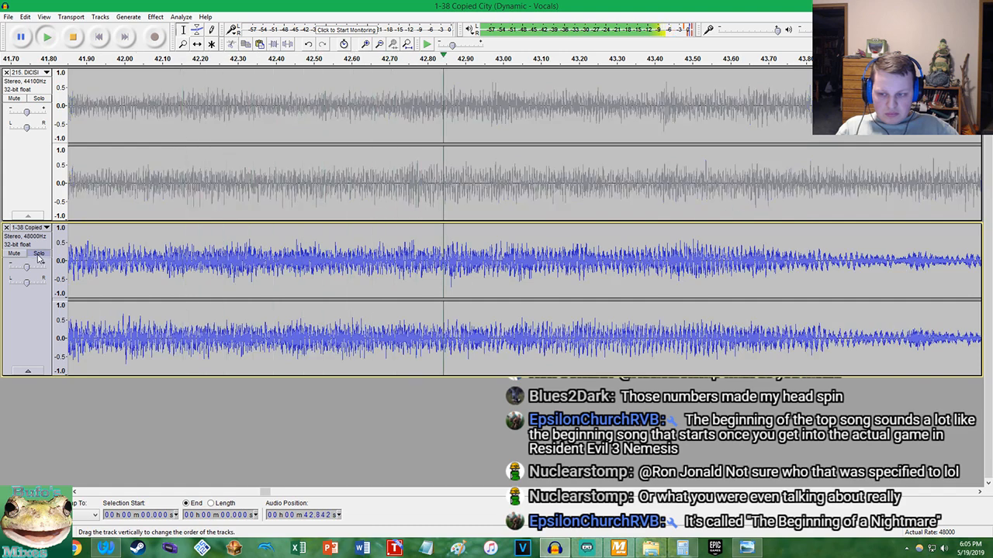
click(43, 252)
click(39, 99)
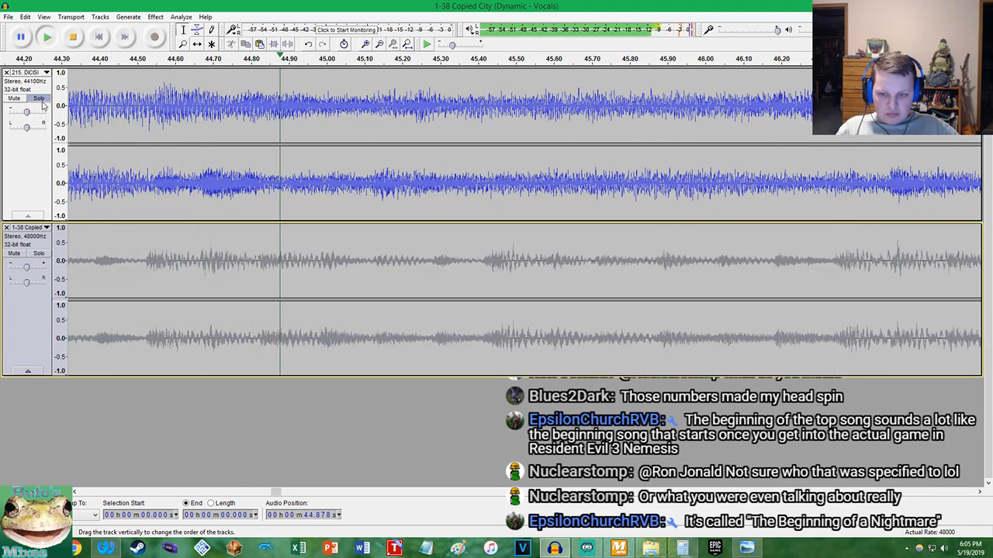
click(40, 98)
scroll(251, 237, down, 3)
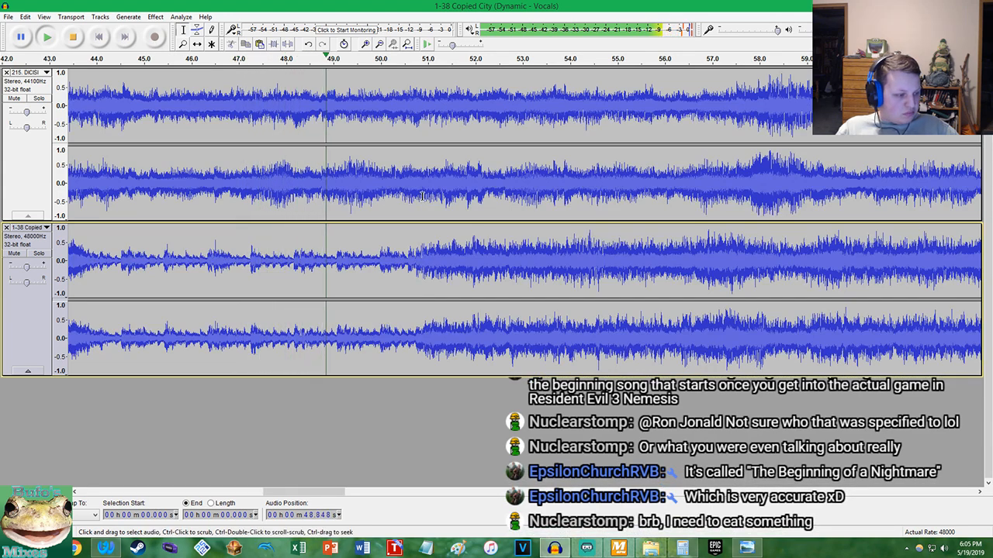
scroll(420, 198, up, 3)
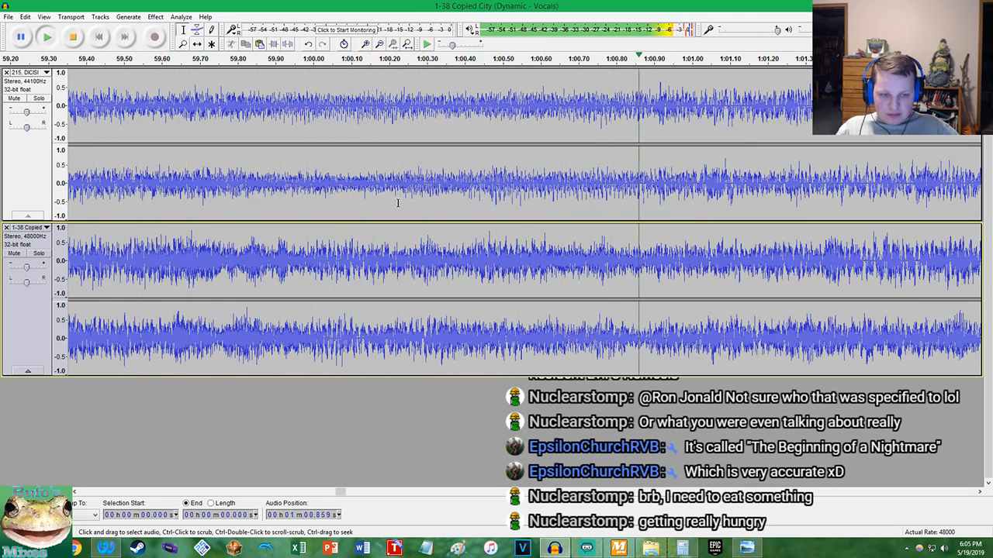
Try a slightly lower gain on the Copied City track while toggling the DICISION solo, and restore the gain
click(39, 98)
click(38, 98)
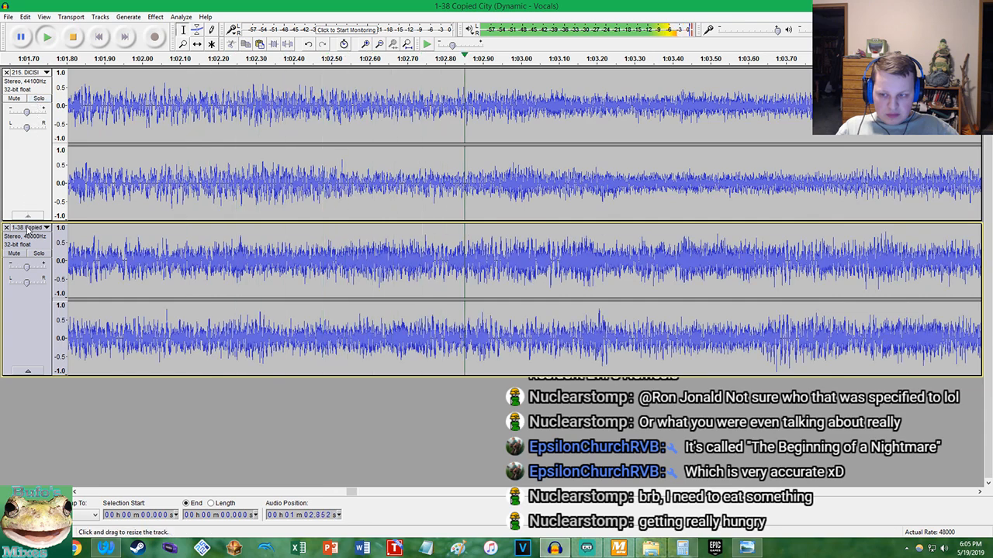
drag(26, 266, 26, 268)
click(39, 99)
click(39, 99)
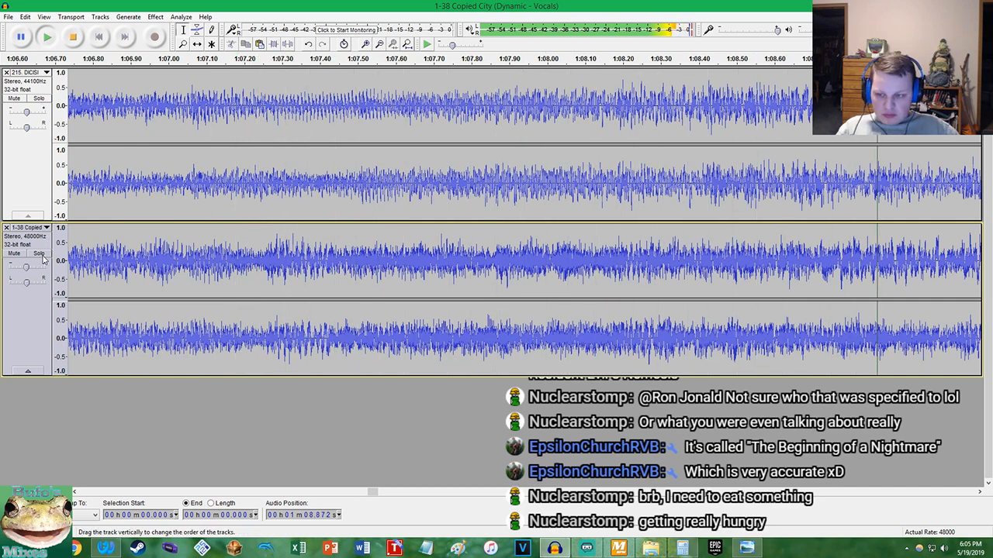
drag(32, 267, 29, 267)
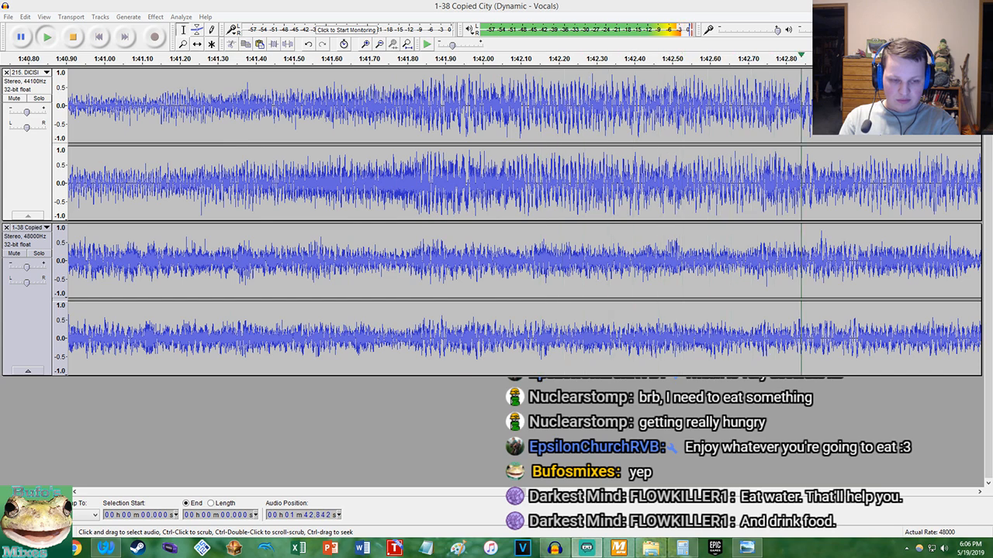
Stop playback at the end of Copied City's main section and compare both waveforms around 1:50
key(ctrl+f)
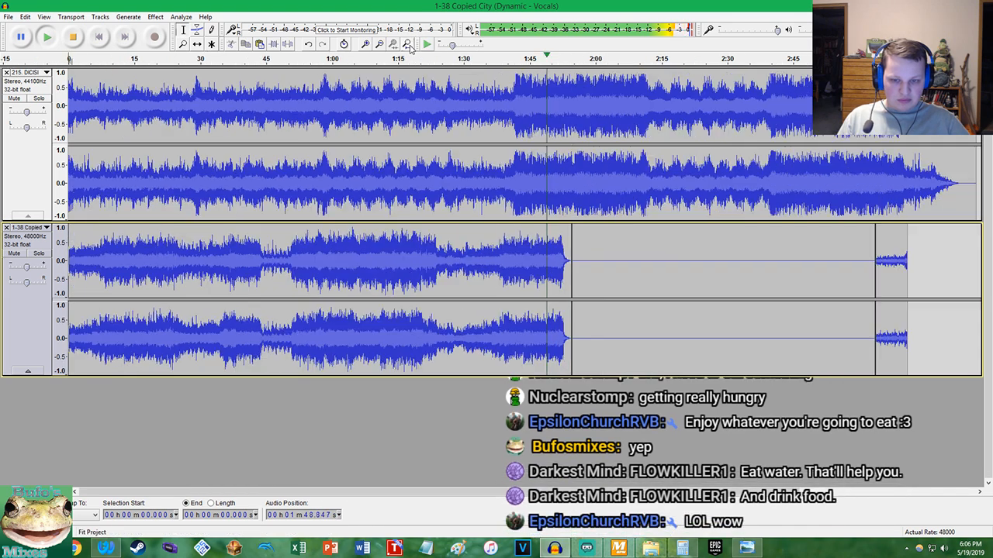
ctrl+scroll(558, 167, up, 3)
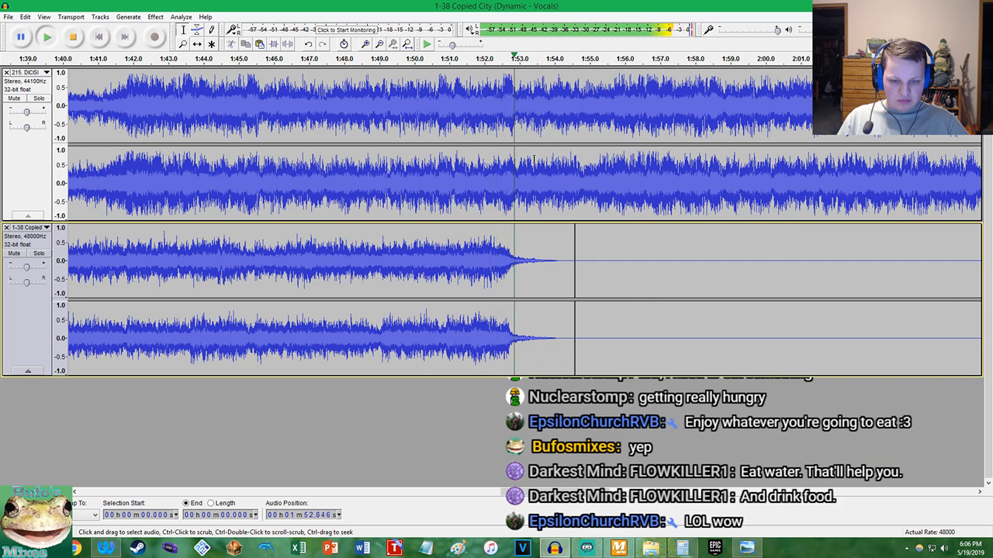
key(space)
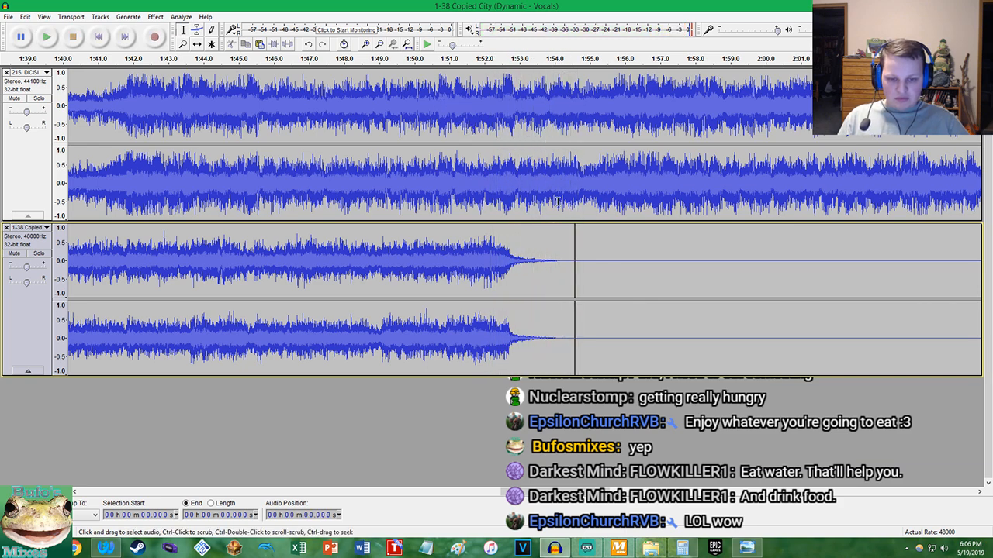
ctrl+scroll(558, 262, up, 3)
scroll(194, 196, left, 5)
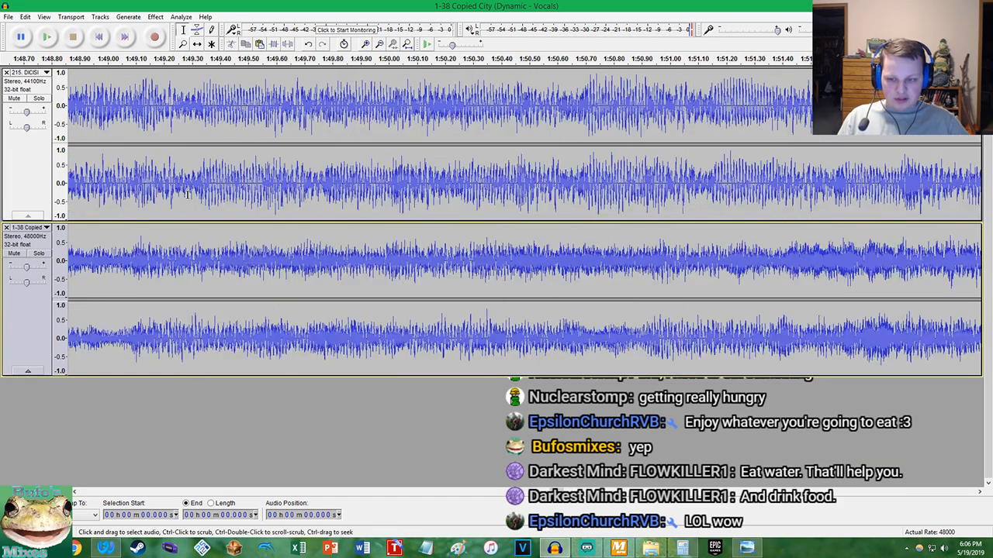
ctrl+scroll(143, 194, up, 3)
ctrl+scroll(169, 195, down, 1)
ctrl+scroll(124, 188, down, 2)
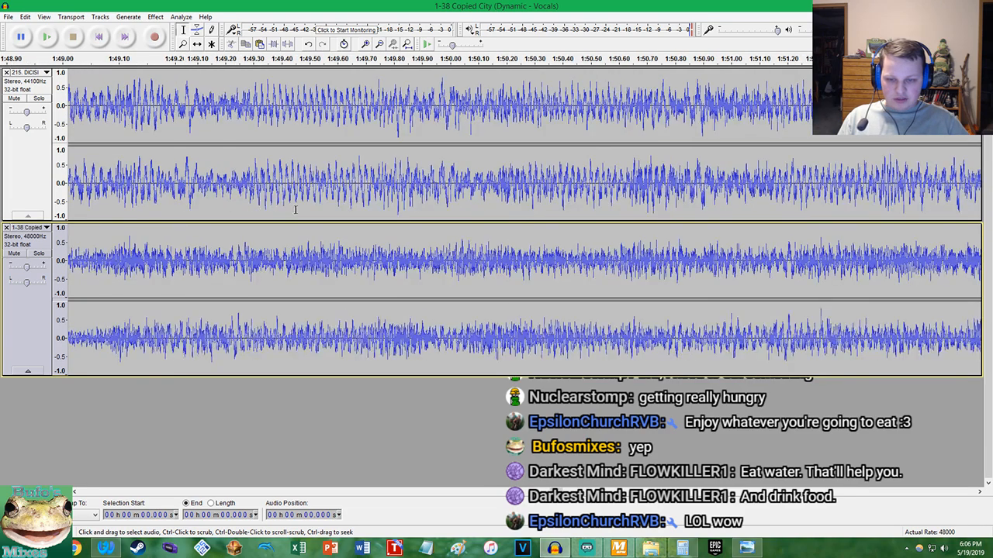
ctrl+scroll(454, 213, up, 3)
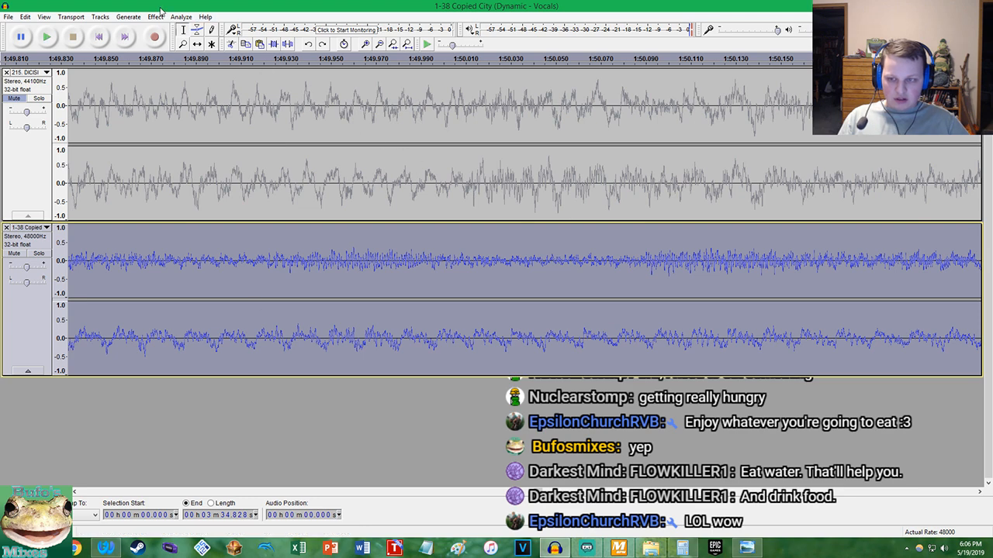
Try a 12.476 percent tempo change on the original Copied City track and undo it
click(150, 16)
click(200, 114)
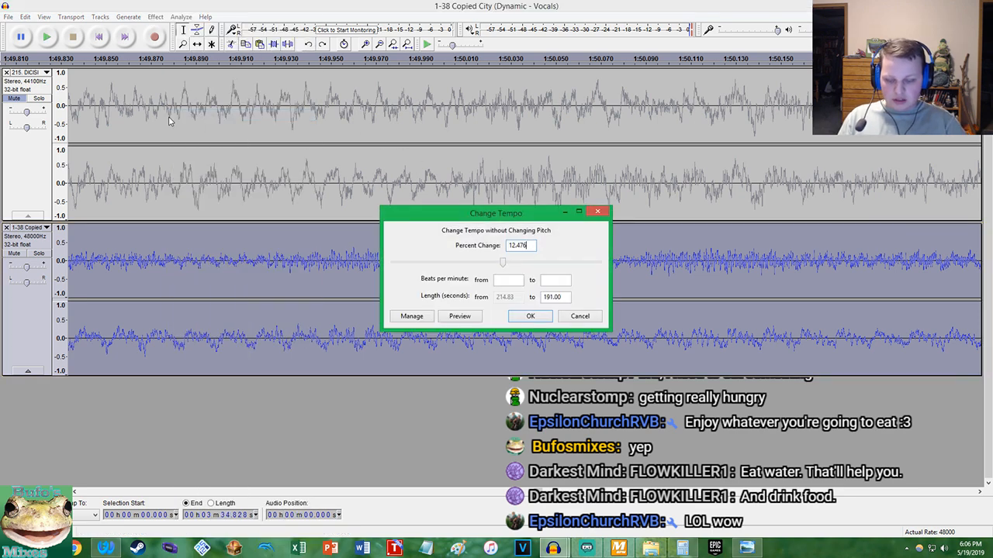
key(Return)
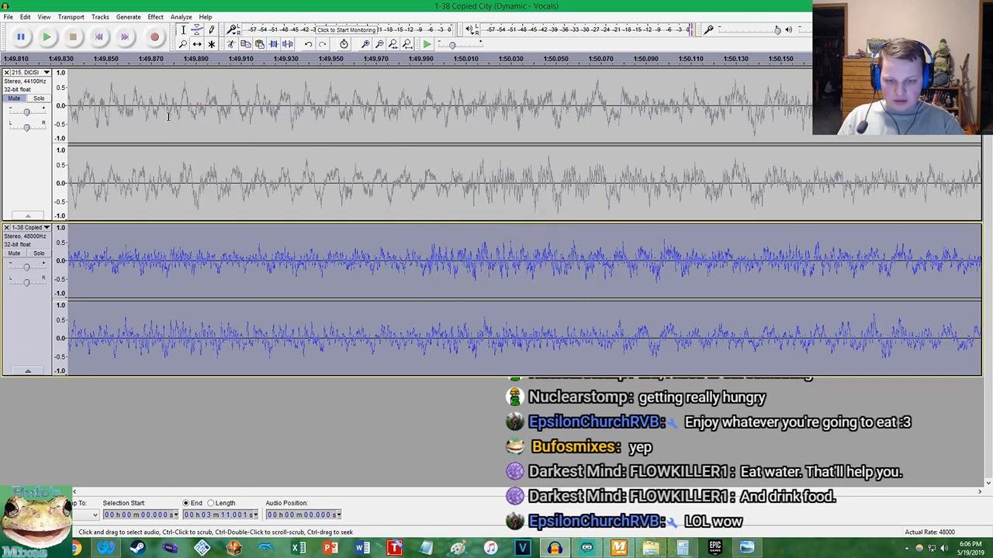
key(ctrl+z)
Try the Copied City tempo change with the last decimal digit of 12.476 percent removed, and undo it
click(155, 16)
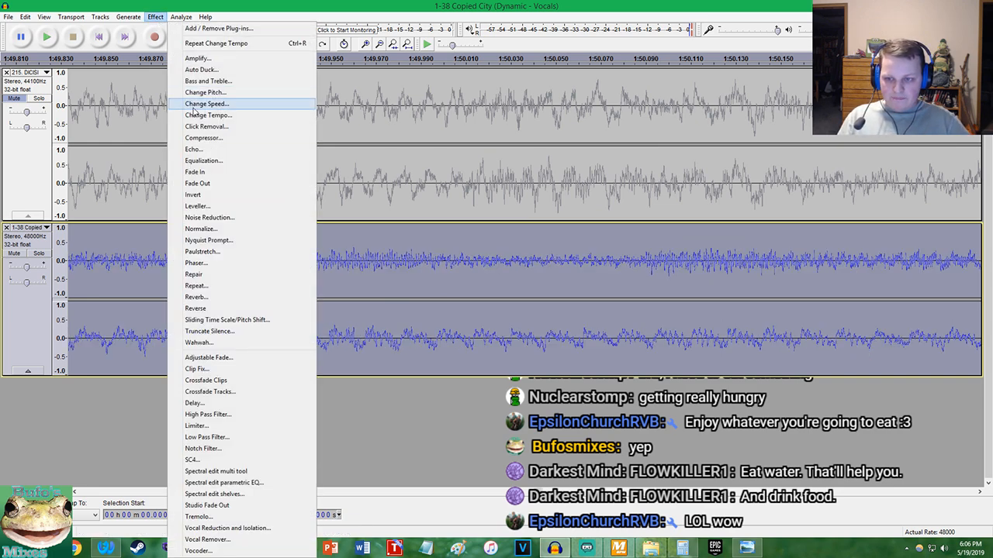
click(196, 115)
key(Right)
key(BackSpace)
key(Return)
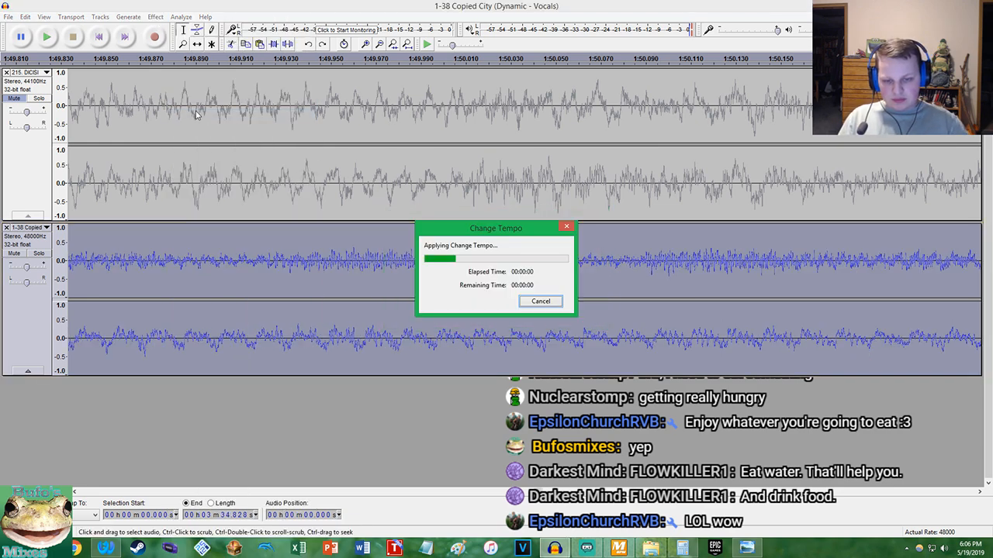
scroll(224, 187, down, 2)
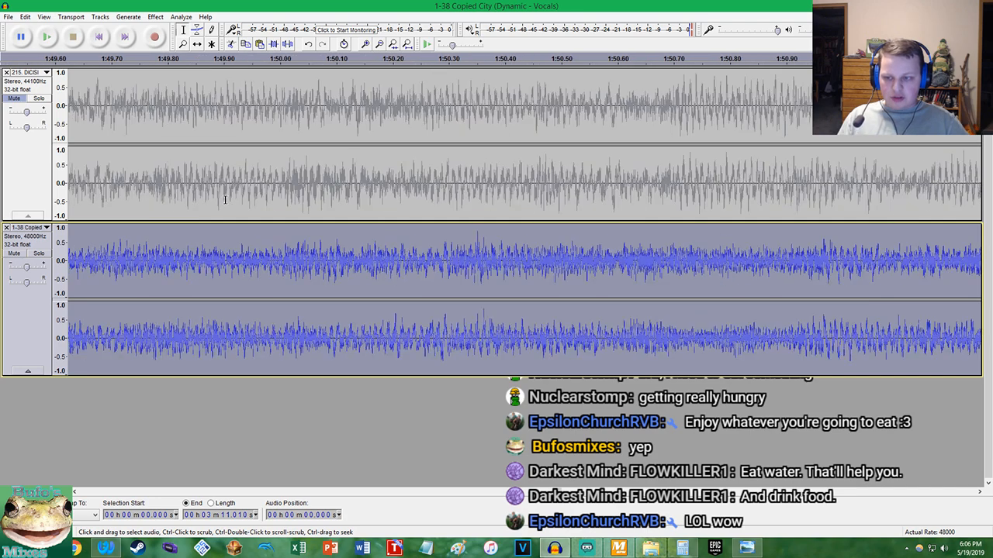
scroll(217, 186, down, 3)
key(ctrl+z)
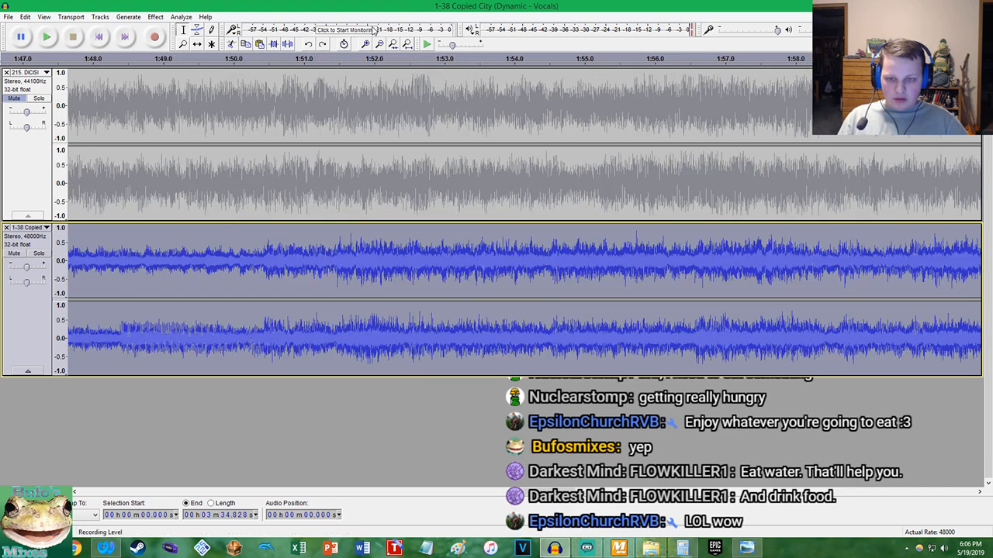
Play the Copied City track briefly from about 9.5 s, 1:50.9 and 8 s to compare the matching passages
click(404, 47)
click(109, 259)
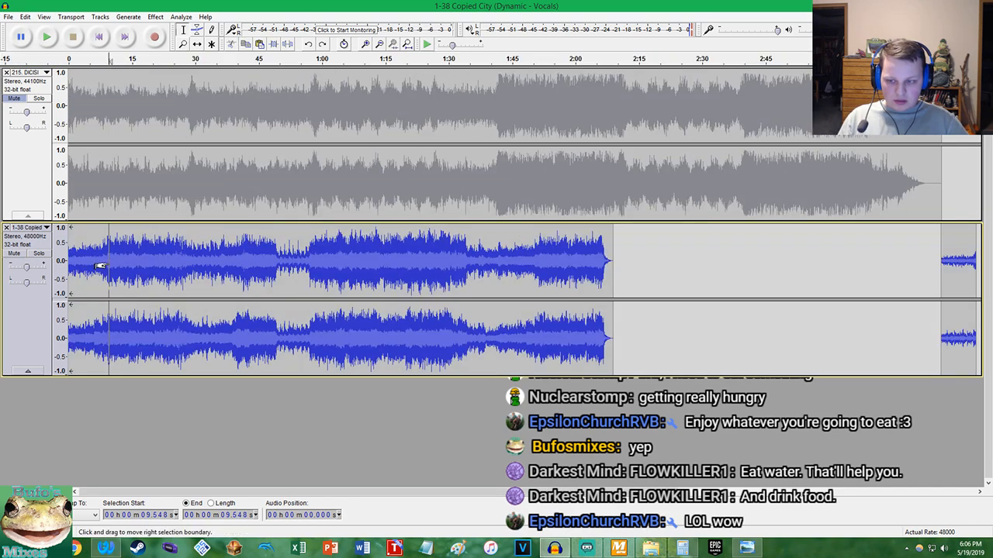
key(space)
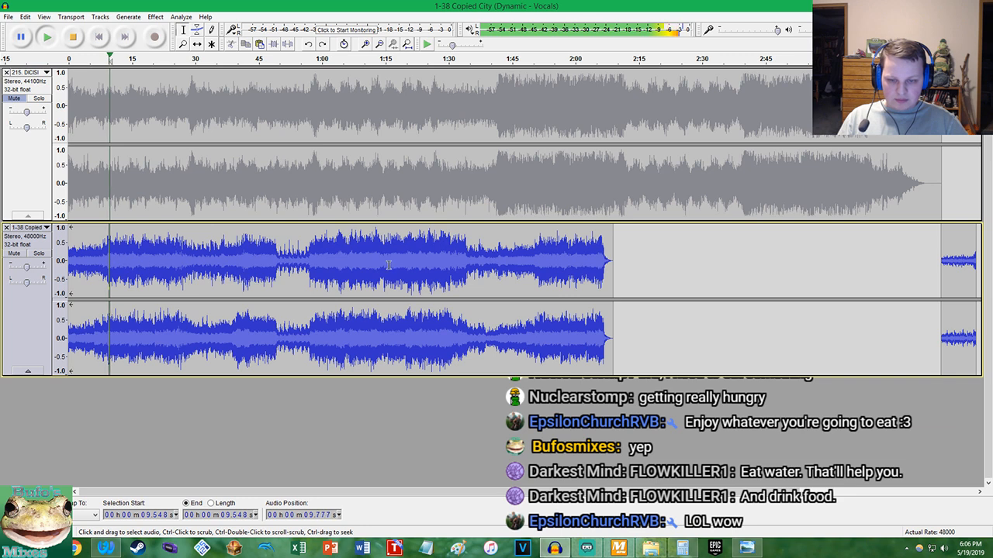
click(538, 257)
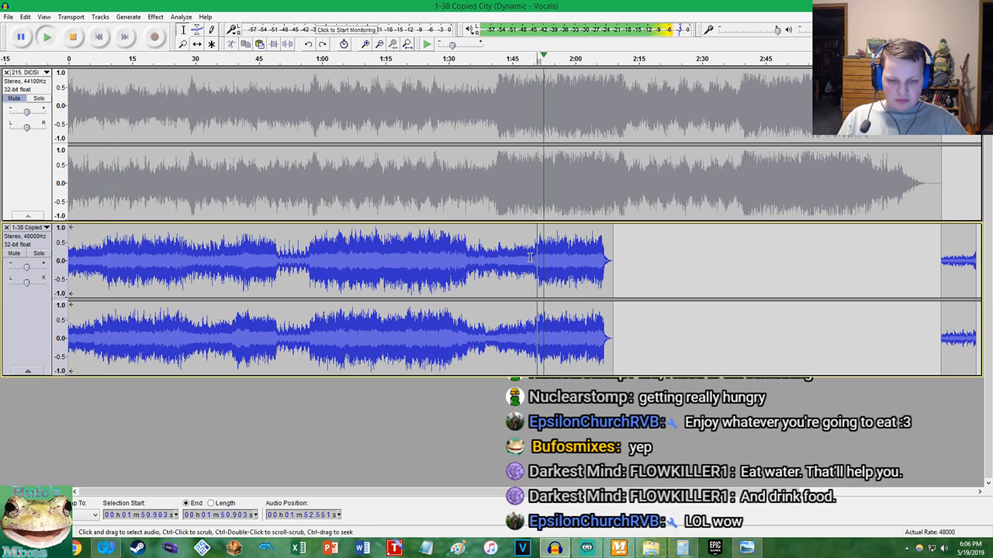
click(102, 252)
ctrl+scroll(104, 251, up, 3)
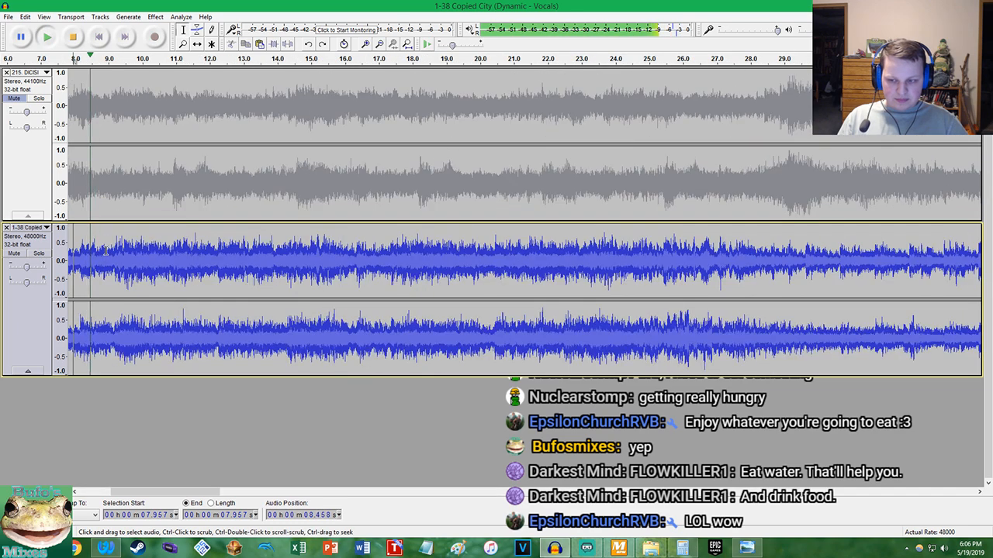
key(space)
ctrl+scroll(204, 253, down, 3)
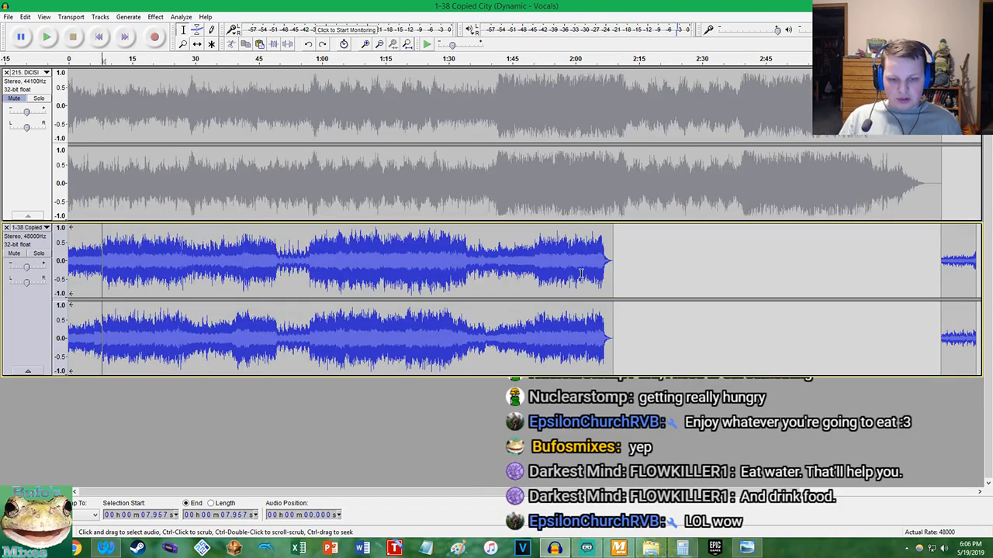
Play Copied City from about 1:48.9 to find where the section repeats, and split its clip at 1:50.431
scroll(536, 240, up, 3)
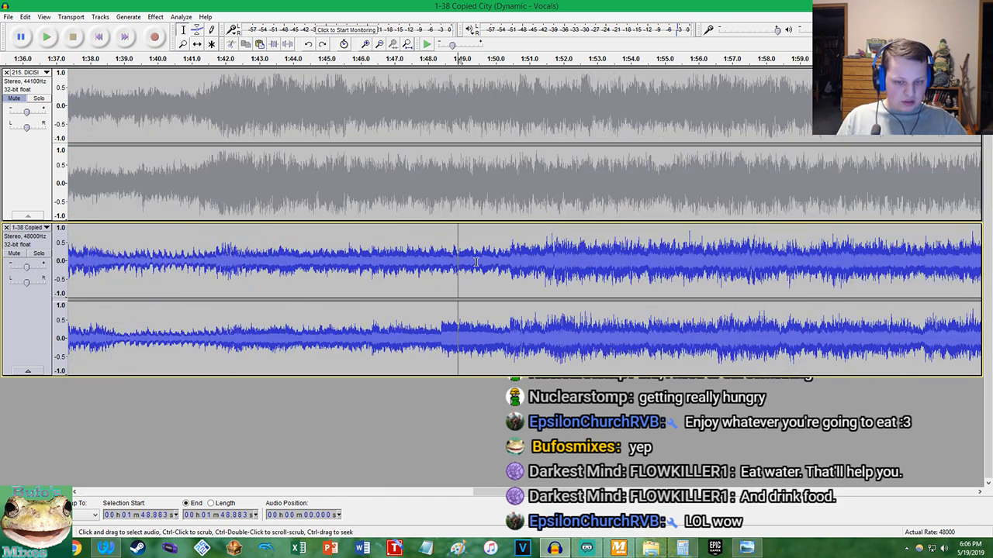
key(space)
ctrl+scroll(496, 252, up, 2)
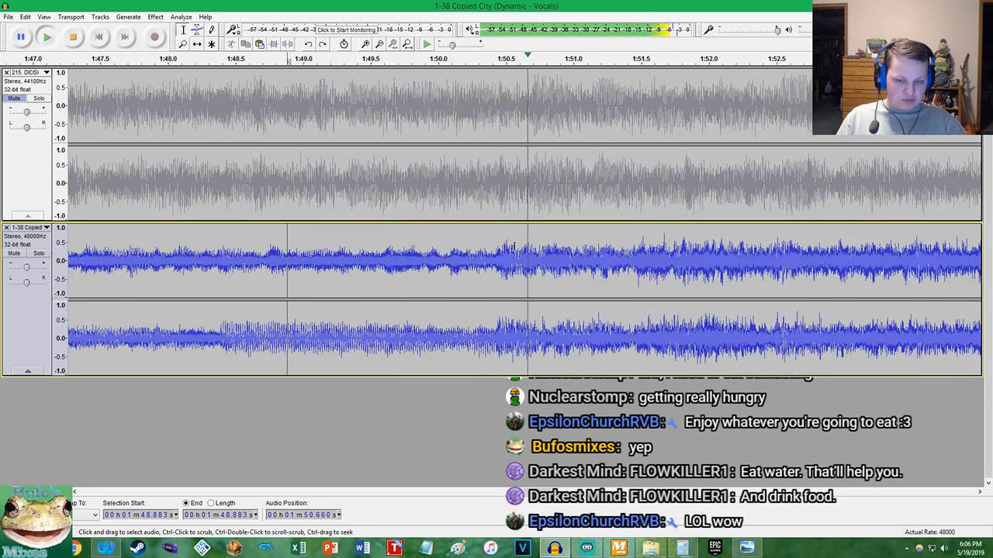
key(space)
ctrl+scroll(512, 246, up, 5)
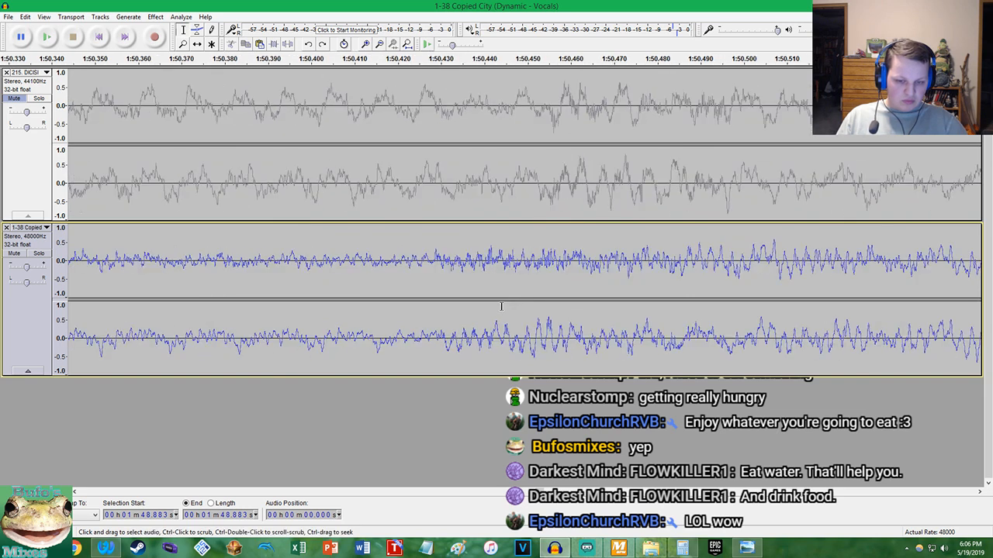
ctrl+scroll(457, 330, up, 4)
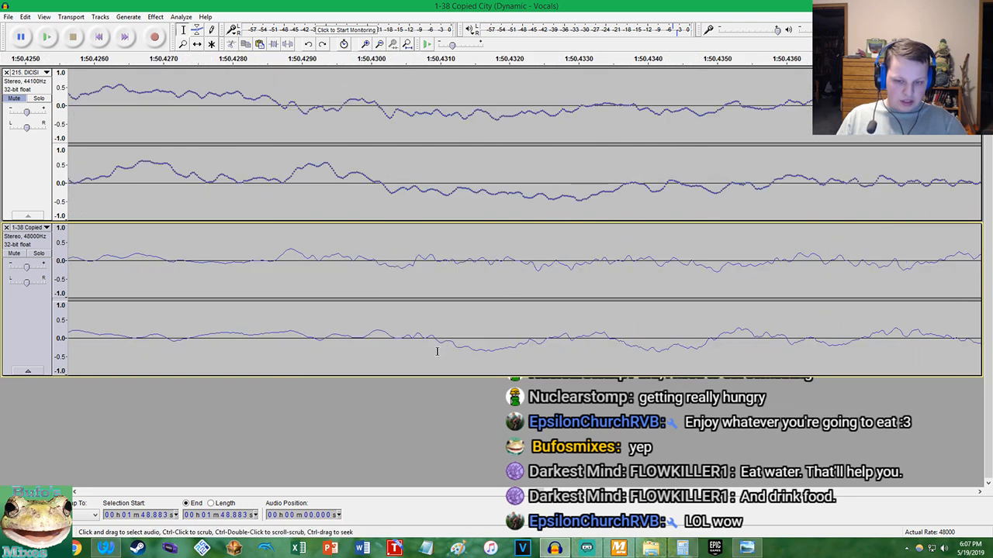
ctrl+scroll(433, 348, up, 5)
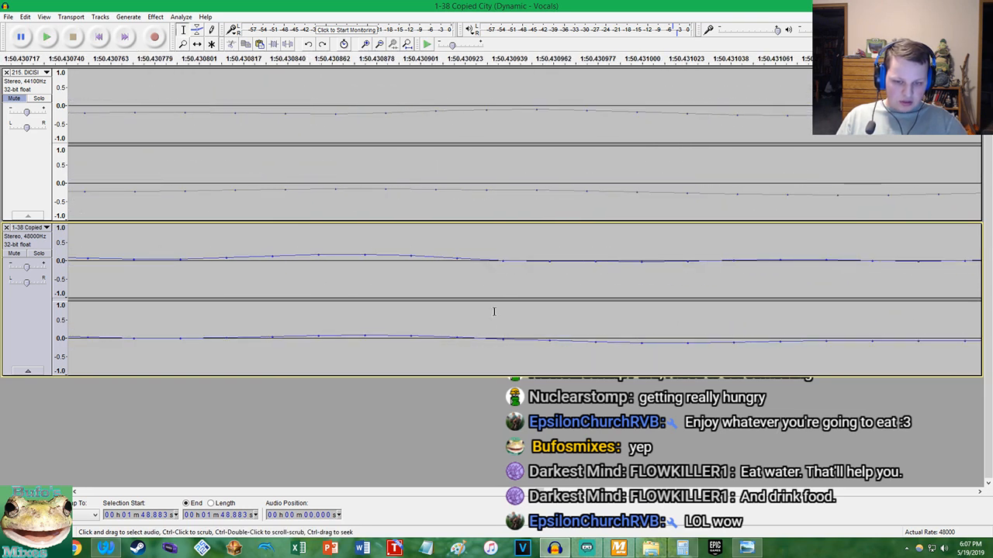
drag(503, 256, 458, 256)
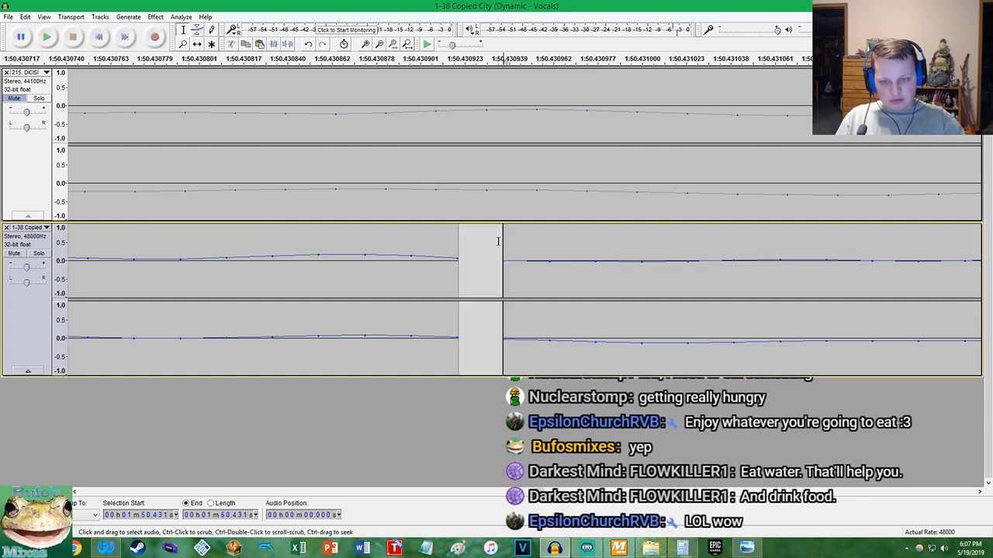
click(407, 44)
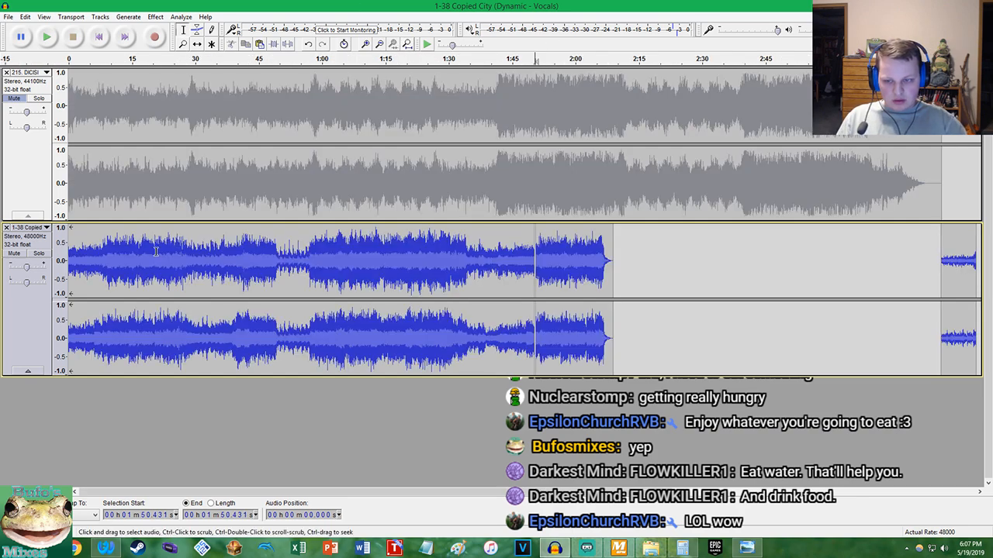
Split the Copied City clip at 8.158 s, where its main section starts
click(100, 266)
ctrl+scroll(233, 260, up, 9)
ctrl+scroll(240, 261, up, 2)
ctrl+scroll(181, 324, up, 8)
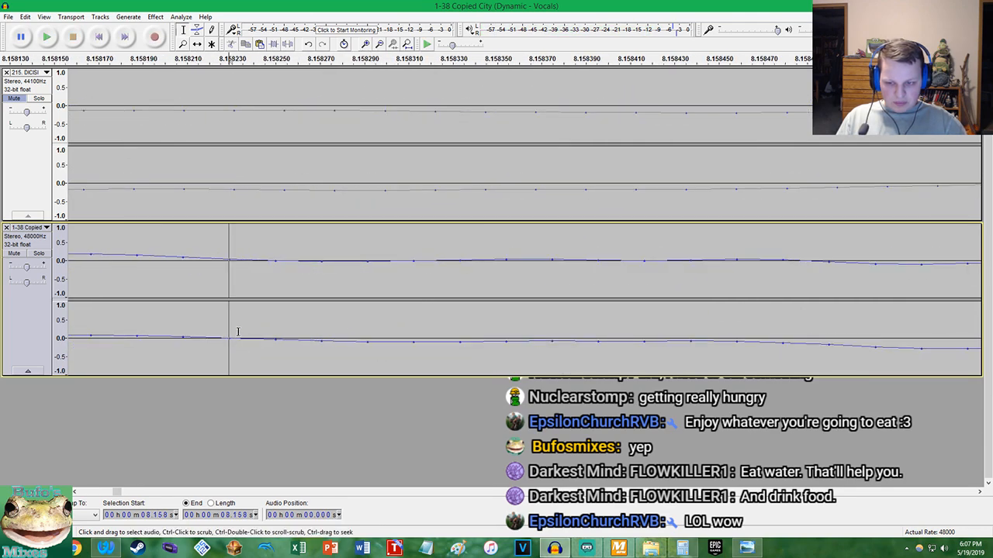
key(ctrl+i)
ctrl+scroll(242, 259, down, 6)
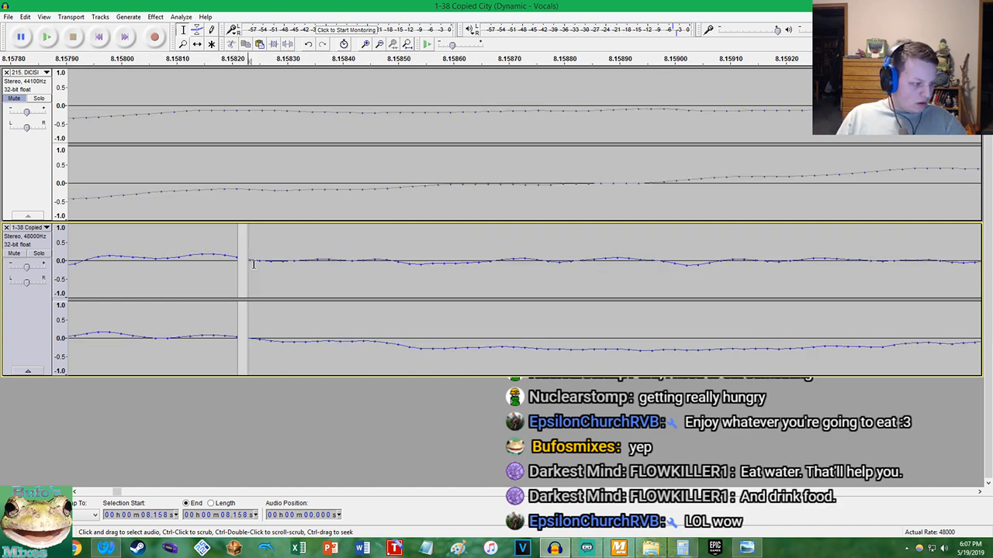
ctrl+scroll(257, 266, down, 9)
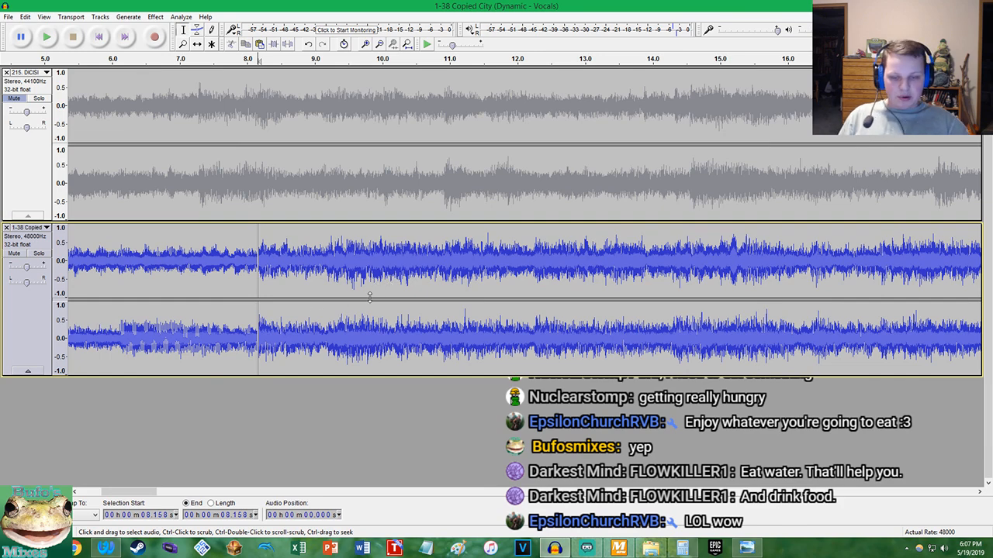
ctrl+scroll(333, 302, down, 3)
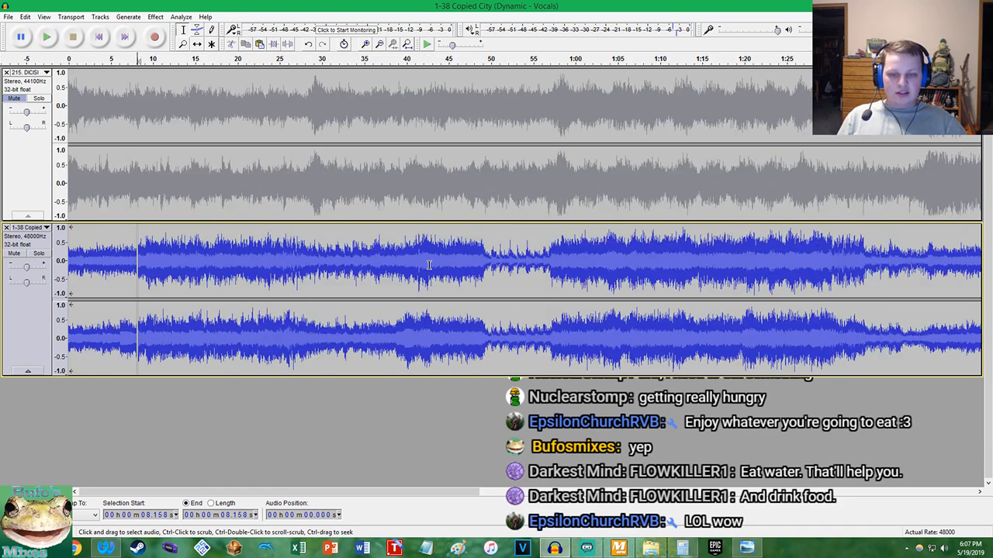
Duplicate Copied City's main section from 8.158 s to 1:50.431, moving the ending clip aside and pasting the copy at 1:50.431
double_click(429, 266)
ctrl+scroll(414, 271, down, 1)
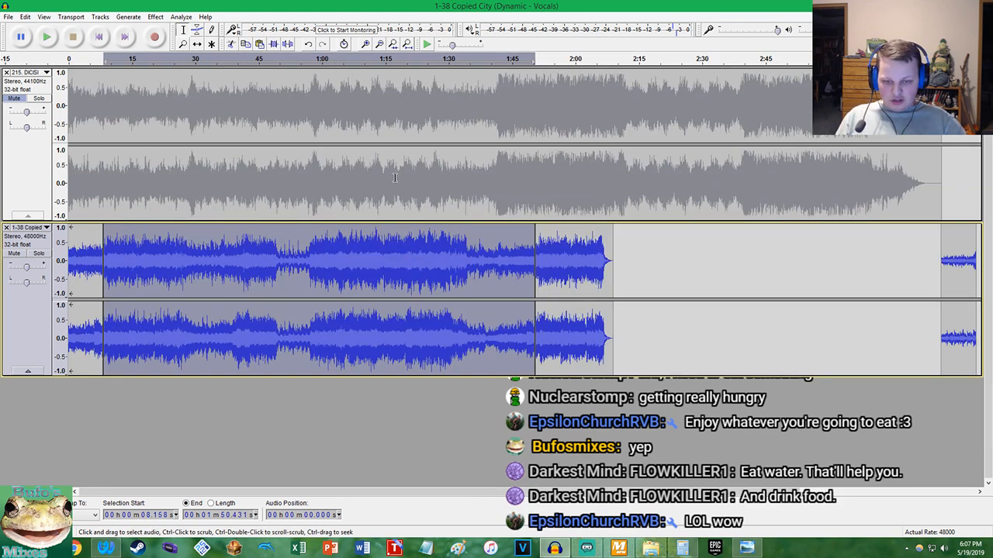
drag(589, 258, 692, 249)
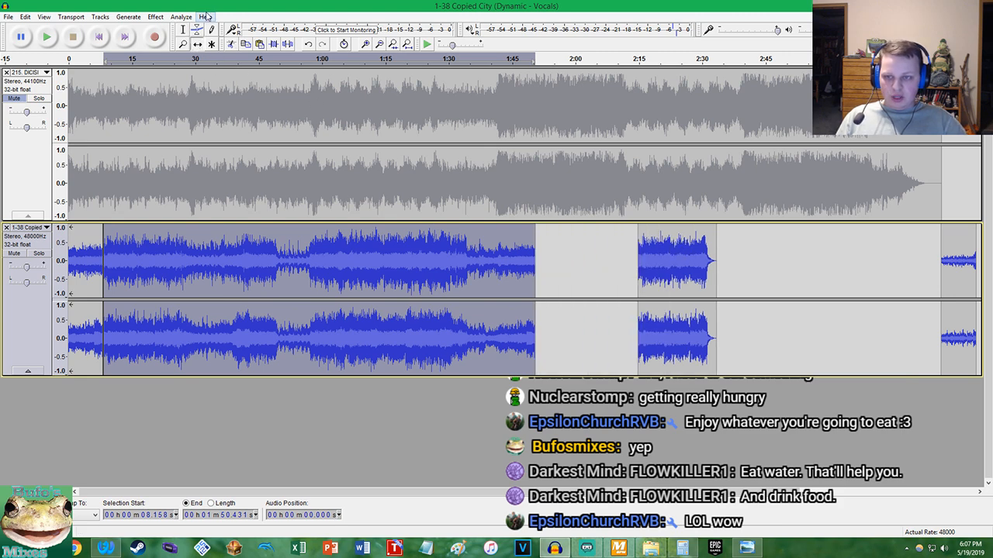
click(535, 247)
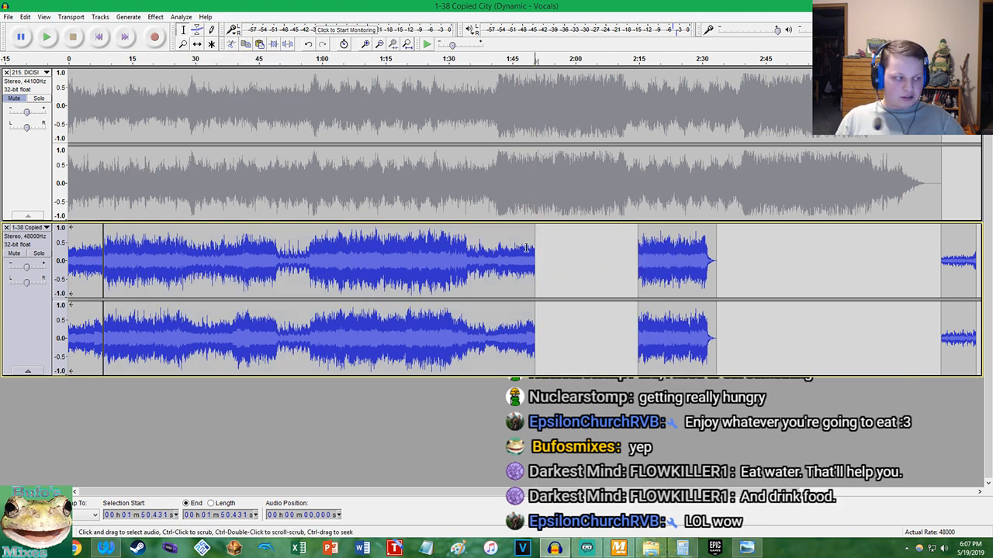
key(ctrl+v)
Play Copied City from about 1:47.2 to check the join with the pasted section
click(520, 249)
key(space)
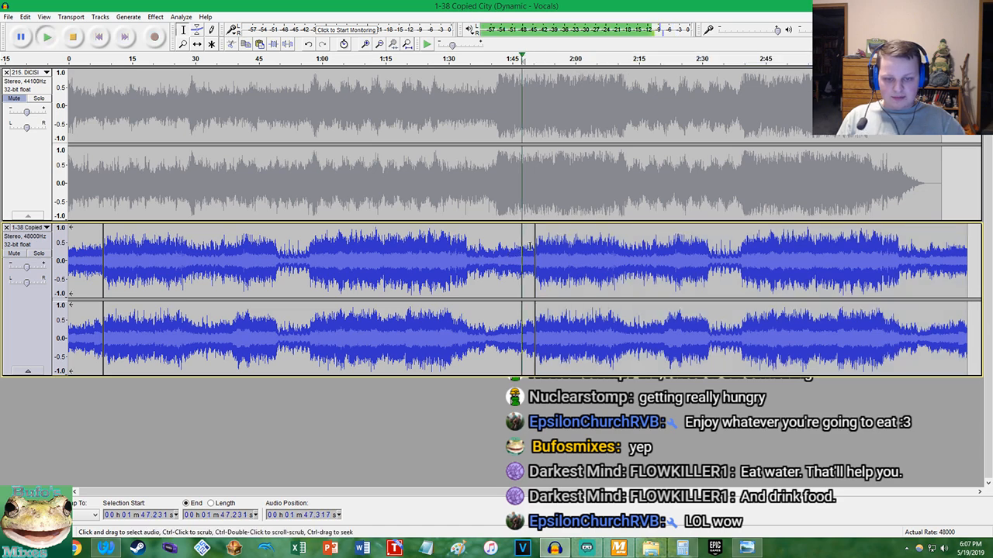
scroll(524, 246, up, 3)
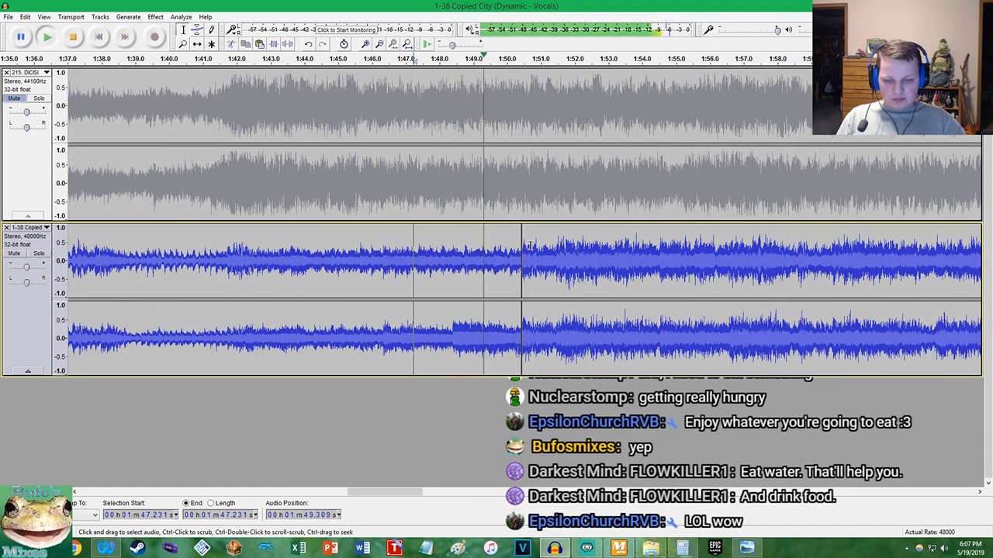
scroll(526, 245, up, 2)
scroll(529, 246, down, 6)
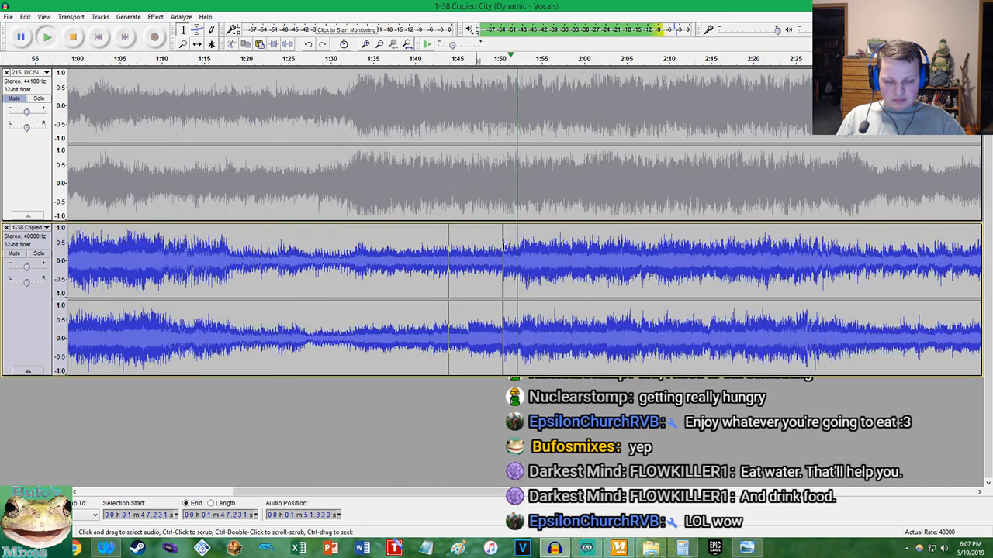
key(space)
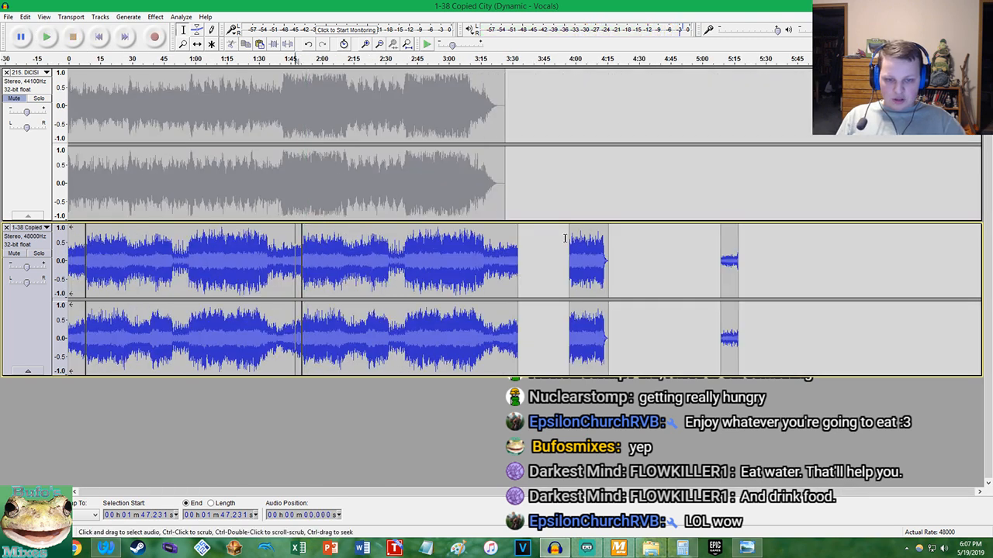
Move Copied City's ending clip against the end of the duplicated section and unmute the DICISION track
drag(596, 259, 545, 260)
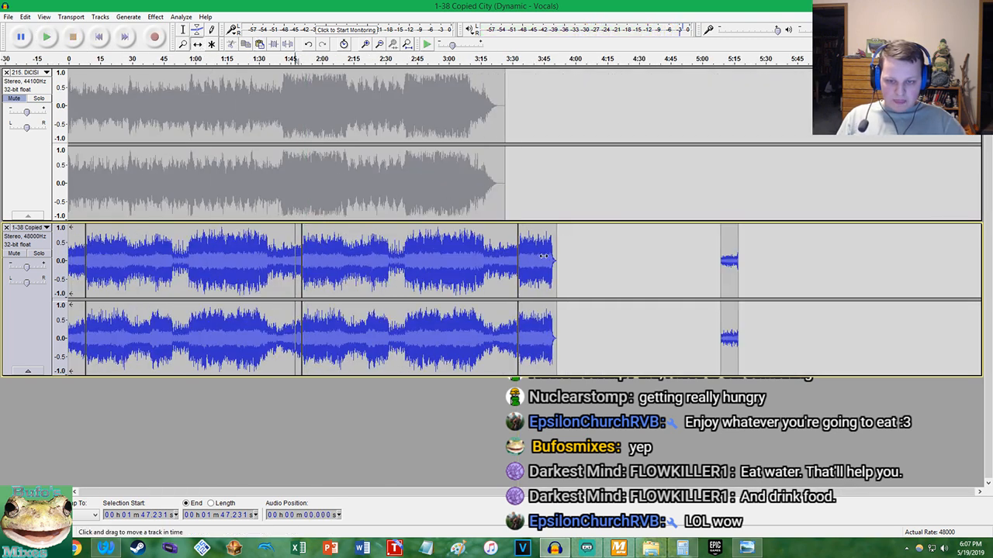
click(31, 91)
click(14, 98)
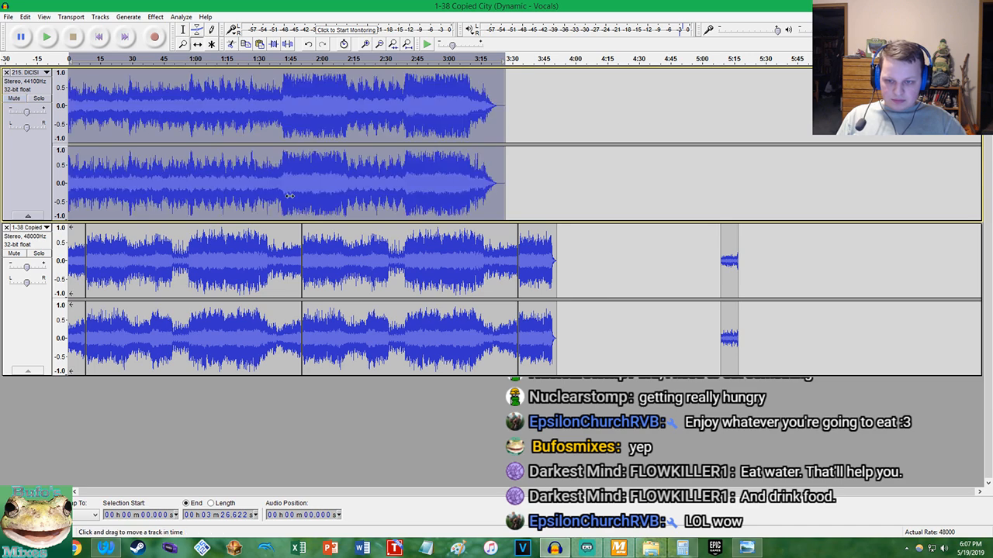
Apply the Change Tempo effect to the entire Copied City track, including the duplicated section and ending
click(338, 239)
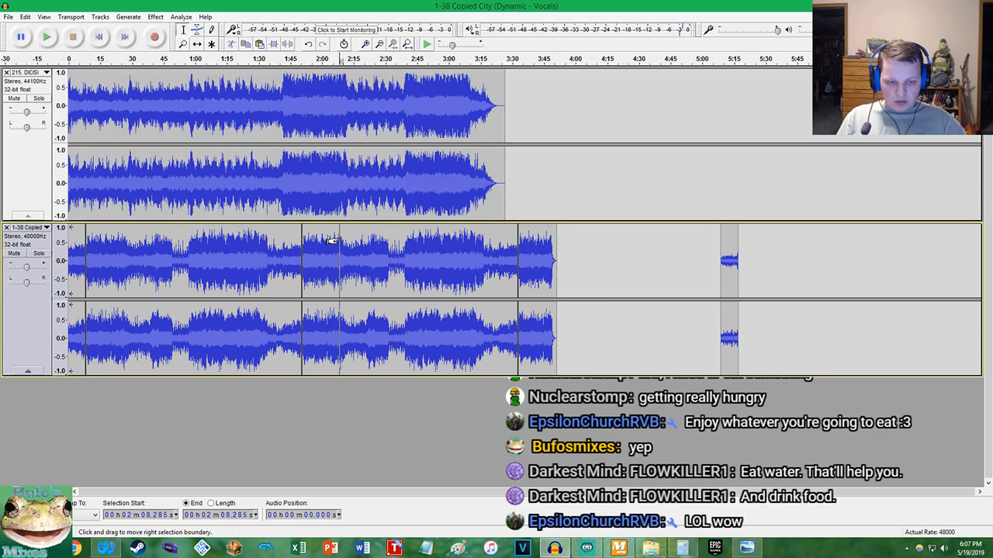
click(30, 243)
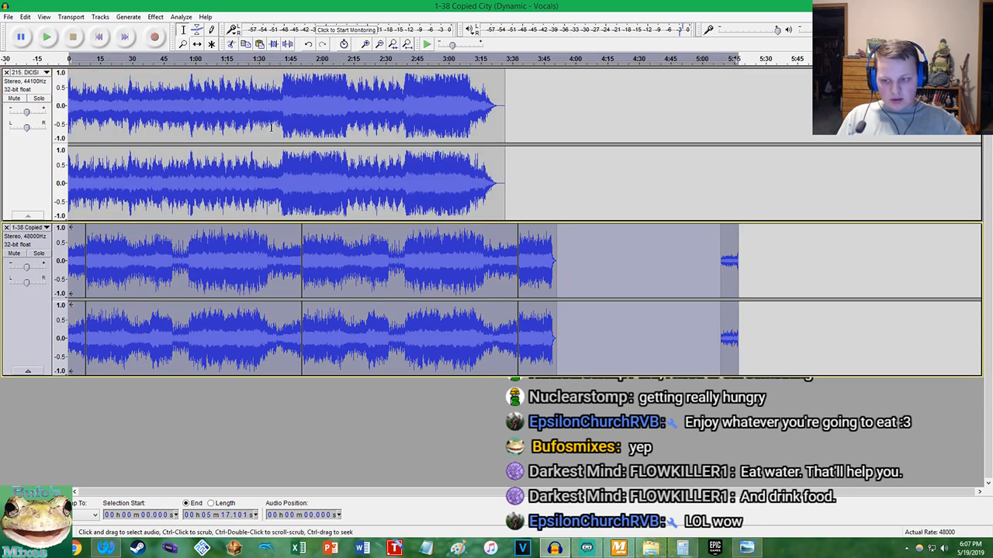
click(156, 16)
click(208, 115)
click(535, 318)
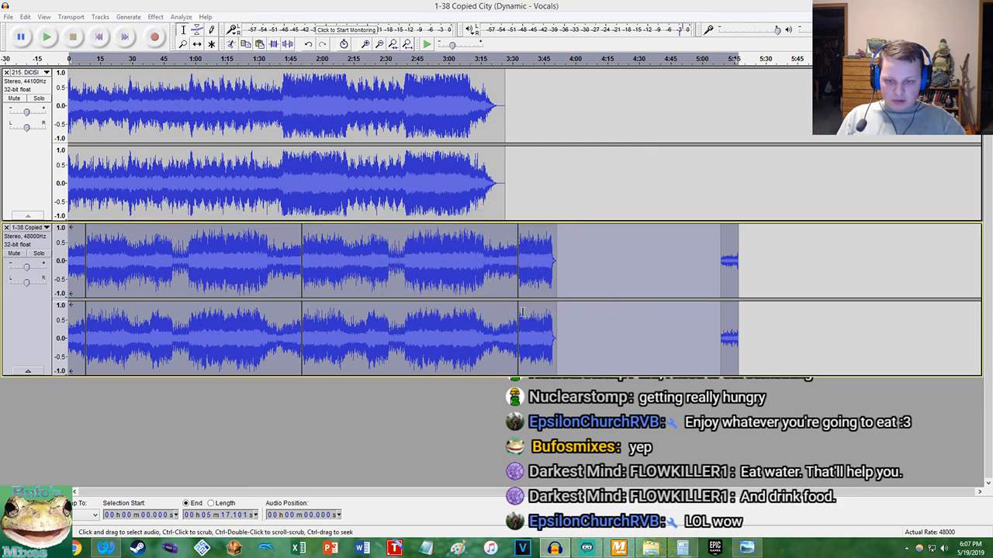
Play both tracks from about 1:38.2, briefly soloing DICISION, to check the alignment at the start of Copied City's duplicated section
click(276, 211)
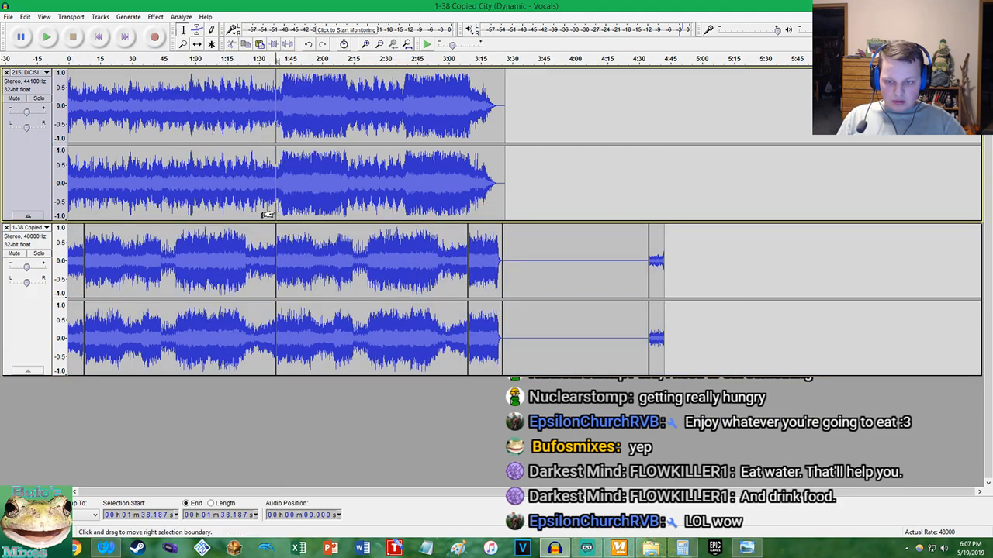
key(space)
scroll(346, 197, up, 7)
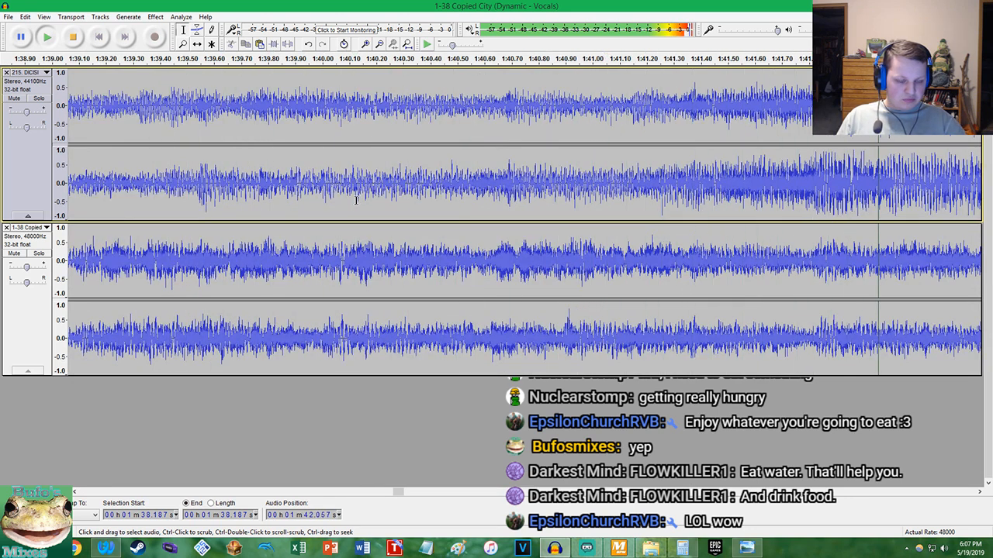
scroll(357, 200, down, 3)
click(39, 100)
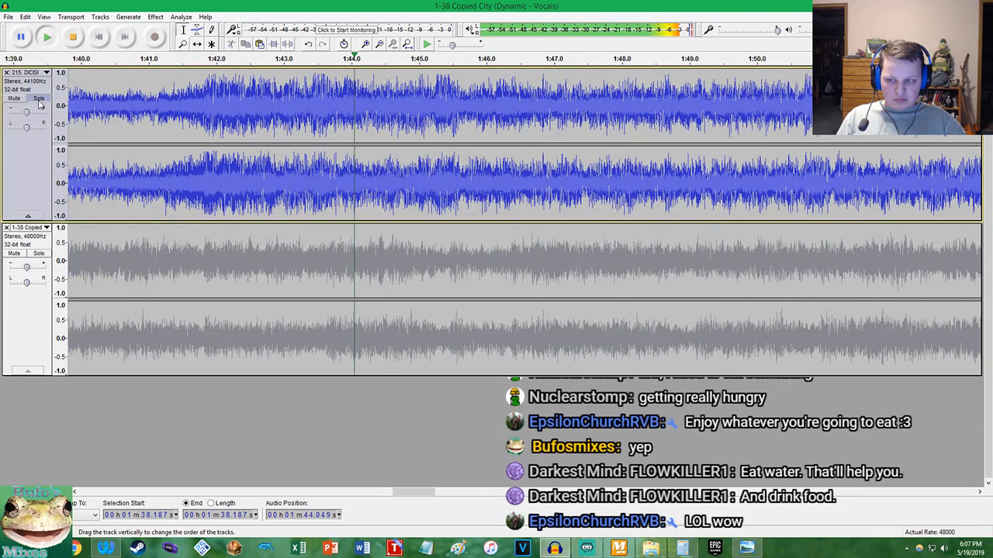
click(38, 100)
mouse_move(26, 268)
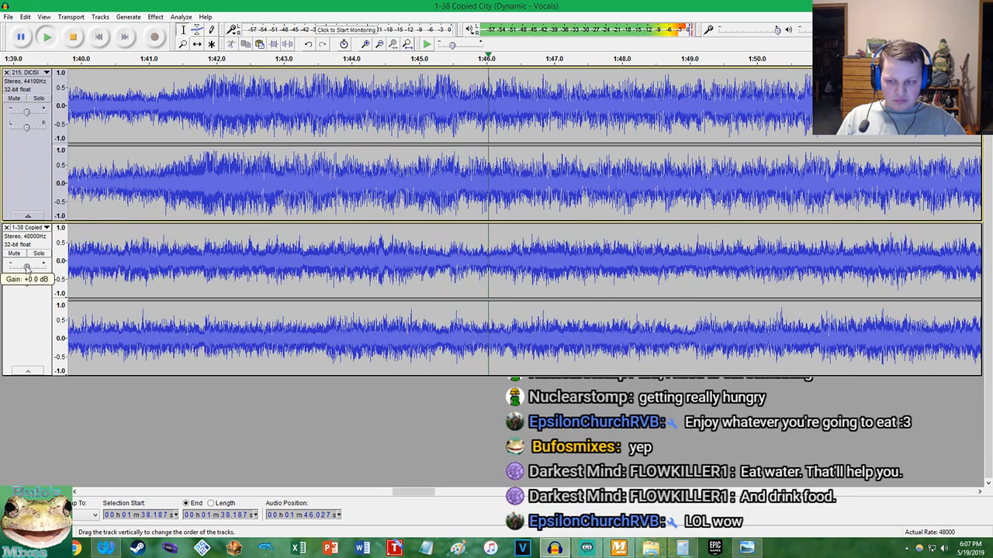
scroll(320, 273, down, 3)
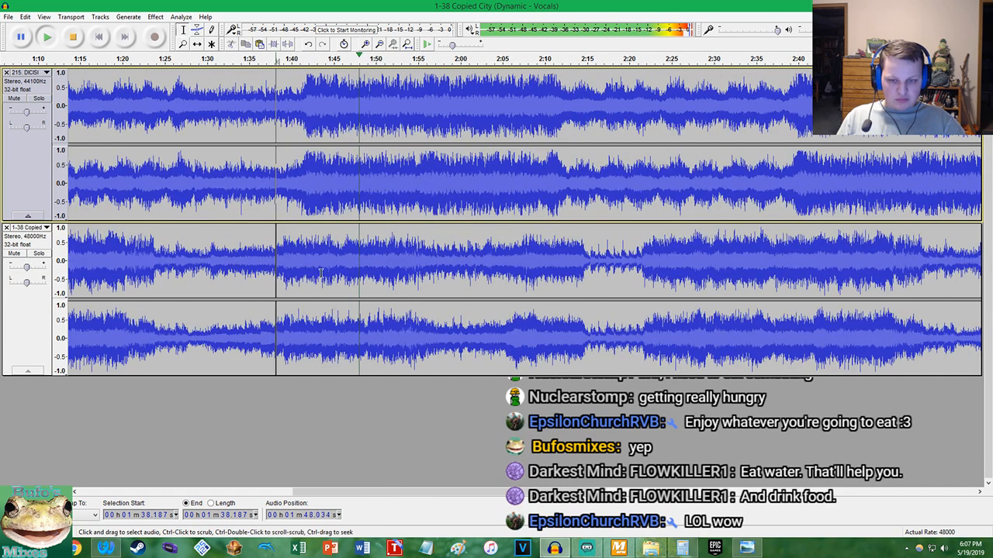
scroll(320, 273, down, 2)
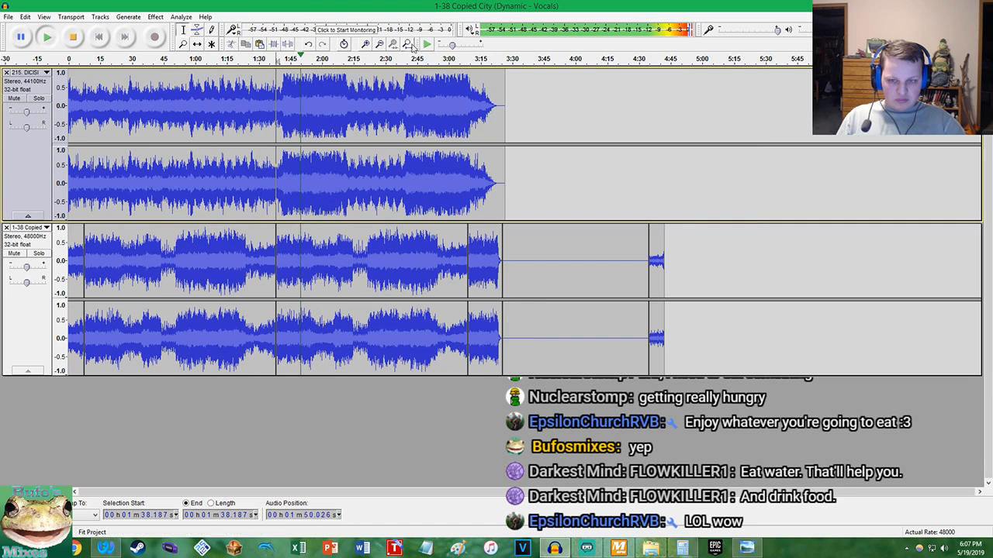
click(407, 43)
Listen to both tracks from about 1:50 to 2:12, briefly soloing Copied City, to check how they blend in DICISION's first loud section
click(49, 100)
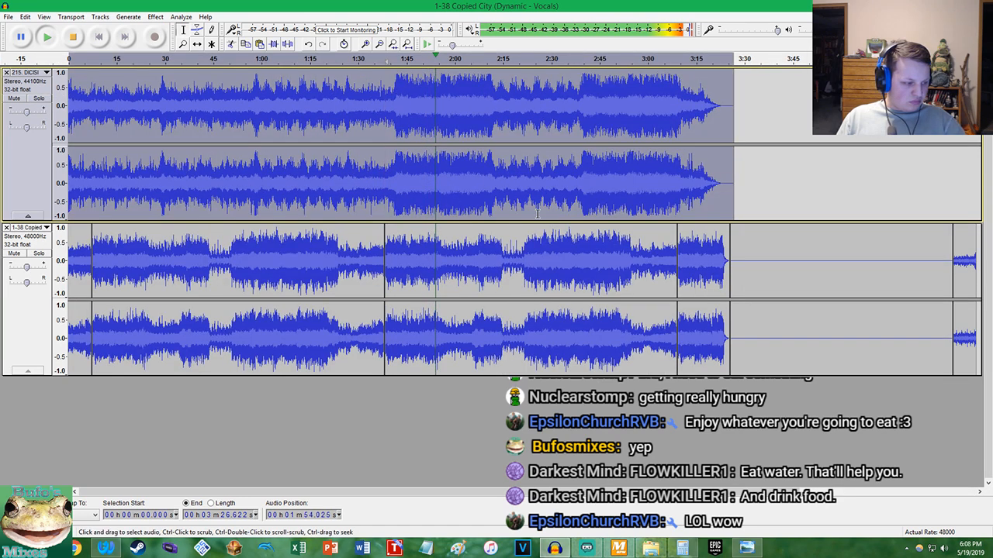
scroll(537, 214, up, 4)
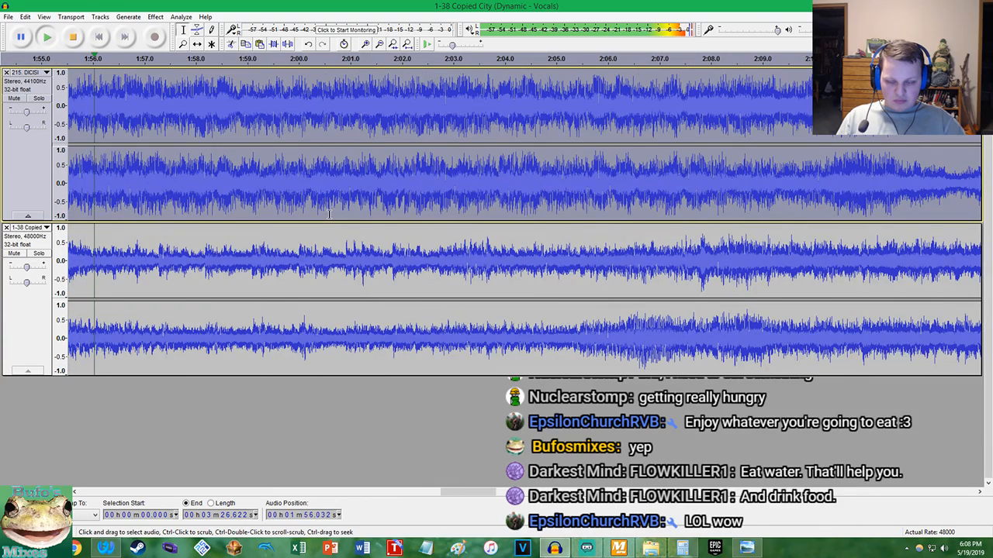
scroll(329, 214, up, 2)
scroll(328, 214, down, 4)
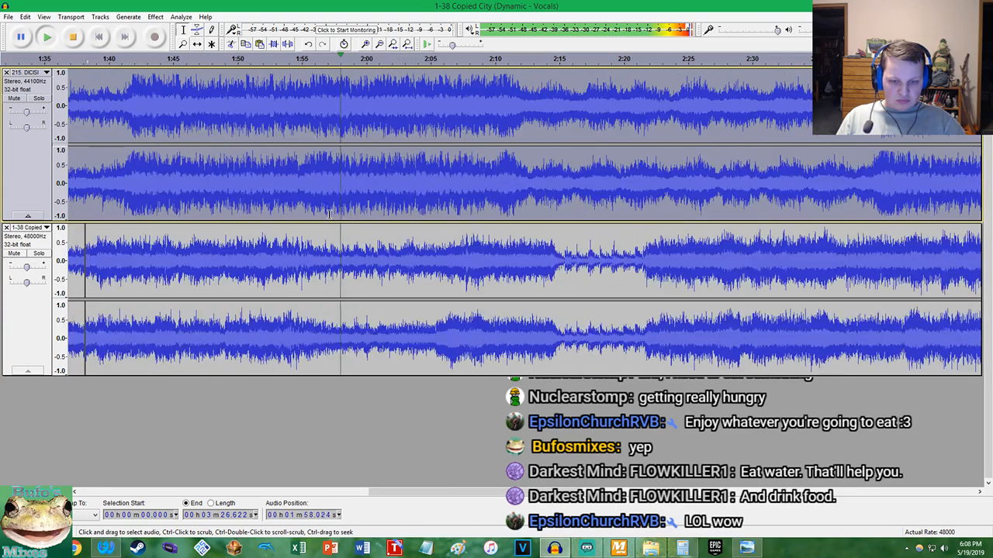
scroll(329, 214, down, 3)
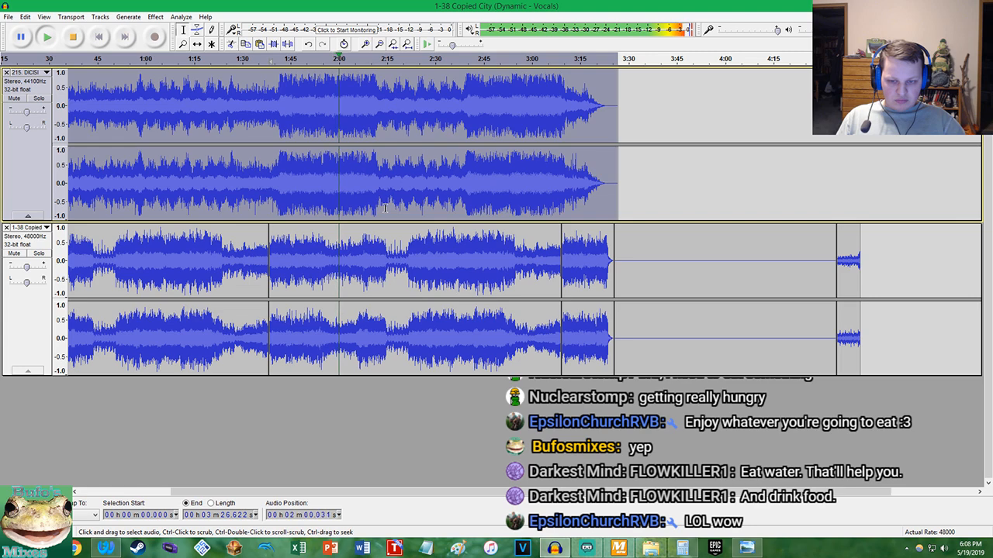
scroll(384, 208, up, 5)
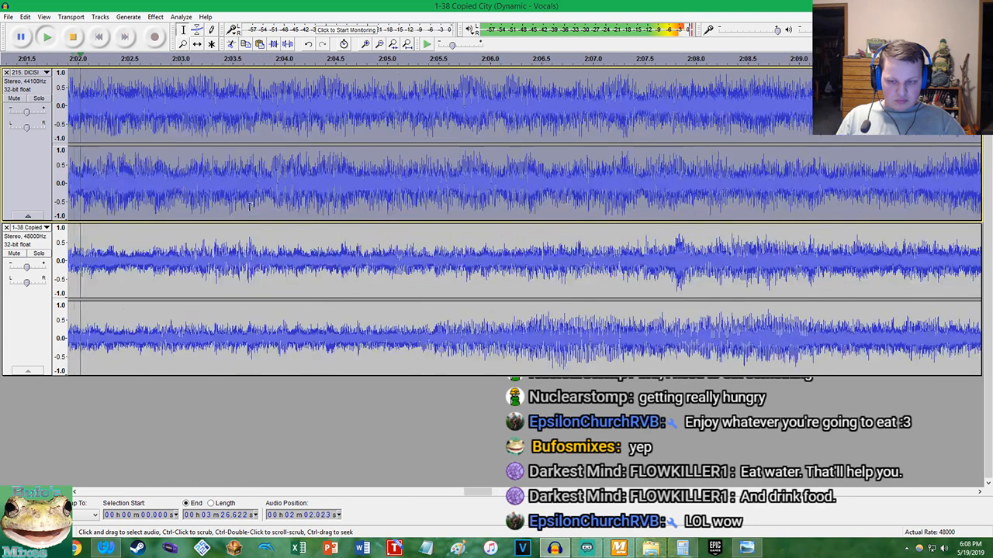
click(39, 254)
click(39, 254)
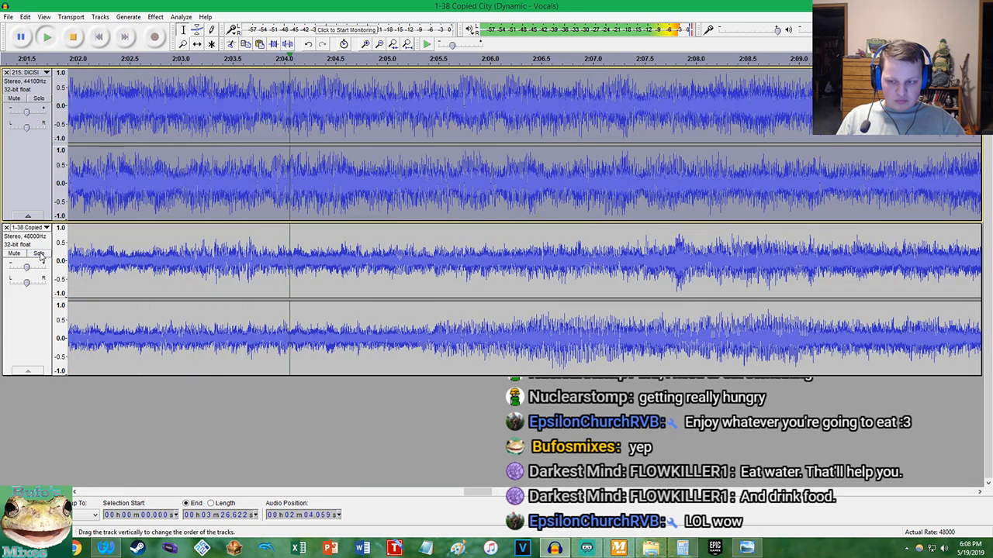
scroll(138, 250, down, 6)
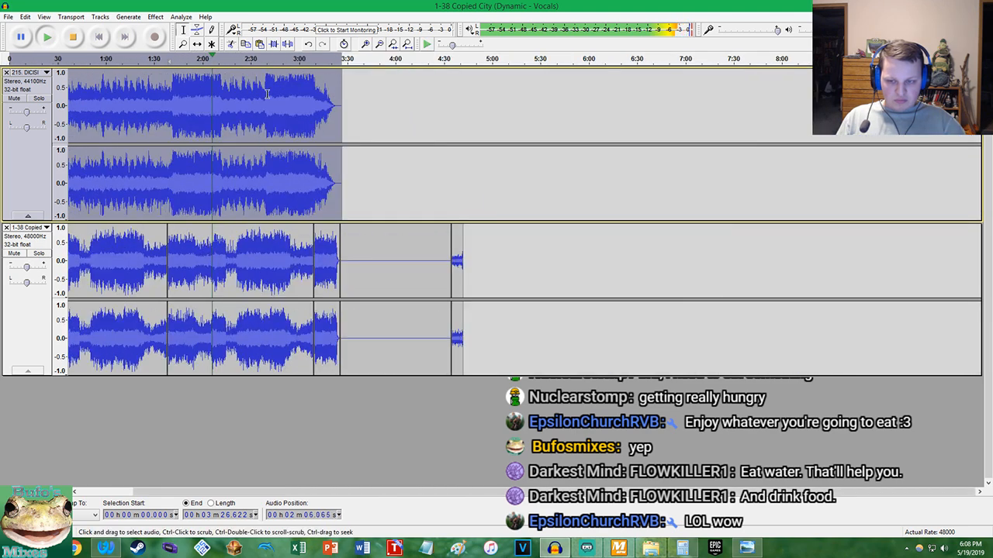
click(406, 44)
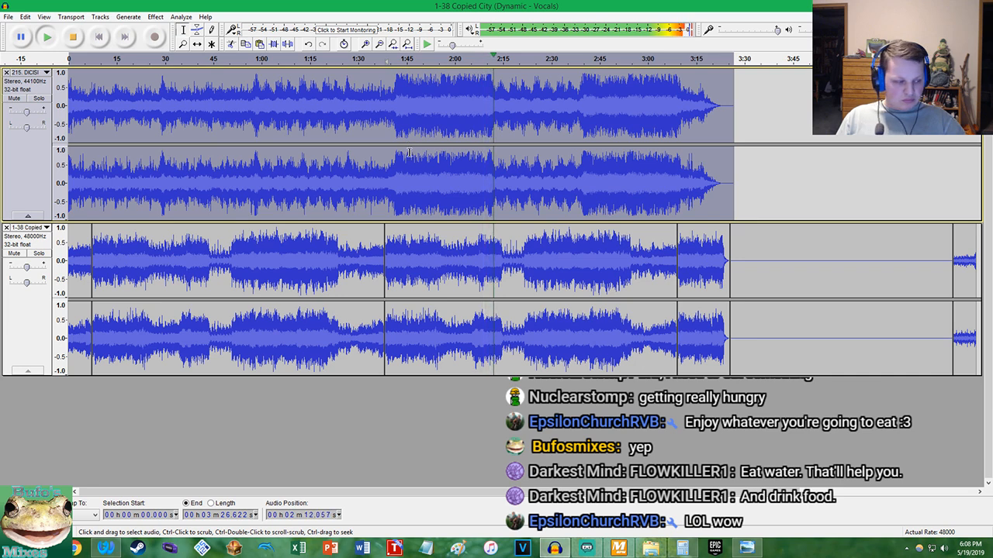
key(space)
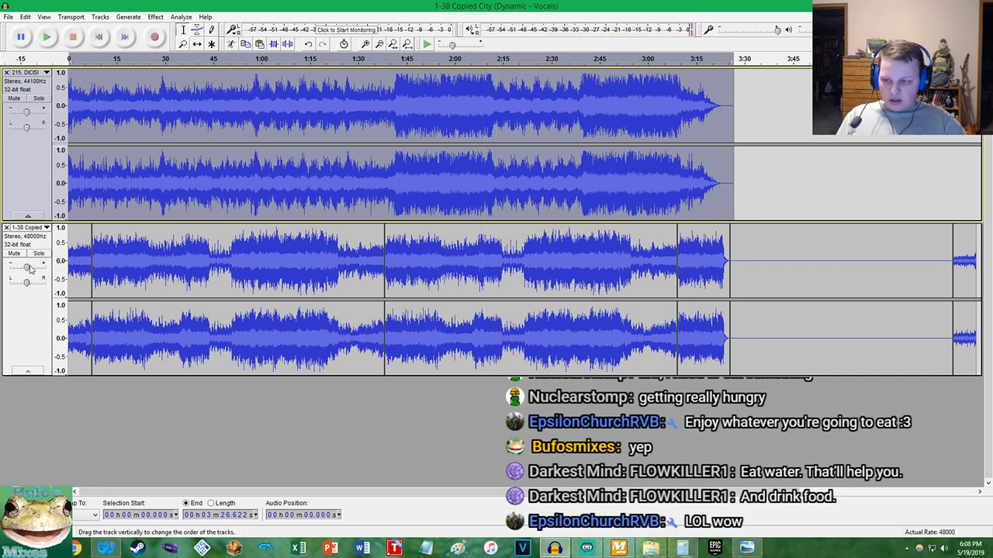
Split the DICISION track at about 1:41.822, where its first loud section begins
click(387, 171)
scroll(392, 176, up, 7)
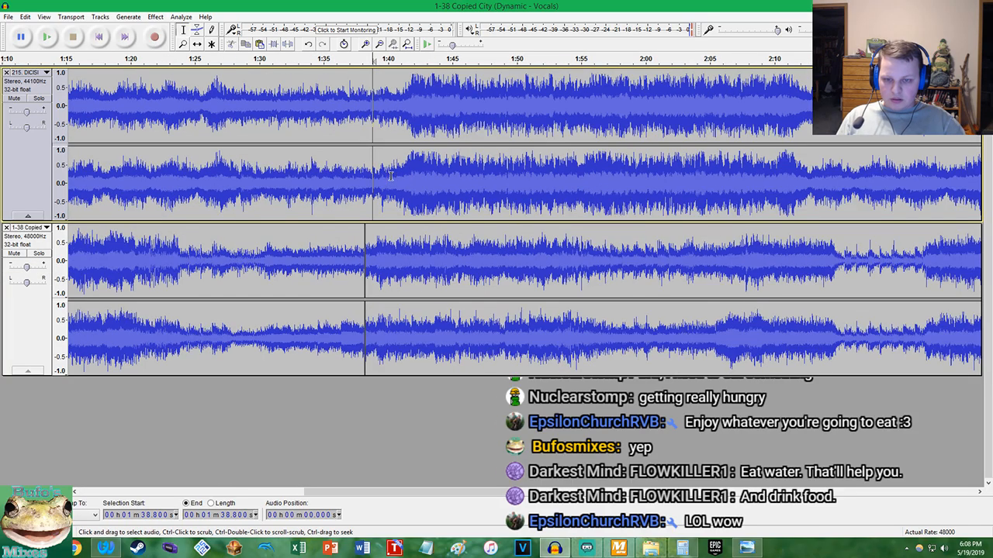
scroll(454, 203, up, 3)
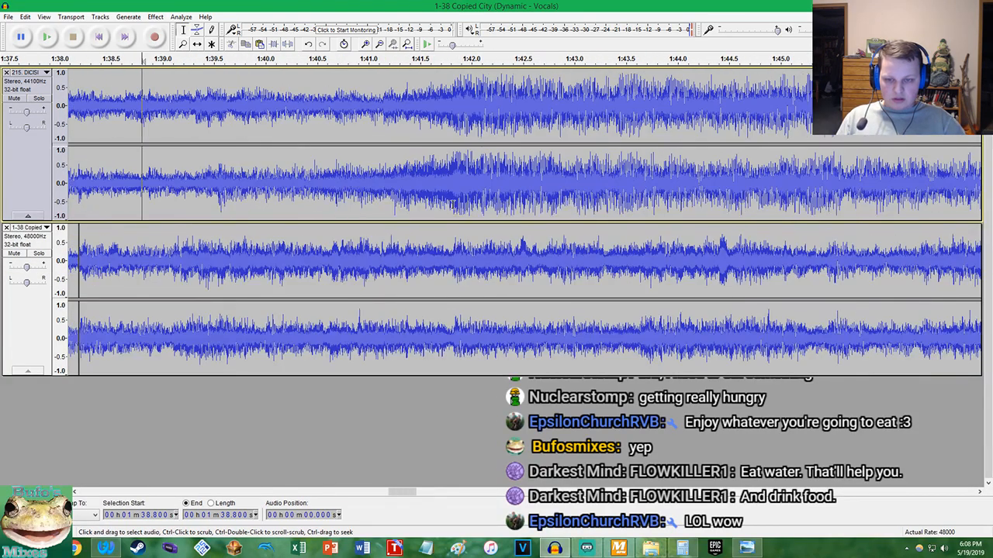
scroll(419, 203, up, 8)
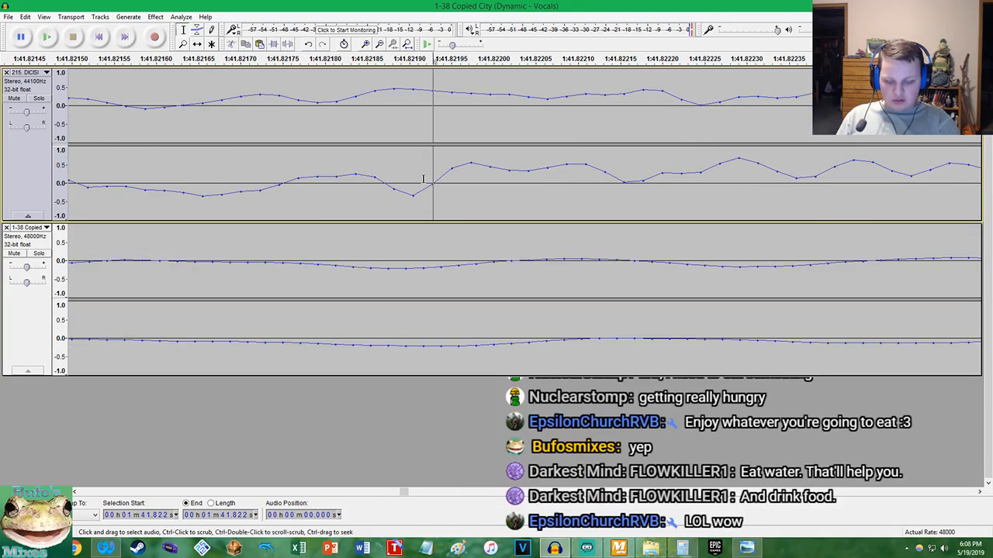
Split the DICISION track at a zero crossing near 2:11.940, where its first loud section ends
scroll(425, 180, down, 16)
scroll(551, 182, down, 2)
scroll(494, 174, up, 3)
scroll(492, 186, up, 4)
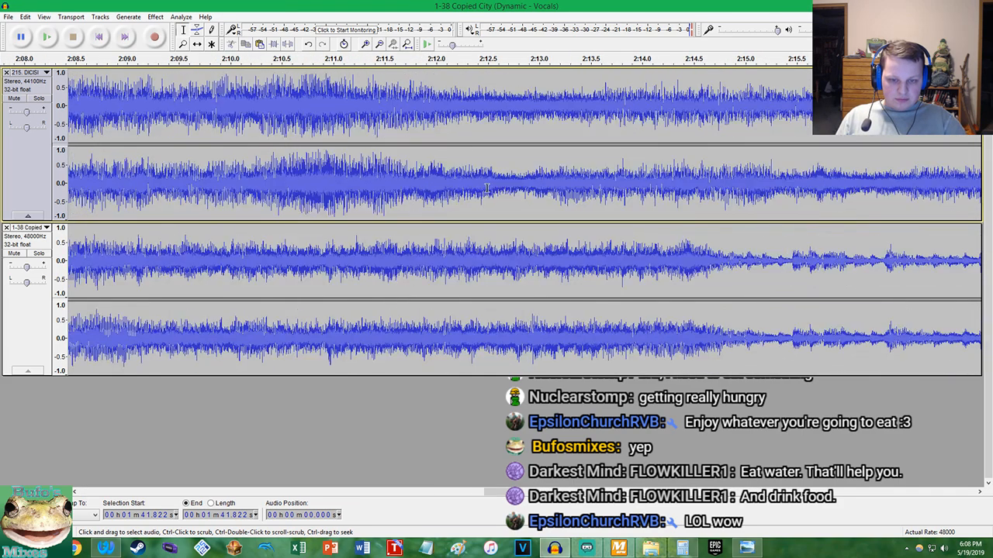
scroll(467, 189, up, 1)
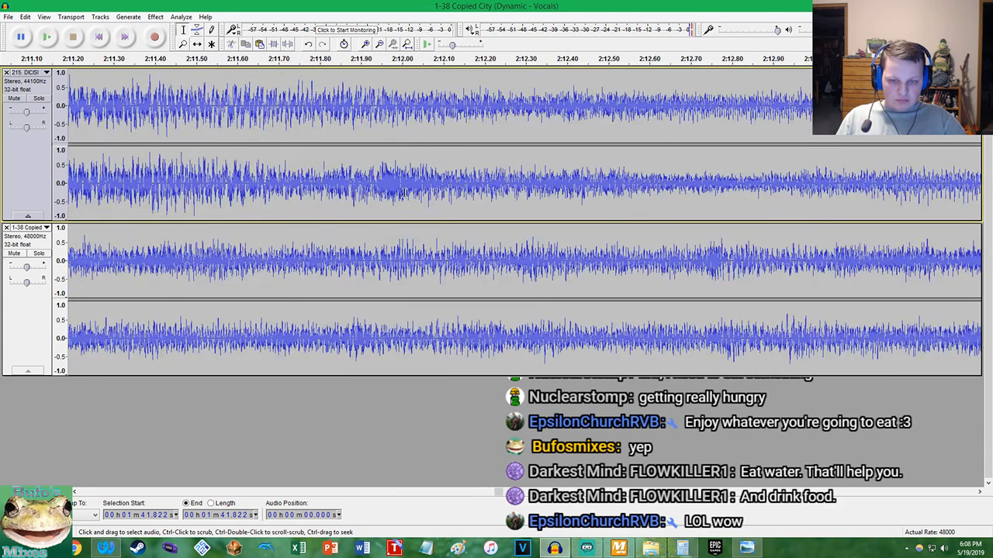
scroll(381, 188, up, 10)
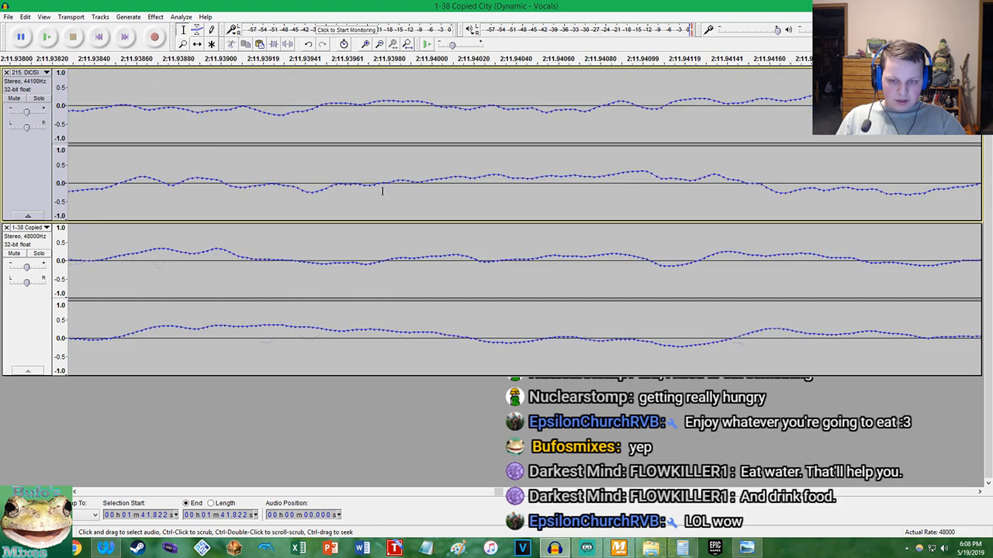
scroll(380, 184, up, 2)
click(360, 185)
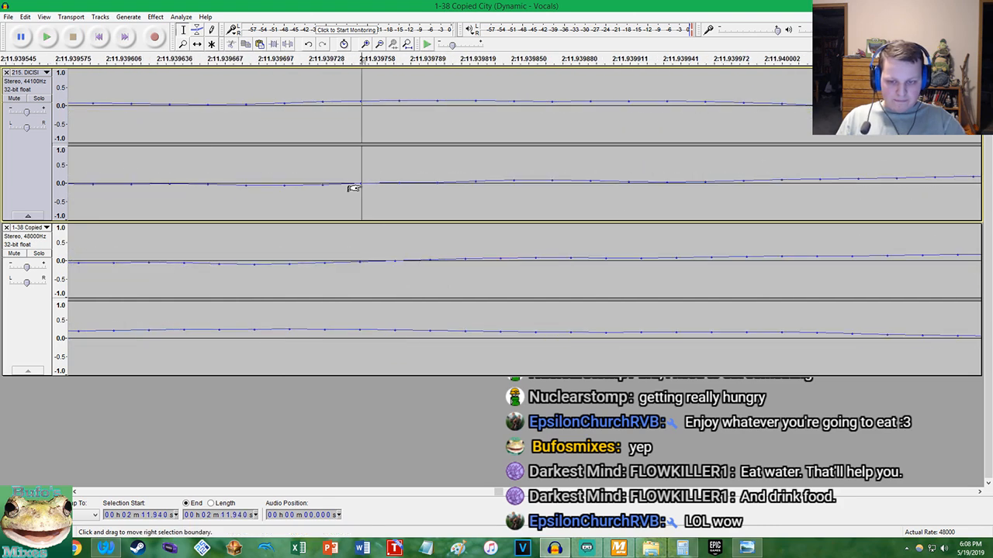
key(ctrl+i)
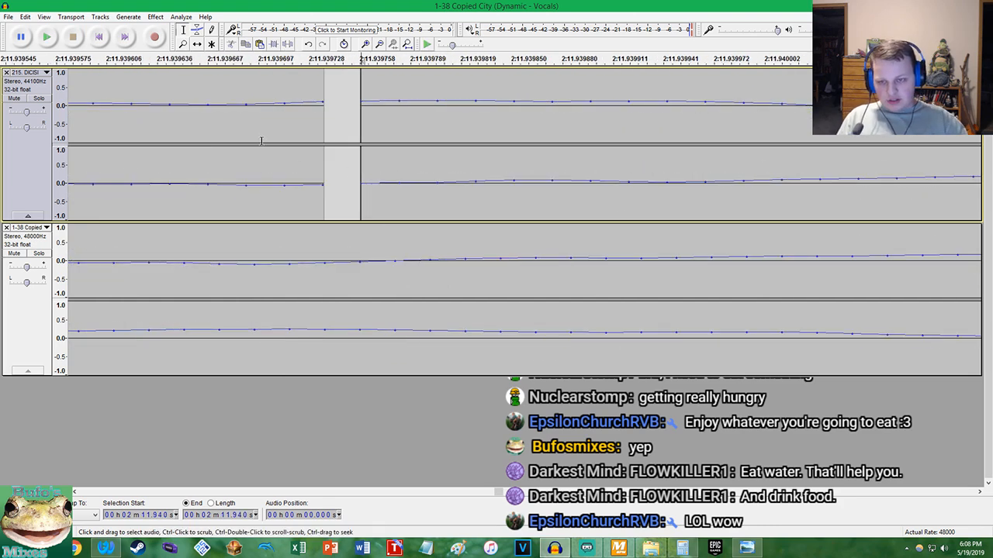
Reduce the volume of DICISION's split section from 1:41.822 to 2:11.940 with a negative Amplify value
double_click(193, 97)
click(155, 17)
click(196, 58)
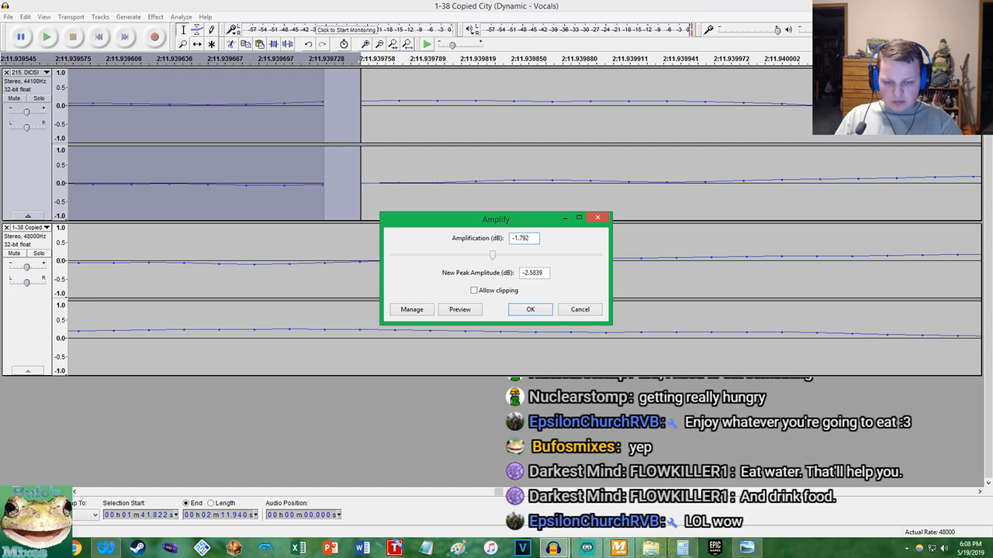
key(BackSpace)
text(3)
key(Return)
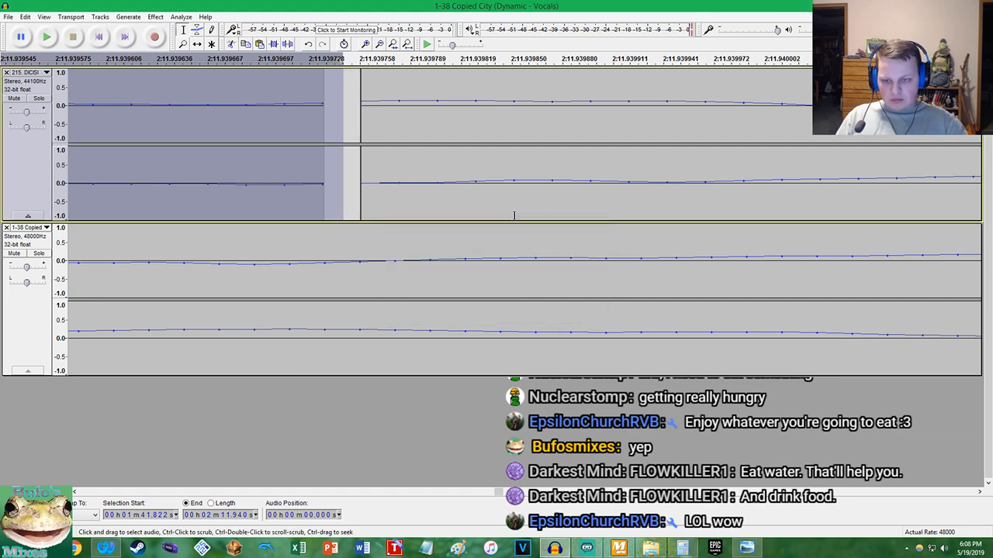
Play both tracks from about 1:41.822, briefly soloing DICISION, to check the volume of its first quieted section
click(406, 45)
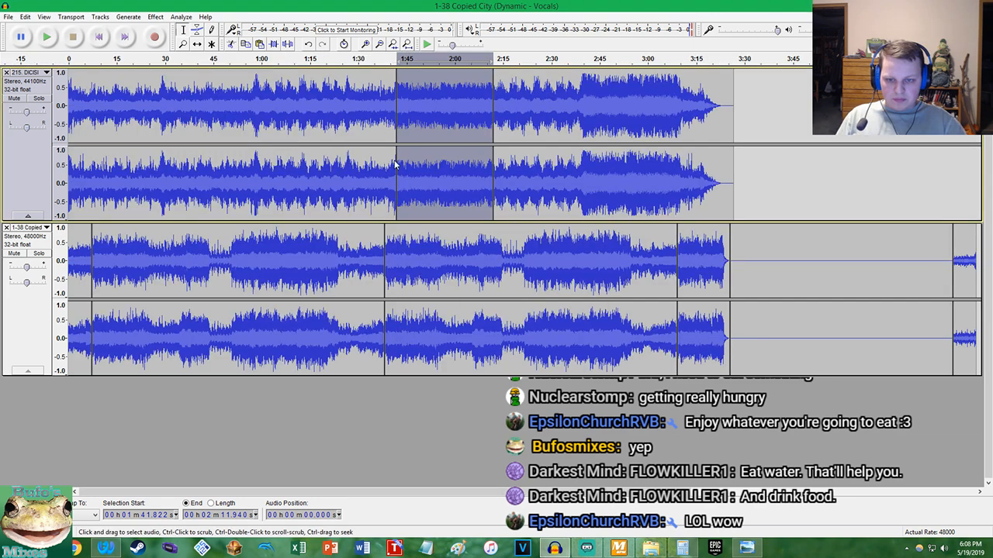
click(396, 229)
key(space)
ctrl+scroll(377, 184, up, 4)
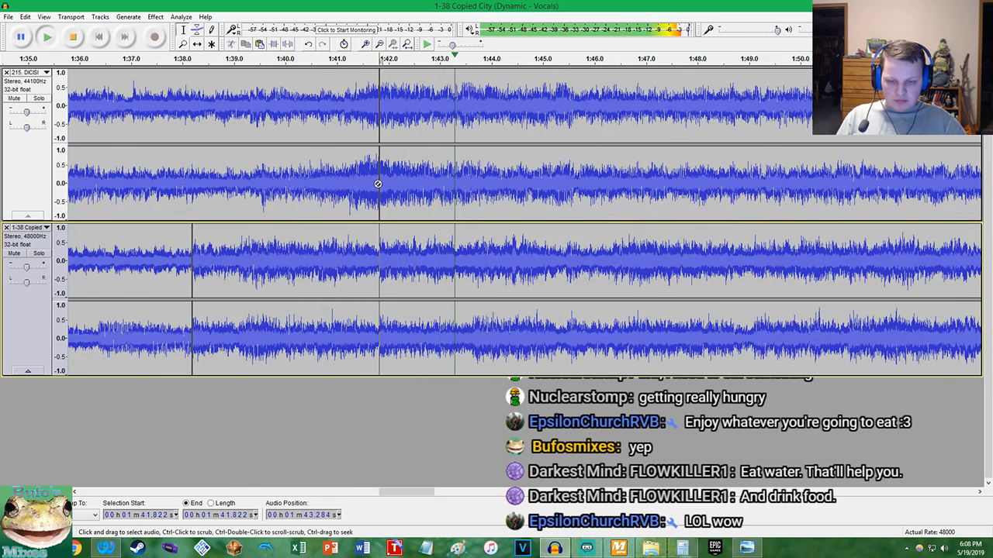
click(38, 99)
click(38, 99)
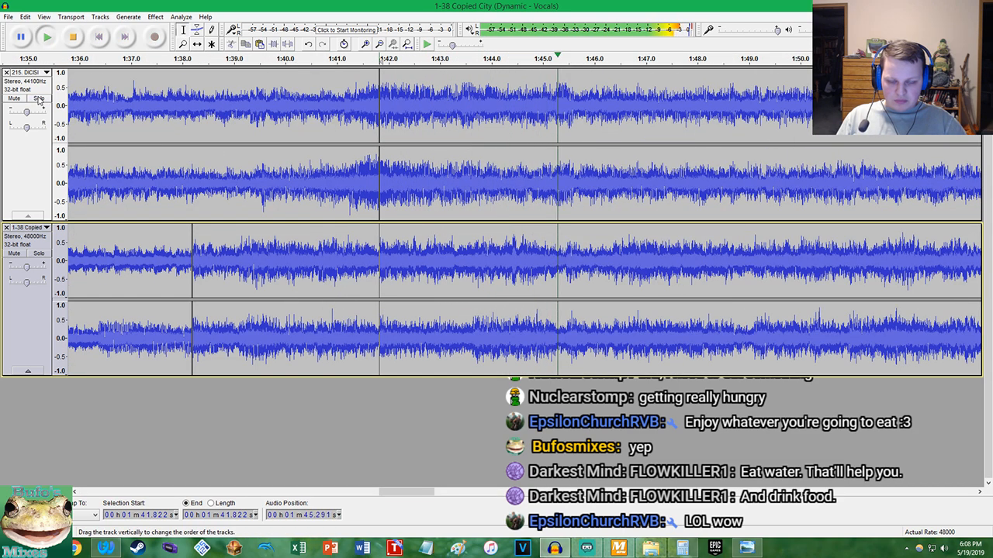
ctrl+scroll(444, 221, down, 4)
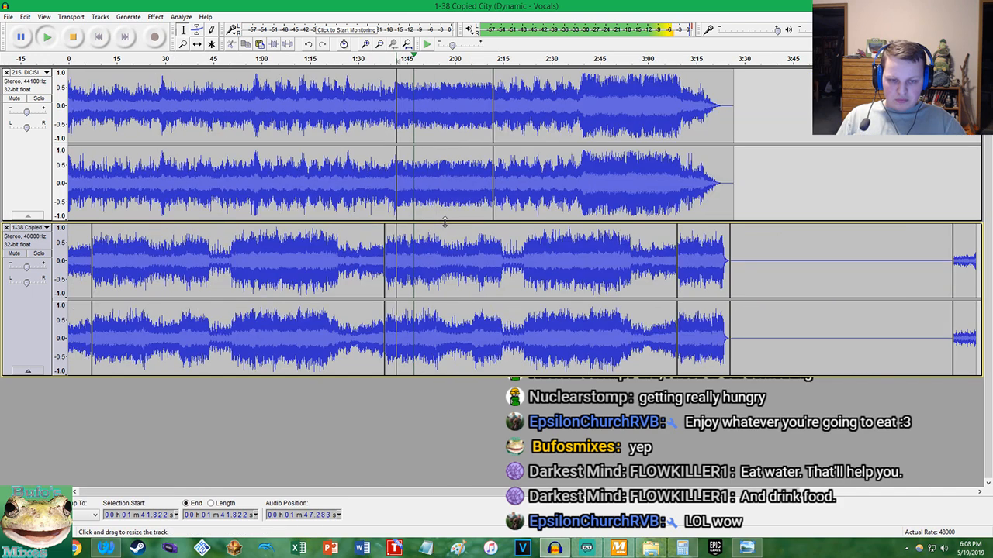
key(space)
Isolate DICISION's second loud section by splitting the track at about 2:39.445 and 3:10.121
ctrl+scroll(559, 186, up, 7)
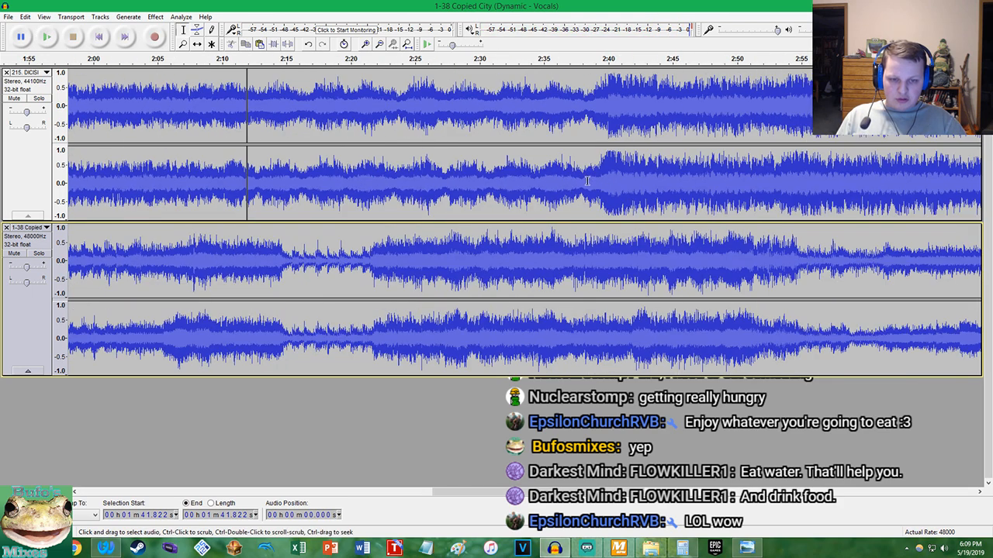
ctrl+scroll(560, 195, up, 12)
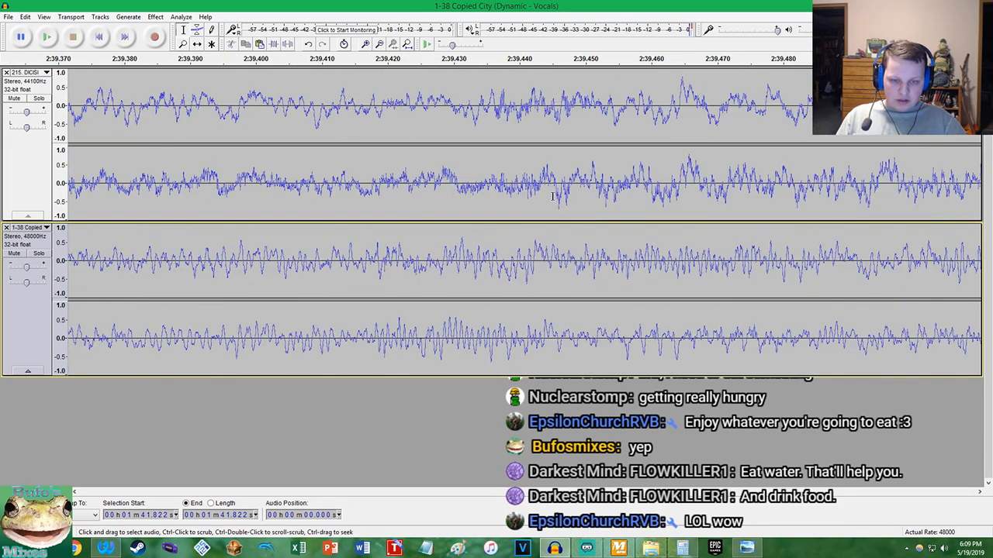
click(509, 181)
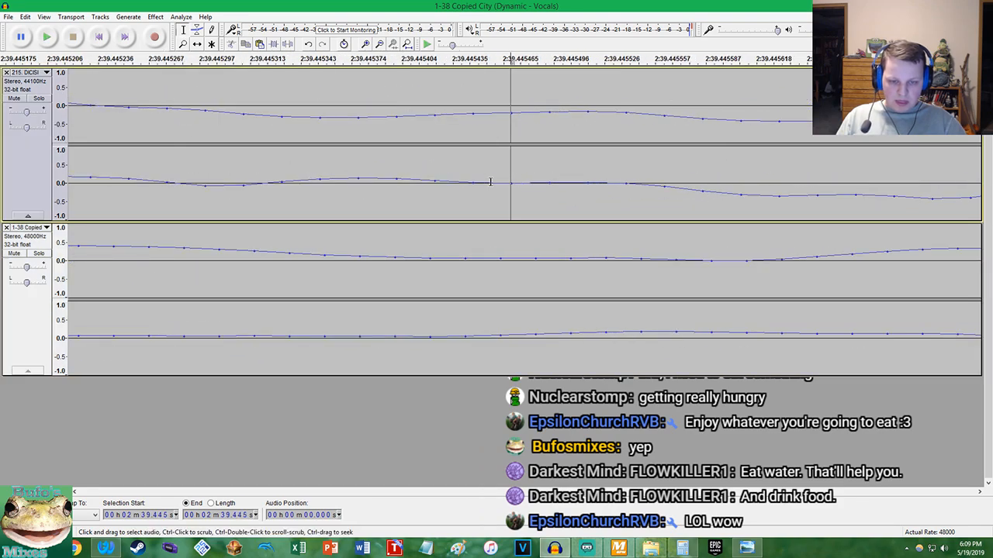
click(409, 43)
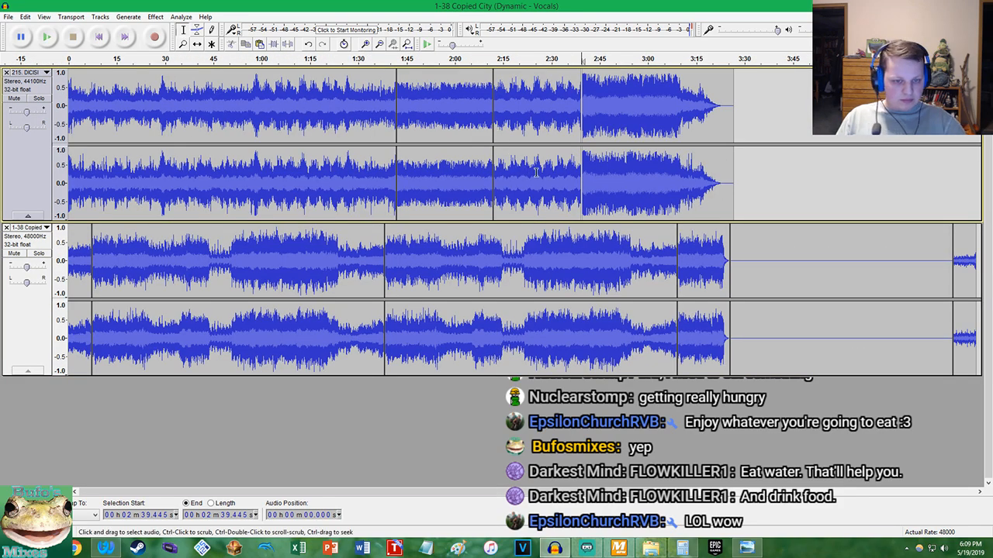
ctrl+scroll(674, 184, up, 2)
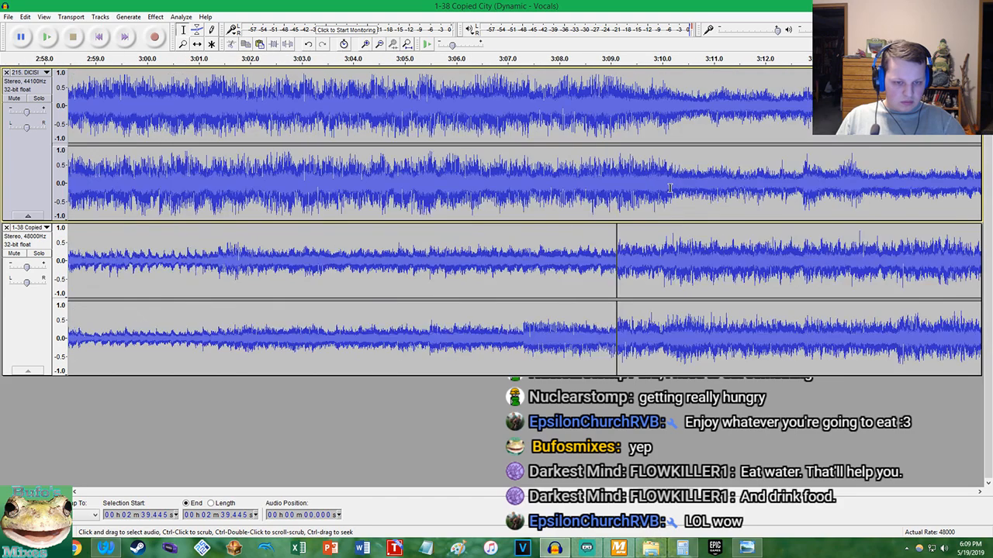
ctrl+scroll(673, 187, up, 6)
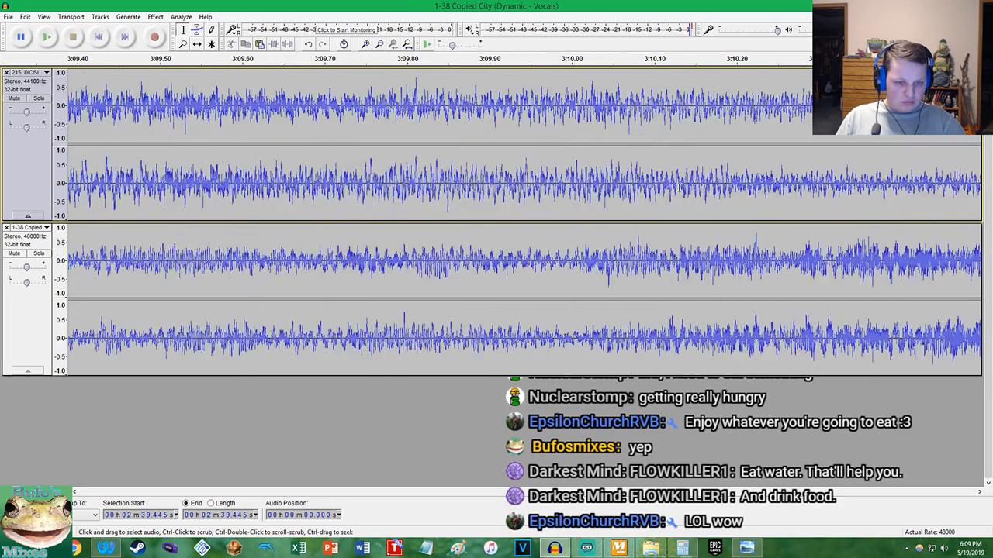
ctrl+scroll(672, 190, up, 4)
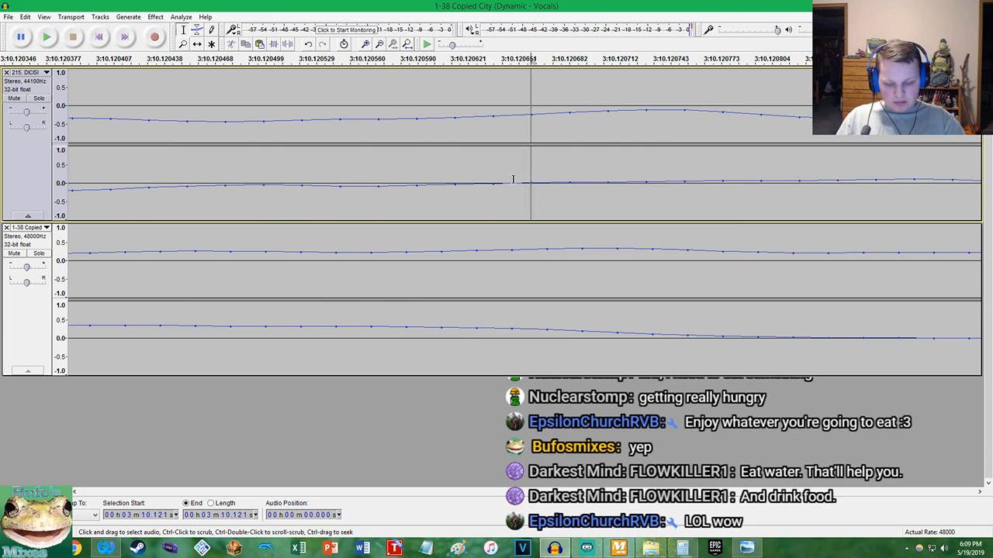
key(ctrl+i)
Reduce the volume of DICISION's section from 2:39.445 to 3:10.121 with a negative Amplify value
double_click(347, 112)
click(155, 16)
click(186, 72)
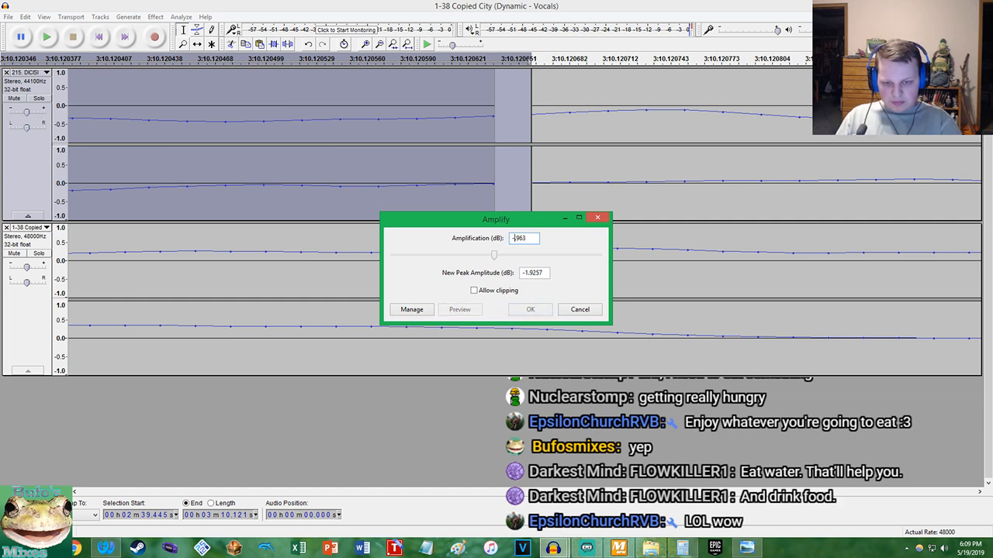
key(Return)
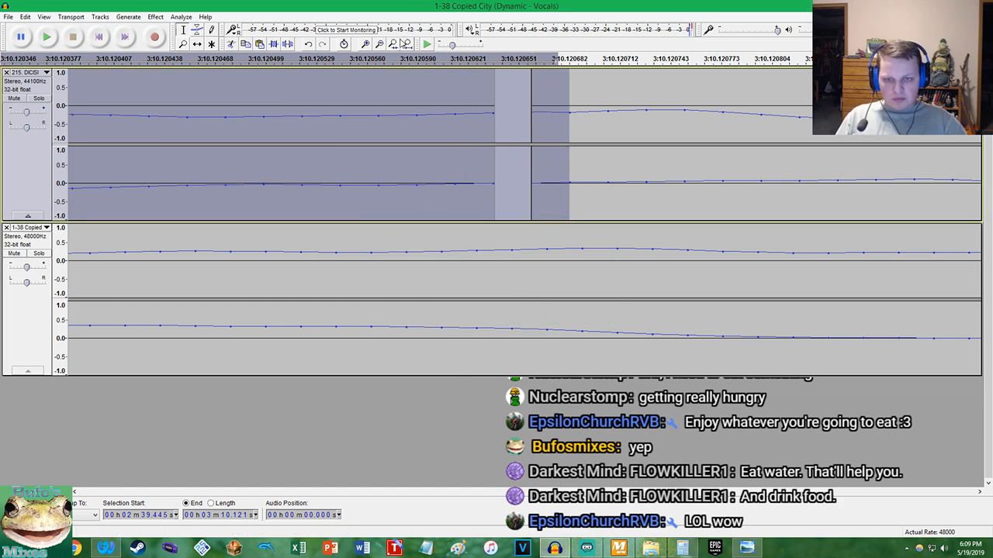
Play both tracks from about 2:37.759, briefly soloing DICISION, to check the volume of its second quieted section
key(ctrl+f)
click(582, 235)
key(space)
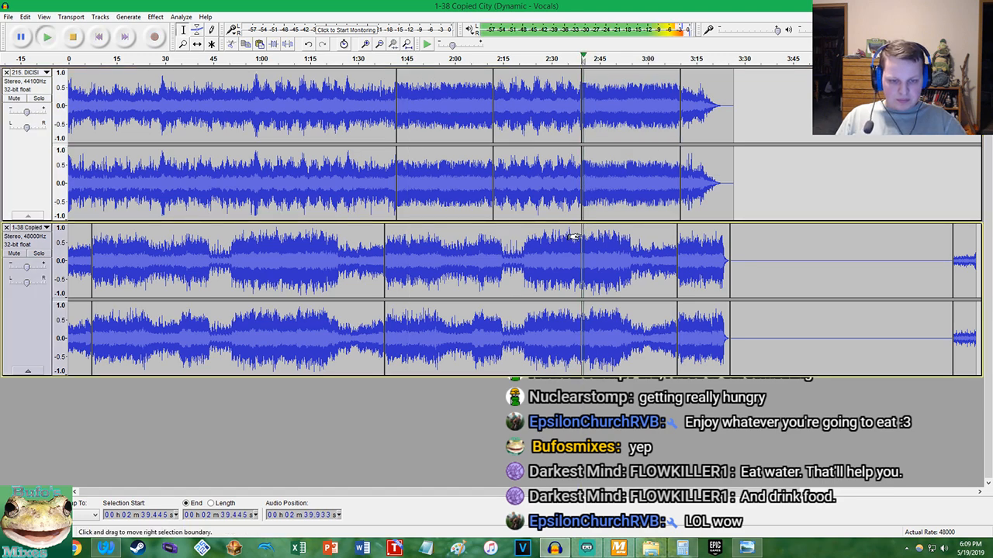
click(577, 235)
key(ctrl+1)
key(ctrl+1)
key(ctrl+1)
key(ctrl+1)
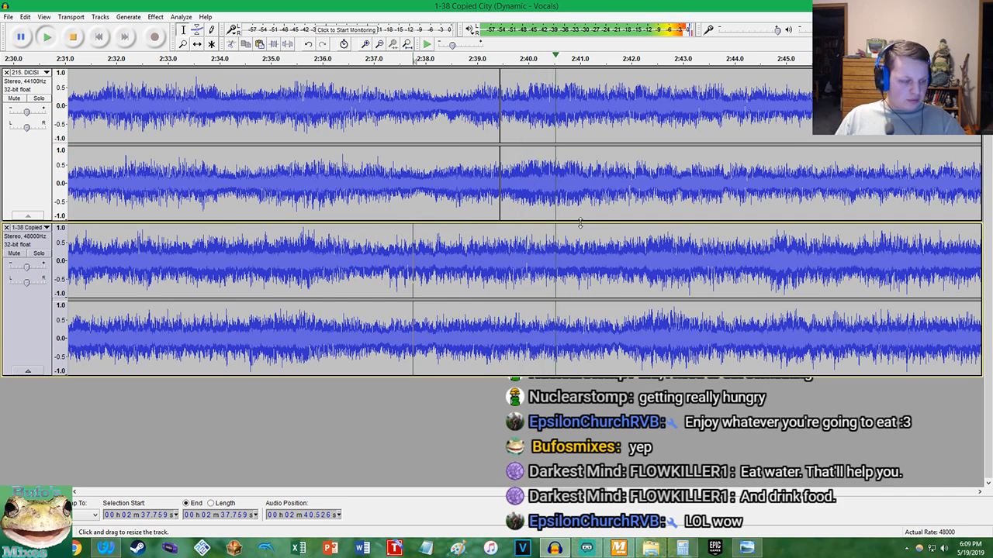
click(39, 99)
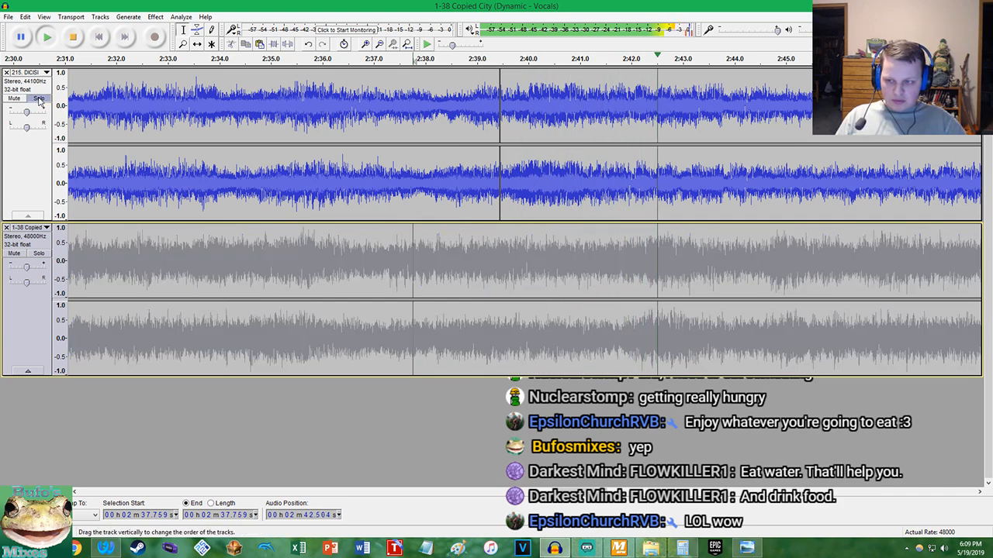
click(38, 100)
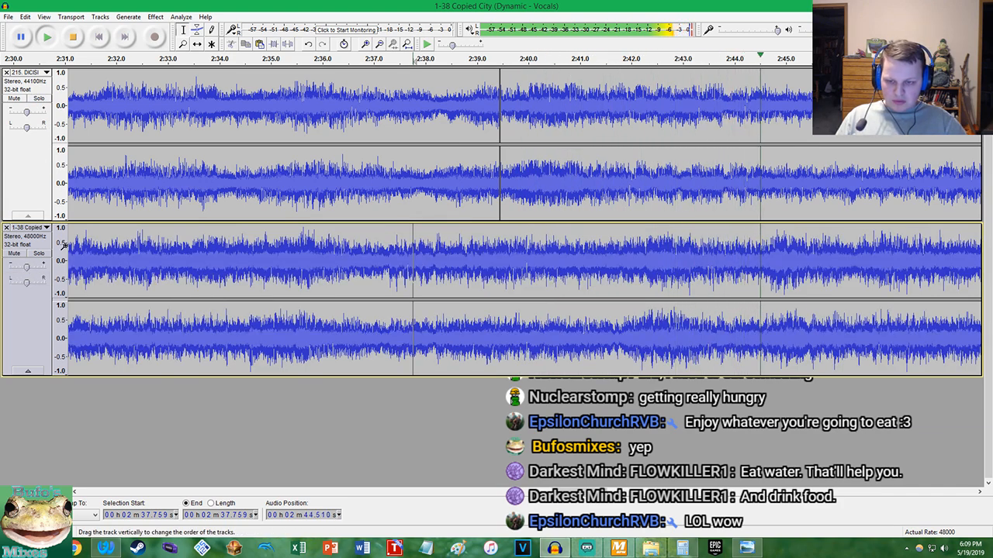
scroll(411, 172, down, 3)
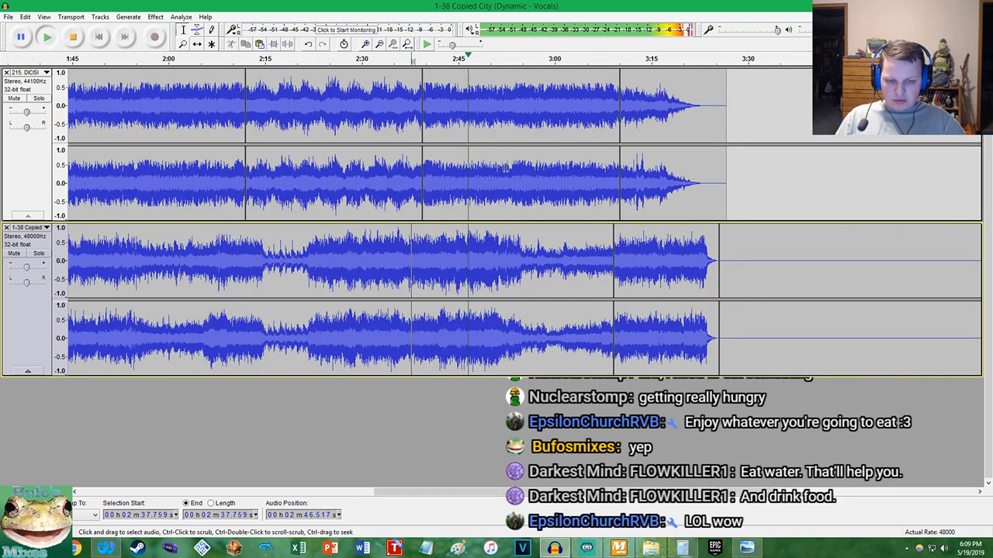
scroll(506, 167, down, 1)
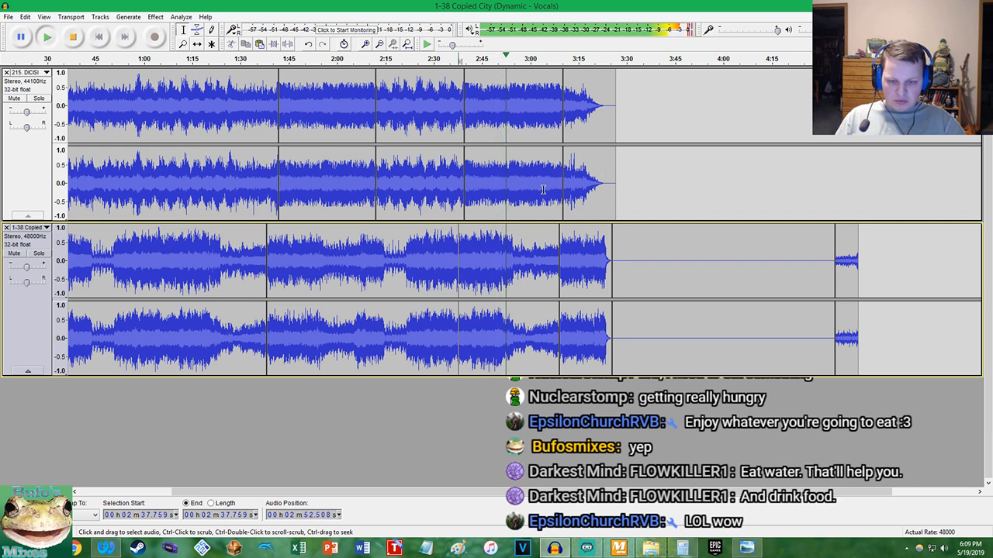
key(space)
Split both Copied City and DICISION at 3:24.852, near the end of Copied City's final fade-out
scroll(605, 204, up, 6)
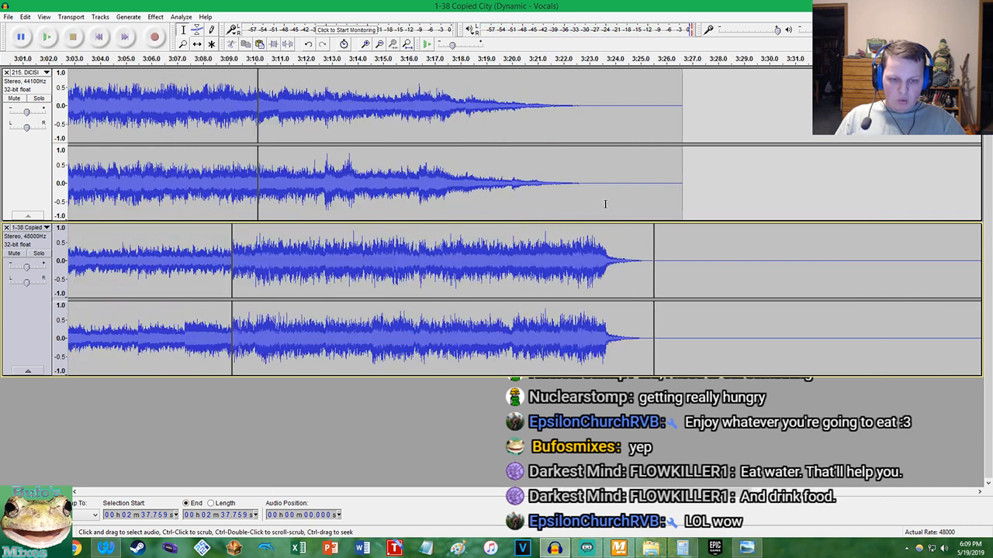
scroll(676, 249, up, 4)
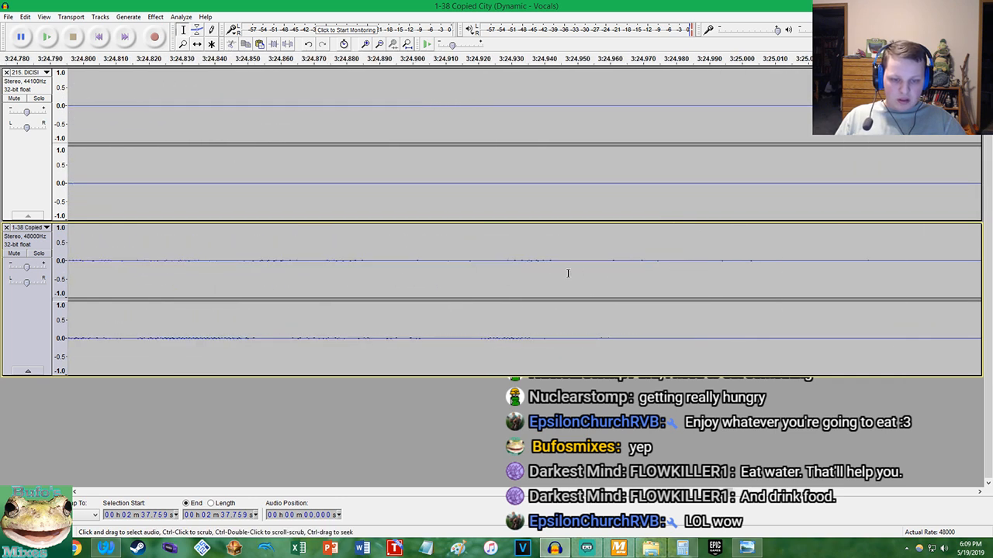
scroll(424, 306, down, 4)
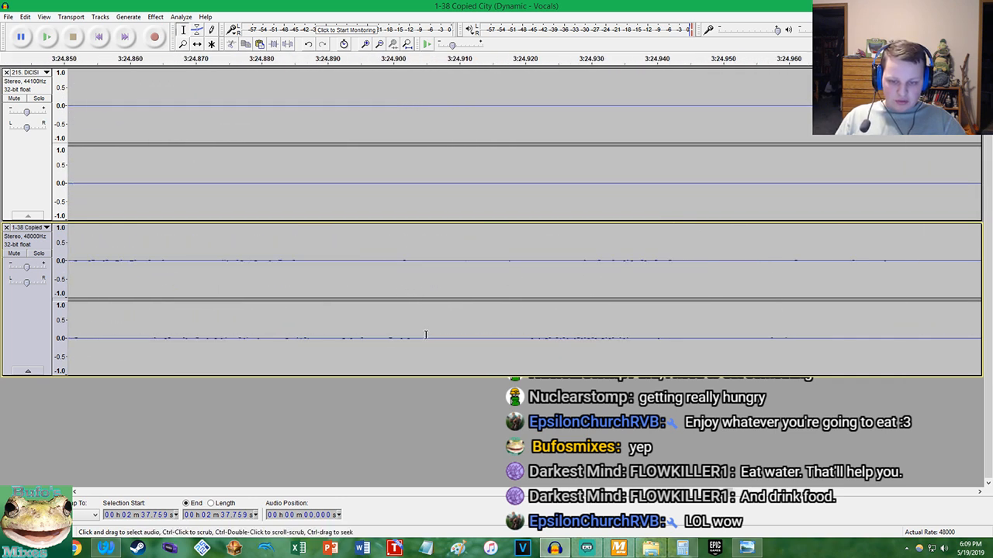
scroll(432, 283, up, 2)
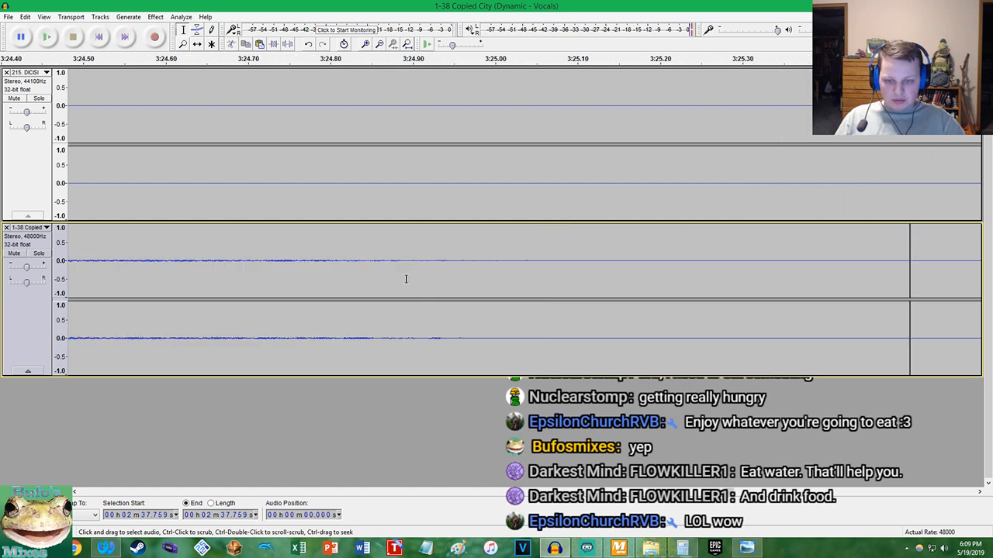
scroll(408, 280, up, 1)
scroll(331, 275, up, 6)
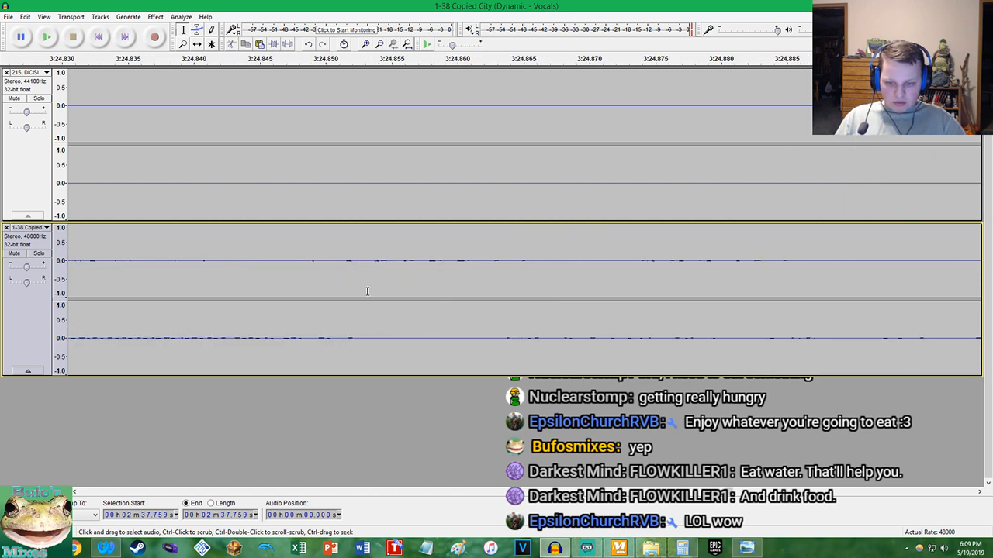
scroll(326, 342, up, 4)
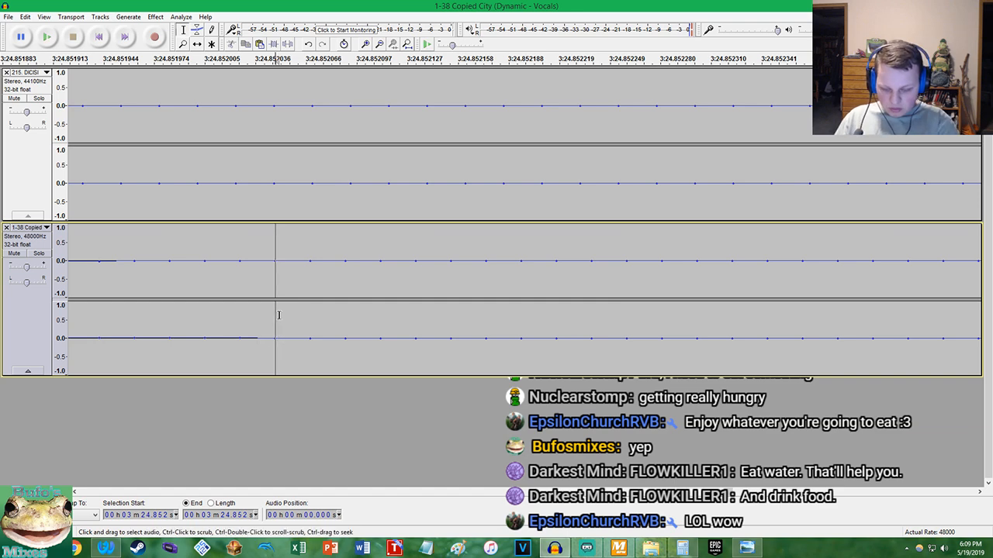
key(ctrl+i)
click(273, 207)
key(ctrl+i)
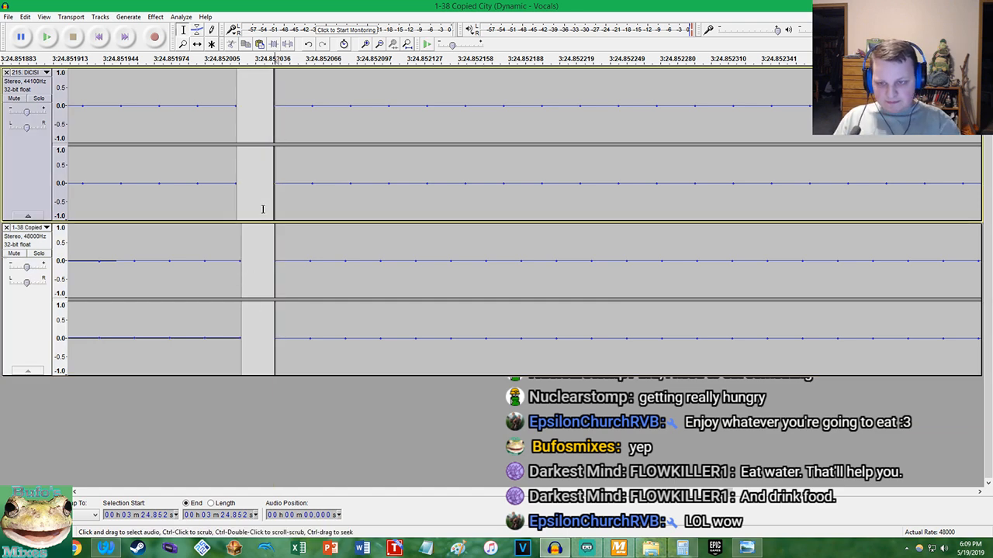
Delete Copied City's silent clip and short leftover after 3:24.852, and remove DICISION's tail beyond the same point
key(ctrl+f)
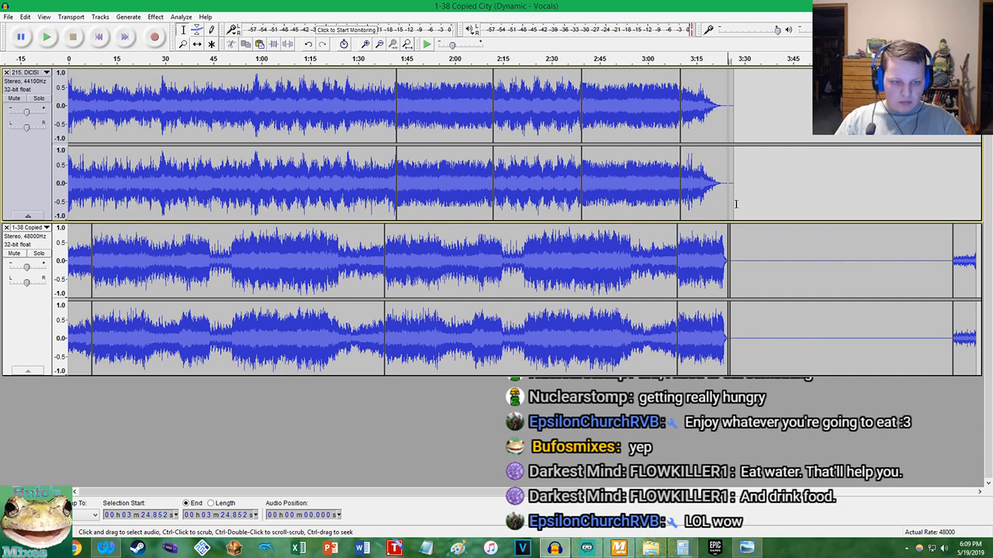
double_click(742, 252)
scroll(742, 252, up, 2)
key(Delete)
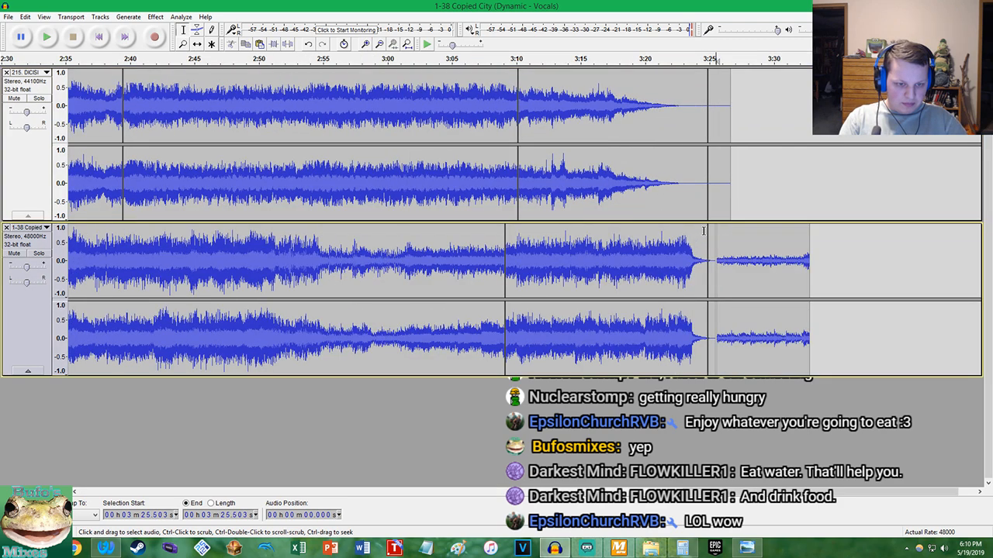
double_click(711, 237)
key(Delete)
double_click(719, 197)
key(Delete)
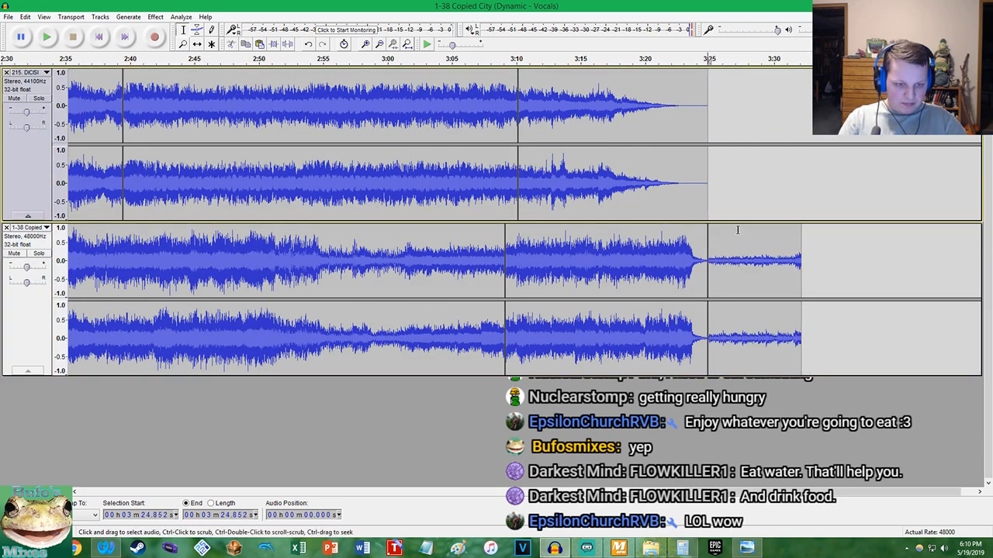
Move Copied City's quiet end clip, from 3:24.852 to 3:32.148, to the very start of its track as an intro
double_click(731, 250)
scroll(668, 219, down, 2)
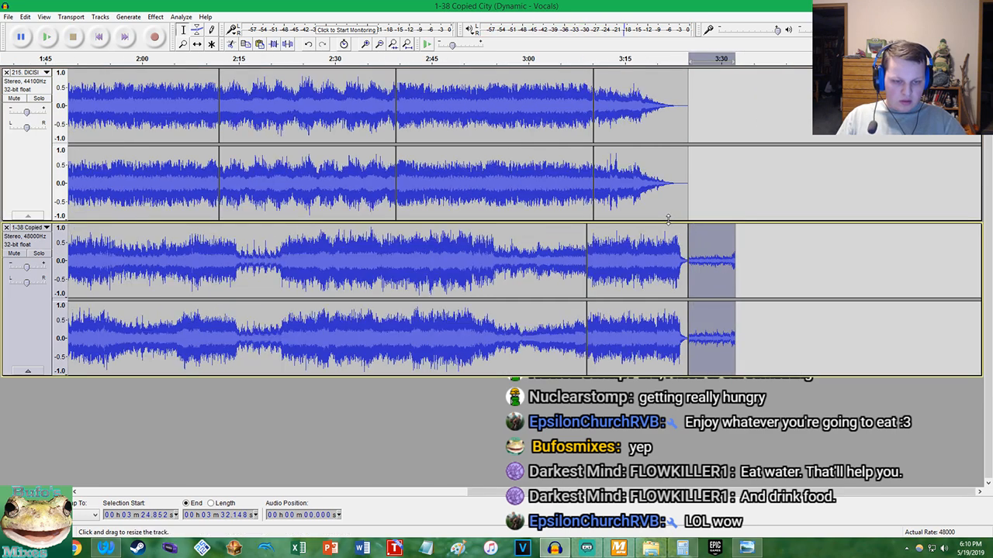
scroll(668, 219, down, 1)
key(ctrl+x)
key(Home)
key(ctrl+v)
Shift all of DICISION's clips to start at 7.296 s, aligned with the end of Copied City's quiet intro
click(186, 172)
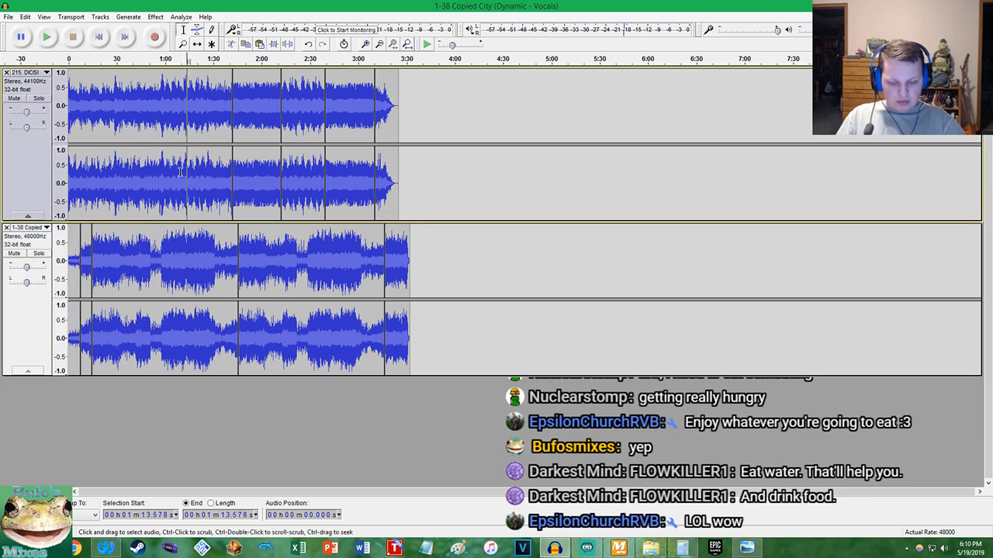
key(Home)
key(shift+End)
click(200, 46)
drag(132, 152, 142, 146)
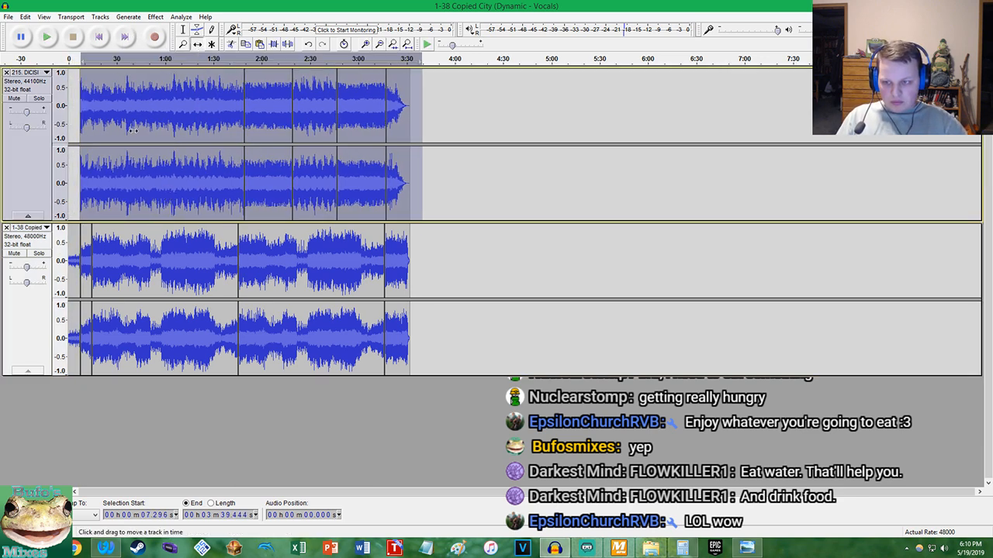
Play the mix from the beginning to check the new intro, DICISION's entry and the balance between both tracks
key(Home)
key(space)
key(ctrl+1)
key(ctrl+1)
key(ctrl+1)
key(ctrl+1)
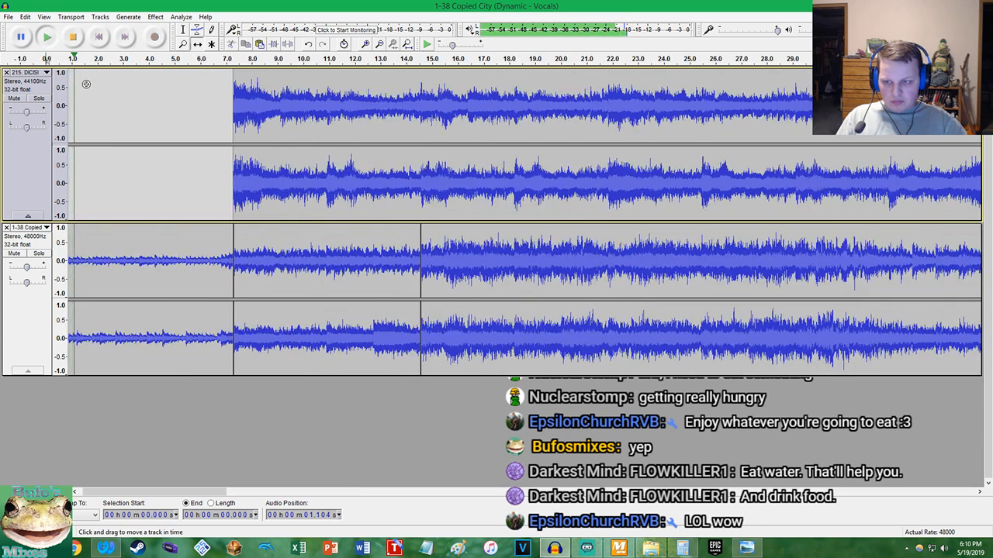
click(183, 29)
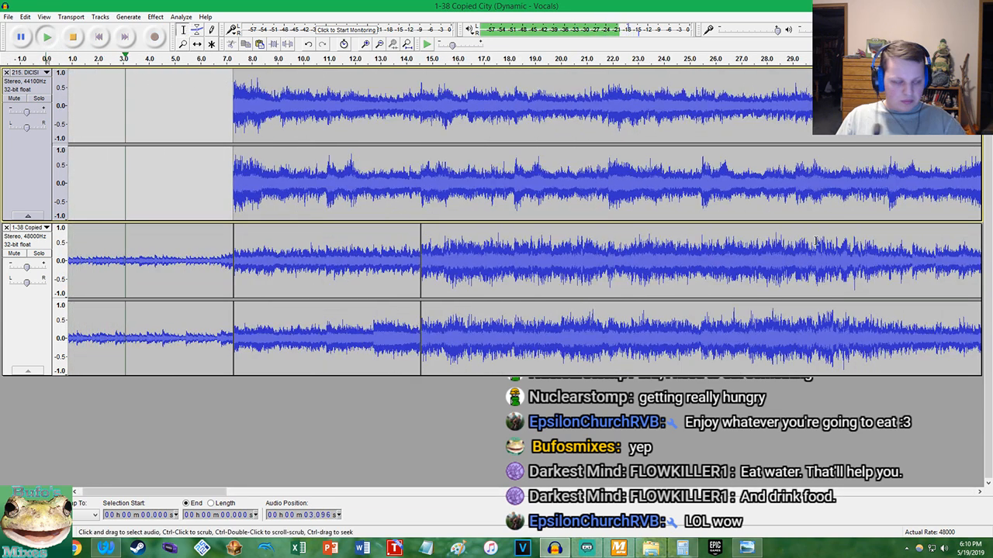
click(555, 549)
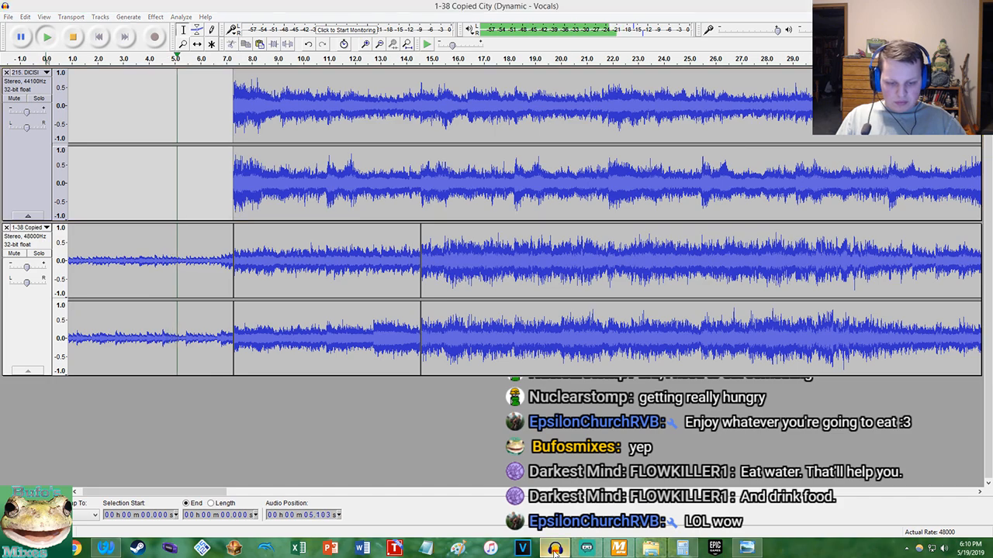
click(555, 549)
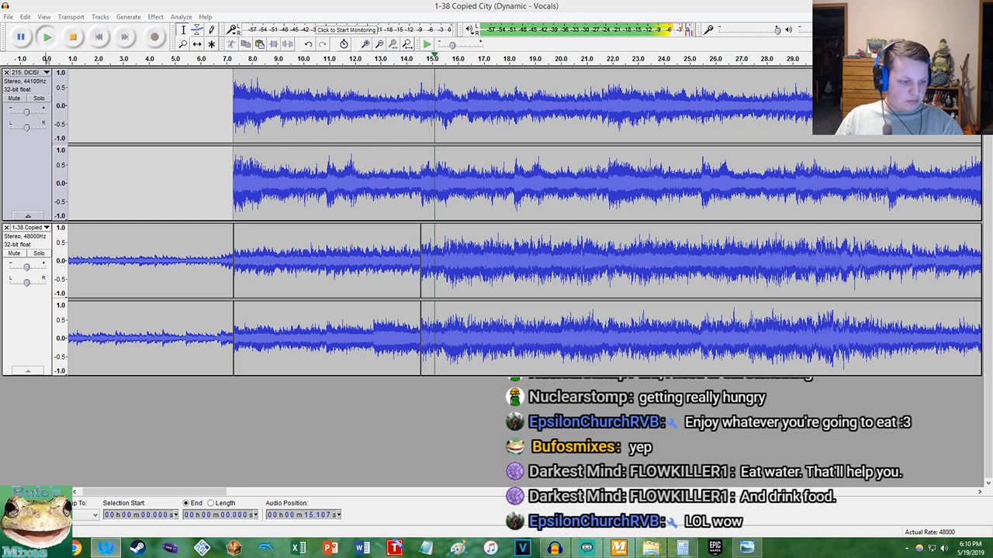
click(31, 253)
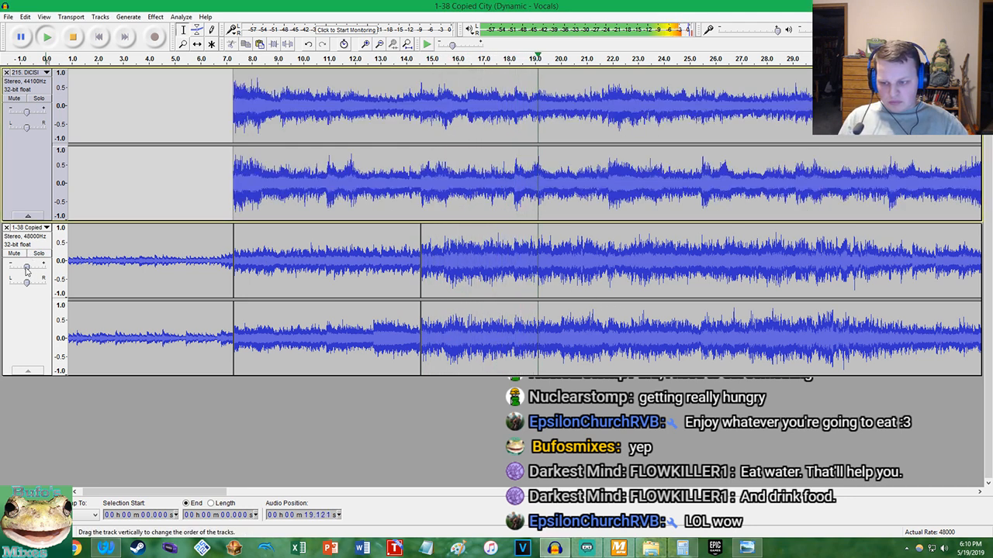
click(44, 100)
click(44, 100)
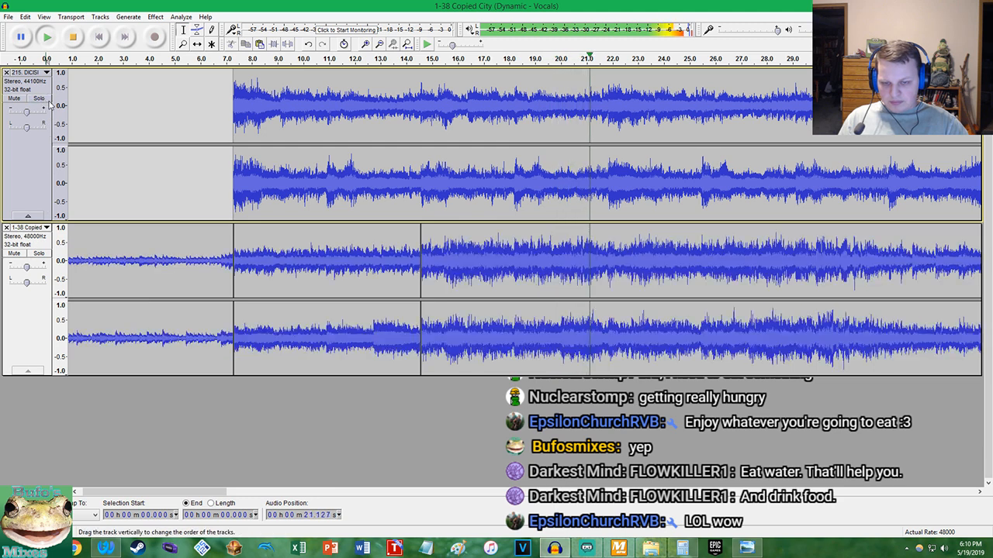
Pan Copied City fully left and DICISION fully right to compare the two tracks by ear during playback
click(418, 44)
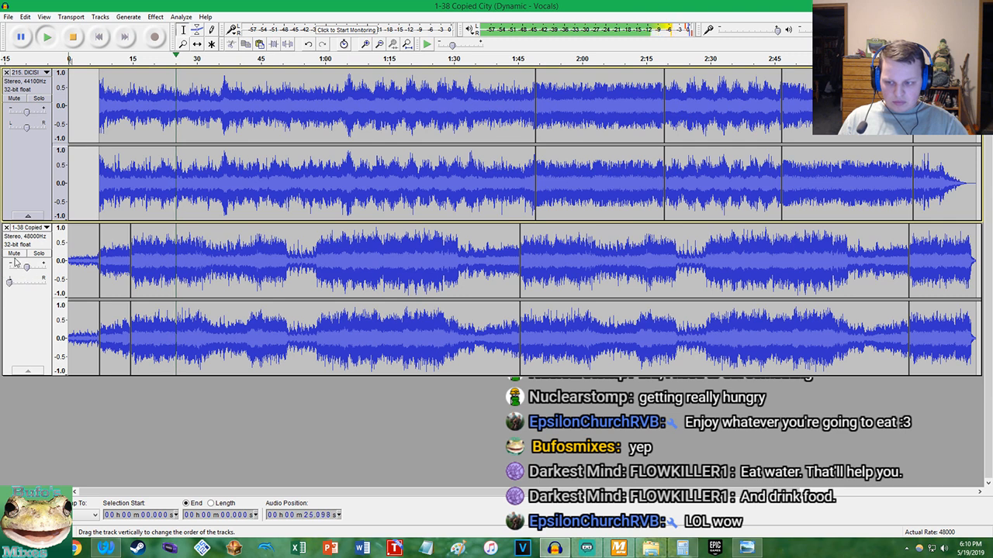
drag(28, 131, 62, 129)
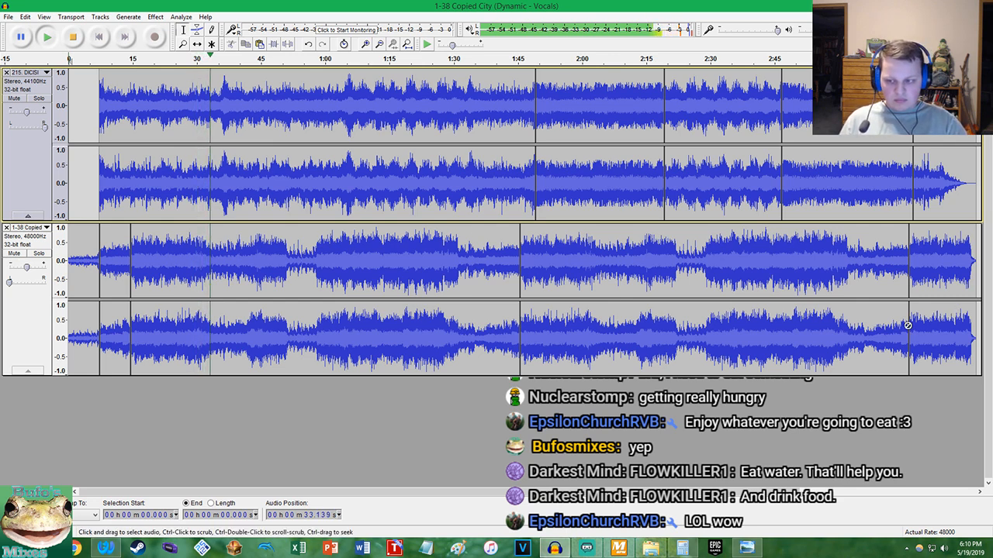
click(618, 549)
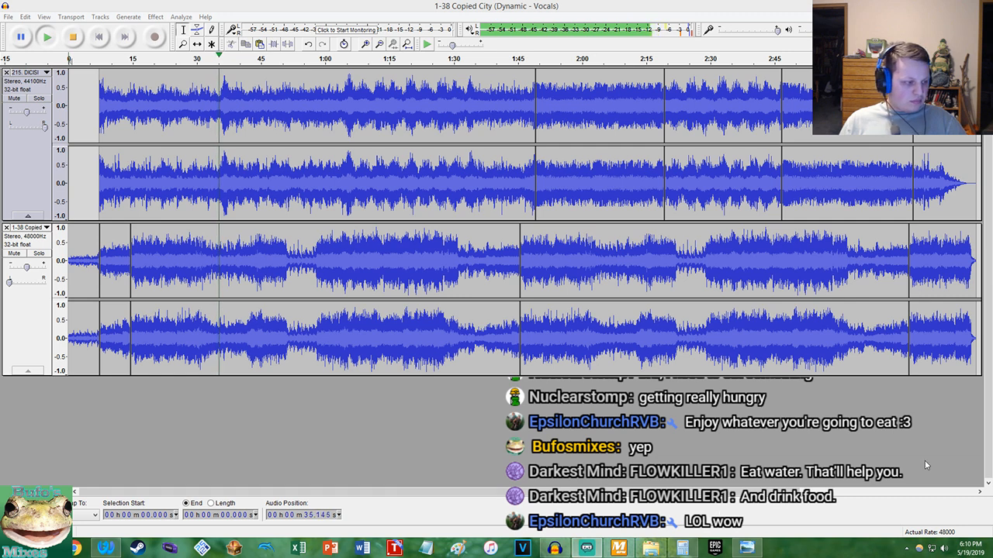
click(105, 549)
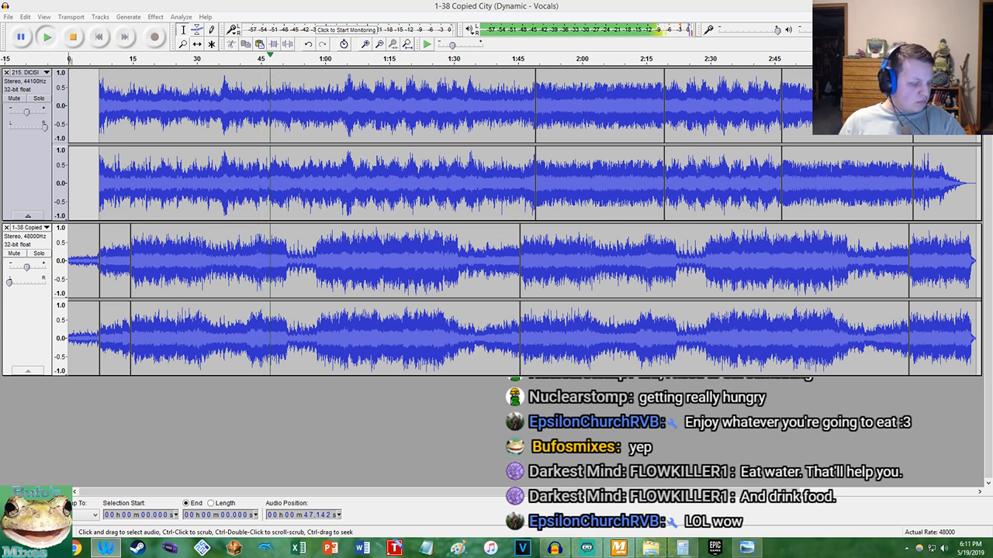
Consult the Circle of Fifths image and return the panning of both tracks to centre
click(747, 549)
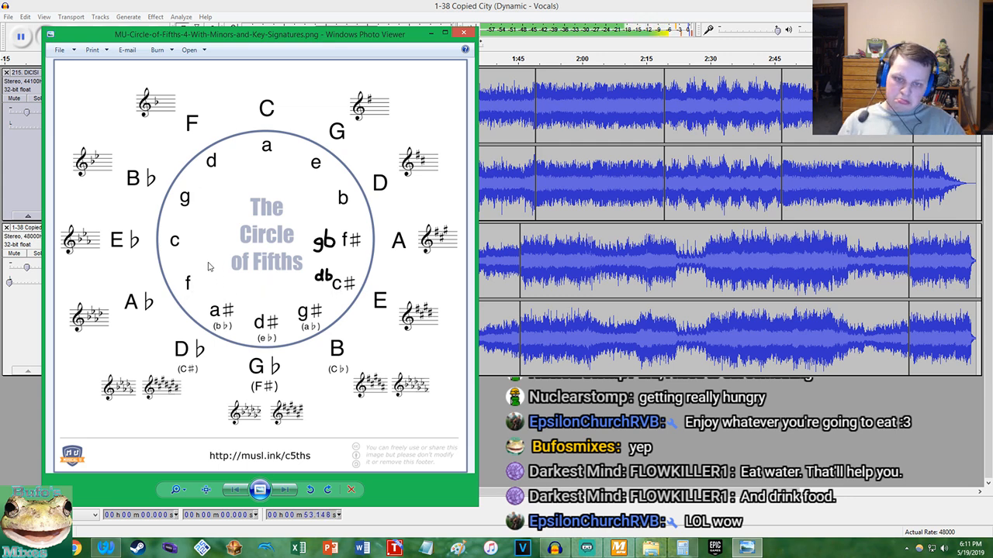
click(10, 277)
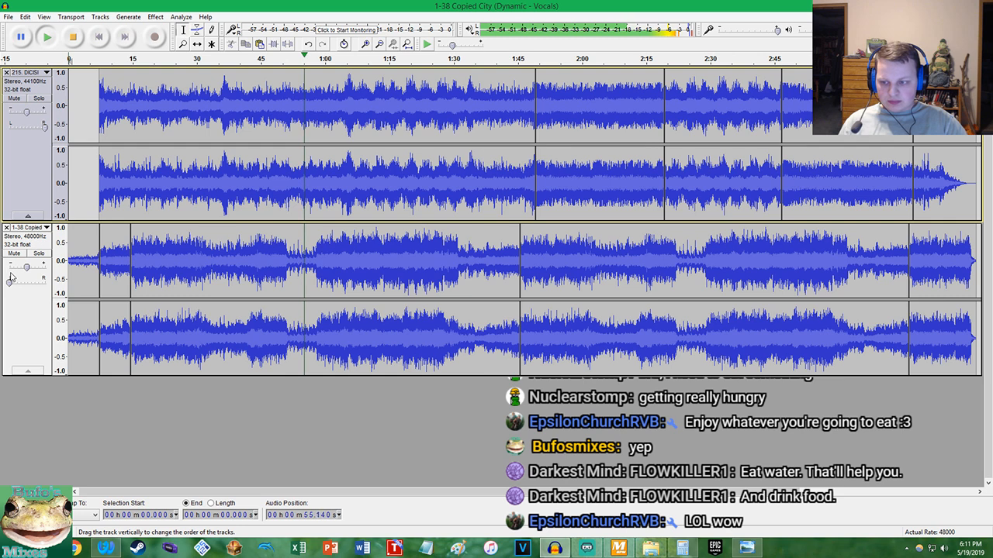
drag(10, 279, 26, 282)
drag(45, 126, 26, 127)
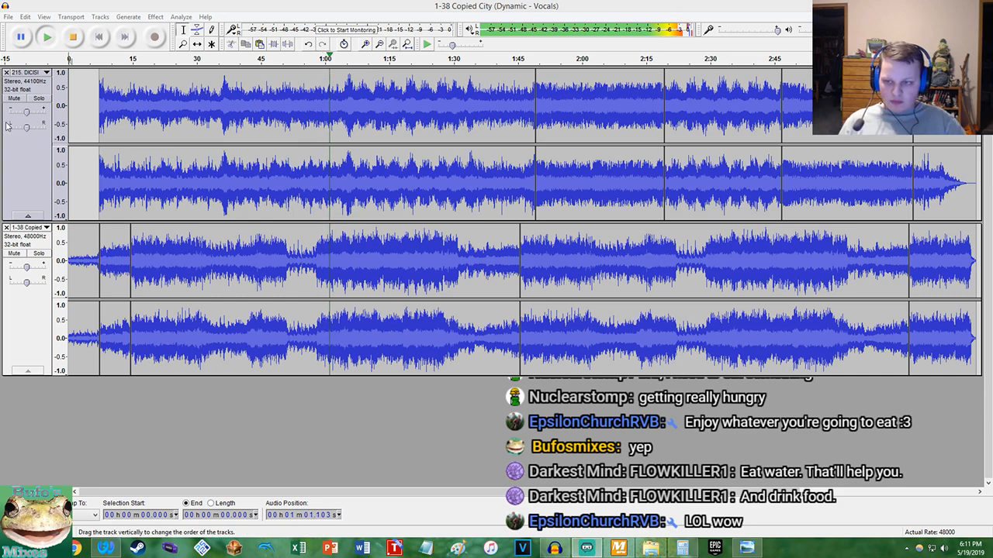
Briefly solo Copied City and DICISION in turn during playback to compare their volumes up to about 1:41
click(38, 253)
click(38, 253)
click(37, 254)
click(38, 254)
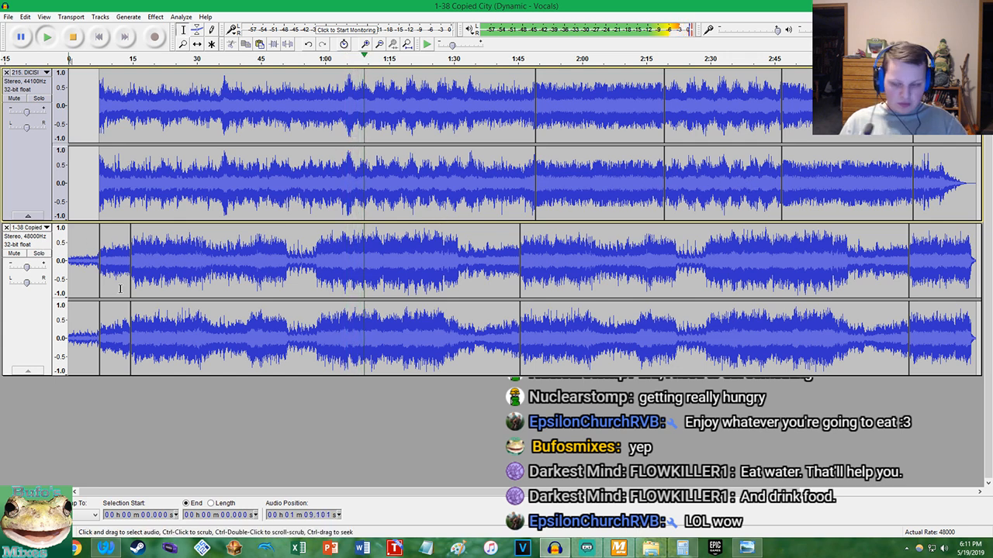
click(105, 548)
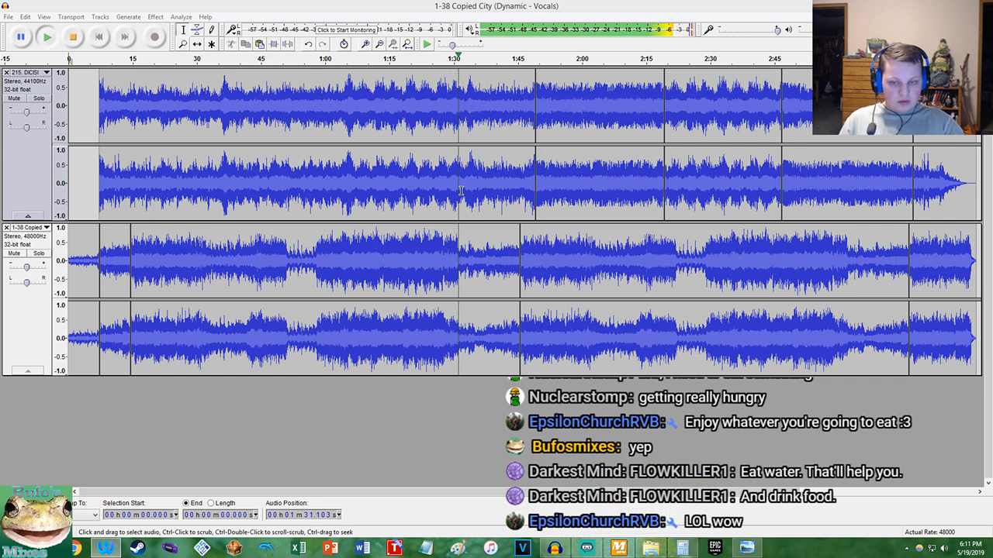
click(38, 254)
click(39, 254)
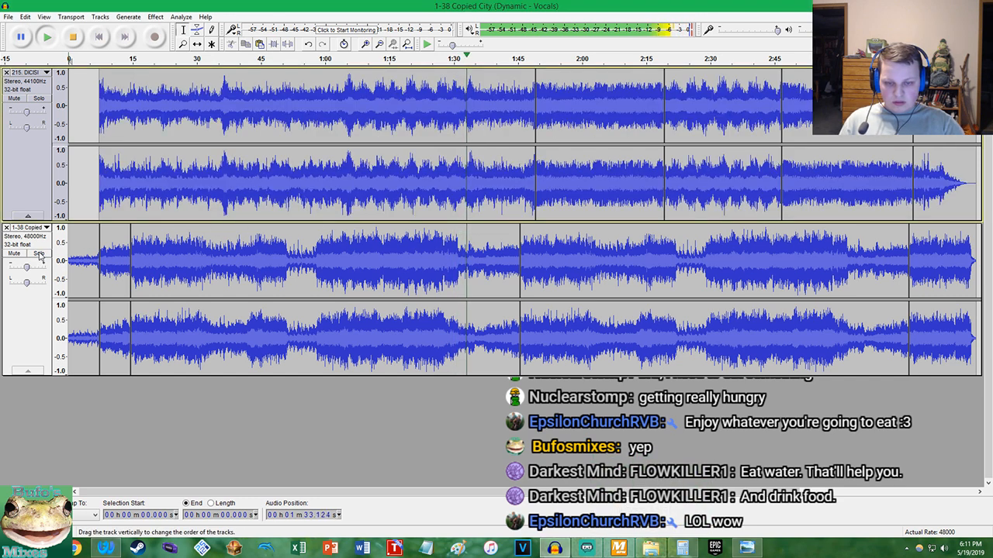
drag(29, 269, 29, 268)
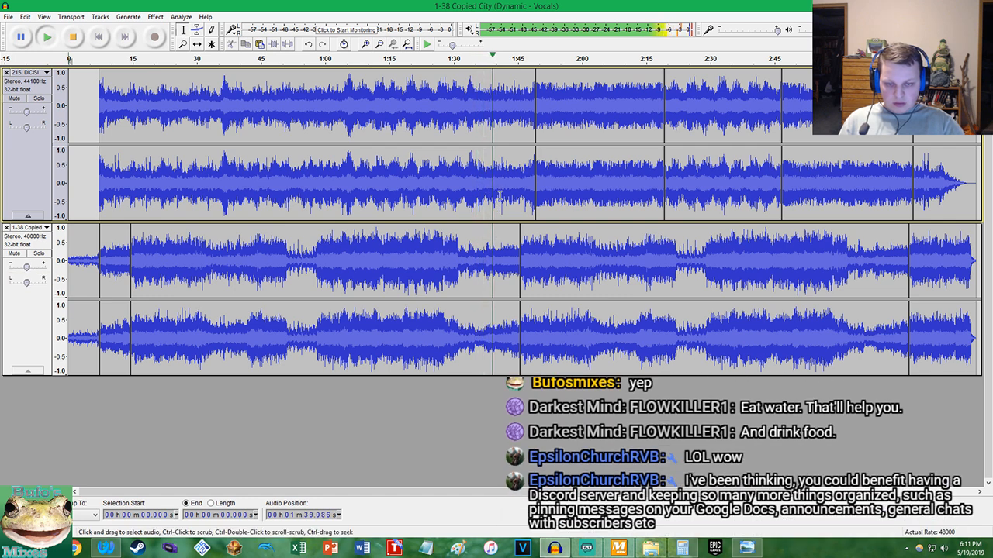
click(35, 101)
click(34, 101)
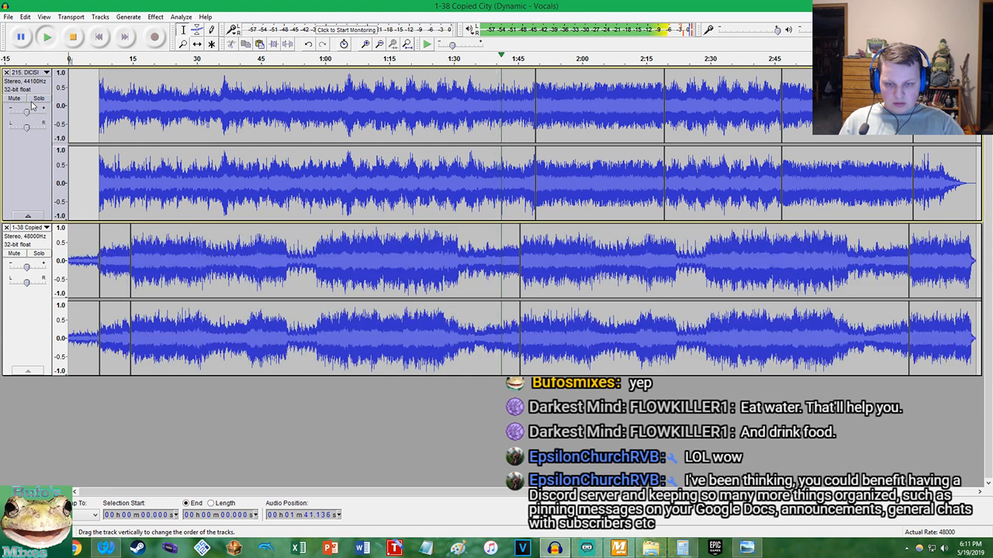
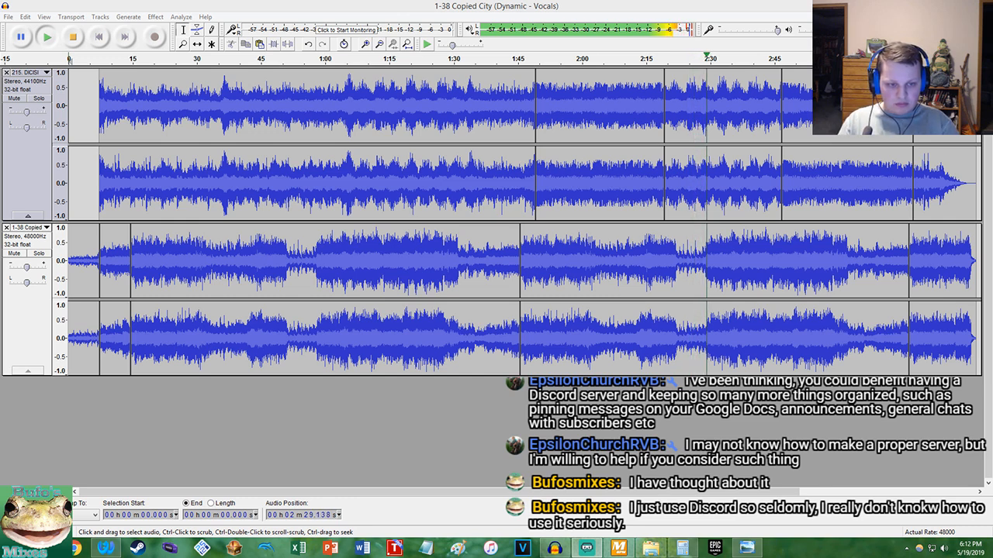
Briefly solo DICISION at about 2:31, play the mix on to about 3:21, and stop playback
click(40, 99)
click(41, 99)
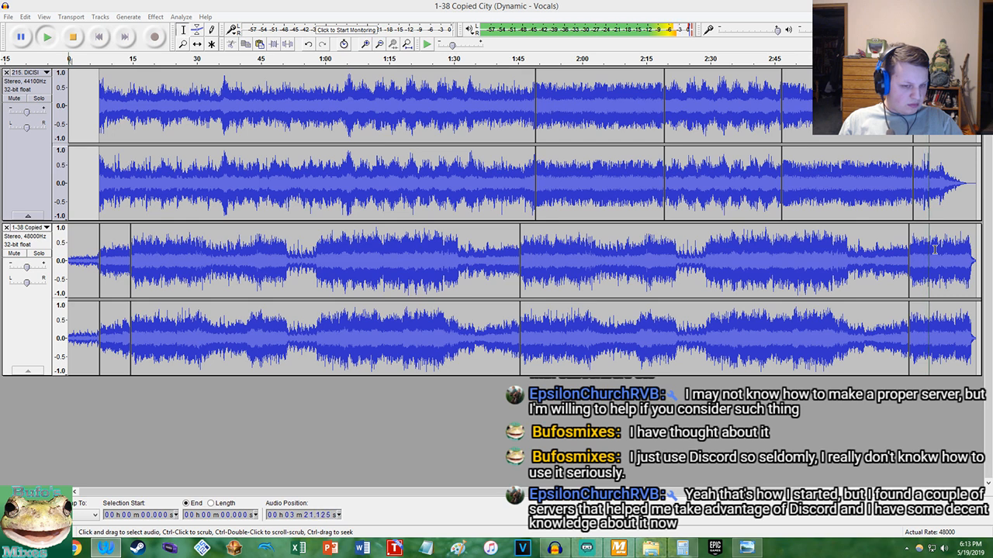
click(72, 36)
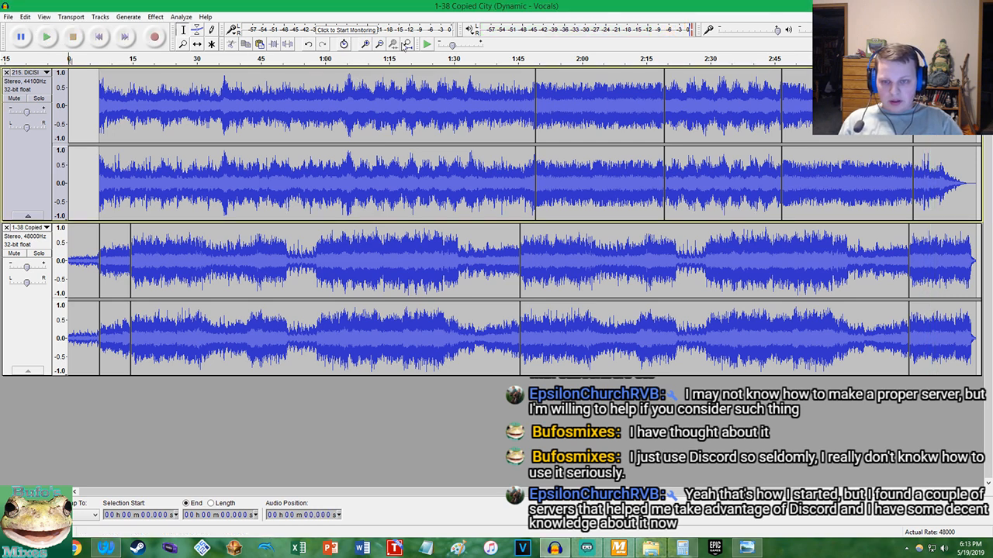
click(586, 549)
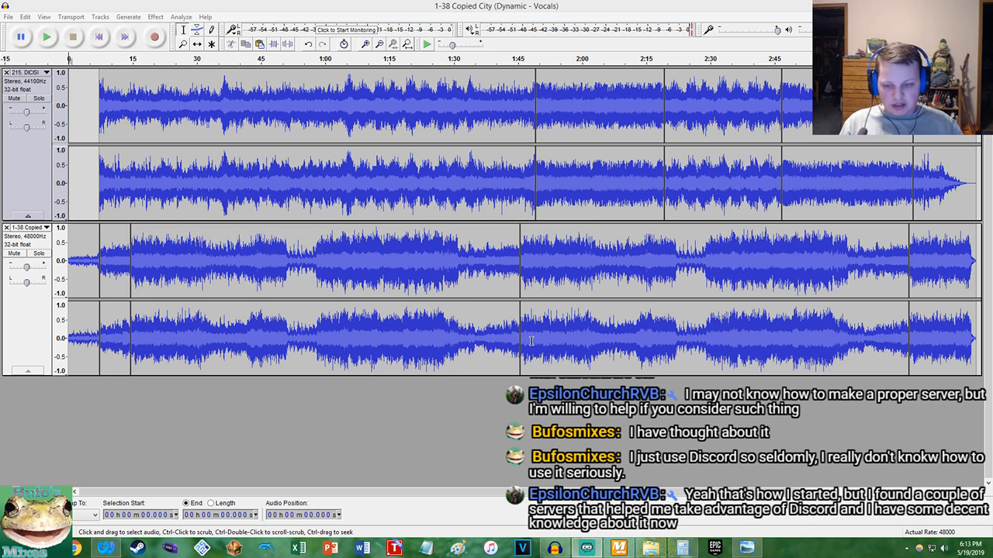
click(102, 38)
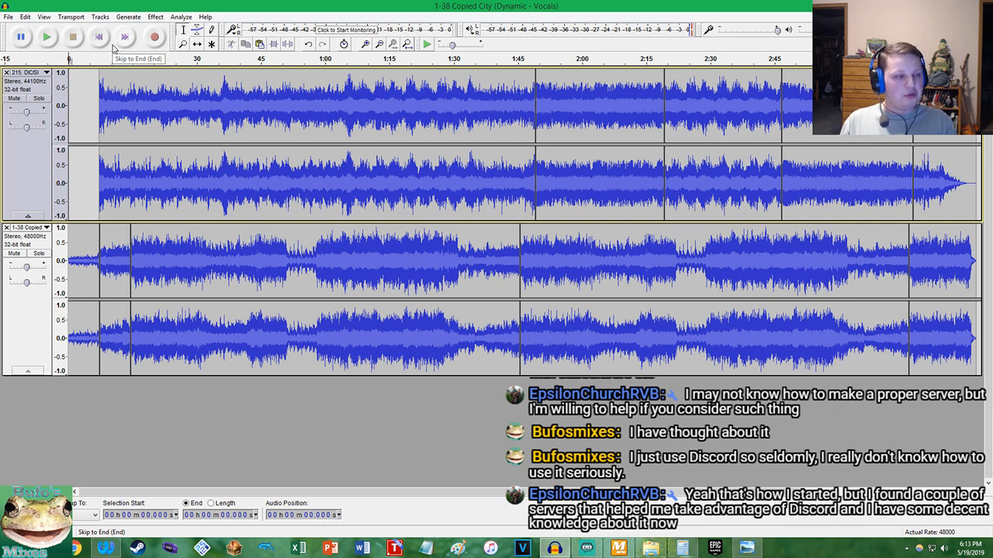
Save the project as Copied Decision in the Audacity-Projects folder within Documents
click(7, 16)
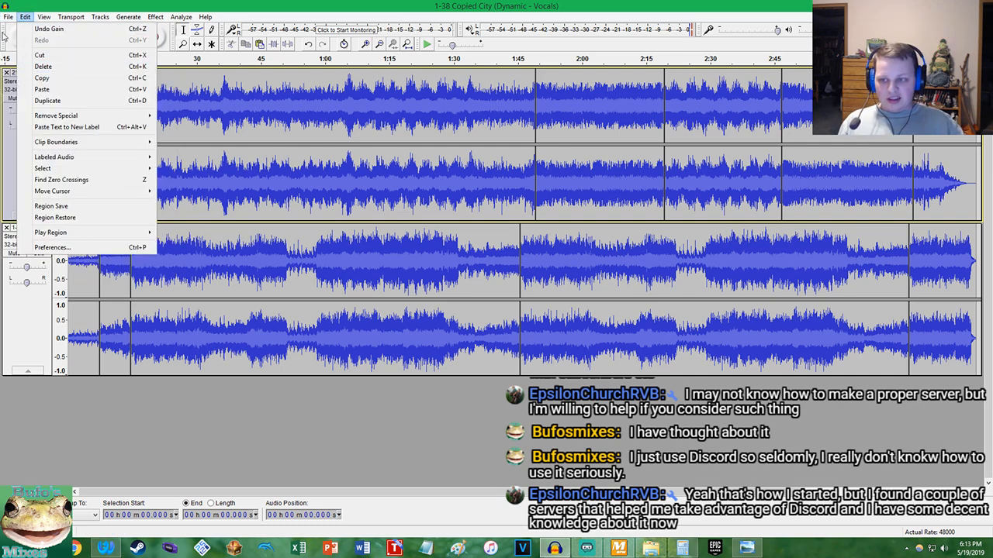
click(35, 90)
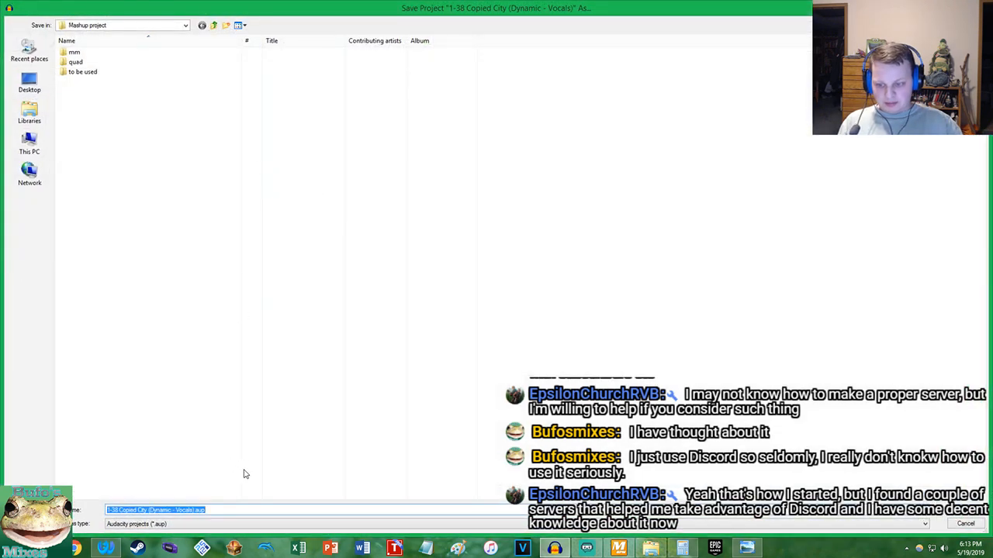
click(221, 512)
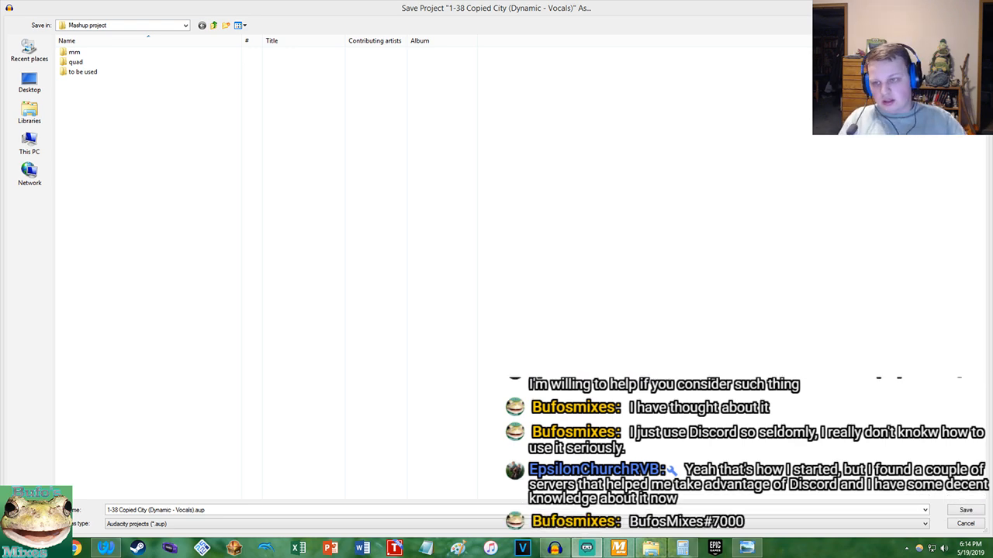
click(213, 25)
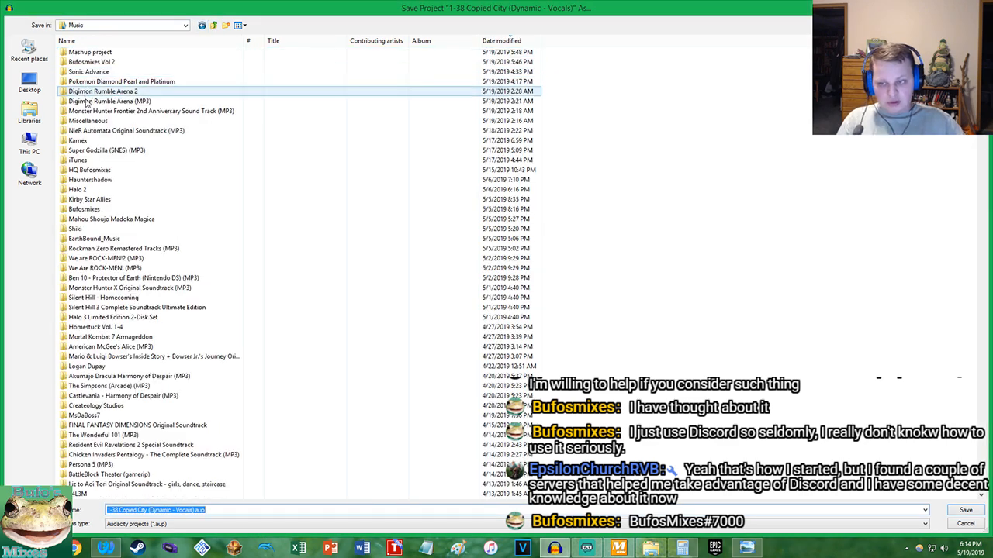
click(115, 550)
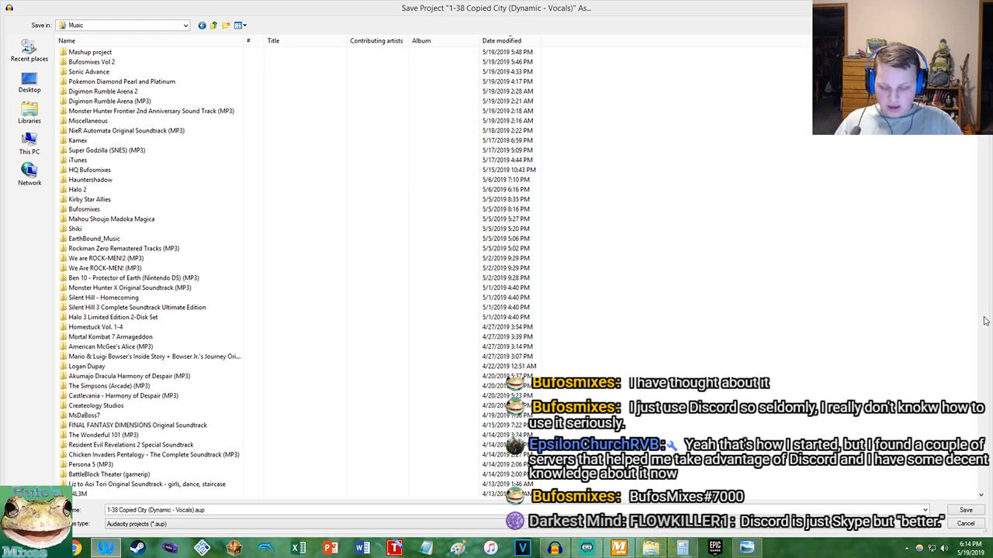
click(194, 510)
key(shift+Home)
text(Copied Decision)
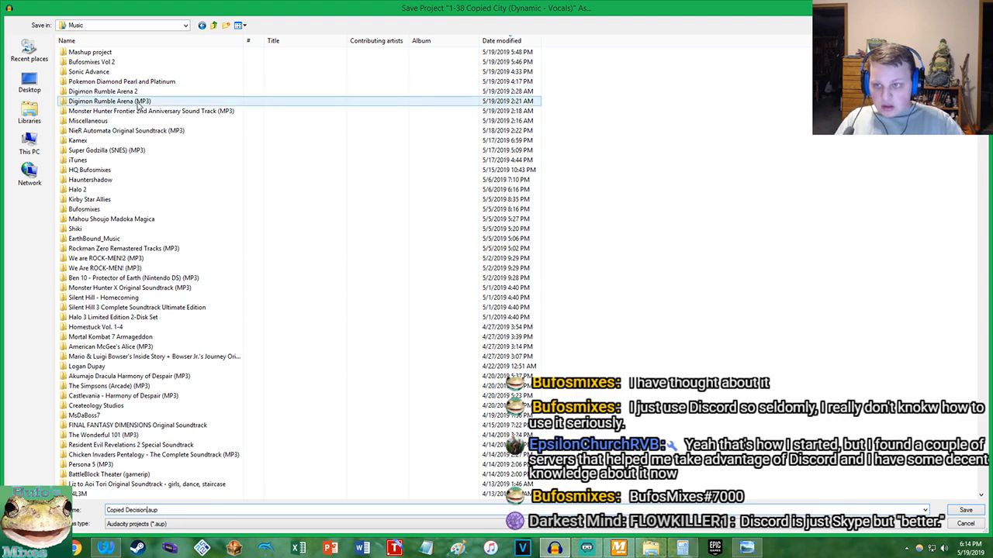
click(29, 114)
double_click(124, 53)
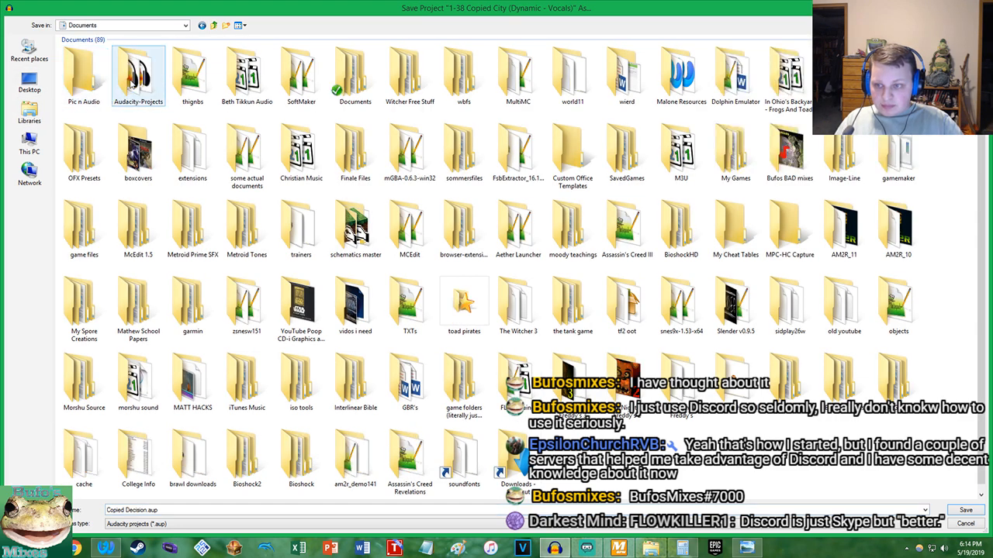
double_click(124, 77)
click(960, 512)
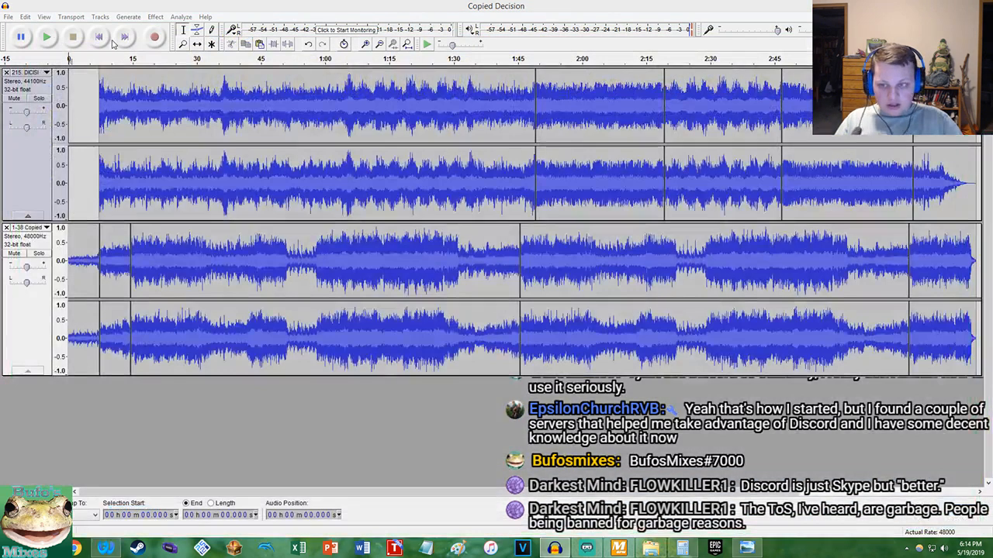
Replace the project's metadata with the Tags.xml template and set the track number to 881
click(8, 17)
click(39, 128)
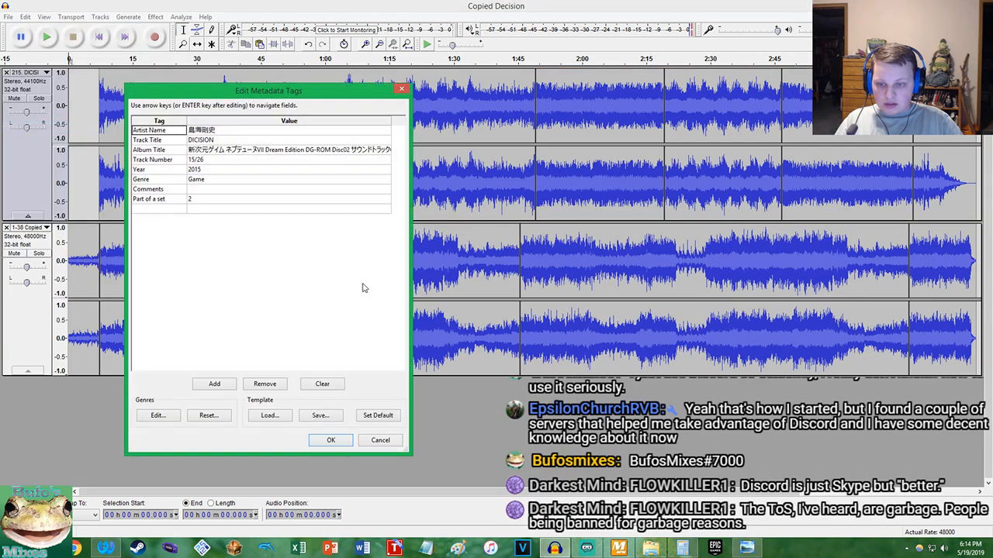
click(268, 417)
double_click(101, 87)
click(215, 159)
key(BackSpace)
key(BackSpace)
text(80)
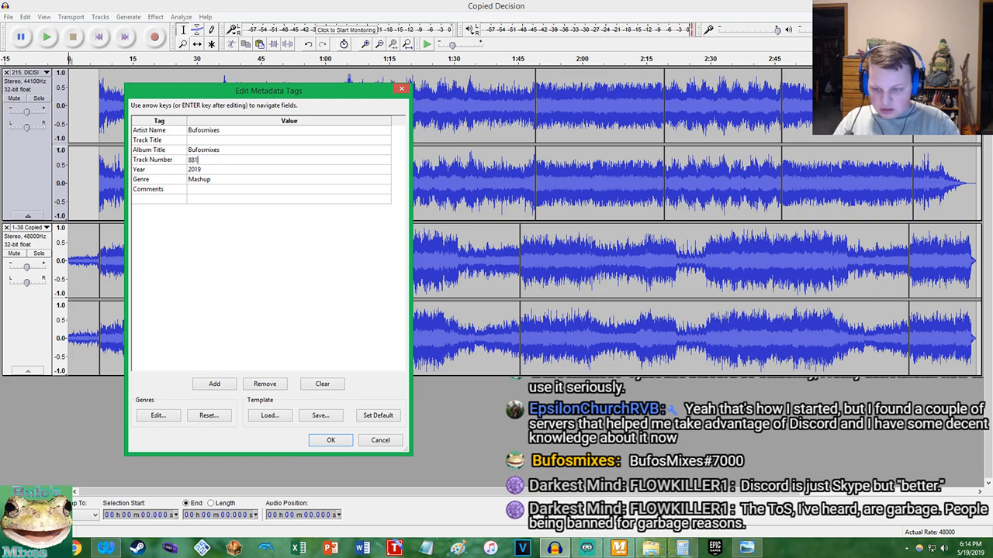
Overwrite the Tags.xml template with the current tags and set the track title to Copied Decision
click(332, 414)
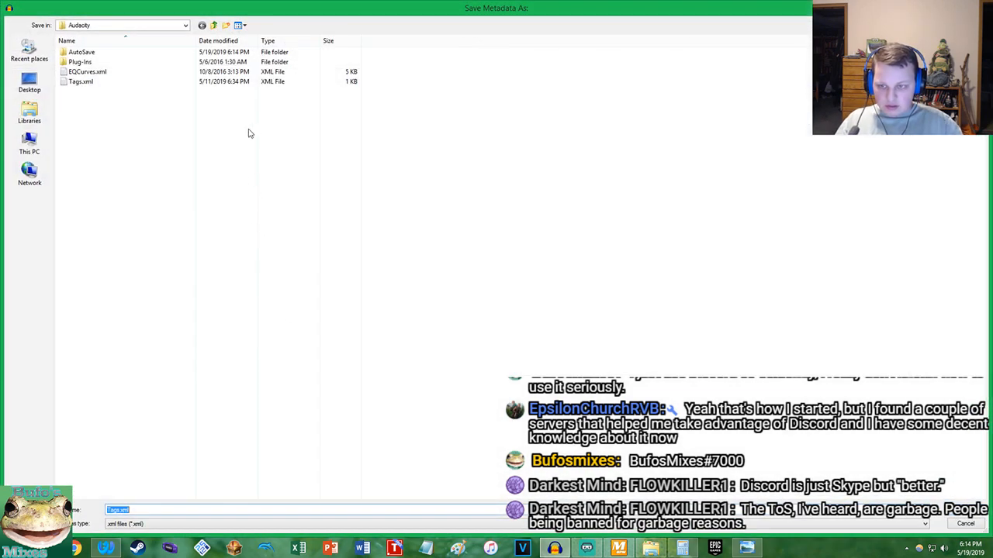
double_click(97, 82)
click(526, 278)
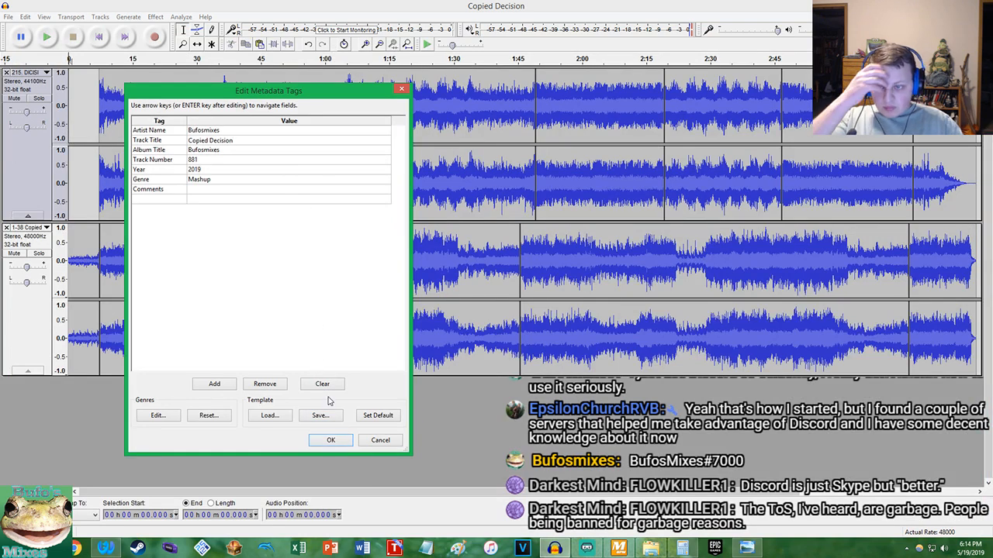
click(331, 440)
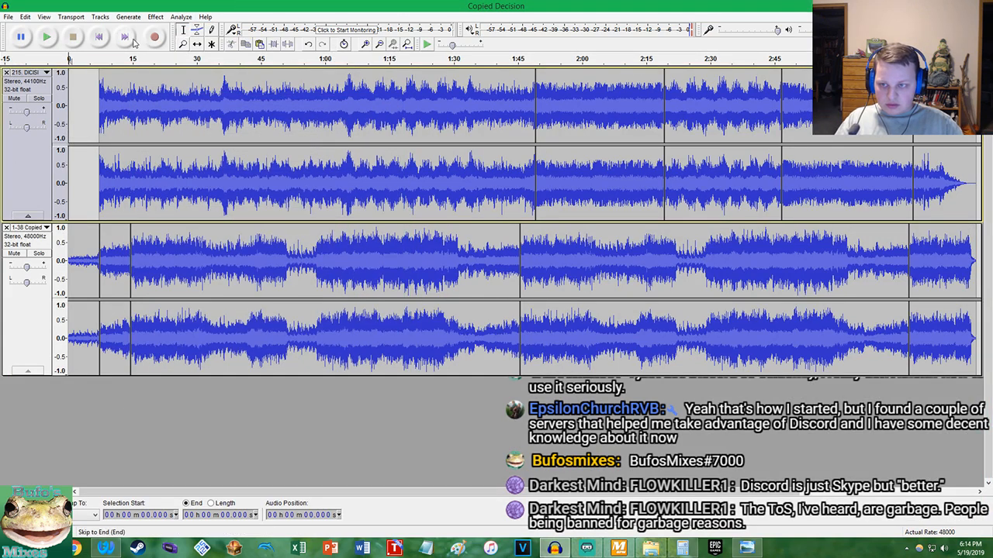
Export the mix as the MP3 file "Nier Neptunia Mix- Copied Decision" to Bufosmixes Vol 2, keeping the metadata
click(7, 16)
click(32, 156)
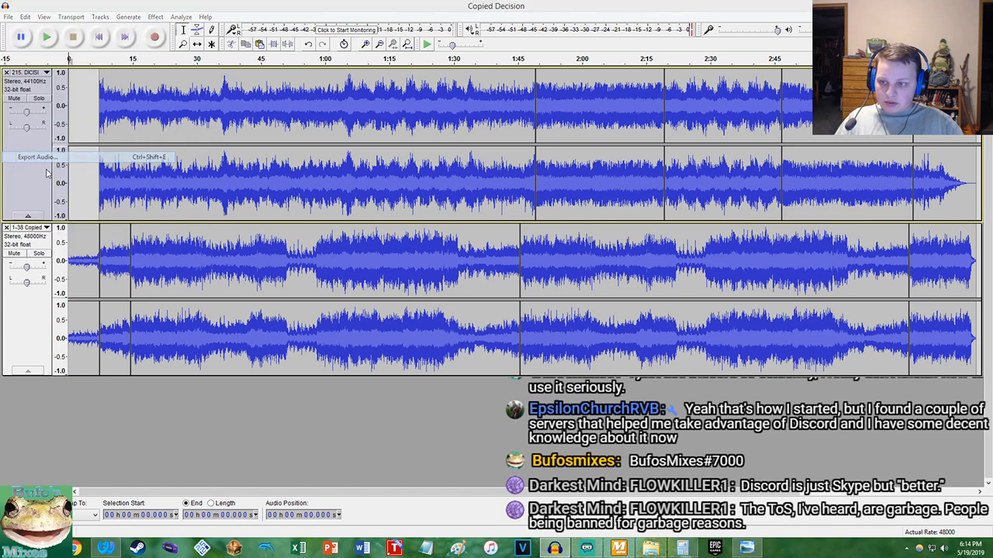
click(189, 432)
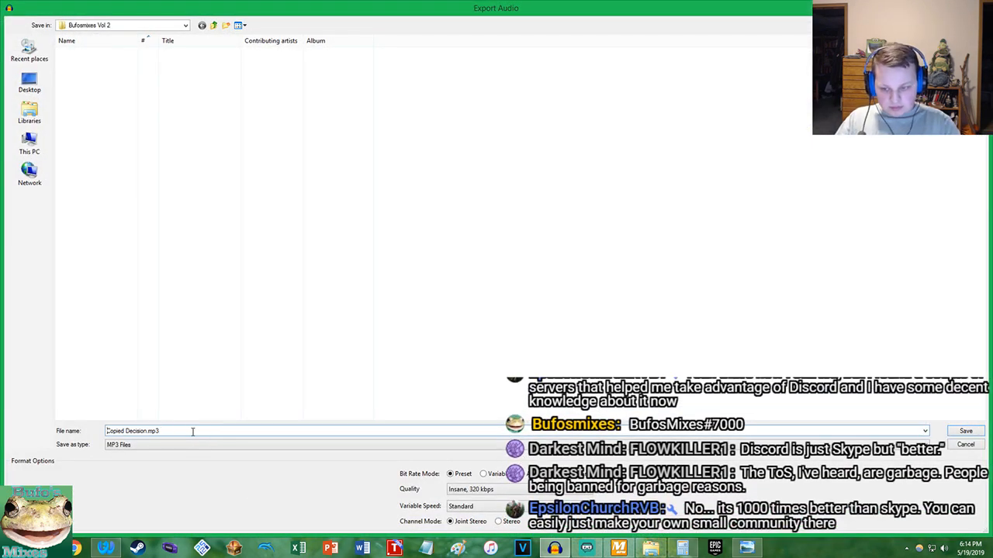
key(Home)
text(Nier )
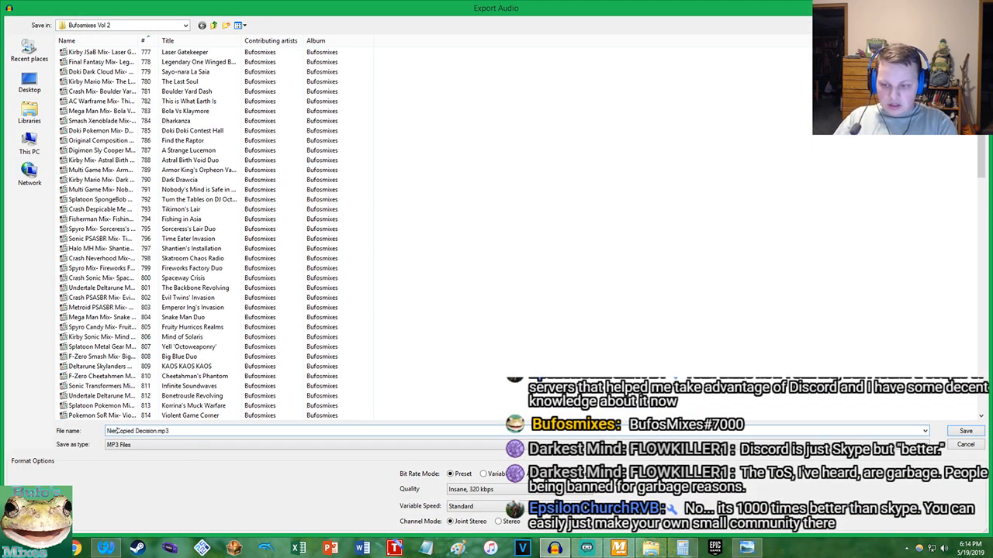
text(Ne)
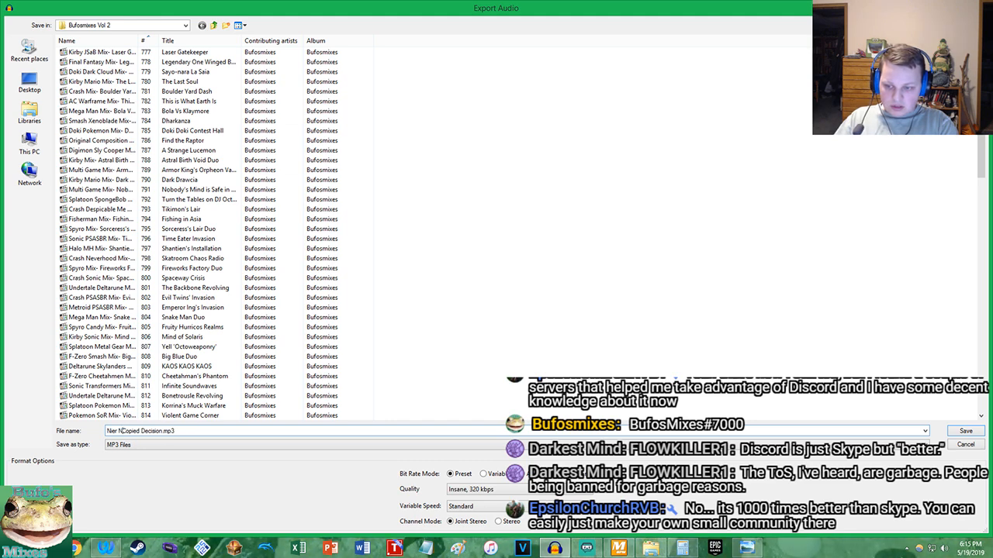
text(ptunia Mix)
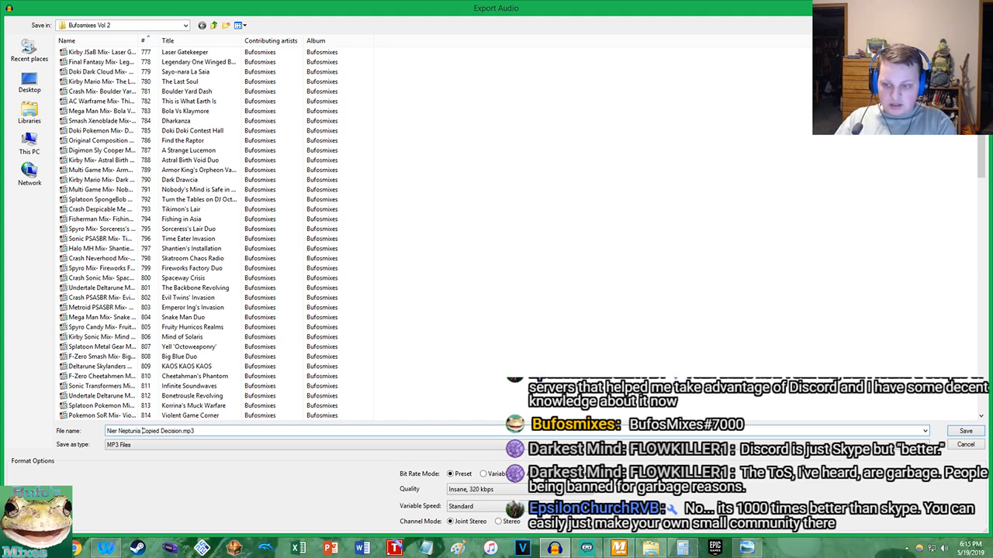
text(-)
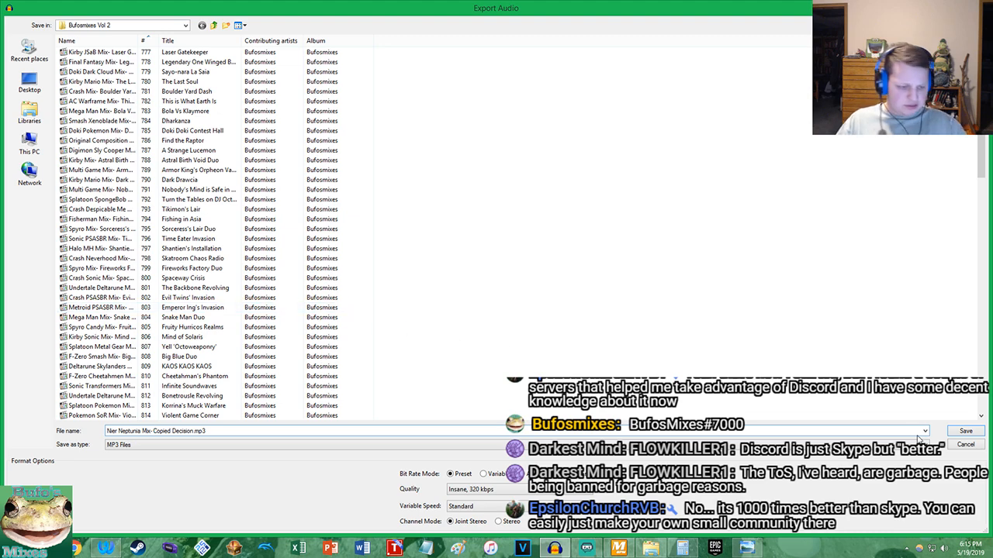
click(966, 431)
click(525, 294)
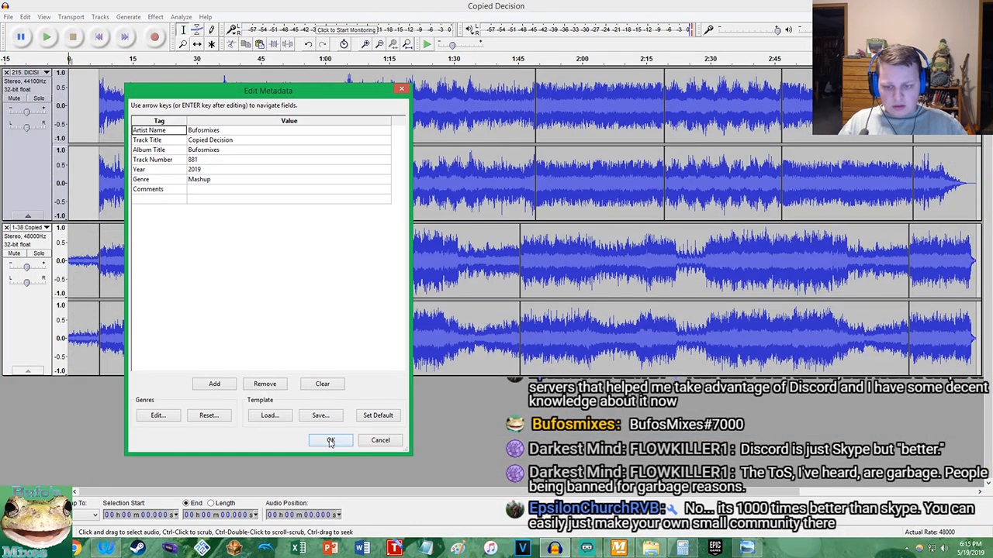
click(329, 439)
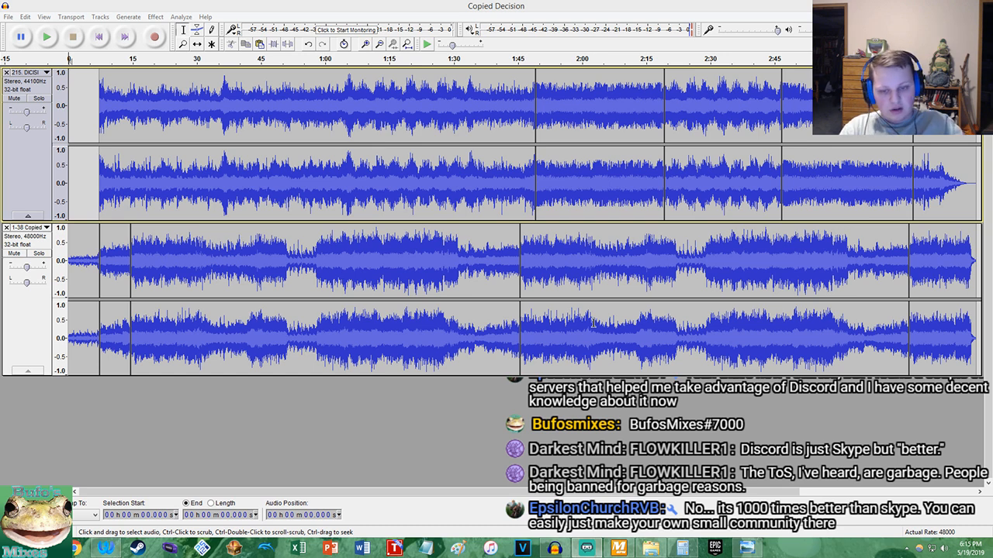
Export the mix as Copied Decision.wav in signed 16-bit PCM format to the Pic n Audio folder in Documents
click(8, 16)
click(37, 157)
click(152, 445)
click(142, 462)
click(29, 112)
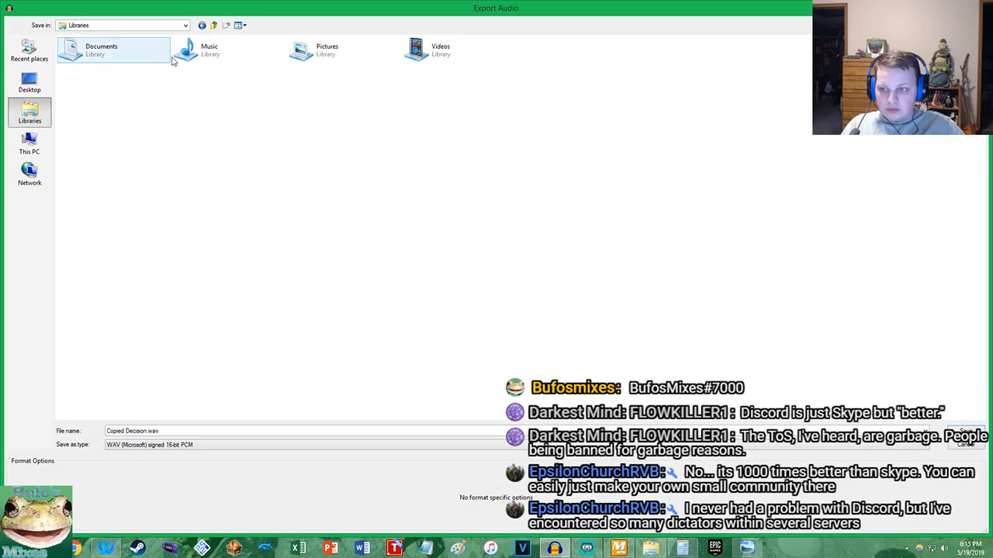
double_click(133, 58)
double_click(140, 121)
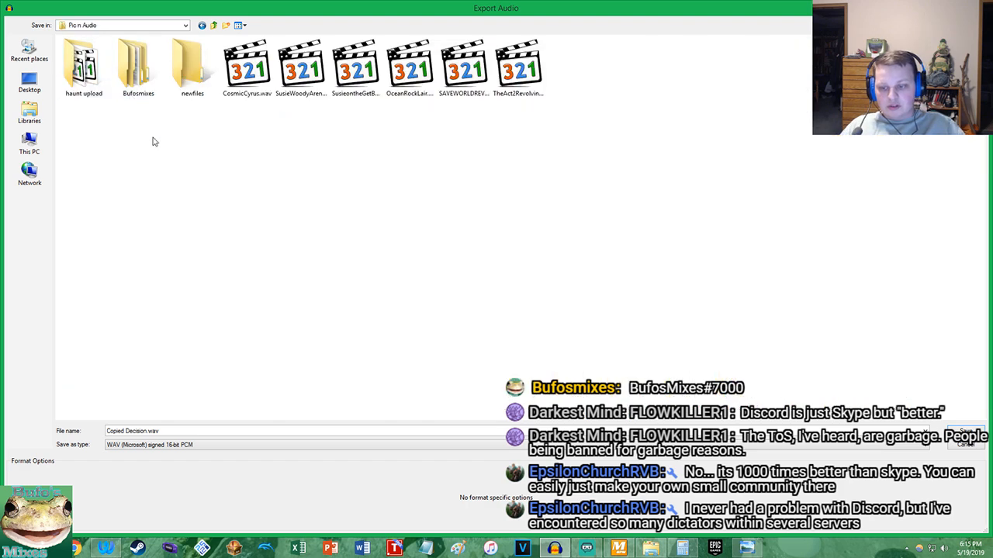
click(124, 430)
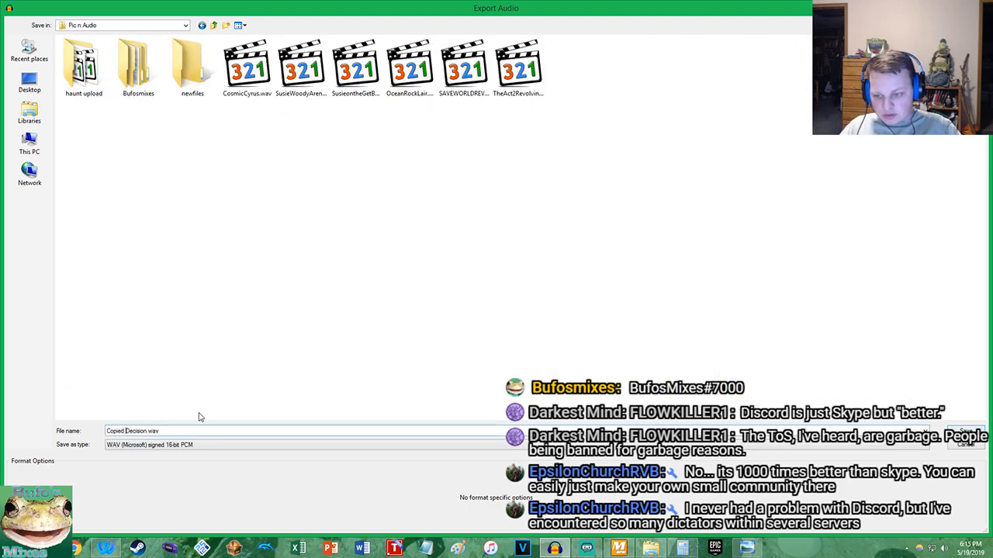
click(963, 431)
click(541, 297)
click(335, 415)
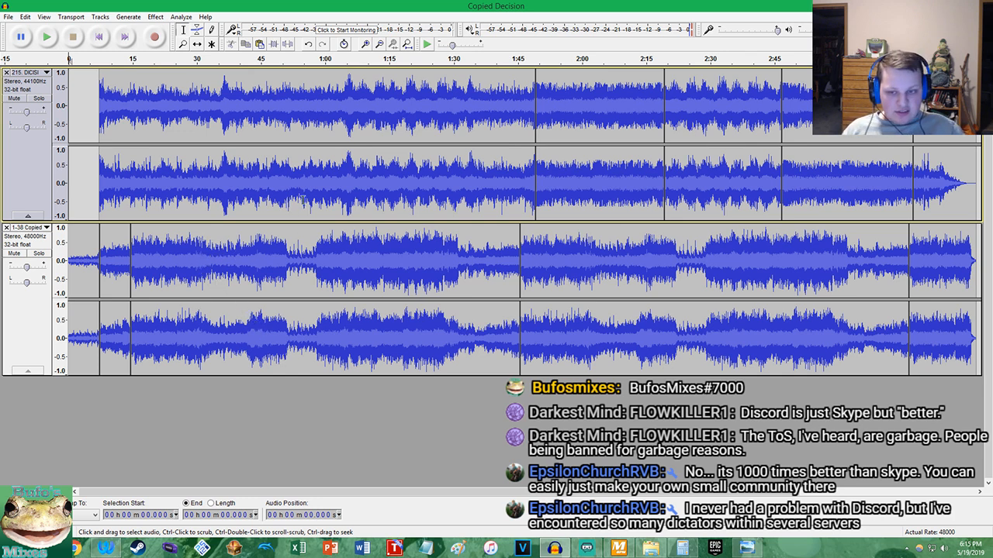
Close the Copied Decision project and bring up an empty Audacity window
click(979, 5)
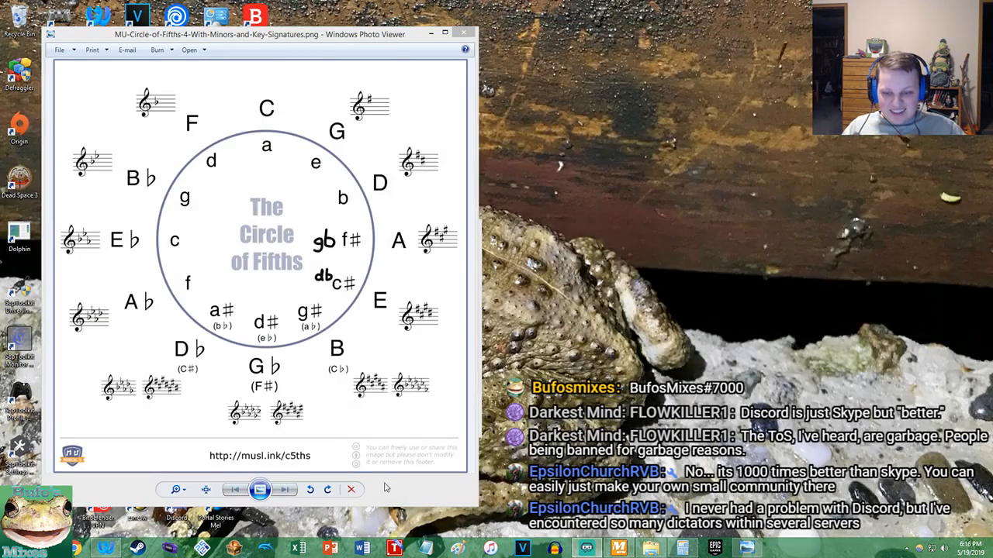
click(555, 548)
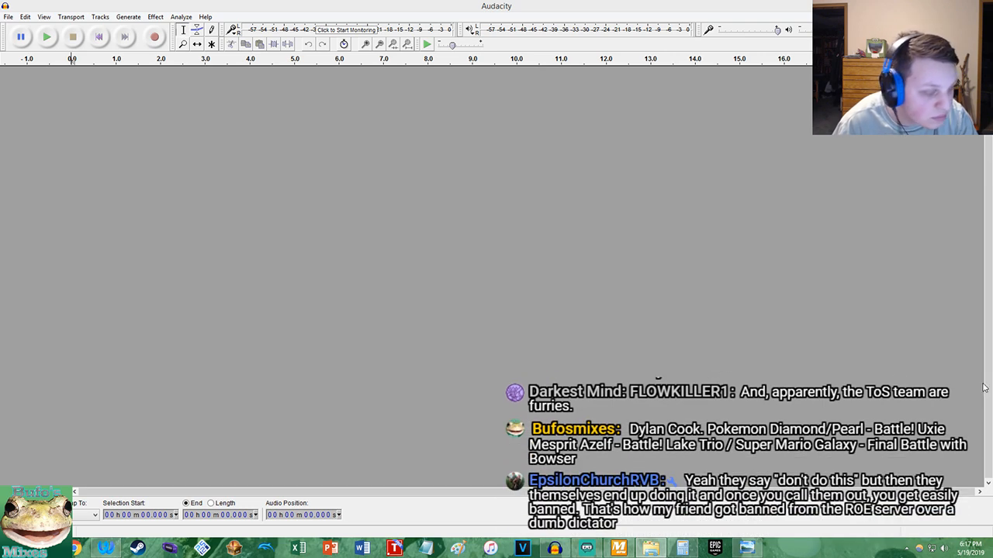
Switch to MixMeister BPM Analyzer, add the seven song files to read their tempos, and clear the entire list
click(619, 548)
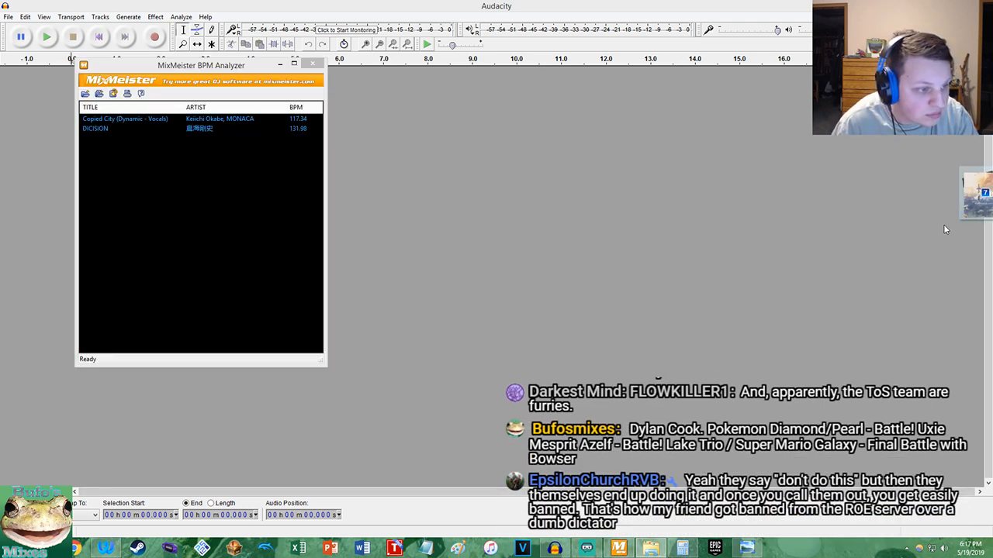
drag(0, 247, 298, 246)
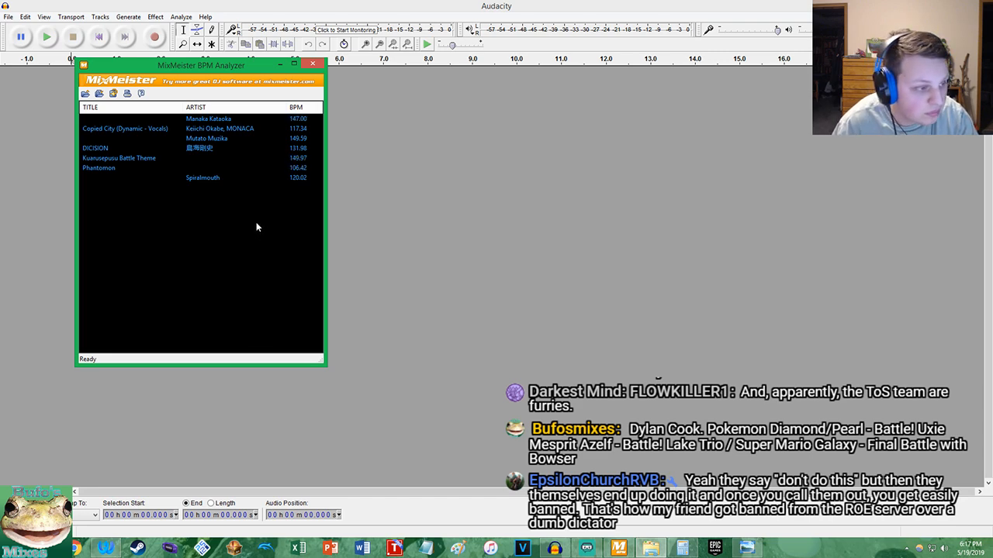
drag(259, 221, 127, 130)
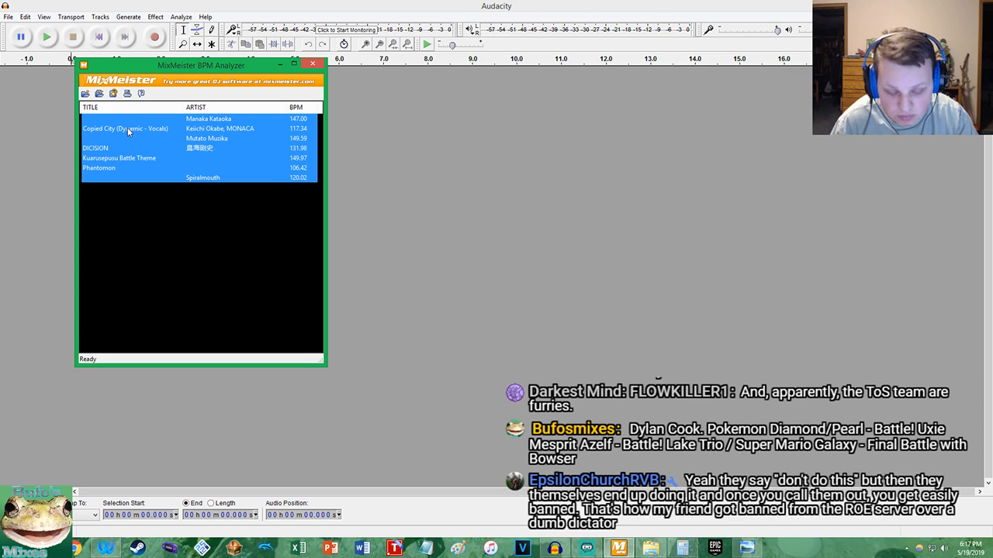
key(Delete)
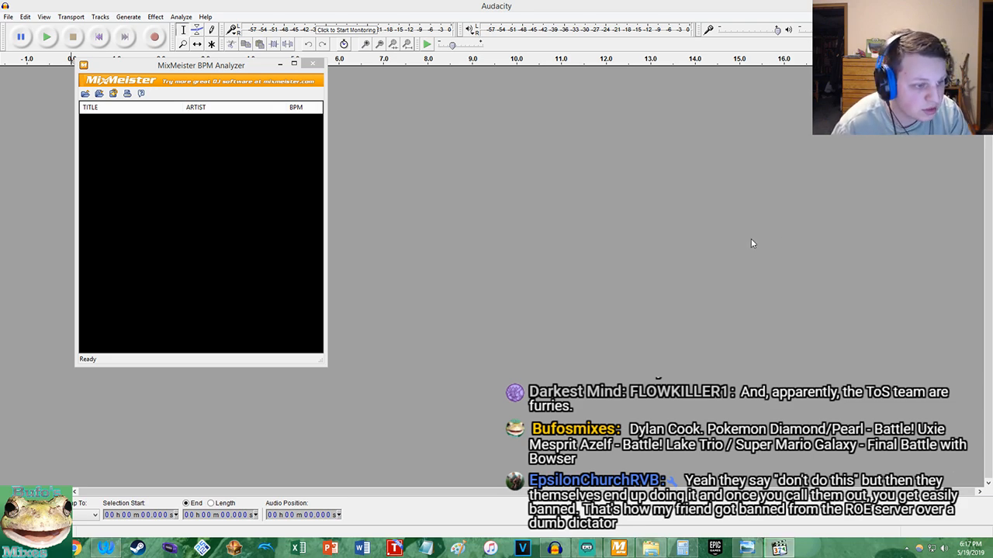
Import 1-22 Final Battle with Bowser and 37 - Among The Lakes into Audacity and read their tempos in MixMeister BPM Analyzer
drag(991, 209, 725, 233)
drag(992, 248, 233, 221)
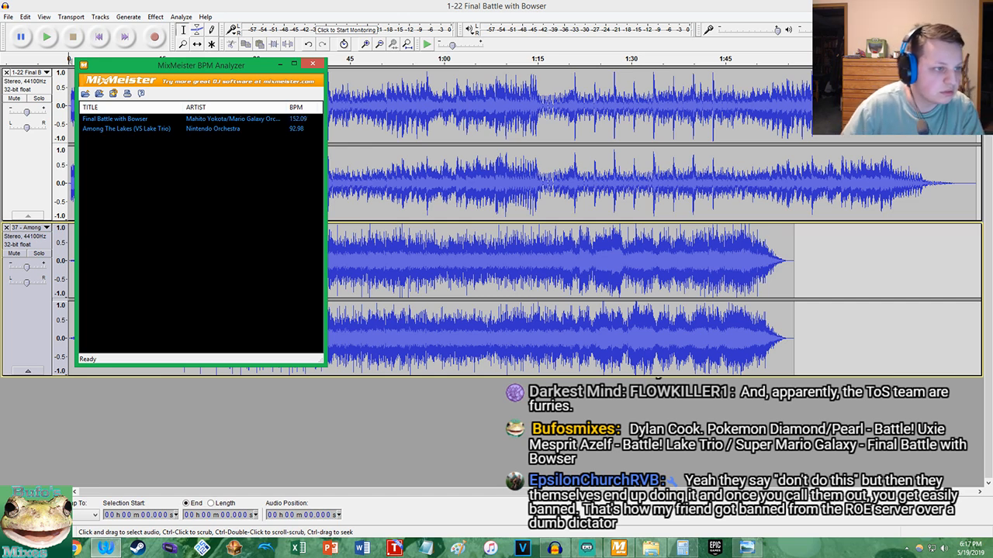
drag(992, 32, 891, 33)
drag(992, 287, 930, 345)
drag(899, 33, 992, 38)
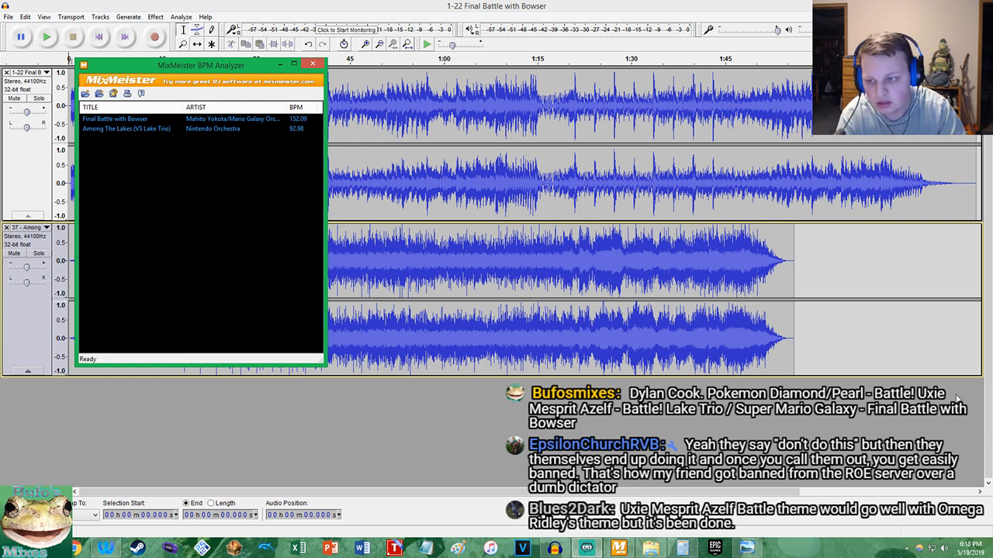
Solo the Among The Lakes track in Audacity and audition it from about 6 s and from the pause near 16.8 s
click(38, 254)
click(40, 254)
click(47, 37)
click(106, 252)
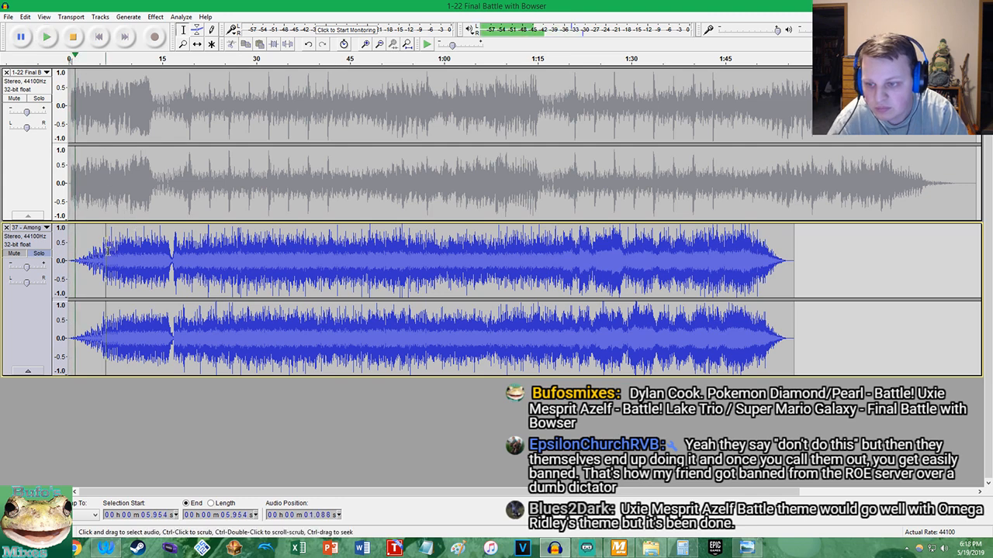
click(173, 256)
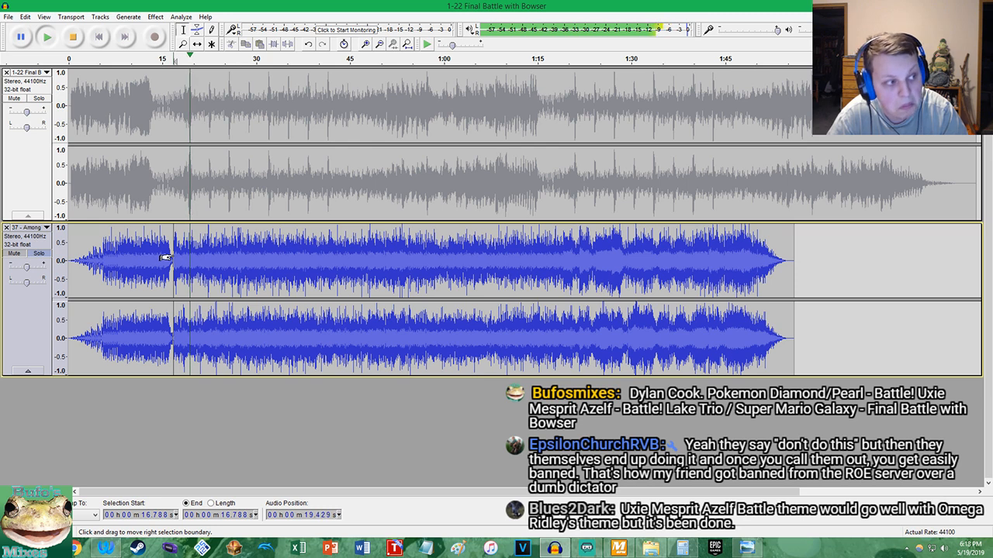
key(space)
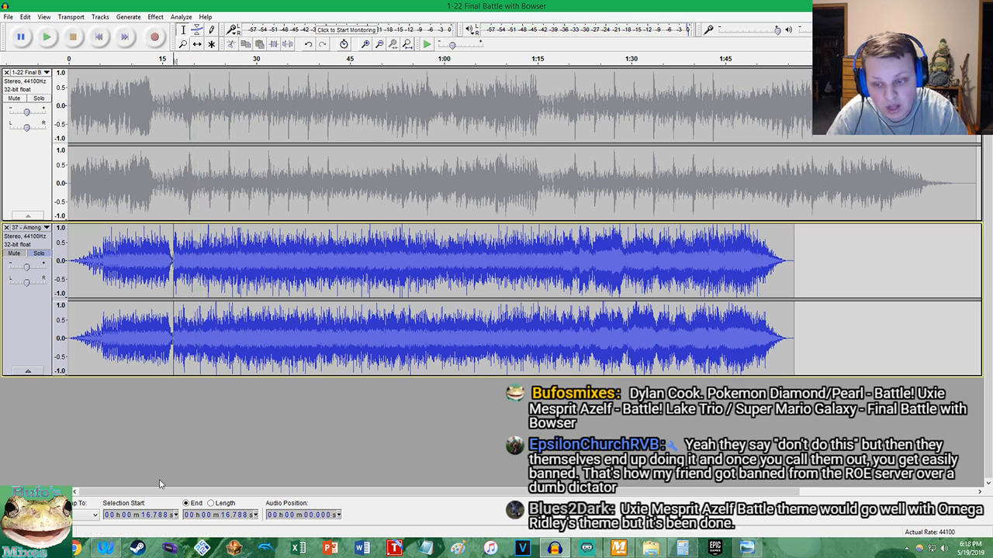
click(107, 550)
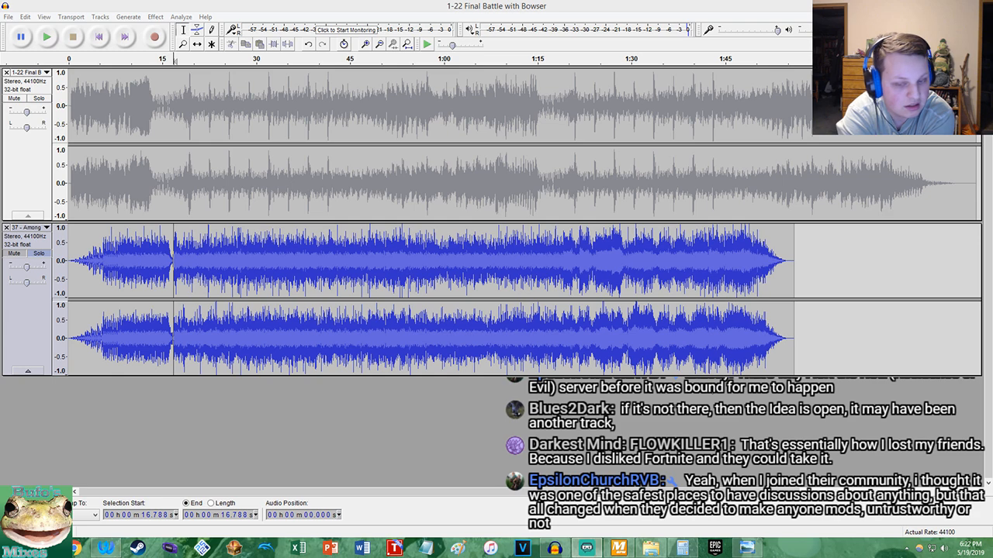
Play the Among The Lakes track around the short fade near 16.5 s and examine the waveform for the beat that follows it
click(100, 265)
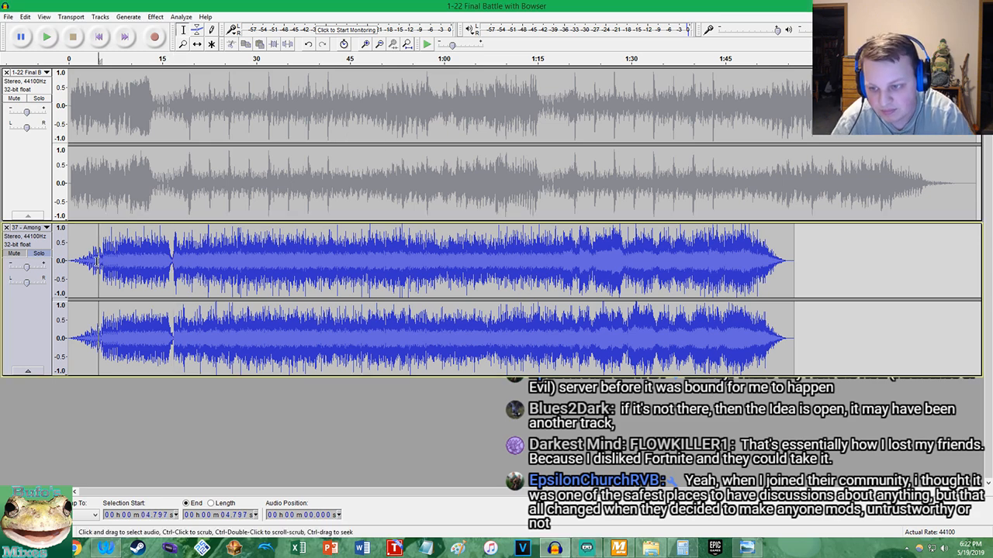
key(space)
scroll(111, 245, up, 3)
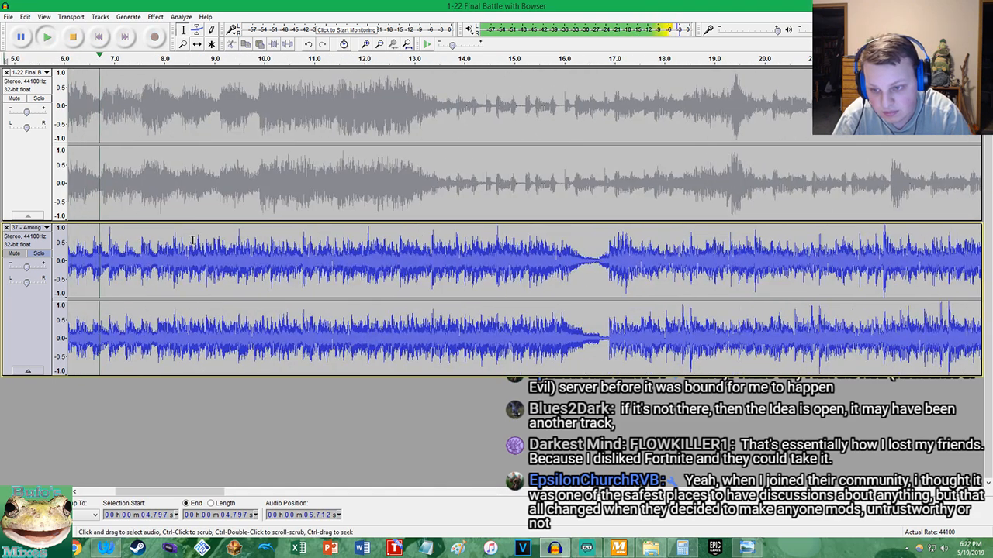
click(546, 245)
scroll(620, 252, up, 2)
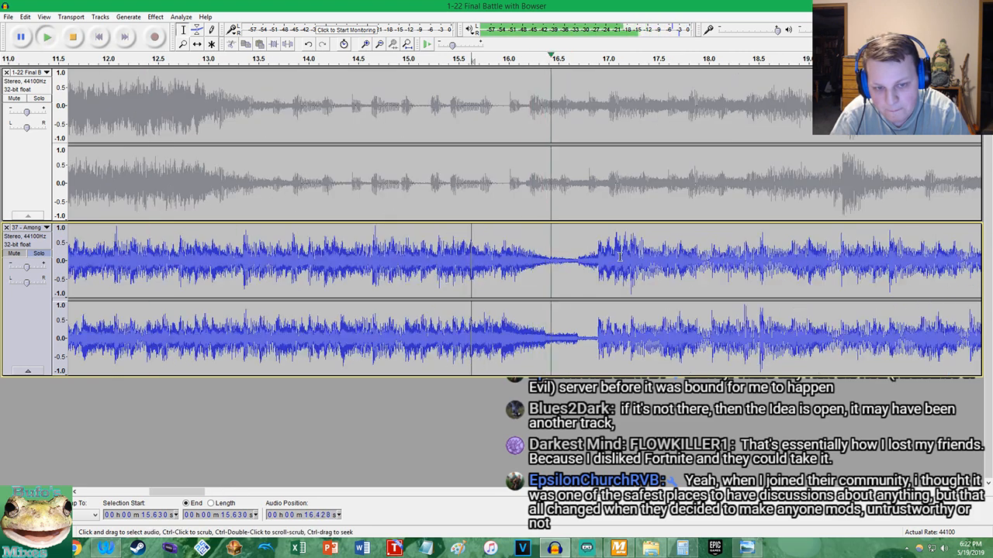
key(space)
key(space)
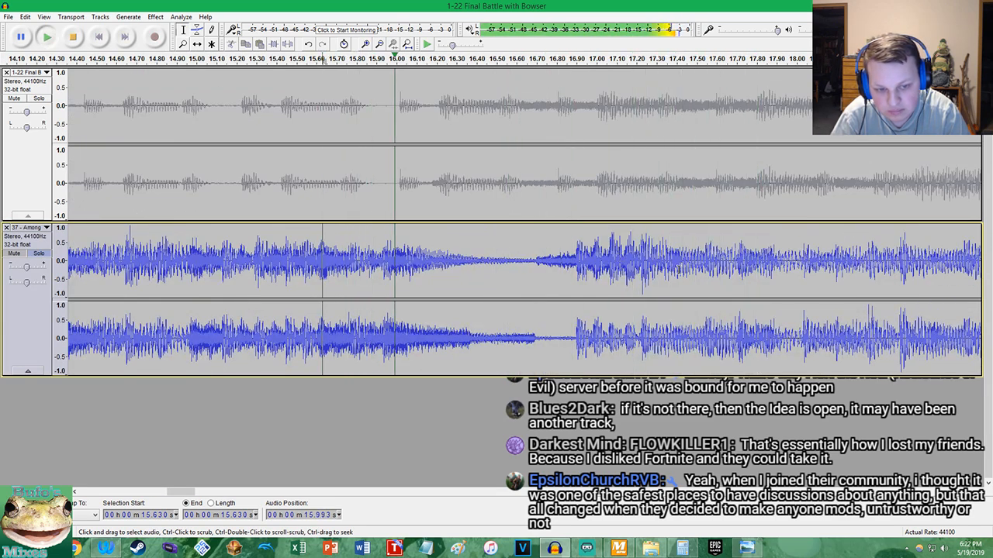
scroll(673, 274, up, 1)
key(space)
scroll(589, 291, up, 5)
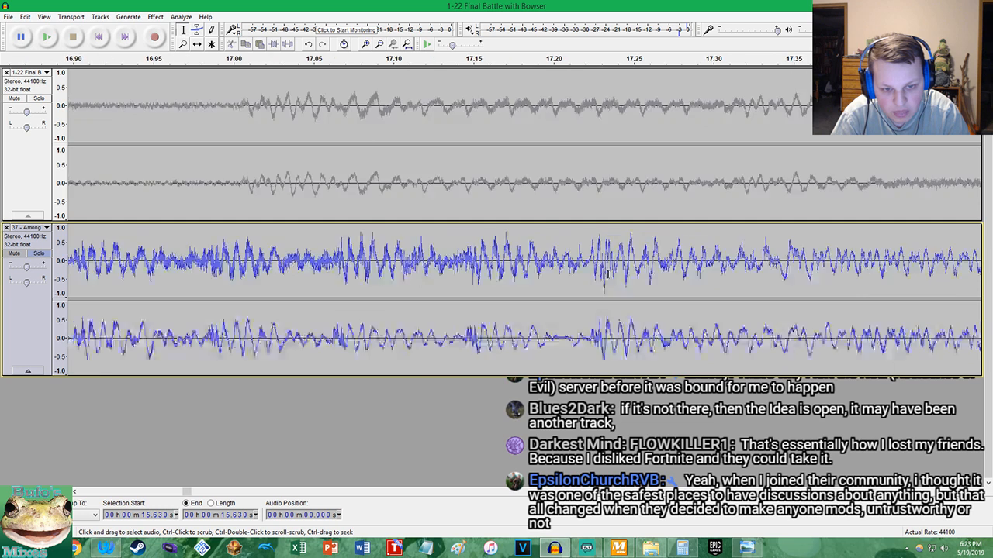
scroll(582, 291, up, 8)
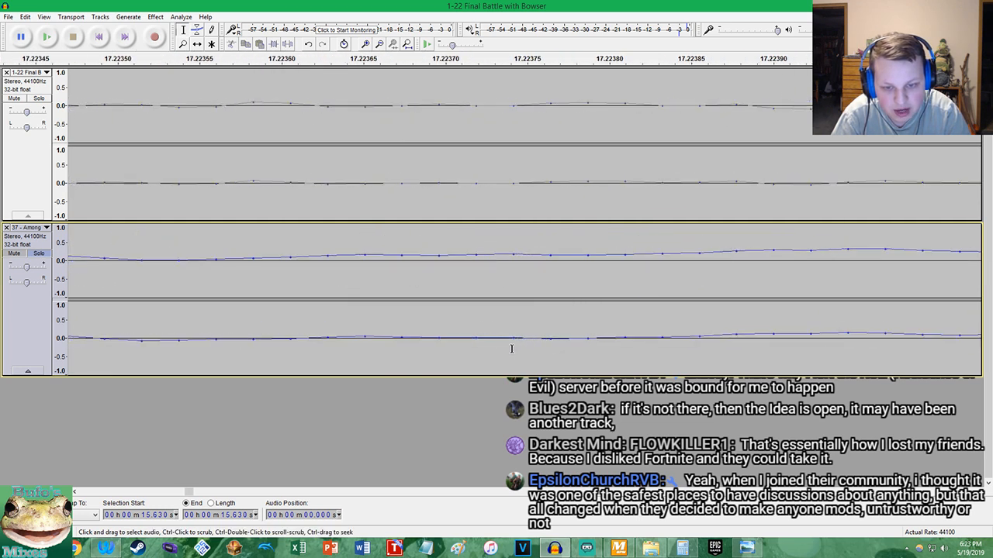
Split the Among The Lakes track at 17.224 s and move the part before it to the project's end at 2:25.136
click(585, 334)
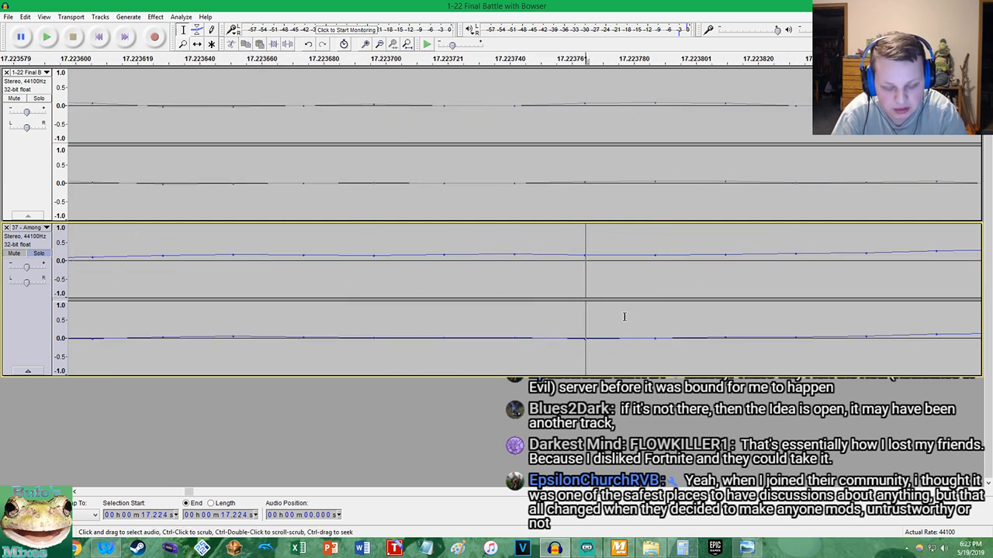
key(ctrl+i)
key(shift+Home)
key(ctrl+x)
key(End)
key(ctrl+v)
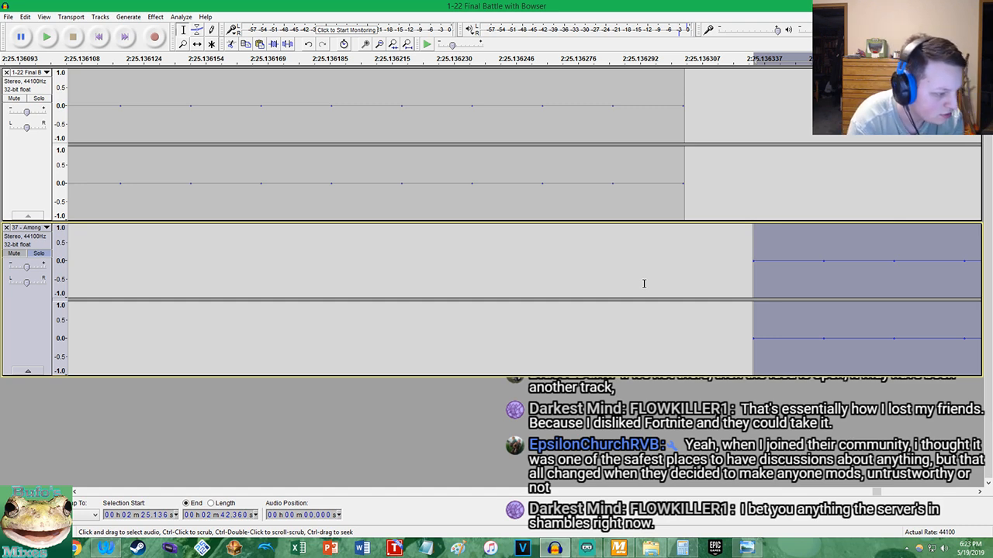
key(Home)
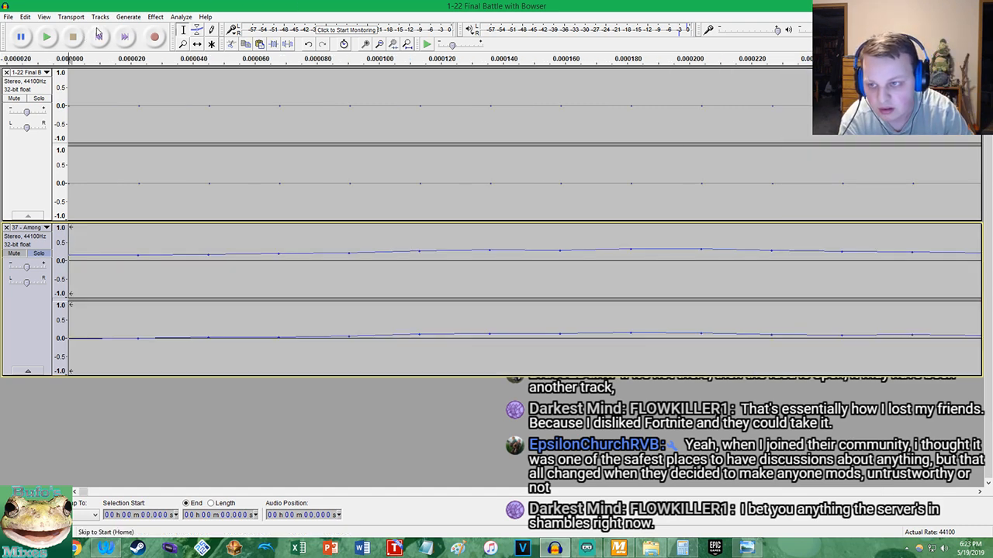
Play the Among The Lakes track from its new start to check how the cut opening sounds
key(space)
scroll(133, 156, down, 15)
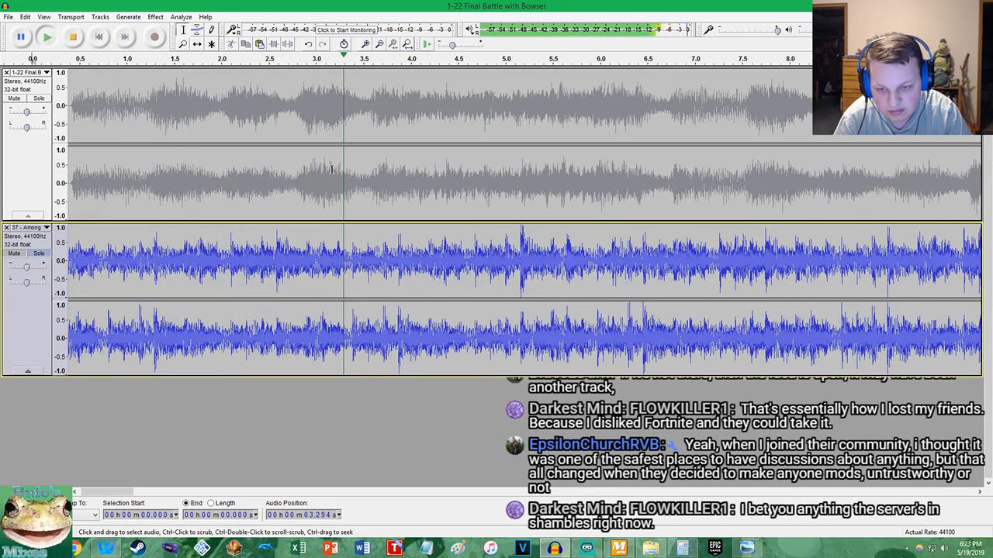
scroll(341, 186, up, 2)
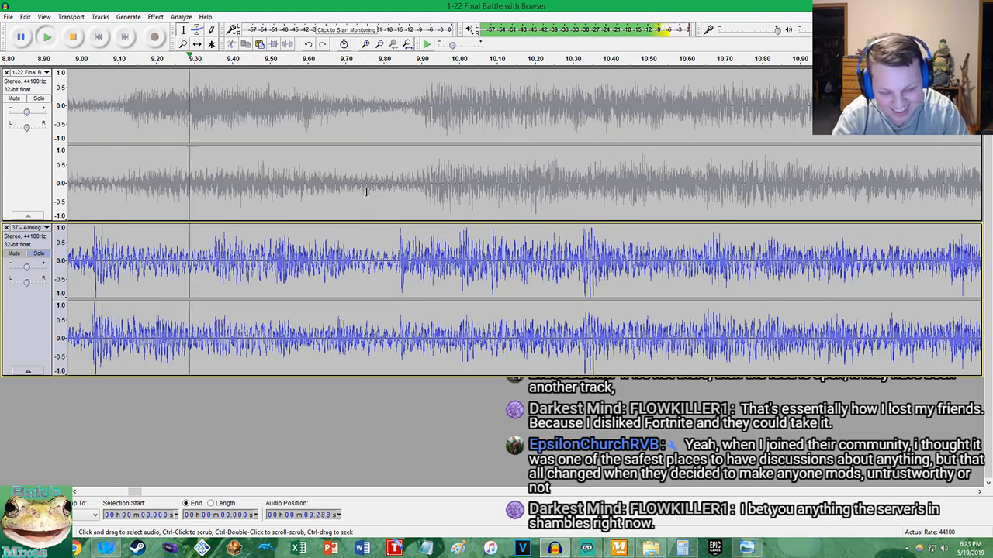
key(space)
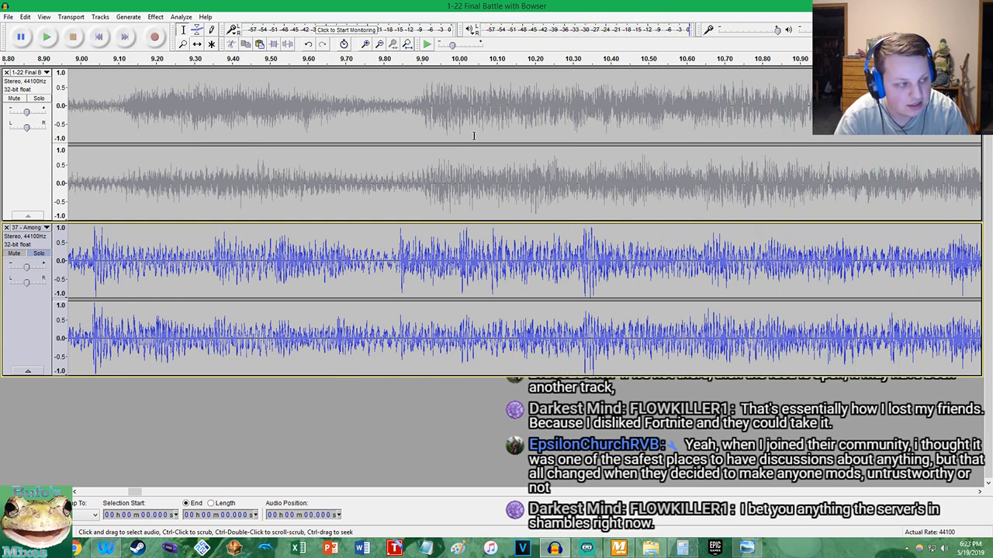
Locate the beat at about 1.292 s in the Among The Lakes track and enter 1.29 in Calculator
click(407, 44)
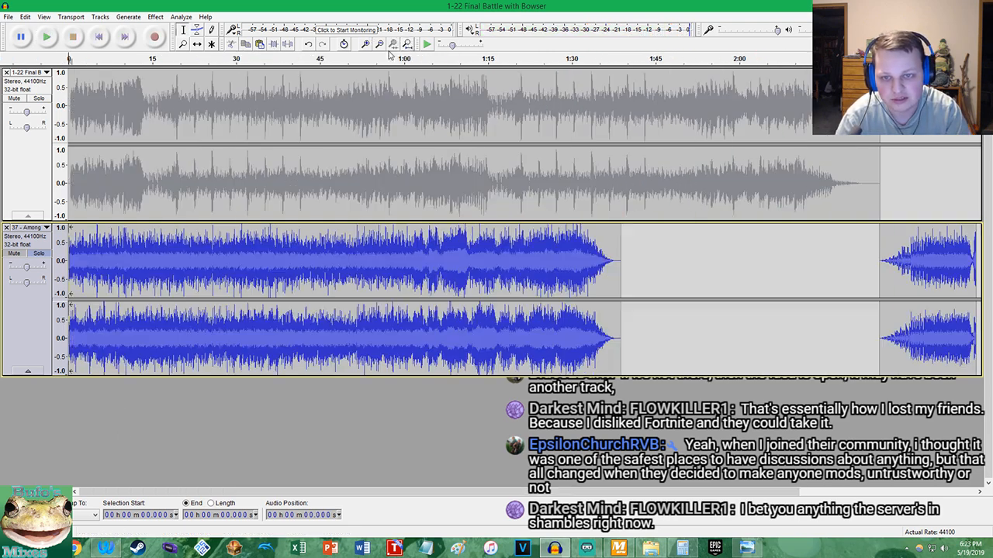
scroll(113, 255, up, 5)
key(space)
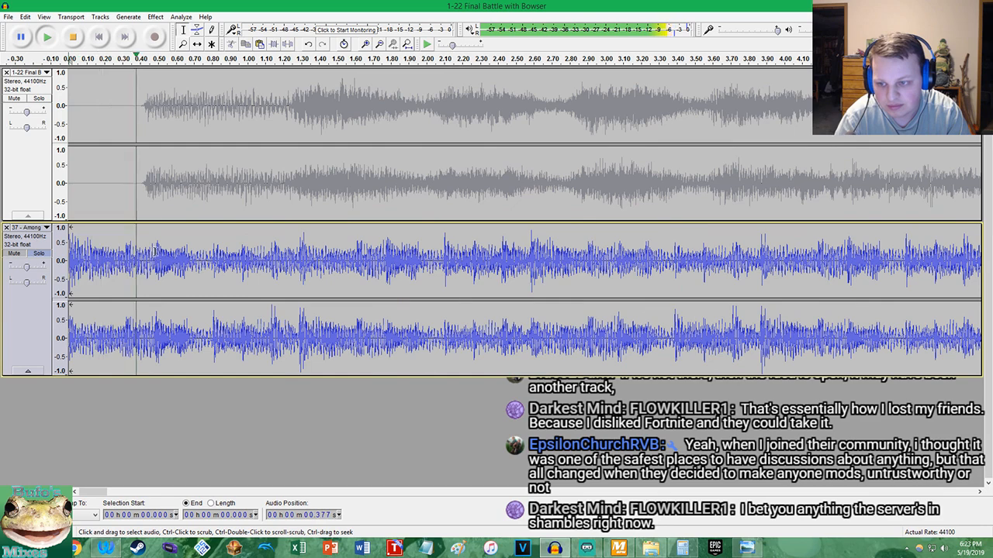
key(space)
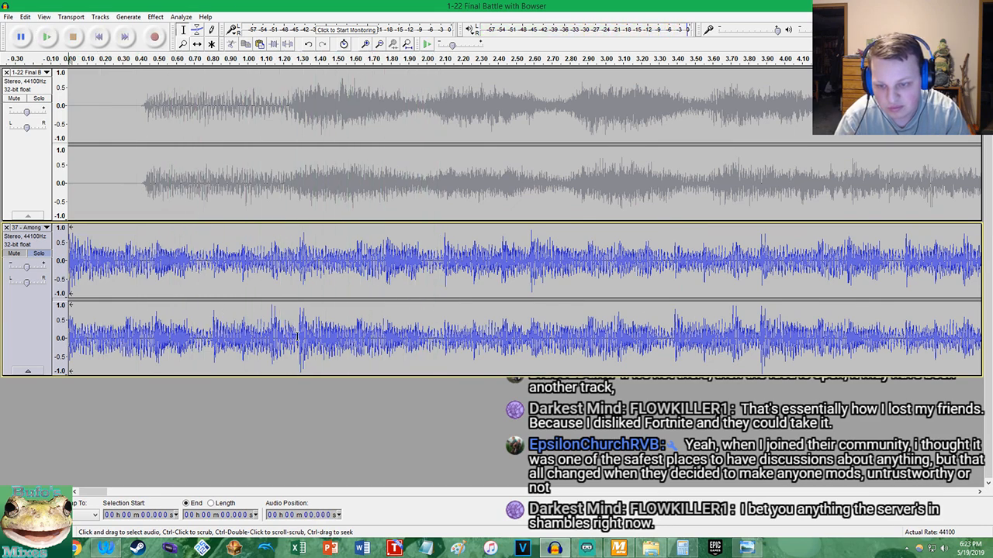
scroll(310, 338, up, 7)
scroll(330, 346, up, 6)
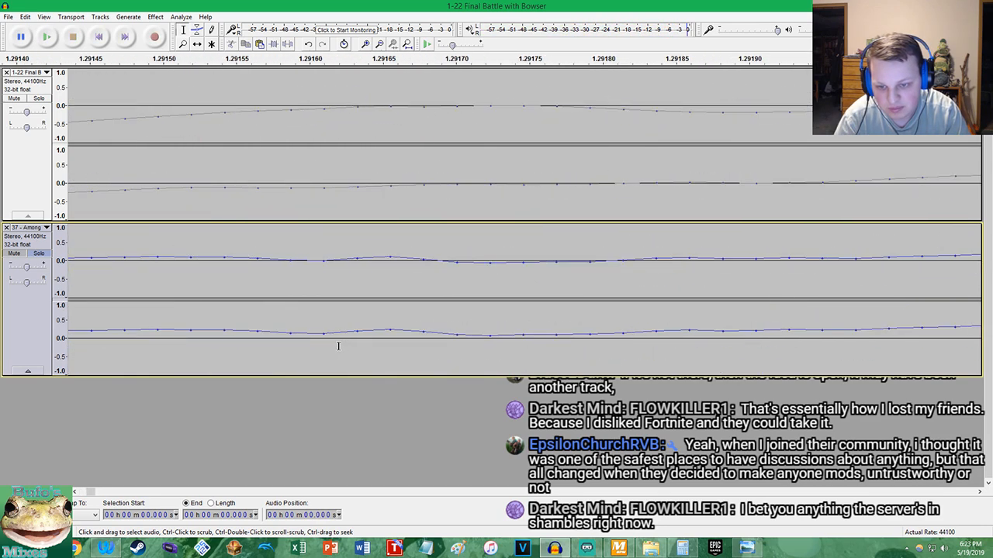
click(319, 269)
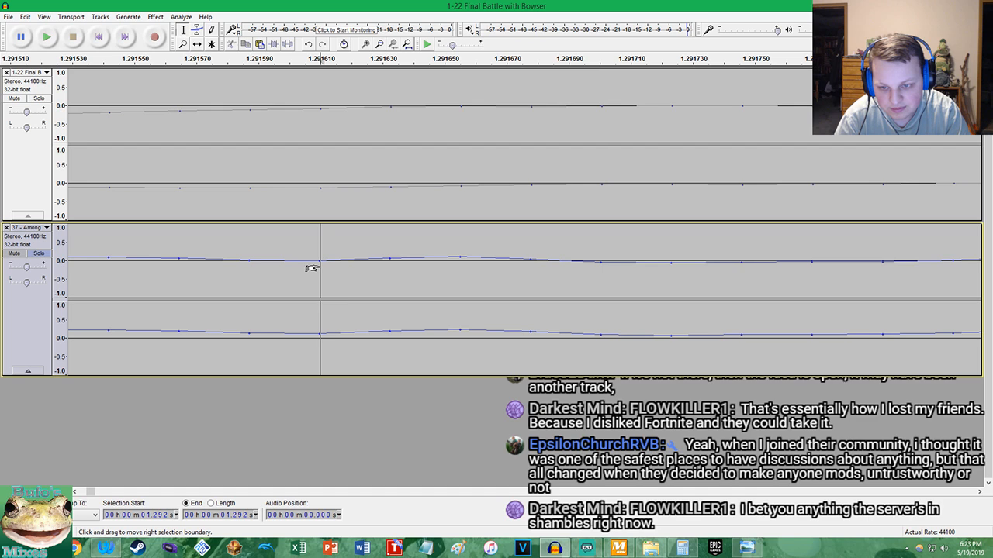
click(681, 547)
text(1.29)
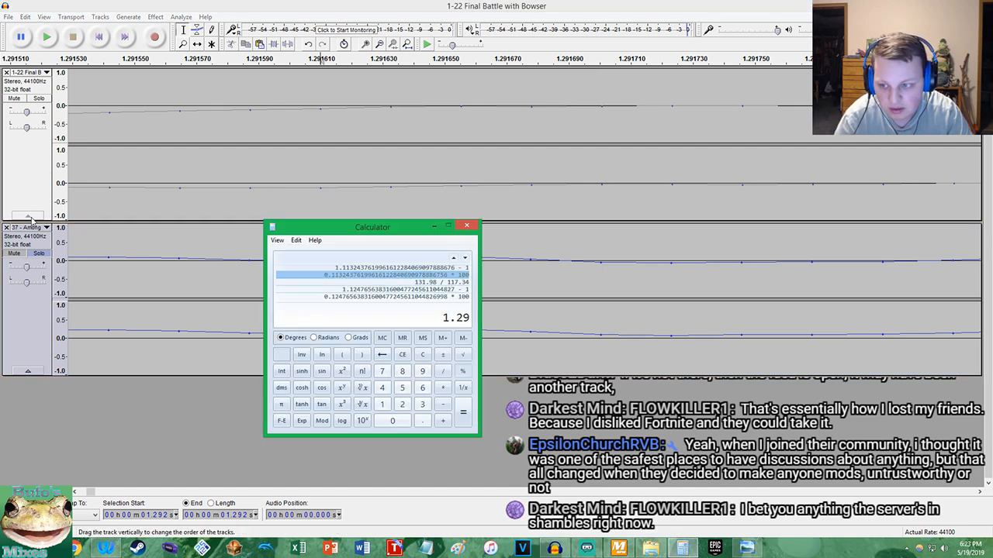
Solo the Final Battle track in Audacity, play its opening, and delete about 0.41 s of leading silence
click(36, 246)
click(38, 98)
click(98, 36)
click(47, 37)
scroll(237, 180, down, 5)
scroll(237, 180, down, 10)
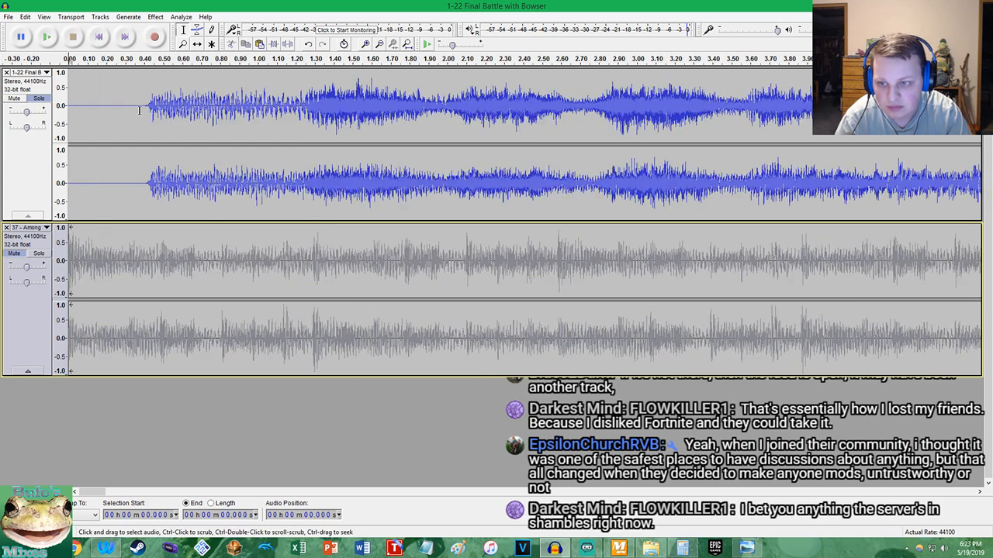
scroll(160, 109, up, 6)
scroll(190, 110, up, 3)
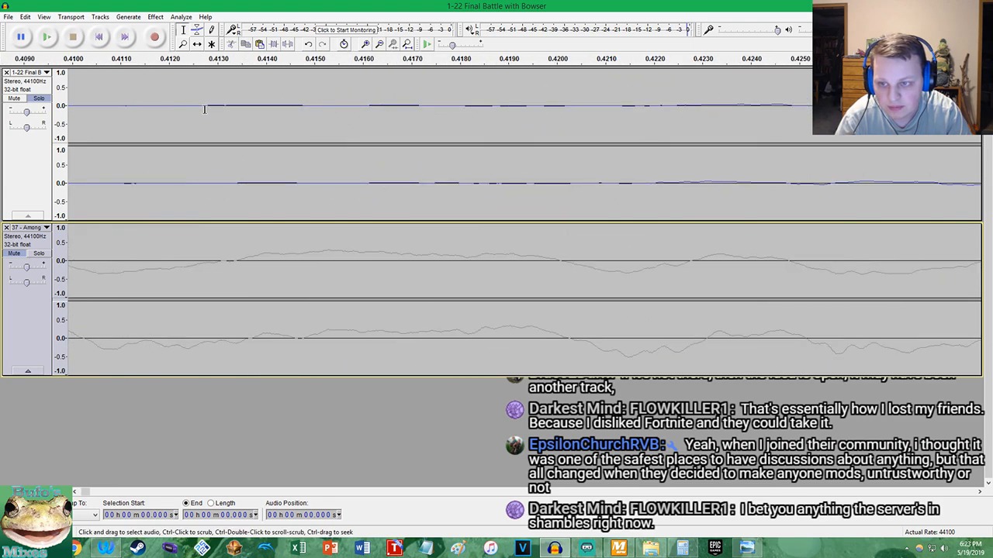
click(204, 109)
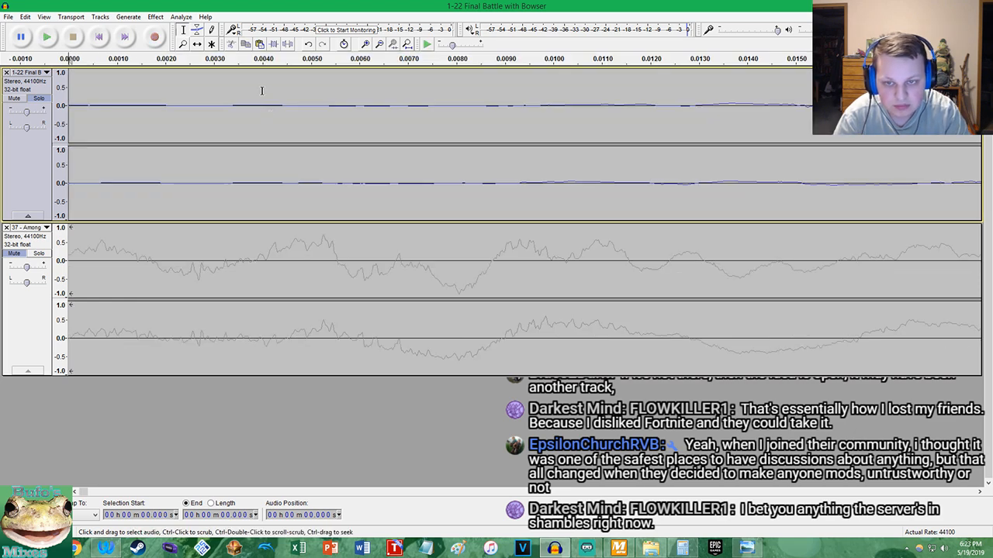
Place the cursor at 2:25.590, where the relocated Among The Lakes intro first becomes audible
click(403, 42)
scroll(881, 261, up, 10)
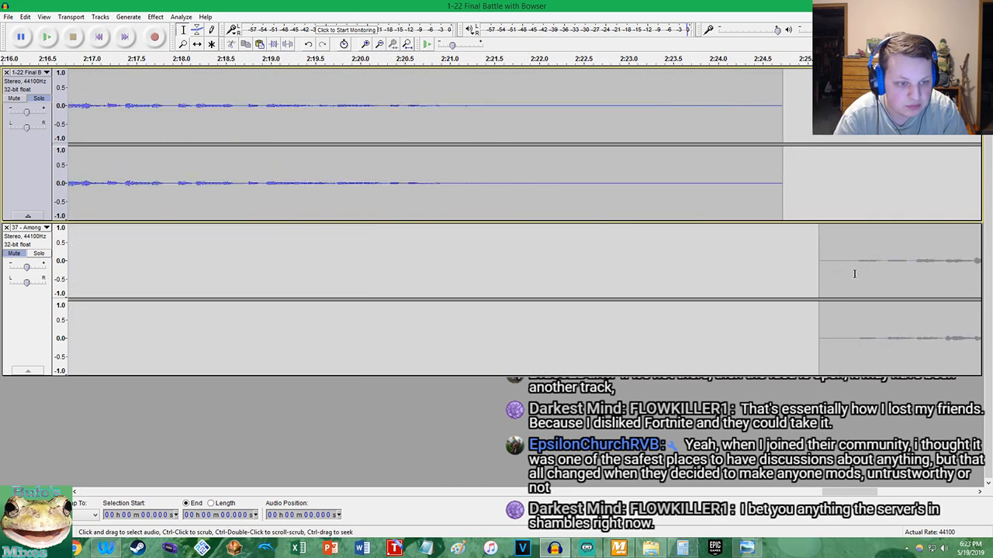
scroll(953, 269, up, 3)
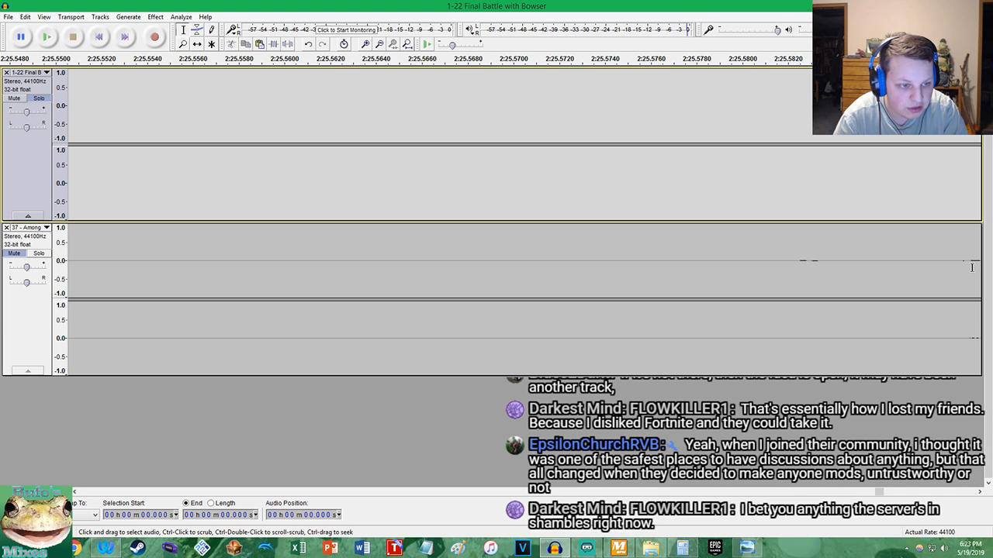
scroll(965, 269, up, 4)
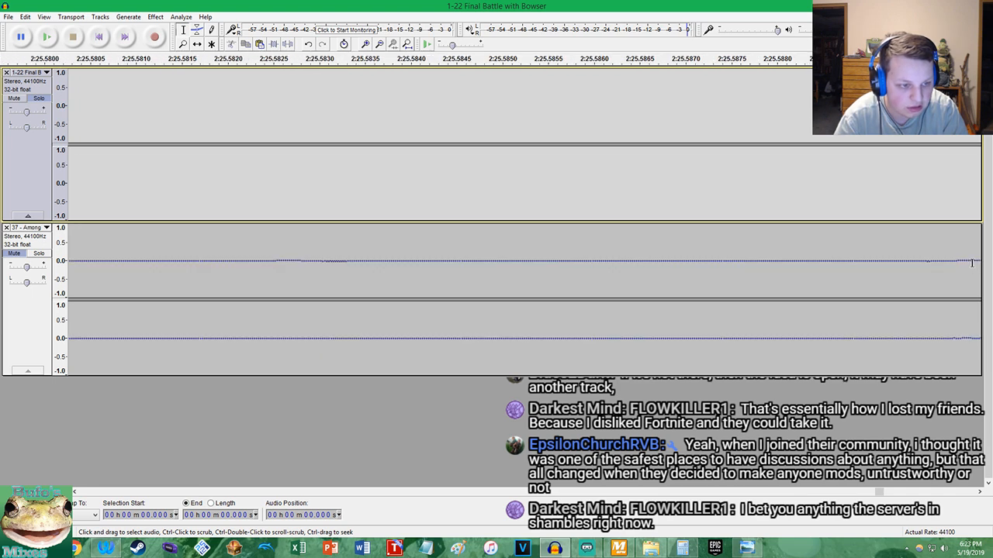
click(843, 338)
scroll(843, 338, down, 6)
scroll(838, 340, down, 4)
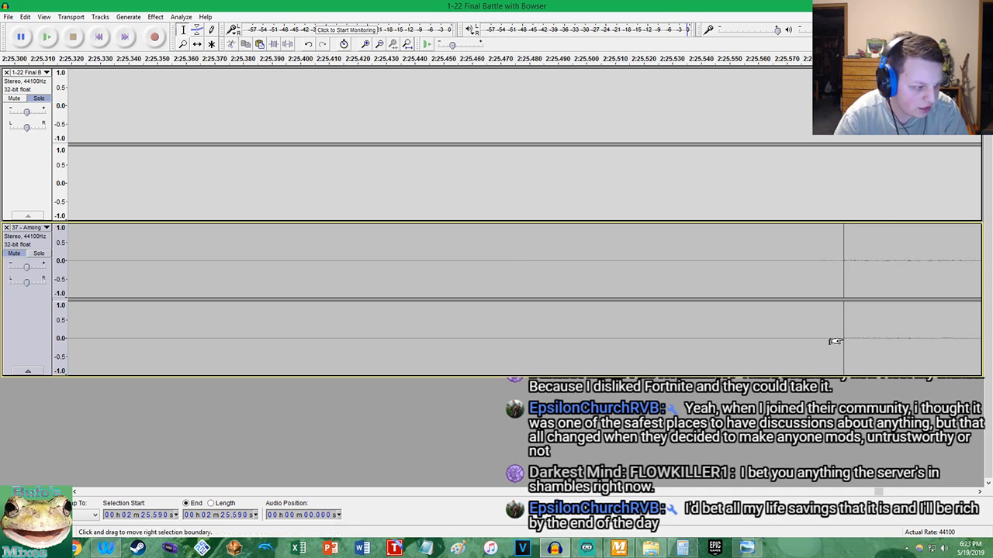
scroll(835, 342, down, 5)
Delete the range from 2:20.916 to 2:25.589 across both tracks to remove the silence before the relocated intro
drag(830, 338, 424, 148)
scroll(833, 275, up, 4)
scroll(721, 273, up, 2)
drag(739, 270, 675, 271)
drag(600, 258, 136, 187)
scroll(318, 195, down, 5)
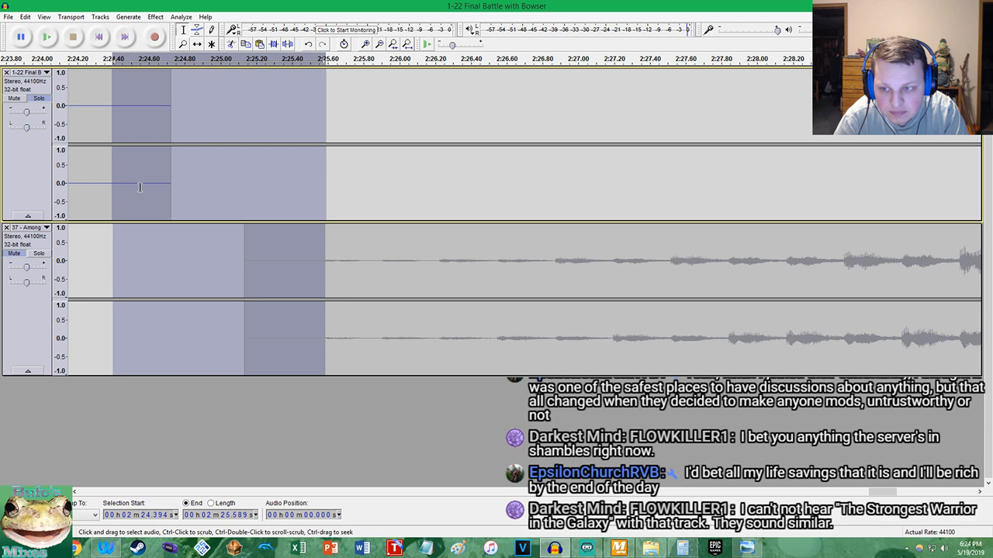
scroll(140, 187, down, 5)
scroll(90, 178, up, 3)
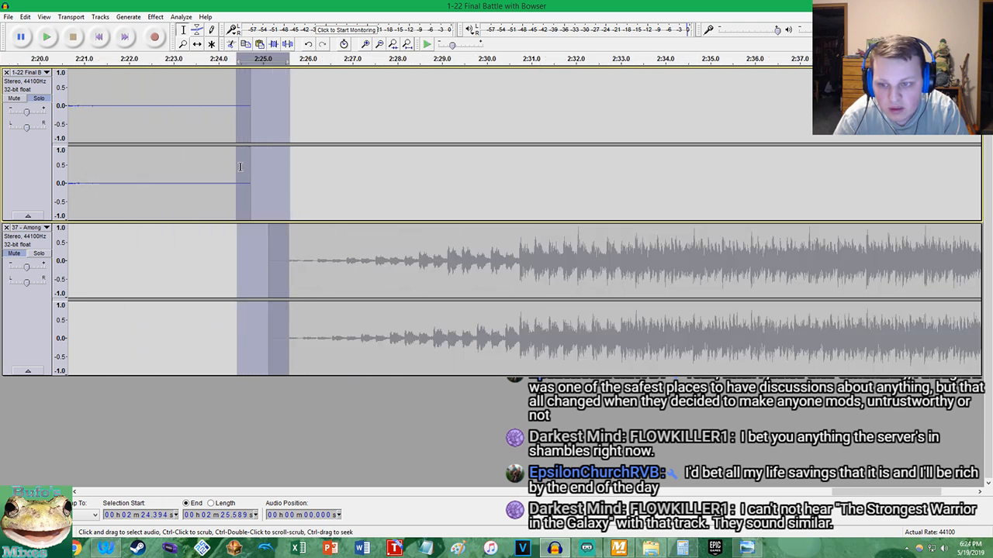
drag(244, 170, 88, 178)
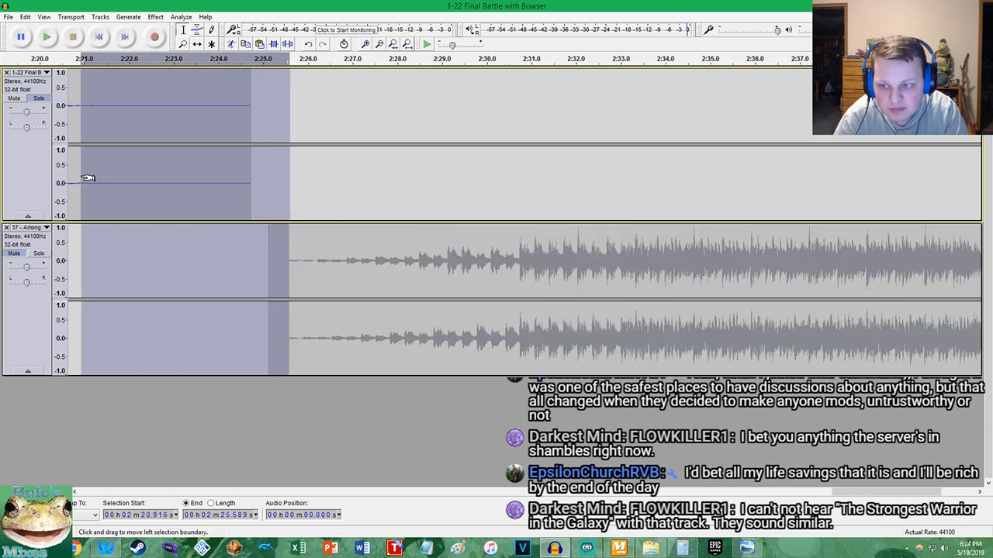
key(Delete)
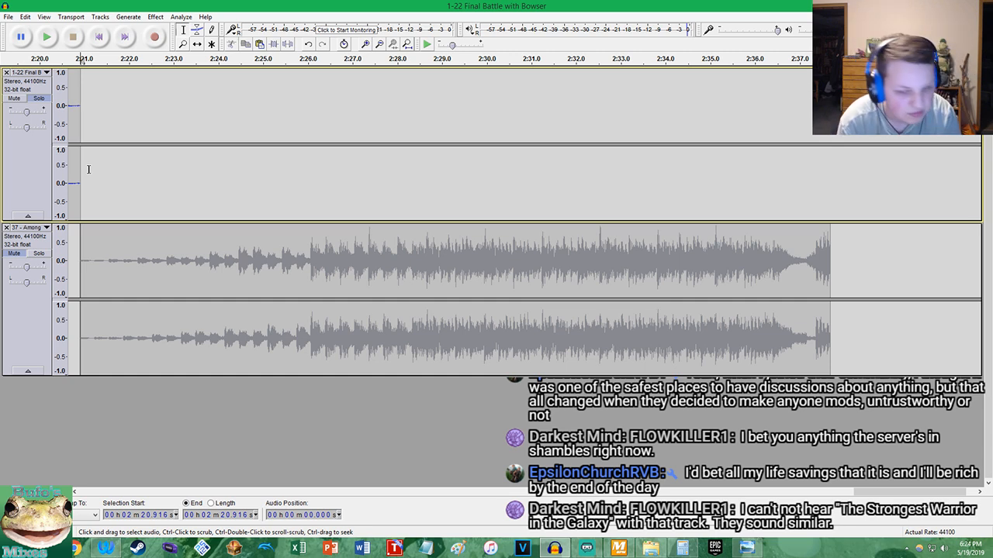
Play the Final Battle track from its start and from about 12.309 s to find where its intro ends
click(407, 44)
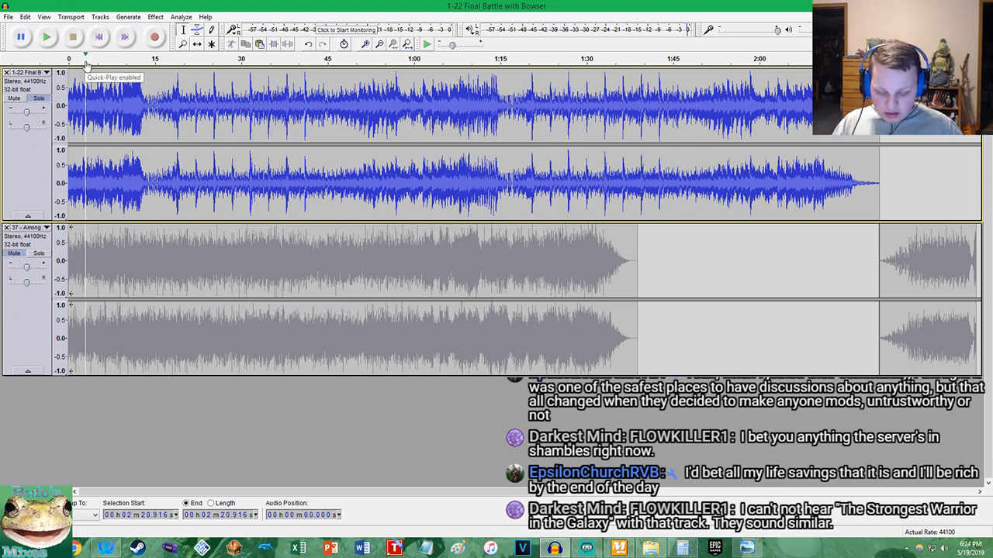
click(99, 36)
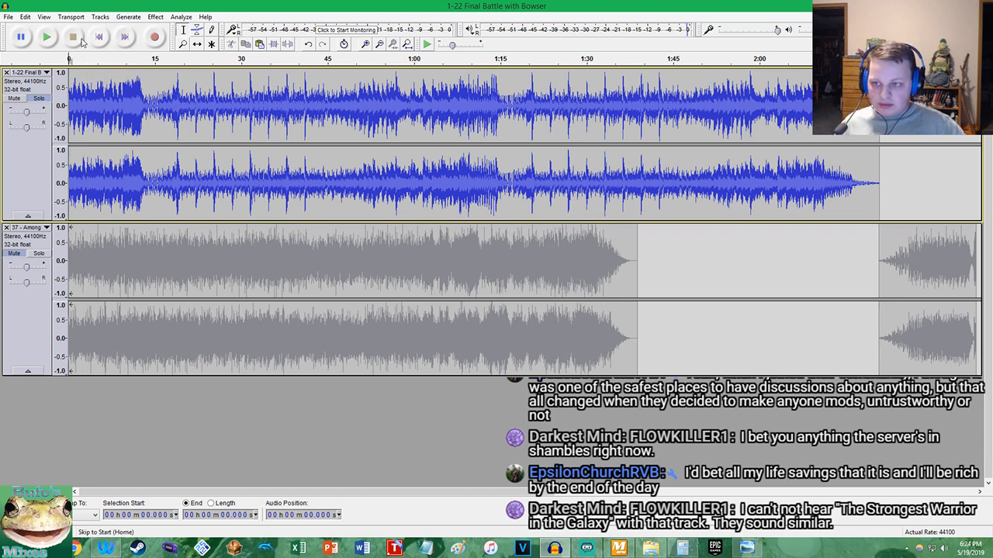
click(45, 36)
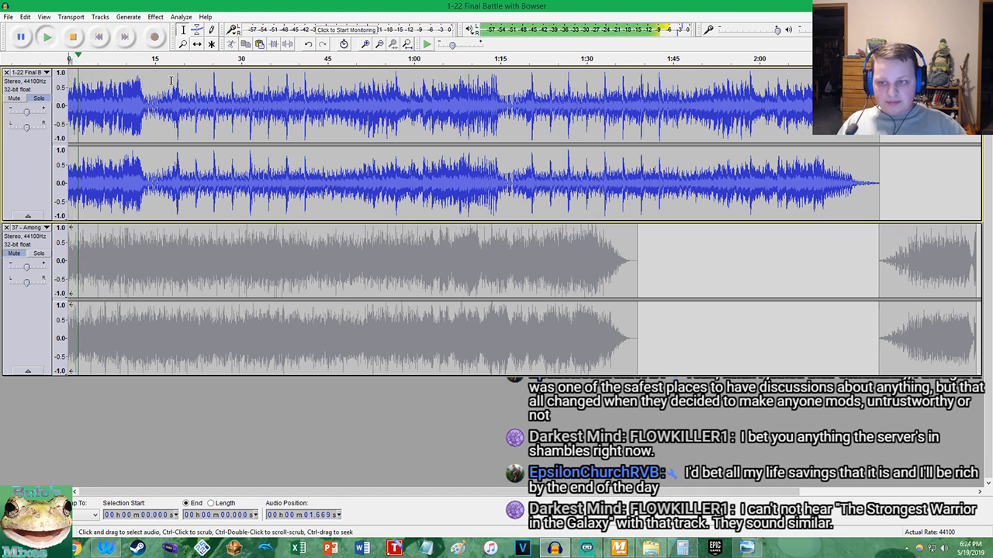
click(139, 89)
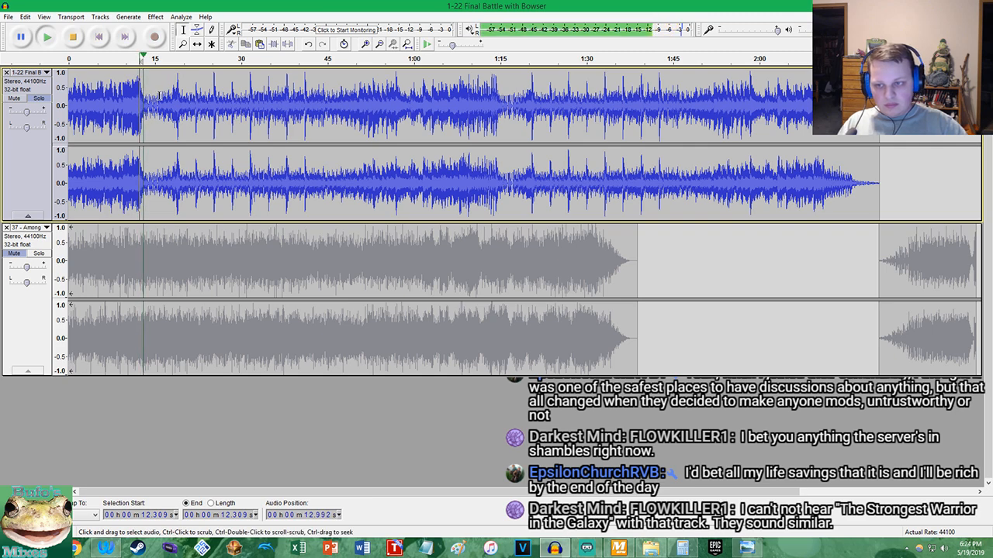
scroll(158, 95, up, 2)
key(space)
key(space)
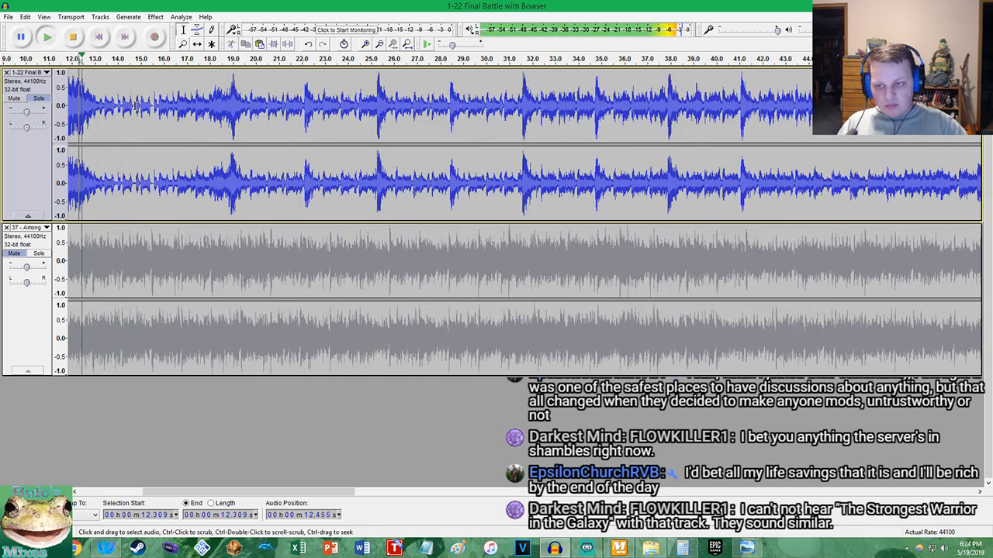
scroll(88, 102, up, 3)
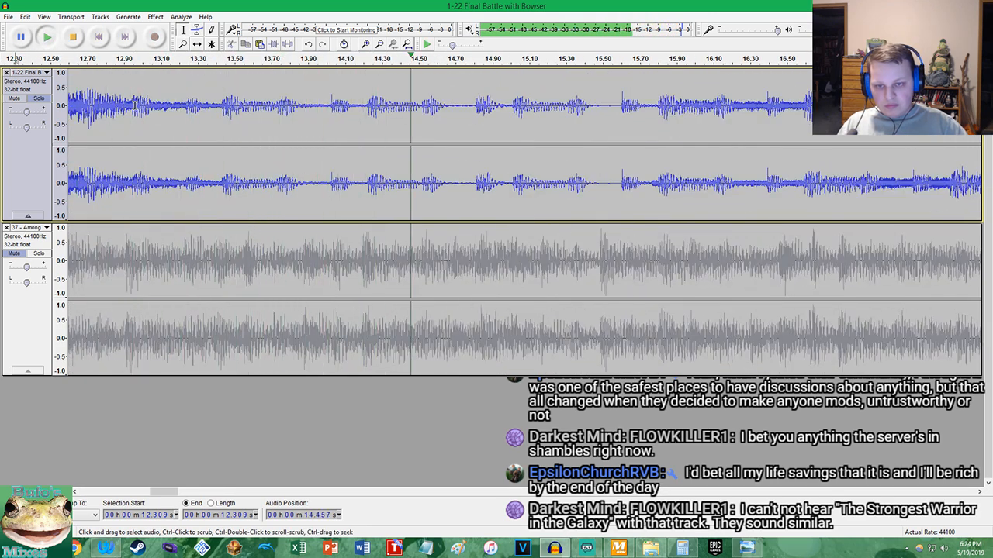
Replay the end of the Final Battle intro from about 13.087 s and from about 11.908 s
key(space)
click(159, 112)
key(space)
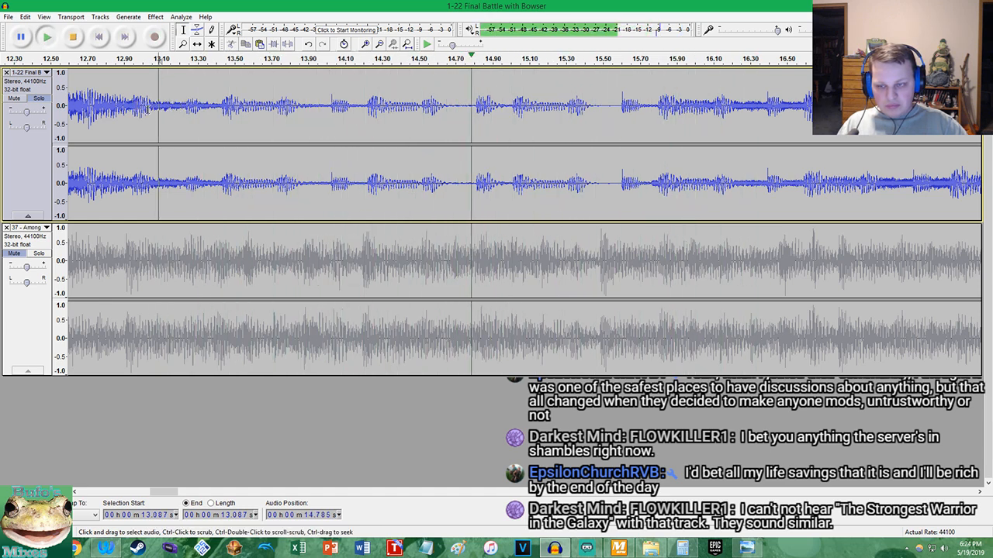
key(space)
scroll(164, 115, down, 3)
click(136, 116)
key(space)
scroll(157, 112, up, 3)
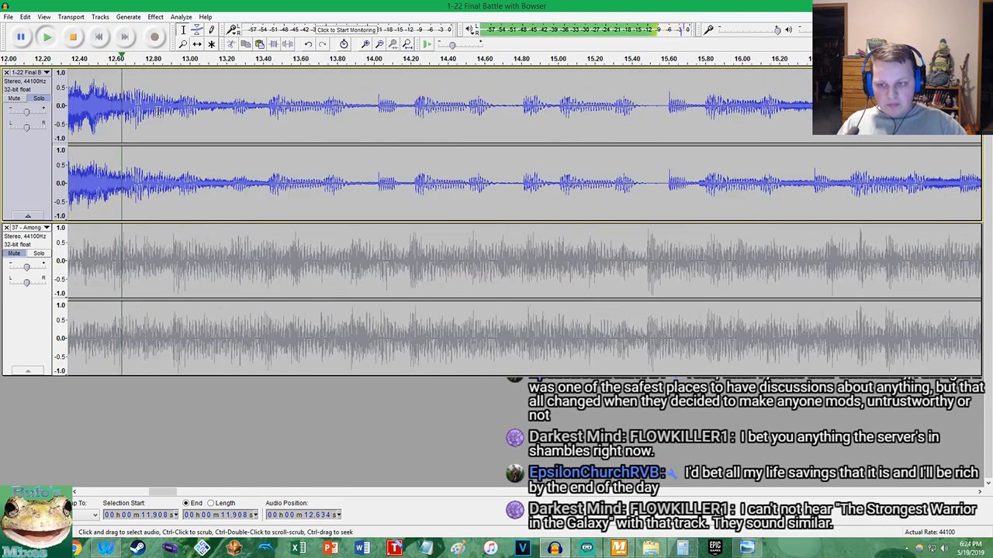
key(space)
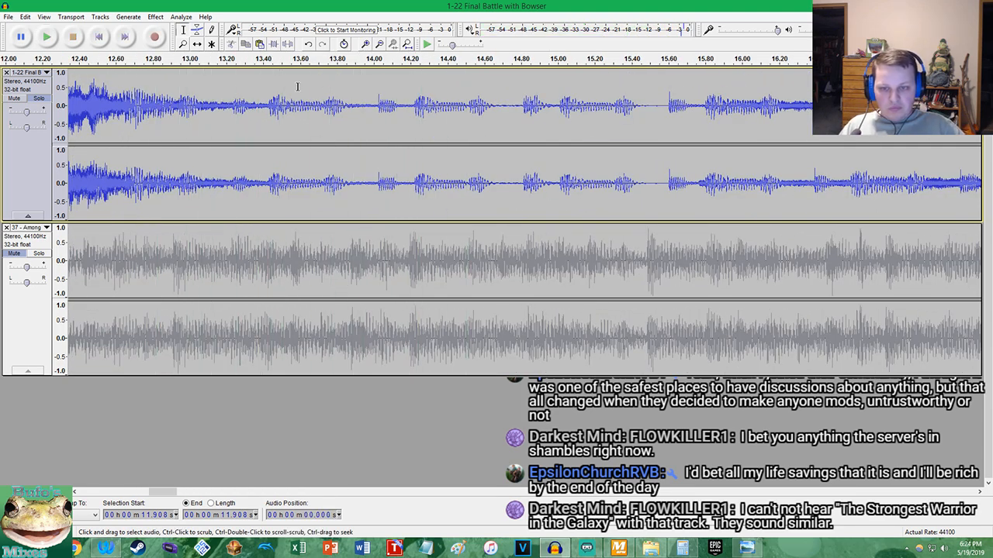
Split the Final Battle track at the beat at about 14.028 s and remove the intro from the track's start
scroll(372, 118, up, 1)
scroll(372, 117, up, 6)
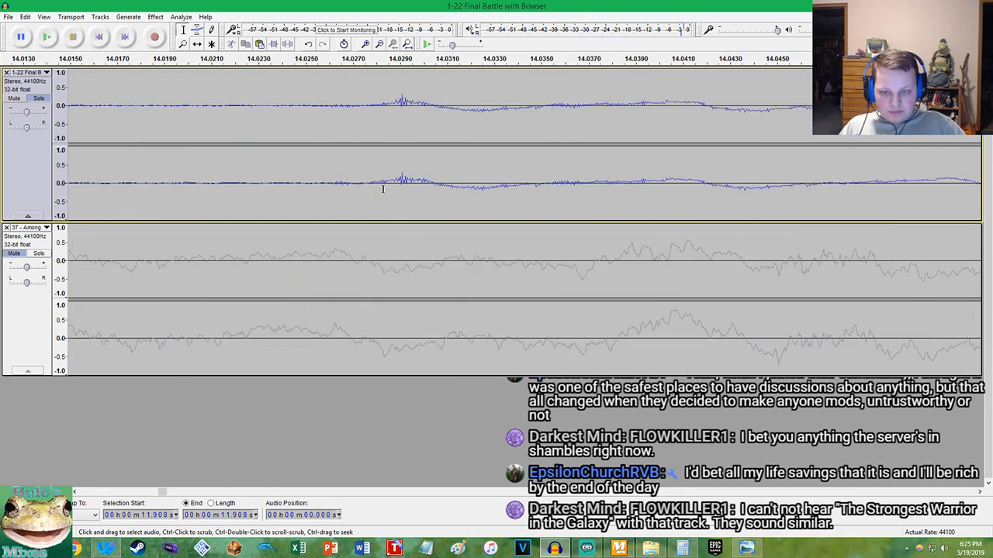
scroll(382, 189, up, 7)
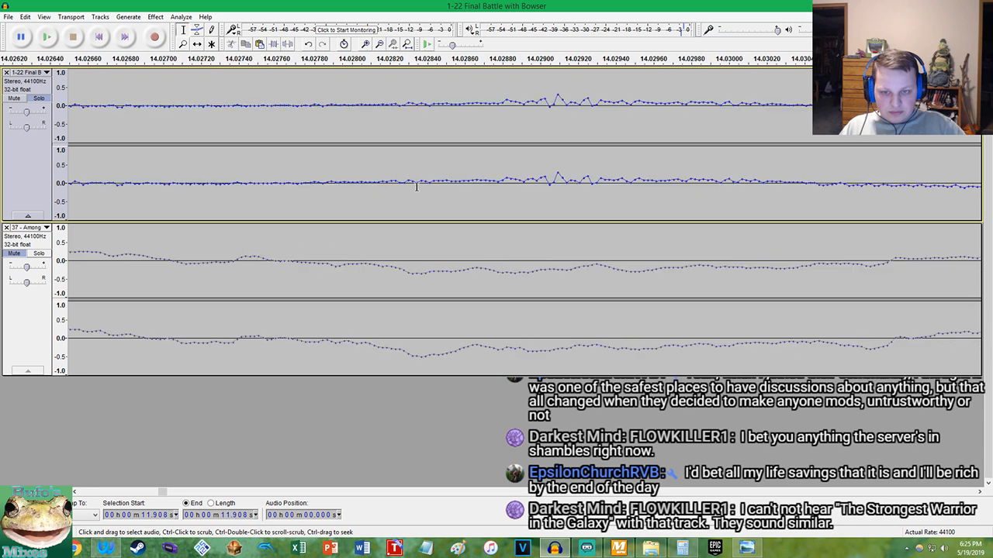
click(425, 106)
key(ctrl+i)
key(shift+Home)
key(Delete)
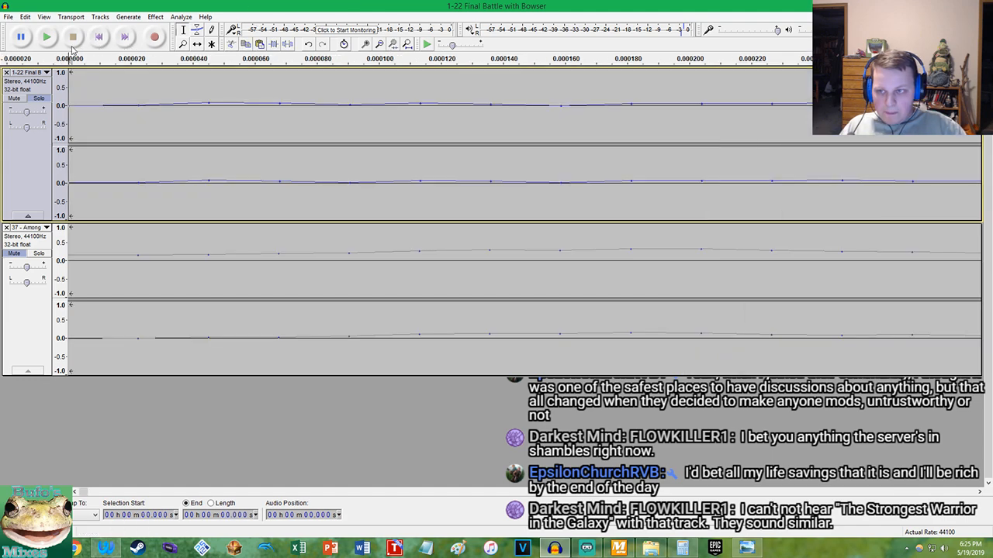
Play the trimmed opening of the Final Battle track repeatedly from the start to count its beats
click(47, 40)
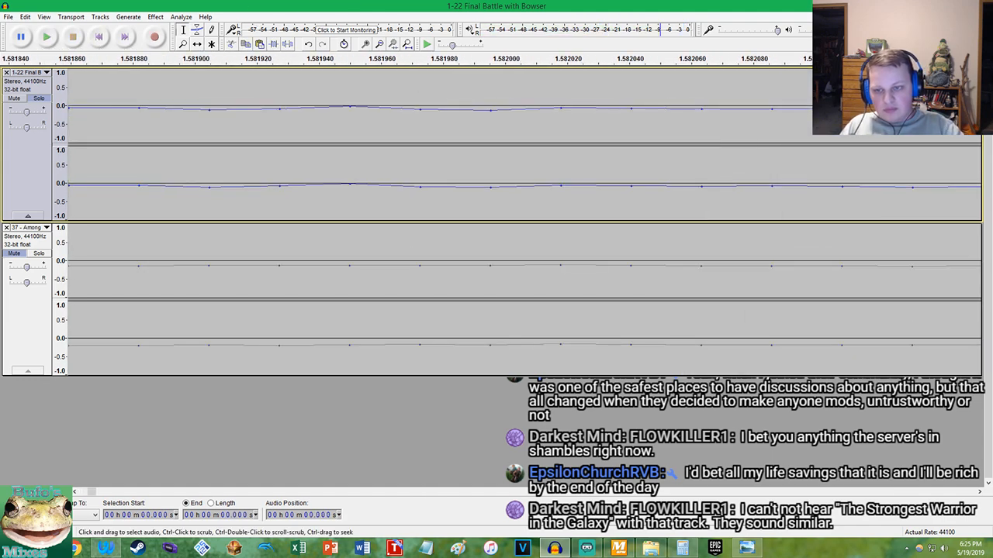
scroll(891, 206, down, 16)
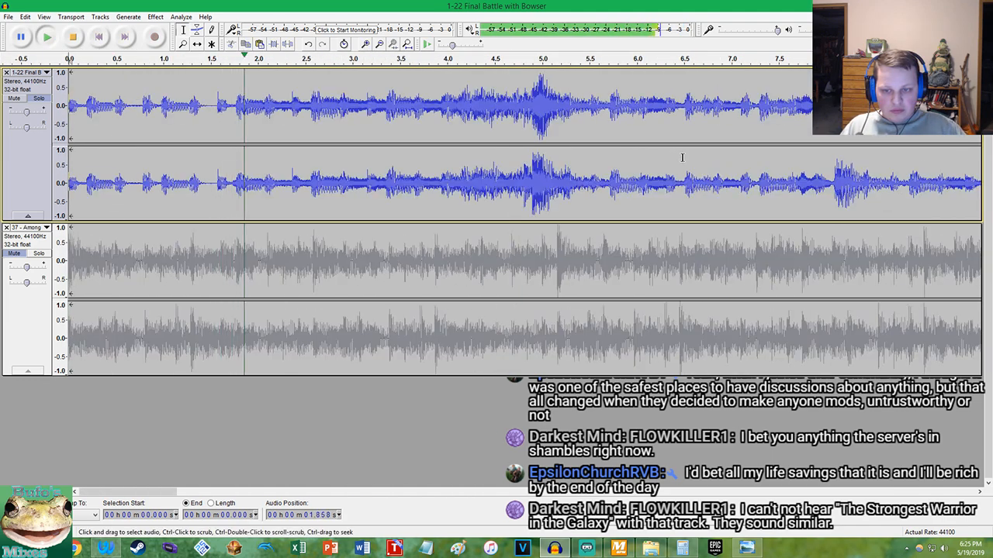
scroll(683, 155, down, 1)
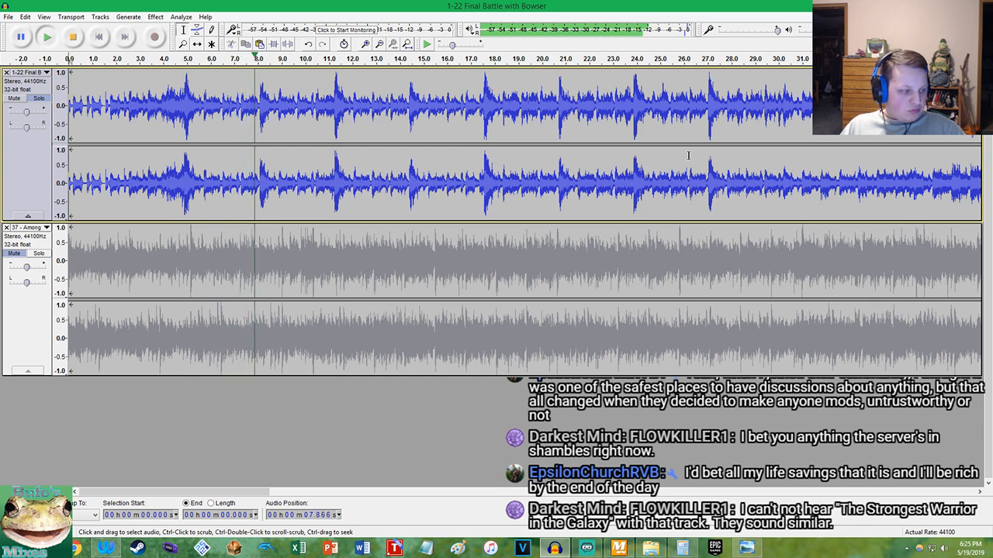
key(space)
key(space)
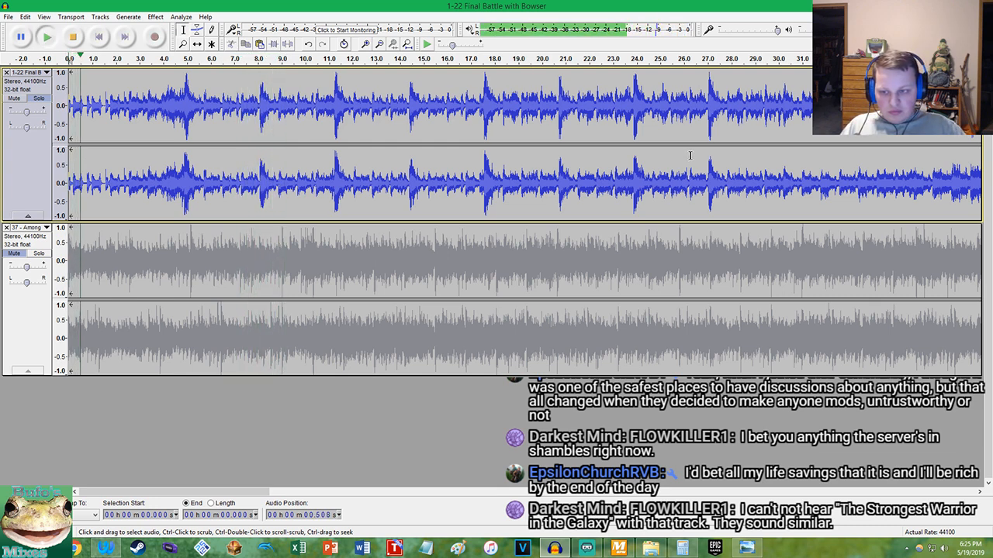
key(space)
key(space)
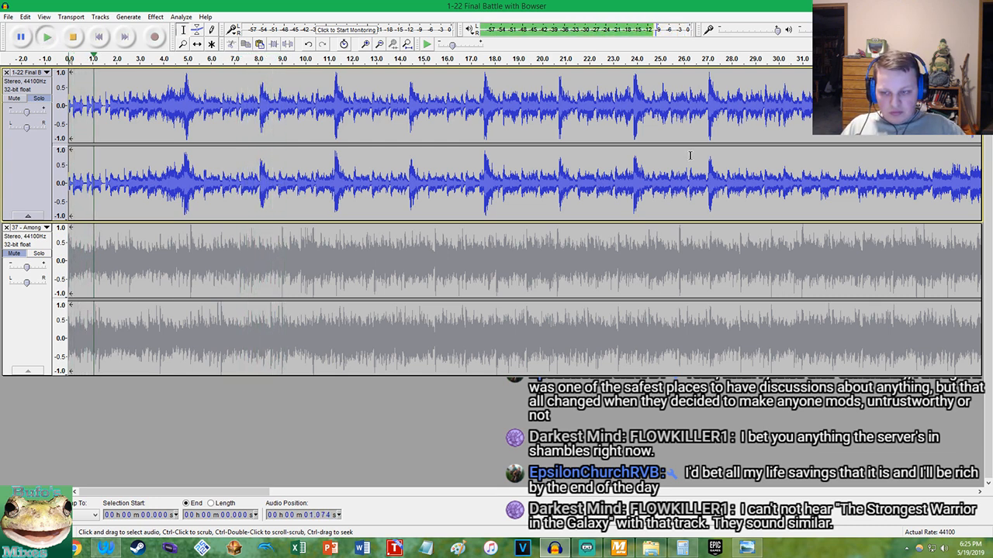
Locate the beat at about 1.57 s in the trimmed Final Battle track
scroll(690, 156, up, 1)
scroll(689, 156, up, 2)
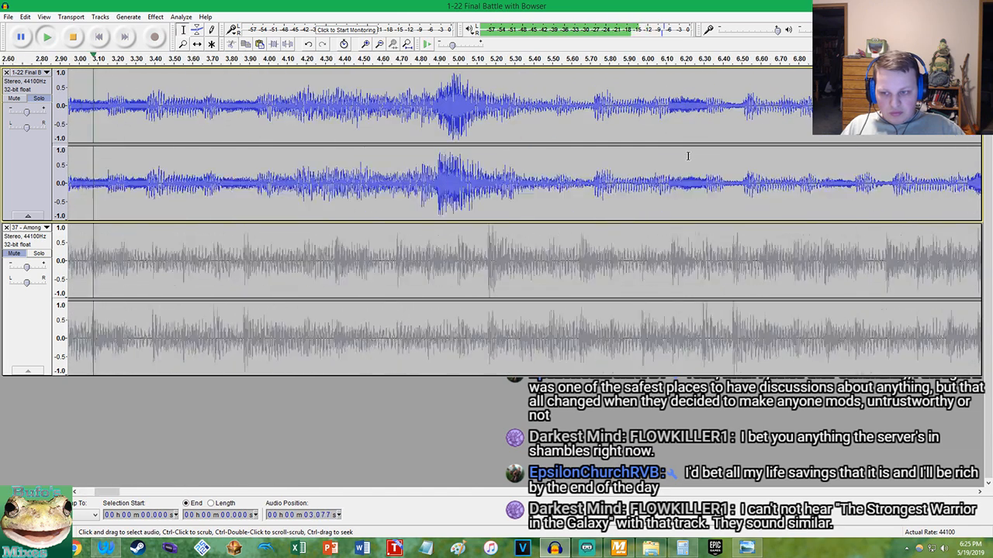
key(space)
key(space)
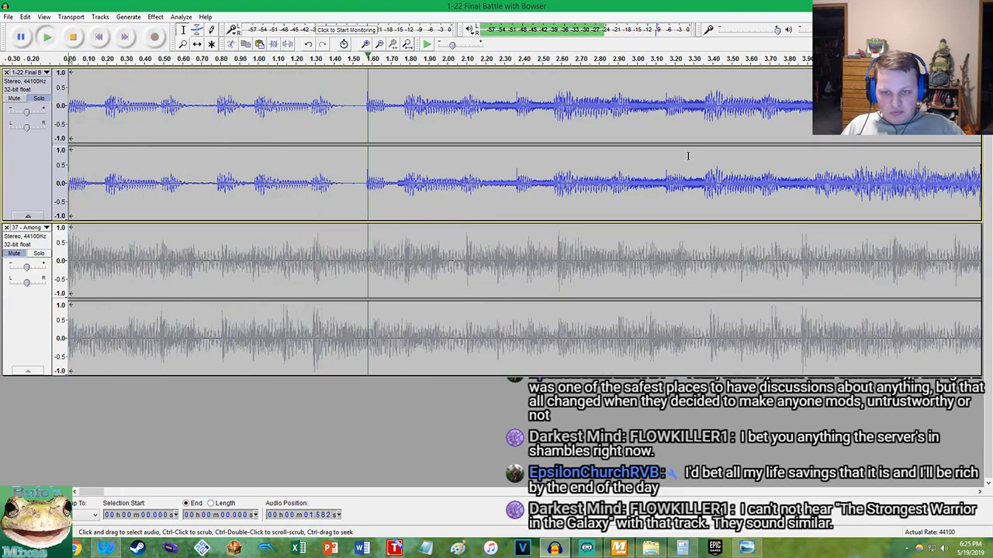
key(space)
scroll(399, 111, up, 6)
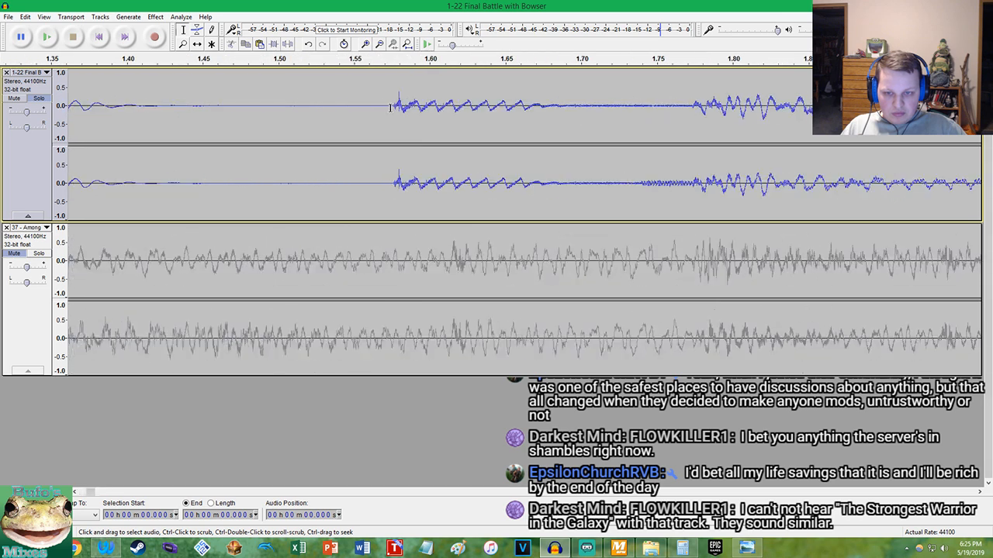
scroll(399, 111, up, 2)
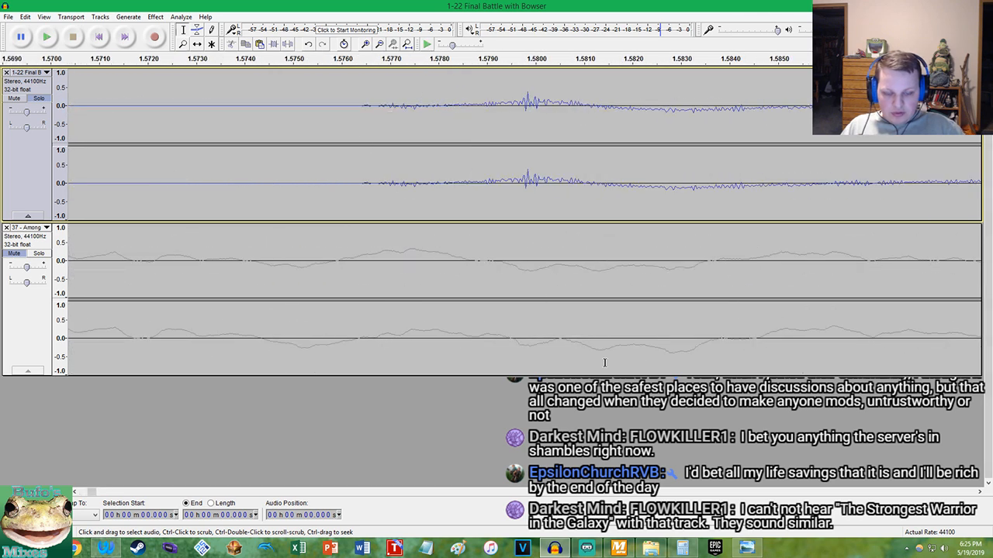
Calculate the percentage tempo difference in Calculator as 1.57 / 1.29, minus 1, times 100
click(682, 548)
right_click(460, 318)
click(477, 320)
click(402, 355)
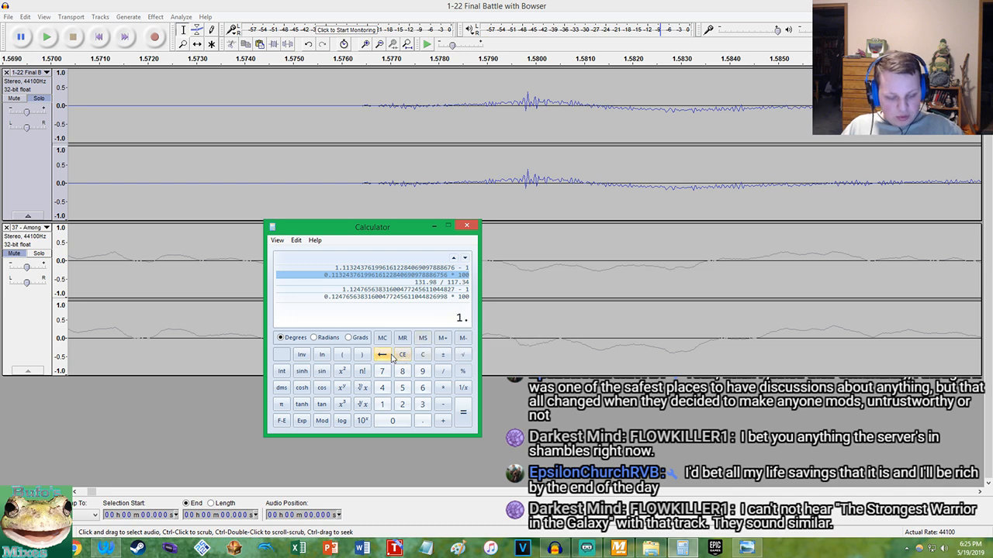
key(Return)
text(-1)
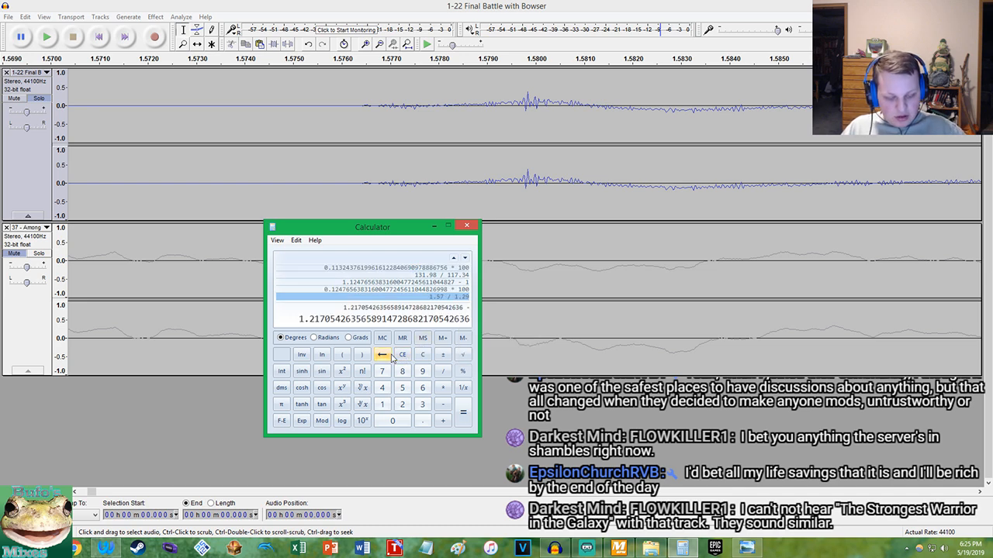
key(Return)
text(*100)
key(Return)
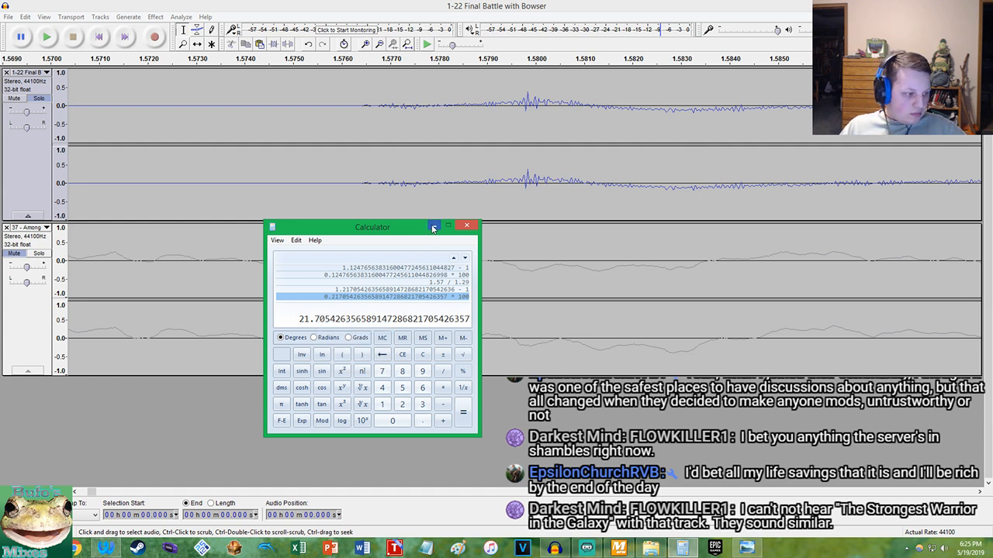
Copy the calculated percentage from Calculator
right_click(330, 318)
right_click(347, 316)
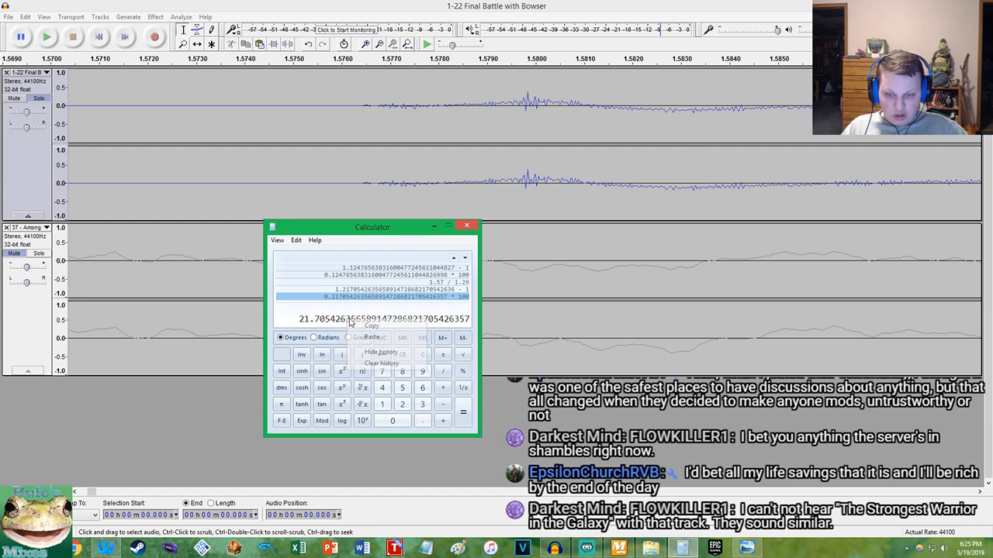
right_click(362, 320)
click(370, 325)
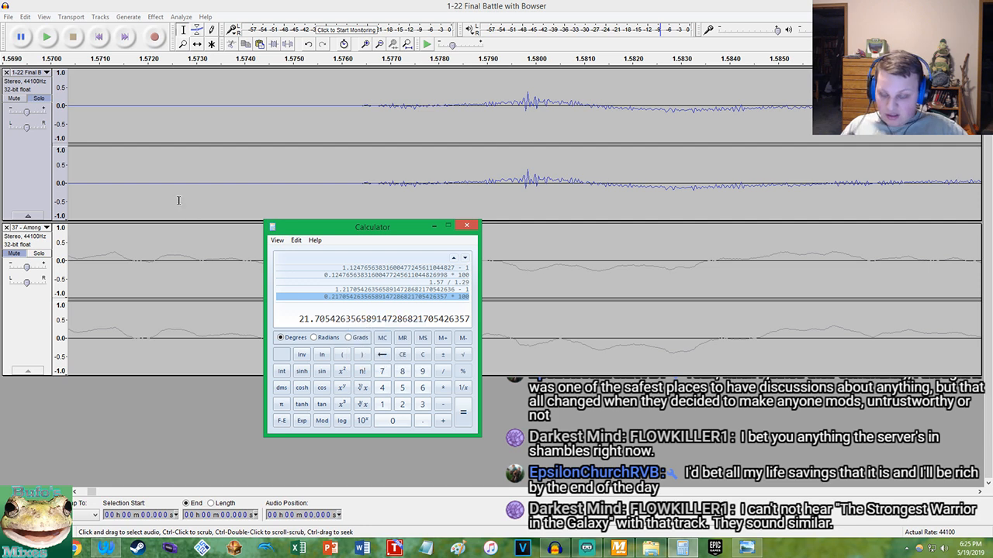
Switch back to Audacity, turn off solo for the Final Battle track, and return the cursor to the start
click(152, 5)
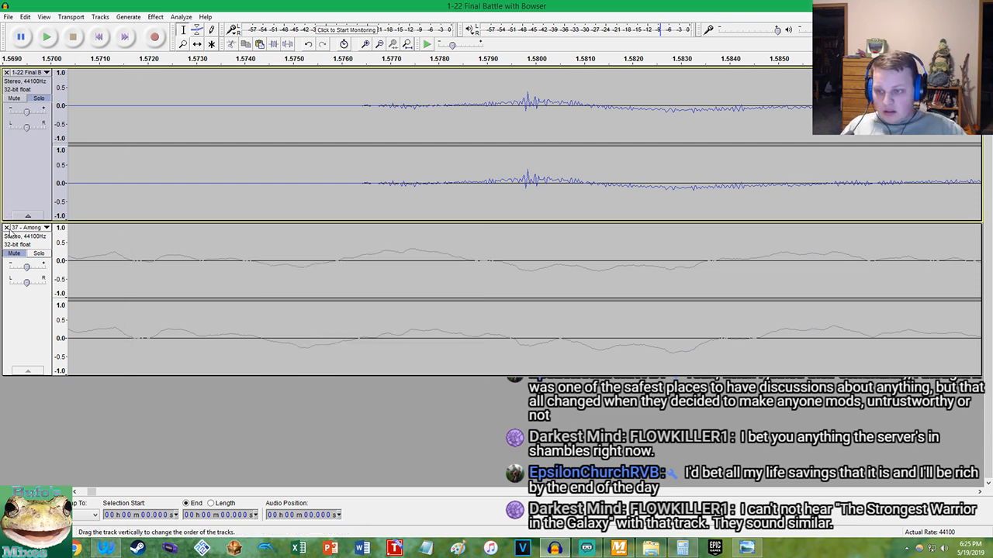
click(37, 98)
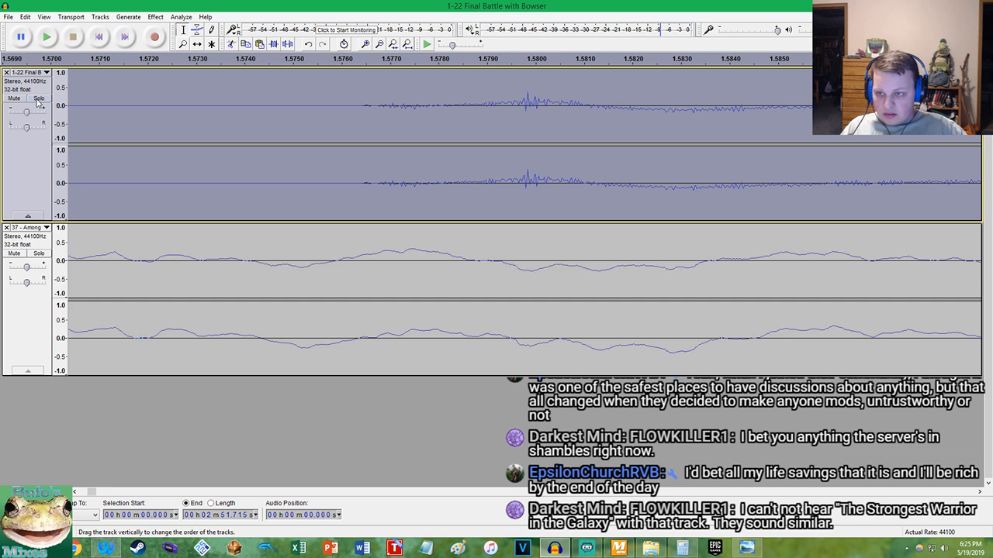
click(99, 36)
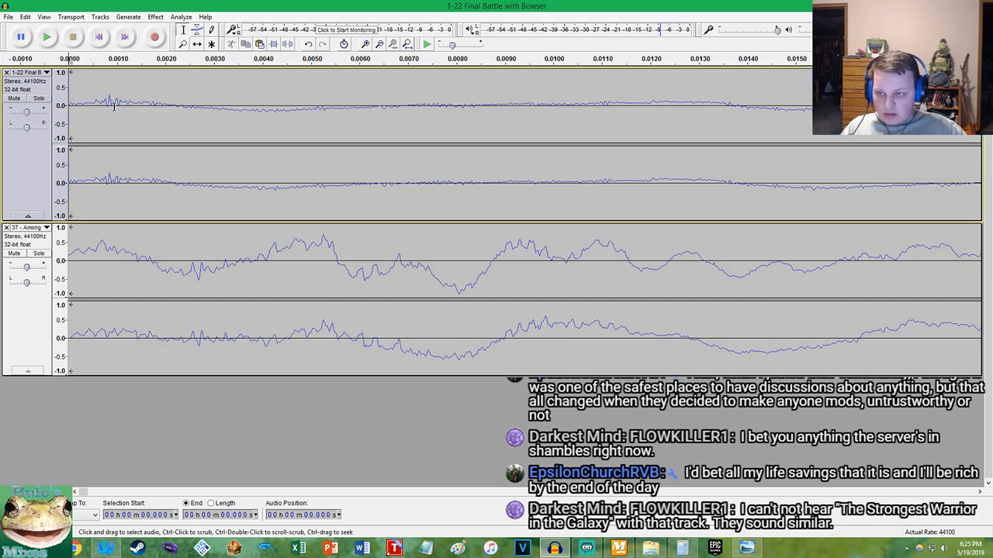
Try to speed up the whole Final Battle track with Change Tempo, using the calculated 21.705 percent
click(113, 106)
double_click(74, 111)
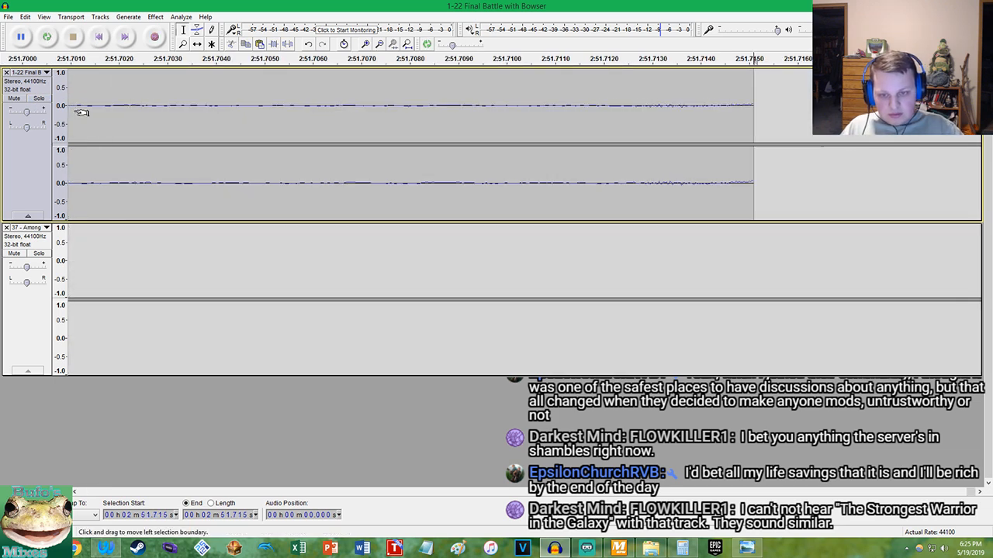
click(155, 16)
click(208, 115)
click(531, 316)
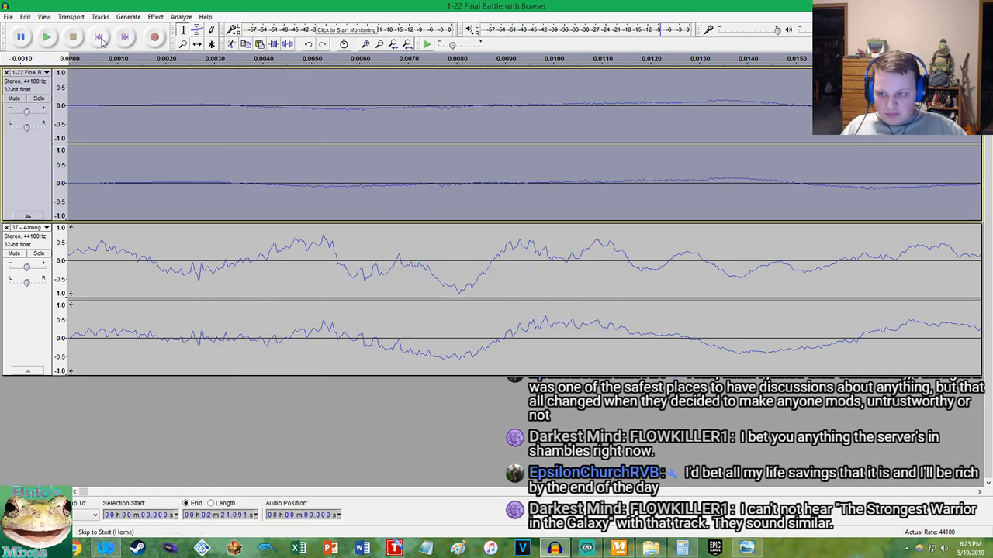
Play both tracks together from the start to check how well their beats line up
click(47, 36)
scroll(184, 138, down, 11)
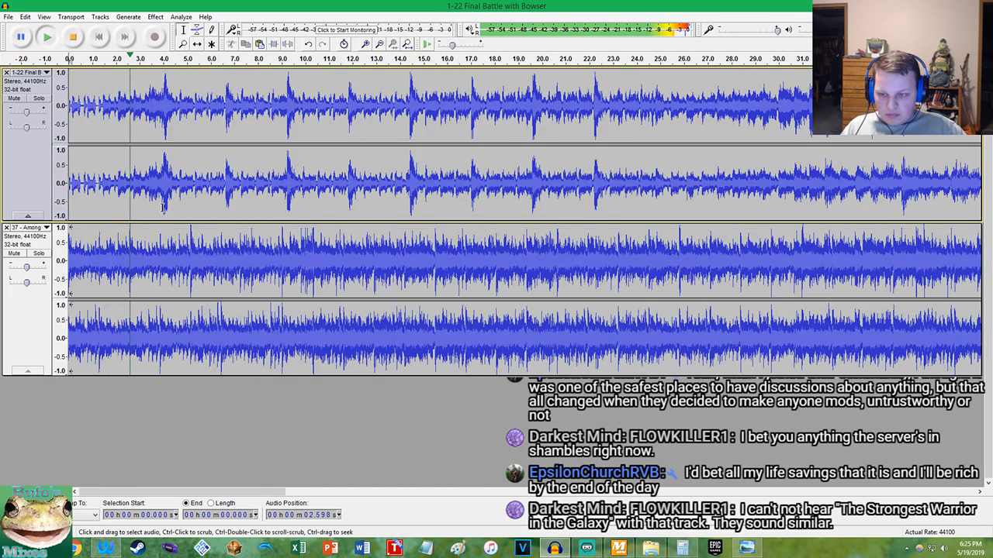
scroll(172, 194, up, 3)
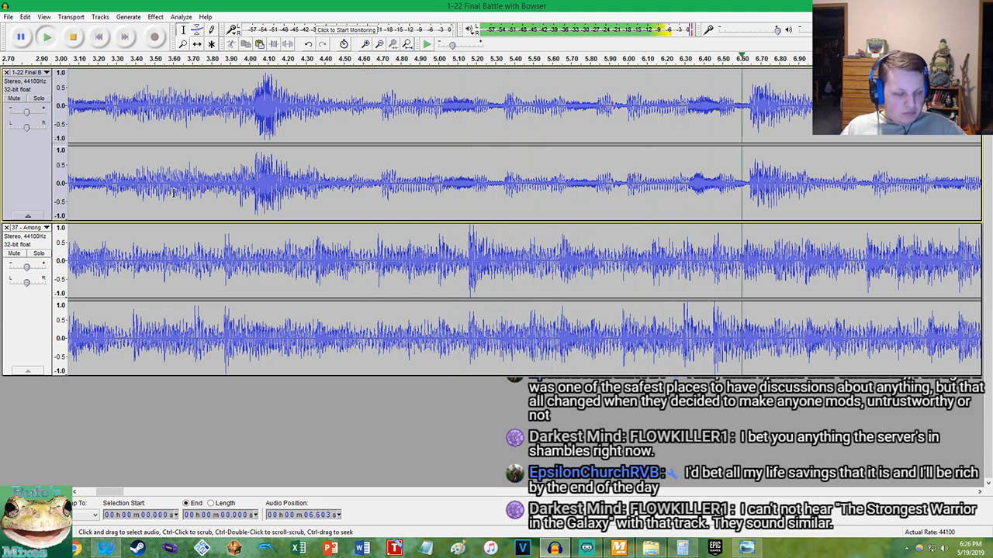
scroll(172, 194, down, 1)
scroll(381, 157, up, 2)
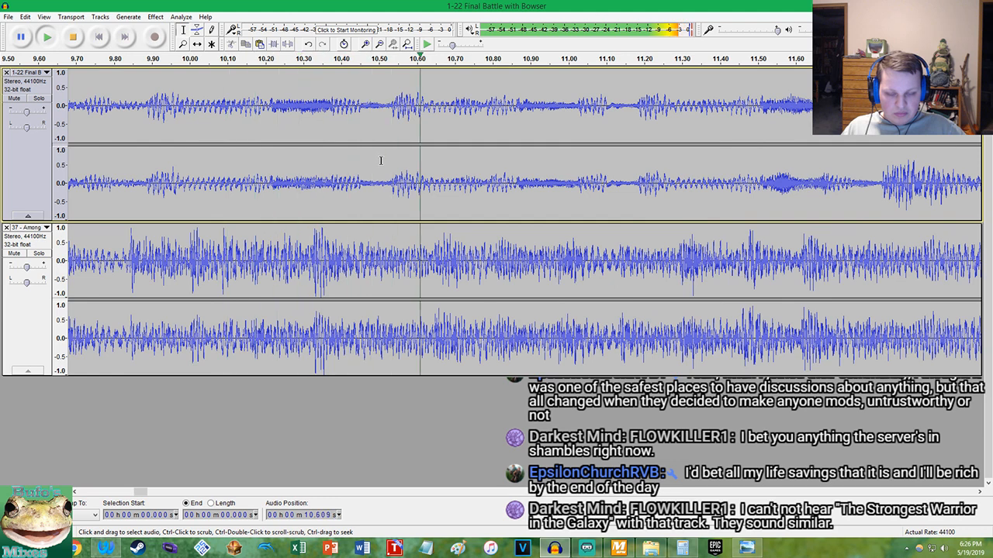
key(space)
Undo the Final Battle tempo change and switch to MixMeister BPM Analyzer to compare both tracks' BPM
double_click(380, 162)
click(618, 548)
click(106, 549)
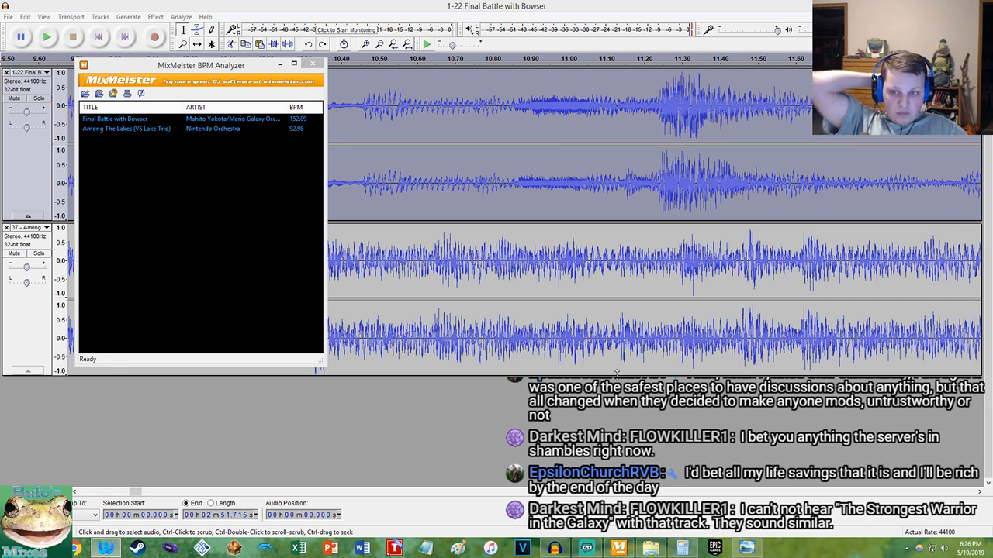
Switch to Calculator and work out the percentage increase from 94 to 152 BPM
mouse_move(650, 550)
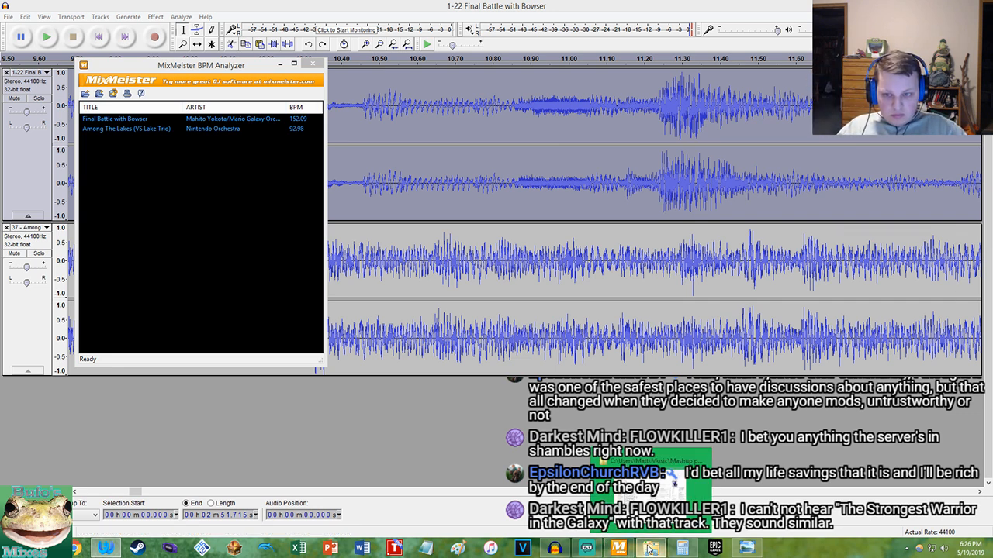
click(682, 548)
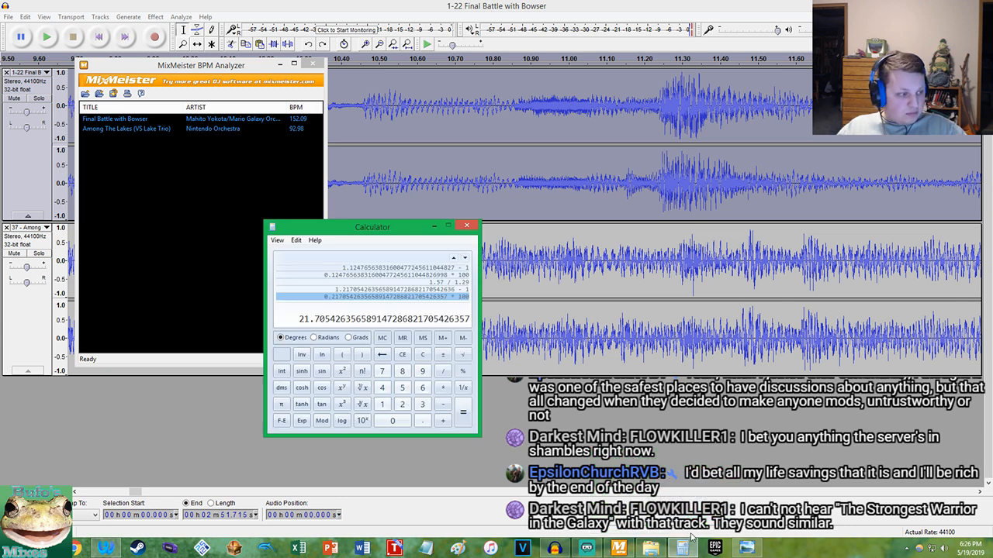
text(152)
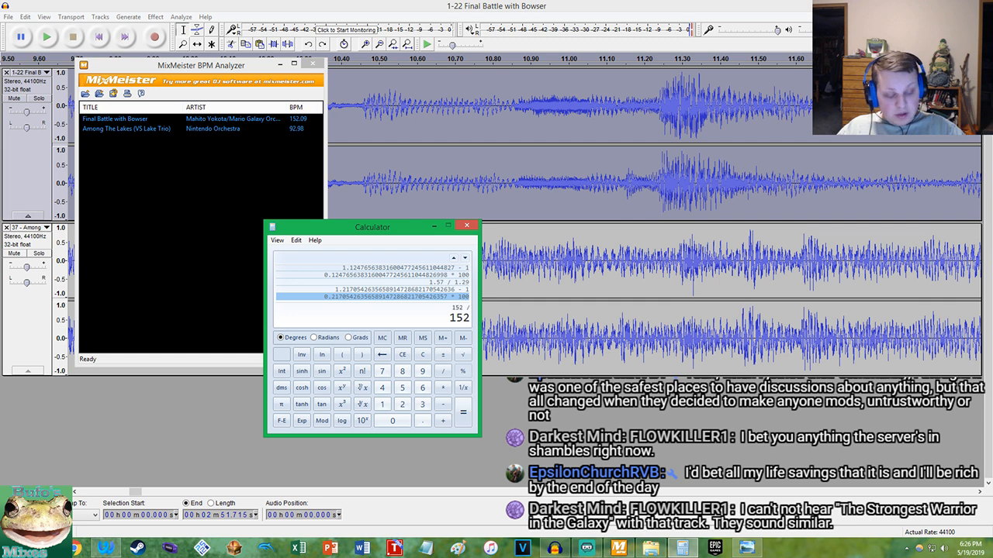
text(4)
key(Return)
text(3)
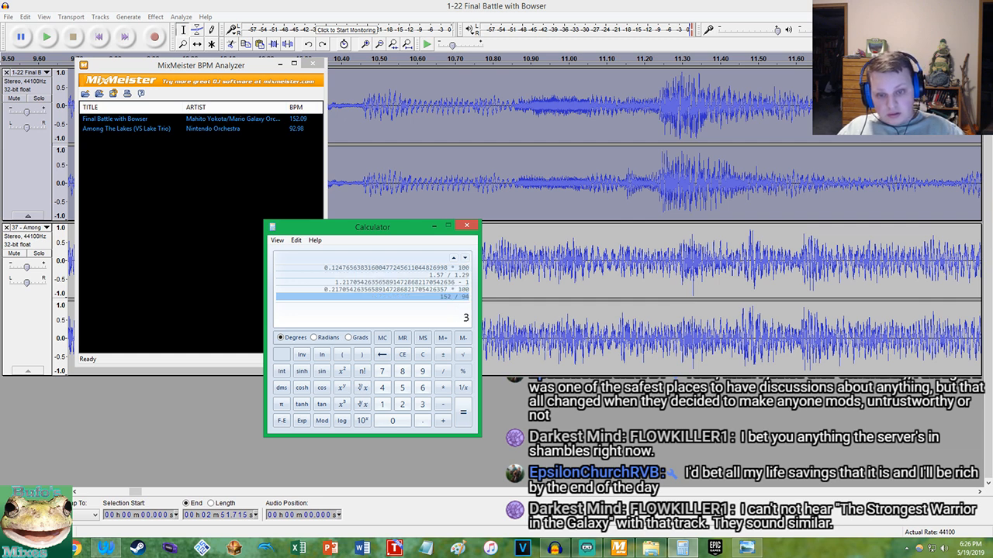
click(453, 298)
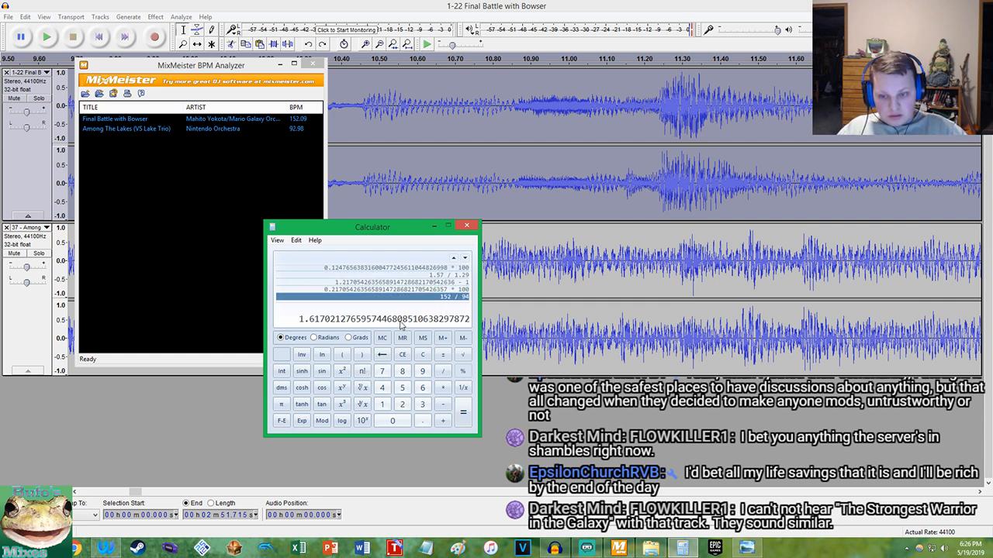
text(-1)
key(Return)
text(*1)
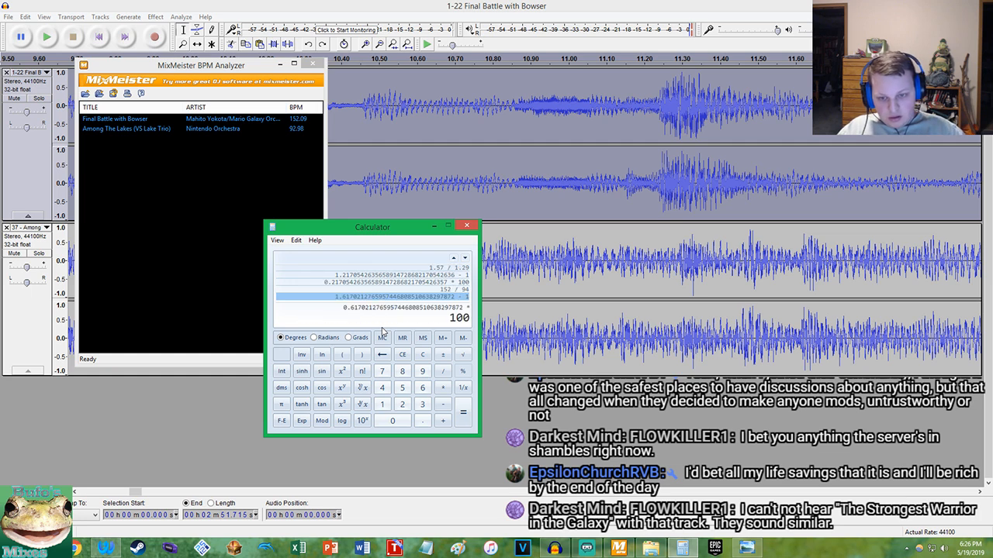
key(Return)
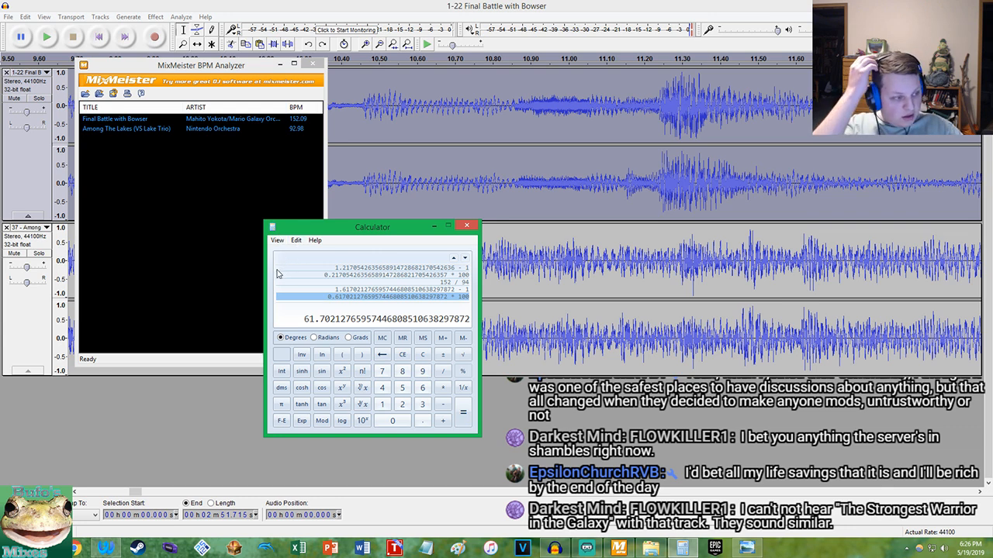
Calculate the percentage increase from 76 to 94 BPM as 94 / 76, minus 1, times 100
text(94 /)
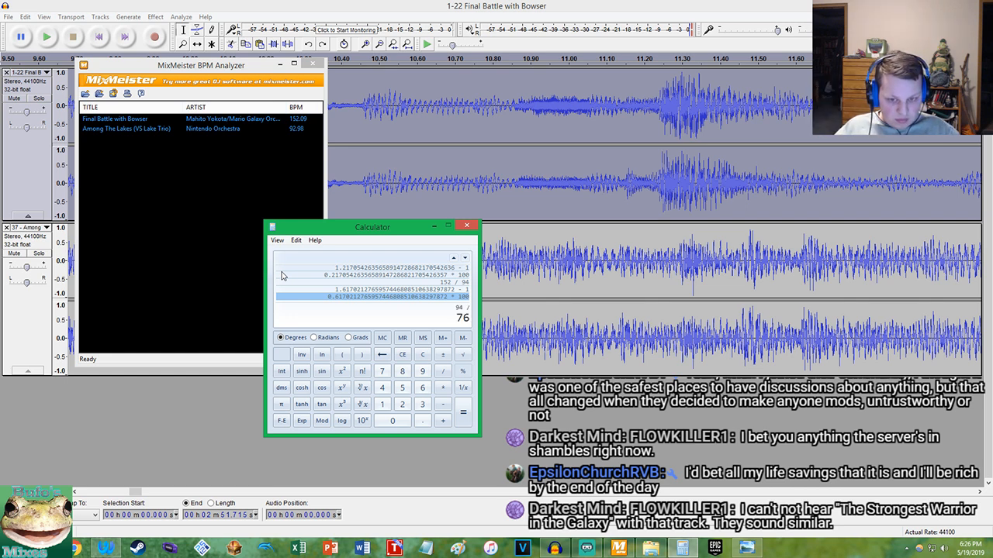
key(Return)
text(-1)
key(Return)
text(*100)
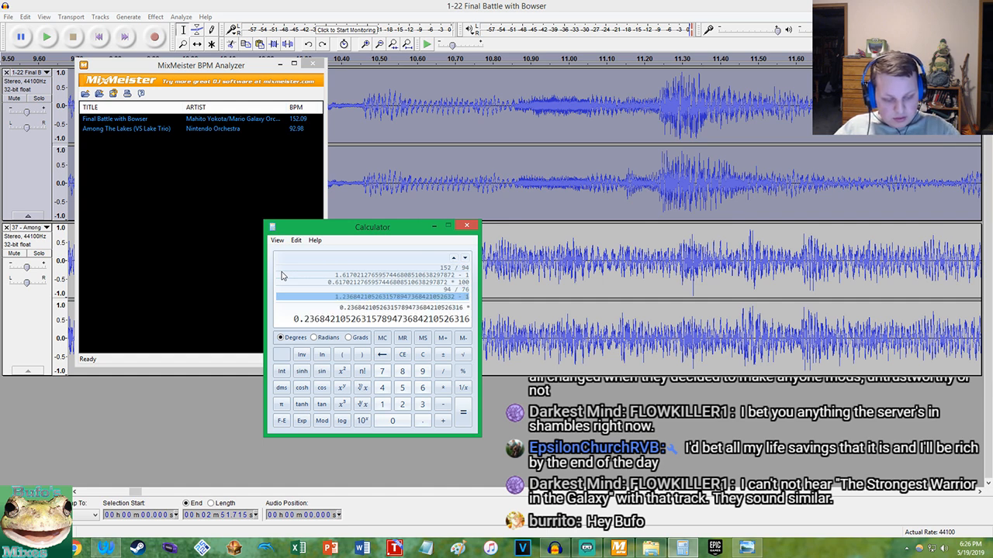
key(Return)
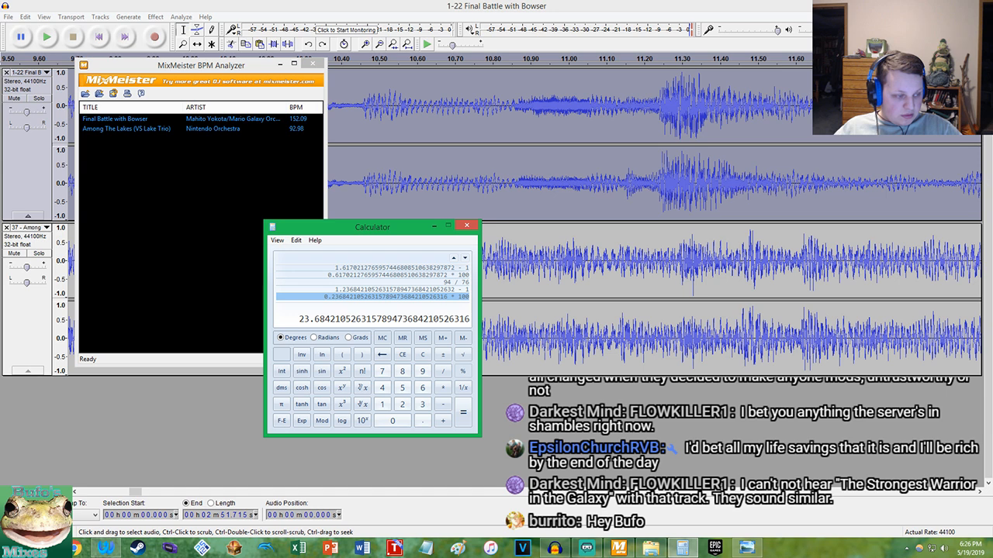
click(505, 152)
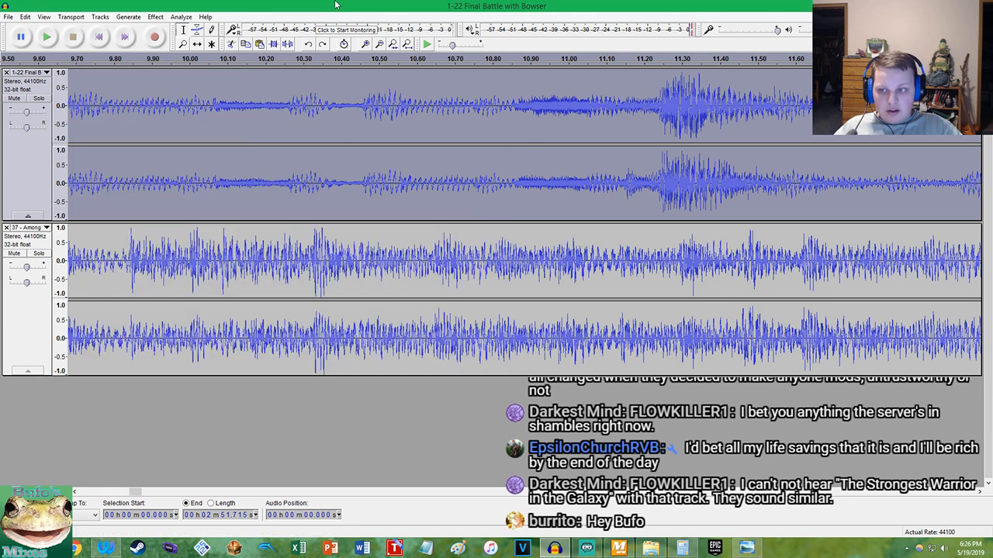
click(25, 17)
mouse_move(155, 16)
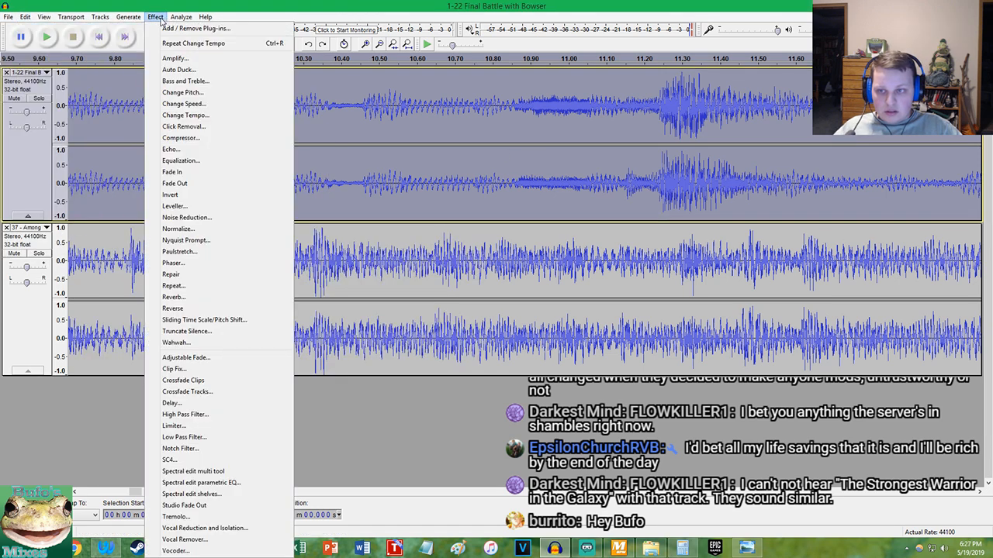
click(190, 116)
click(532, 317)
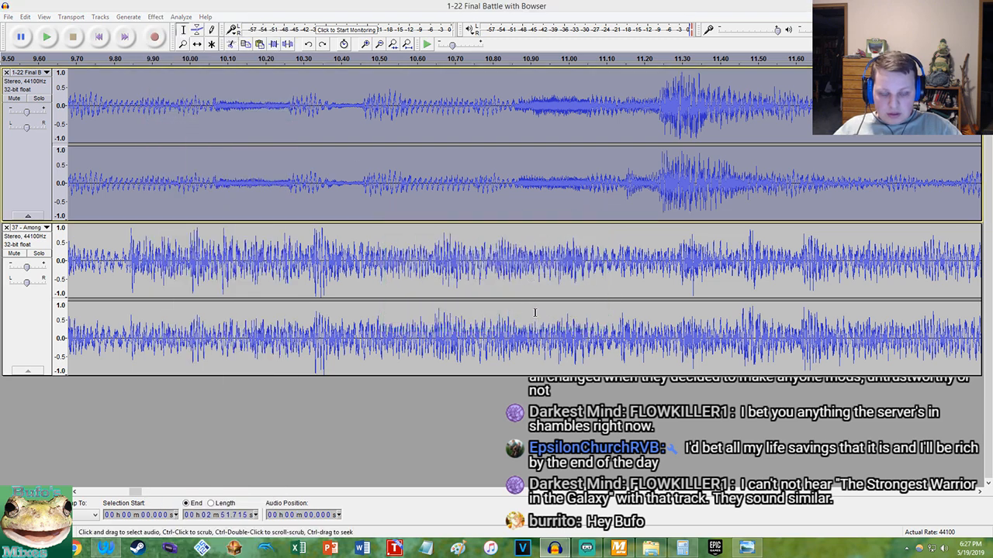
key(ctrl+z)
Copy the calculated 23.684 percent from Calculator and try it as the Change Tempo value on the whole Final Battle track in Audacity
click(683, 547)
right_click(352, 319)
click(358, 325)
click(155, 16)
click(190, 116)
key(ctrl+v)
click(530, 317)
Play the opening seconds of both tracks together twice to judge how the 23.684 percent tempo change fits
key(Home)
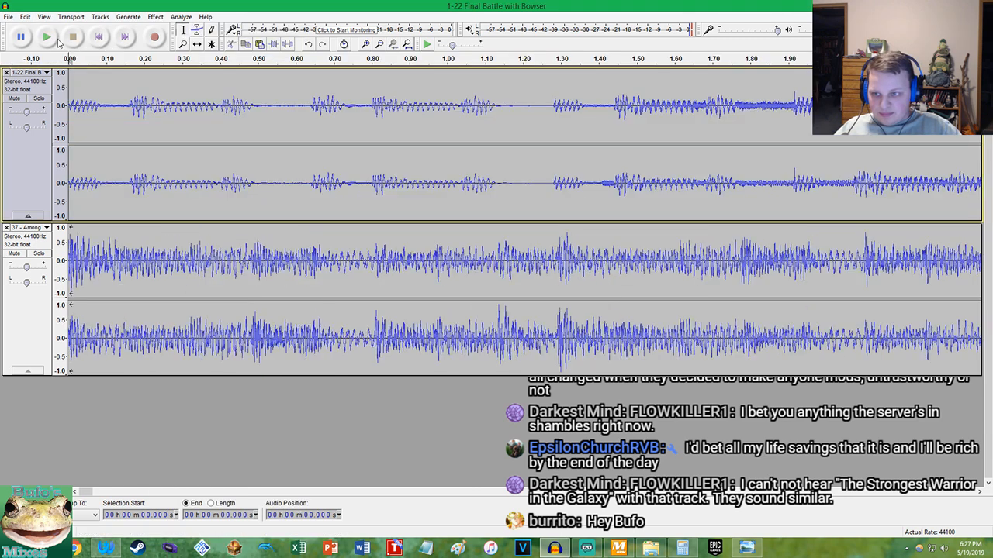
click(46, 36)
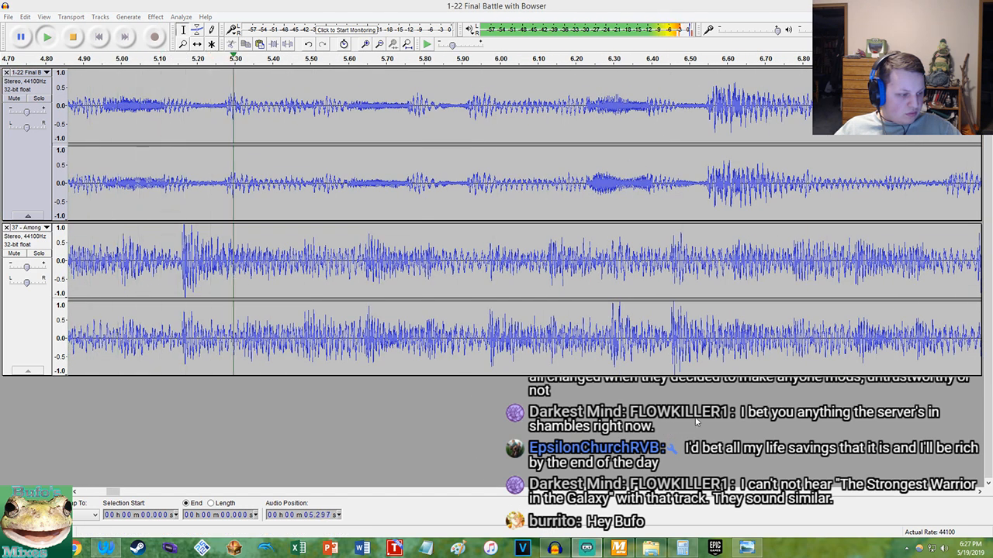
click(334, 6)
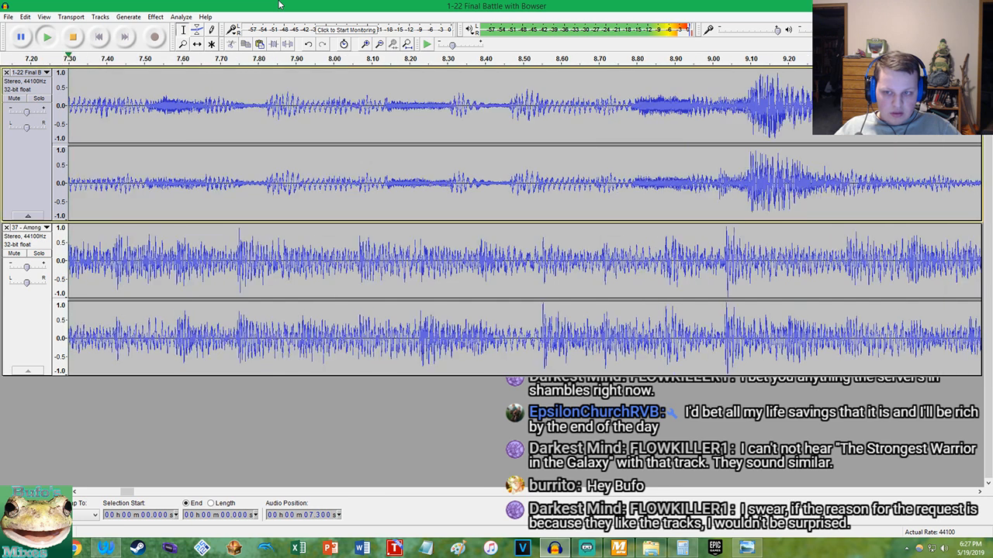
click(72, 36)
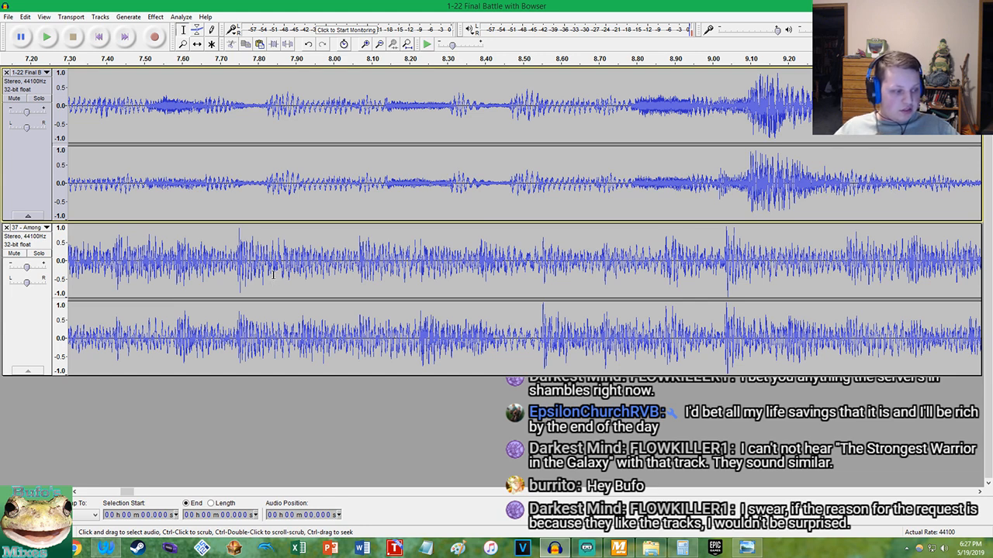
click(113, 551)
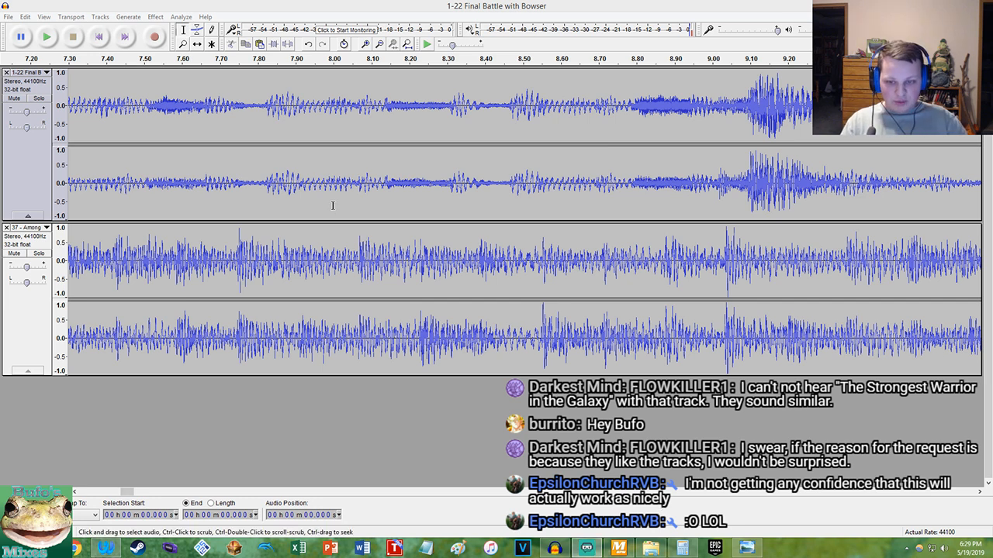
click(555, 548)
click(99, 35)
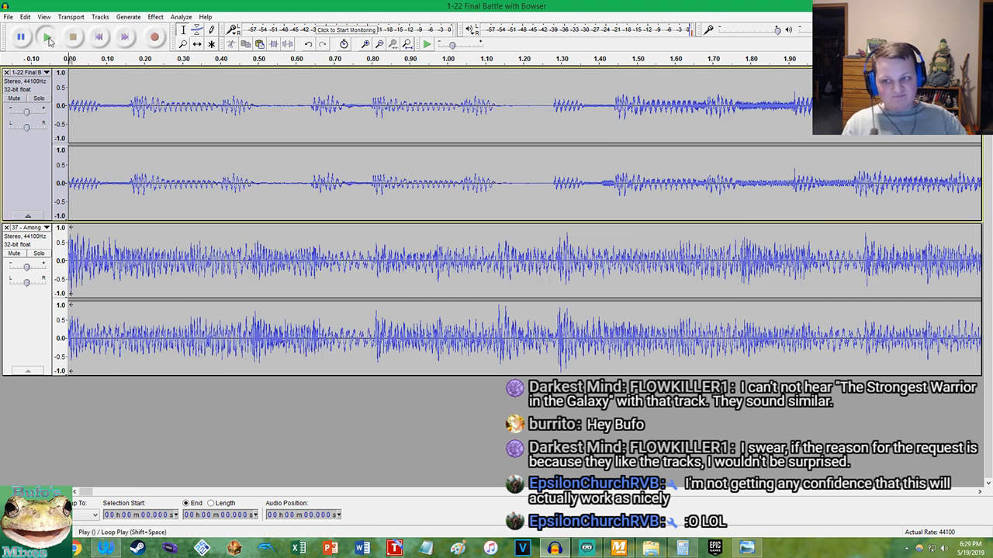
click(47, 37)
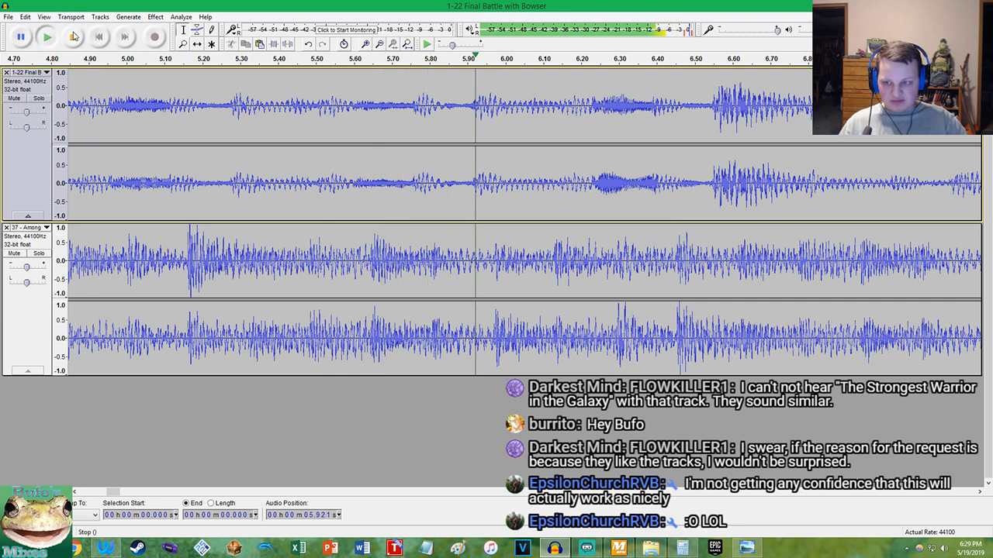
click(75, 37)
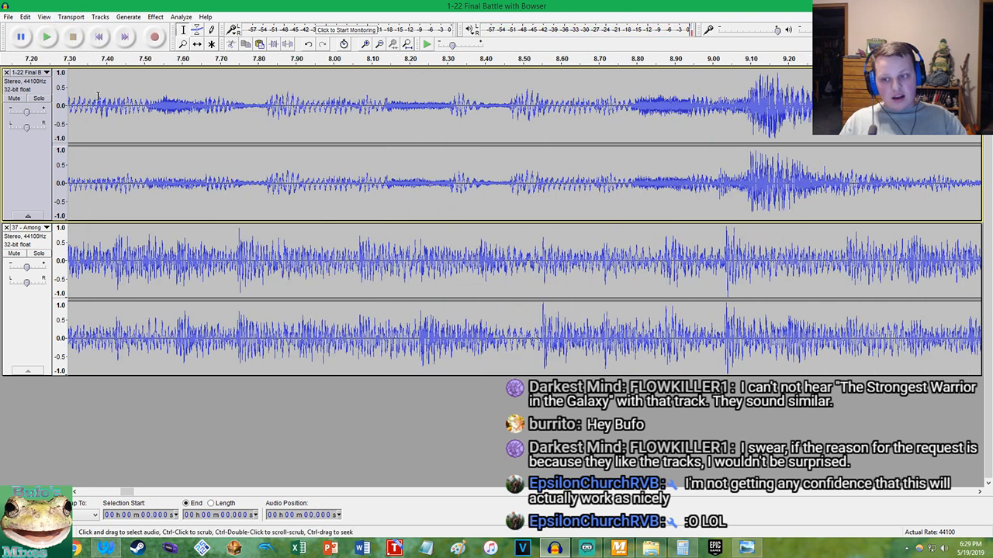
Undo the Final Battle tempo change and the paste before it, and redo the paste
click(9, 16)
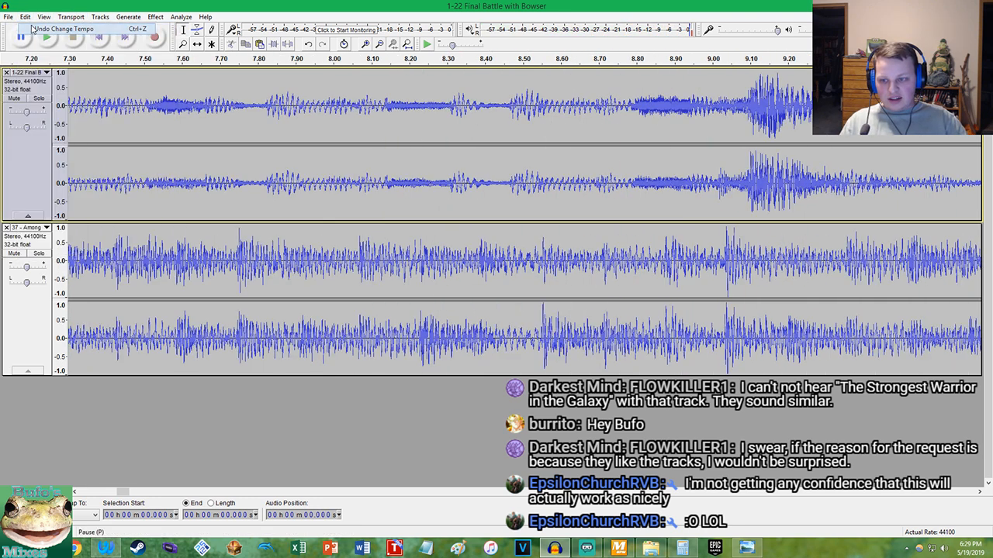
click(39, 29)
click(26, 16)
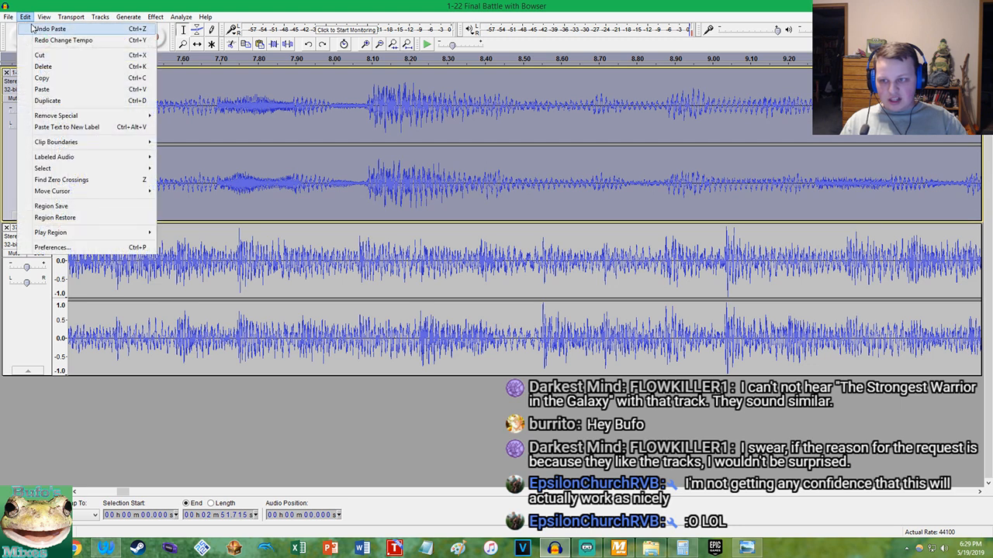
click(45, 29)
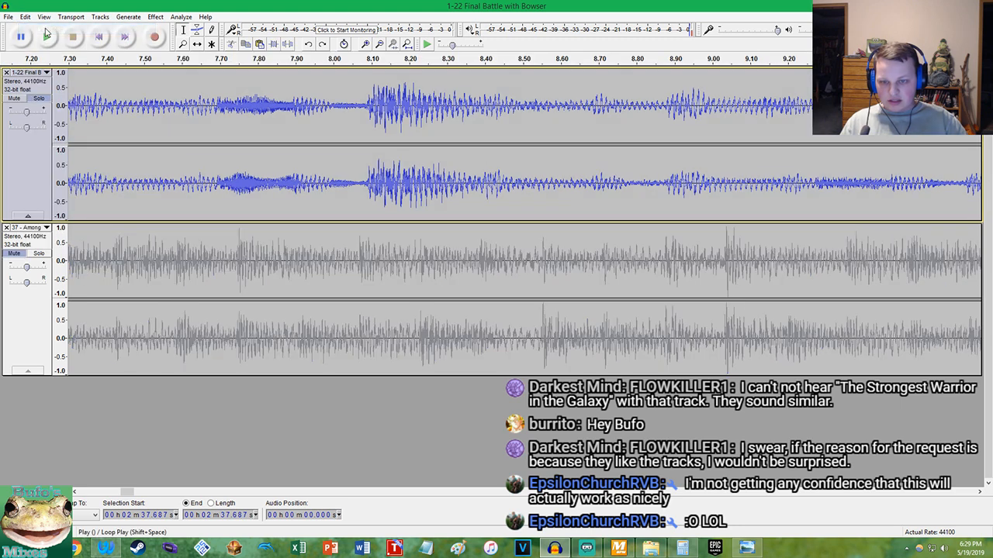
key(ctrl+y)
Cut all the audio from the Final Battle track and remove the emptied track from the project
click(155, 172)
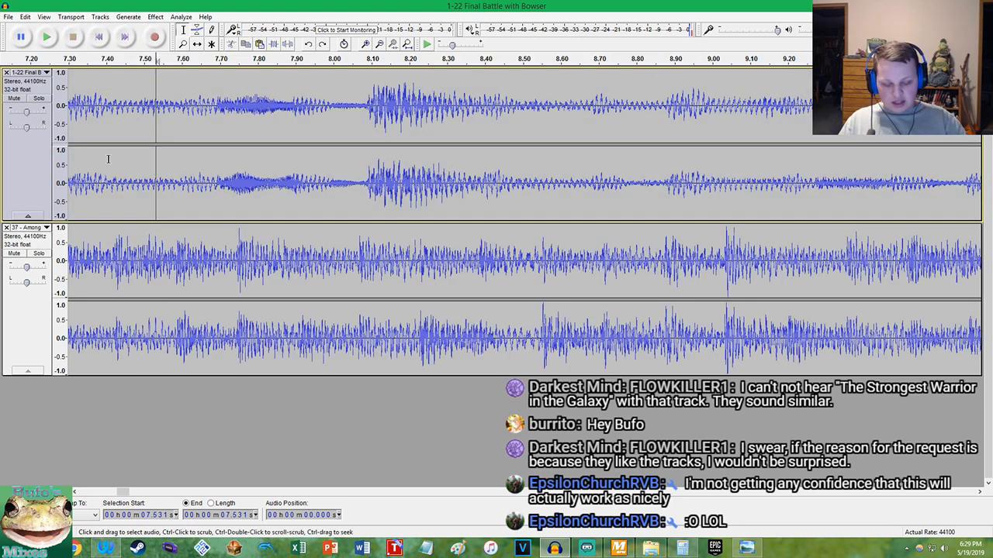
key(End)
key(shift+Home)
key(ctrl+x)
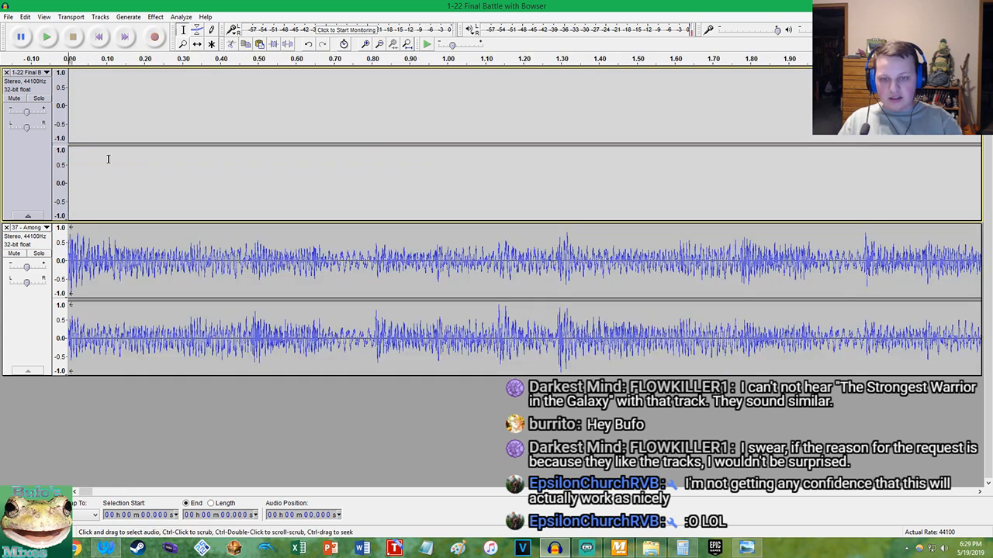
click(7, 73)
click(107, 550)
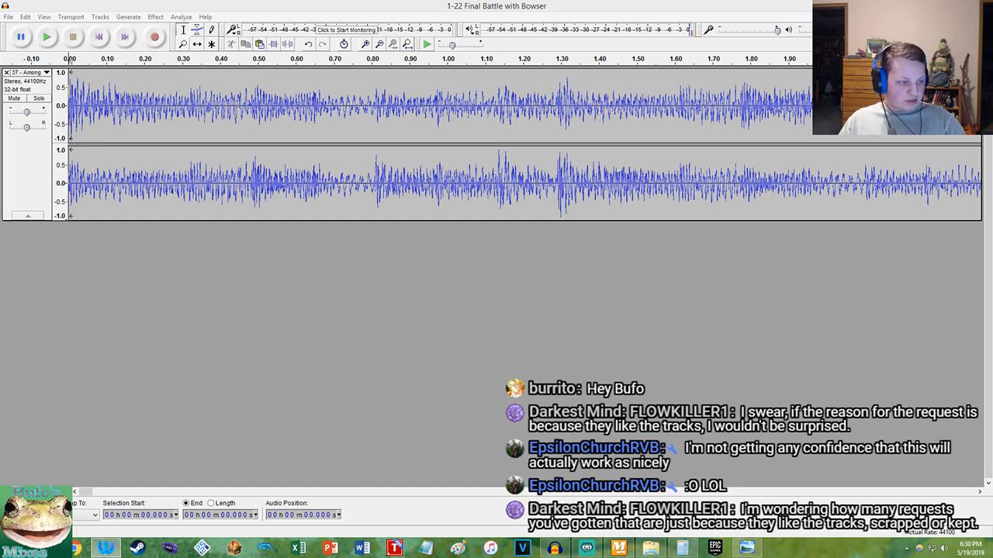
Bring up MixMeister BPM Analyzer and import the Omega Ridley Boss Theme file into Audacity as a new track
click(618, 549)
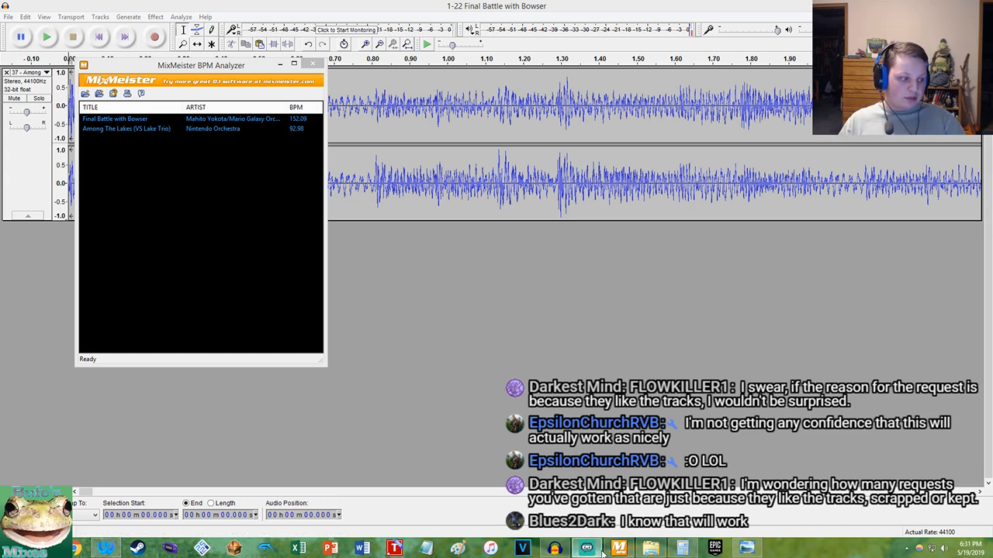
mouse_move(606, 553)
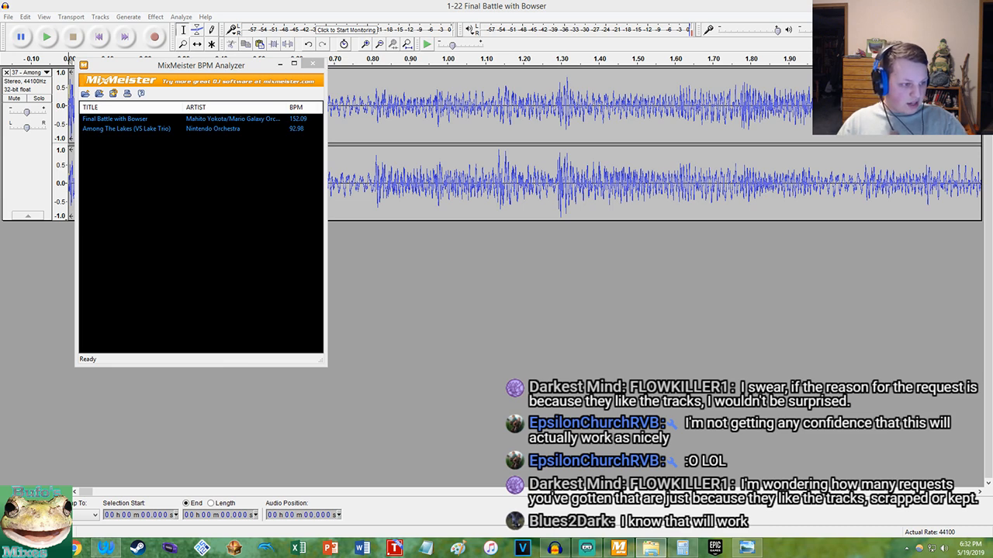
drag(992, 272, 628, 332)
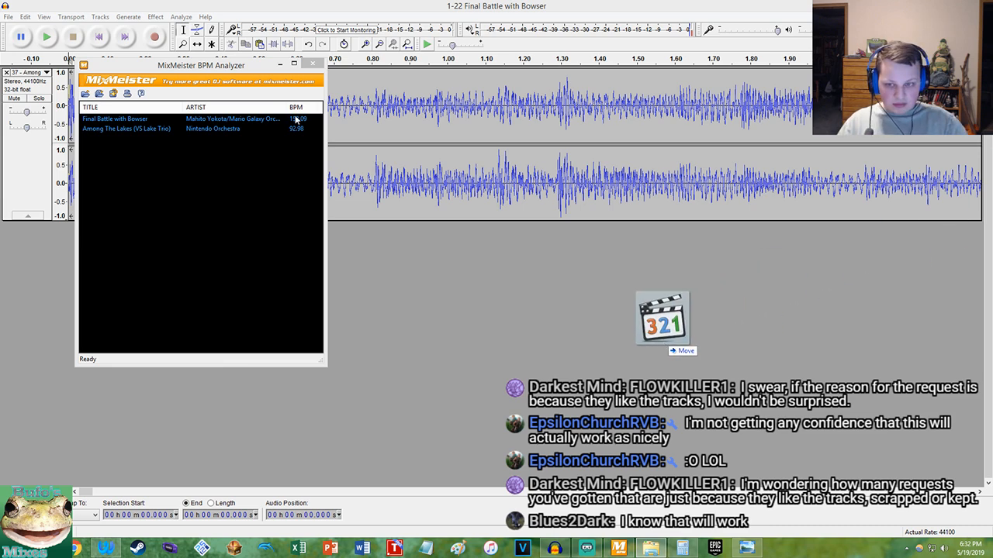
Replace Final Battle with Bowser by Omega Ridley Boss Theme in the BPM Analyzer list to get its BPM
click(227, 147)
drag(187, 143, 123, 121)
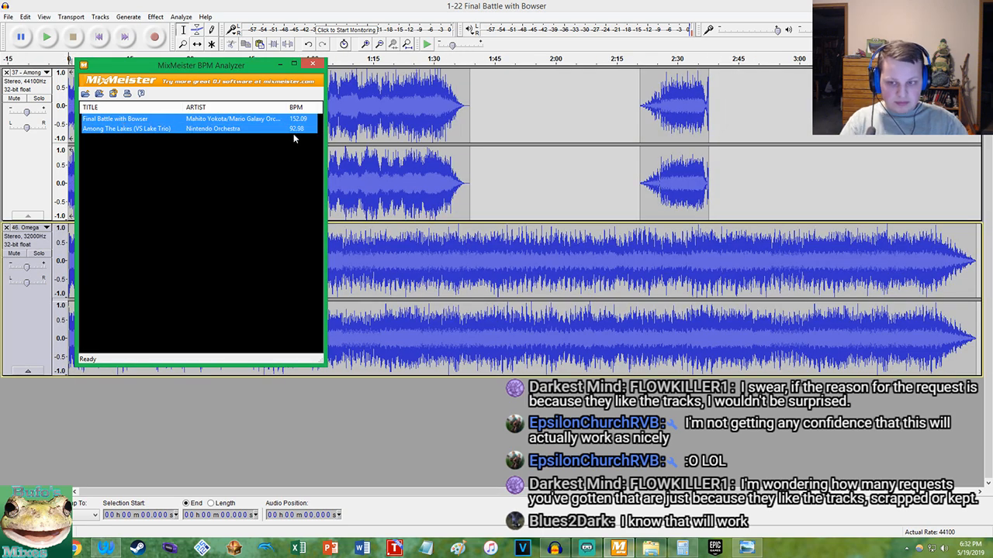
click(252, 118)
key(Delete)
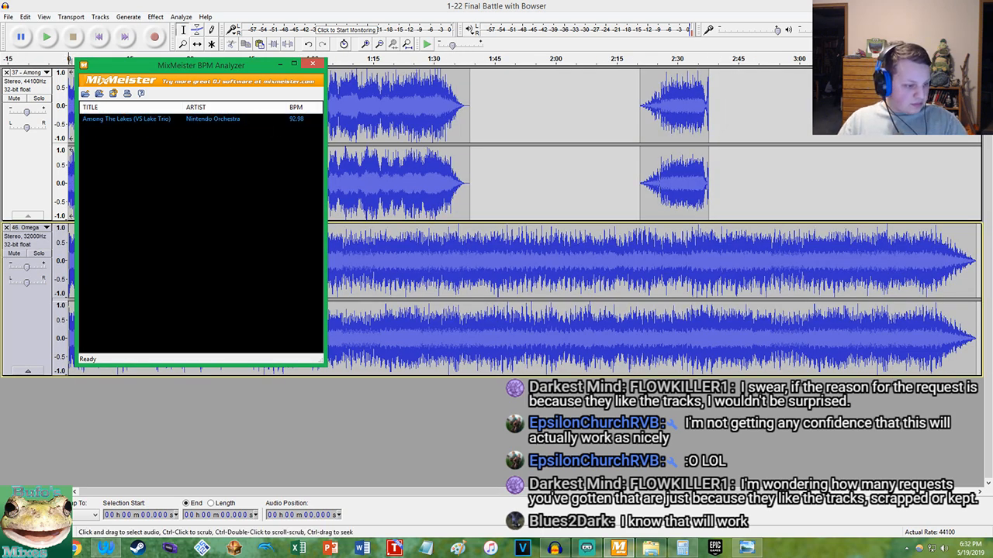
drag(481, 289, 210, 237)
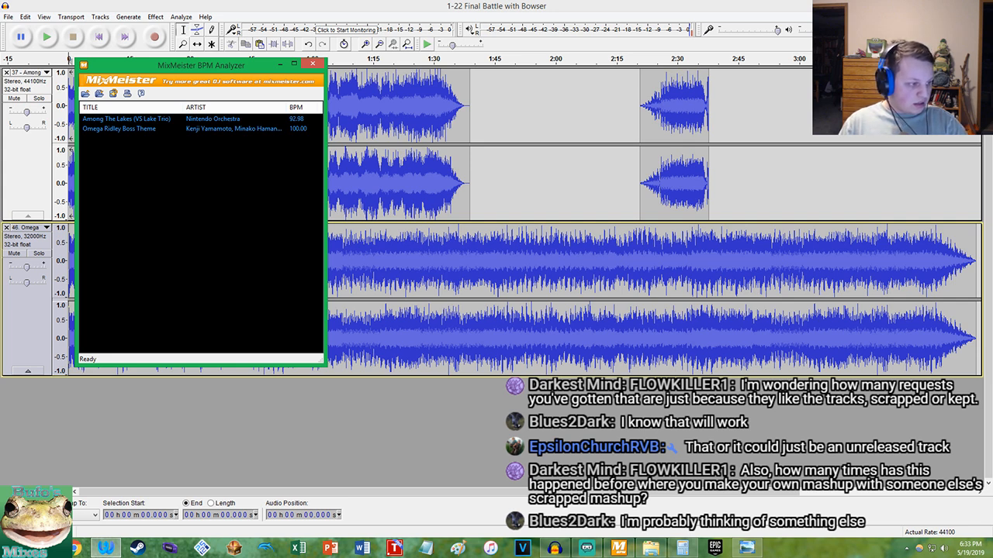
Switch back to Audacity and move the Omega Ridley track above the Among The Lakes track
click(180, 4)
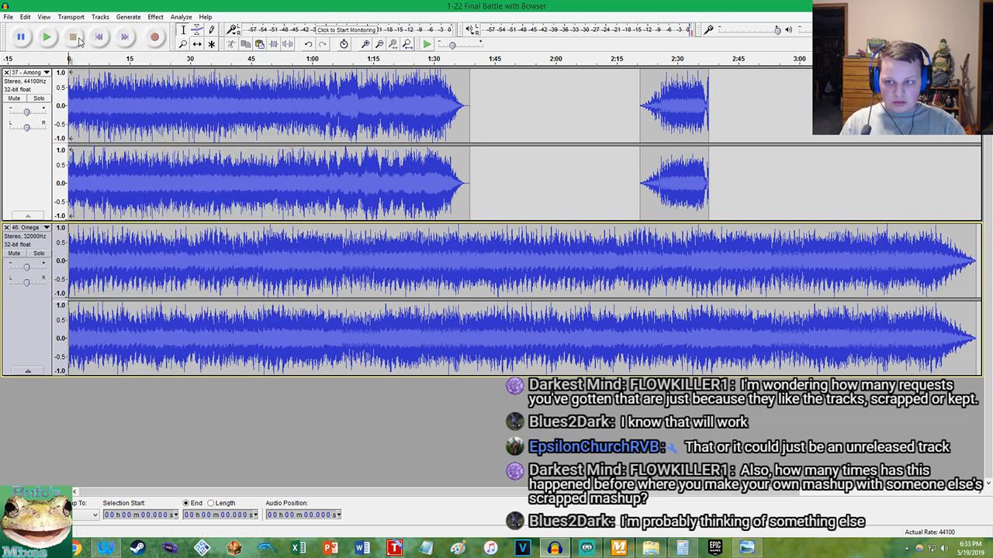
drag(51, 303, 54, 155)
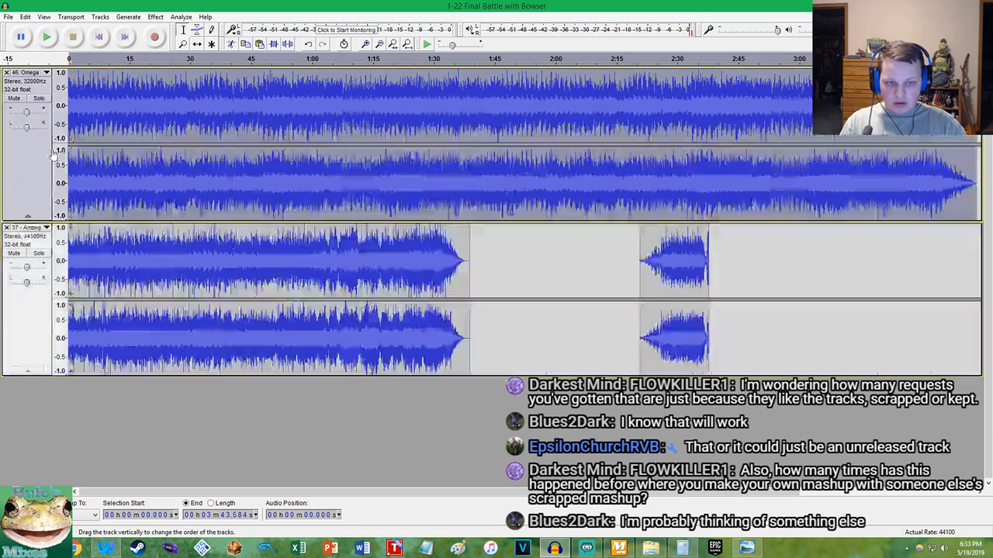
Mute the Among The Lakes track and play the Omega Ridley track alone from its start
click(14, 253)
scroll(96, 183, up, 5)
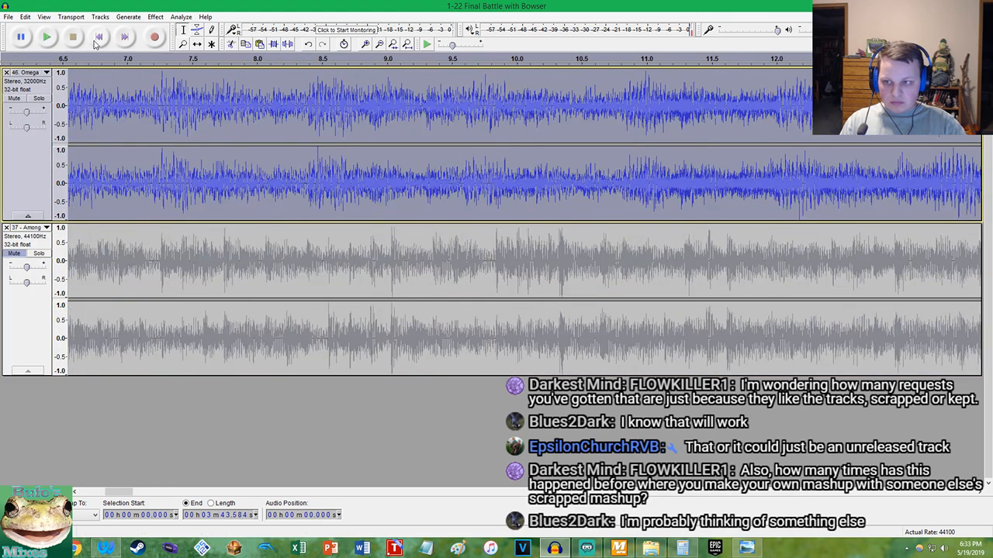
click(95, 42)
scroll(94, 94, up, 4)
click(96, 42)
scroll(94, 93, up, 3)
scroll(155, 124, down, 4)
key(space)
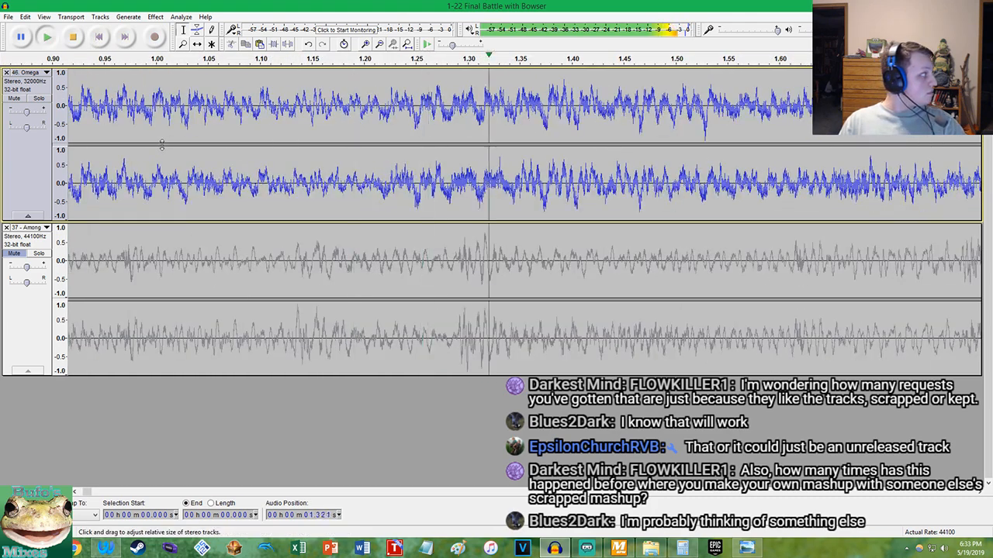
scroll(161, 145, down, 4)
key(space)
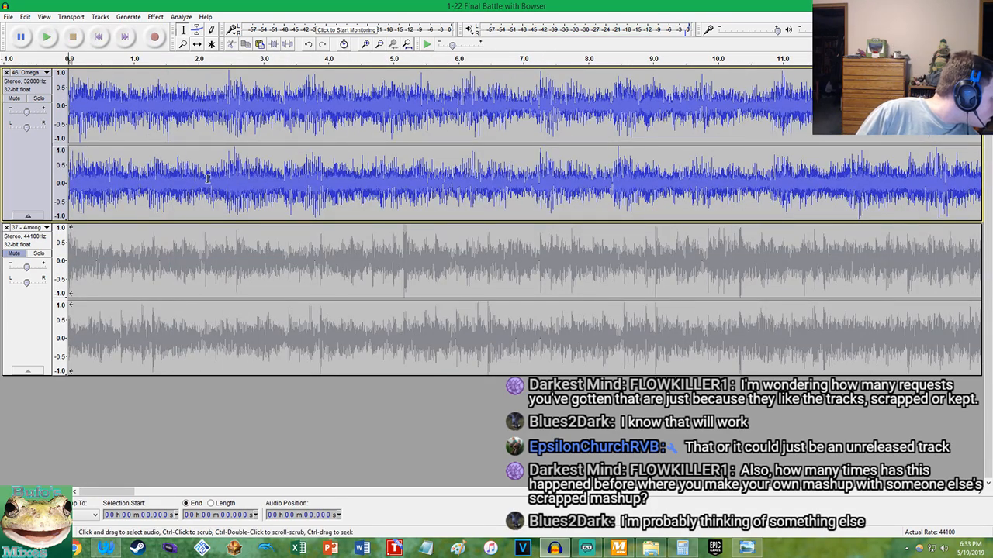
Replay the opening of the Omega Ridley track from the start to hear where its first measure ends
key(super+c)
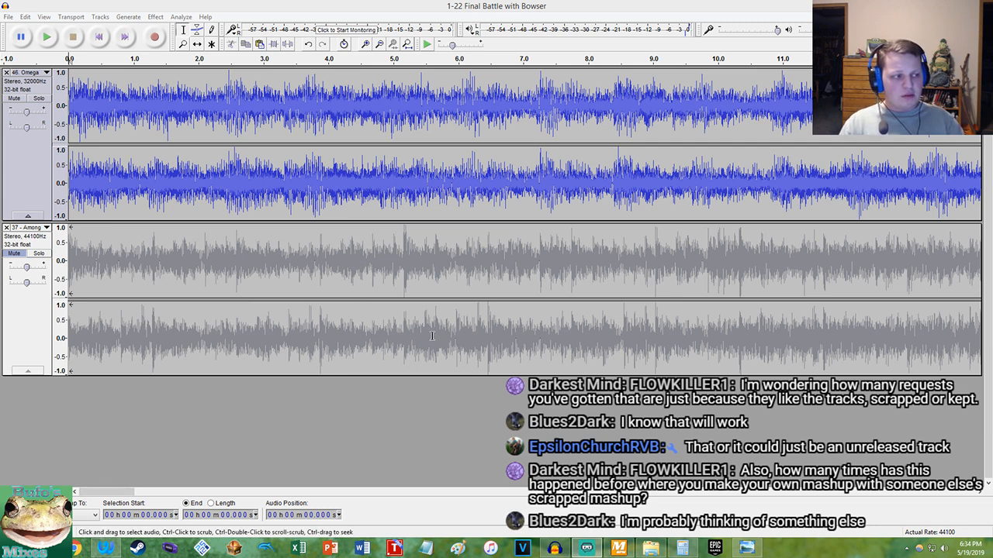
click(422, 5)
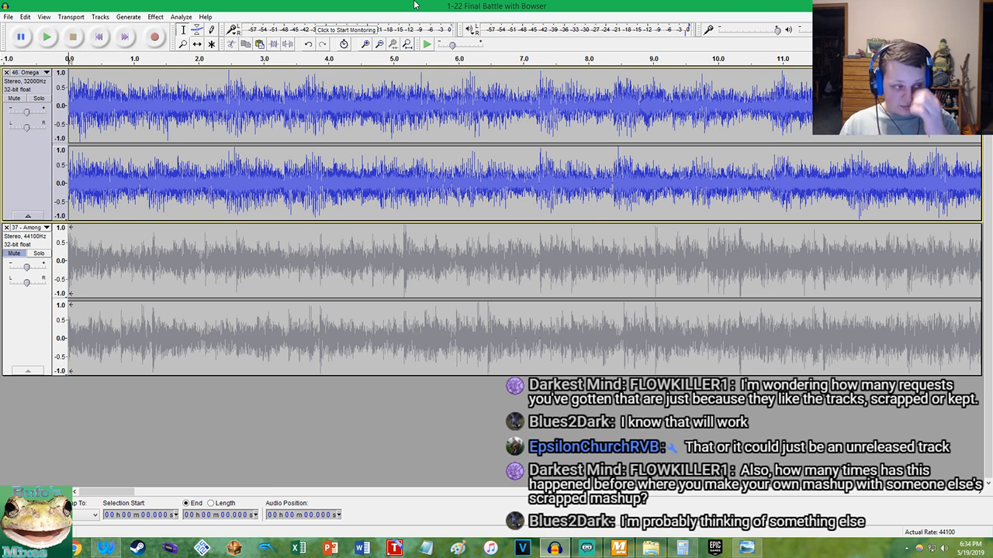
click(99, 36)
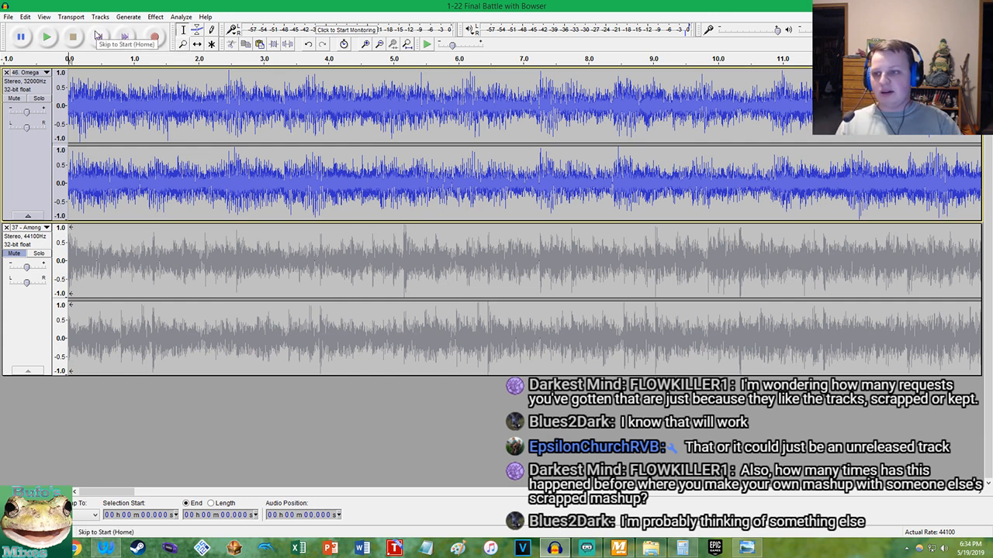
key(space)
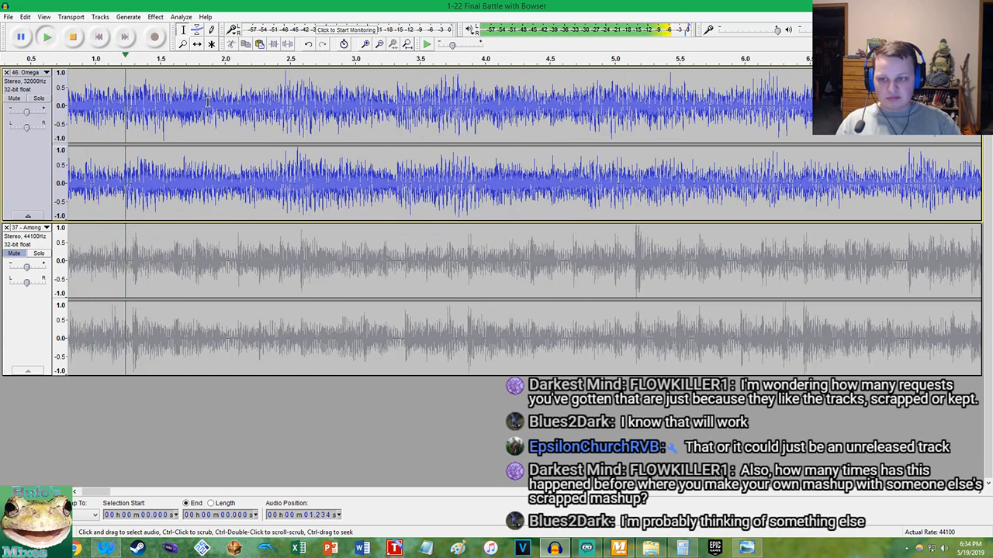
scroll(247, 107, up, 1)
key(space)
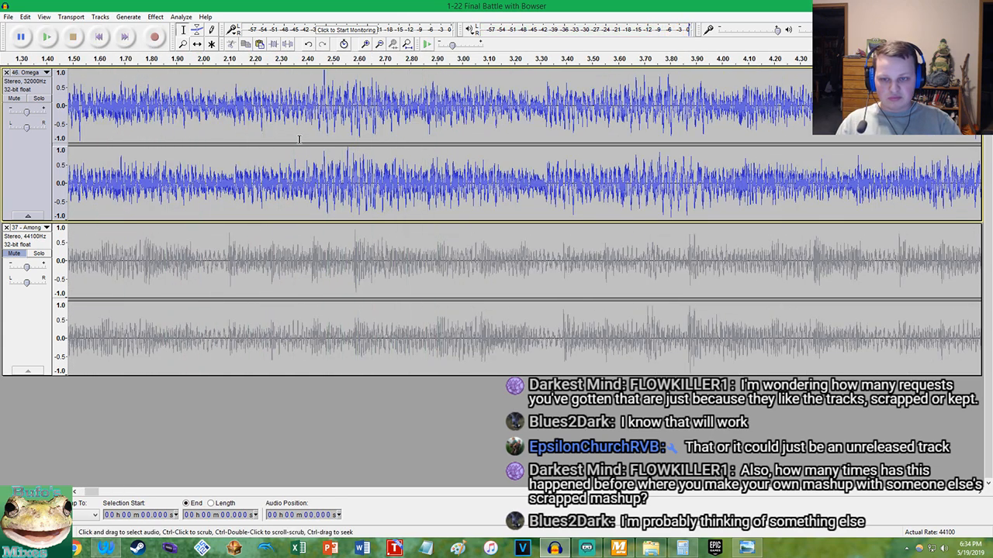
Locate Omega Ridley's measure boundary at about 2.4155 s and enter 2.41 in Calculator
scroll(295, 190, up, 6)
scroll(287, 196, up, 7)
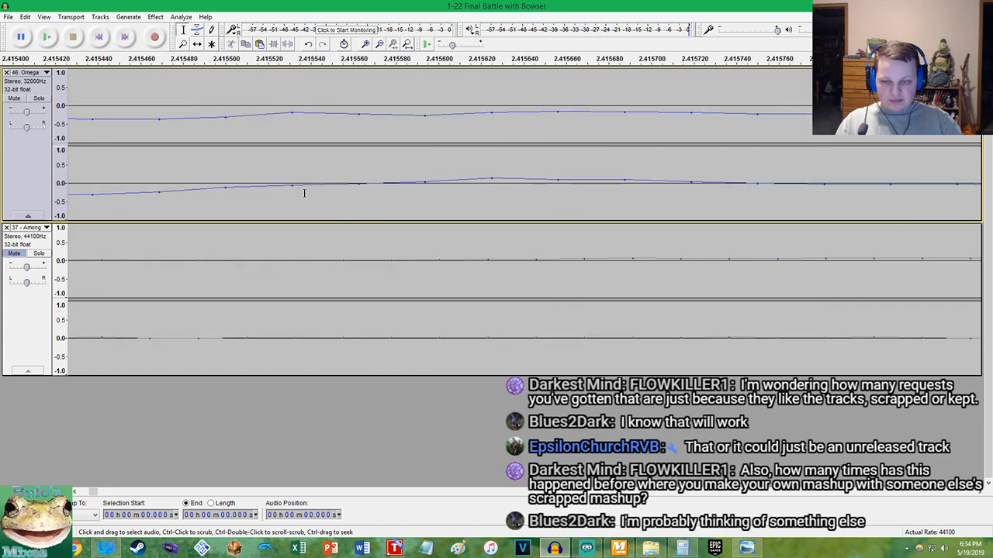
click(682, 547)
text(2.41)
click(219, 5)
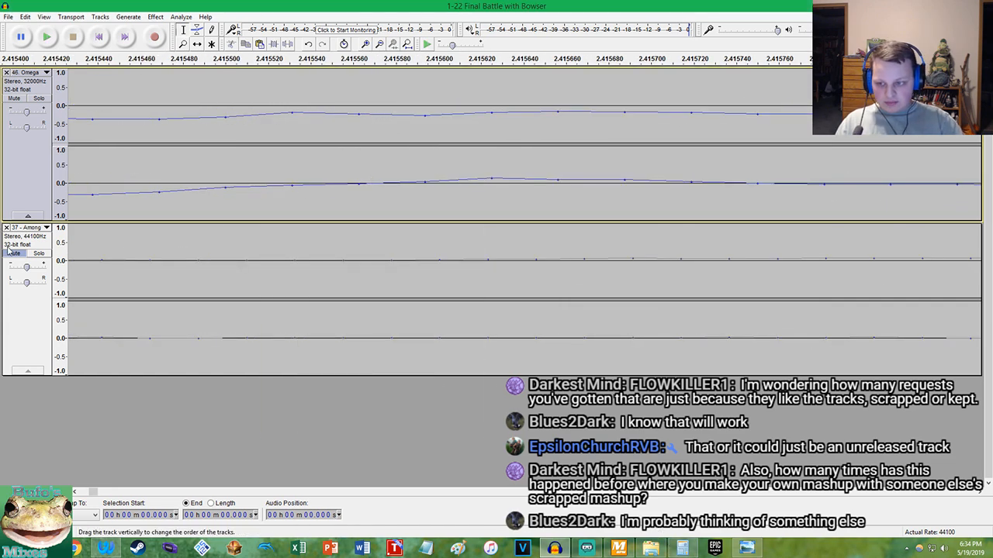
Mute Omega Ridley, unmute Among The Lakes, and play the opening of Among The Lakes from the start
click(9, 247)
key(Home)
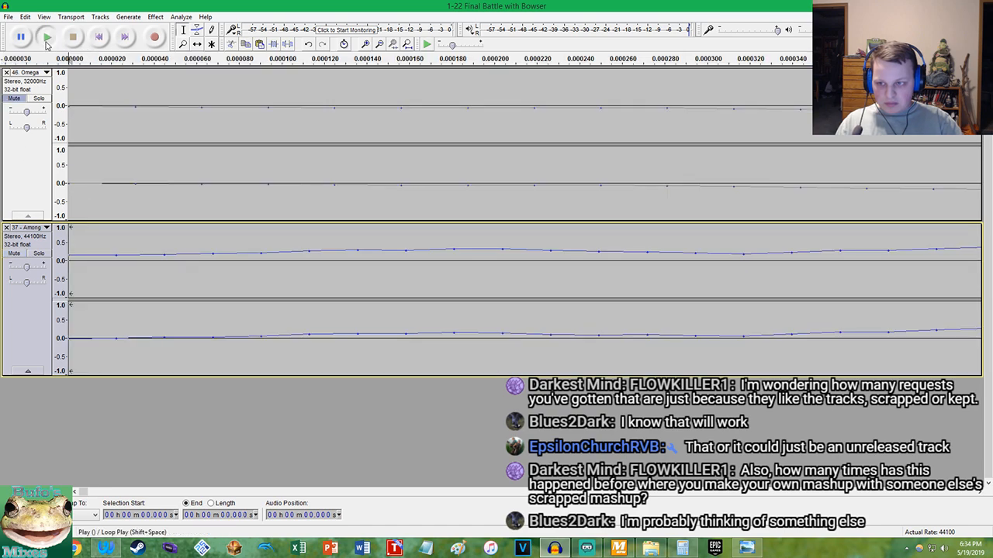
click(47, 37)
scroll(164, 223, down, 15)
scroll(230, 220, up, 2)
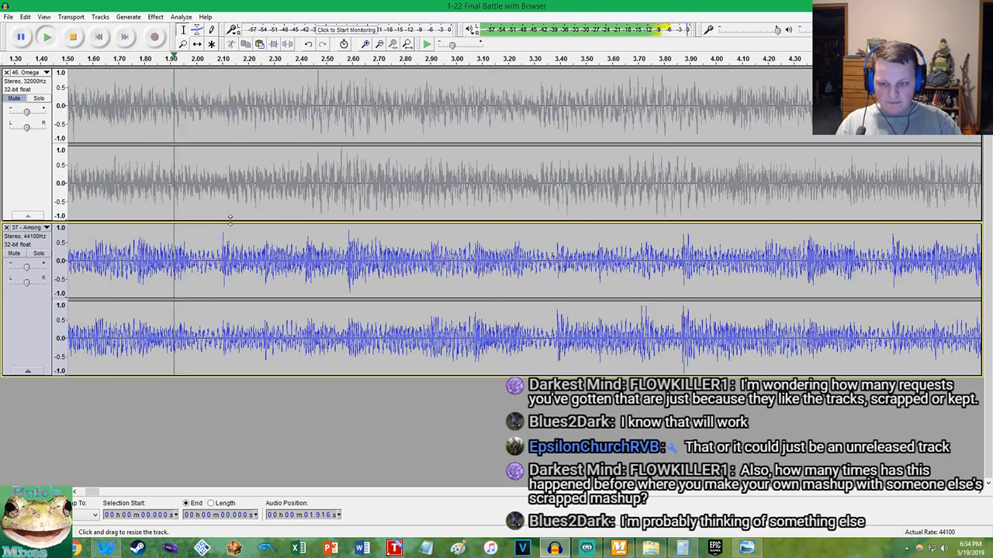
key(space)
Place the cursor on the strong Among The Lakes beat near 2.585 s and examine its exact onset
scroll(344, 287, up, 2)
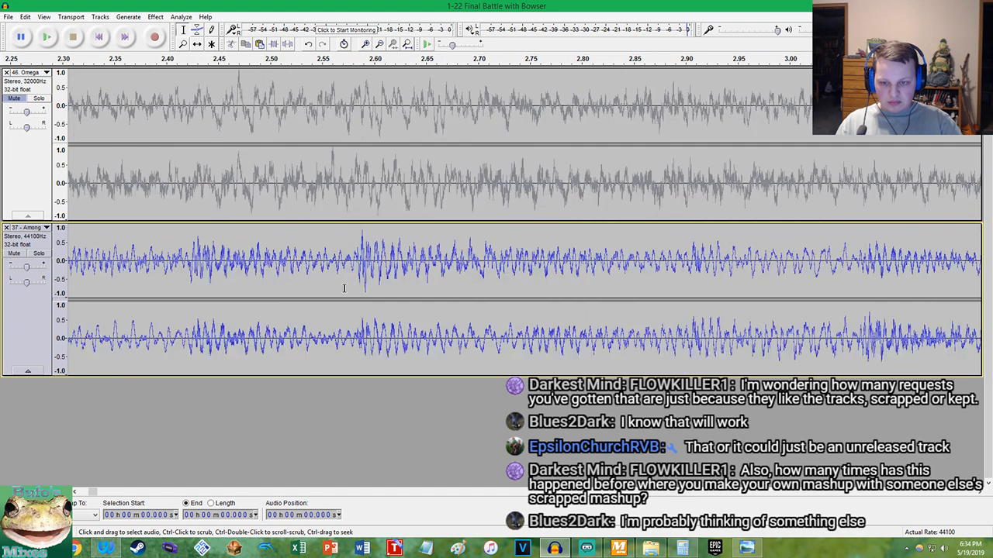
click(359, 285)
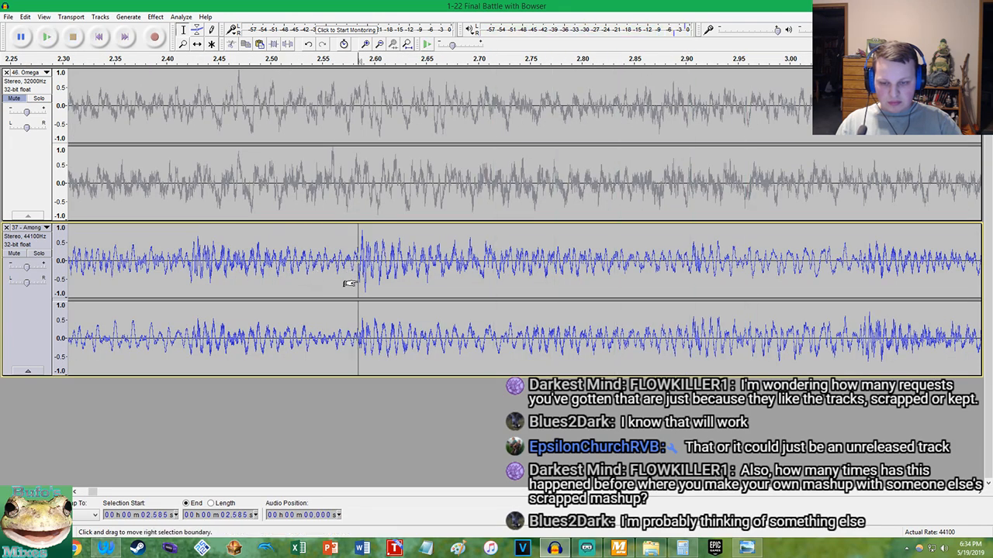
scroll(361, 291, up, 3)
scroll(361, 291, up, 8)
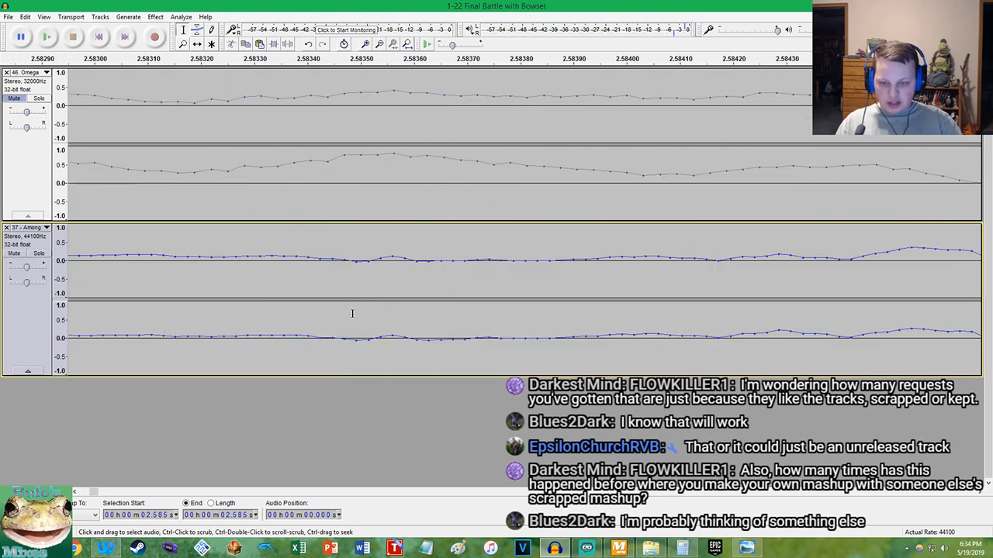
Switch to Calculator and set up the division of the two measure lengths, 2.58 / 2.41
key(alt+Tab)
right_click(460, 324)
click(465, 326)
click(399, 354)
text(2.54)
key(ctrl+v)
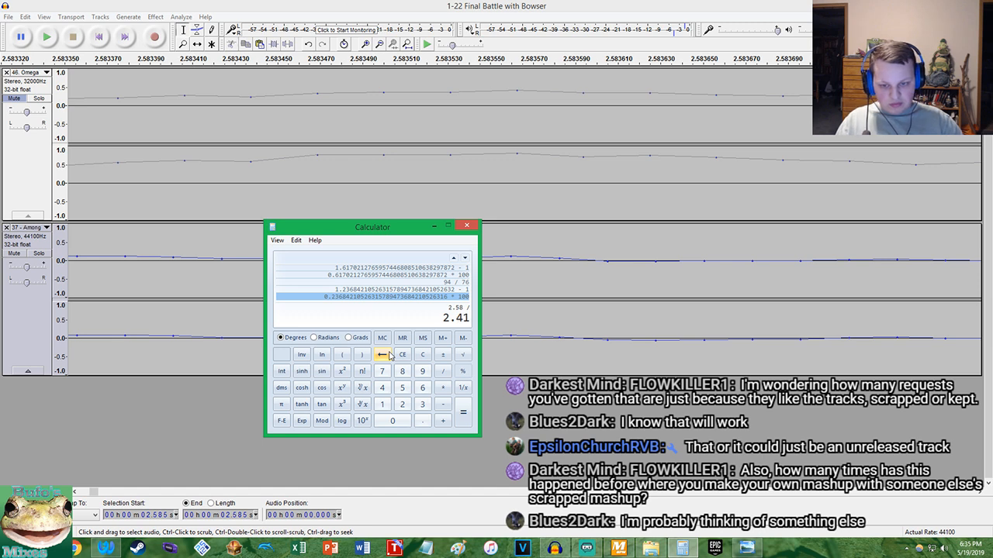
Convert the ratio to a percentage difference by subtracting 1 and multiplying by 100
key(Return)
key(minus)
text(1)
key(Return)
key(asterisk)
text(100)
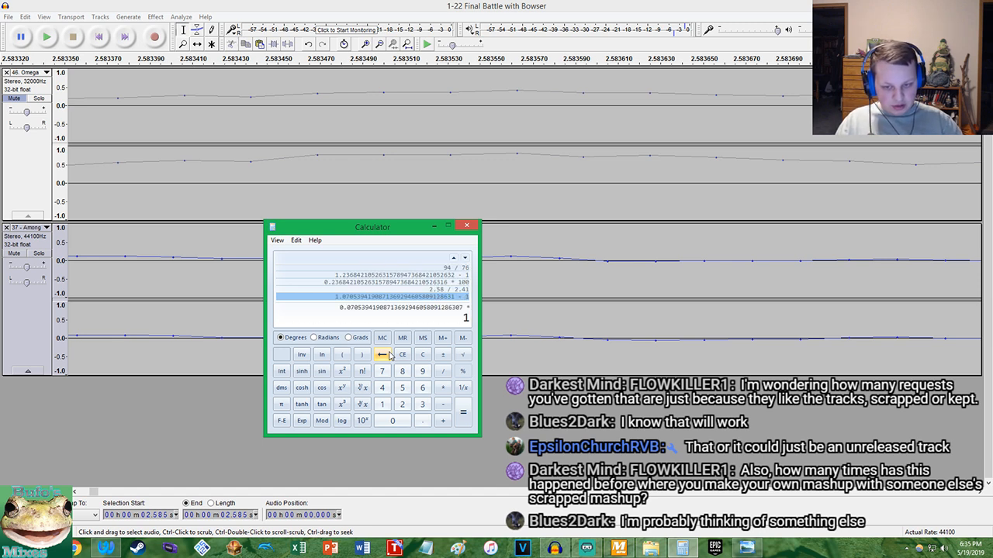
key(Return)
click(335, 322)
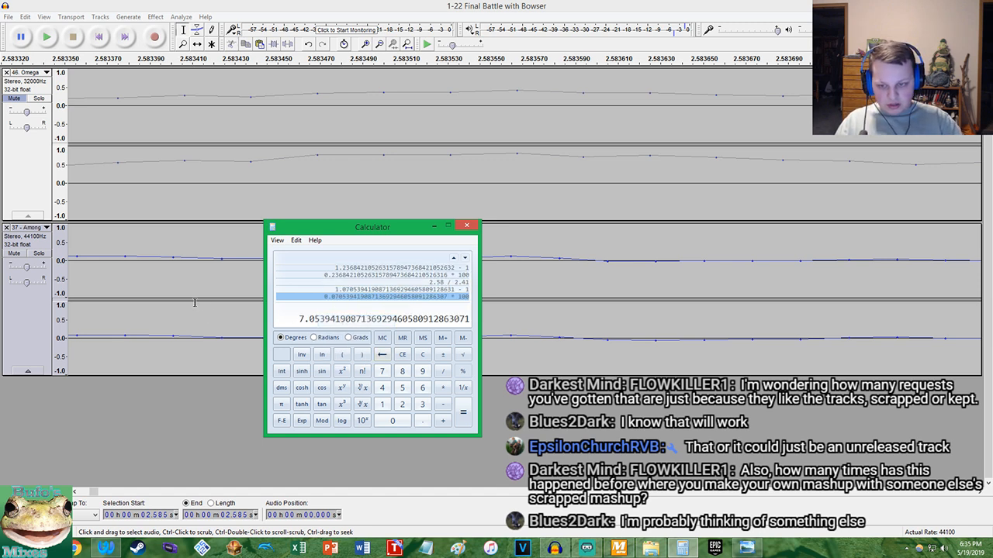
Select the whole Among The Lakes track in Audacity and apply Change Tempo with a 7.053 percent change
click(176, 285)
double_click(149, 235)
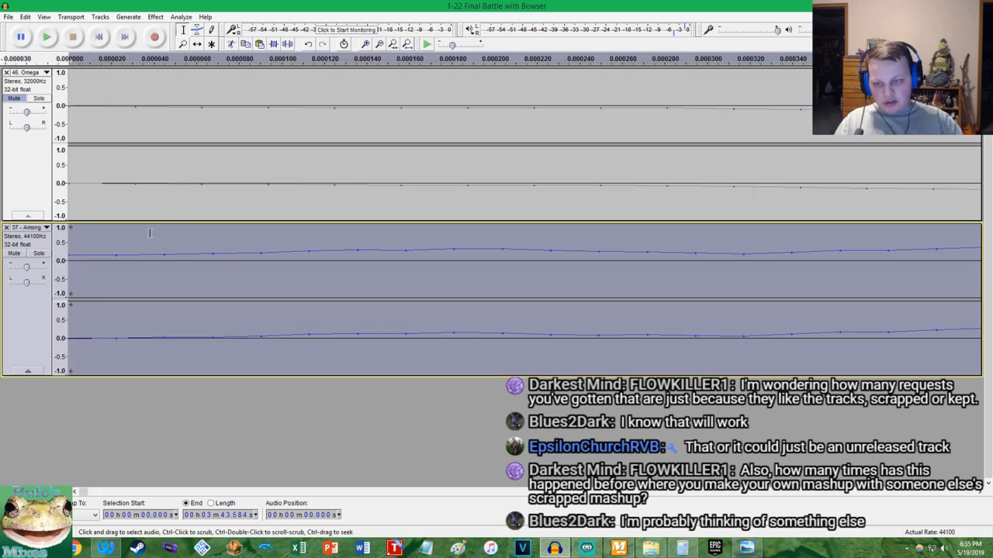
click(155, 16)
click(208, 116)
click(526, 316)
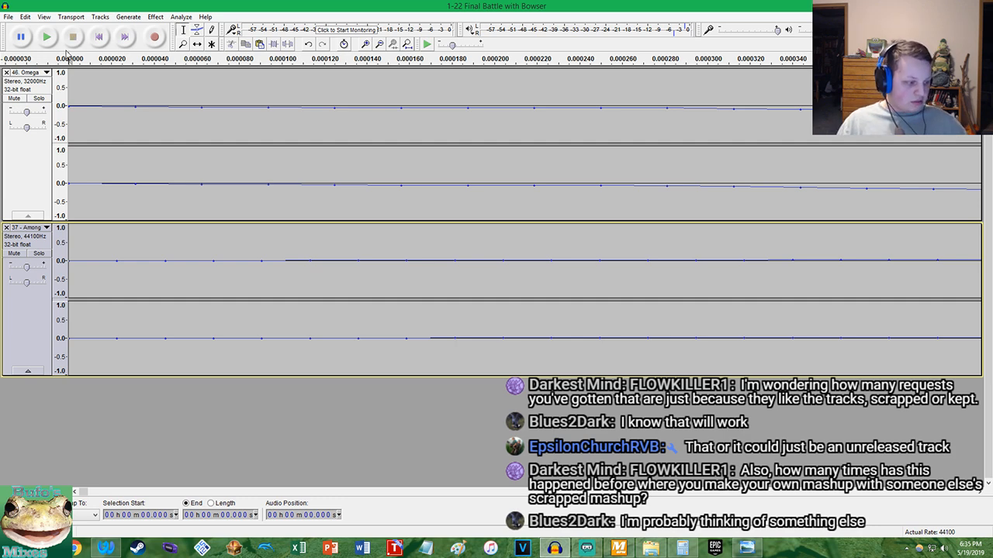
Play the Omega Ridley and Among The Lakes tracks together from the start to check how well they stay in sync
click(47, 36)
scroll(100, 90, down, 14)
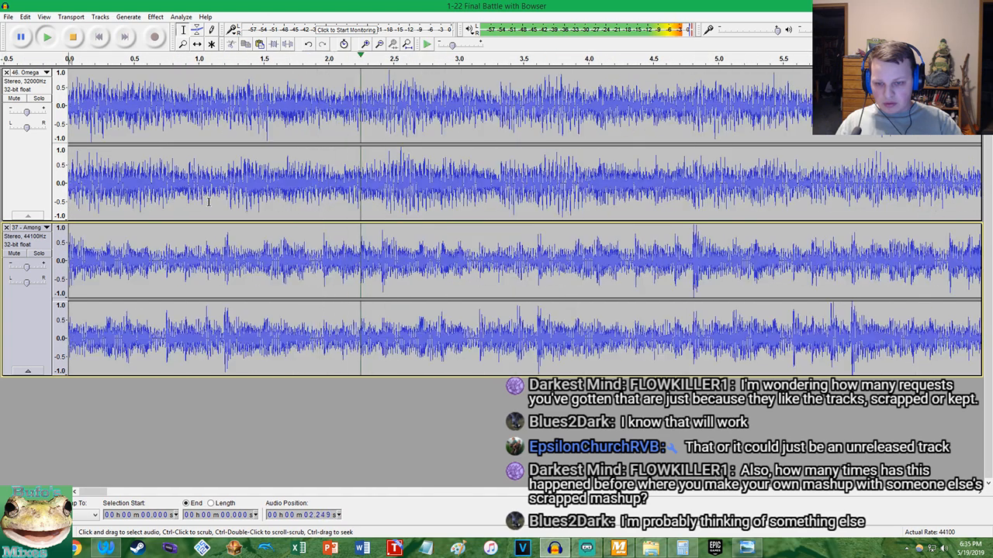
scroll(577, 216, up, 2)
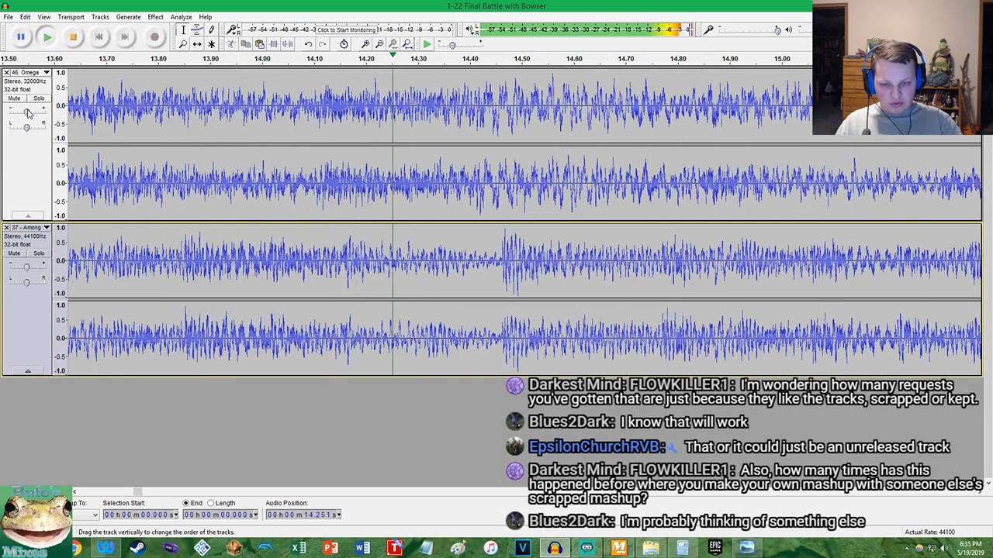
key(space)
scroll(507, 199, up, 2)
Undo the tempo change on Among The Lakes and try Change Tempo again with a slightly adjusted percentage
key(ctrl+z)
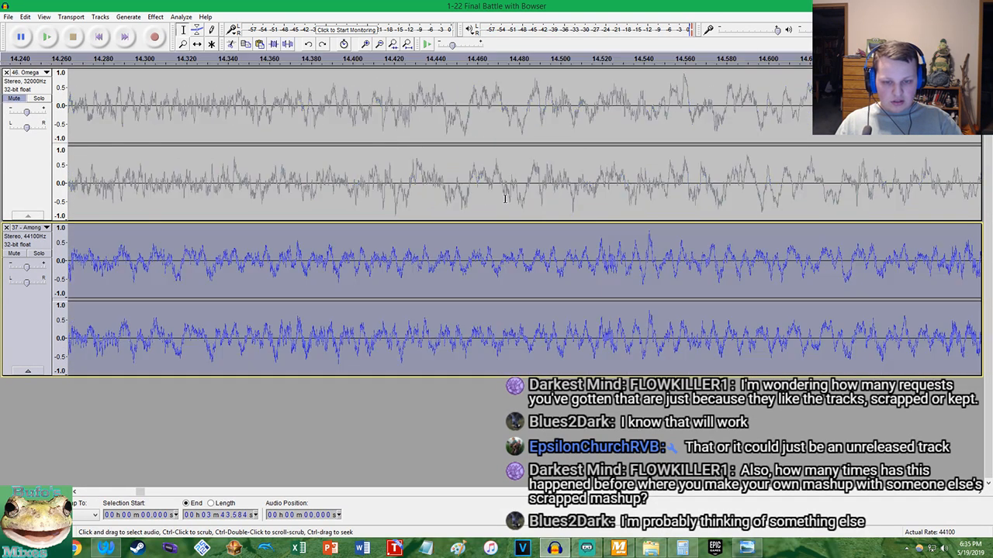
click(155, 17)
click(194, 115)
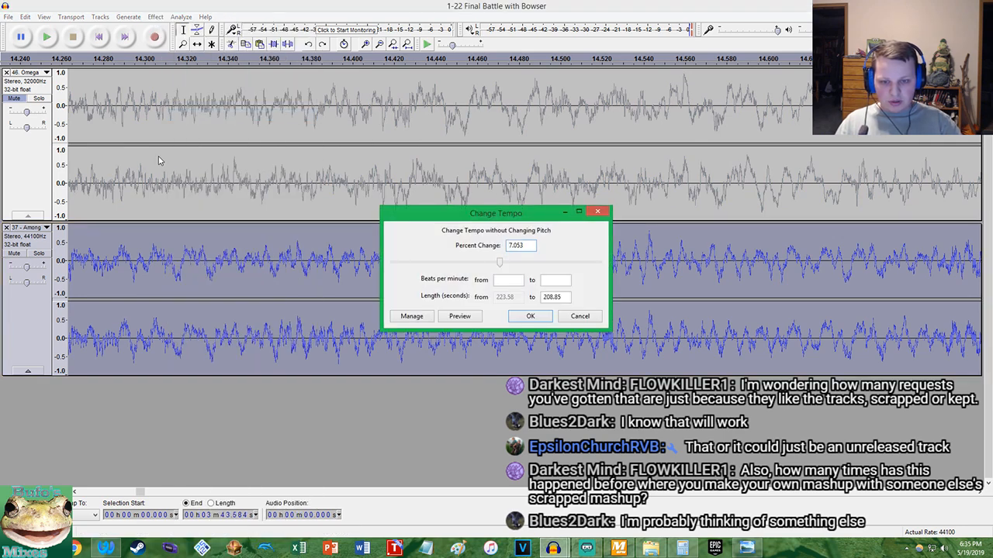
key(Return)
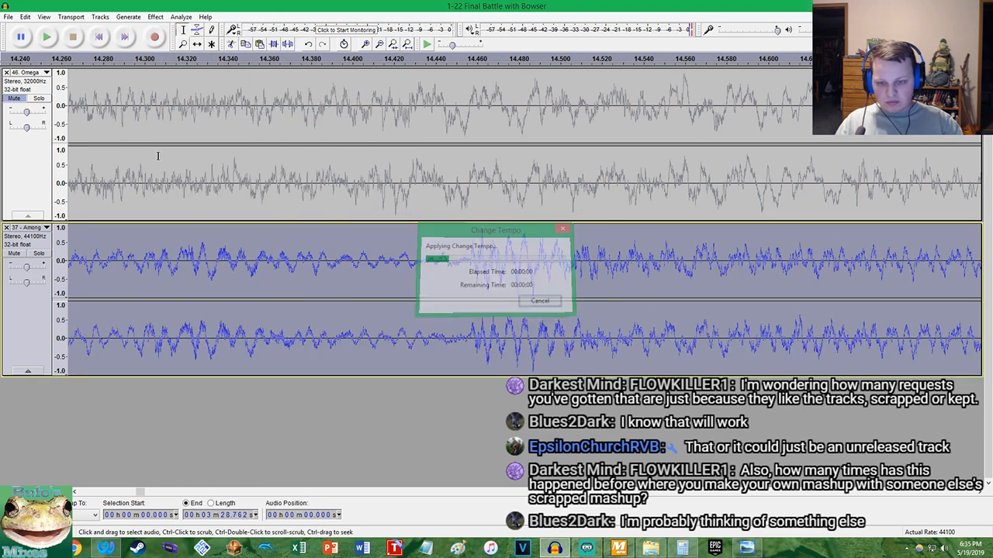
scroll(289, 216, down, 3)
scroll(290, 216, up, 1)
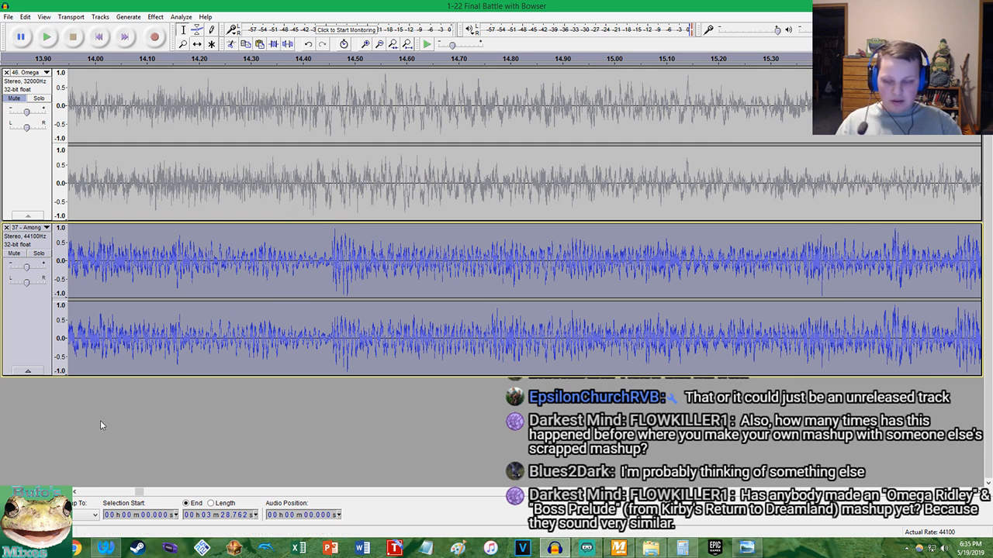
Bring up the browser and review the YouTube video Metroid/Kirby Mix: Prelude to Ridley along with its description
click(106, 548)
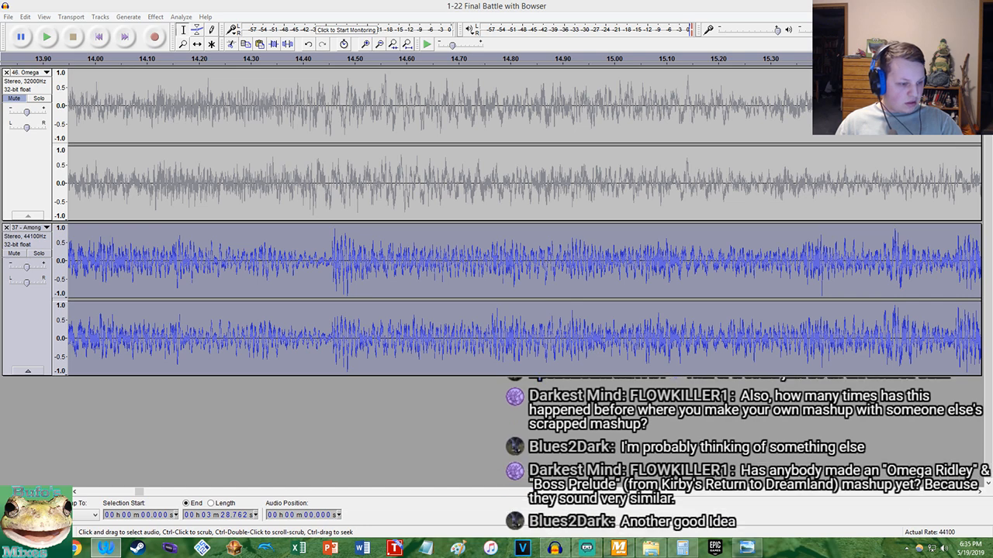
drag(992, 11, 430, 18)
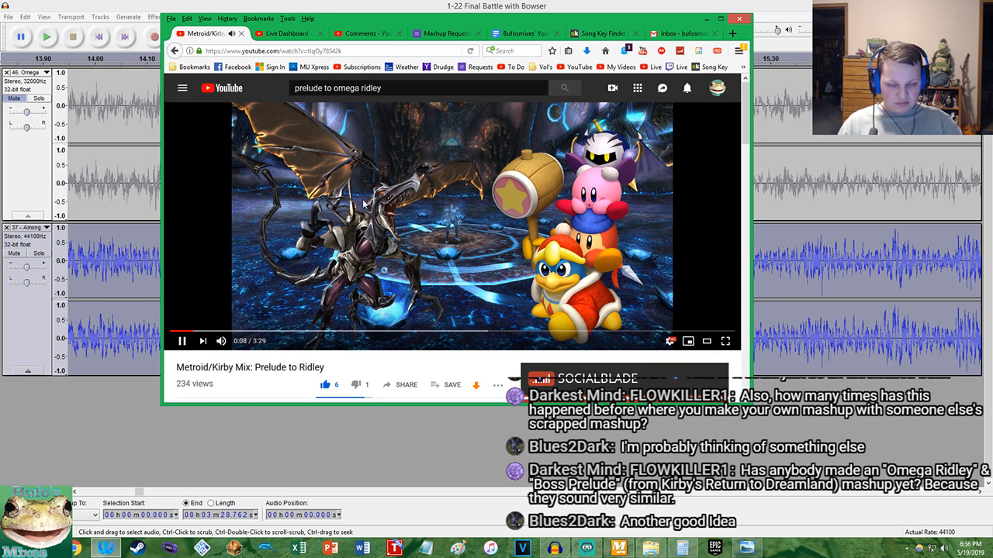
scroll(364, 203, down, 3)
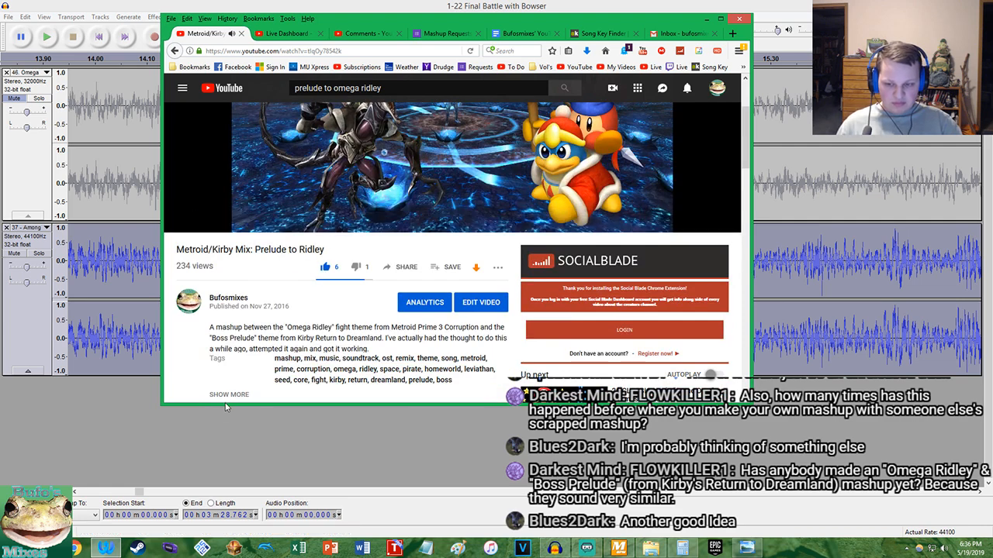
scroll(353, 177, up, 3)
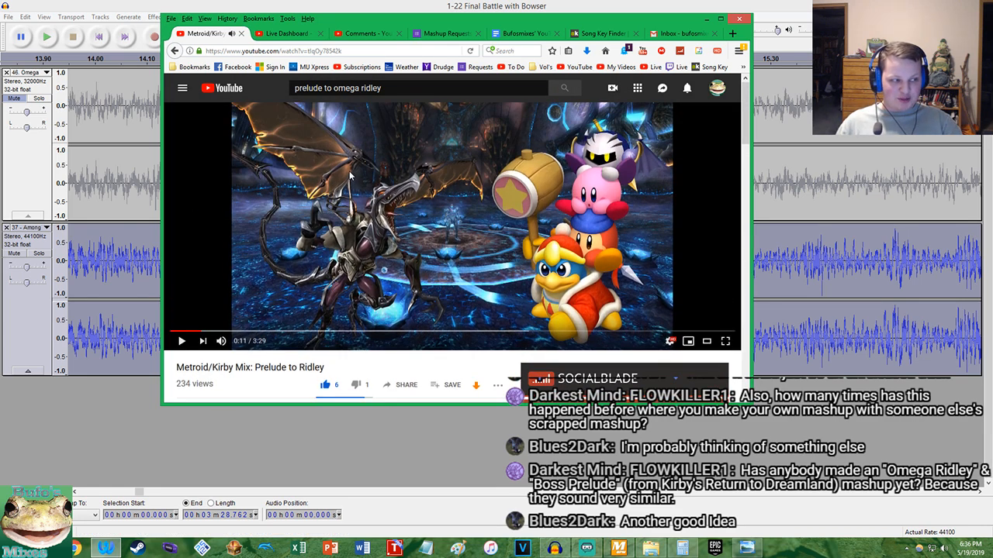
click(339, 187)
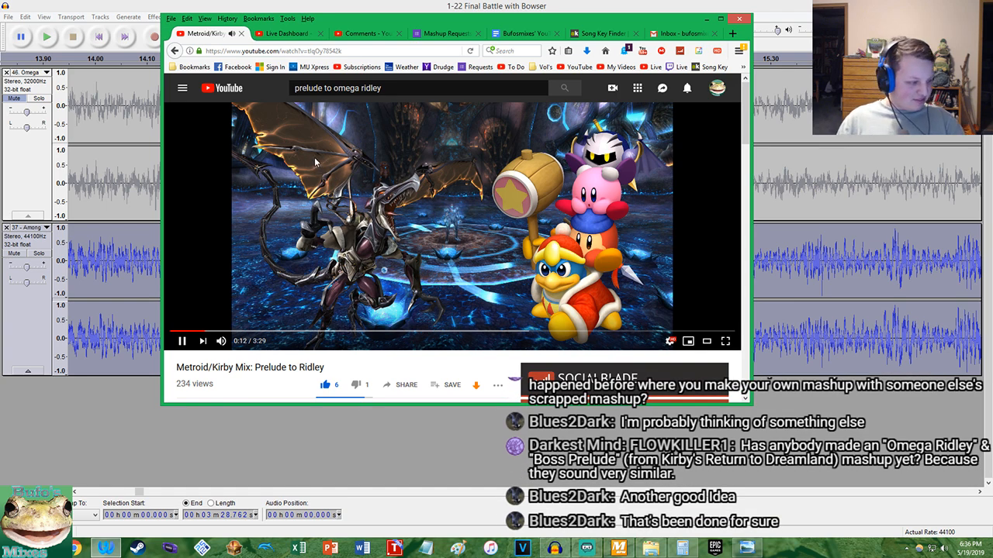
scroll(402, 226, down, 3)
scroll(402, 227, up, 3)
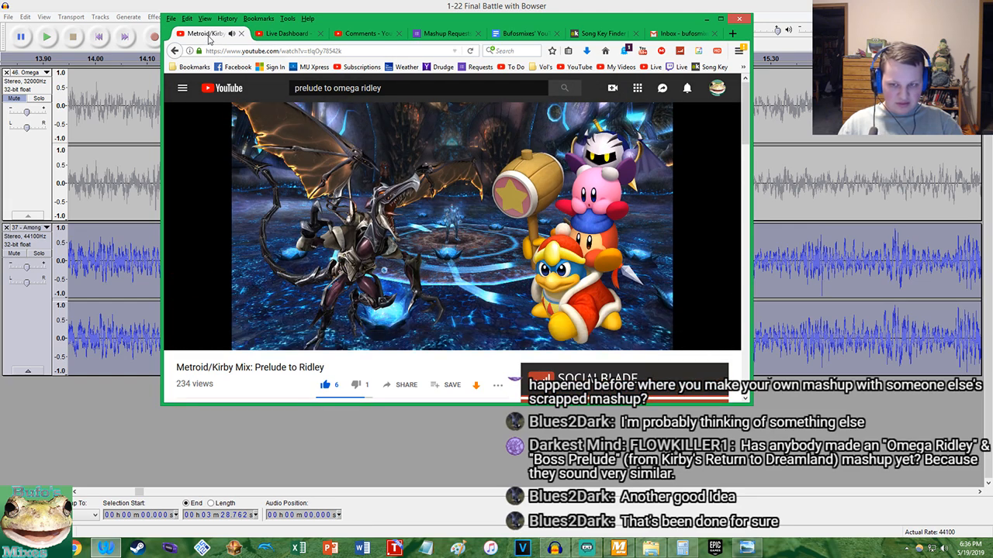
Return the browser to the Live Dashboard page, move its window away, and switch back to Audacity
click(287, 33)
drag(355, 26, 992, 209)
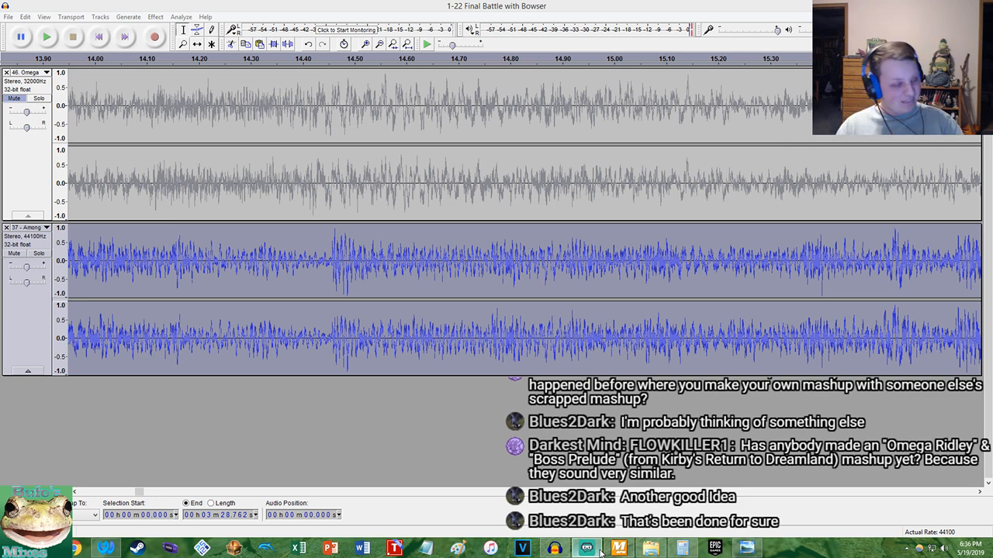
click(130, 7)
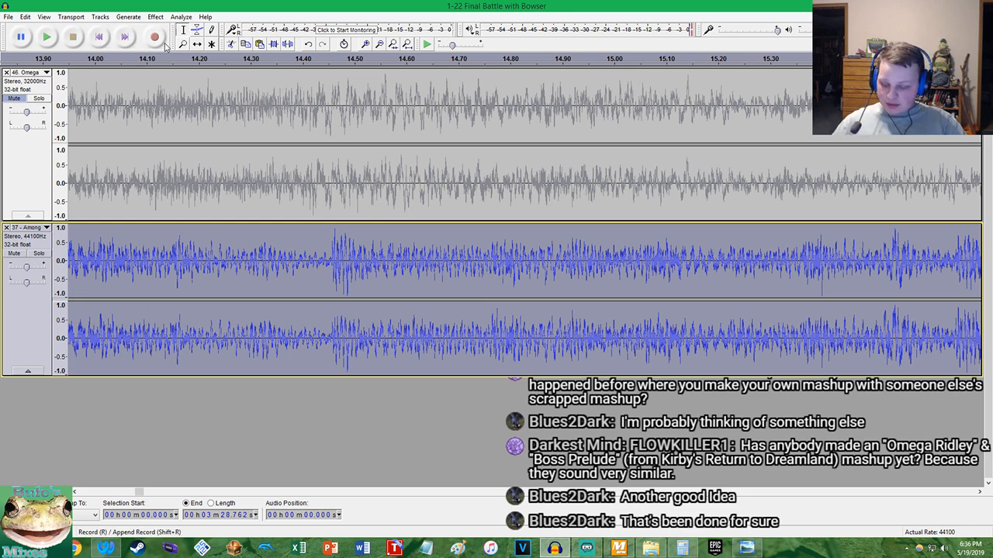
Undo the last tempo change on Among The Lakes and reapply Change Tempo with a 7.15 percent change
key(ctrl+z)
click(155, 17)
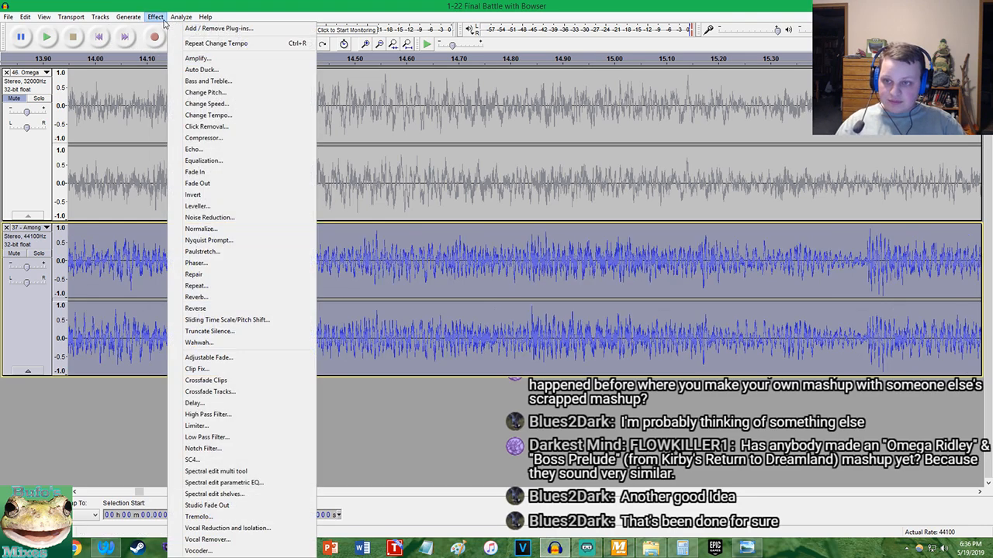
click(209, 130)
click(513, 248)
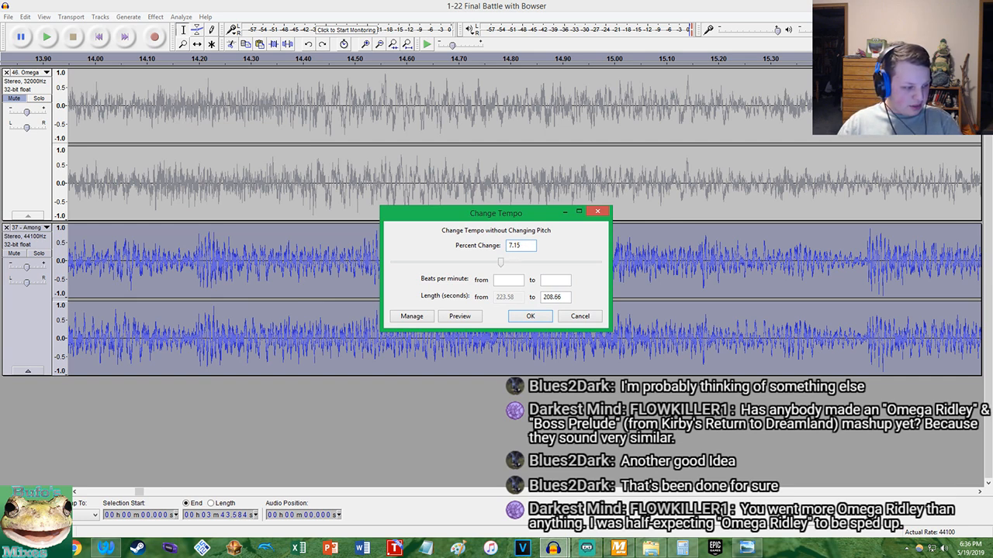
key(Return)
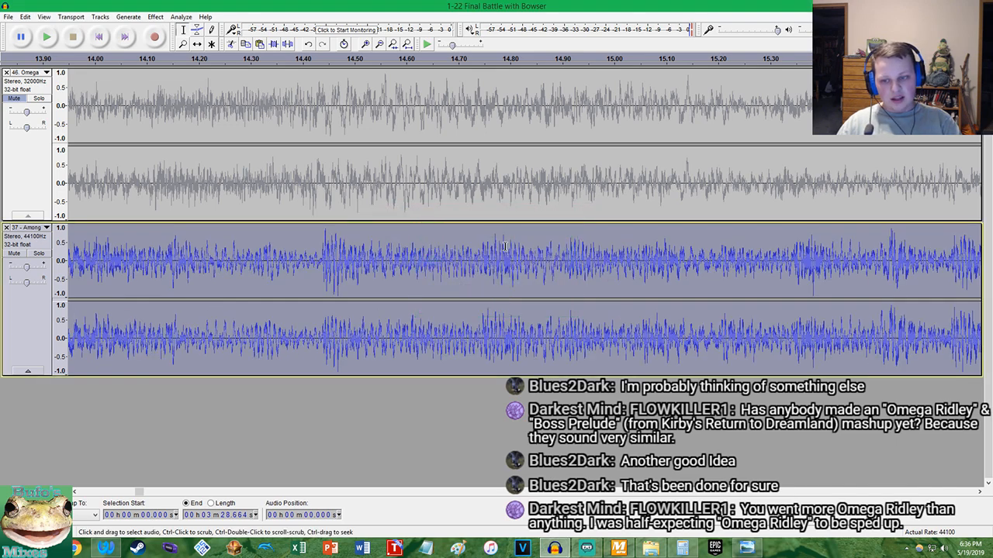
Undo the 7.15 percent tempo change on Among The Lakes and apply Change Tempo at 7.2 percent
key(ctrl+z)
click(155, 16)
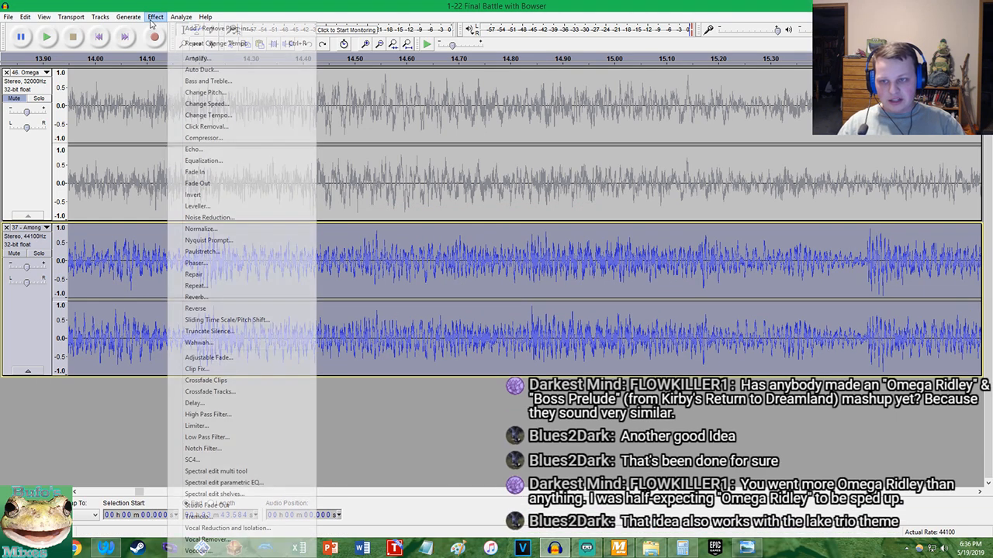
click(187, 125)
key(Right)
key(BackSpace)
text(2)
key(Return)
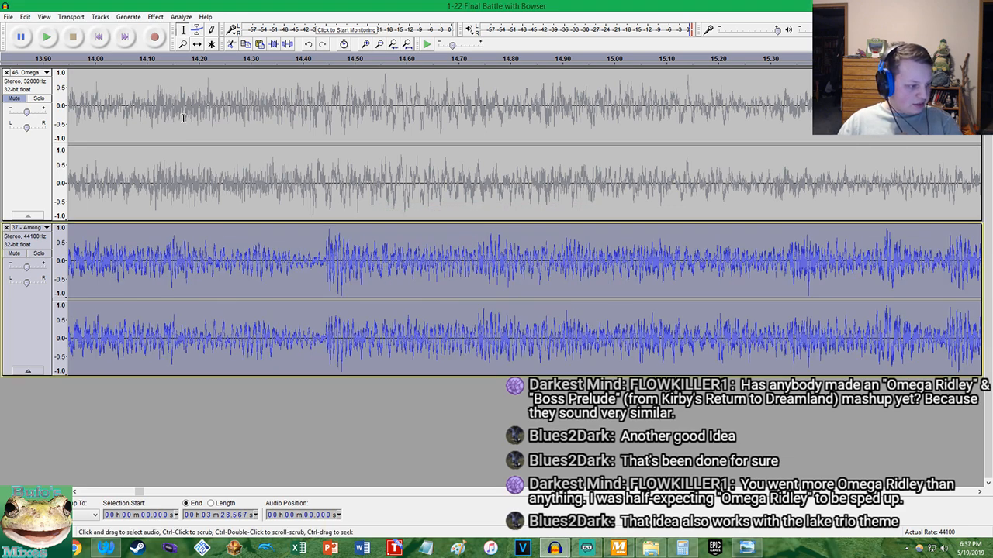
Replace the 7.2 percent tempo change on Among The Lakes with a 7.25 percent change
key(ctrl+z)
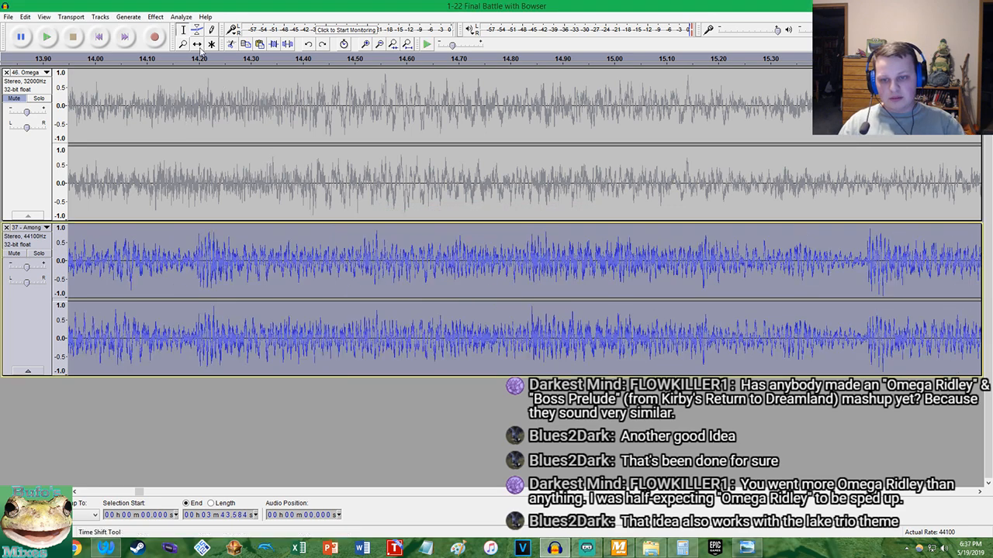
click(155, 16)
click(215, 116)
key(Right)
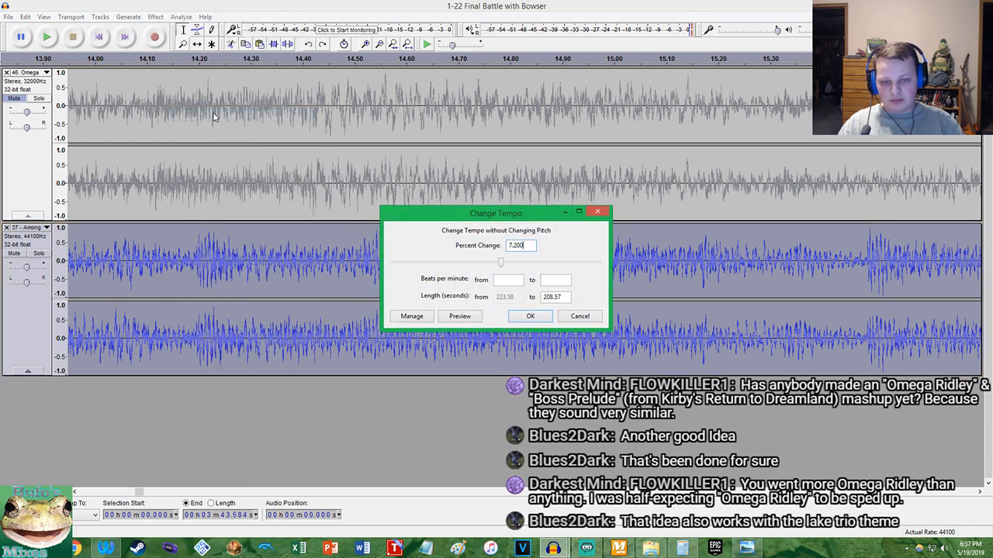
key(Return)
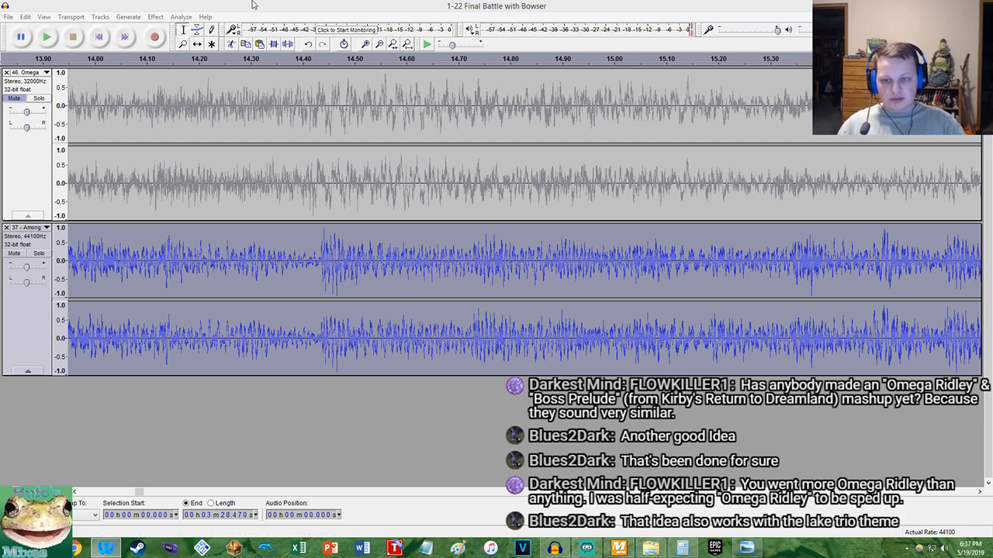
Unmute Omega Ridley, play both tracks from the start to check their sync, and compare their waveforms near 19 seconds
scroll(305, 101, up, 1)
scroll(304, 102, up, 1)
click(15, 99)
click(98, 38)
click(55, 42)
drag(26, 112, 24, 112)
scroll(612, 135, down, 2)
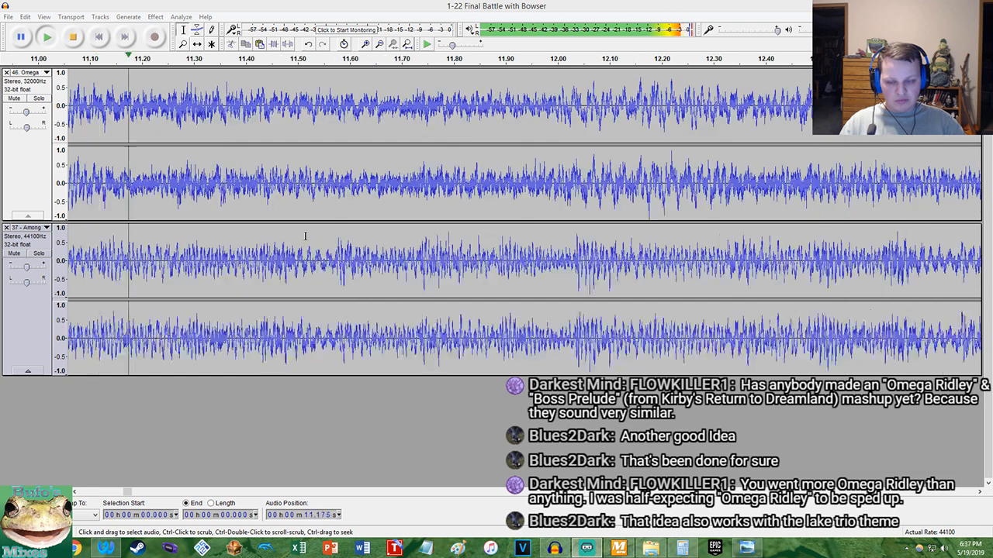
click(27, 111)
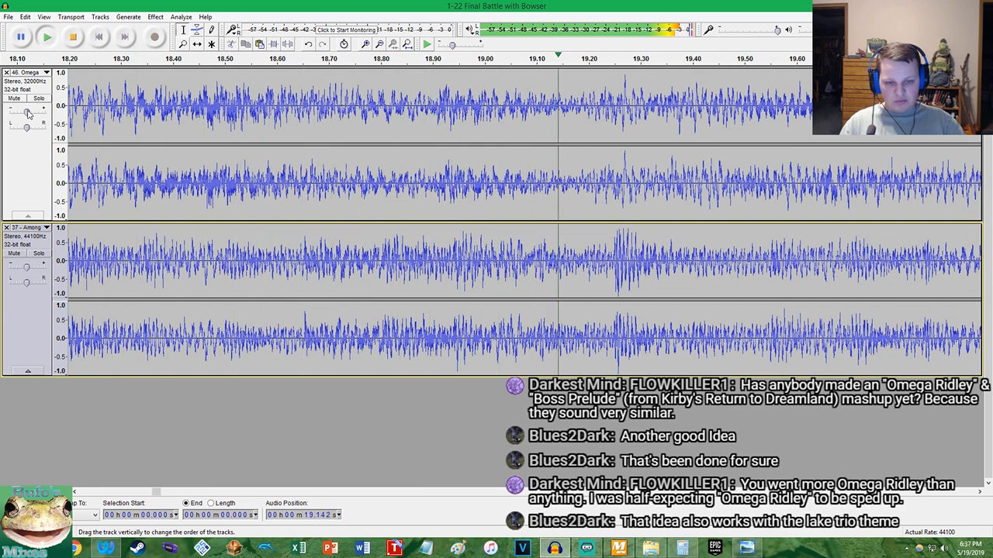
key(space)
scroll(622, 191, up, 2)
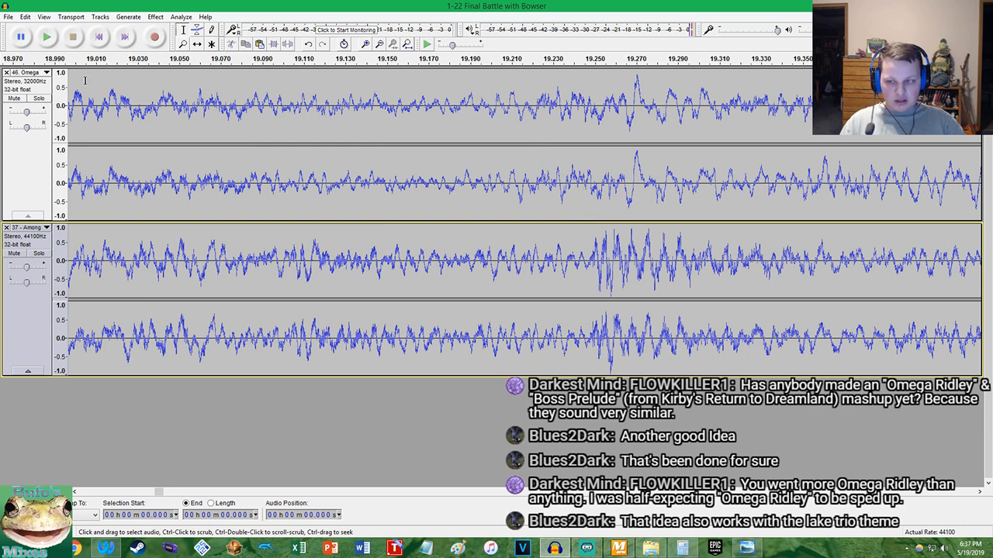
click(26, 113)
Undo the unmute and the tempo change, and reapply Change Tempo to Among The Lakes at 7.25 percent
key(ctrl+z)
key(ctrl+z)
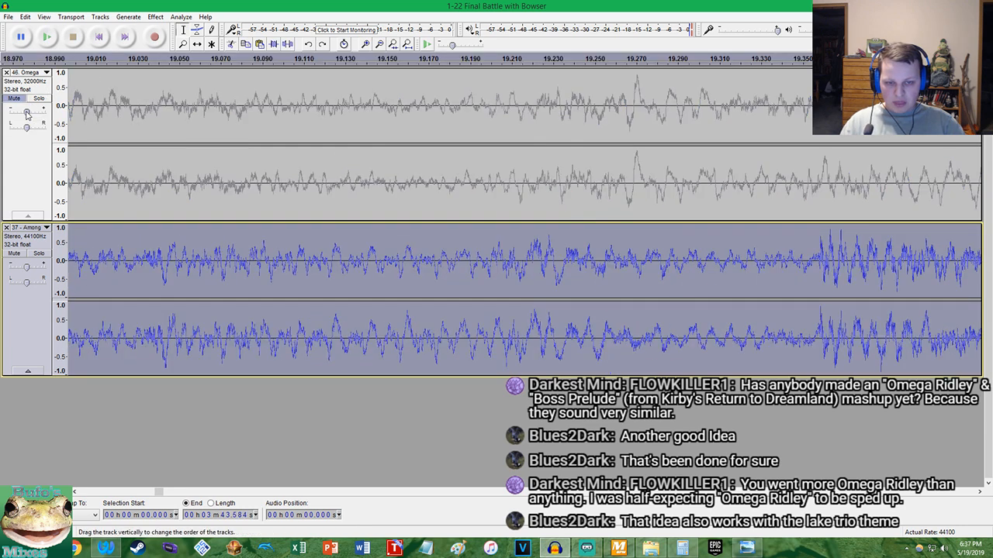
click(155, 17)
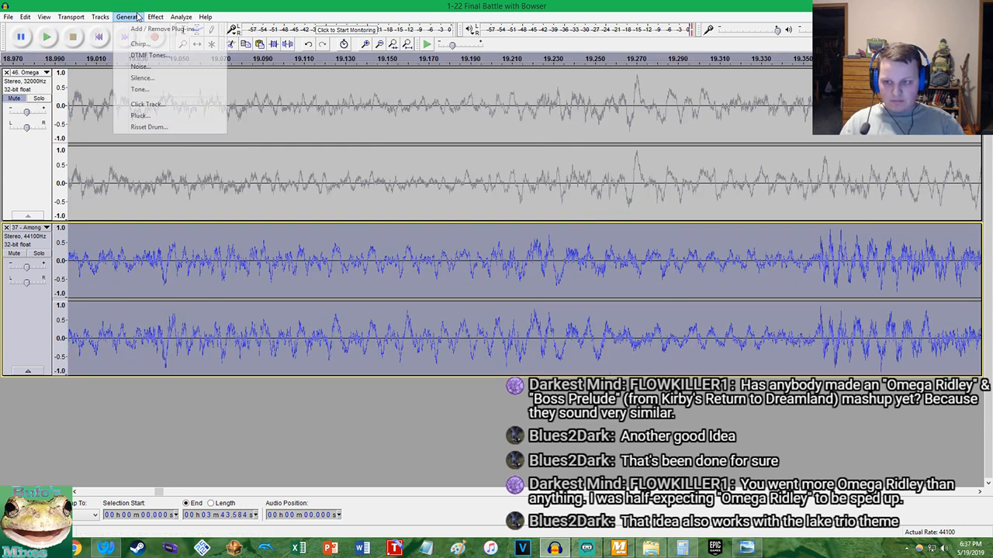
click(185, 114)
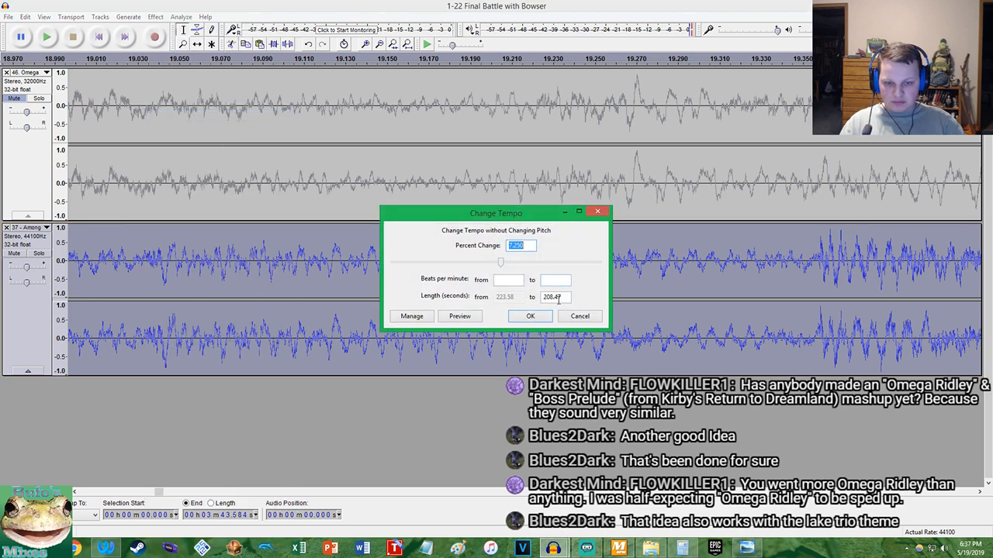
click(530, 321)
Undo the 7.25 percent tempo change on Among The Lakes and apply Change Tempo at 7.3 percent
key(ctrl+z)
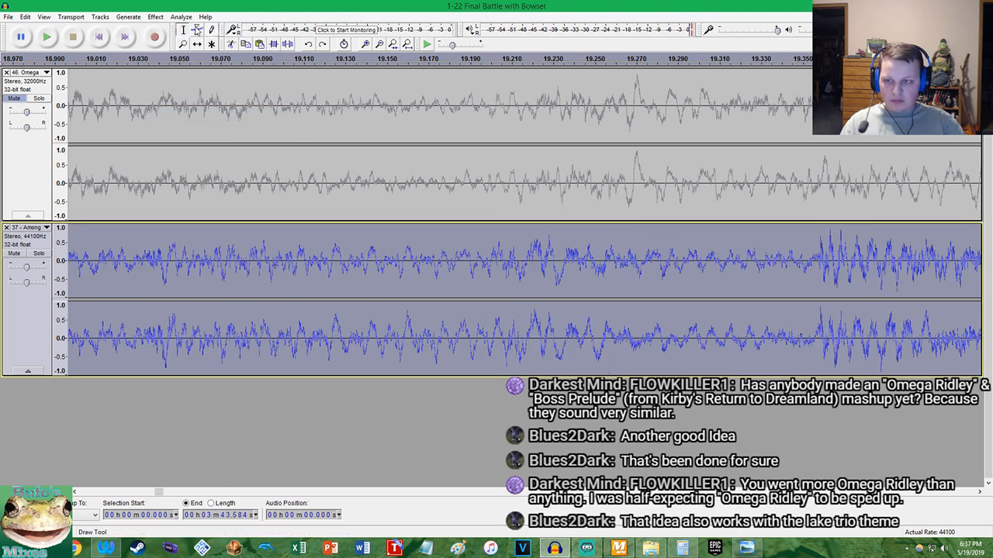
click(155, 16)
click(186, 115)
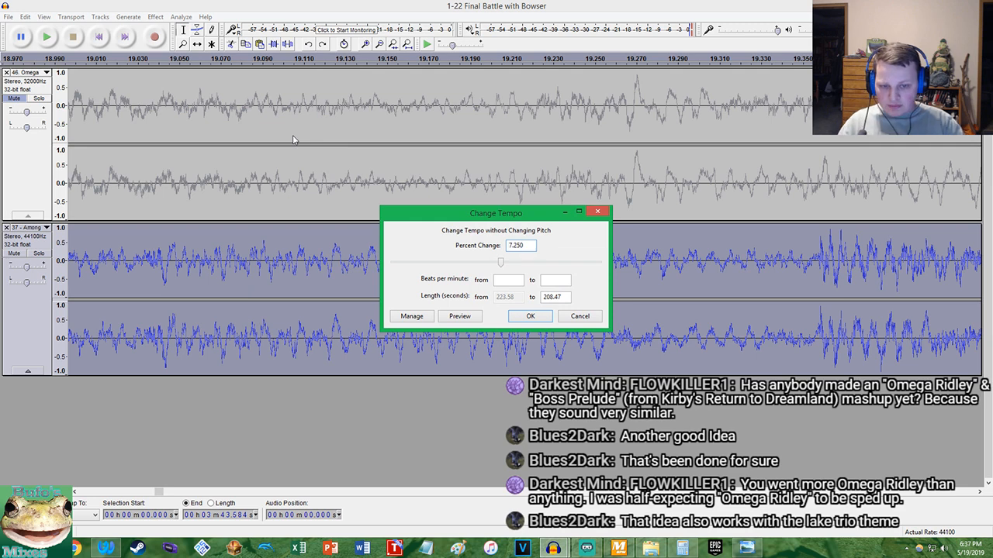
key(Return)
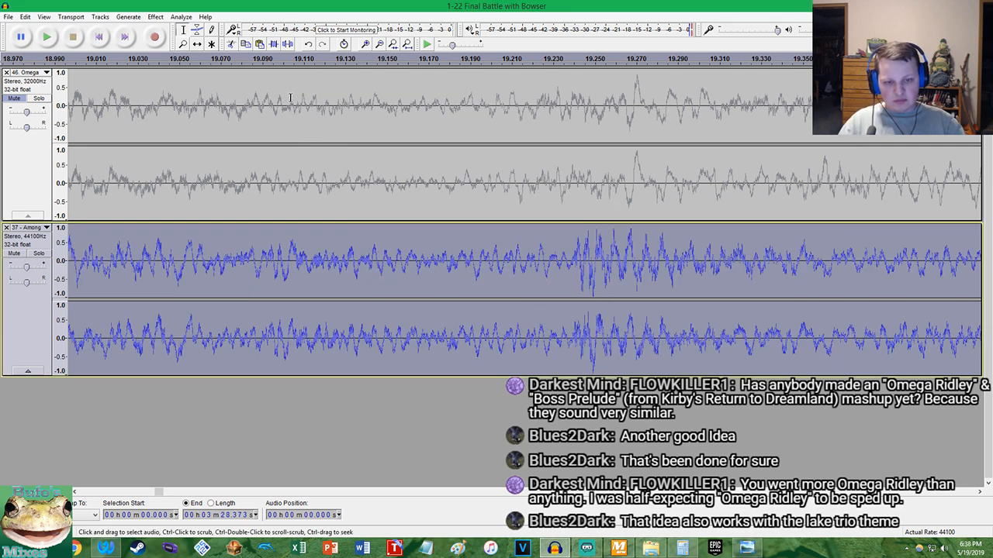
Replace the 7.3 percent tempo change on Among The Lakes with a 7.32 percent change
key(ctrl+z)
click(155, 17)
click(202, 115)
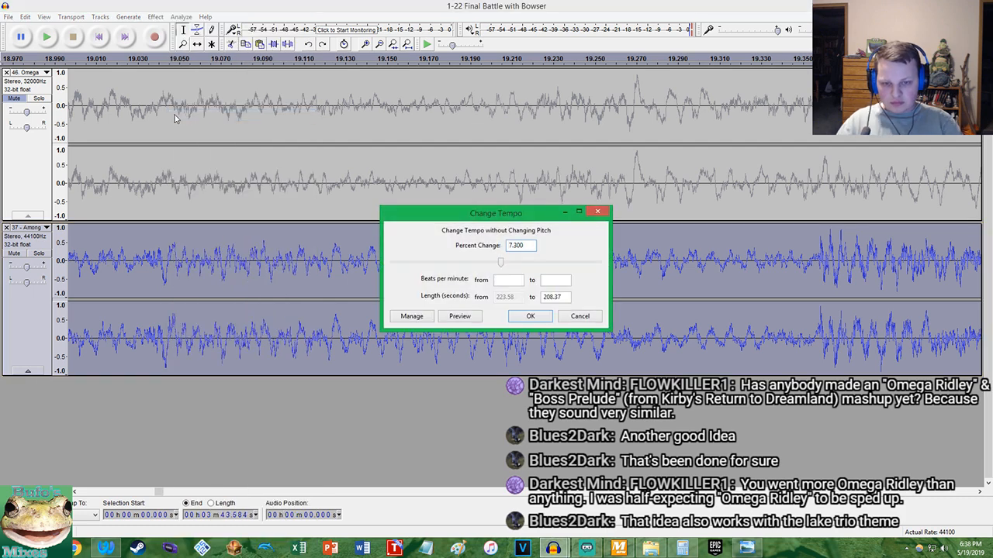
key(Return)
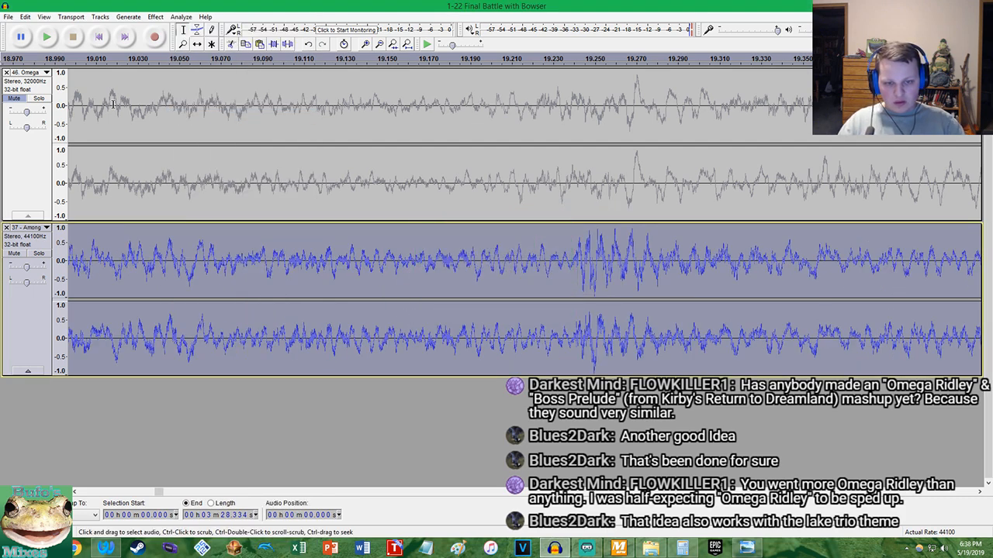
Unmute Omega Ridley, play both tracks from about 19 seconds to check their sync, and compare the waveforms near 38 seconds
click(13, 98)
click(90, 102)
key(space)
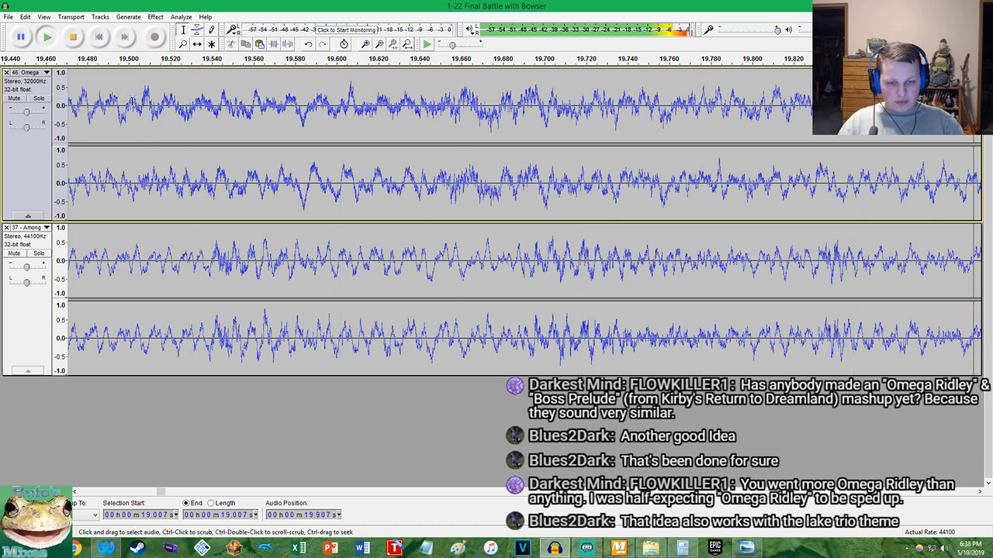
scroll(133, 101, down, 4)
scroll(499, 128, up, 2)
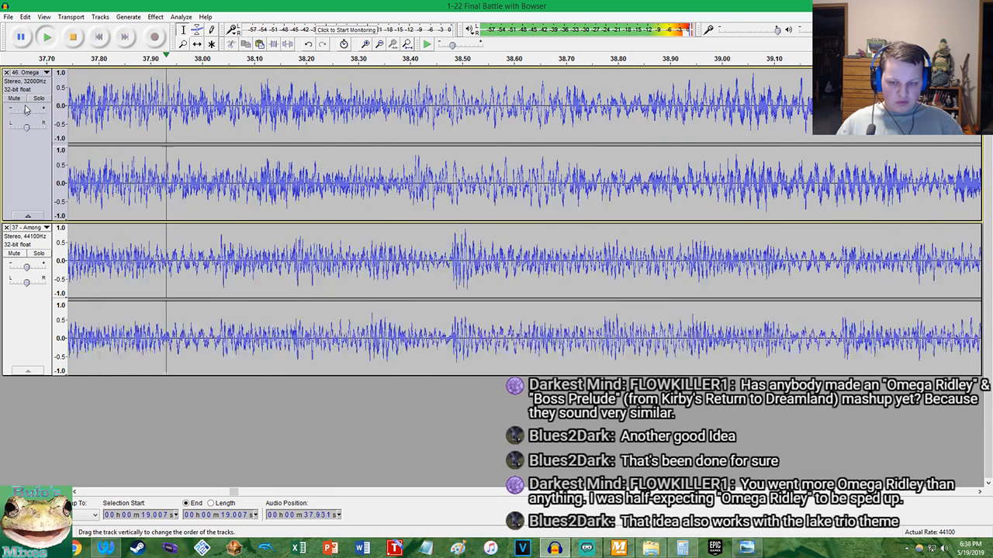
key(space)
scroll(433, 196, up, 1)
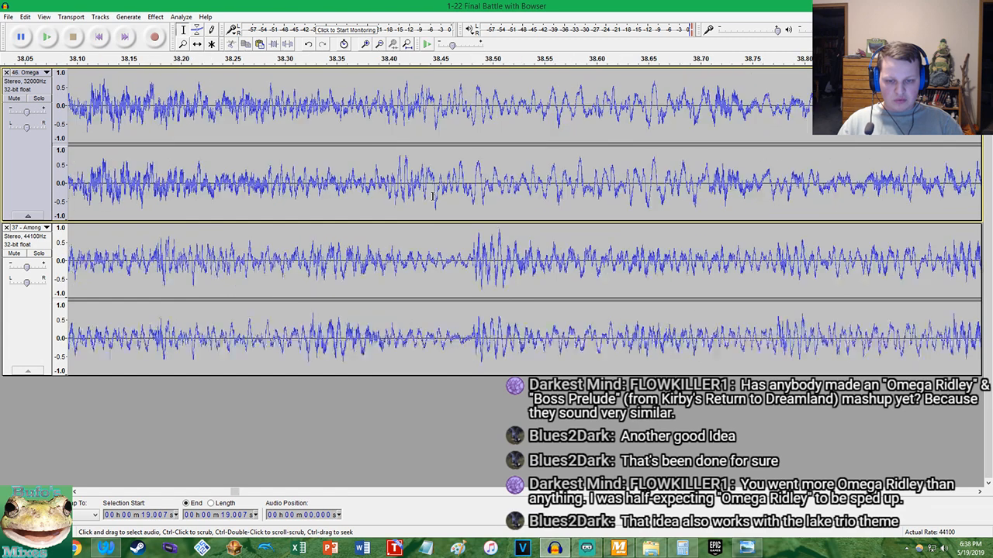
Undo the unmute and the 7.32 percent change, and apply Change Tempo to Among The Lakes with a slightly higher percentage
key(ctrl+z)
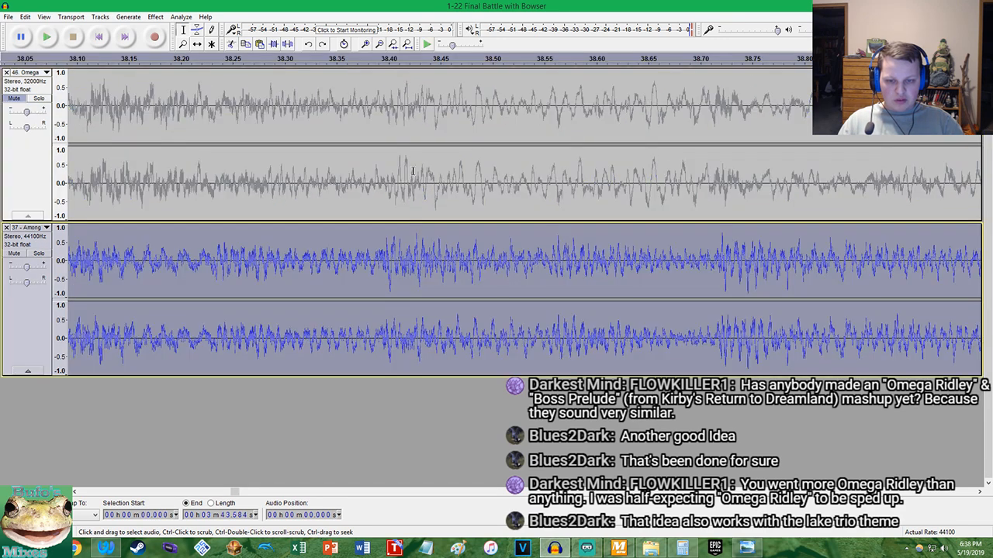
click(32, 17)
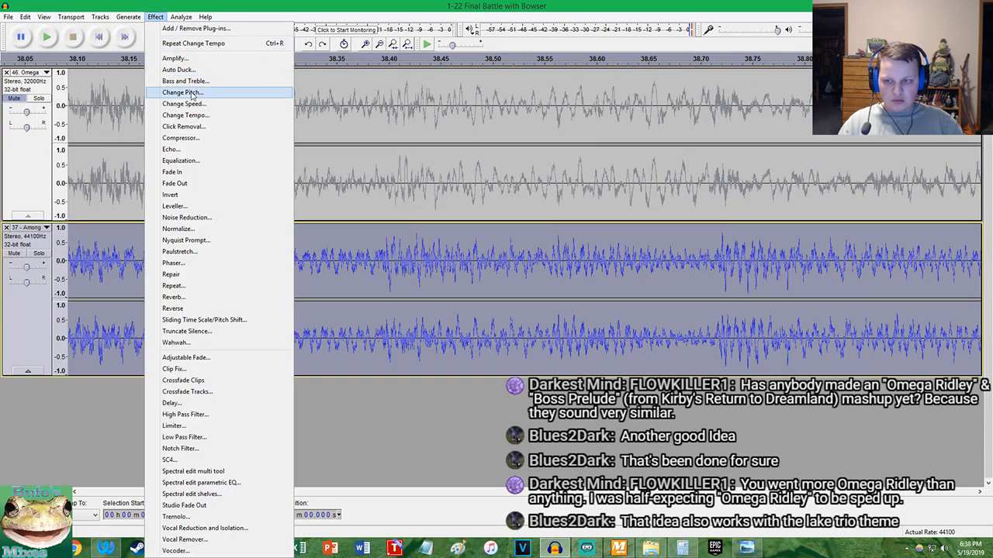
click(195, 116)
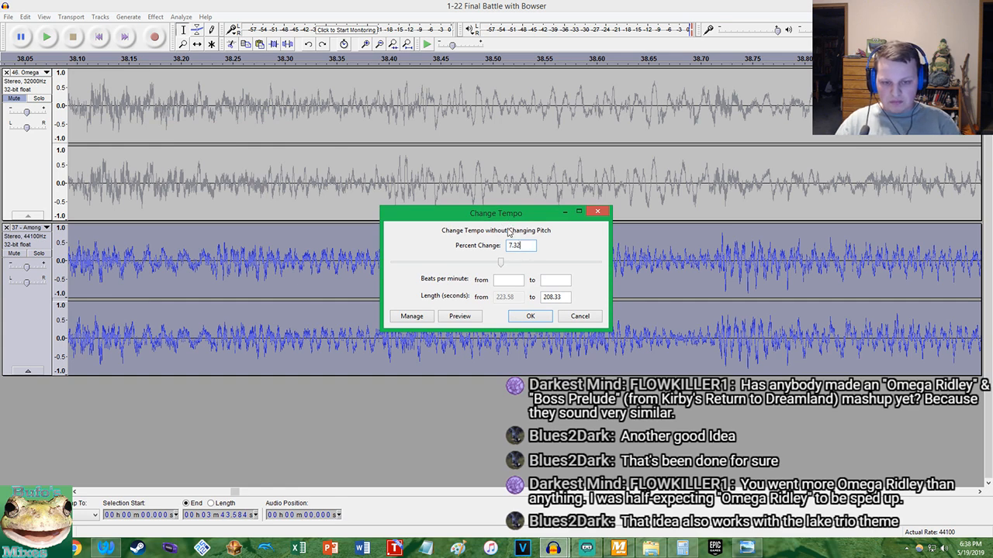
key(Return)
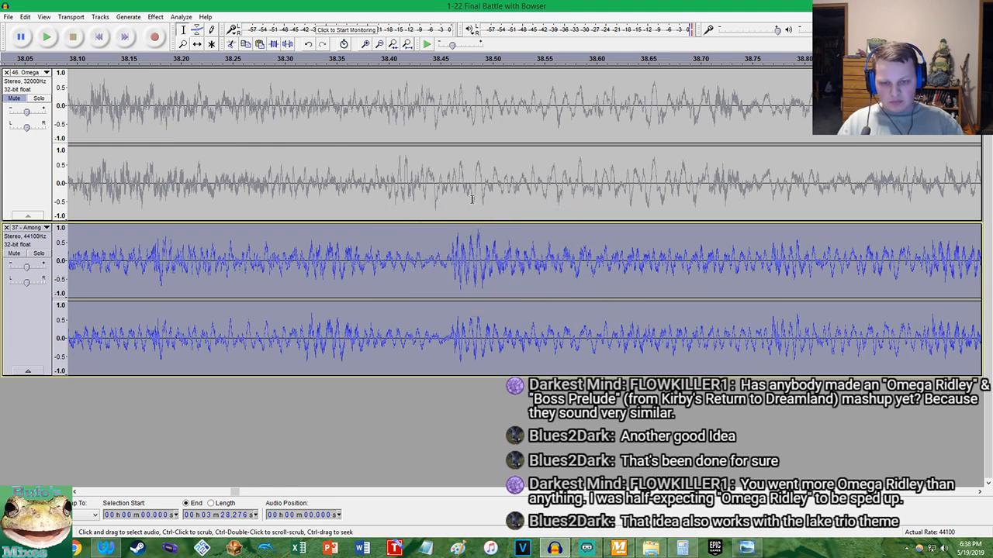
Undo the latest tempo change on Among The Lakes and set Change Tempo back to 7.2 percent
key(ctrl+z)
click(155, 16)
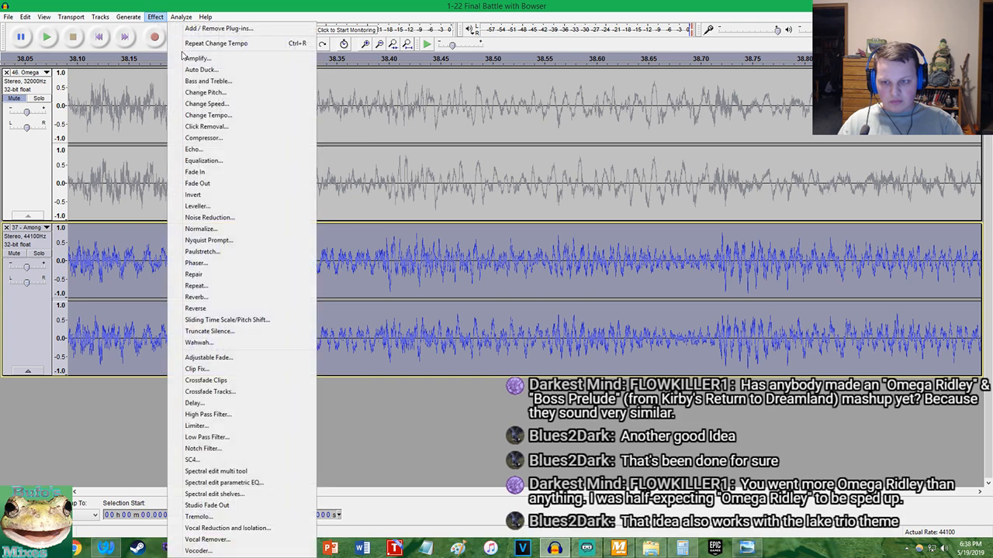
click(200, 117)
text(7.2)
key(Return)
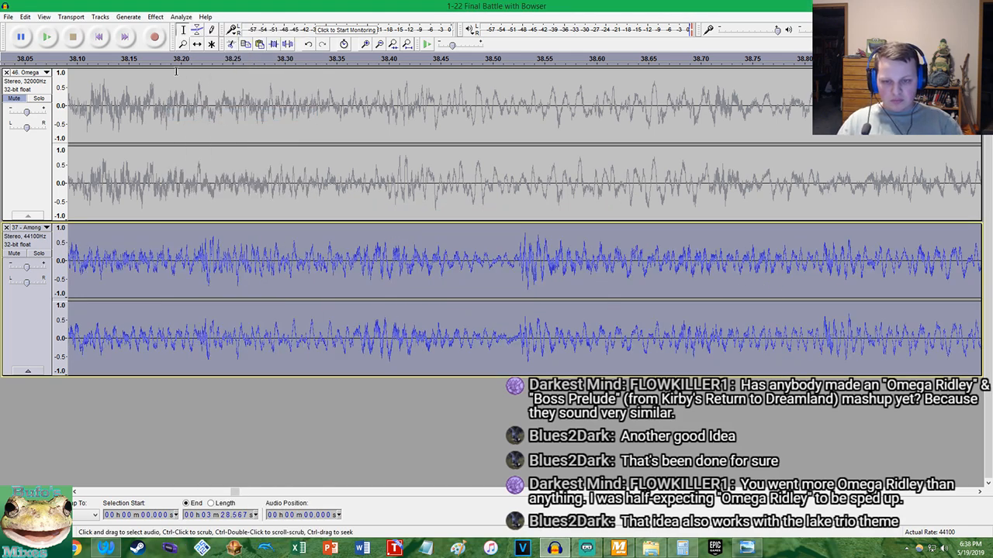
Undo the 7.2 percent tempo change on Among The Lakes and apply Change Tempo with a slightly lower percentage
key(ctrl+z)
click(155, 16)
click(199, 112)
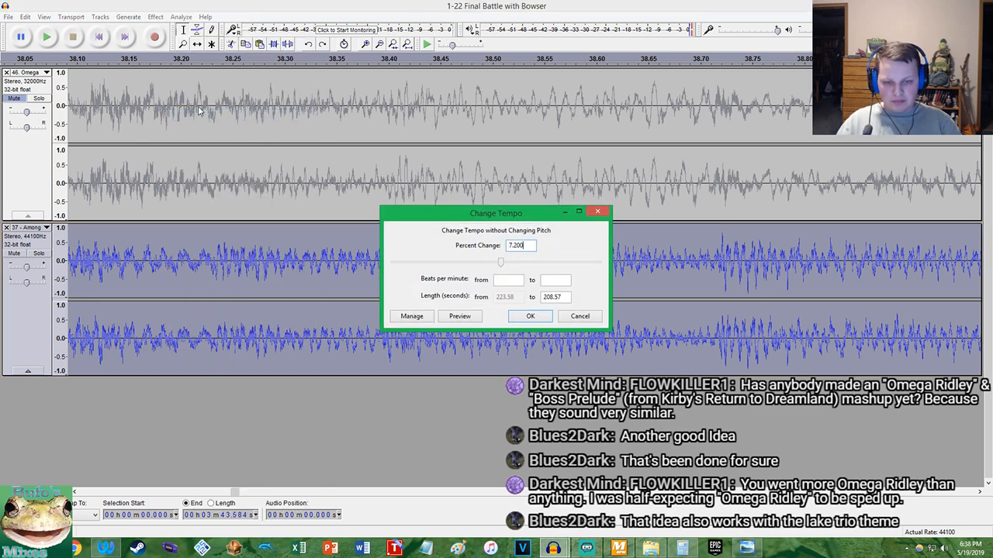
text(7.1)
key(Return)
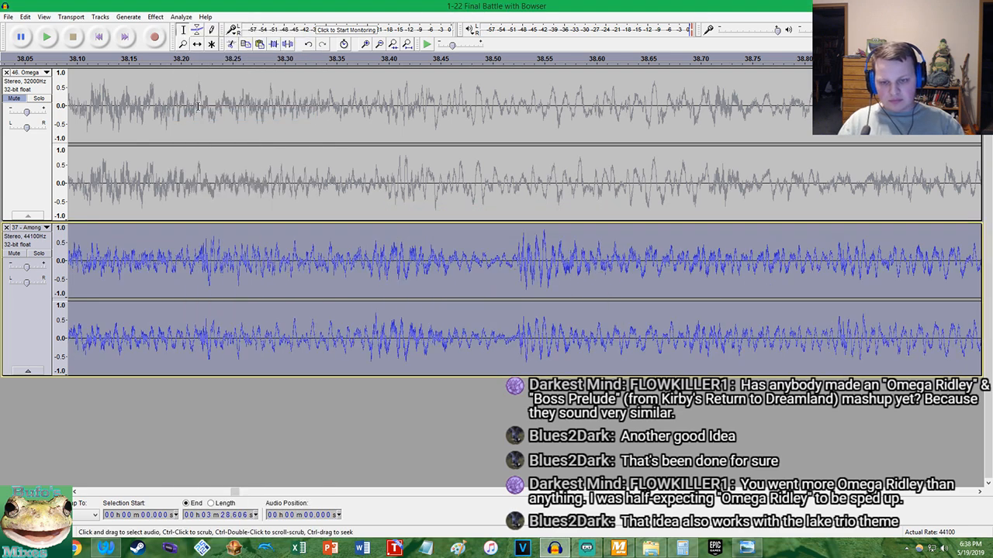
Unmute Omega Ridley and play both tracks together from about 38.2 seconds to check the alignment
click(14, 97)
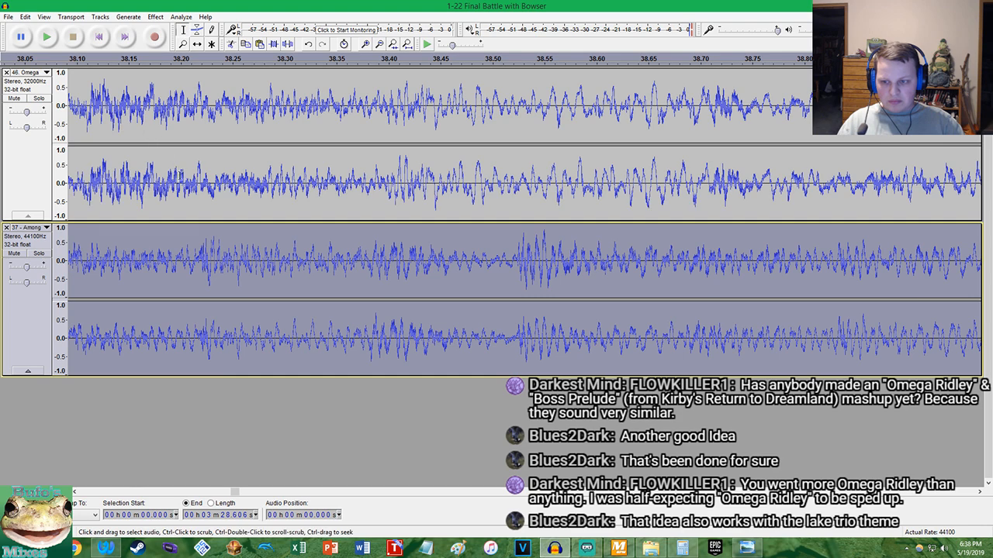
click(201, 197)
key(space)
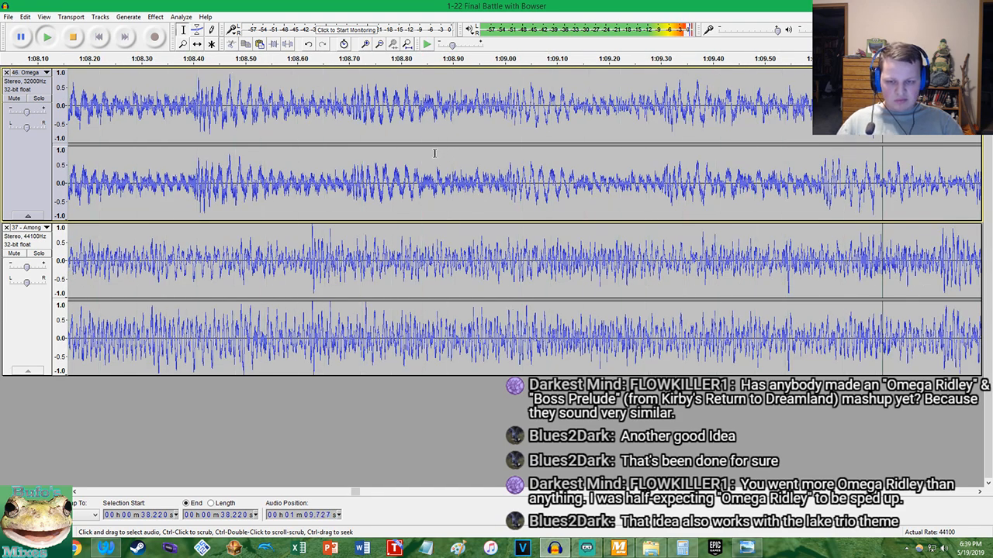
Stop playback, return to the beginning, and play both tracks together again from the start
key(space)
click(107, 36)
key(space)
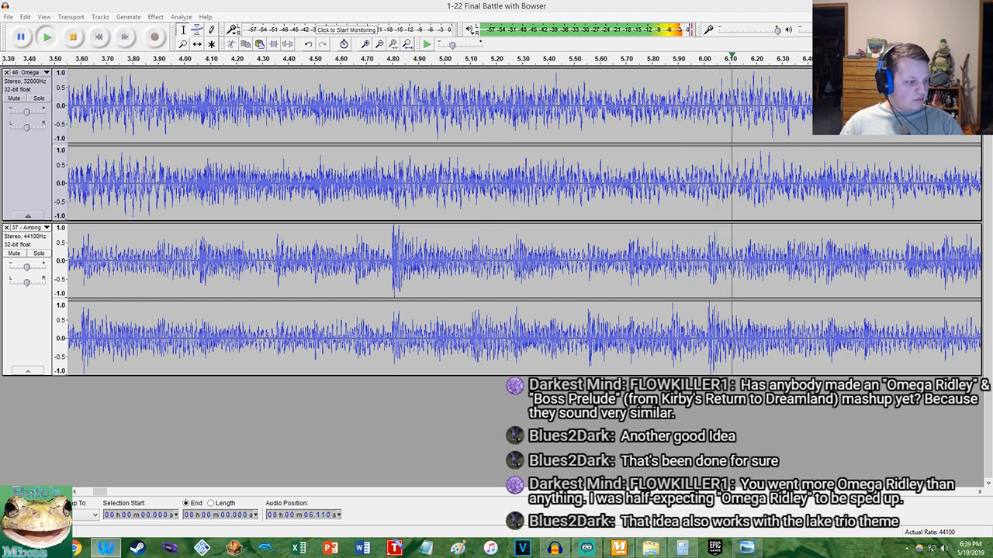
Bring up MixMeister BPM Analyzer, average 92.98 and 94.5 in Calculator, and copy the result
click(618, 548)
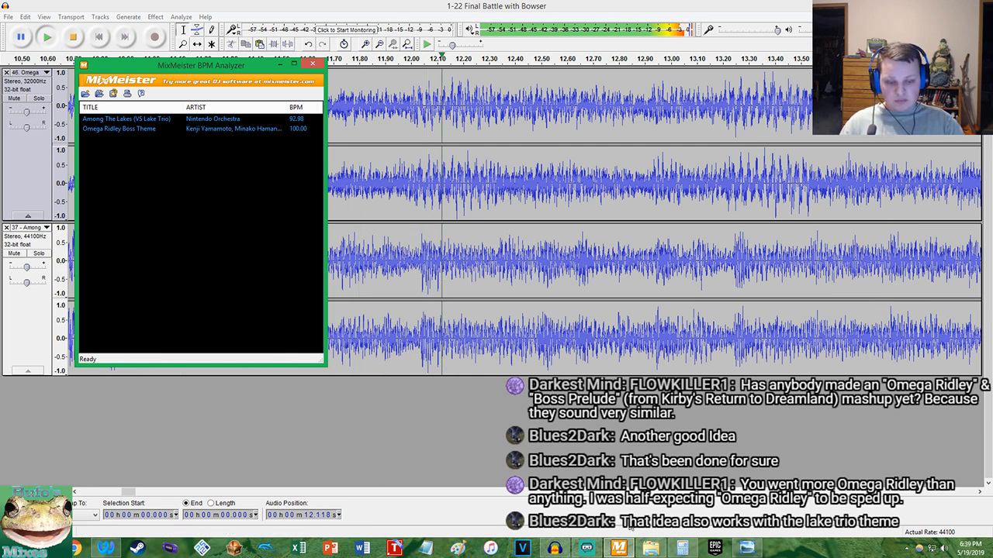
click(681, 548)
text(9)
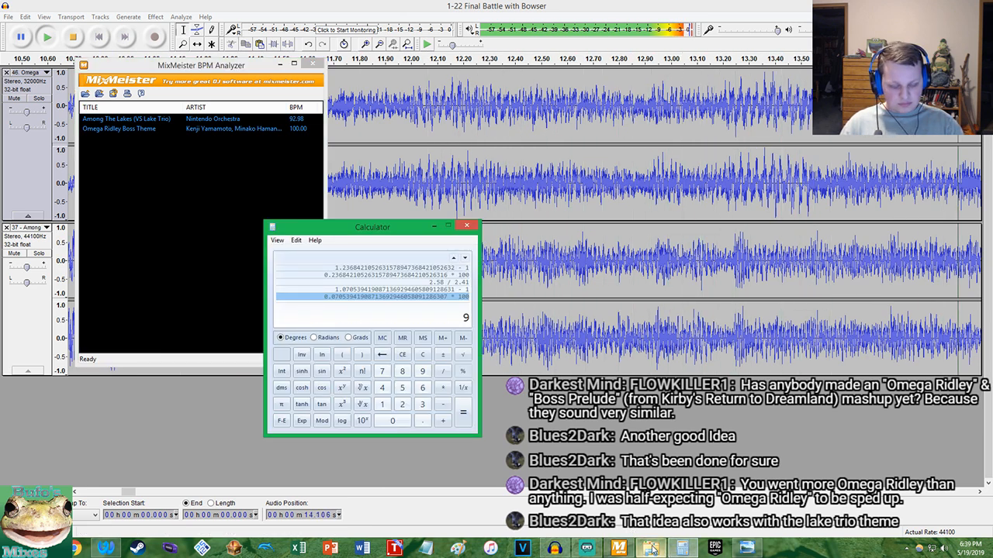
text(2.)
text(98 )
text(+ 94)
text(.5)
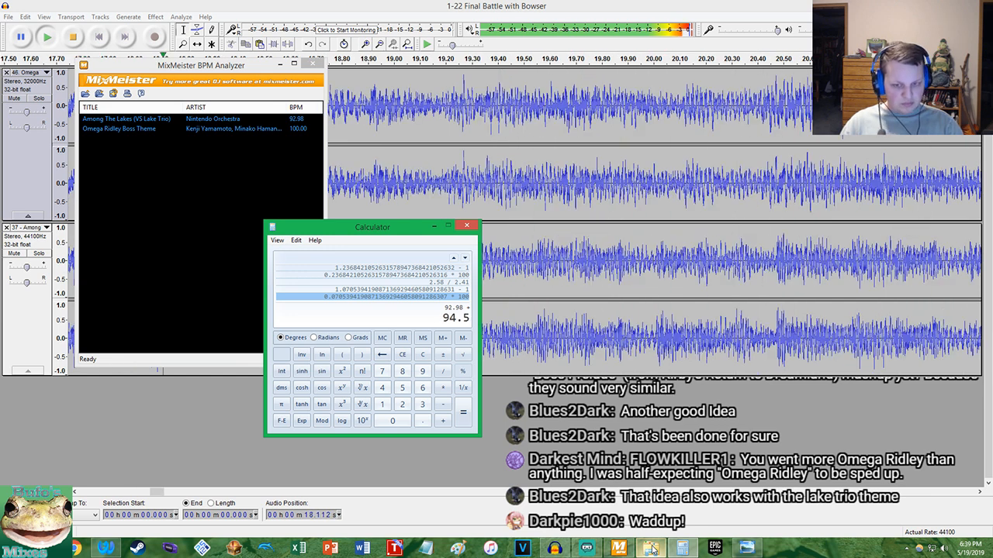
key(Return)
text(/2)
key(Return)
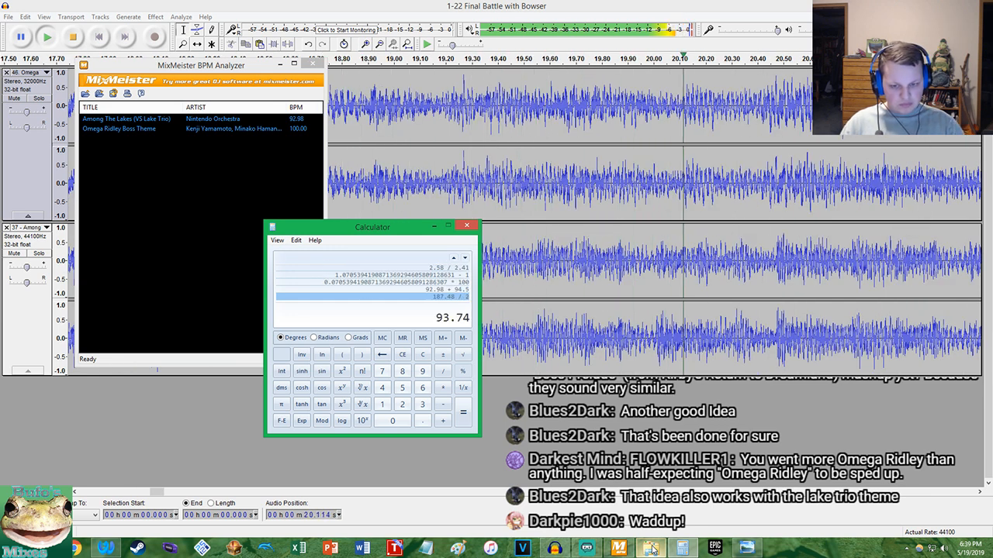
right_click(454, 322)
click(467, 324)
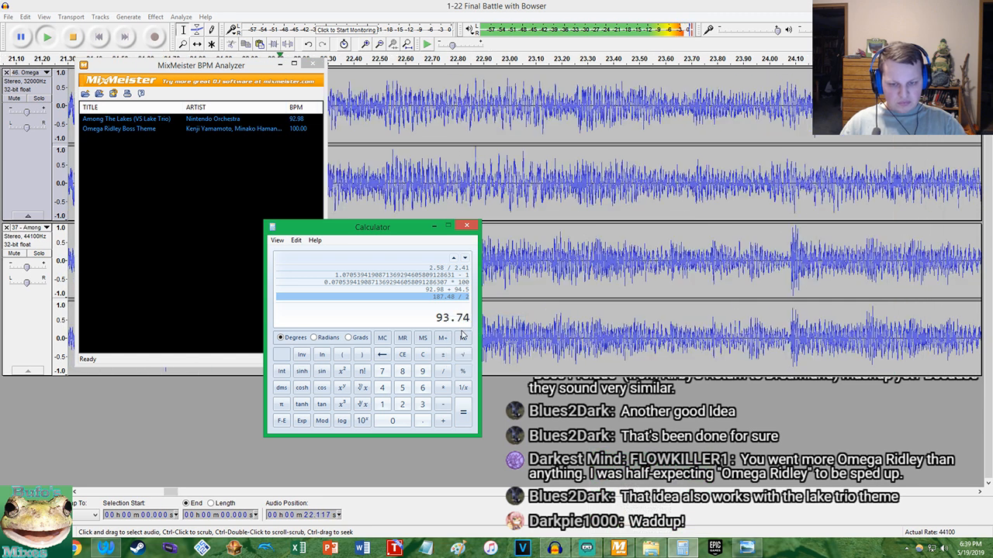
Stop the mashup playback in Audacity and move the Media Player Classic window playing CopiedDecision.wav over the tracks
click(398, 171)
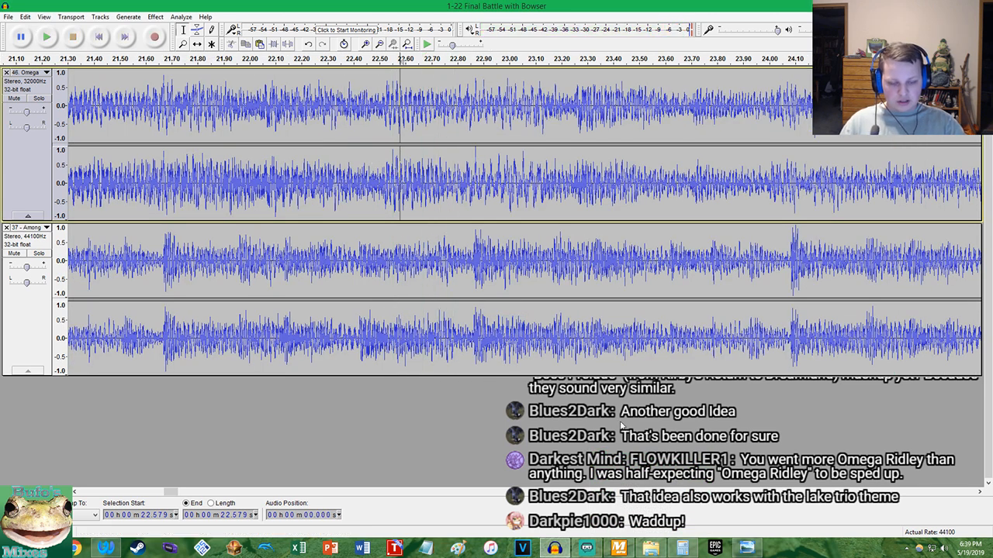
click(588, 548)
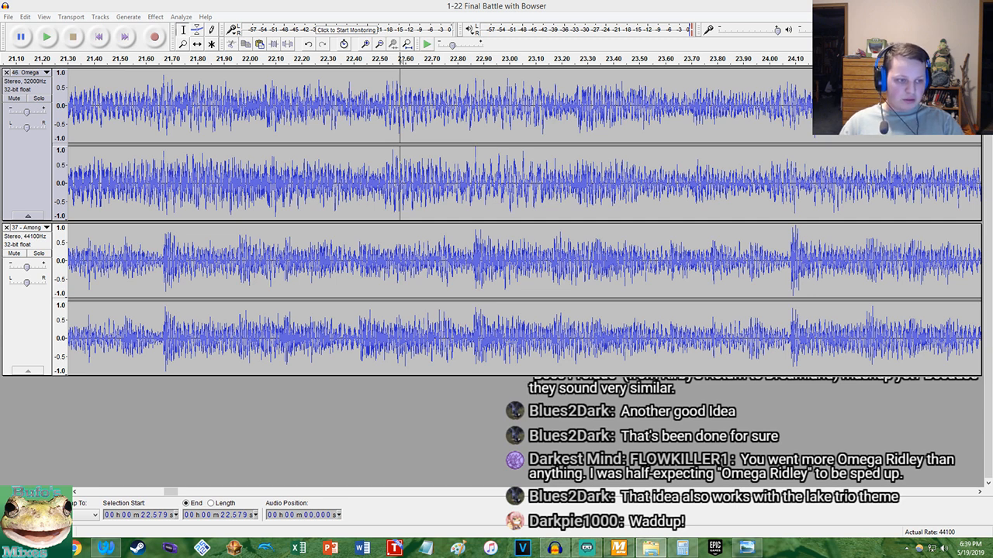
drag(653, 183, 220, 142)
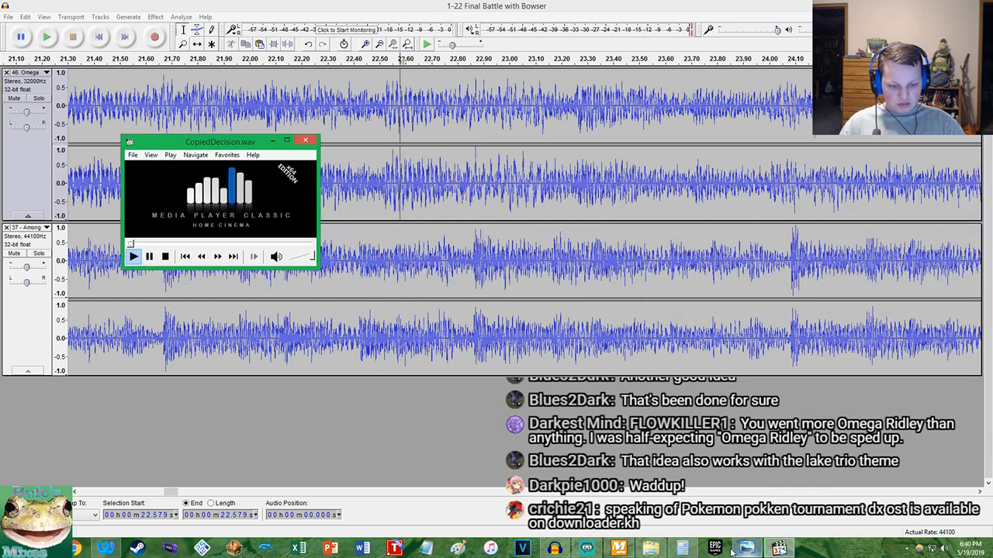
click(587, 548)
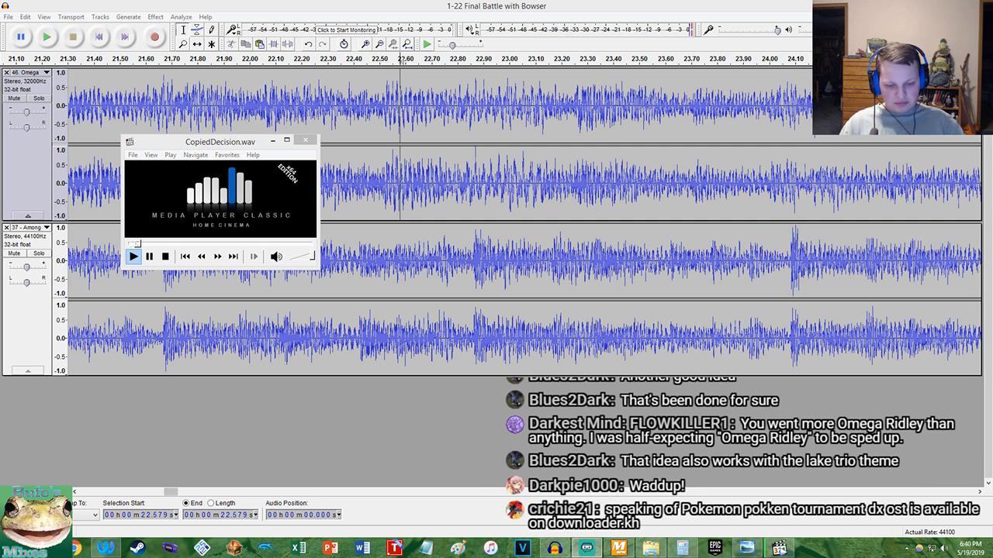
Bring MixMeister BPM Analyzer and Calculator back into view, place Calculator beside the player, and copy the averaged BPM
click(618, 549)
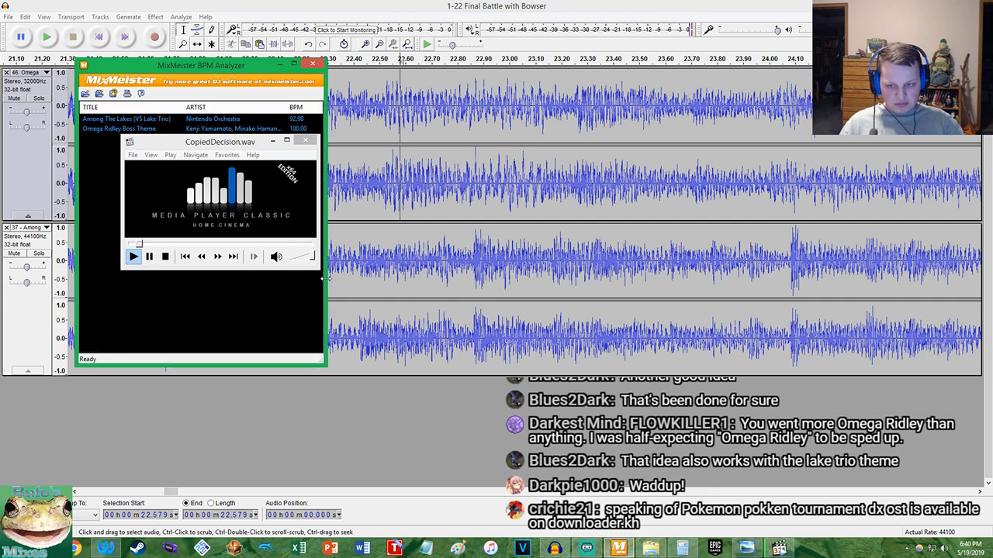
click(682, 549)
drag(394, 231, 530, 246)
right_click(583, 330)
click(600, 337)
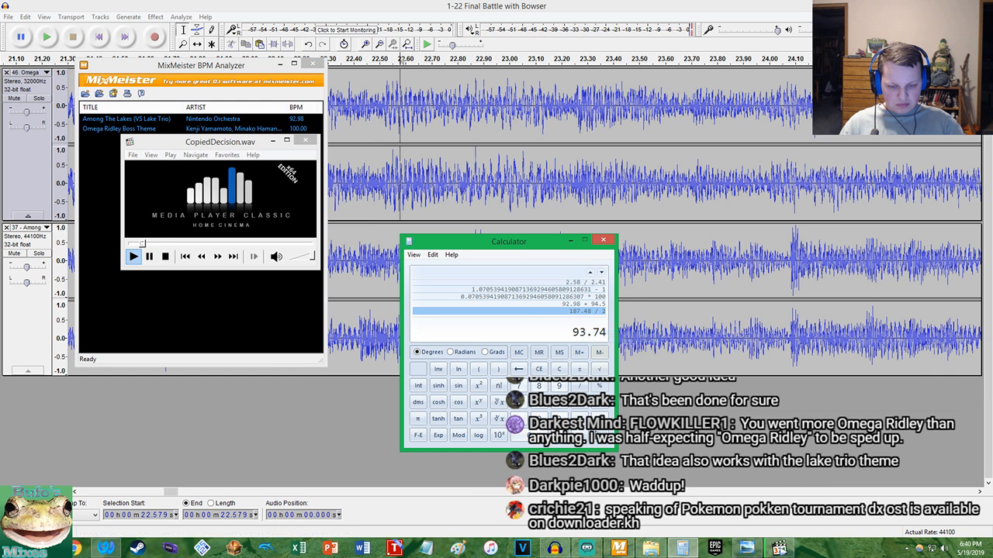
click(587, 547)
click(693, 551)
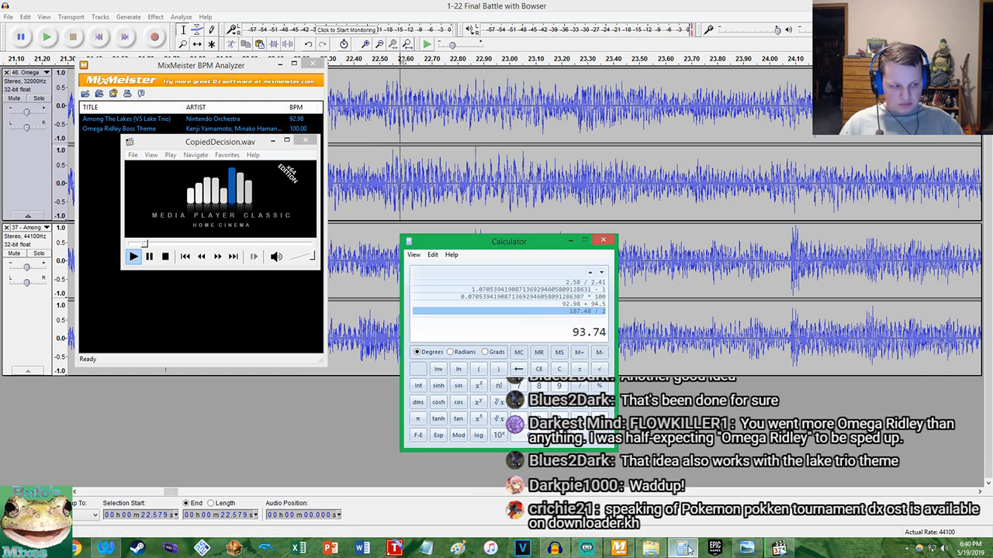
click(106, 549)
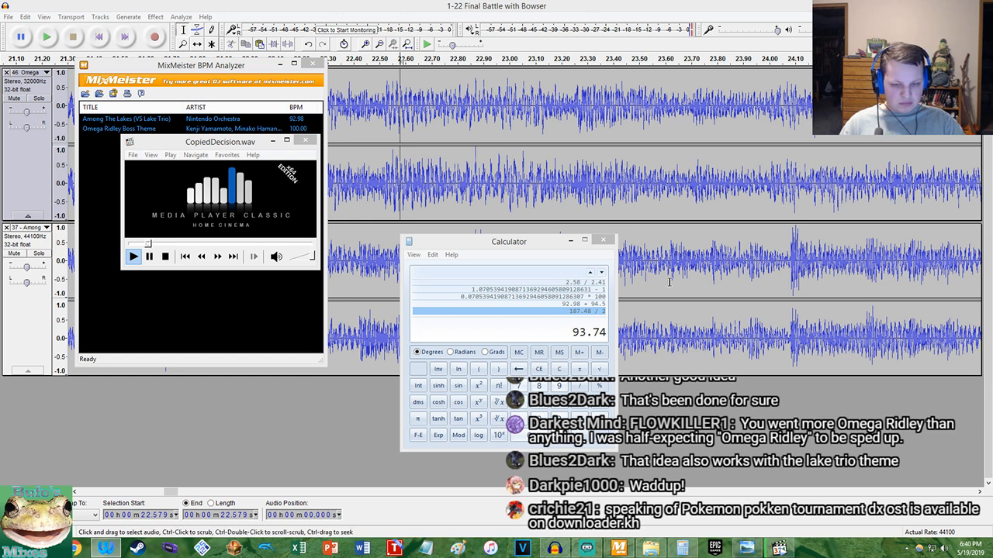
Calculate the tempo change percentage as 100 / 93.74, minus 1, times 100, and copy the result
click(578, 332)
click(539, 369)
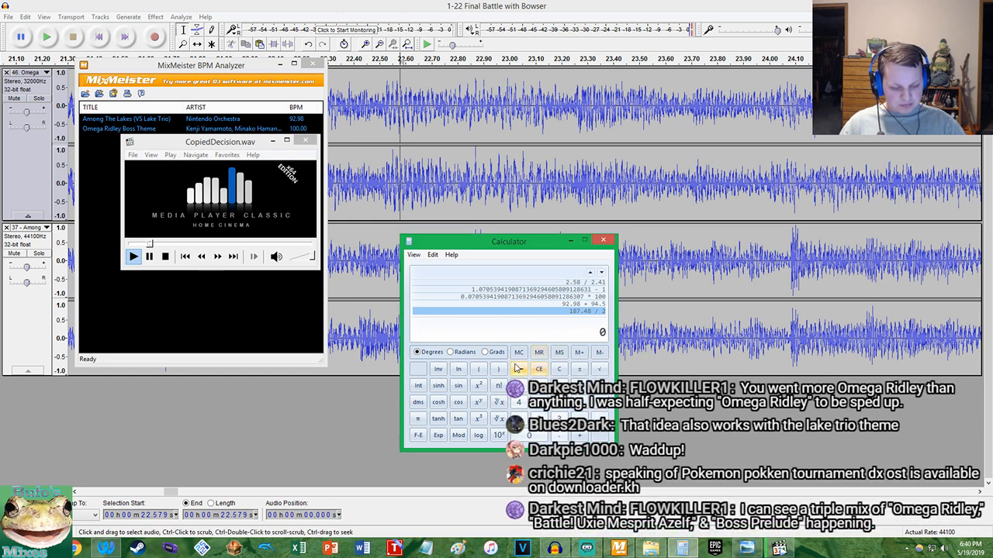
key(Return)
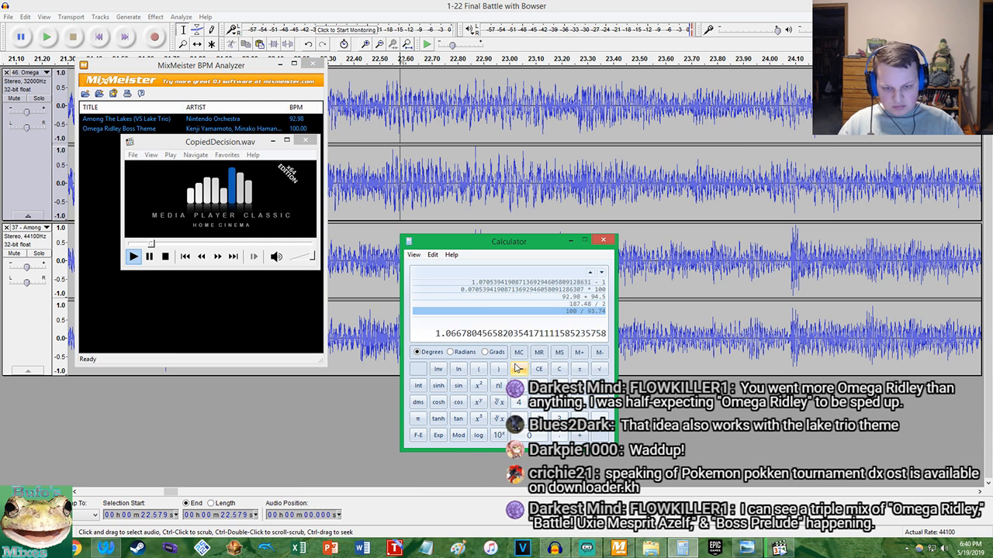
text(1)
key(Return)
text(*100)
key(Return)
right_click(459, 329)
click(471, 335)
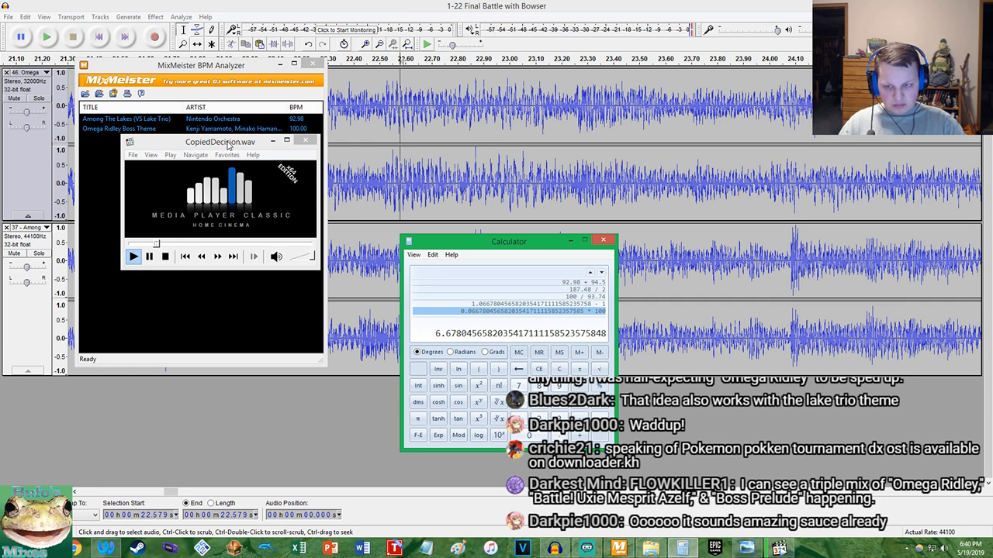
Switch to Audacity, undo the last tempo change on Among The Lakes, and apply Change Tempo at about 6.678 percent
click(45, 28)
click(25, 17)
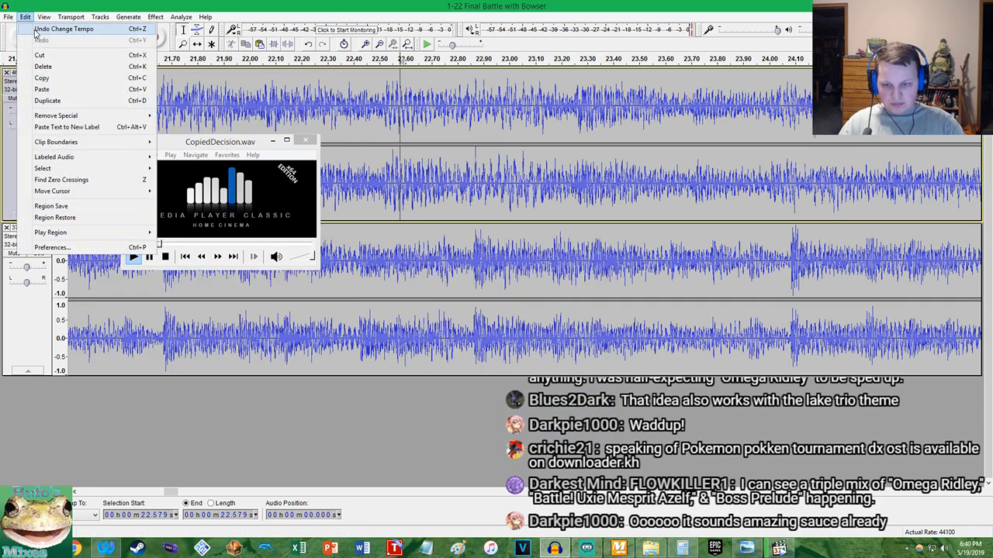
click(35, 29)
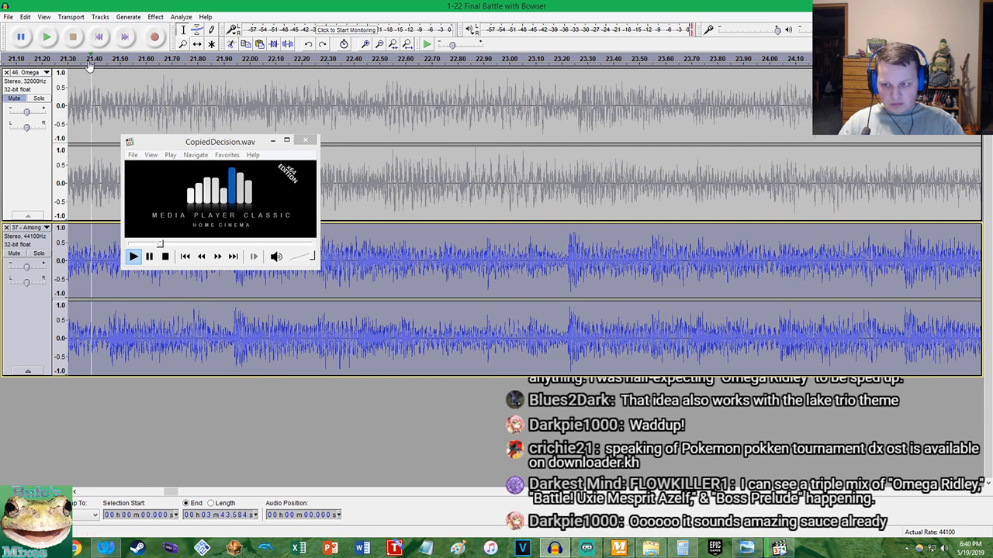
click(155, 16)
click(166, 124)
click(533, 315)
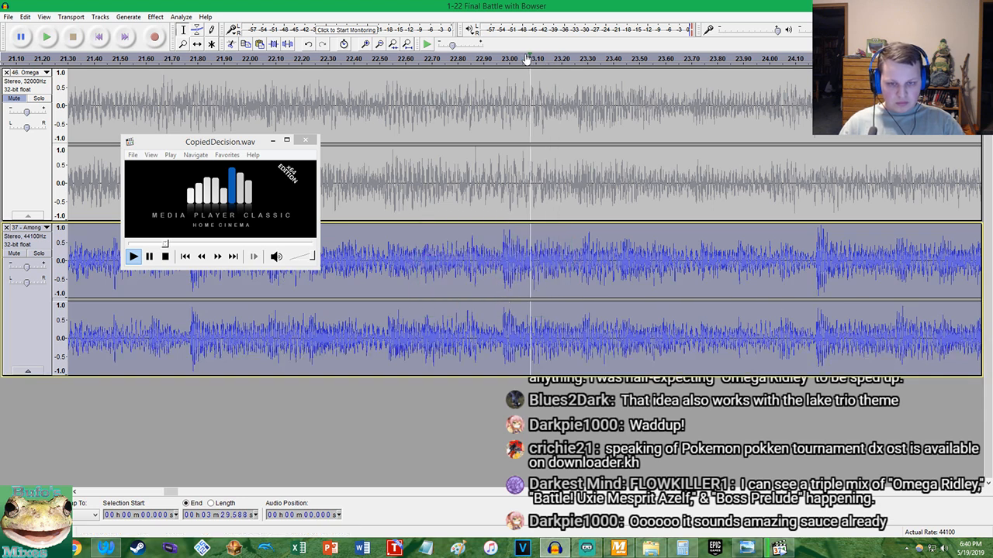
Fit the whole project in view and clear the other windows by showing the desktop and reopening only Audacity
click(407, 45)
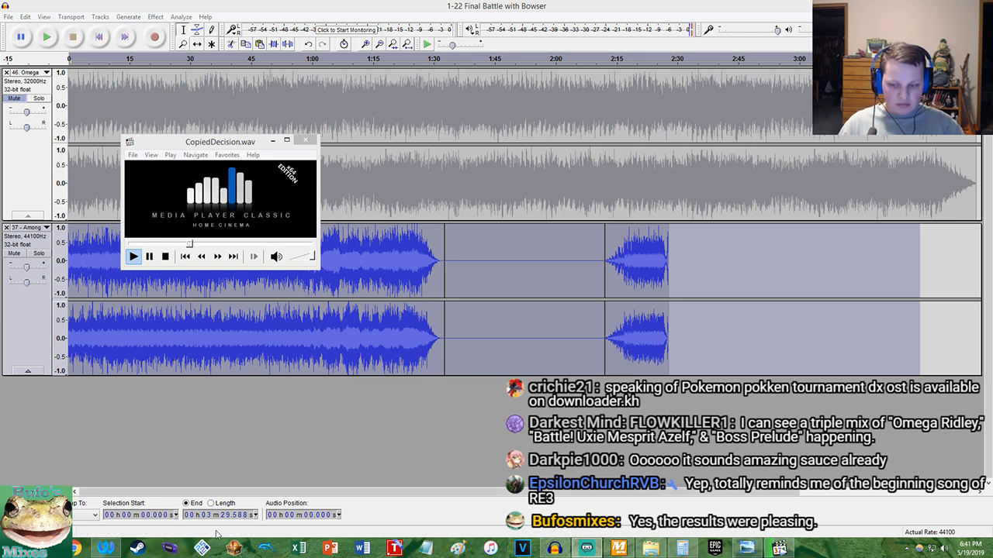
mouse_move(110, 551)
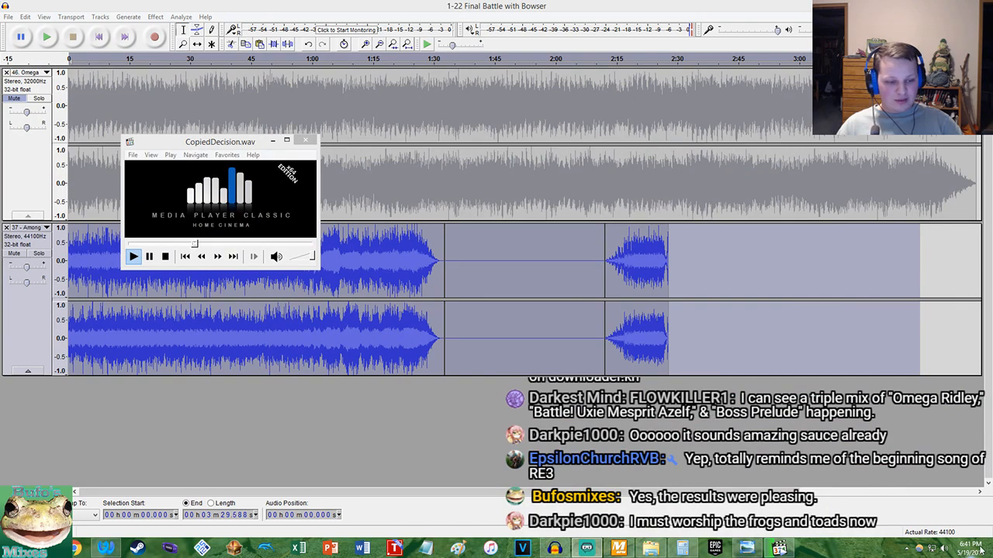
click(991, 551)
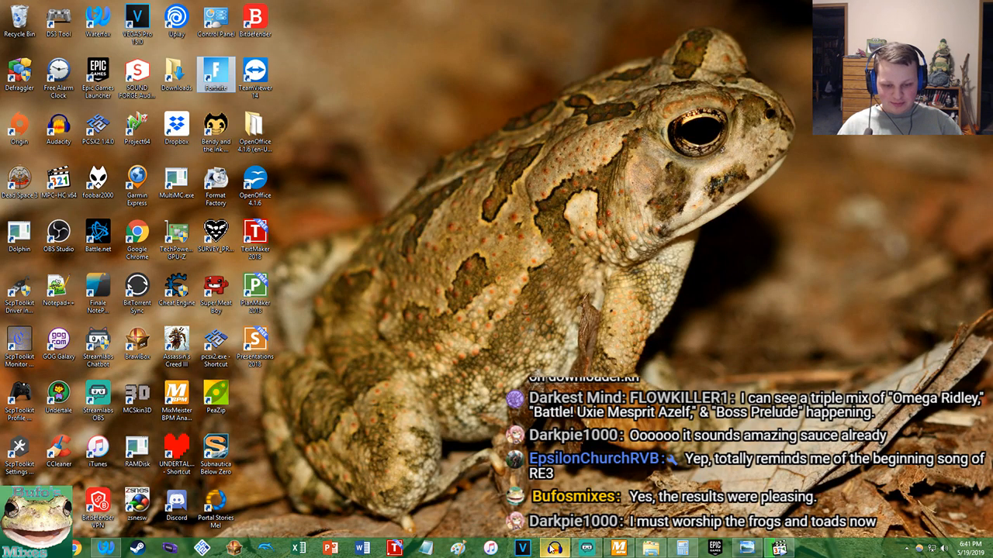
click(555, 547)
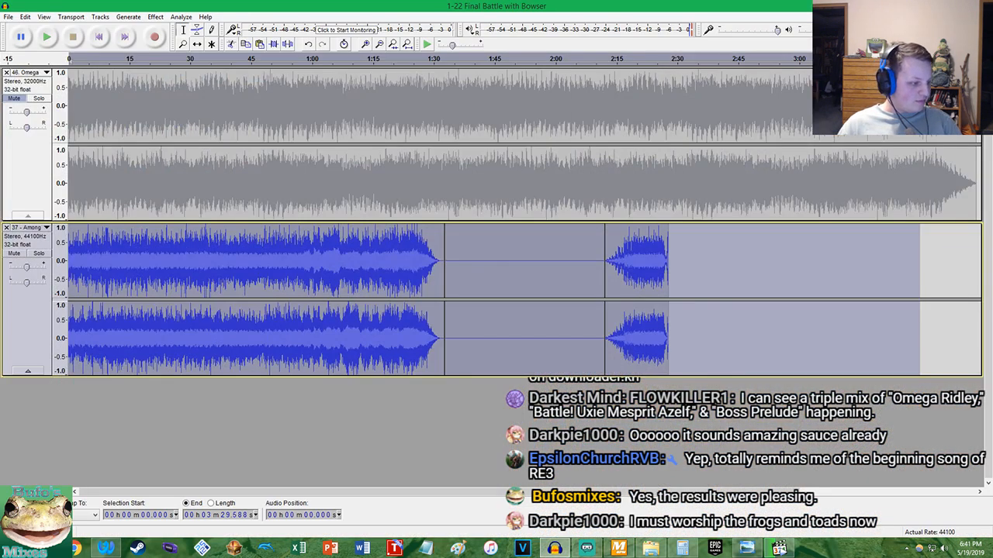
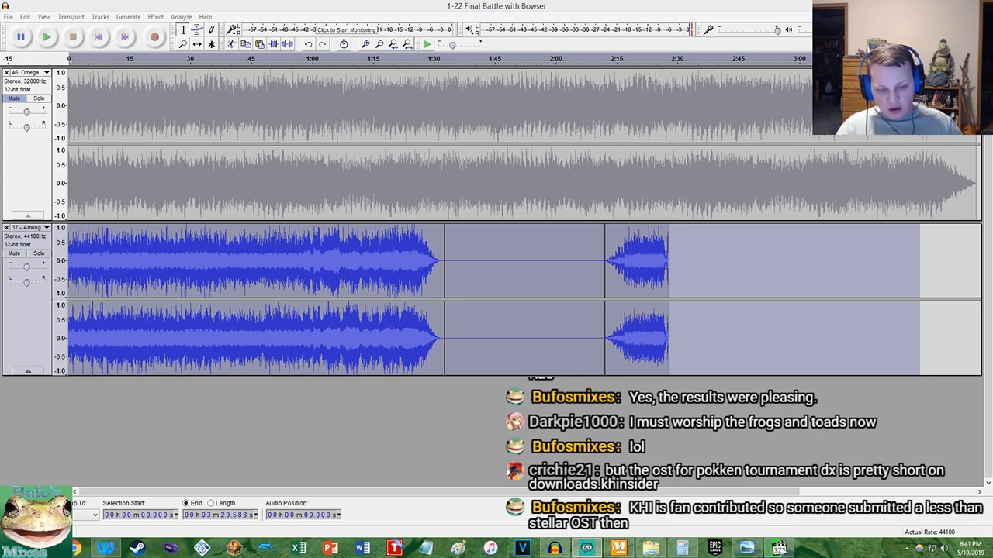
Listen to CopiedDecision.wav in Media Player Classic beside the project and close the player
click(683, 548)
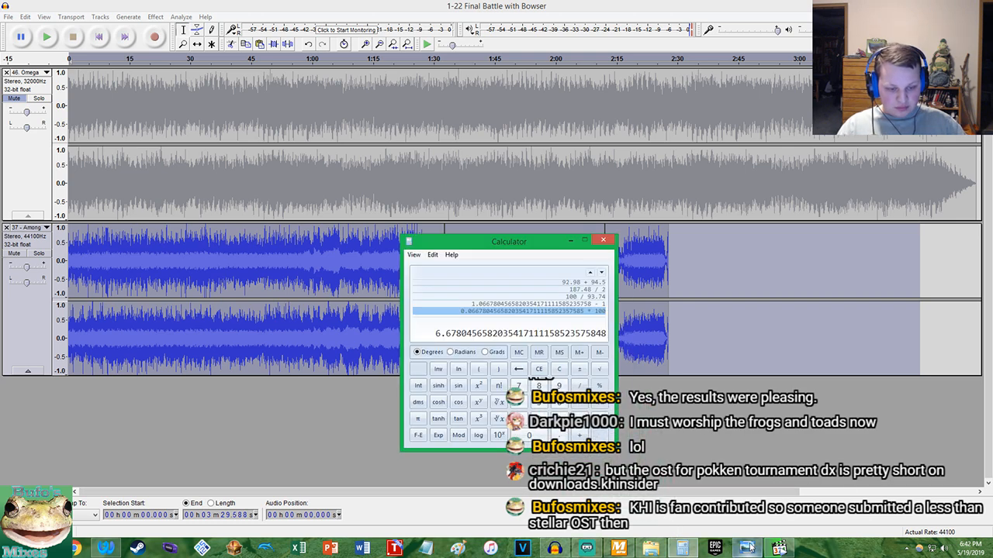
click(779, 548)
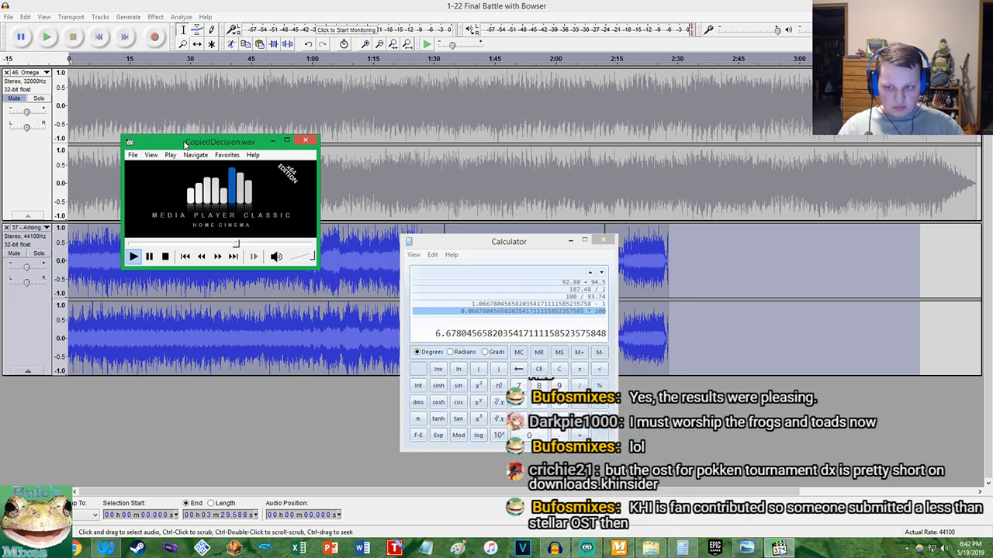
drag(182, 141, 153, 131)
click(391, 152)
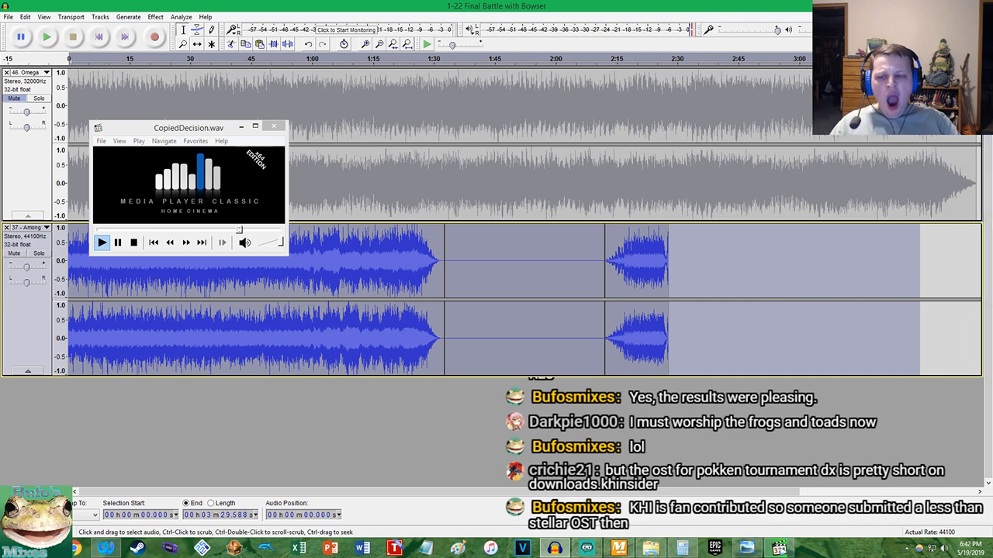
scroll(411, 211, up, 9)
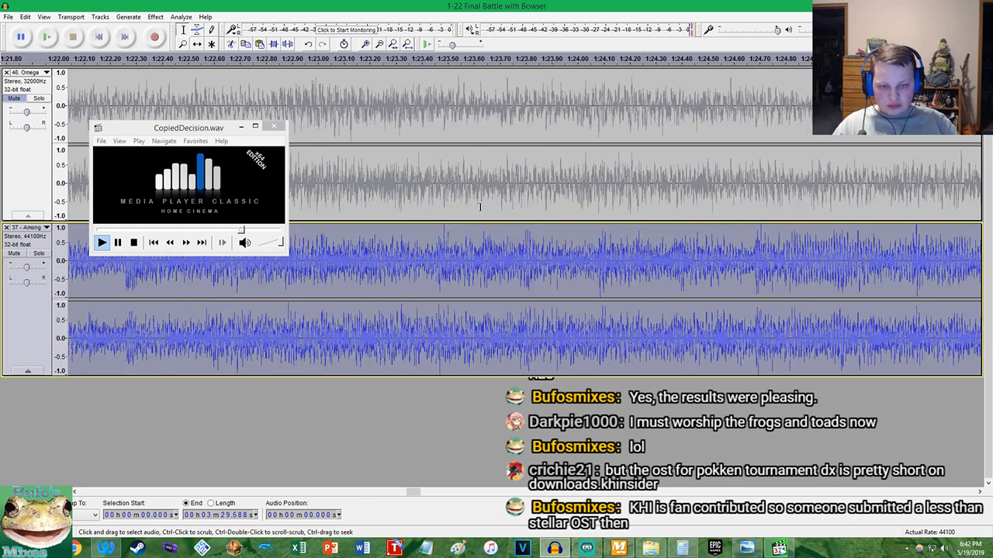
scroll(600, 203, down, 1)
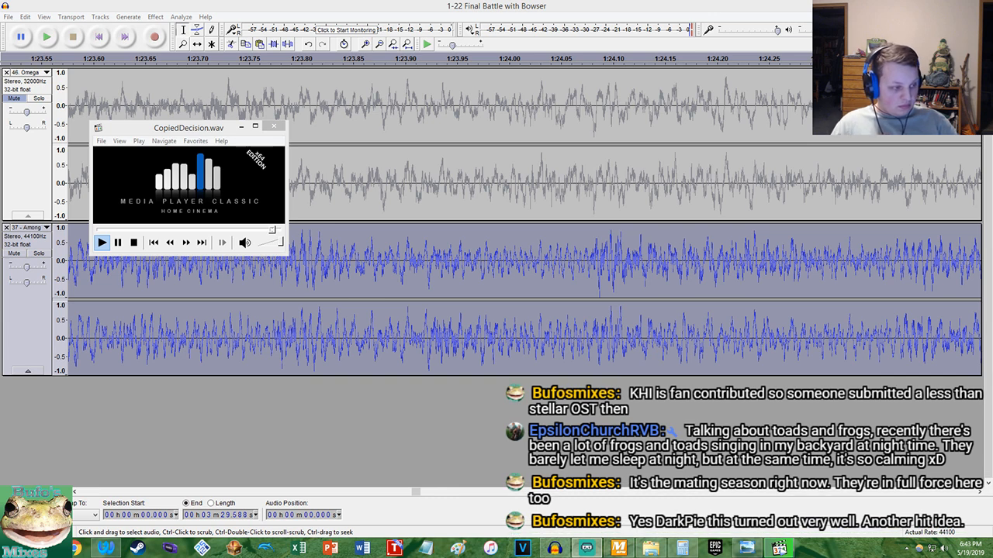
drag(203, 131, 207, 166)
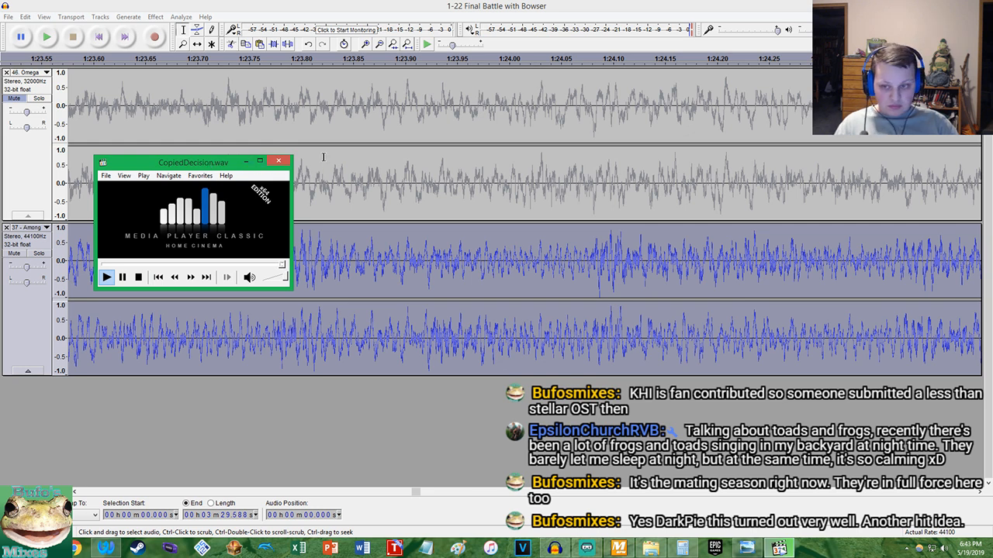
drag(214, 164, 216, 164)
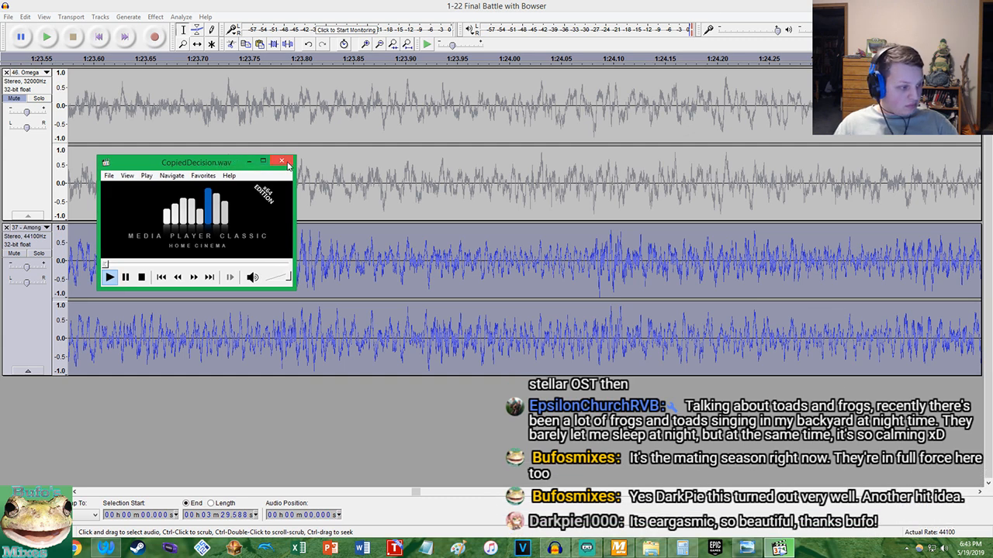
click(286, 161)
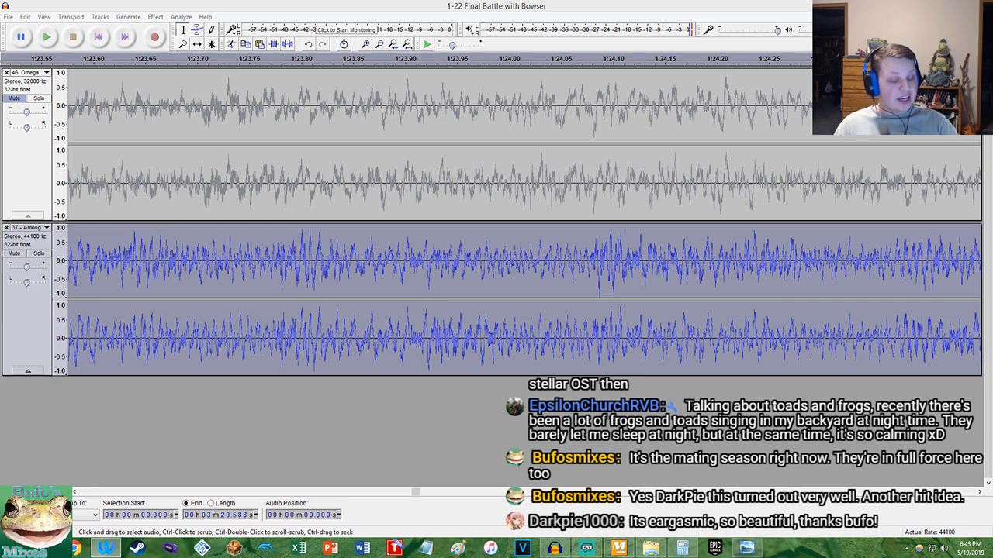
Unmute the Omega Ridley track, clear the selection and play both tracks together from the start of the project
click(459, 6)
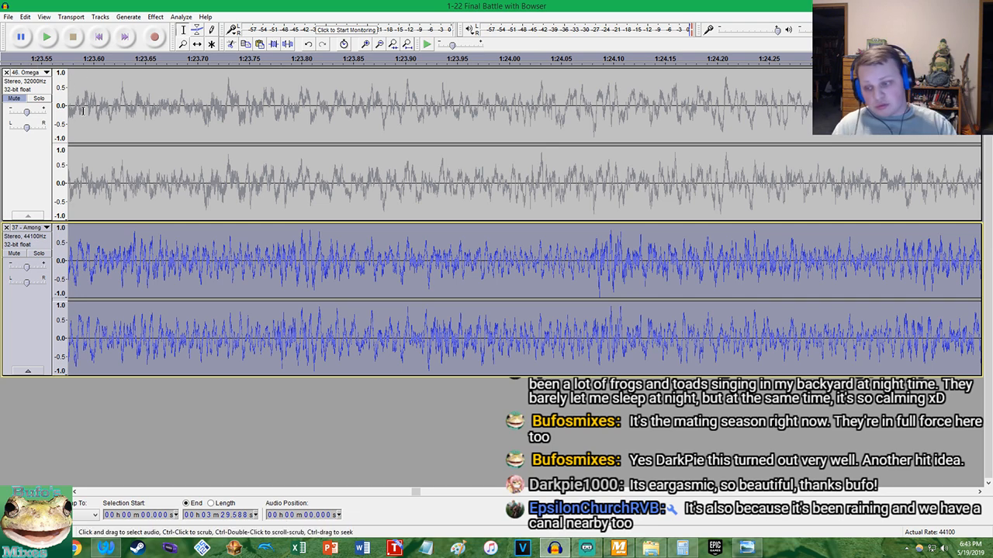
click(71, 42)
click(13, 98)
click(47, 37)
key(ctrl+2)
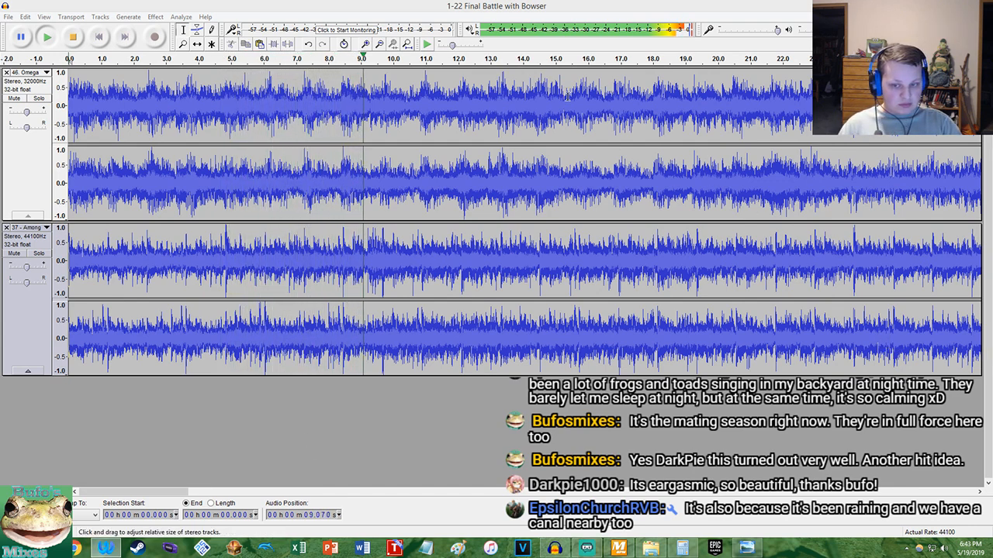
Examine how the beats of both waveforms line up during playback, up to about 29 seconds, and stop playback
click(504, 6)
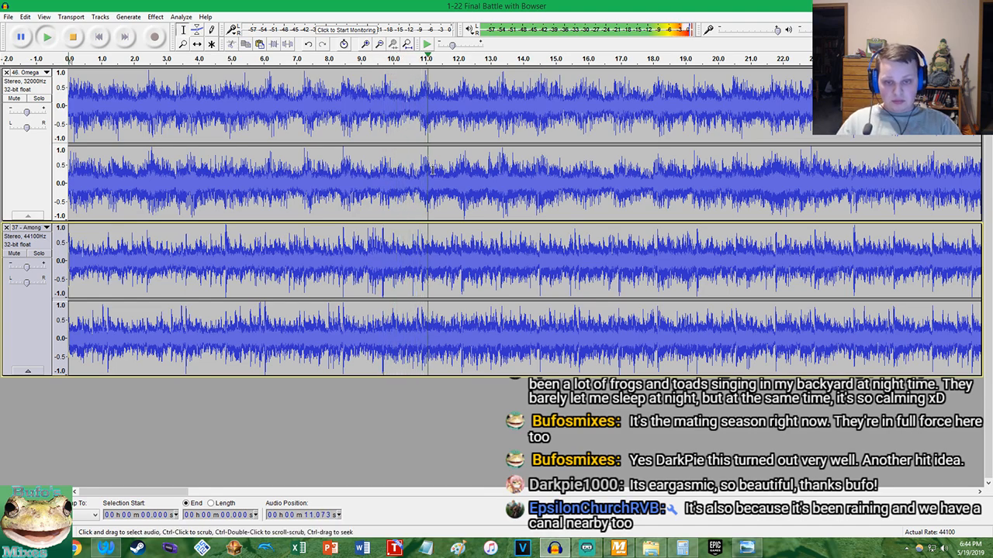
key(ctrl+1)
key(ctrl+1)
key(ctrl+1)
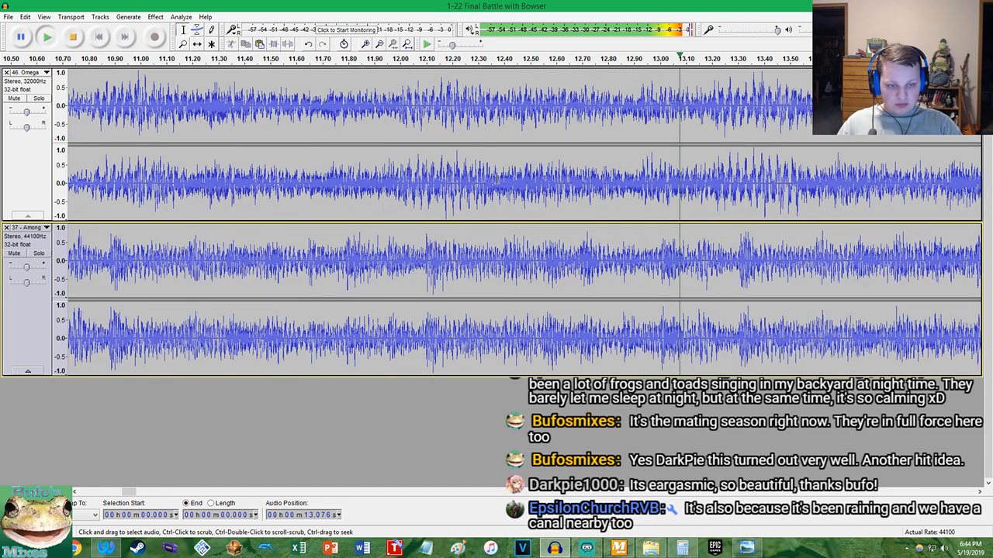
key(ctrl+3)
key(ctrl+3)
key(ctrl+3)
key(ctrl+3)
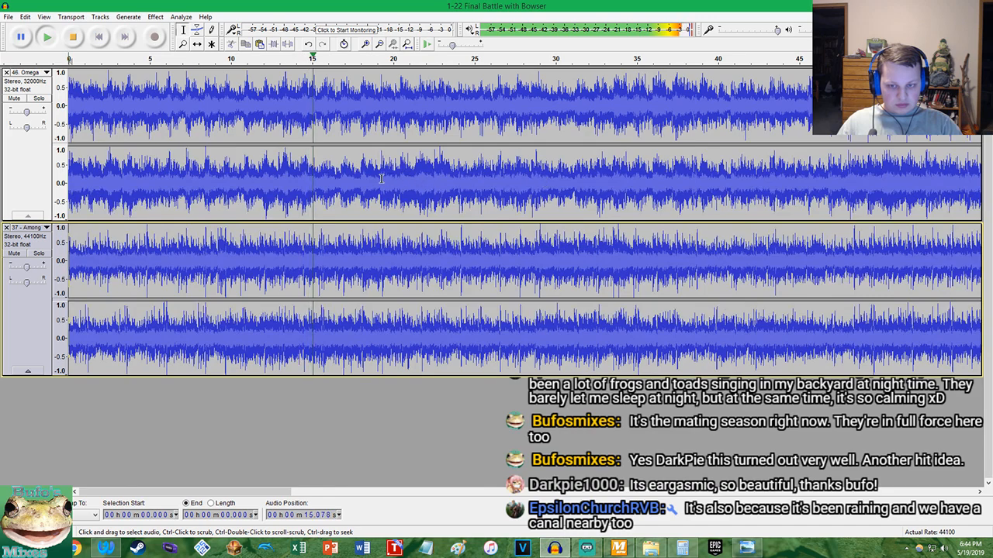
key(ctrl+1)
key(ctrl+1)
key(ctrl+1)
key(ctrl+1)
key(ctrl+1)
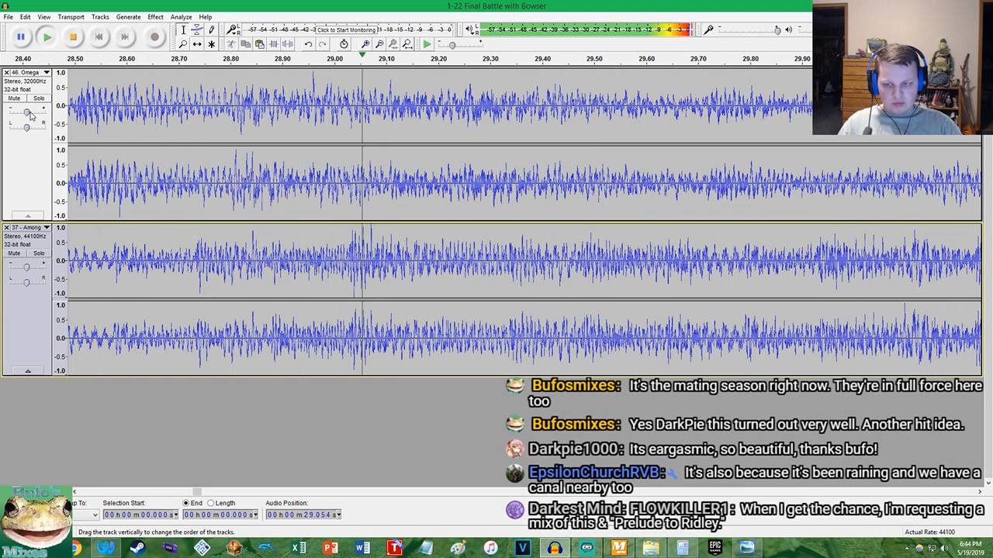
key(space)
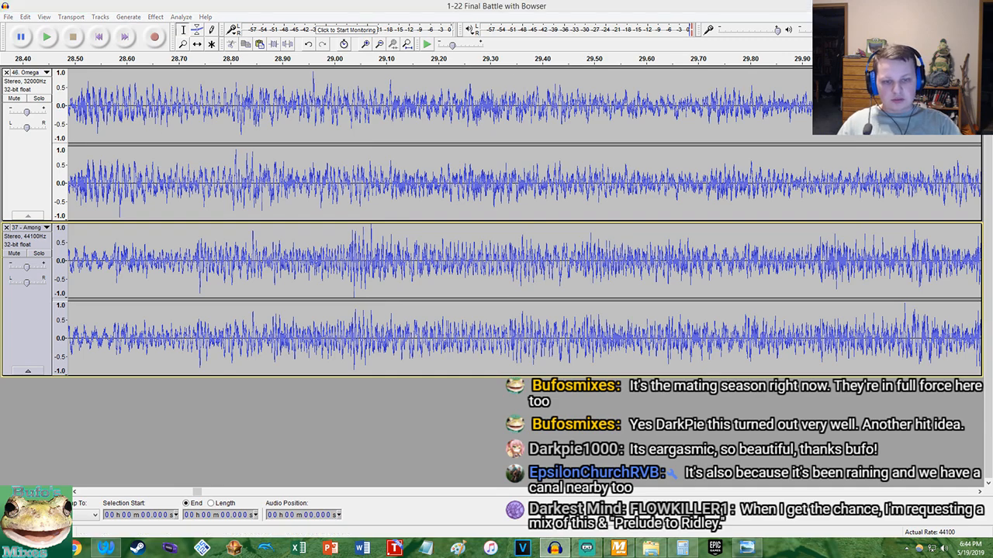
Close the current mashup project and return to an empty Audacity window
click(979, 5)
click(526, 273)
click(552, 548)
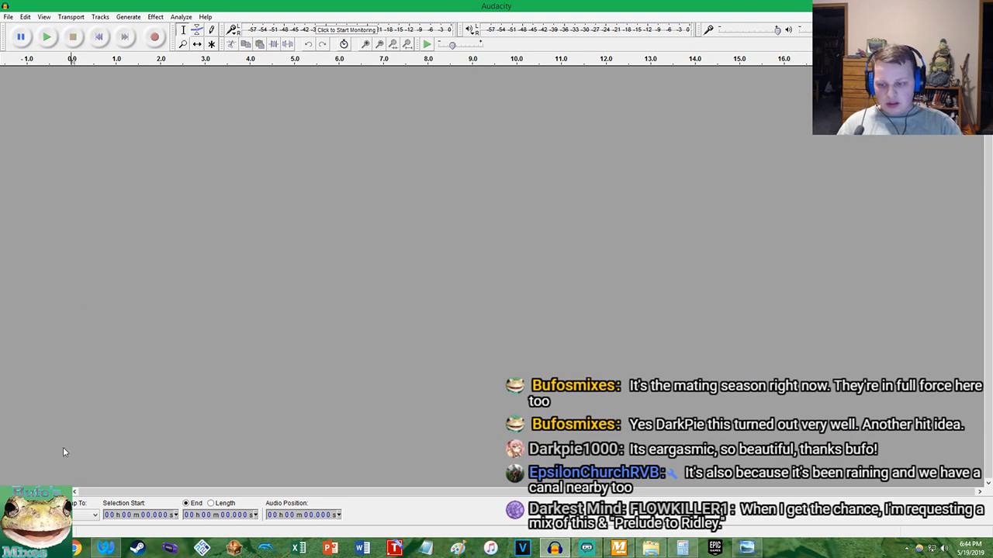
click(107, 545)
click(605, 5)
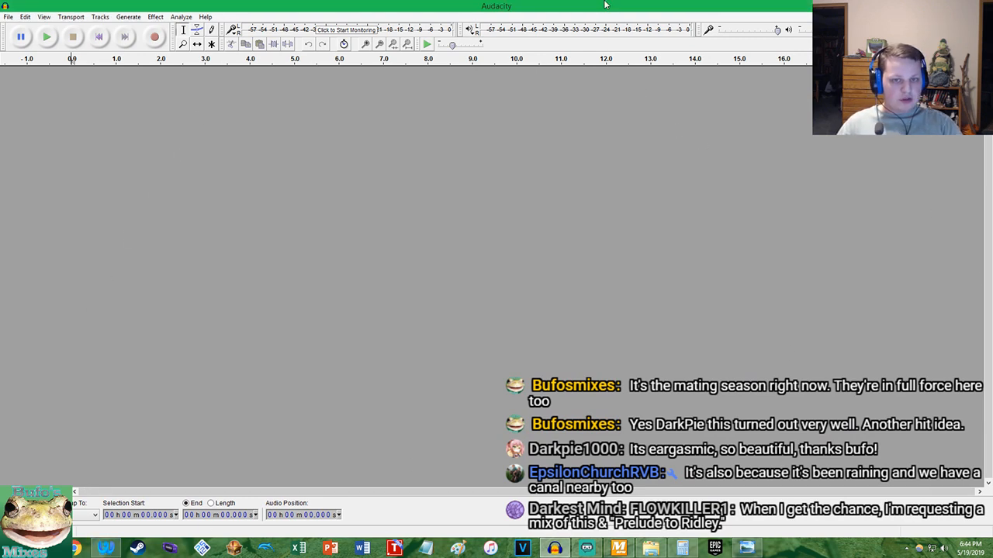
Bring up MixMeister BPM Analyzer and remove Among The Lakes and Omega Ridley Boss Theme from its list
click(587, 545)
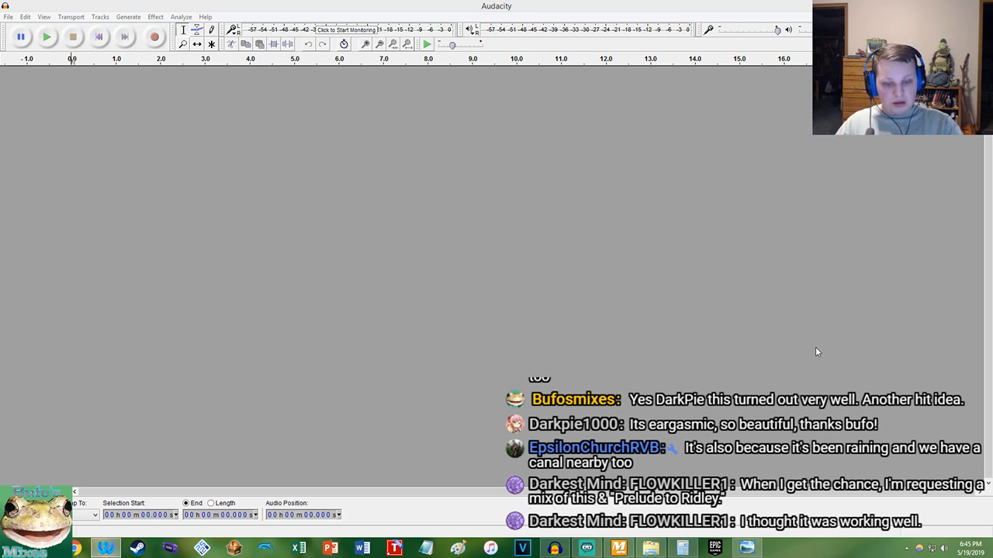
click(587, 549)
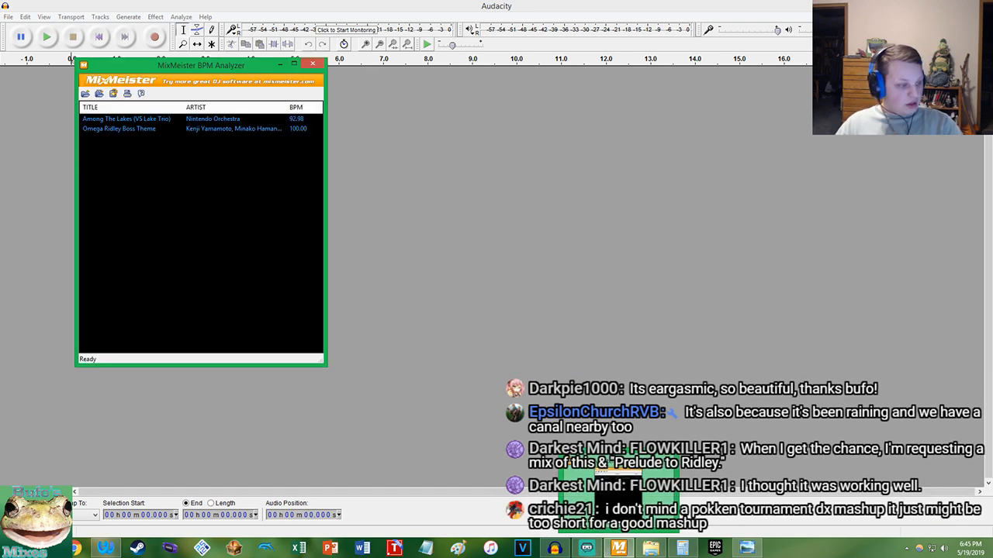
click(587, 554)
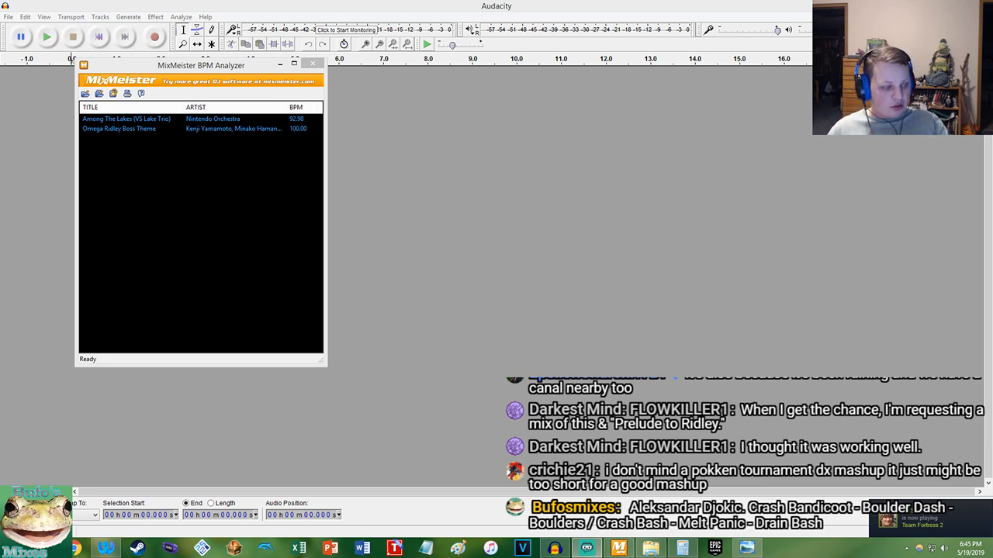
drag(197, 130, 145, 122)
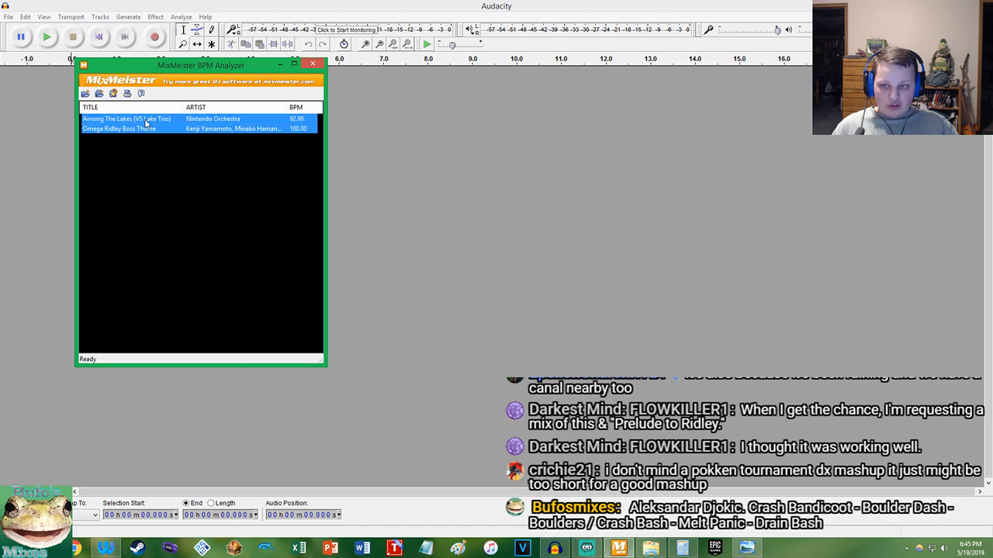
key(Delete)
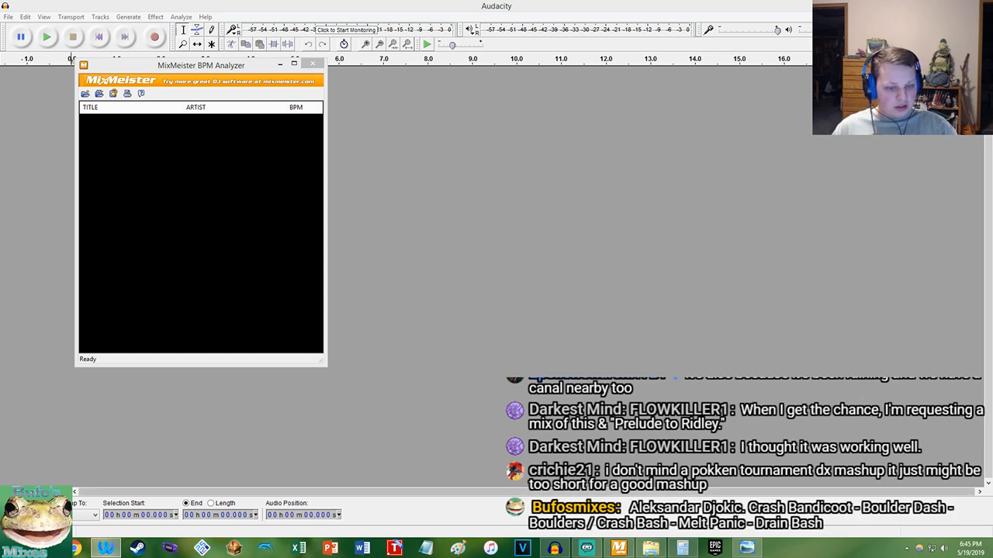
Add 12-boulders-boulder-dash and 15 - Melt Panic to MixMeister BPM Analyzer and import both songs into Audacity
click(651, 549)
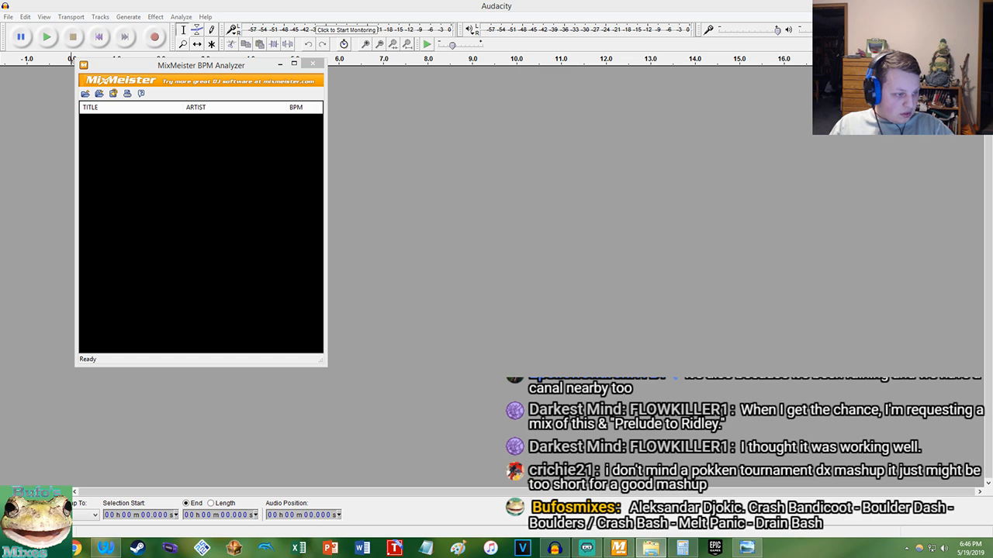
drag(197, 253, 199, 255)
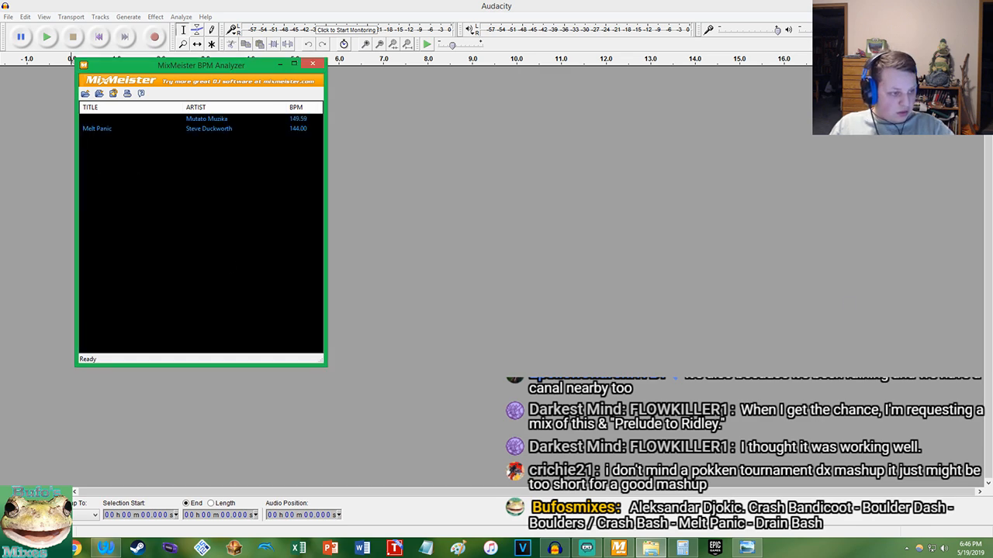
drag(714, 207, 715, 209)
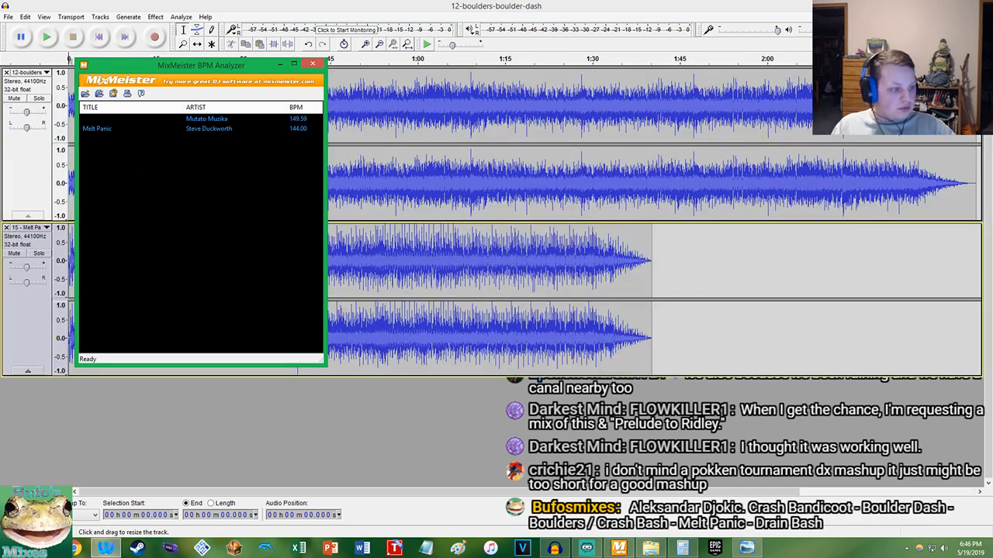
Add 15 - Melt Panic.mp3 and 12-boulders-boulder-dash.mp3 to the AudioKeychain dropzone, start the upload and move the browser out of view
drag(992, 51, 775, 51)
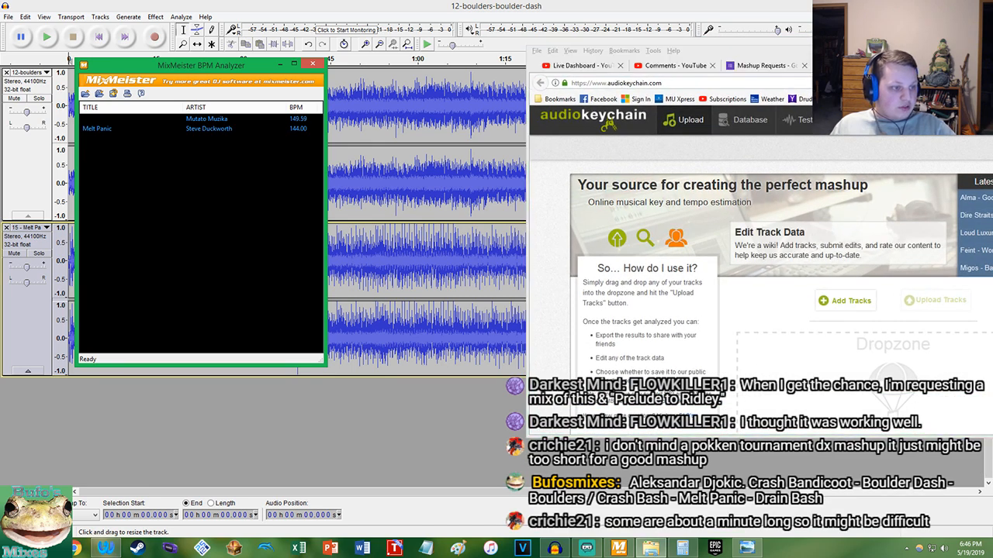
drag(992, 180, 851, 366)
click(938, 300)
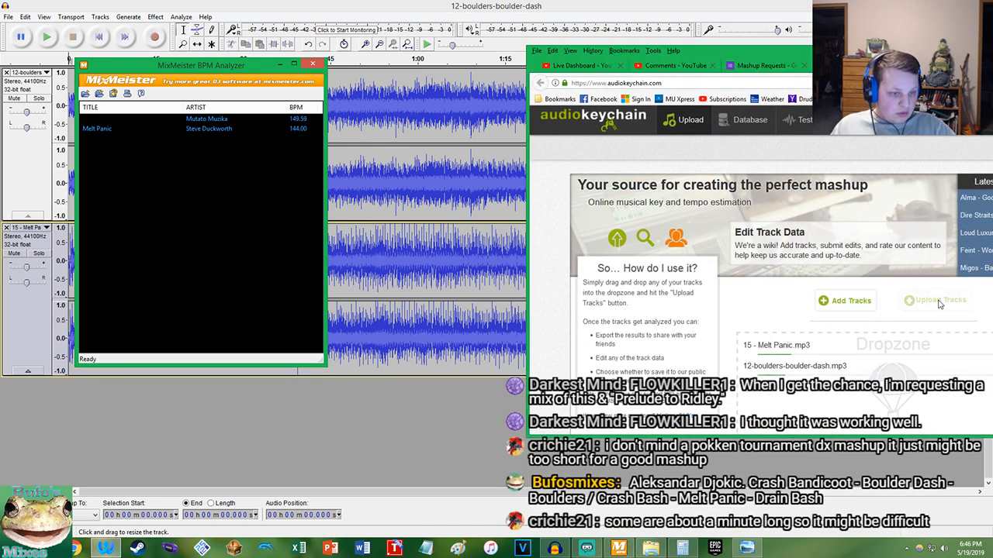
drag(853, 51, 992, 51)
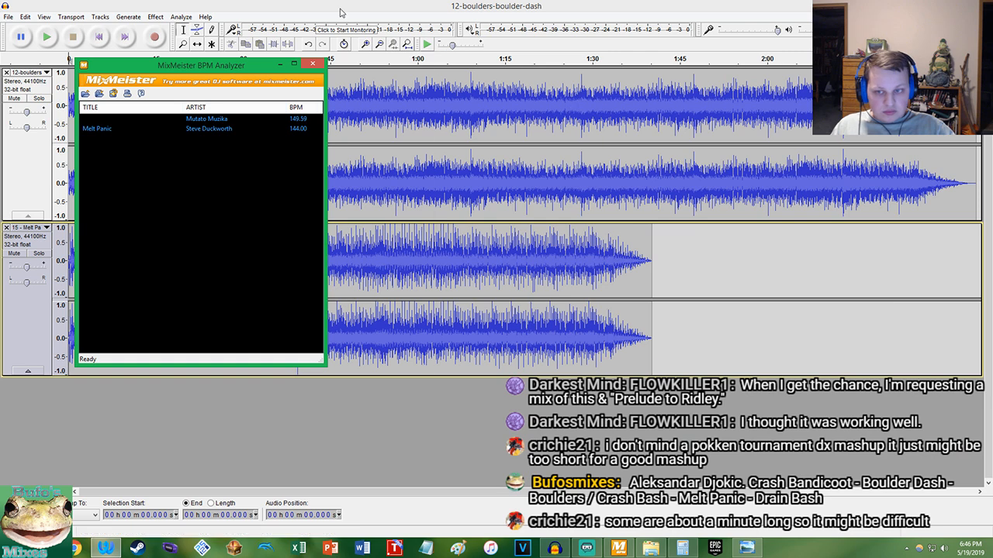
Mute the Melt Panic track in Audacity and play the Boulder Dash track alone for about eight seconds
click(245, 5)
click(14, 253)
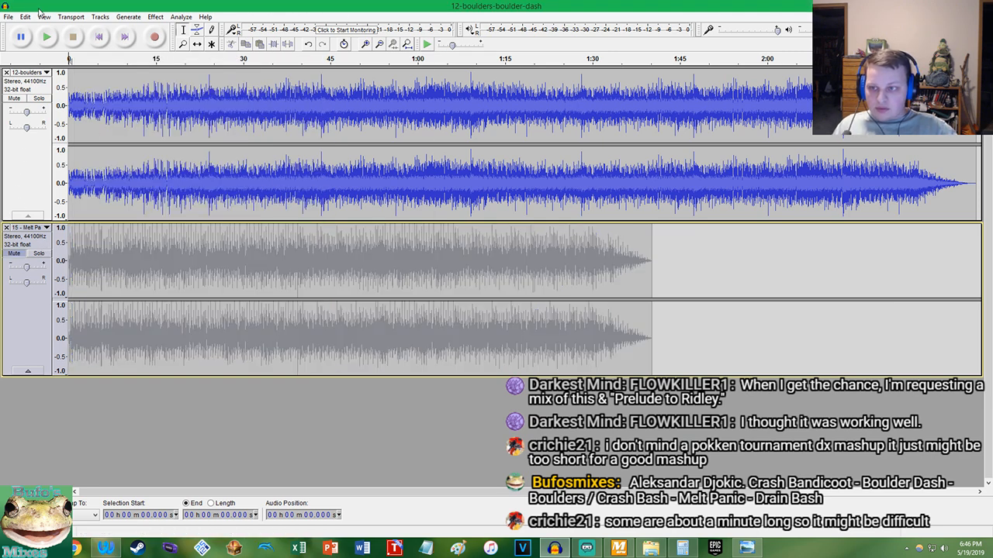
click(106, 548)
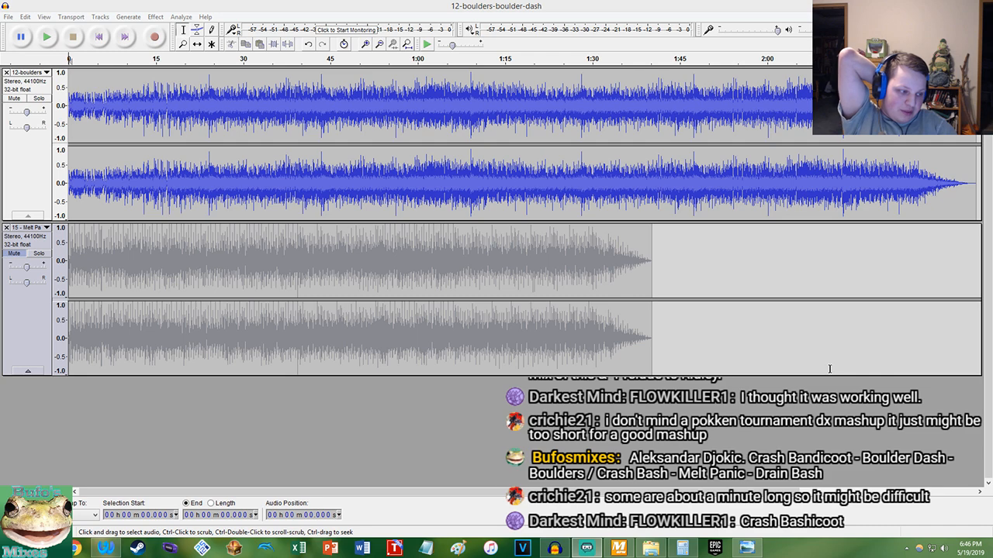
click(97, 51)
click(47, 38)
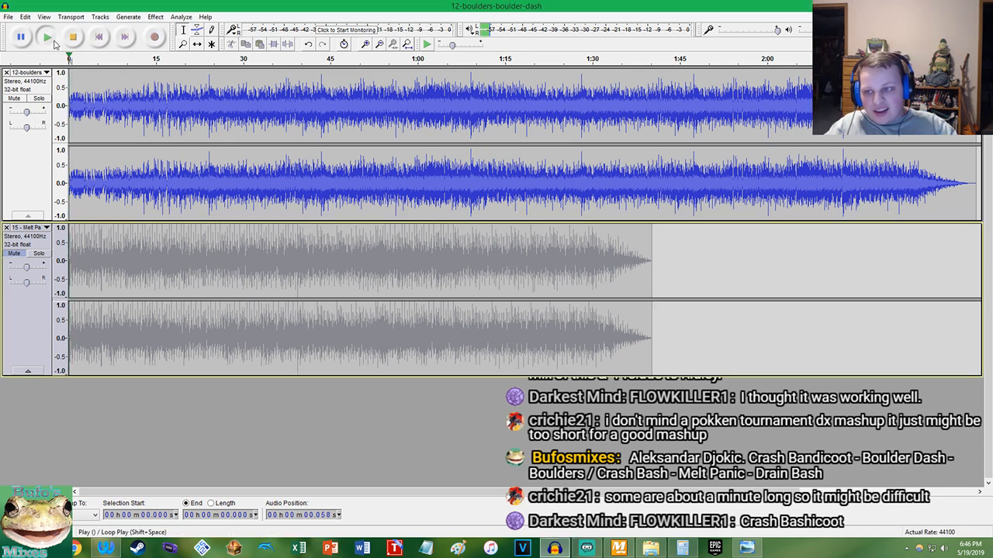
scroll(82, 95, up, 4)
scroll(149, 97, up, 1)
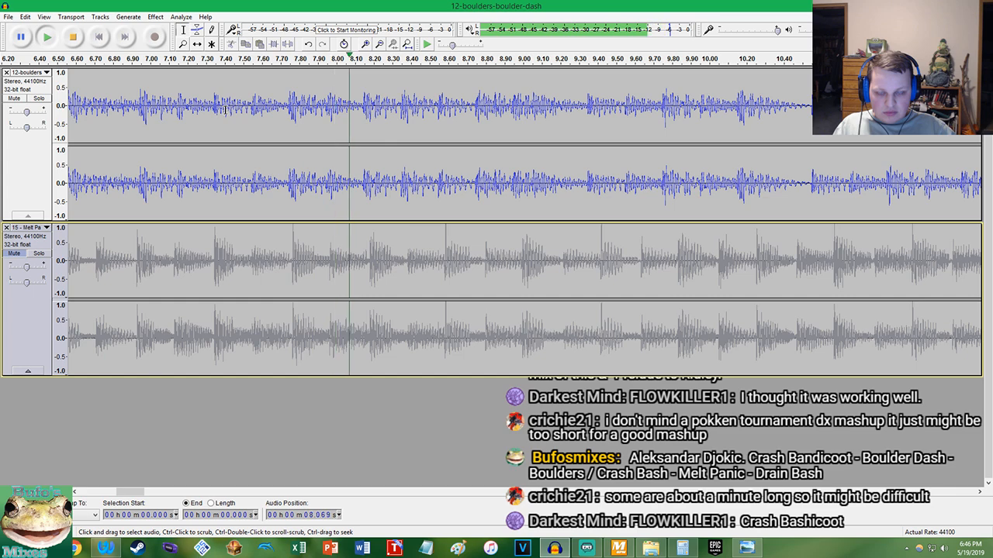
key(space)
Place the cursor at the first sound of the Boulder Dash track, about 0.138 s, and play the project from its start
click(97, 38)
key(space)
key(space)
scroll(92, 110, up, 3)
scroll(92, 110, up, 10)
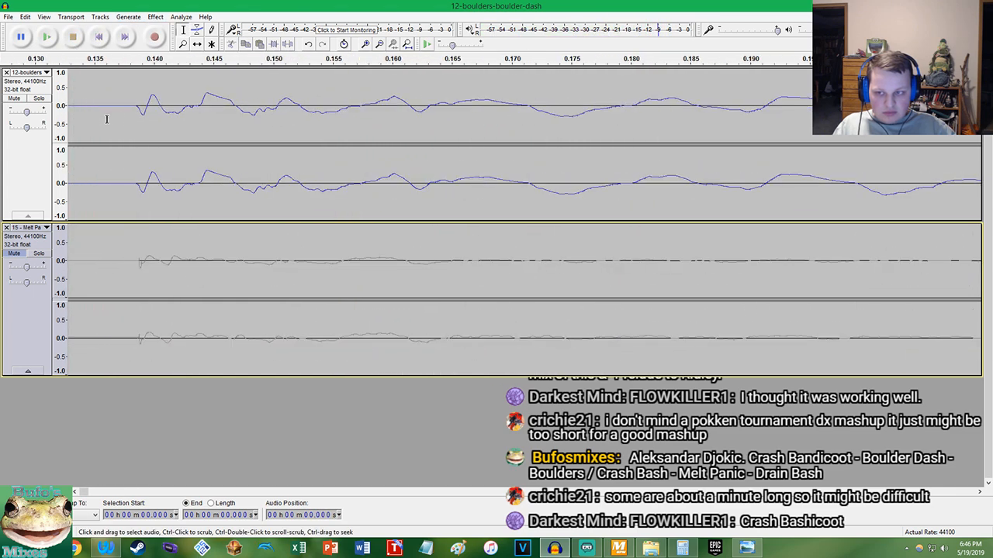
key(space)
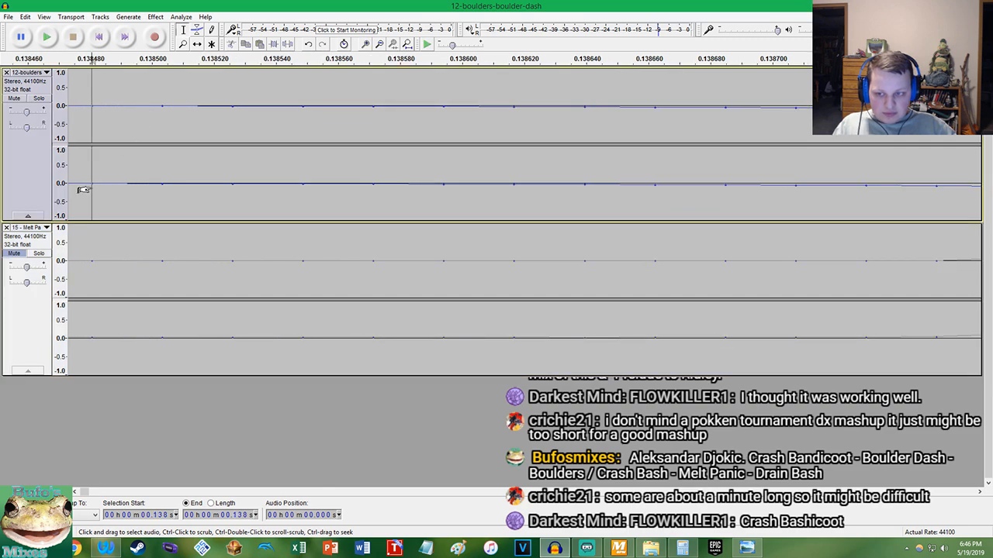
scroll(109, 180, down, 18)
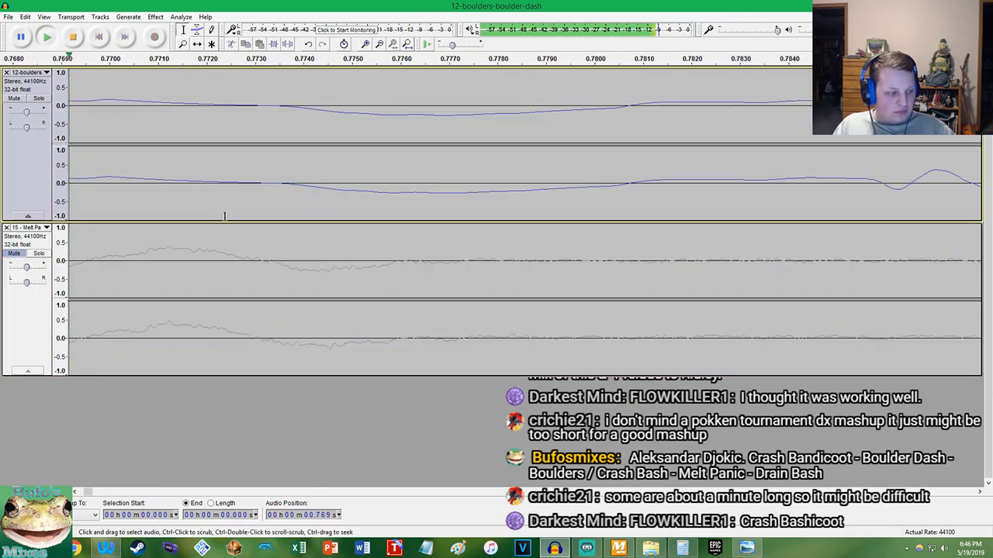
Play the Boulder Dash track again from its start to find where its opening phrase repeats
scroll(164, 172, up, 5)
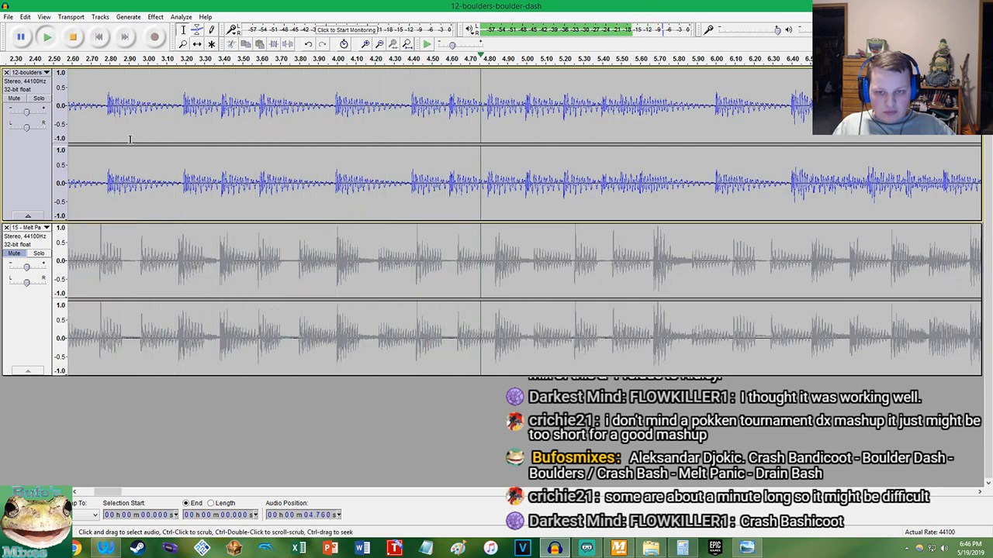
key(space)
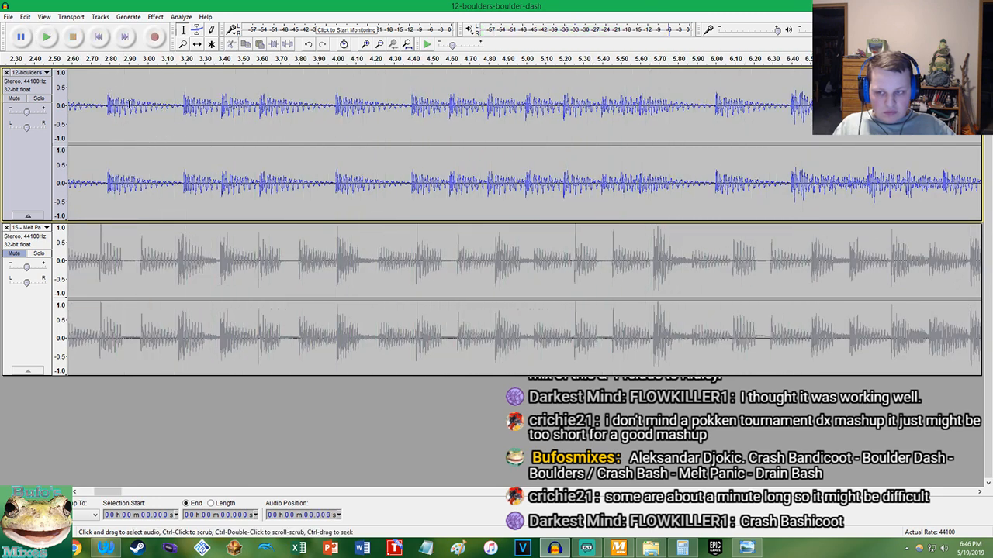
click(99, 37)
click(47, 37)
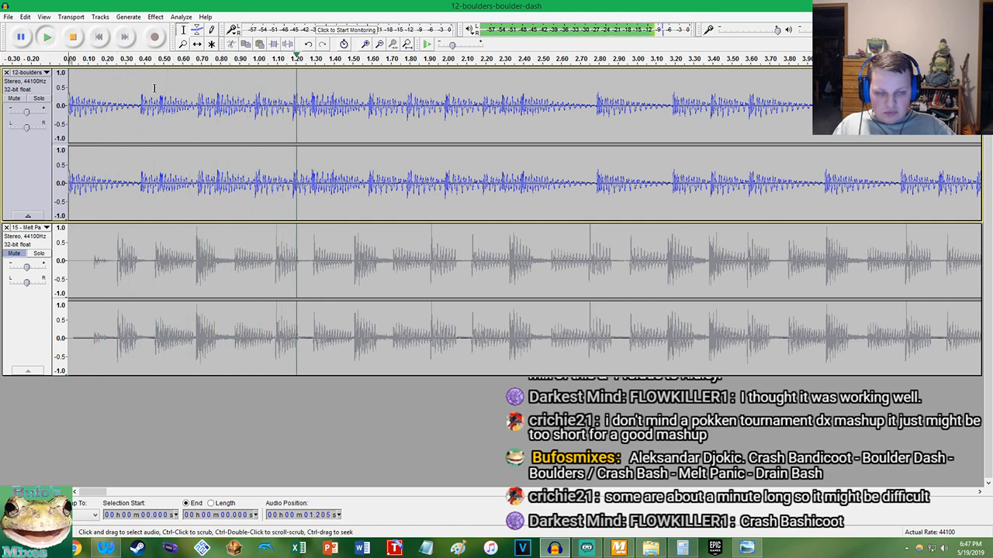
scroll(153, 87, down, 1)
scroll(337, 96, up, 2)
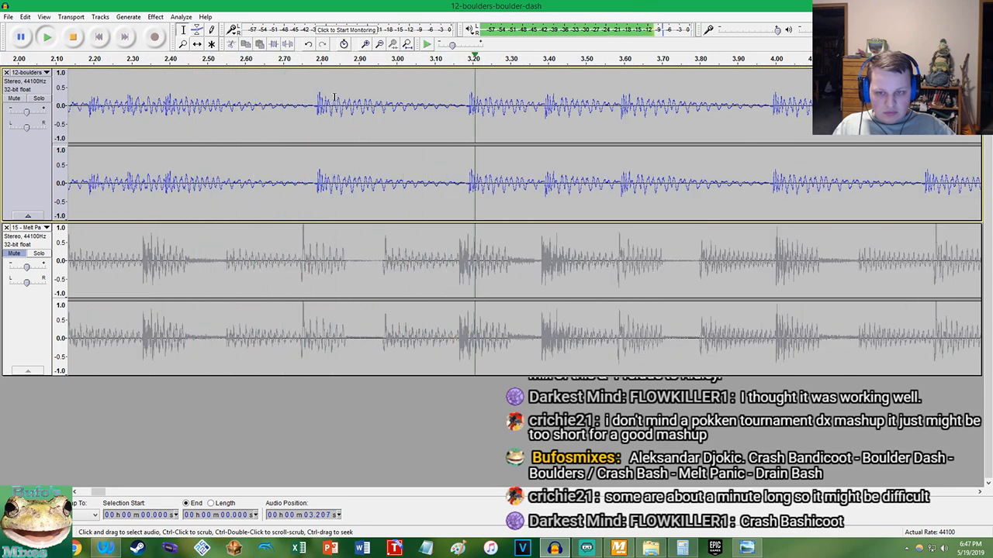
Stop playback, locate the onset of the Boulder Dash beat at about 2.79 s, and enter 2.79 in Calculator
key(space)
scroll(294, 117, up, 7)
scroll(338, 117, up, 3)
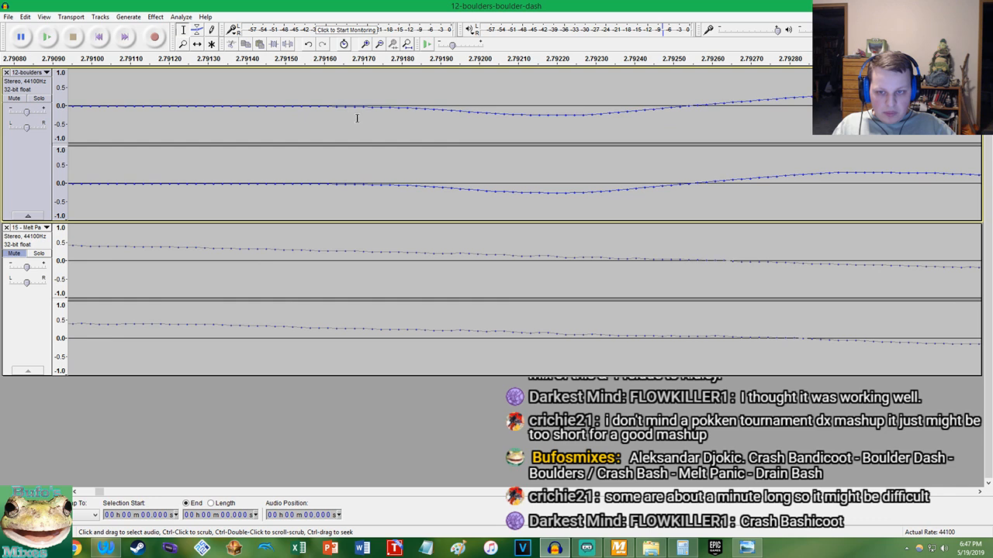
click(678, 547)
text(2)
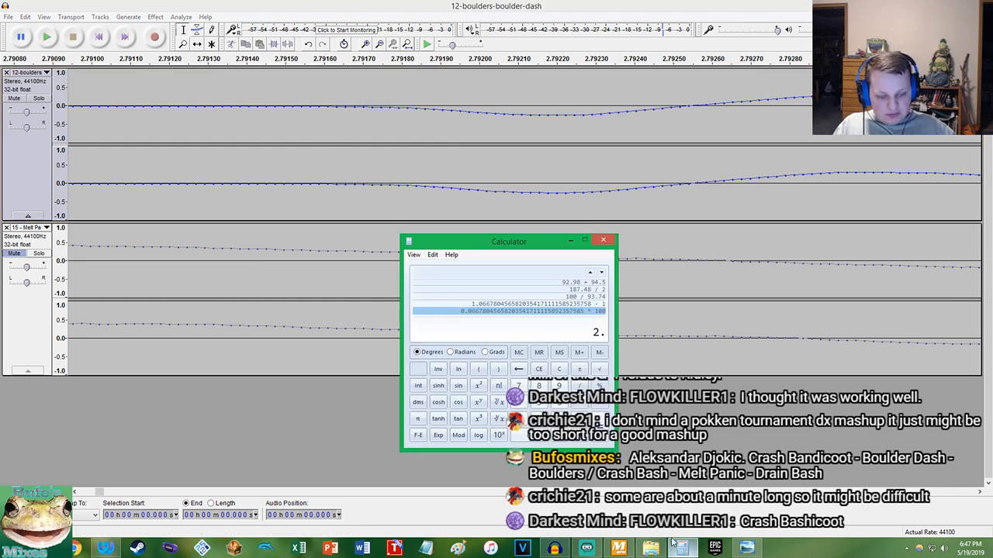
text(.79)
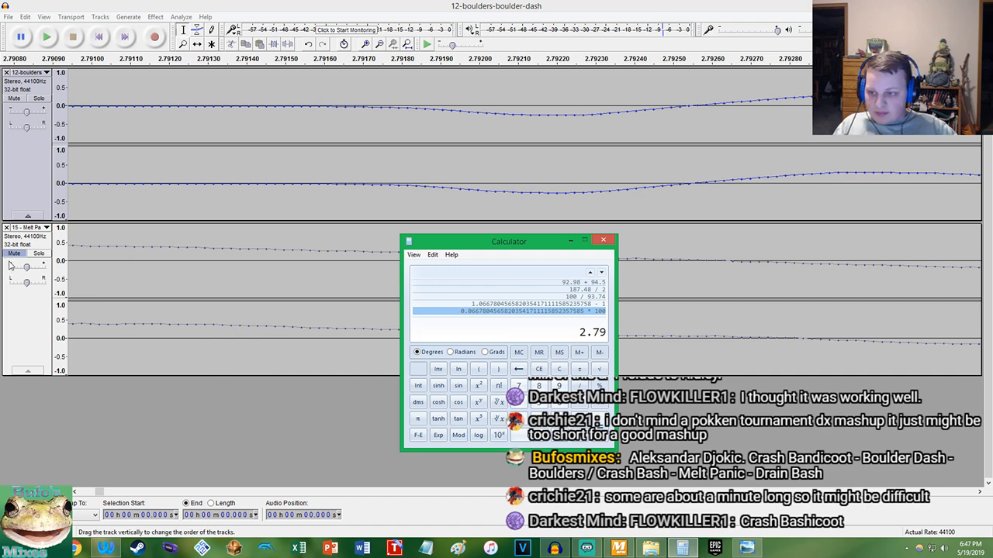
Switch back to Audacity, mute the Boulder Dash track, unmute Melt Panic and play it briefly from the start
click(27, 174)
click(14, 99)
click(99, 37)
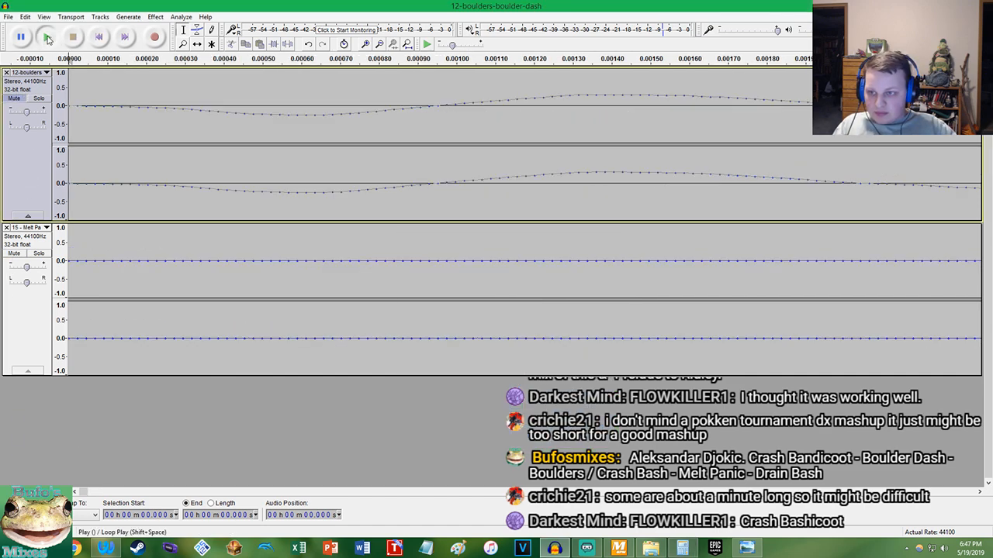
click(47, 38)
scroll(145, 218, down, 12)
key(space)
scroll(144, 137, up, 5)
click(99, 37)
Delete the silence before the first sound of the Melt Panic track, about 0.139 s
scroll(490, 338, up, 5)
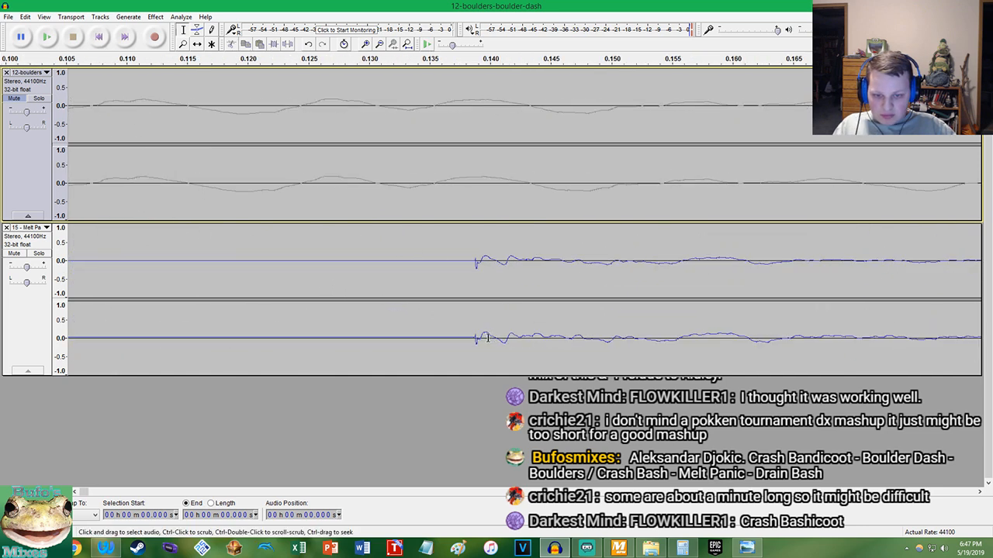
scroll(488, 346, up, 5)
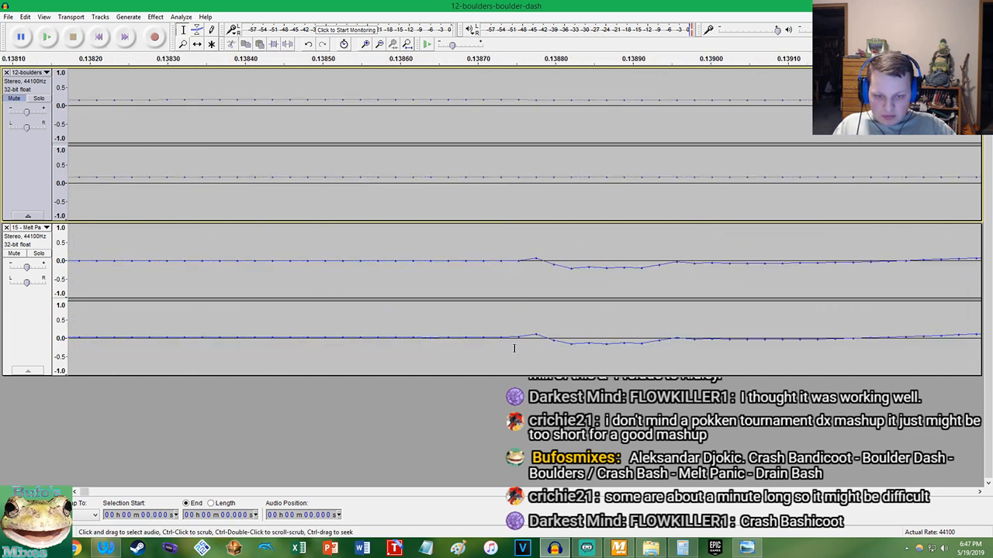
click(554, 267)
key(shift+Home)
key(Delete)
Play the opening of the Melt Panic track repeatedly to identify its first strong beat
key(space)
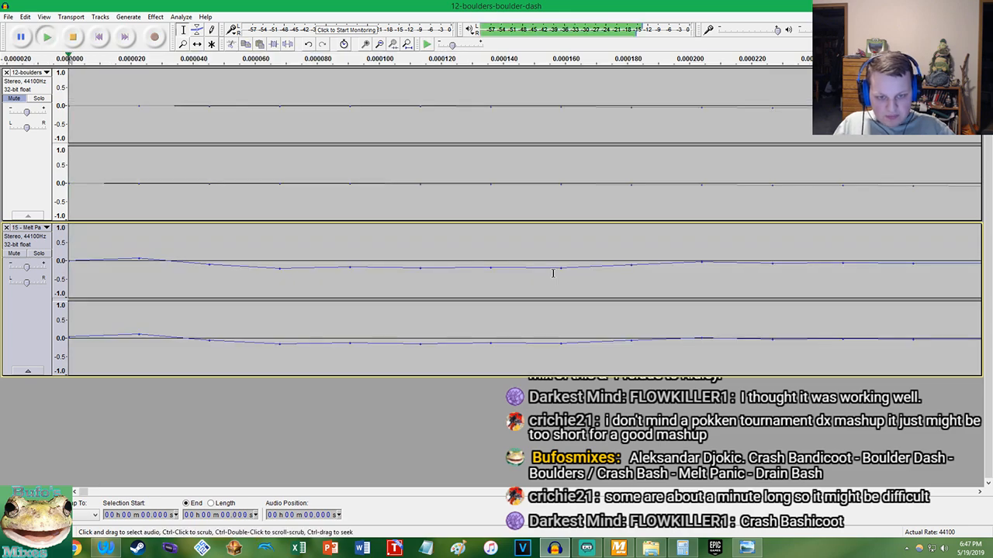
scroll(481, 266, down, 15)
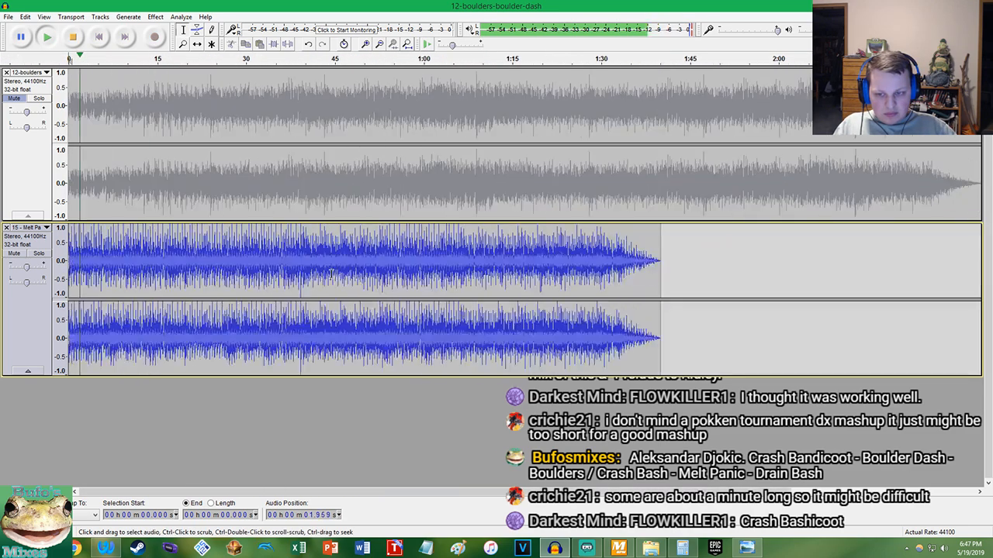
scroll(152, 217, up, 5)
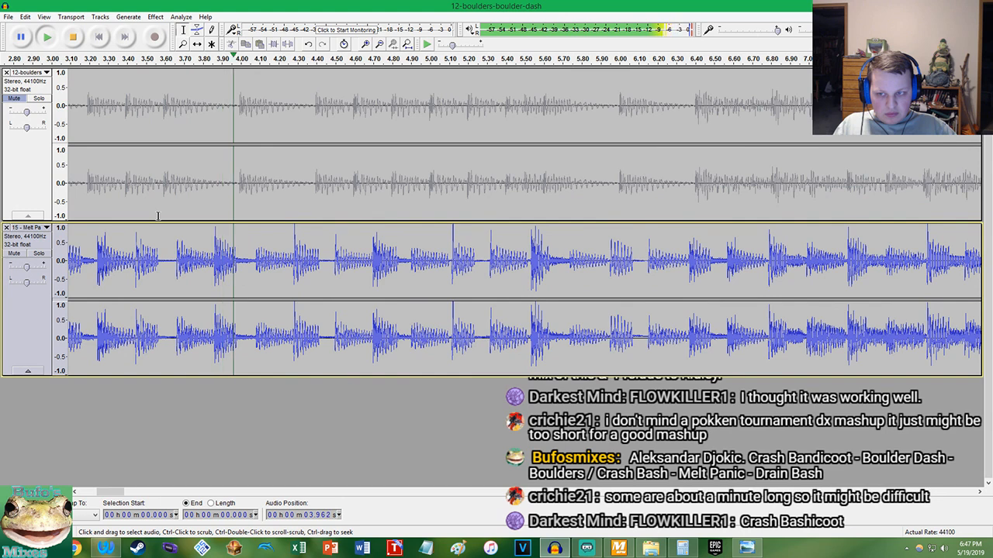
key(space)
key(space)
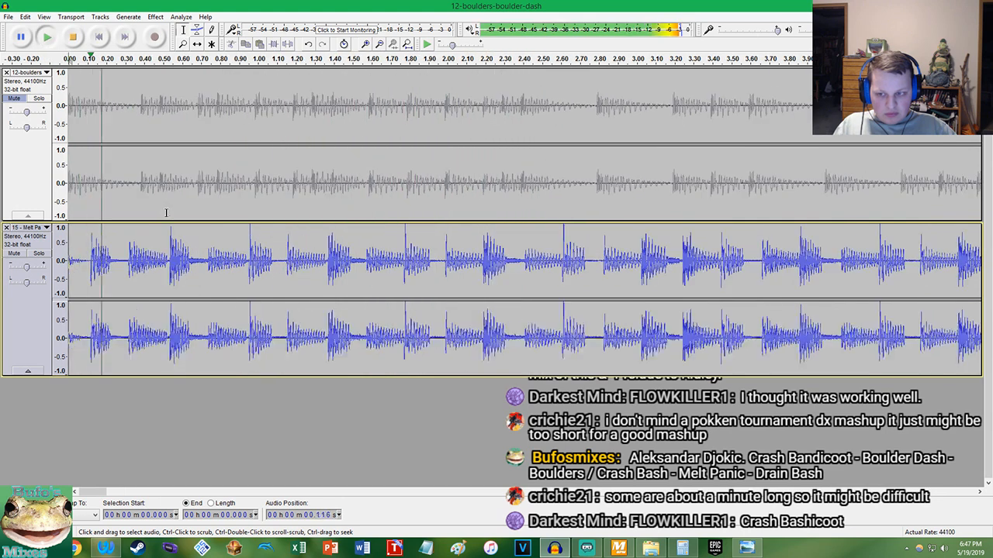
scroll(256, 208, up, 1)
key(space)
key(space)
key(space)
key(space)
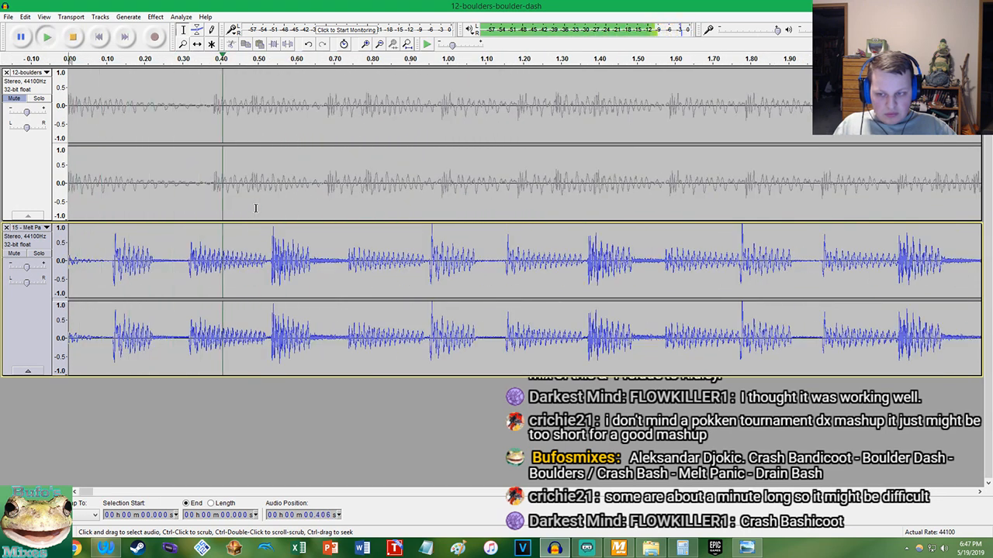
key(space)
key(space)
key(space)
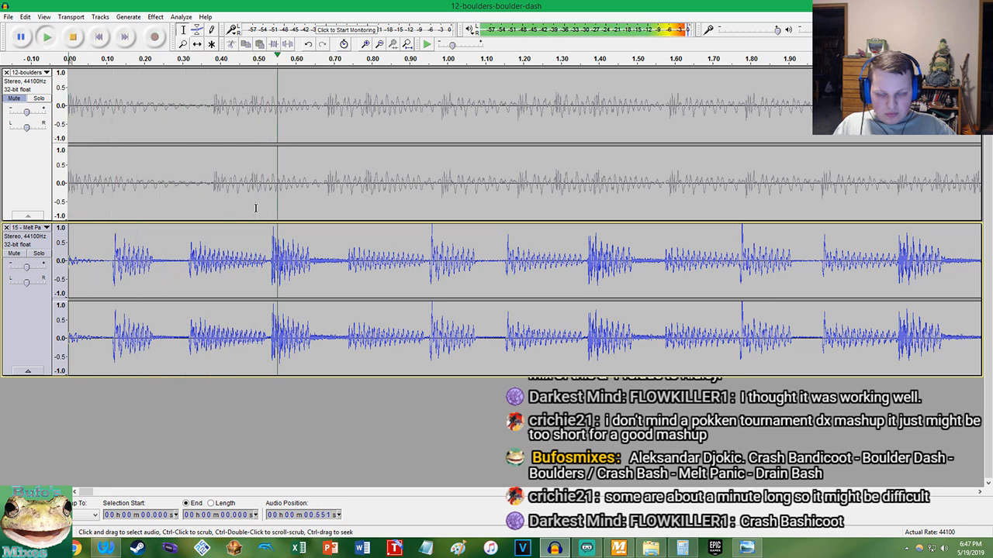
key(space)
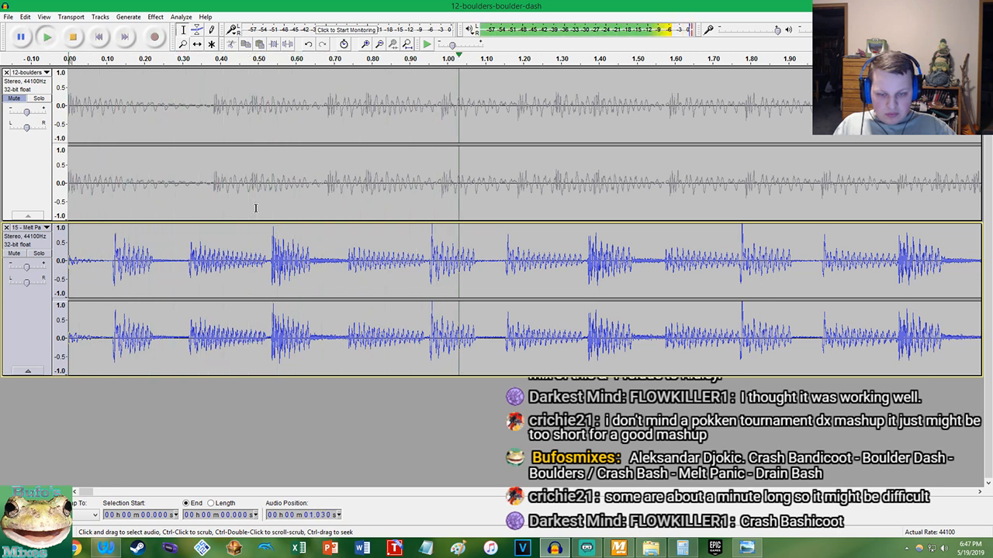
key(space)
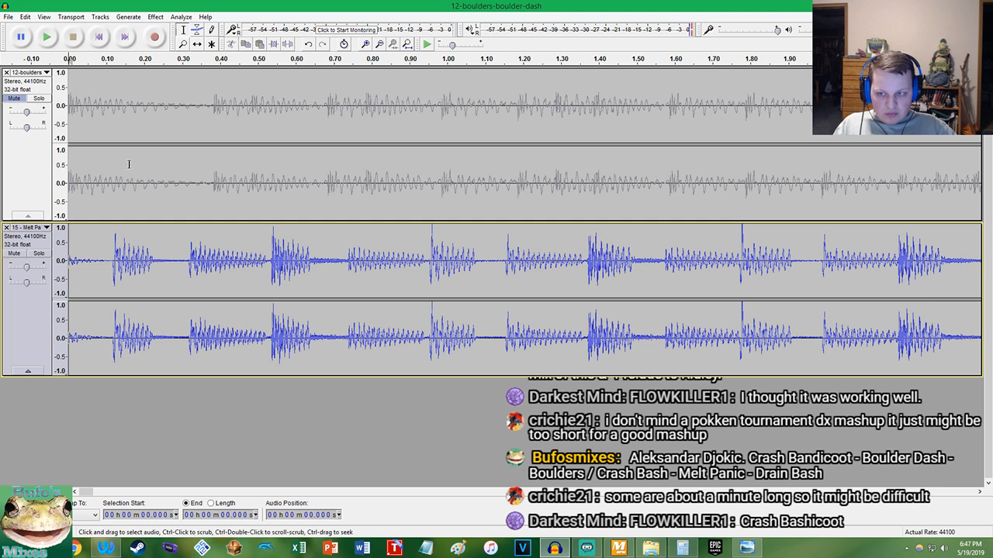
Delete the lead-in before the first strong beat of the Melt Panic track, about 0.118 s
scroll(128, 150, up, 4)
click(100, 37)
scroll(787, 273, up, 5)
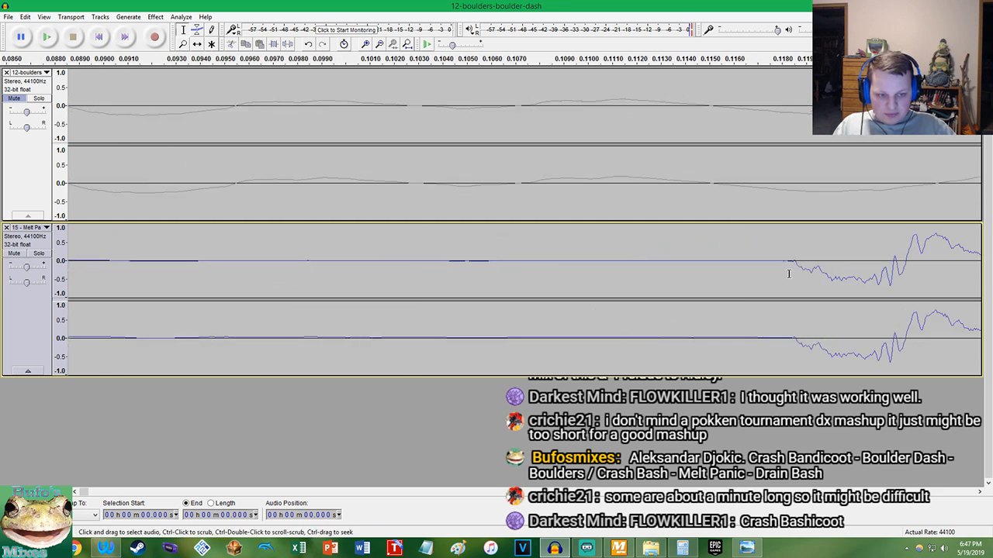
scroll(790, 276, up, 4)
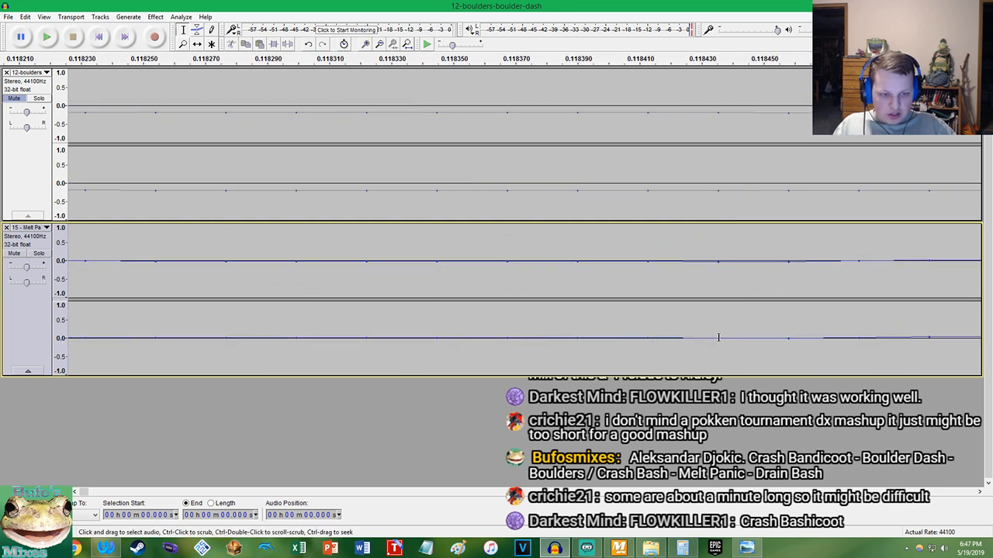
click(857, 335)
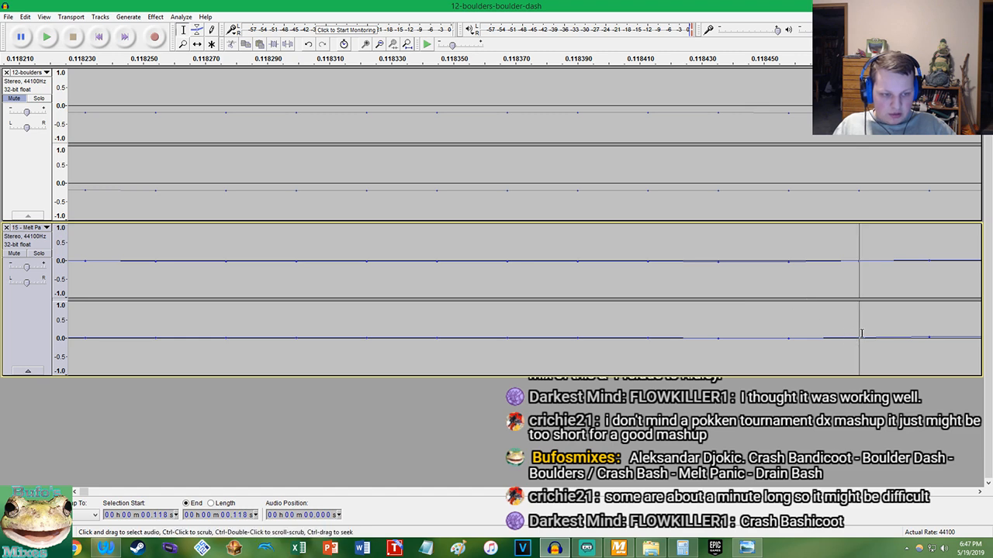
key(shift+Home)
key(Delete)
Play the trimmed Melt Panic track from its start to find its phrase length
key(space)
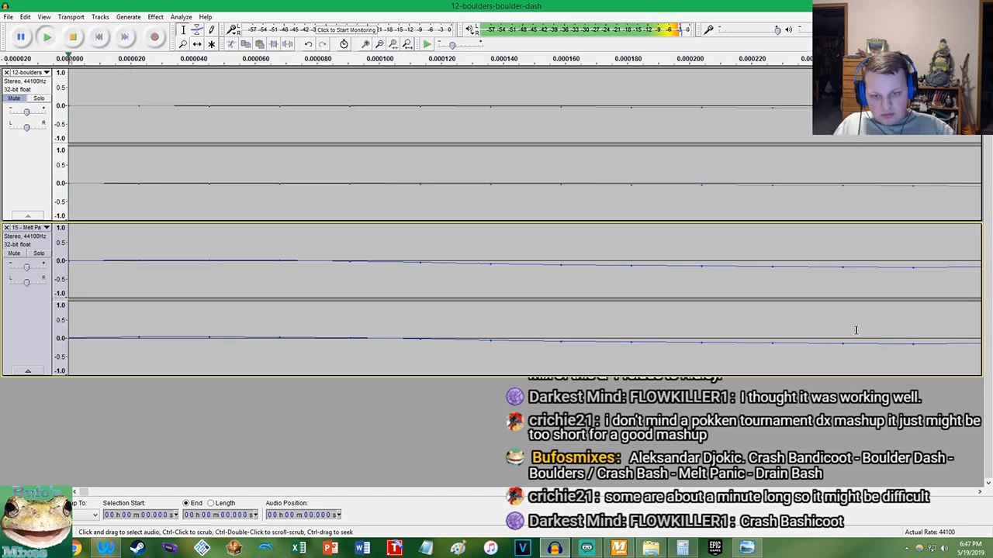
scroll(577, 333, down, 15)
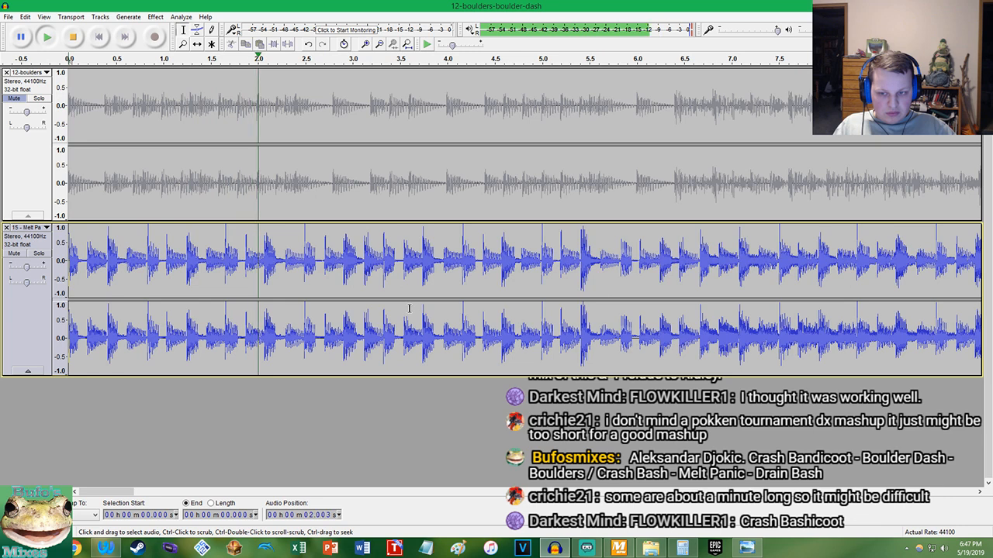
scroll(356, 286, up, 1)
key(space)
key(space)
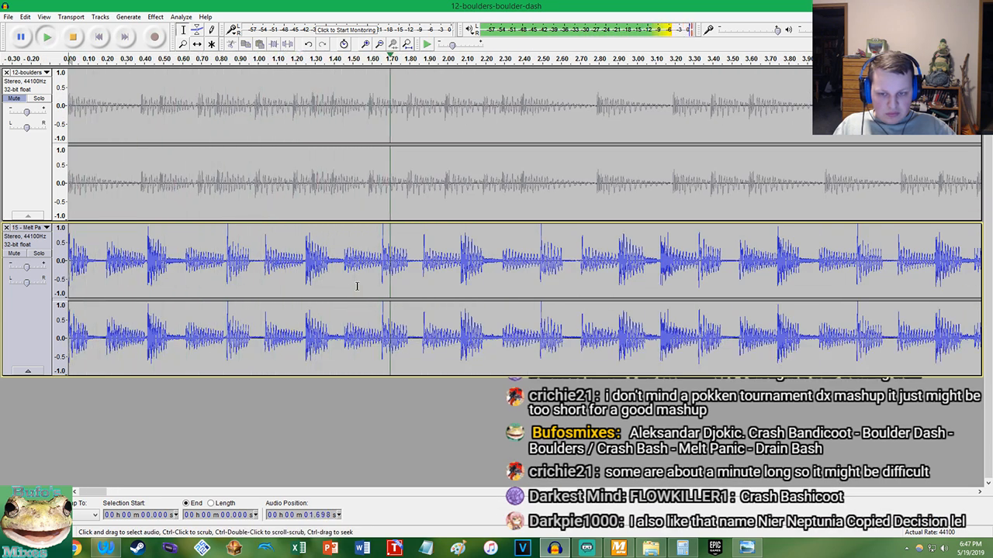
Place the cursor at the Melt Panic beat at about 1.655 s and copy the 2.79 value from Calculator
key(space)
scroll(383, 271, up, 3)
scroll(338, 276, up, 10)
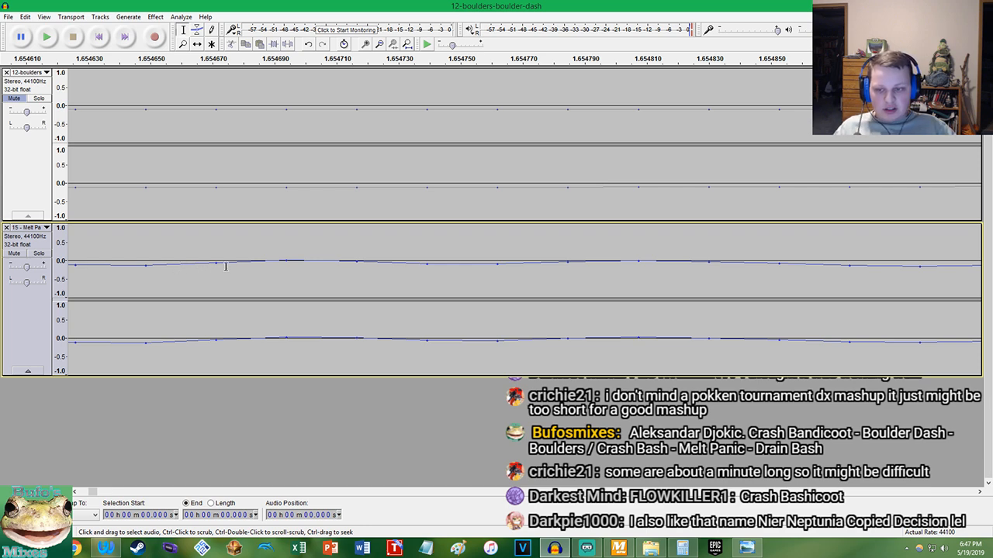
click(287, 265)
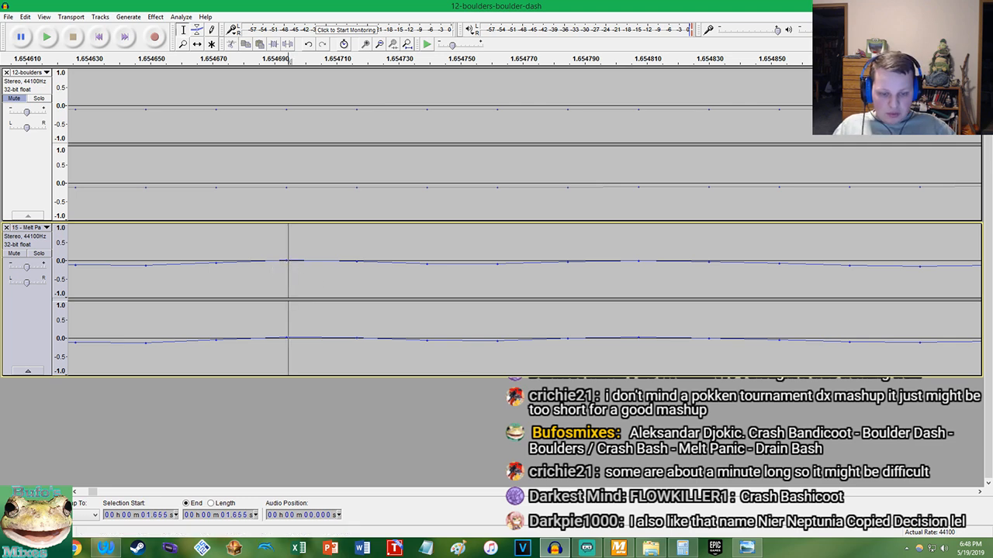
click(682, 548)
right_click(583, 332)
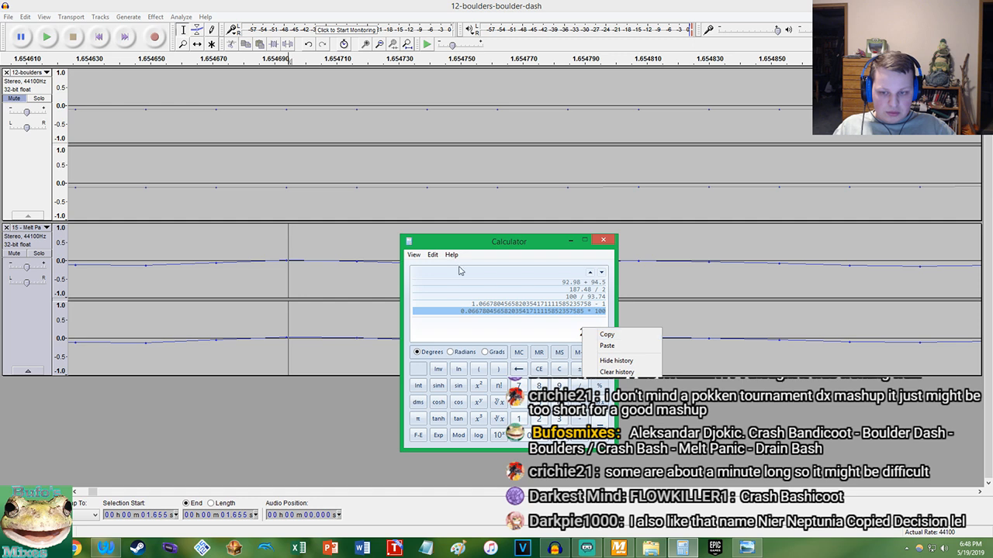
click(596, 336)
Play Melt Panic in Audacity from about 1.655 s and place the cursor at the beat onset at about 3.326 s
click(283, 269)
key(space)
scroll(295, 304, down, 13)
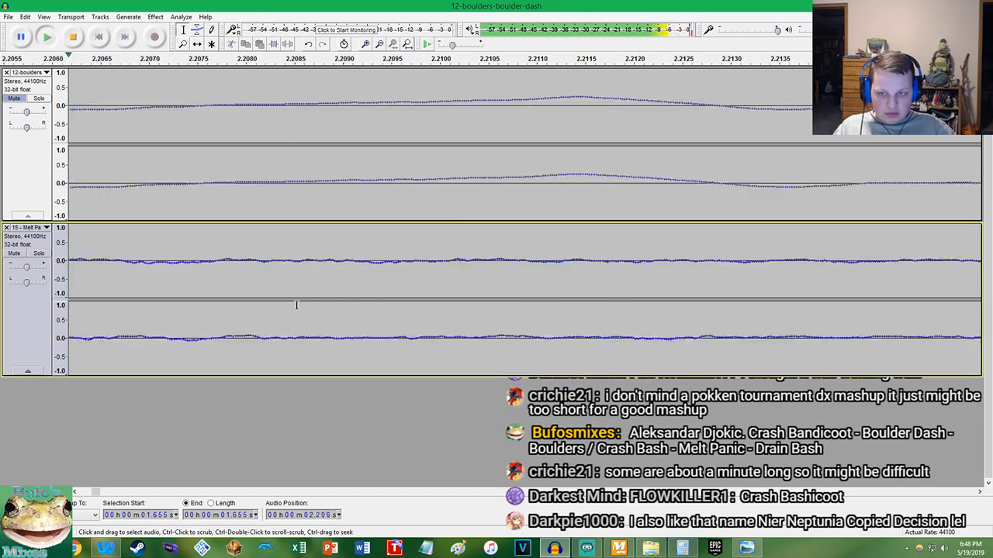
key(space)
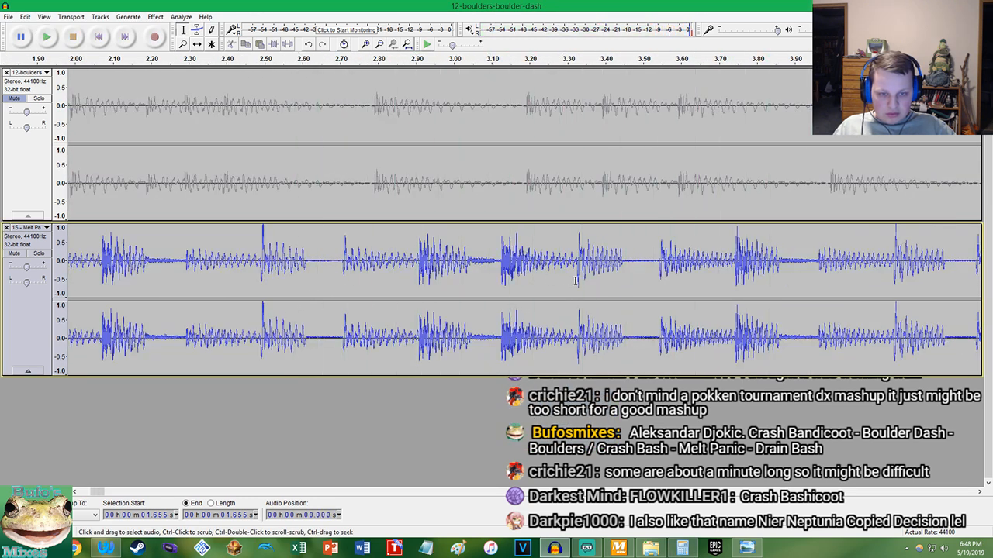
scroll(591, 266, up, 10)
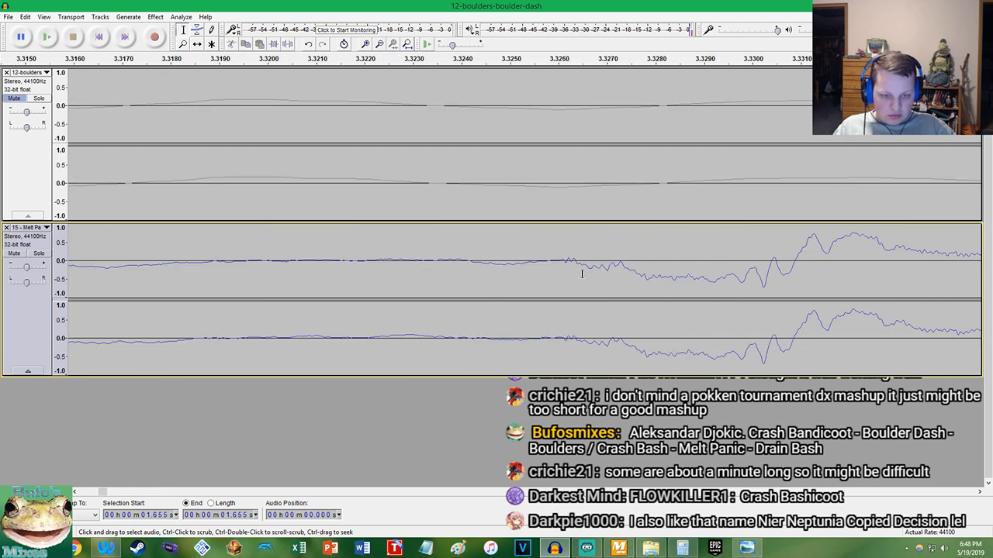
scroll(533, 271, up, 3)
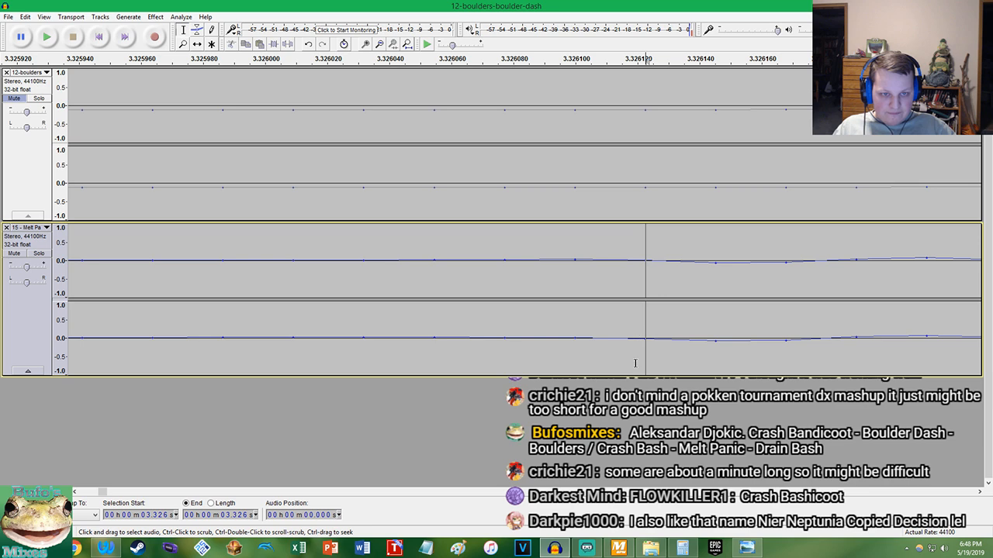
Calculate the percentage difference in Calculator as 3.32 / 2.79, minus 1, times 100, and copy the result
click(682, 549)
right_click(581, 331)
click(595, 337)
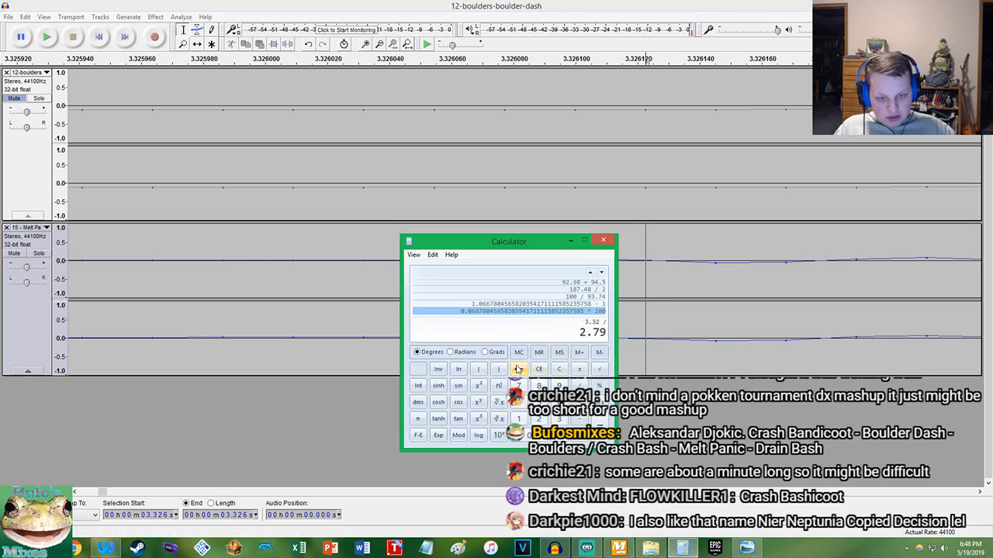
key(Return)
text(-1)
key(Return)
text(*100)
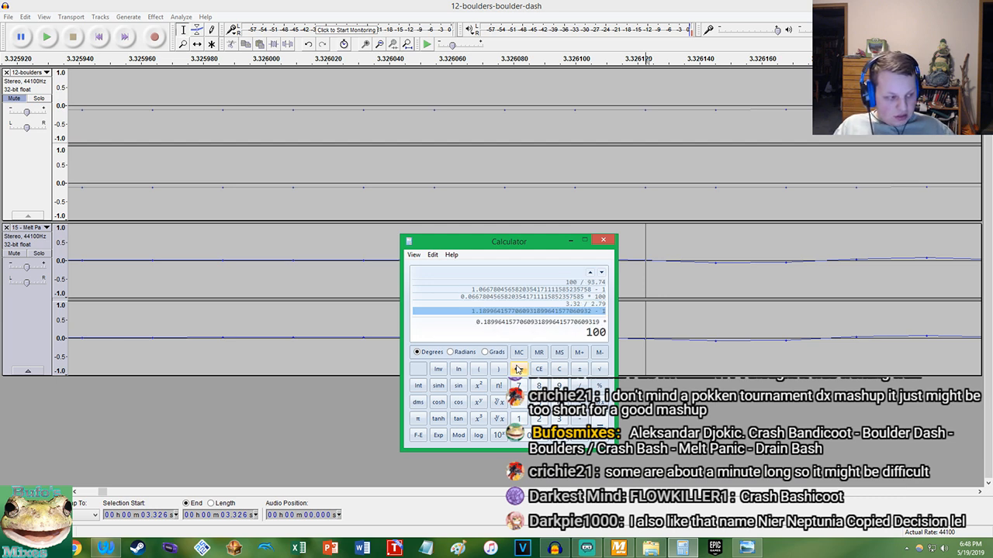
key(Return)
right_click(440, 335)
click(467, 340)
right_click(467, 334)
click(486, 339)
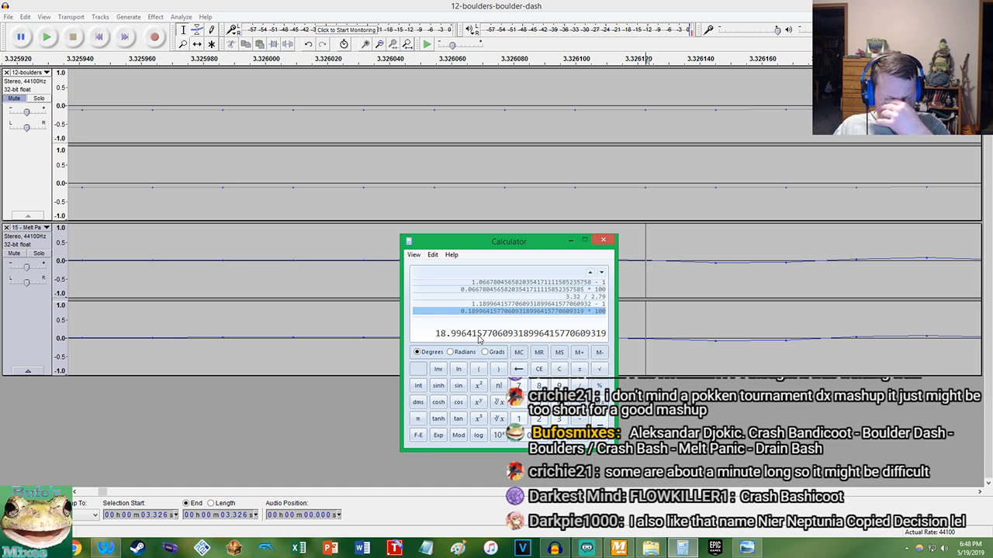
Change the tempo of the whole Melt Panic track by the copied percentage, about 18.996
click(198, 236)
click(180, 275)
double_click(172, 275)
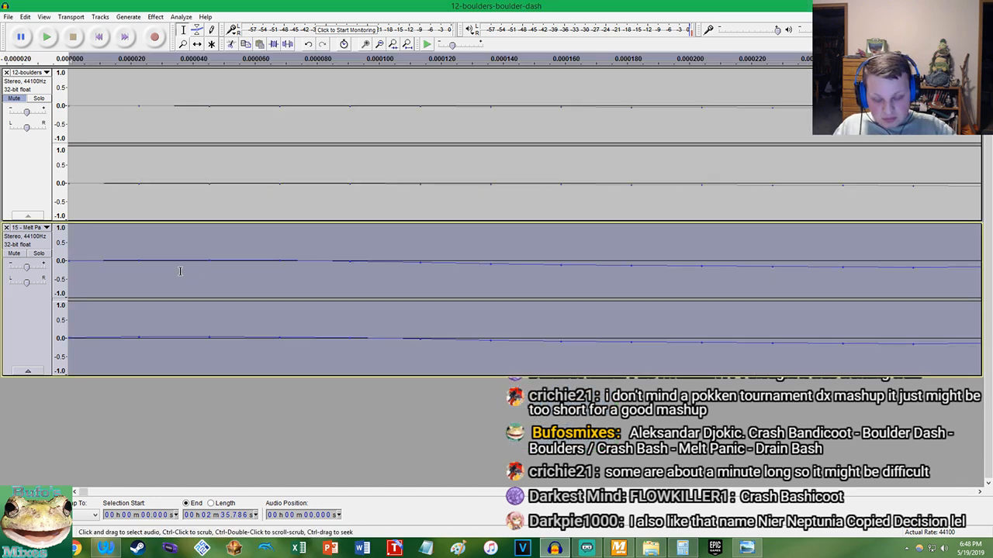
click(155, 16)
click(184, 115)
click(527, 316)
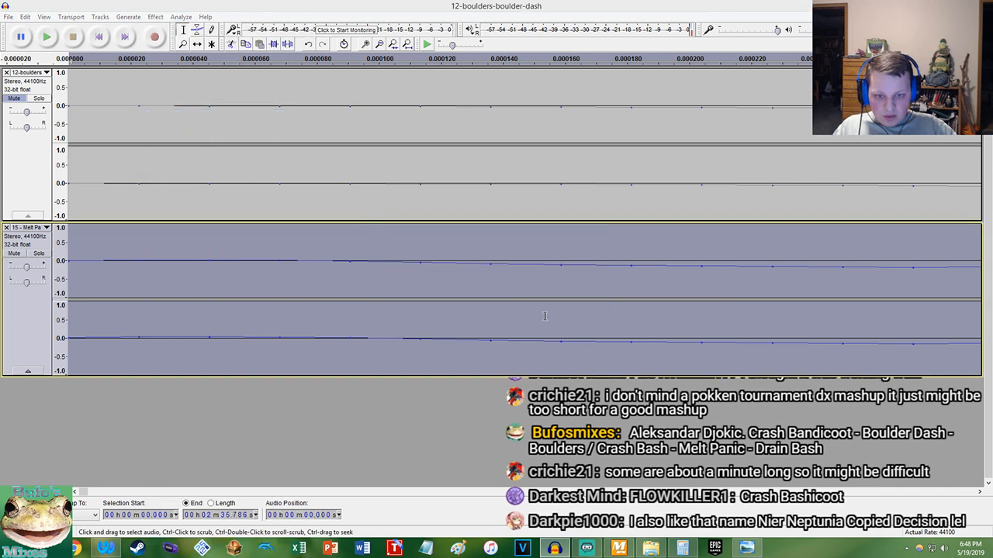
Unmute Boulder Dash and play it together with Melt Panic from the start to check the alignment
click(16, 100)
key(Home)
click(47, 37)
scroll(127, 193, down, 10)
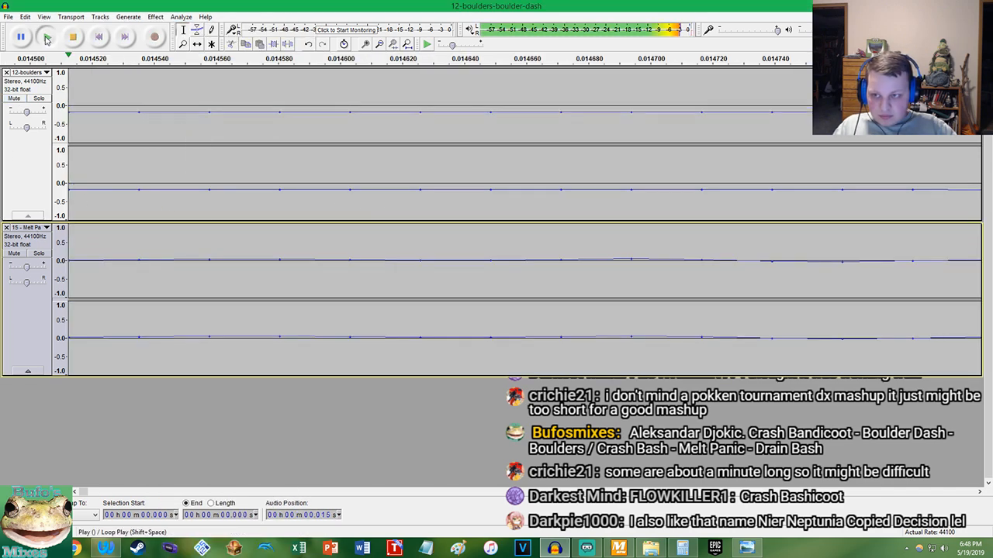
scroll(127, 194, down, 3)
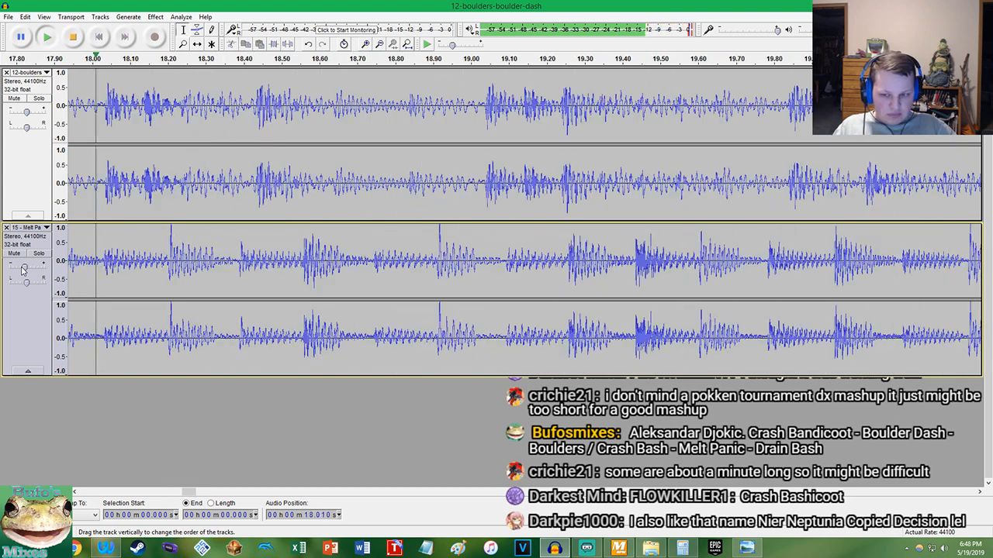
key(space)
Check both songs' BPM in MixMeister, calculate 149.5 / 143.5, minus 1, times 100 in Calculator, and copy the result
click(619, 549)
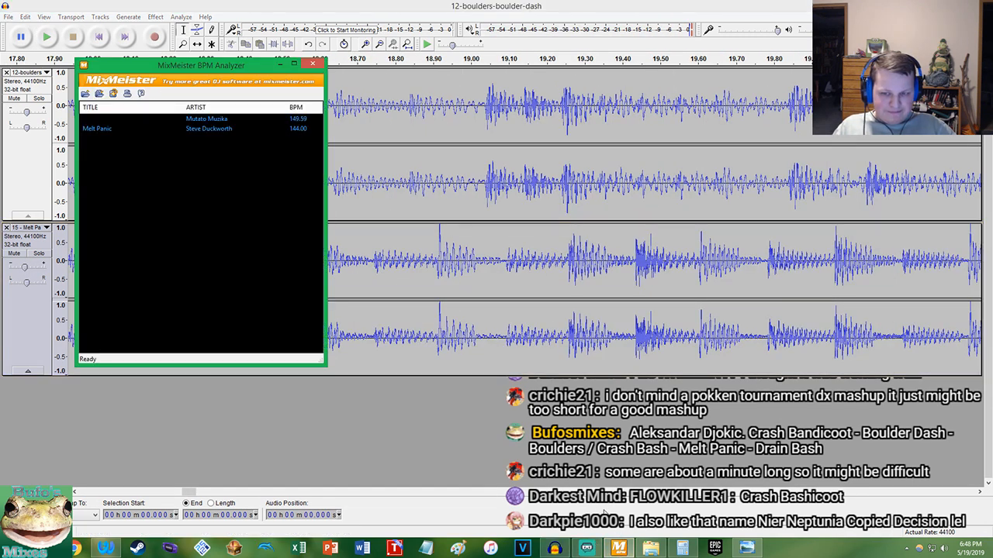
click(120, 549)
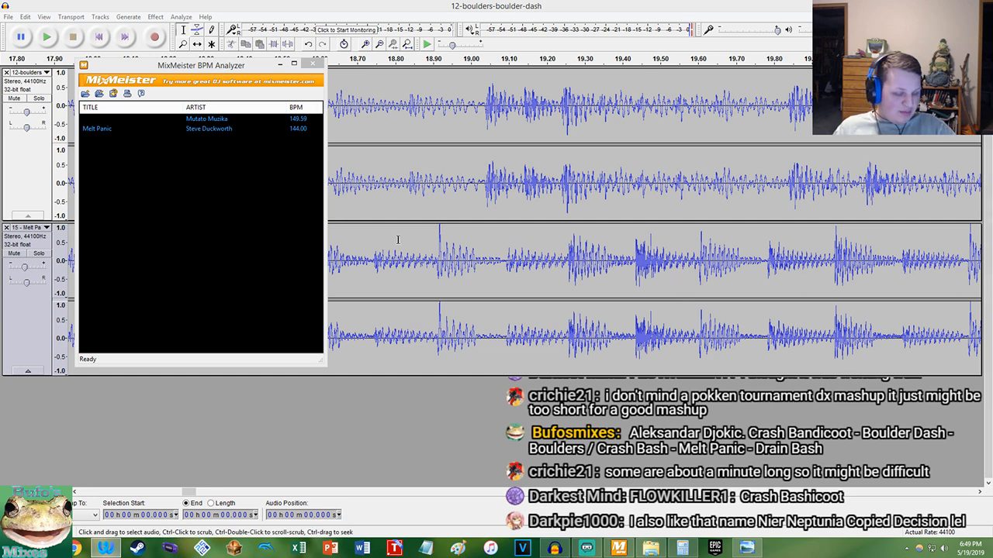
click(672, 543)
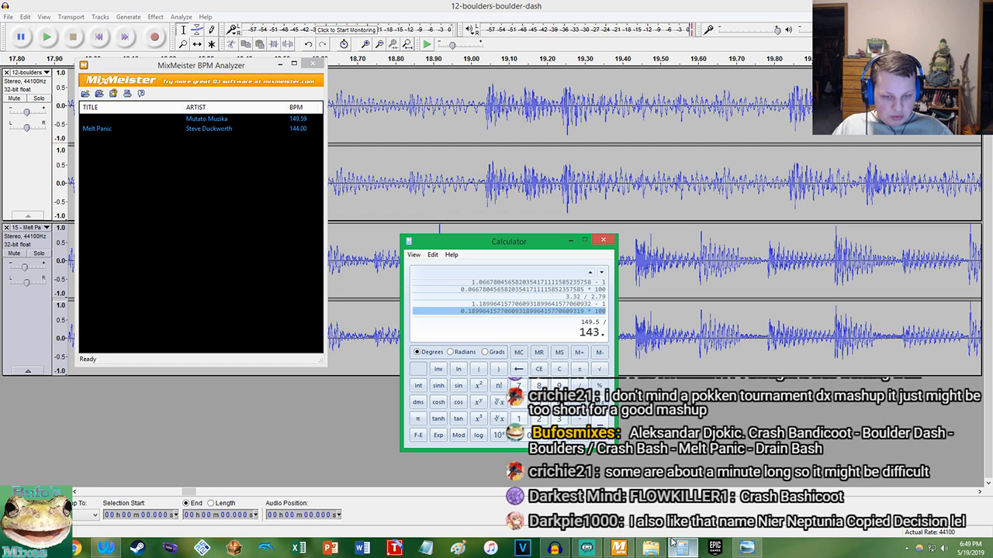
text(.5)
key(Return)
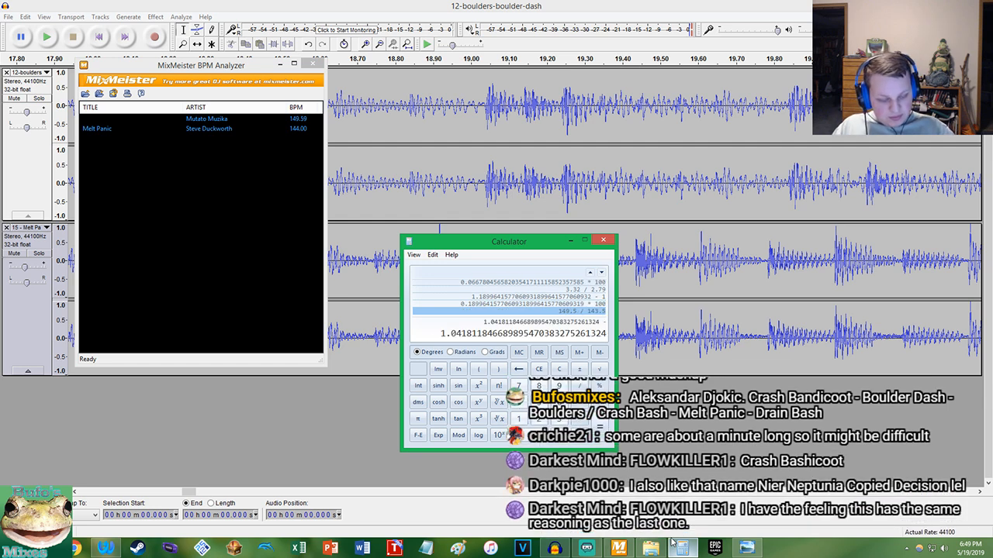
text(-1)
key(Return)
text(*100)
key(Return)
right_click(449, 337)
click(461, 345)
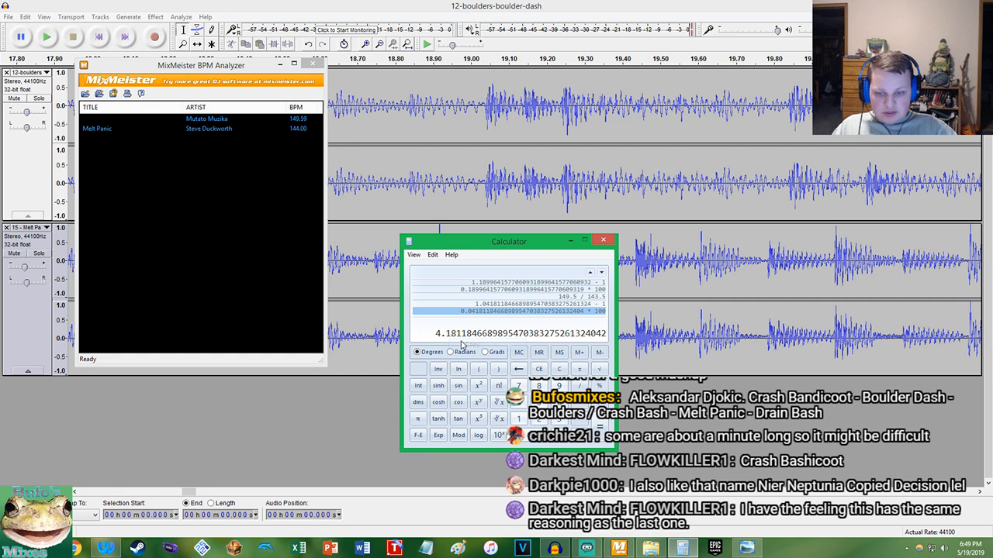
Undo the last gain adjustment and the tempo change on Melt Panic in Audacity
click(349, 203)
click(25, 16)
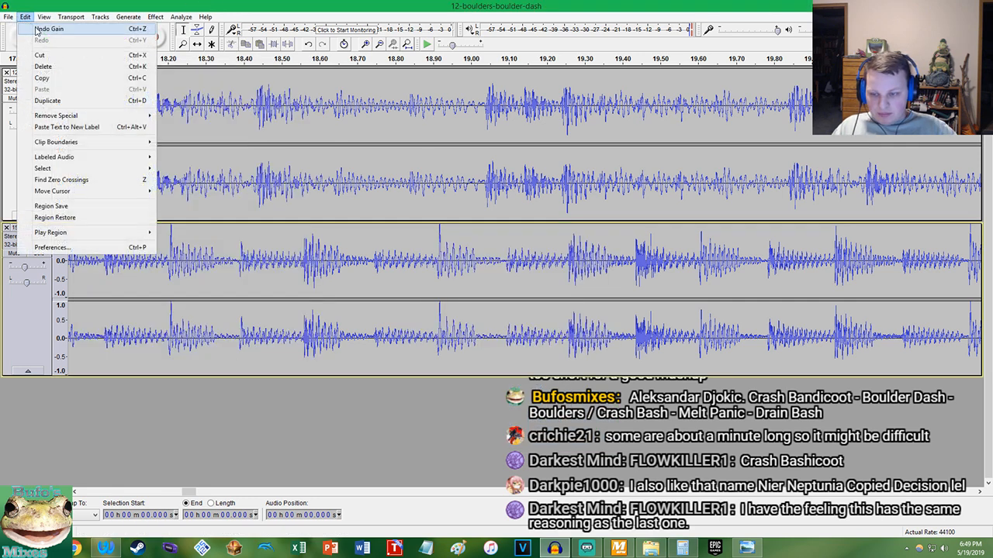
click(36, 29)
click(25, 17)
click(46, 29)
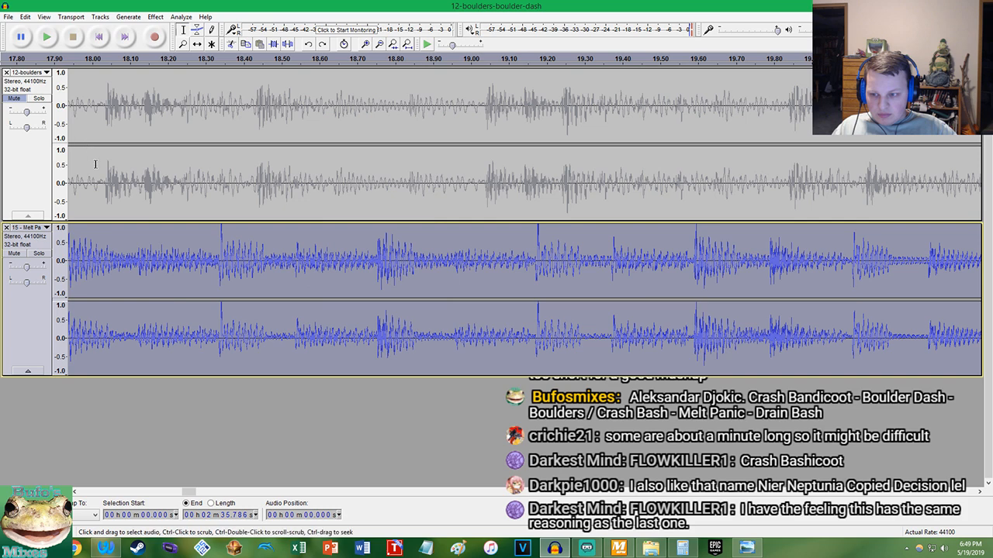
Recheck the BPM values in MixMeister and change Melt Panic's tempo in Audacity by 4.181 percent
click(619, 549)
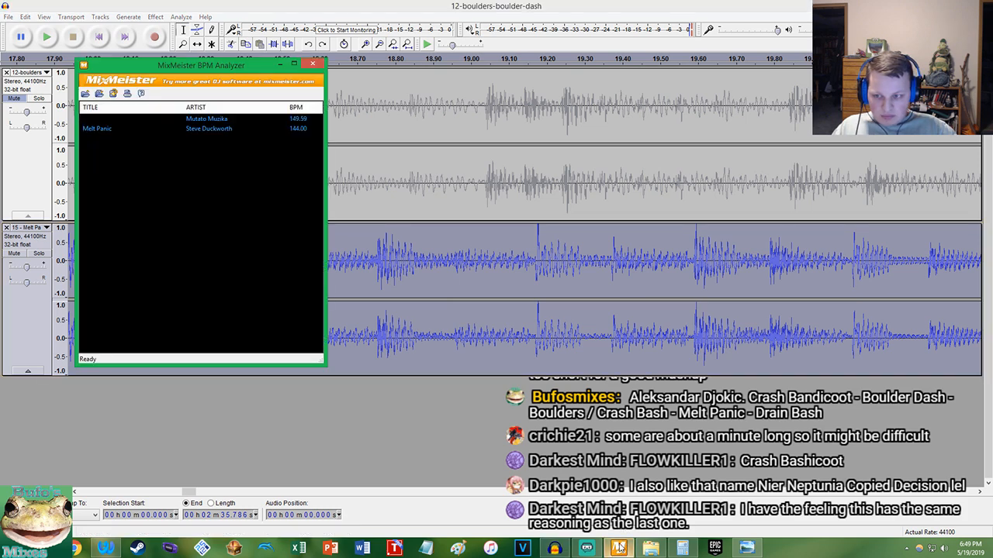
click(321, 5)
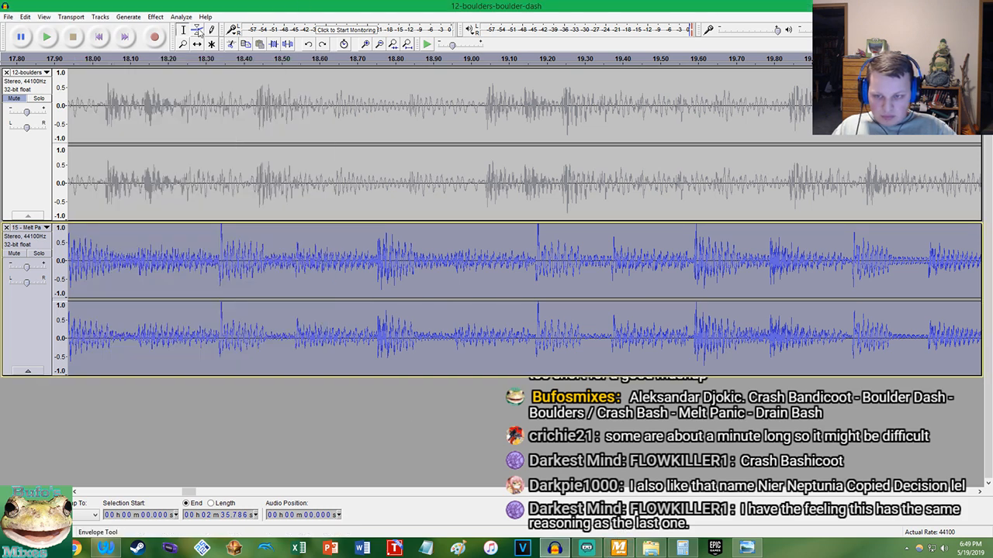
click(156, 16)
click(225, 115)
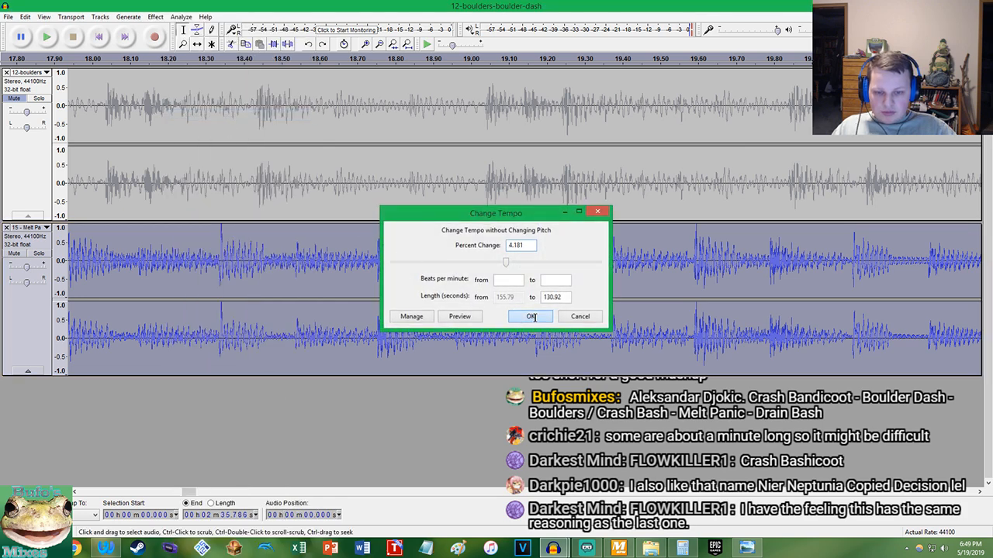
click(532, 315)
Unmute Boulder Dash and play both tracks from the start to compare their beats
click(13, 97)
click(97, 38)
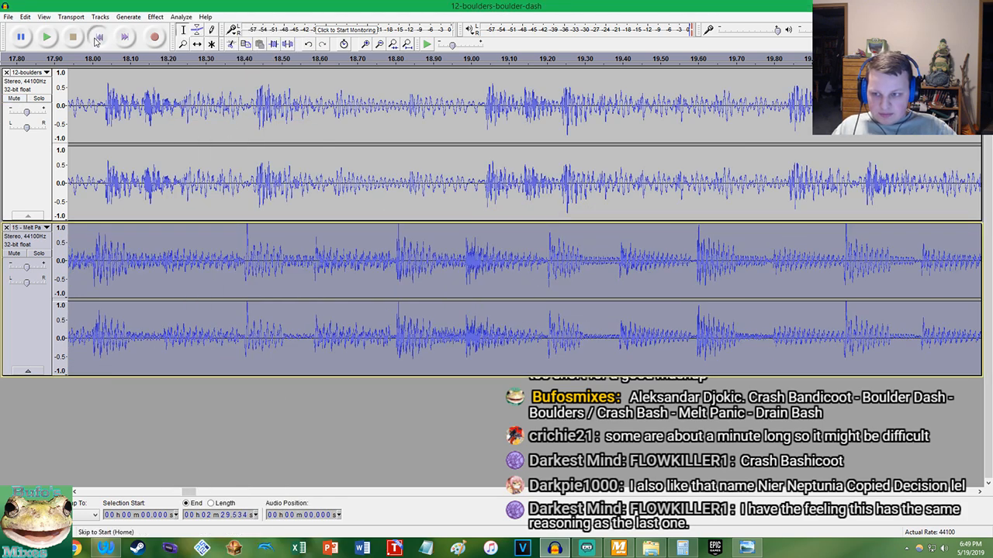
key(space)
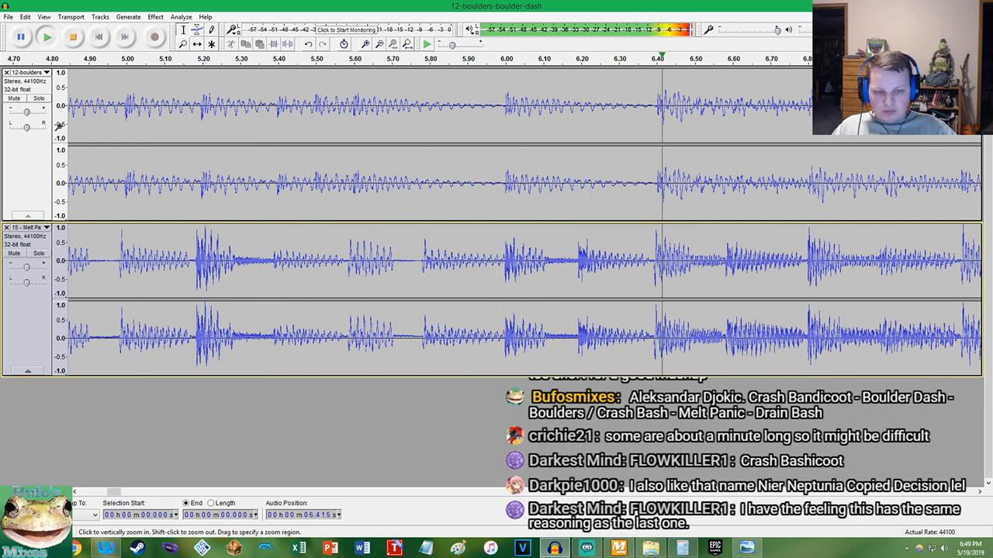
Set the gain to +1.0 dB on Boulder Dash and -3.0 dB on Melt Panic while listening, and stop playback
drag(25, 269, 23, 267)
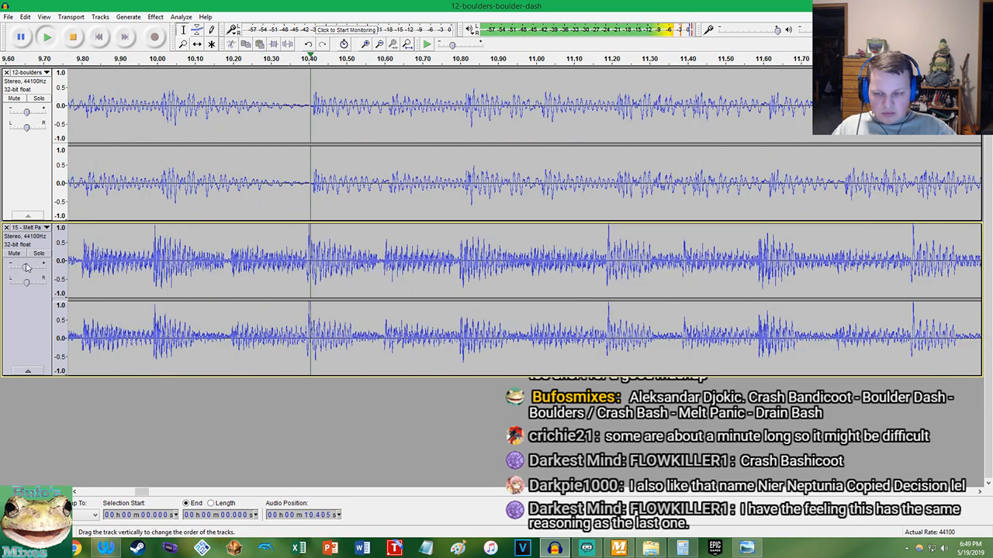
click(407, 45)
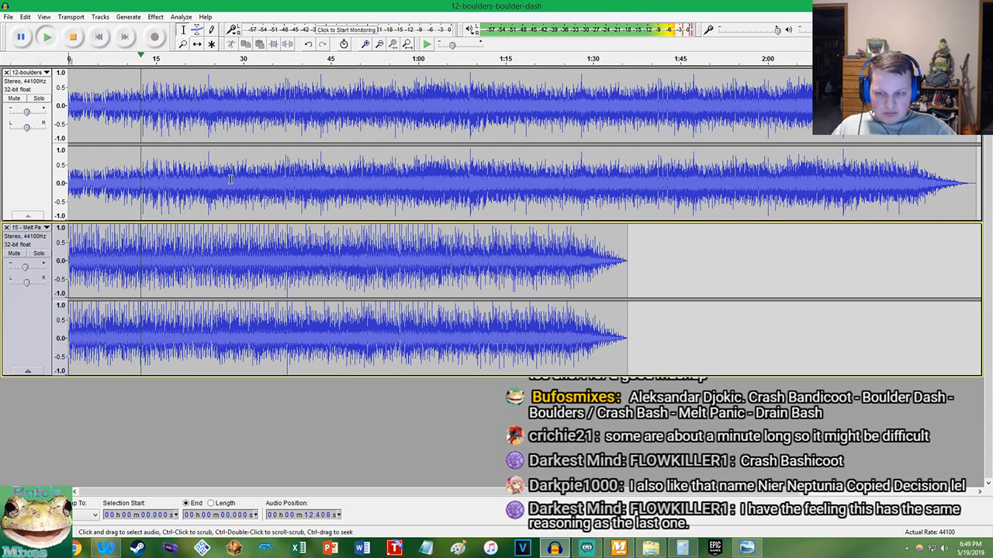
drag(26, 113, 25, 111)
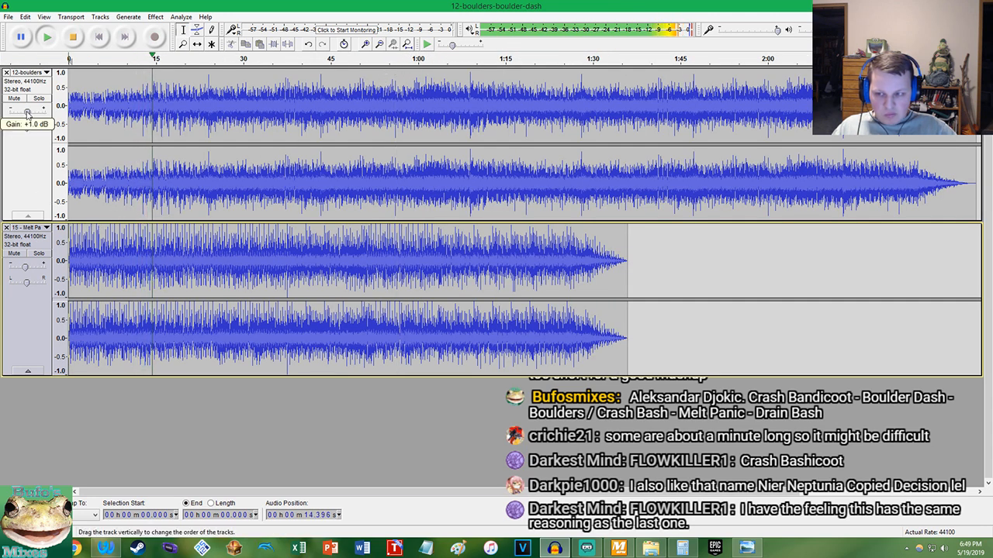
drag(25, 267, 24, 267)
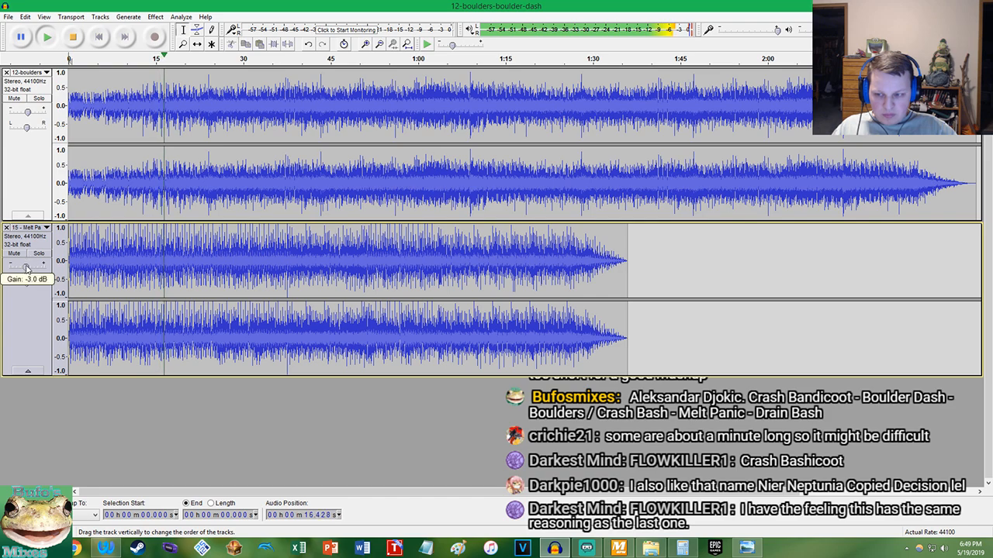
scroll(258, 180, up, 6)
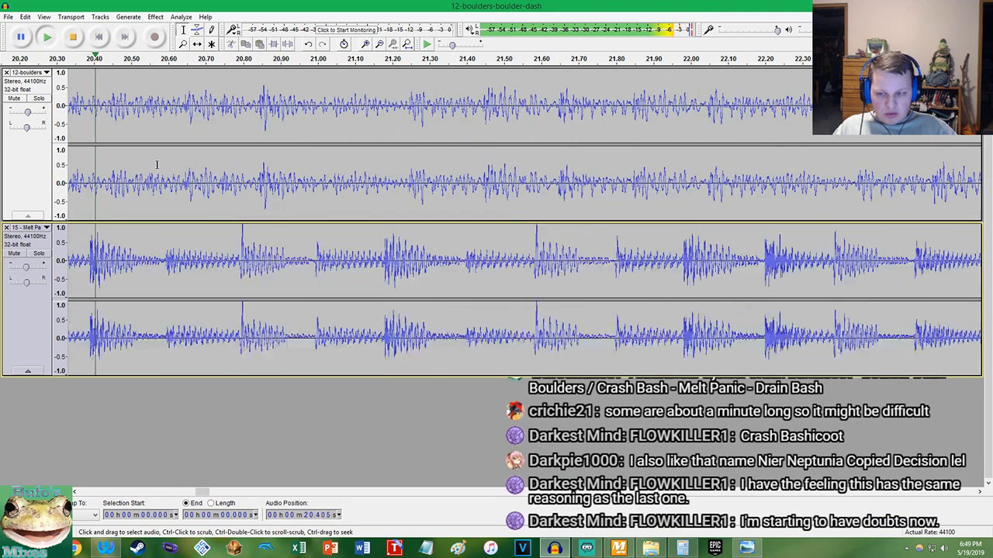
key(space)
Undo the gain and tempo changes, restoring the Melt Panic trimming deletions if the undo goes back too far
scroll(255, 216, down, 2)
scroll(255, 216, up, 4)
key(ctrl+z)
key(ctrl+z)
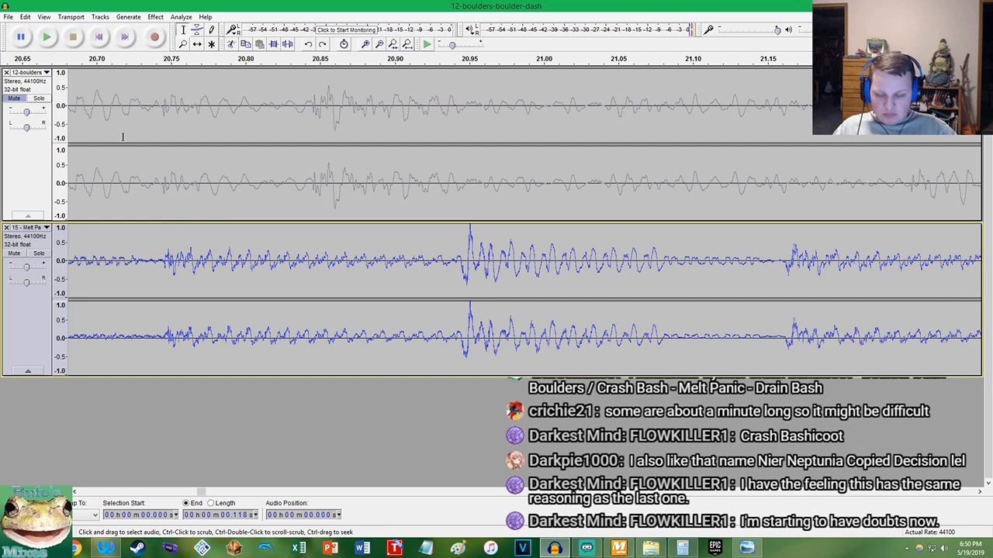
click(26, 16)
click(32, 31)
click(27, 17)
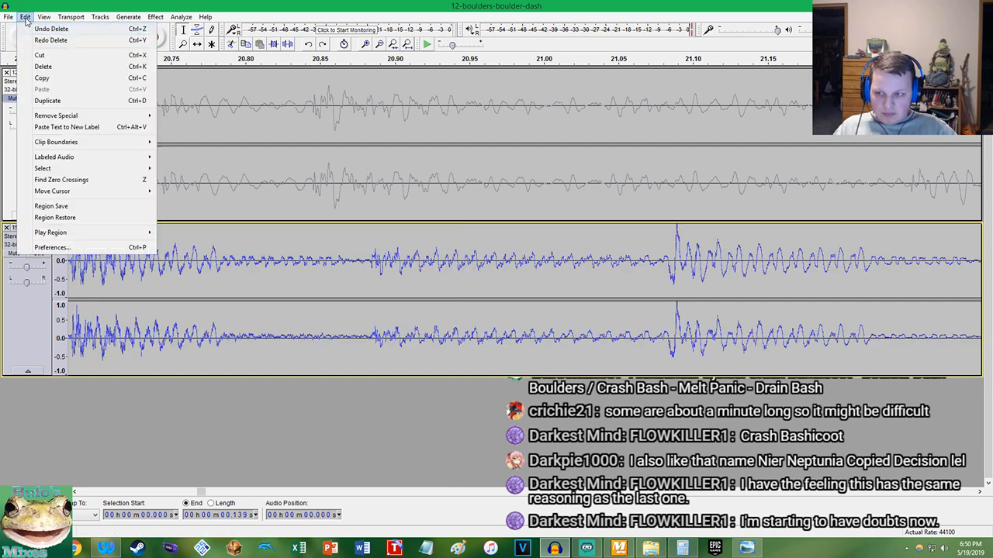
click(33, 39)
click(27, 19)
click(33, 39)
click(27, 18)
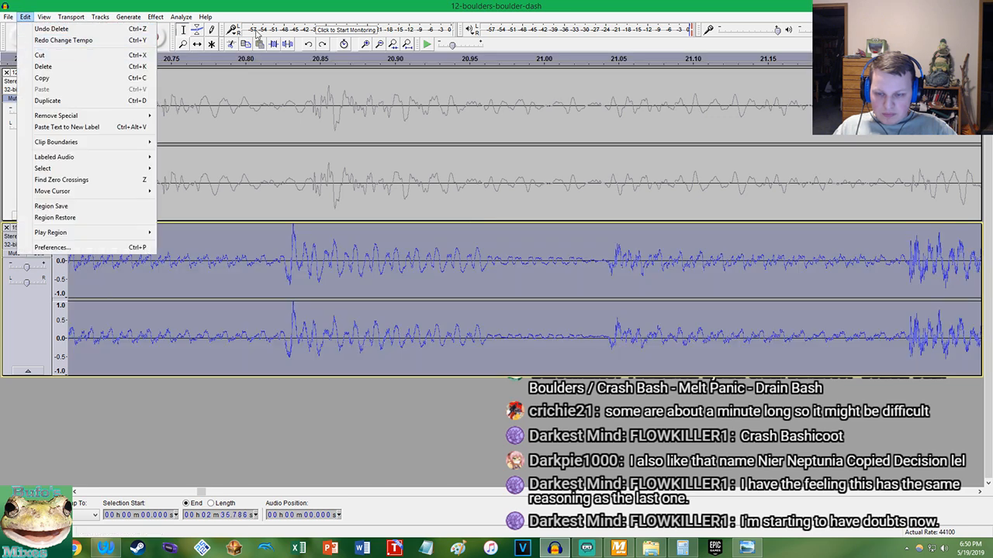
click(302, 3)
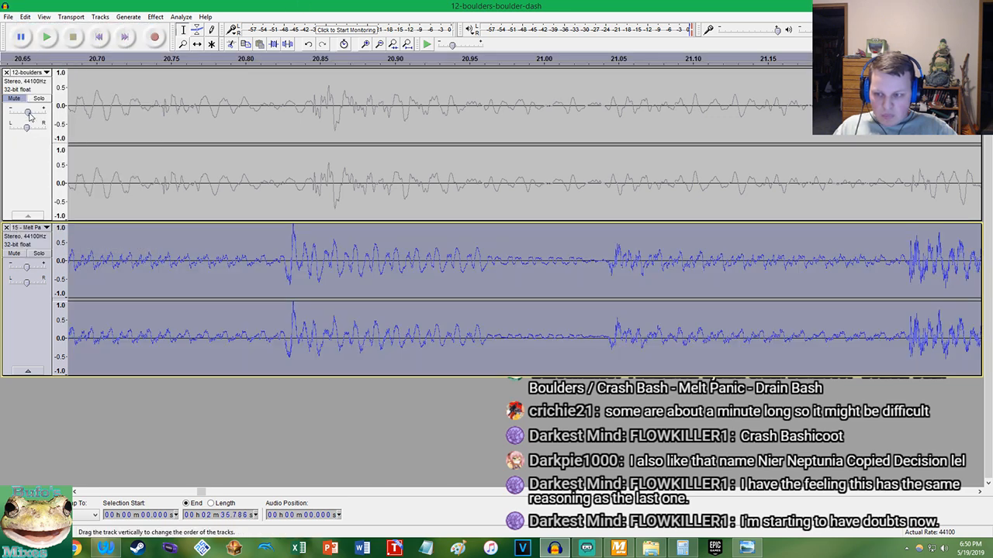
Apply Change Tempo to the selected Melt Panic track again, and undo it
click(155, 16)
click(222, 128)
click(527, 317)
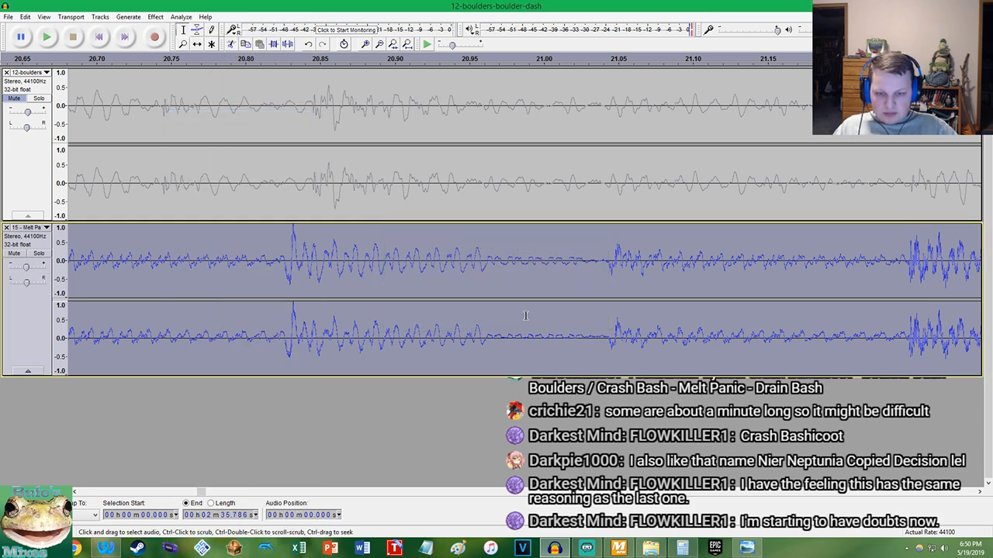
key(ctrl+z)
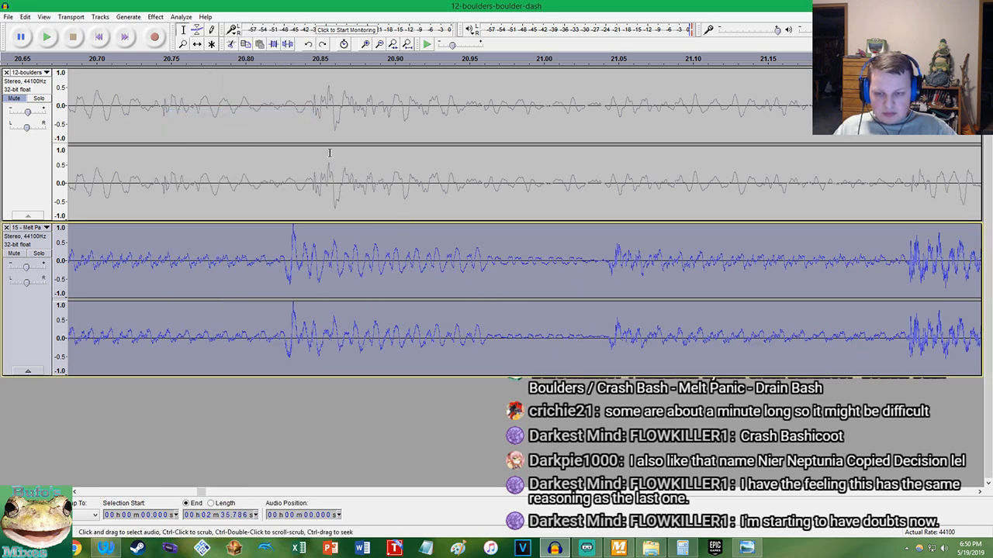
Unmute Boulder Dash and briefly play both tracks from the start with Melt Panic at its original tempo
scroll(308, 162, down, 2)
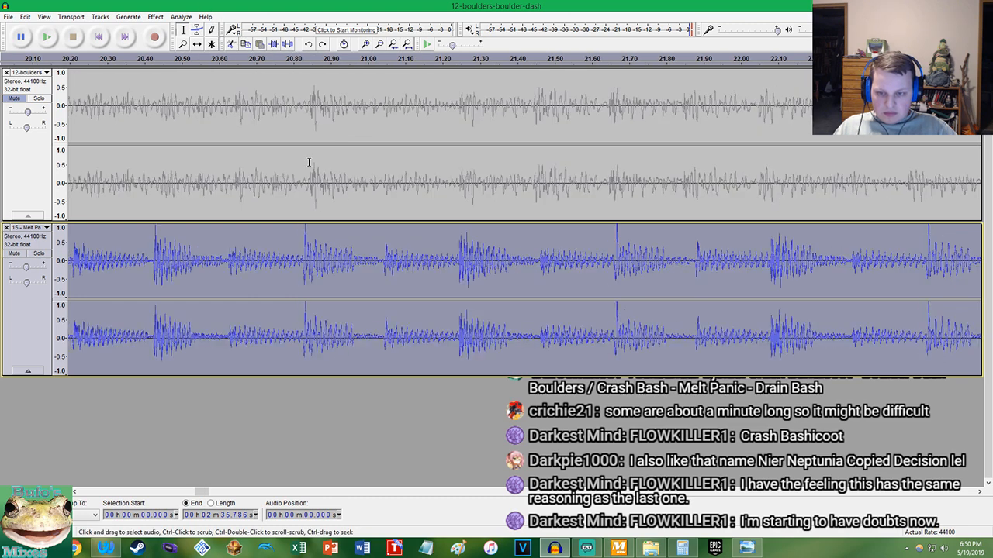
click(14, 98)
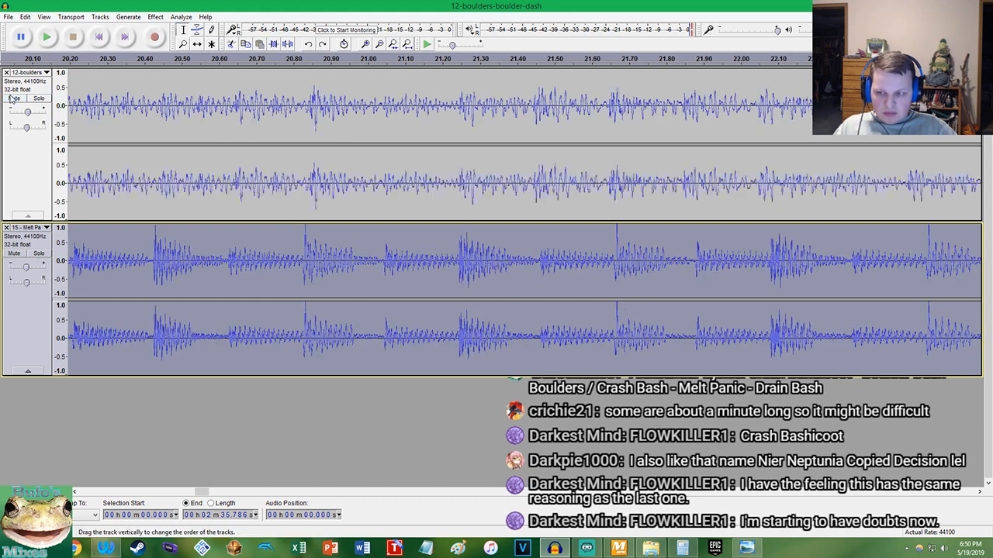
click(97, 37)
key(space)
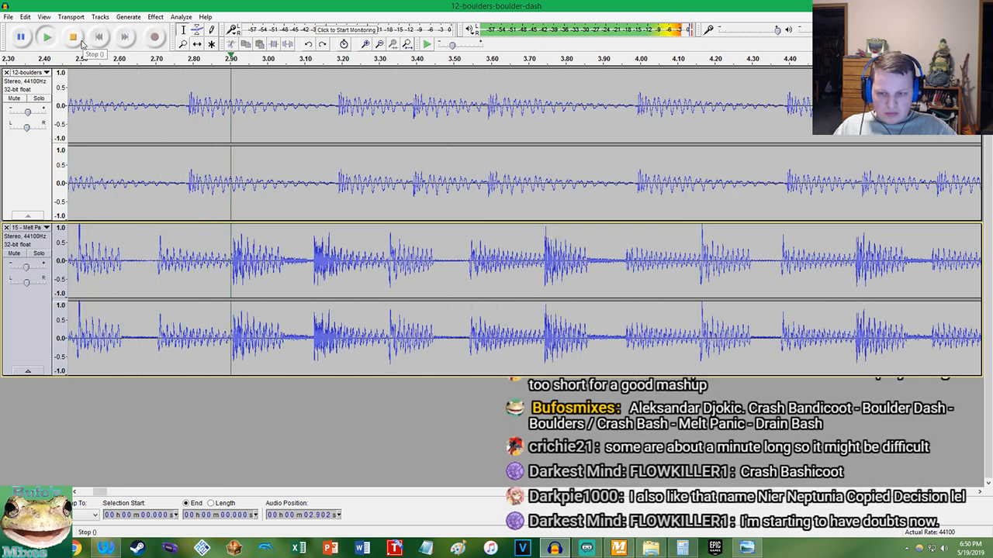
key(space)
Bring back Melt Panic's tempo change, unmute Boulder Dash, and play both tracks from the start to compare beats
key(ctrl+z)
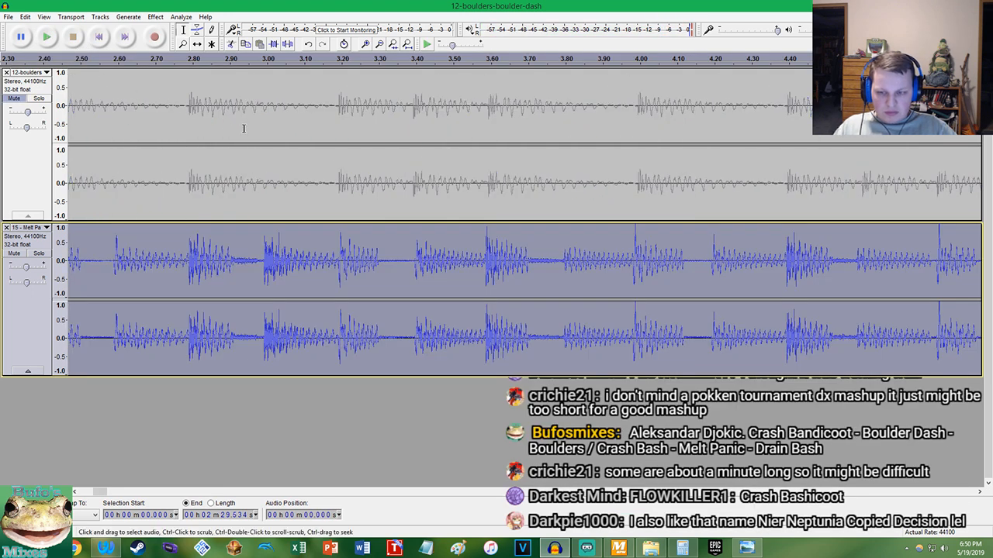
scroll(949, 198, up, 6)
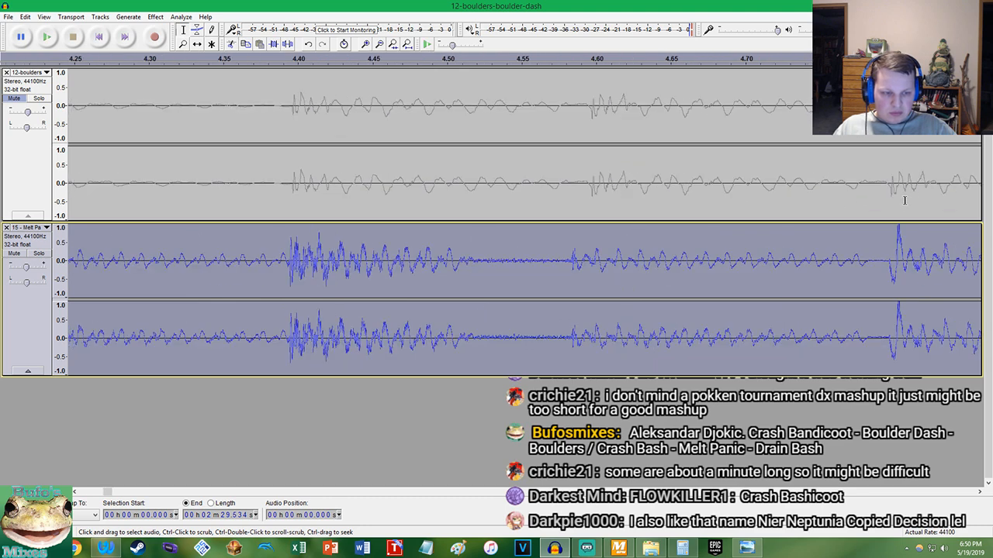
click(15, 98)
click(96, 35)
click(48, 36)
scroll(168, 163, down, 2)
scroll(168, 163, down, 7)
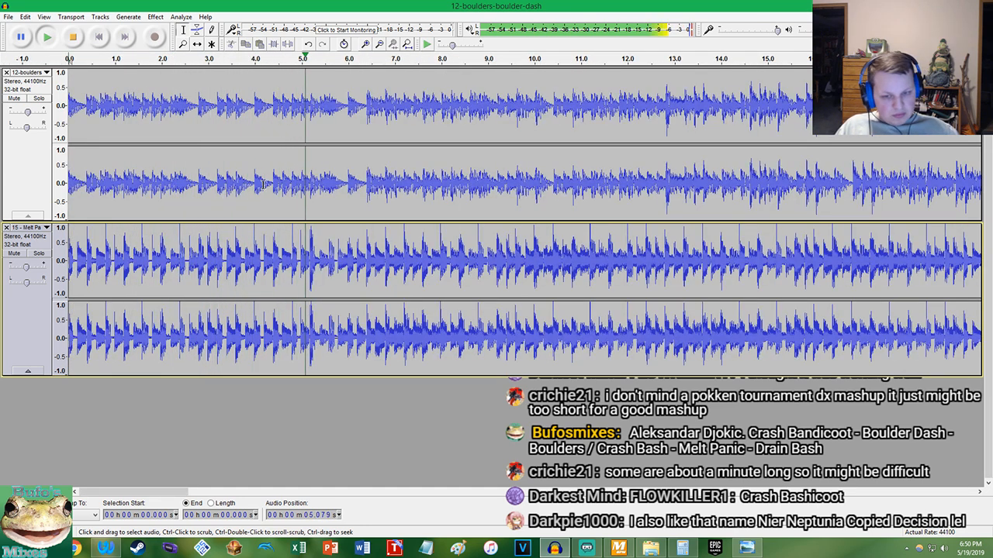
scroll(349, 140, up, 3)
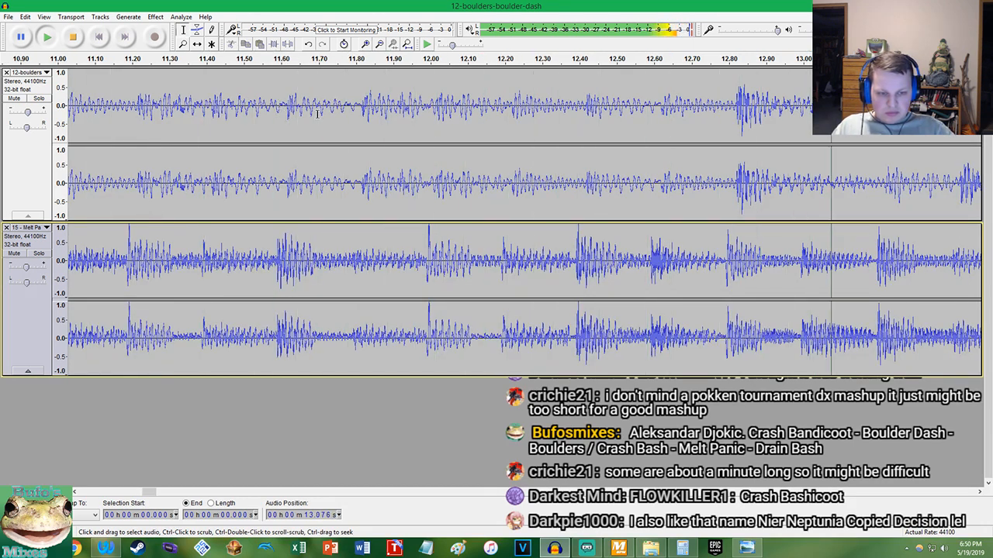
key(space)
Undo the tempo change on Melt Panic
scroll(701, 193, up, 3)
key(ctrl+z)
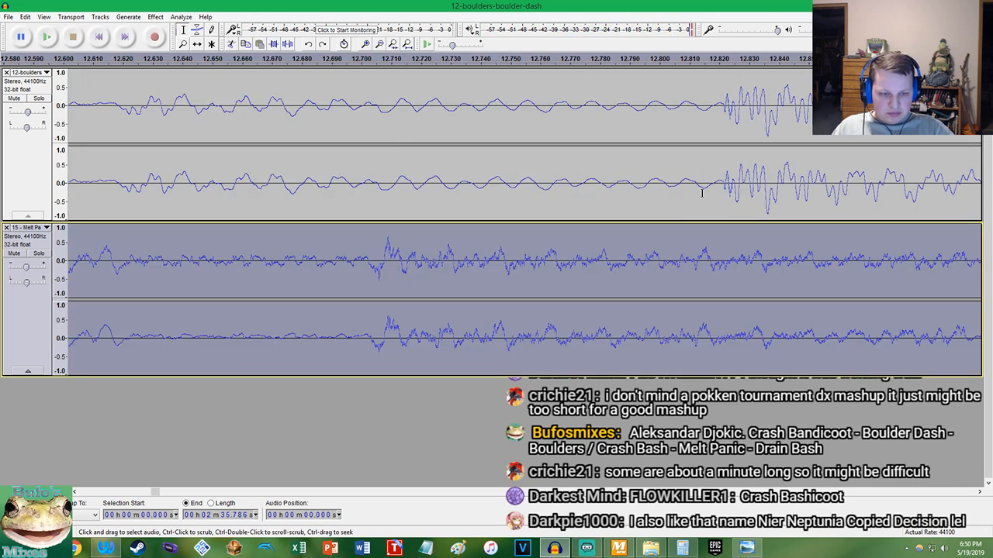
Try another Change Tempo adjustment on the selected Melt Panic track without keeping it
click(150, 17)
click(174, 116)
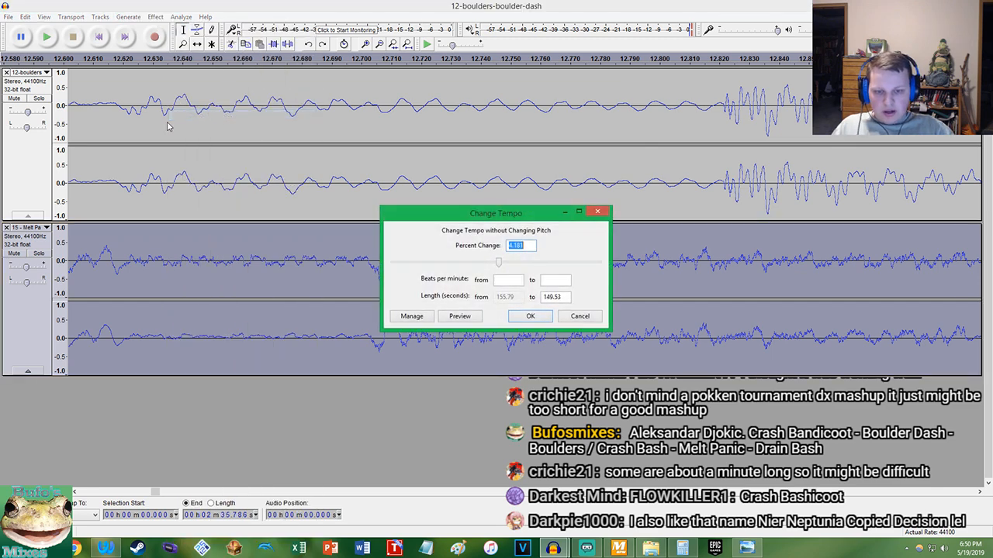
key(Return)
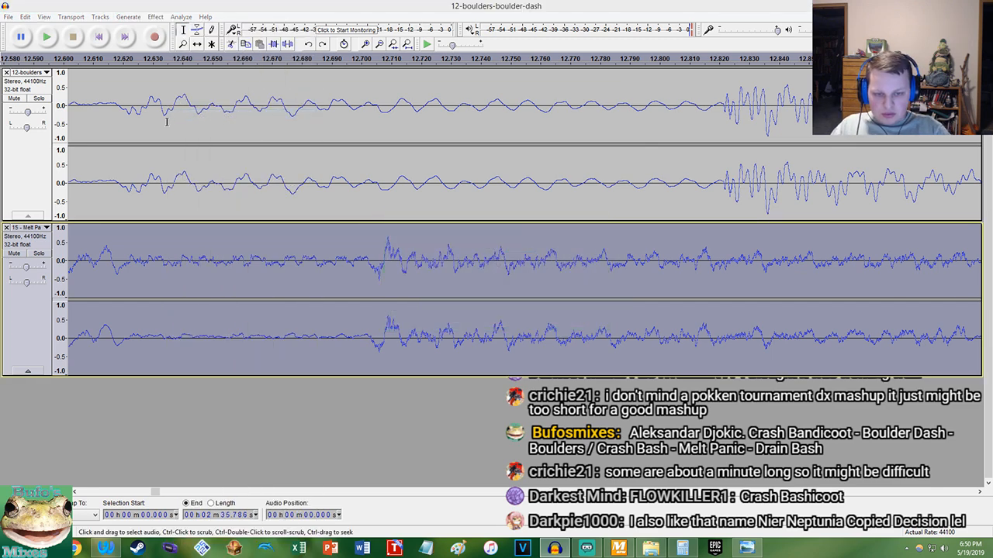
click(143, 18)
mouse_move(152, 18)
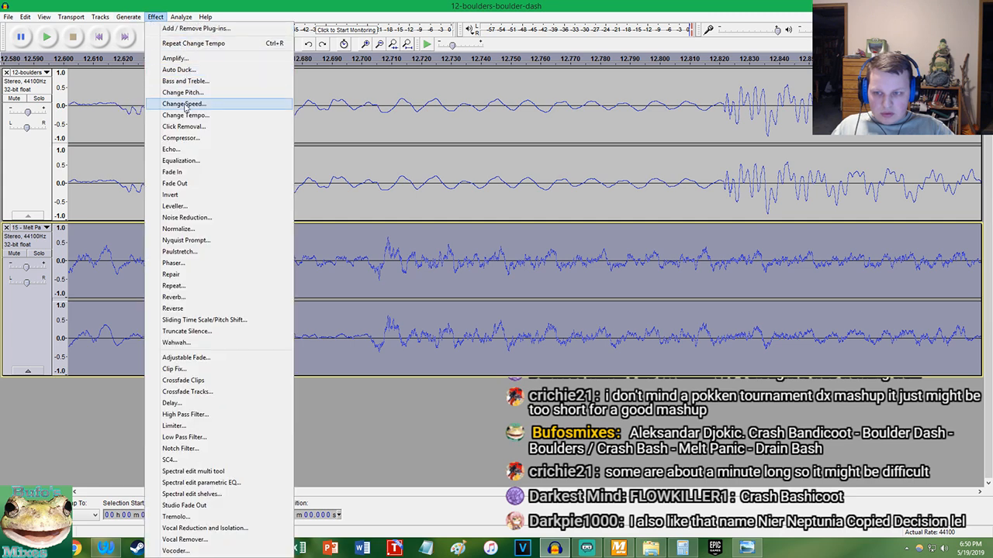
click(186, 105)
click(601, 196)
Apply a 4.12 percent tempo change to Melt Panic, cut the track's audio, and undo both the cut and the tempo change
click(155, 16)
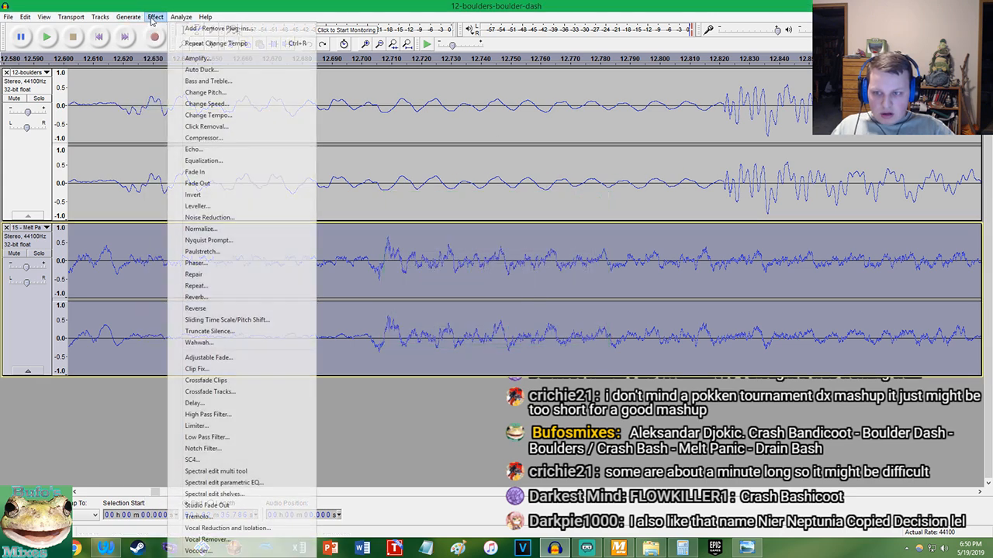
click(188, 119)
key(Return)
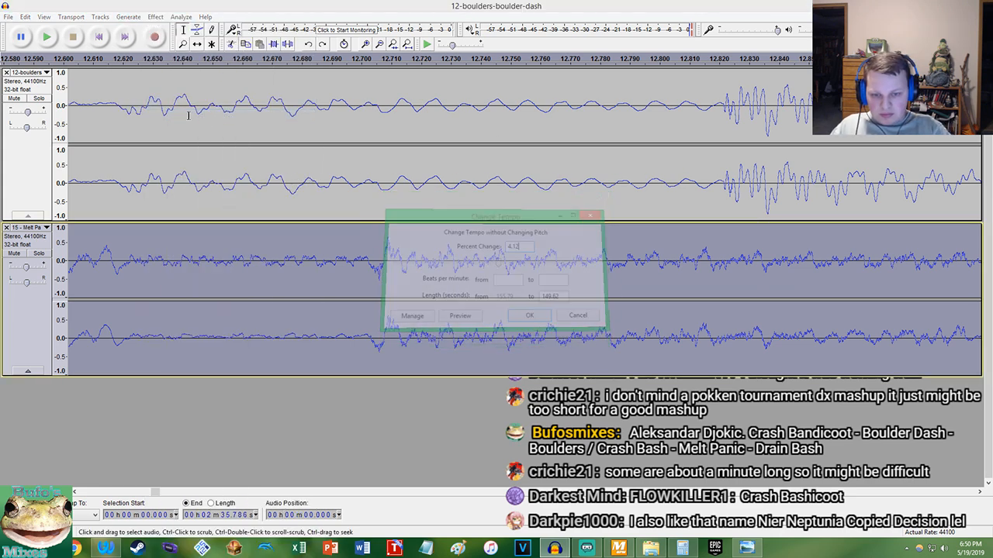
key(ctrl+x)
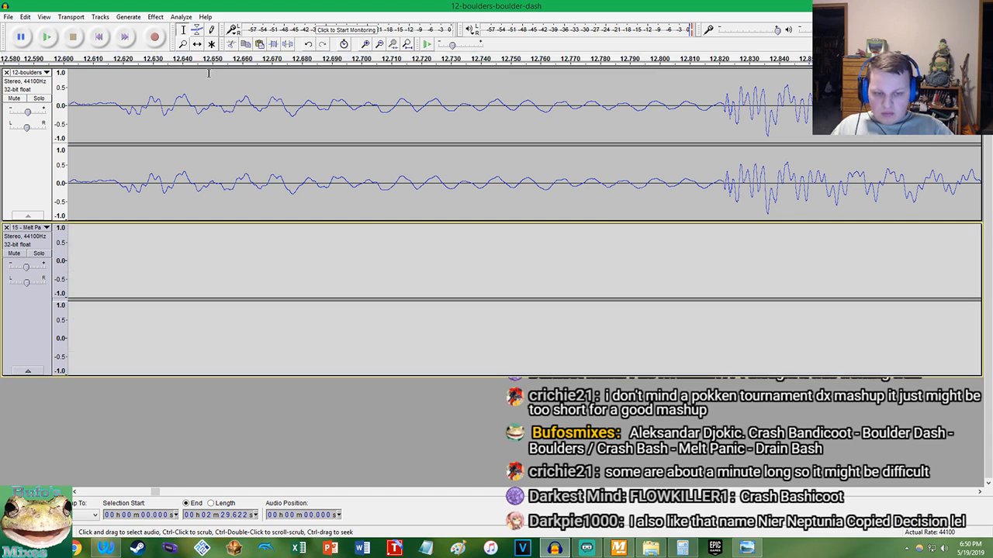
key(ctrl+z)
key(ctrl+z)
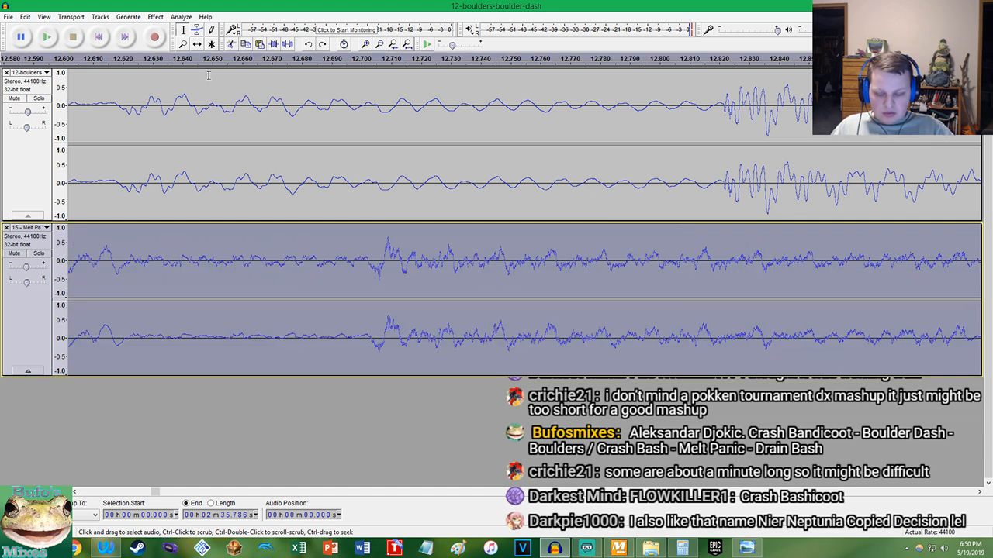
key(ctrl+y)
key(ctrl+z)
Try a 4.1 percent tempo change on Melt Panic and undo it
click(155, 16)
click(200, 114)
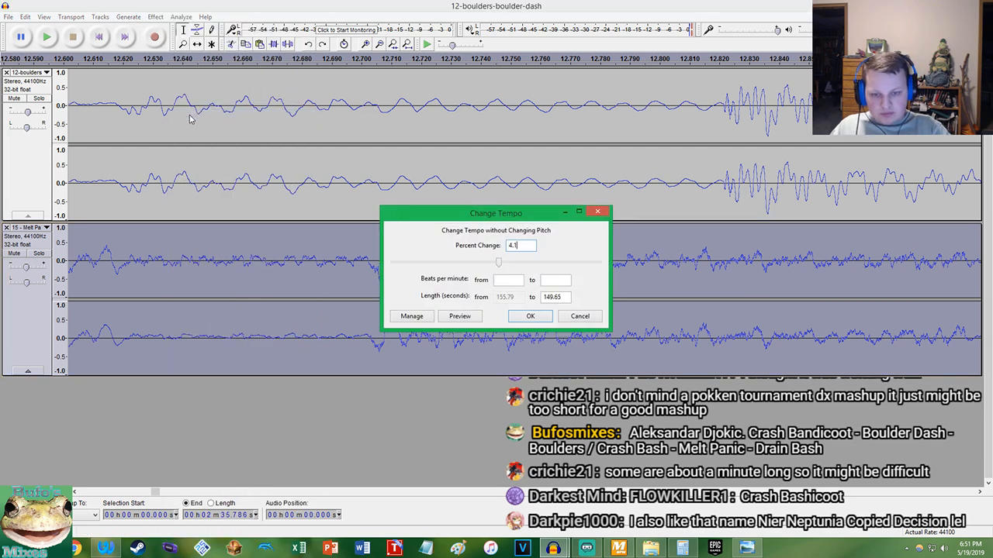
key(Return)
key(ctrl+z)
Change Melt Panic's tempo so the track lasts 2 minutes 29.795 seconds
click(155, 16)
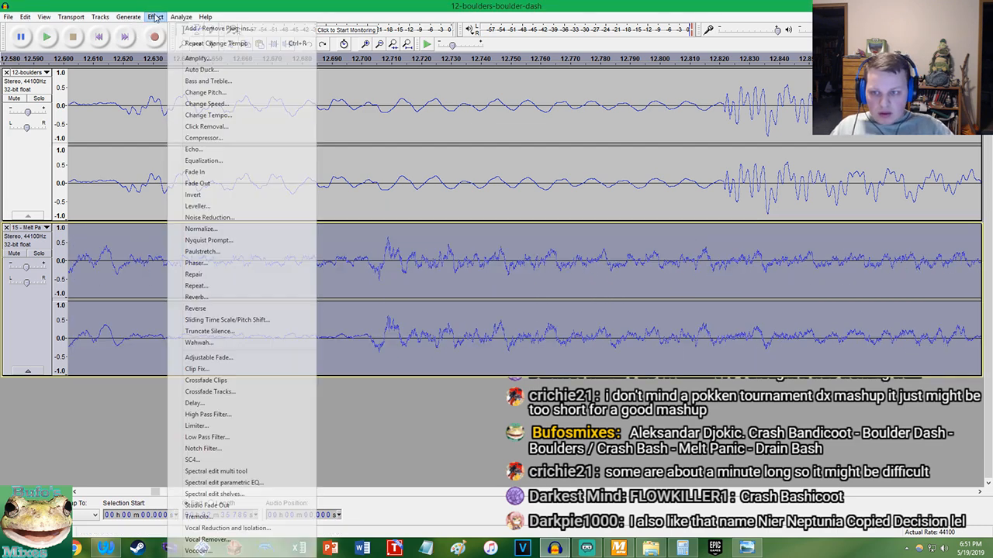
click(195, 115)
key(Return)
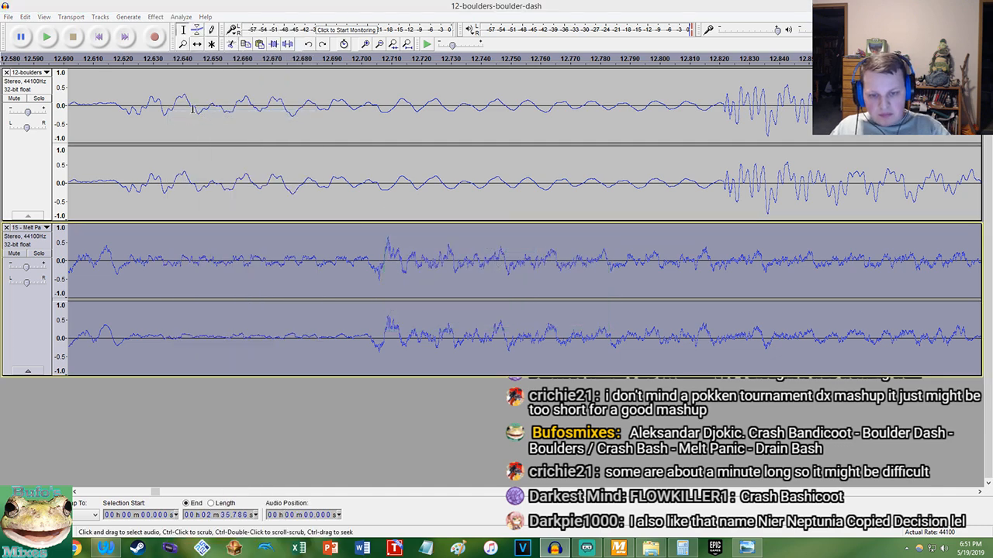
Play both tracks from the start to about 46 seconds and compare their beat alignment up close
key(Home)
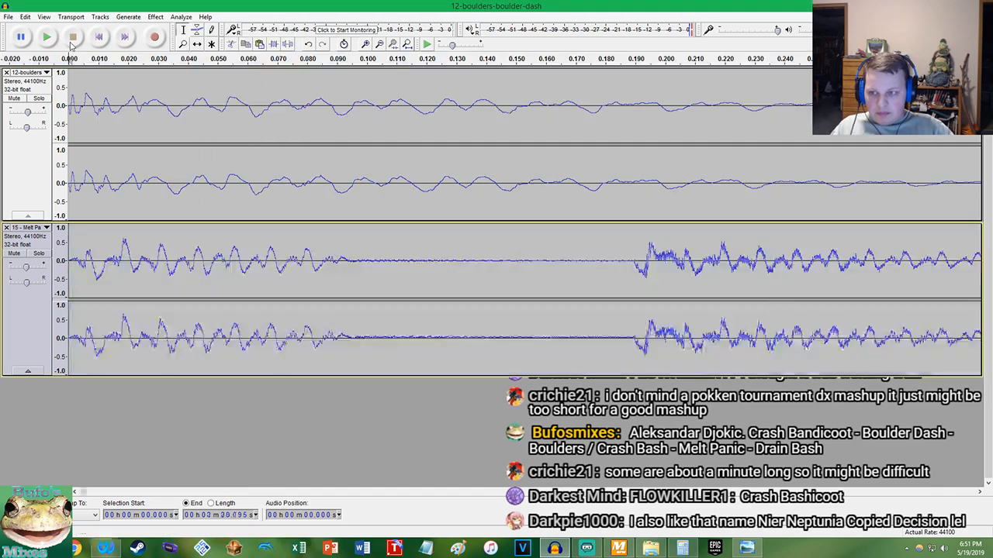
key(space)
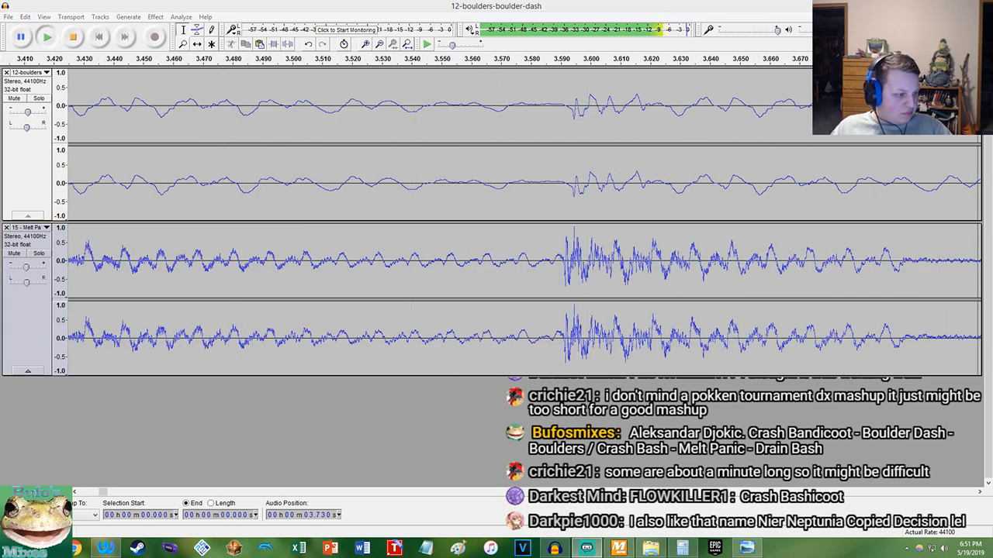
click(638, 5)
scroll(570, 190, down, 5)
scroll(570, 191, up, 3)
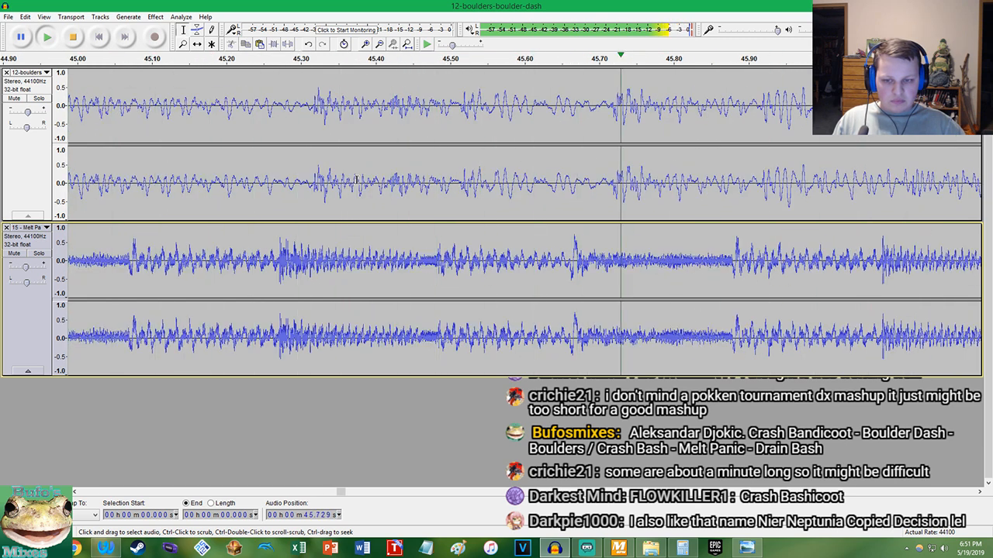
key(space)
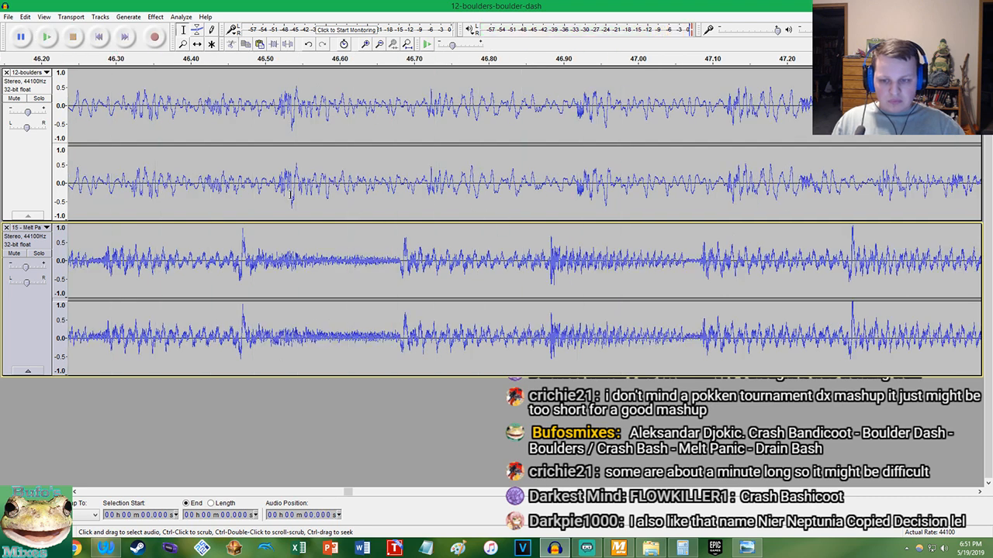
scroll(288, 198, up, 1)
Undo Melt Panic's last tempo change and apply a 3.95 percent tempo change to the whole track
double_click(287, 239)
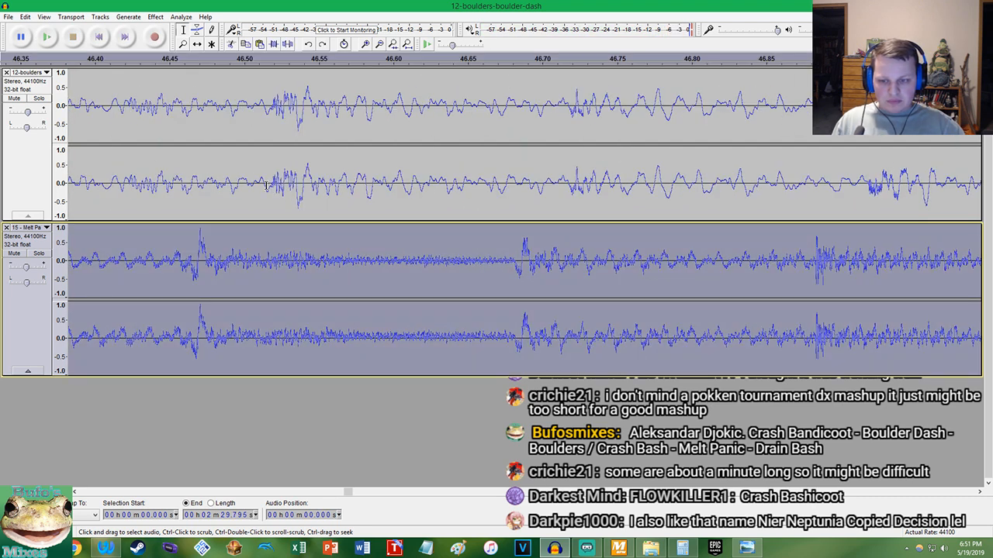
key(ctrl+z)
click(155, 16)
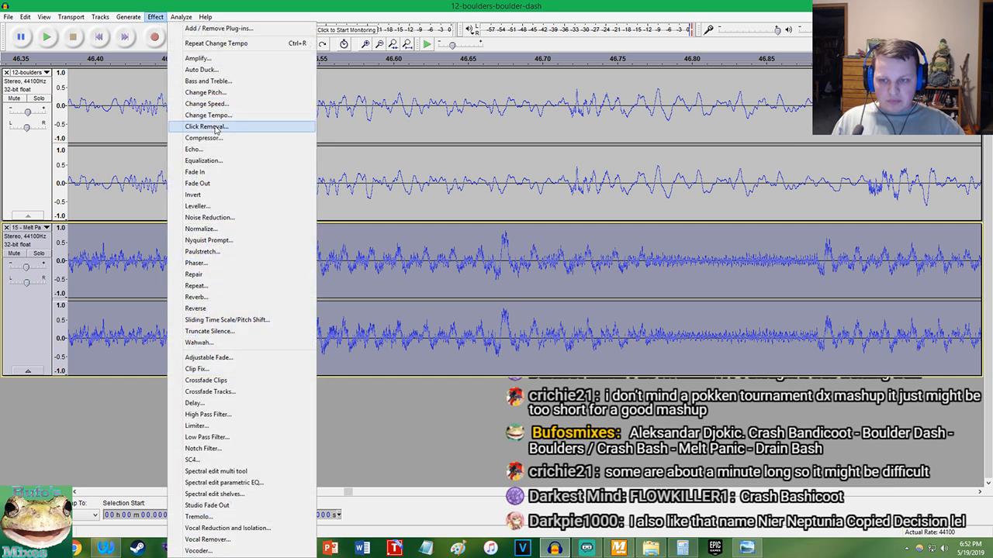
click(225, 116)
text(3.95)
key(Return)
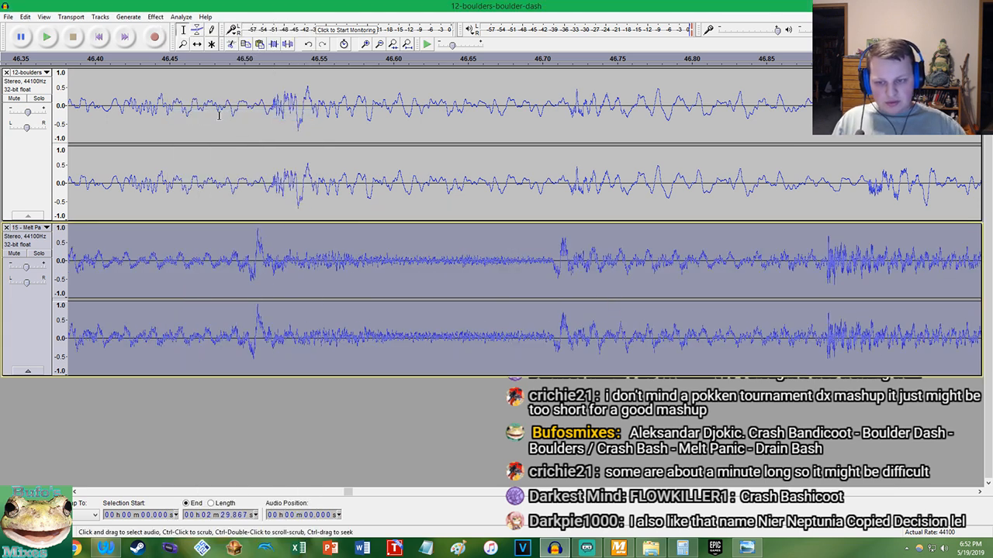
Replace the 3.95 percent tempo change on Melt Panic with a slightly smaller one, making the track 2 minutes 29.939 seconds long
key(ctrl+z)
click(156, 16)
click(184, 116)
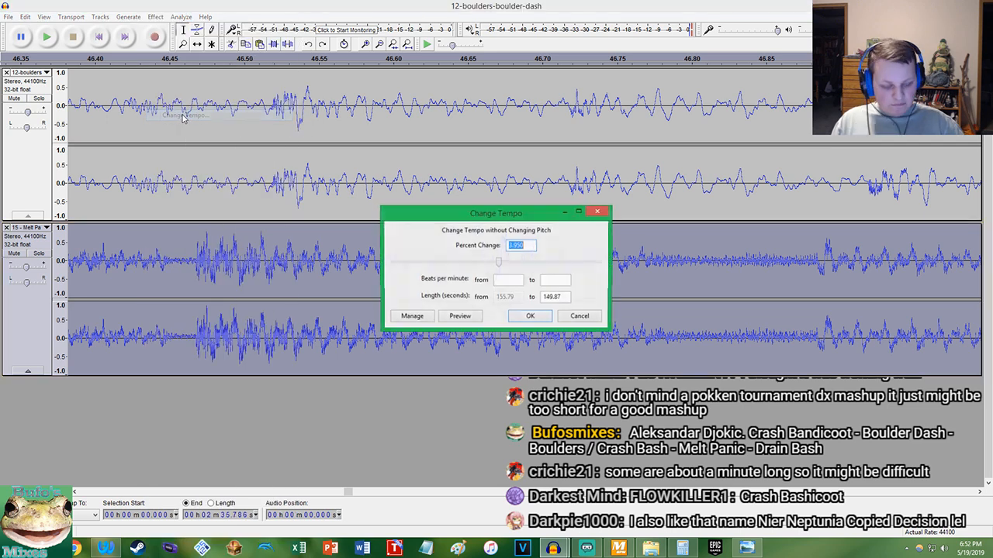
key(Return)
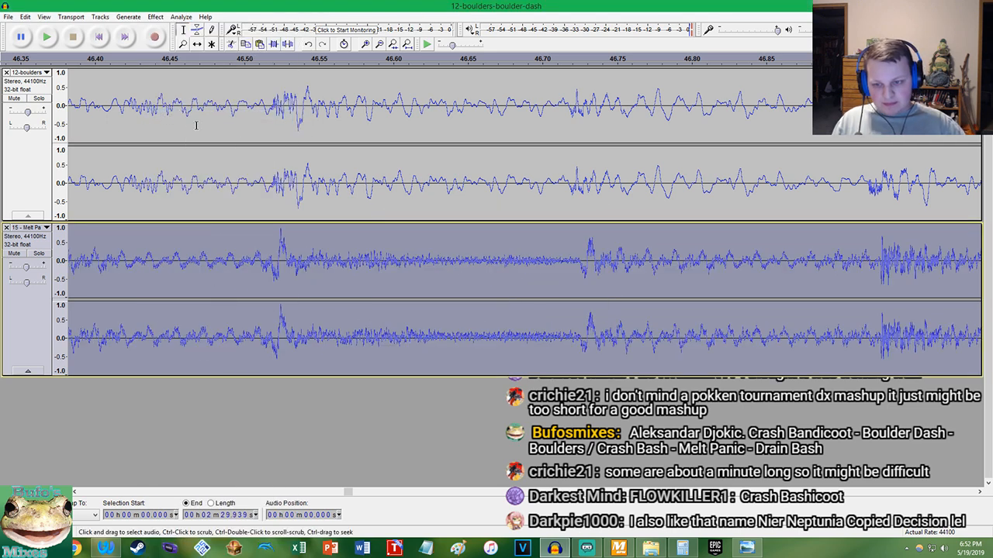
Play both tracks from 46.412 seconds and inspect how their beats line up around 1:09
click(114, 117)
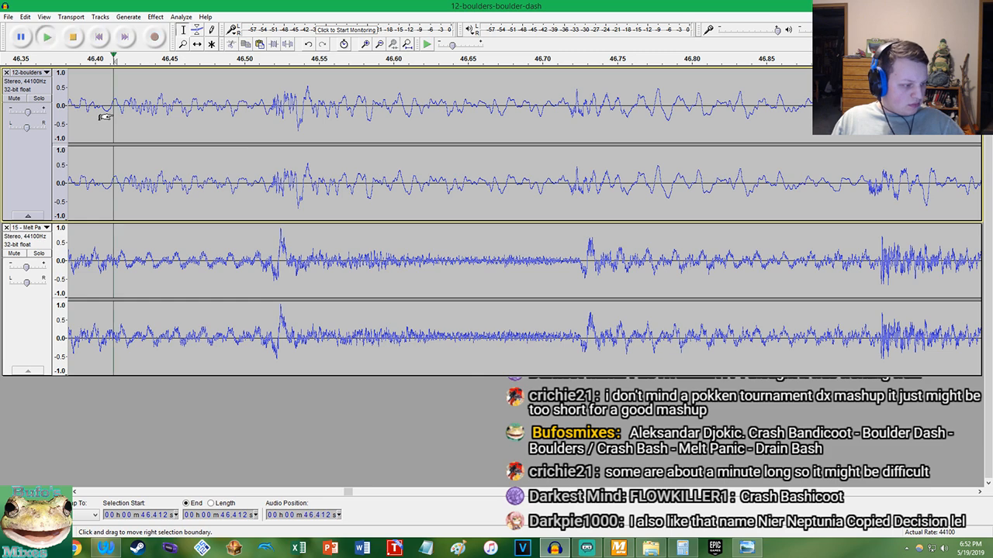
key(space)
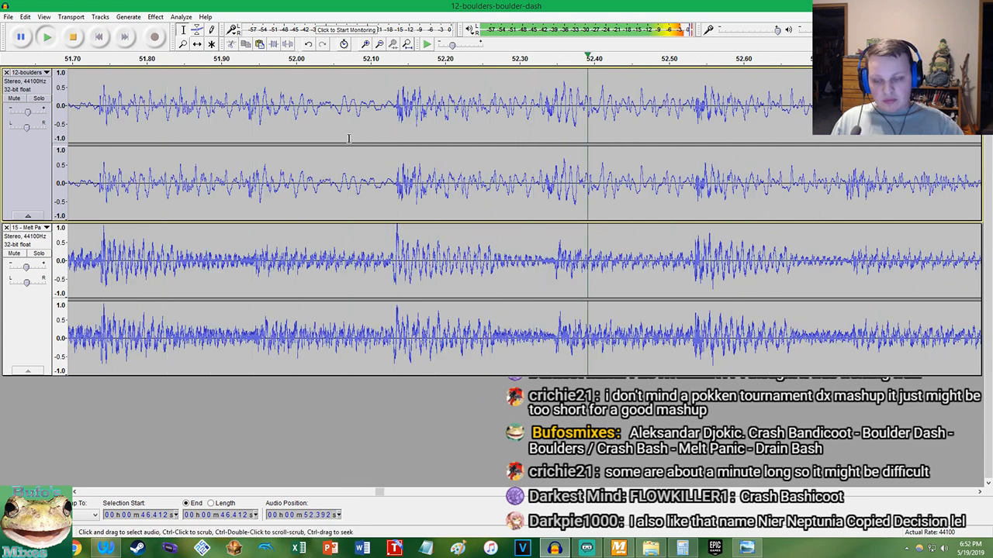
key(ctrl+f)
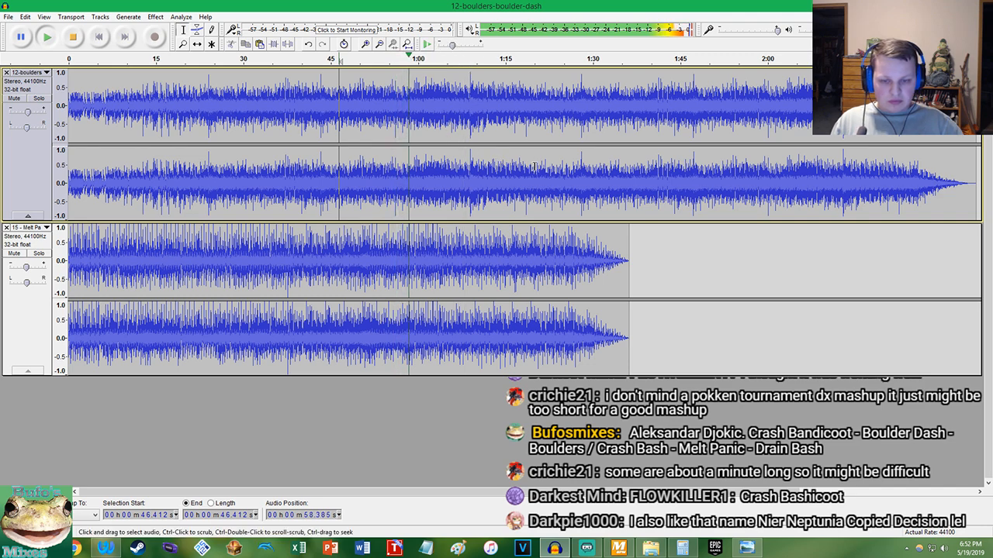
ctrl+scroll(534, 166, up, 2)
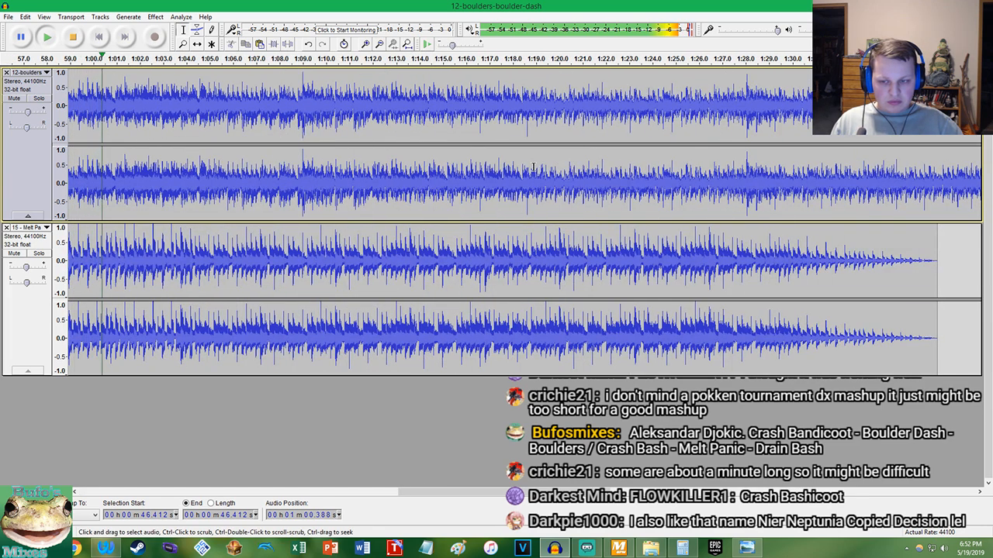
ctrl+scroll(534, 166, up, 2)
ctrl+scroll(532, 167, up, 2)
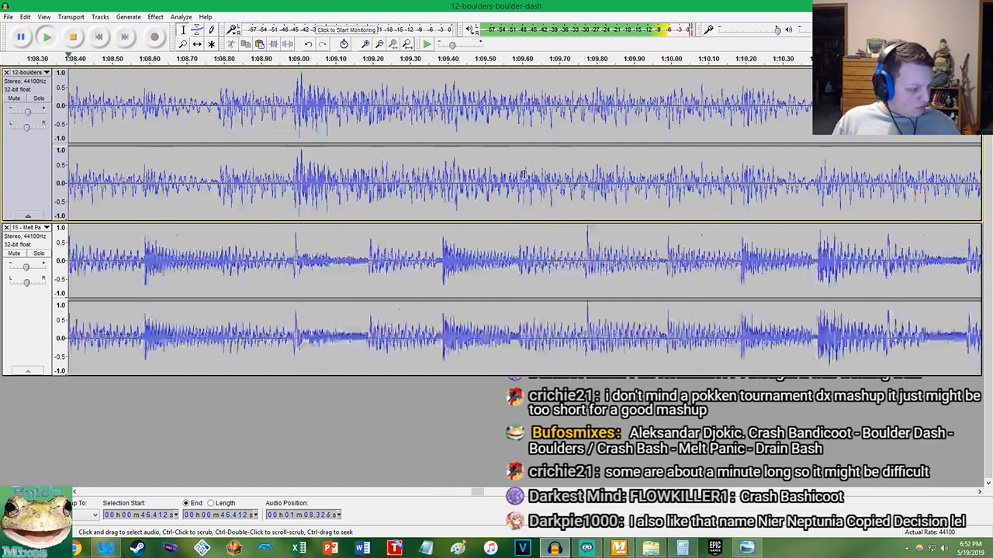
scroll(394, 156, down, 6)
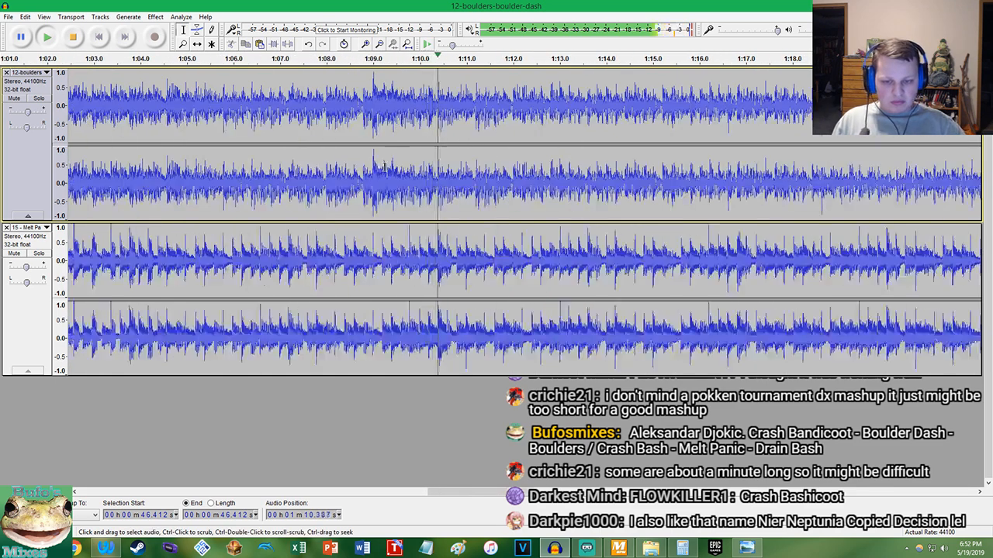
Keep checking beat alignment from about 1:12 into Melt Panic's fade-out, stop playback, and look over both tracks
scroll(459, 142, up, 3)
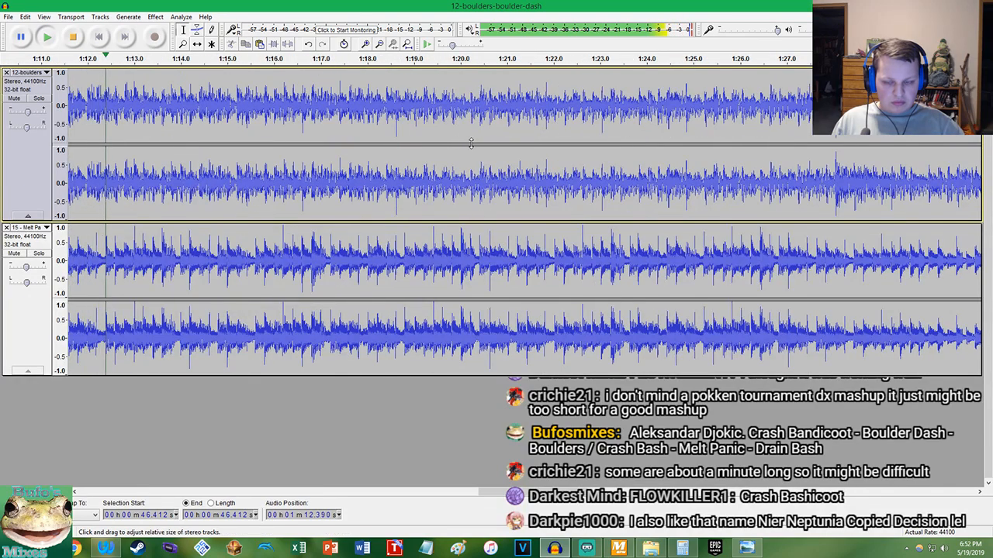
scroll(457, 145, up, 4)
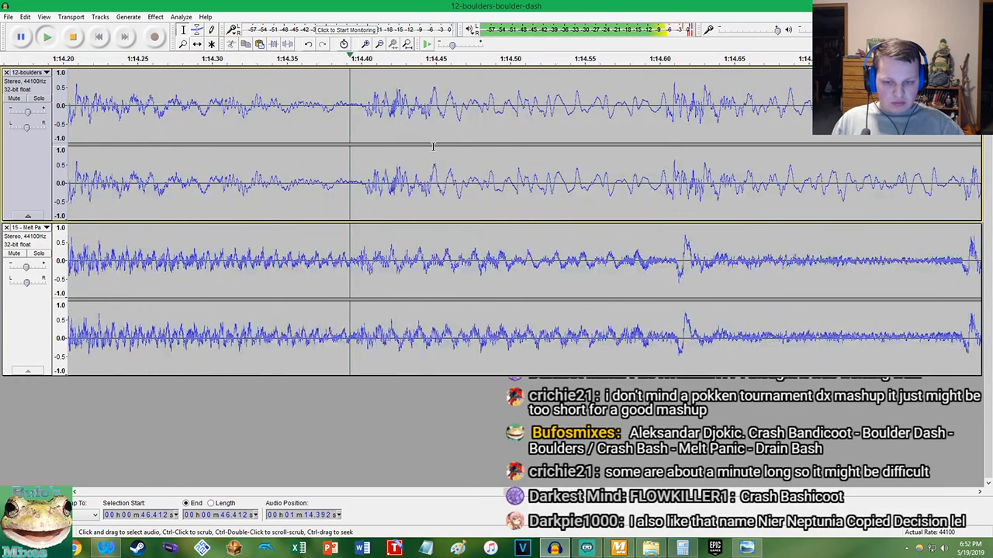
scroll(433, 147, down, 1)
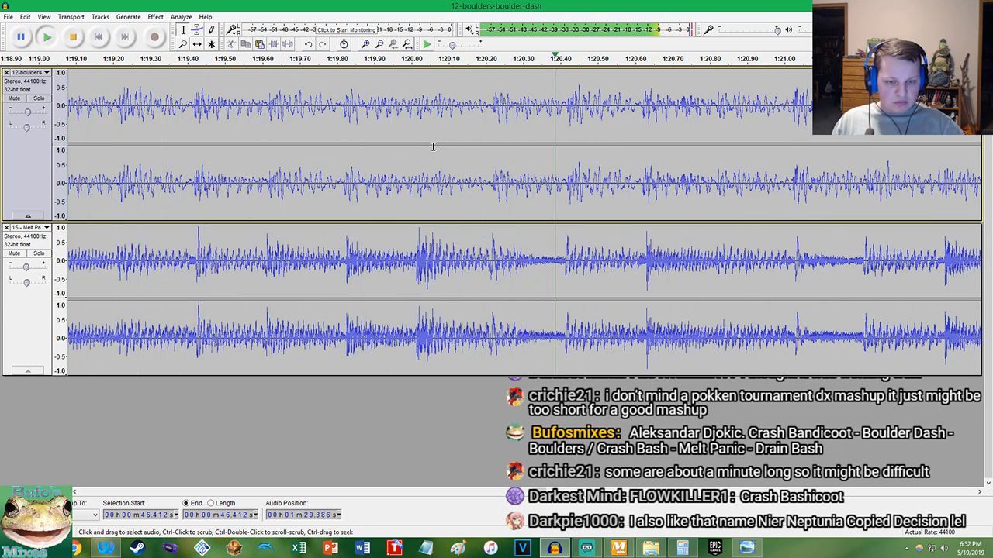
scroll(432, 146, down, 3)
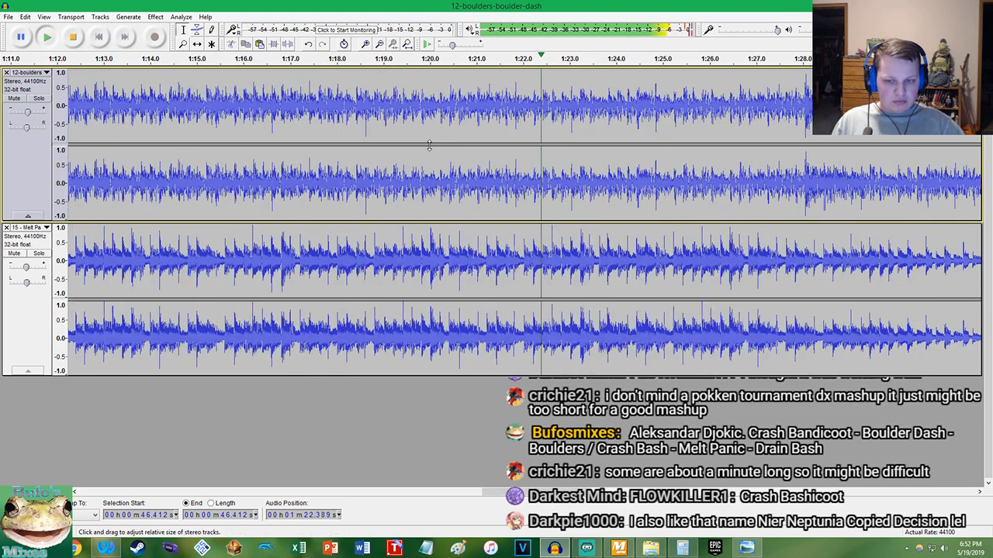
scroll(407, 165, down, 1)
scroll(577, 170, up, 3)
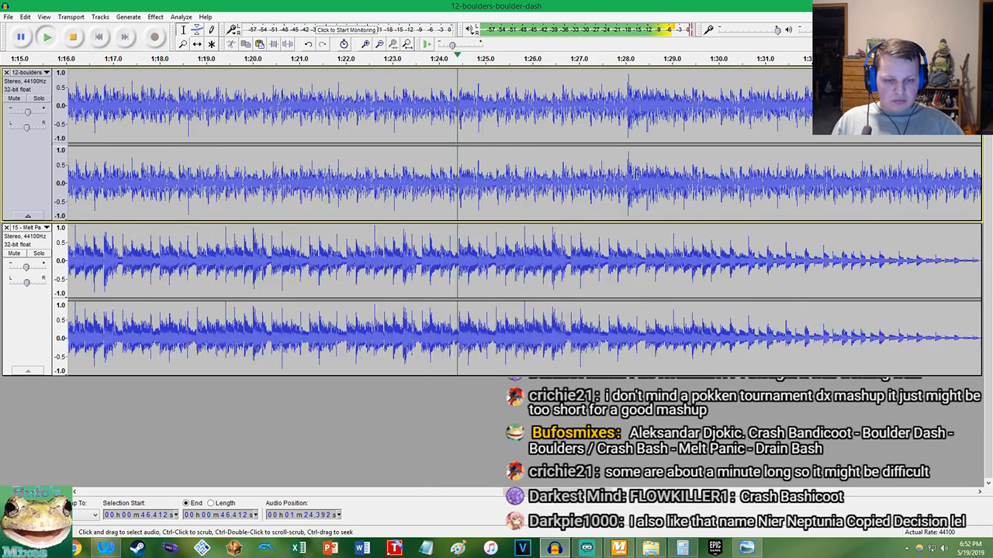
scroll(634, 171, up, 1)
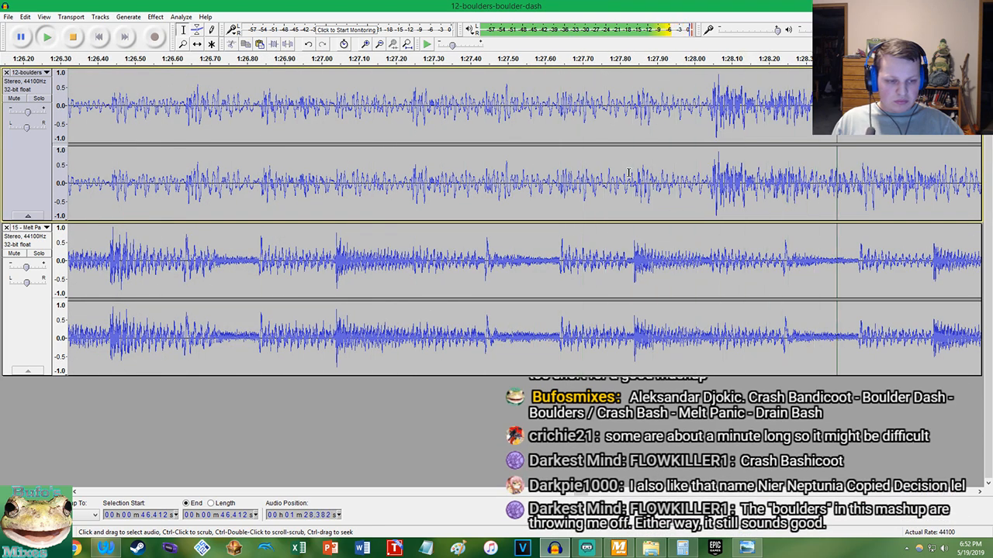
scroll(629, 172, down, 4)
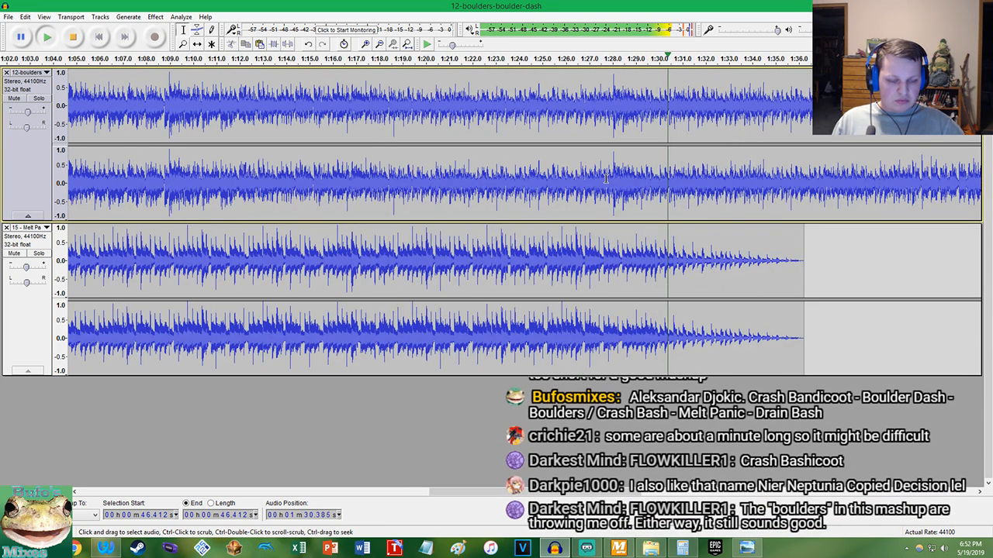
key(space)
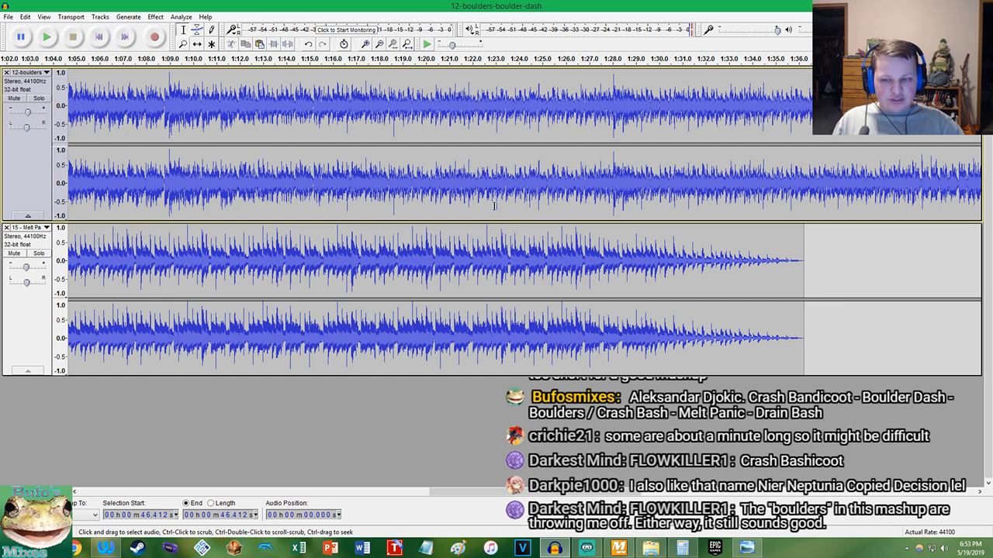
scroll(356, 201, down, 3)
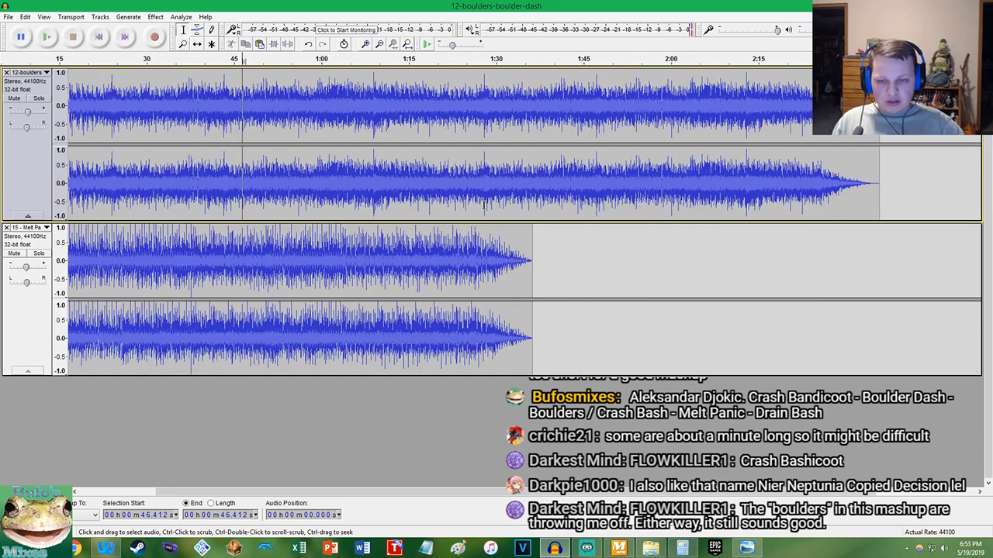
scroll(271, 187, up, 2)
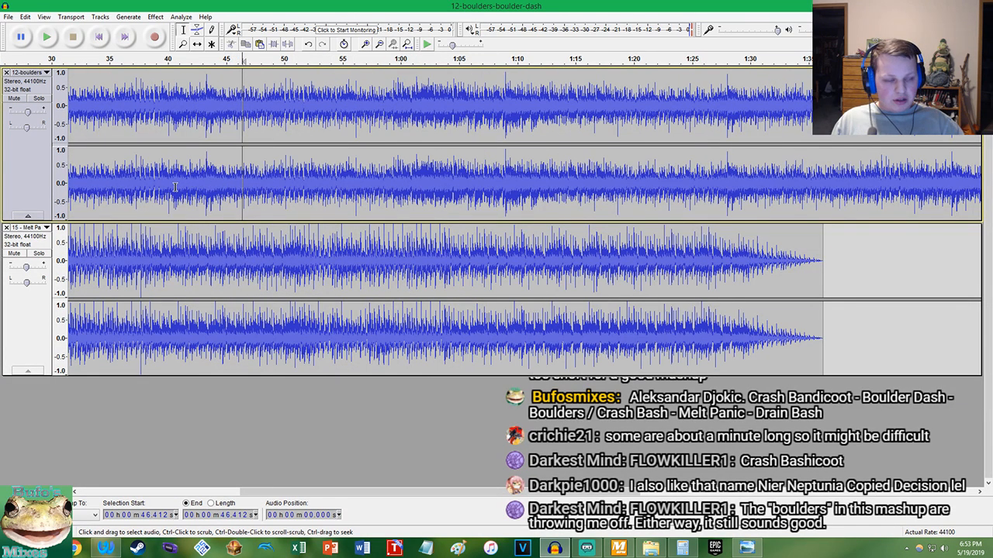
Play both tracks from 36.189 seconds and inspect how their beats line up to about 50 seconds
click(124, 184)
key(space)
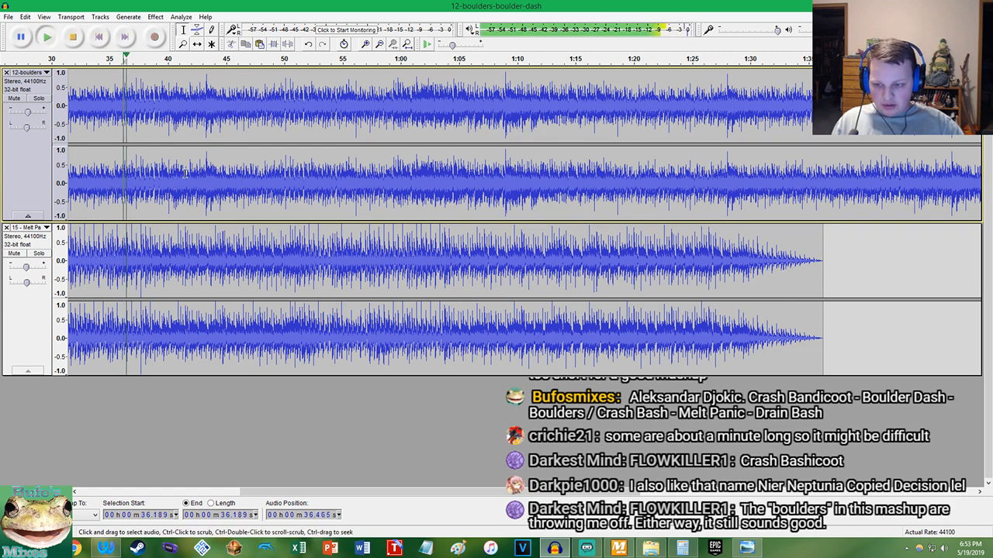
scroll(153, 184, up, 2)
scroll(382, 181, up, 1)
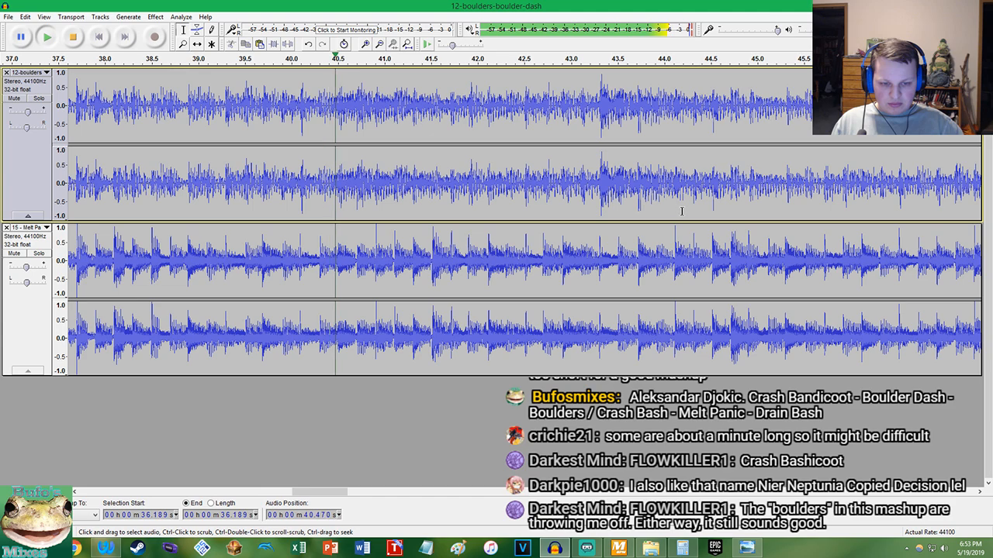
scroll(673, 224, down, 3)
scroll(770, 230, up, 3)
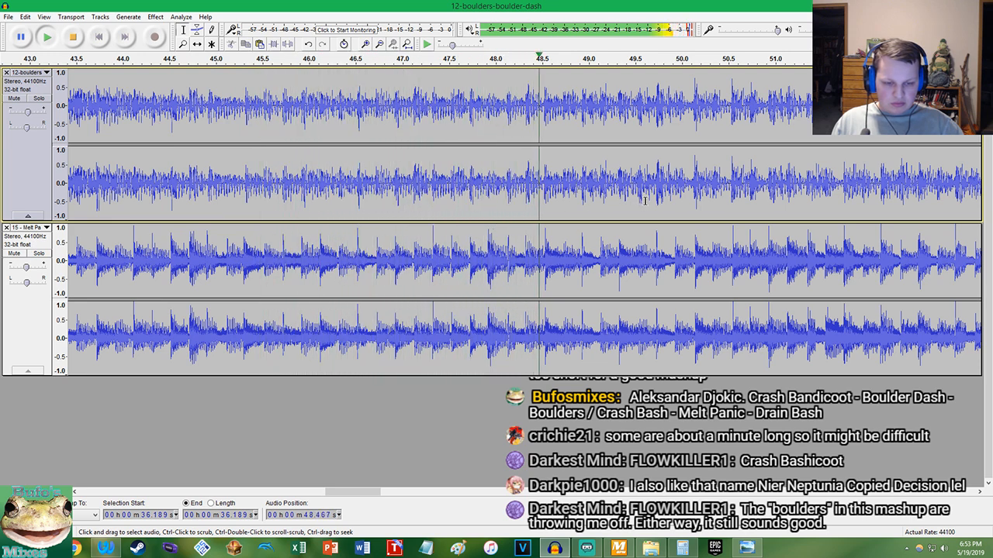
key(space)
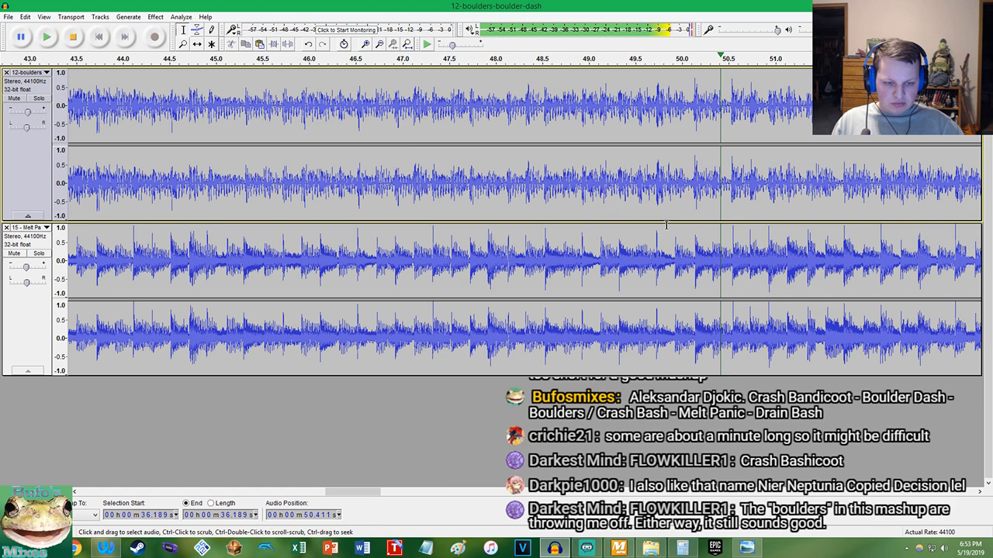
Play both tracks from the Melt Panic beat at 50.126 seconds and look over the waveforms toward Melt Panic's fade-out
click(695, 249)
key(space)
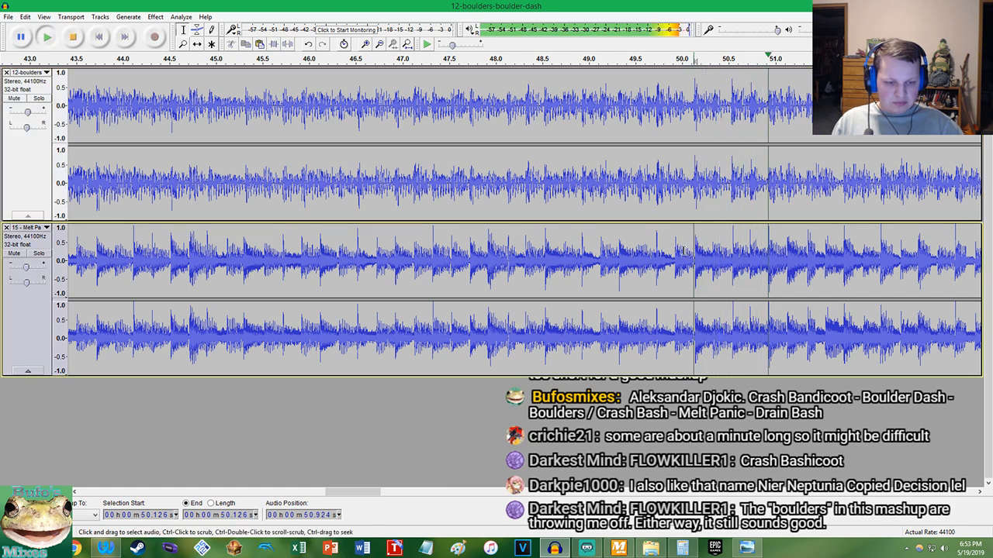
scroll(683, 250, down, 6)
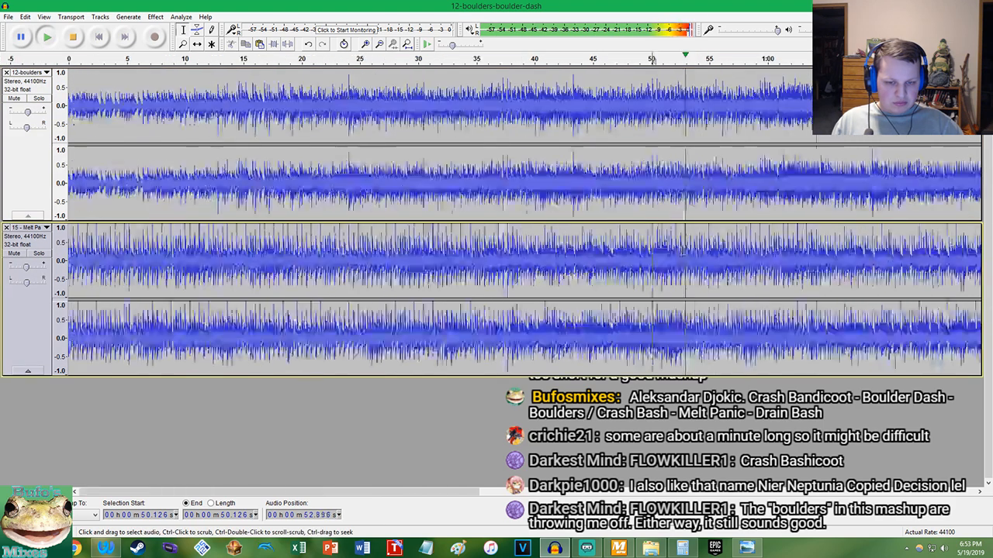
scroll(171, 157, up, 2)
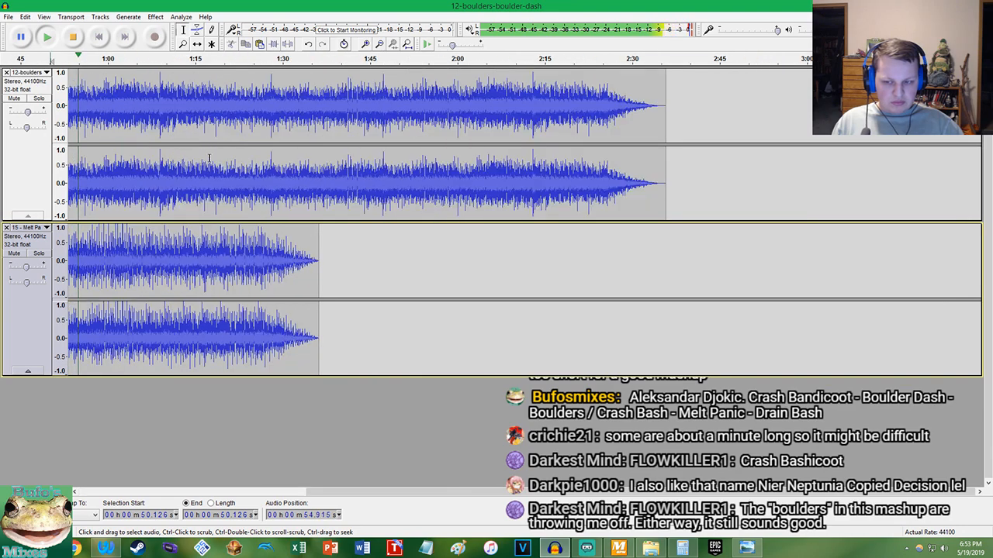
scroll(228, 181, up, 1)
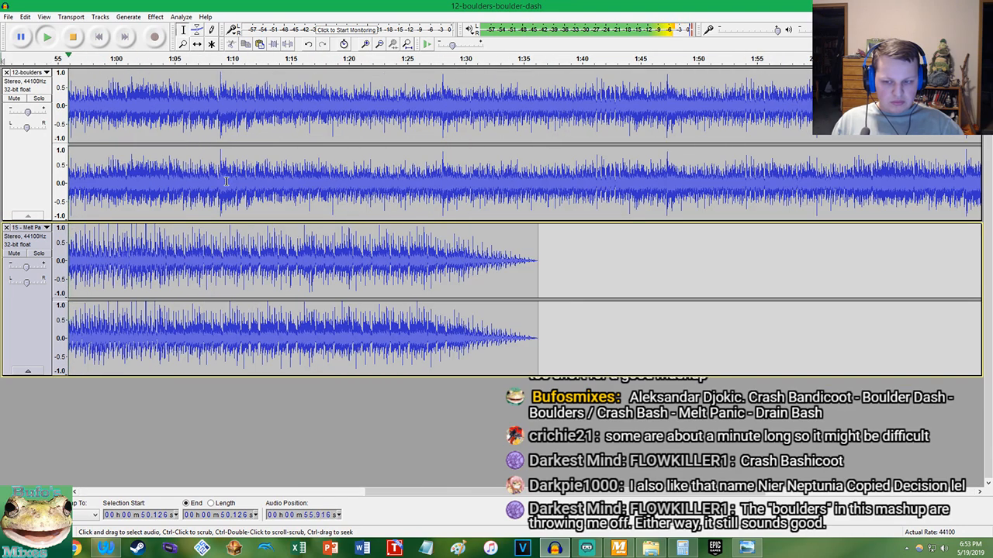
Play both tracks from 1:26.548 twice and inspect the beats around 1:29 where Melt Panic starts fading out
click(425, 188)
key(space)
key(space)
scroll(451, 191, up, 3)
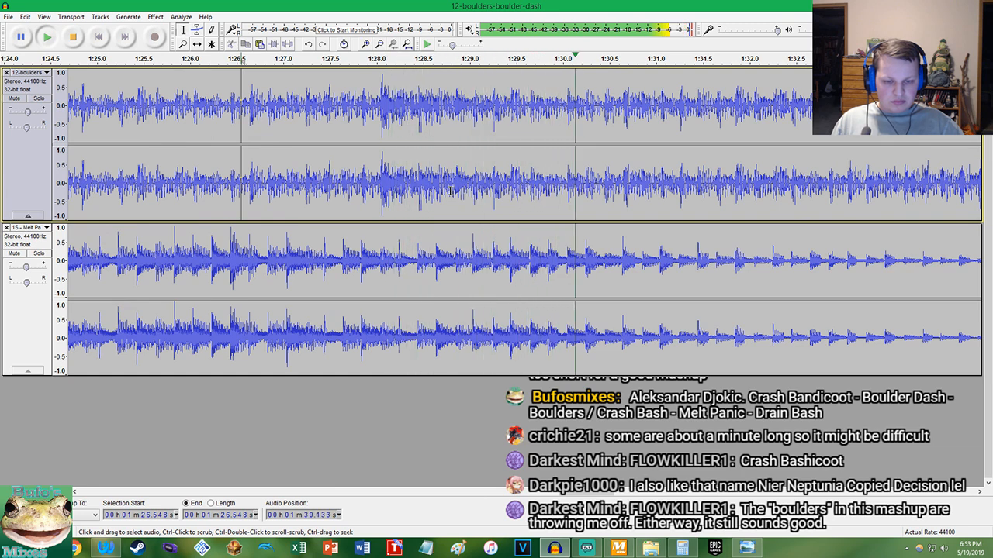
key(space)
key(space)
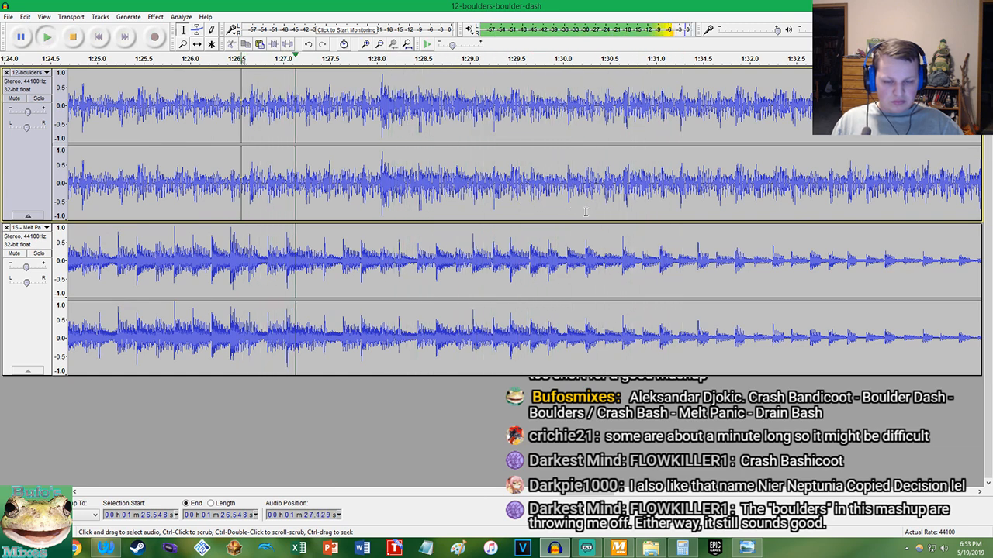
scroll(585, 211, up, 1)
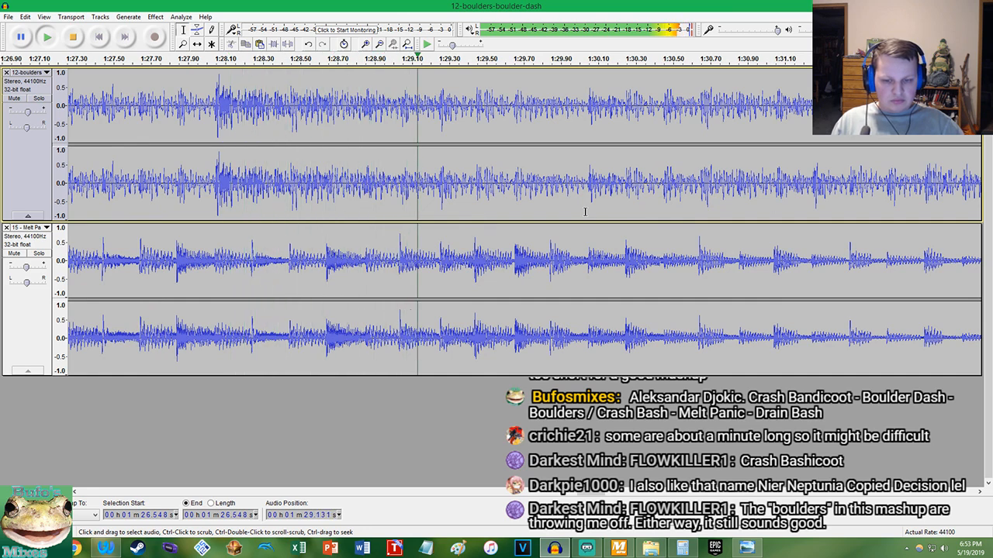
key(space)
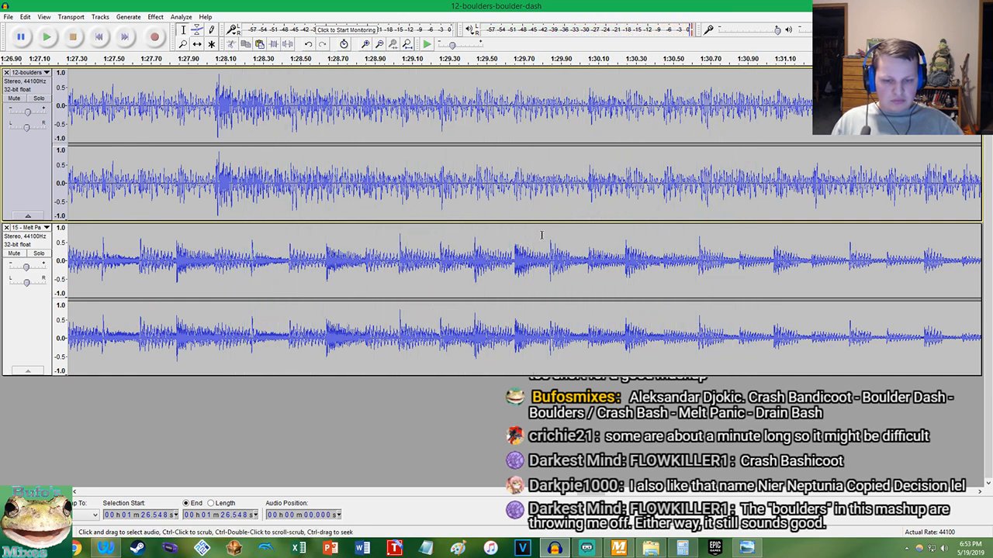
Solo Melt Panic, play it from 1:27.860, and locate the start of the beat near 1:29.838 at sample level
click(37, 253)
click(181, 260)
key(space)
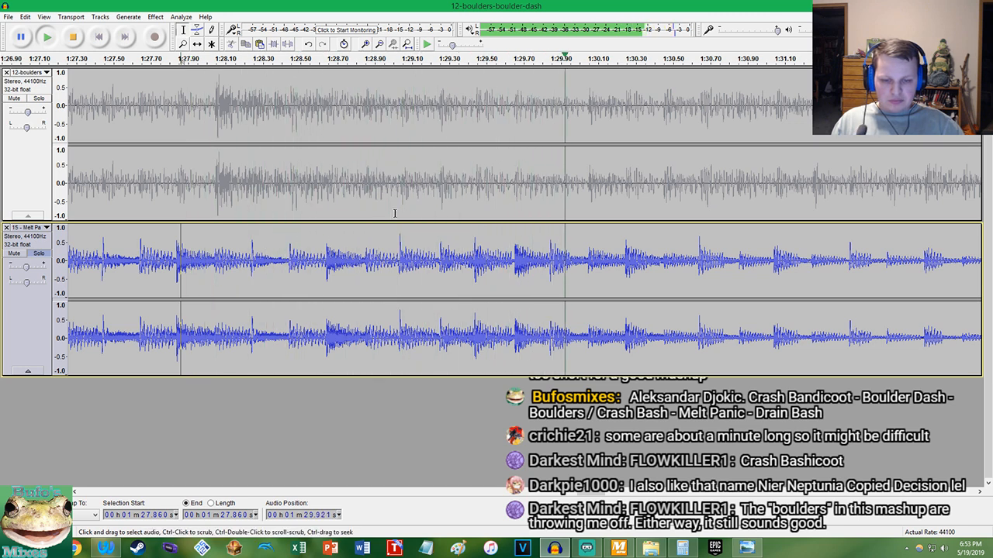
key(space)
scroll(552, 254, up, 9)
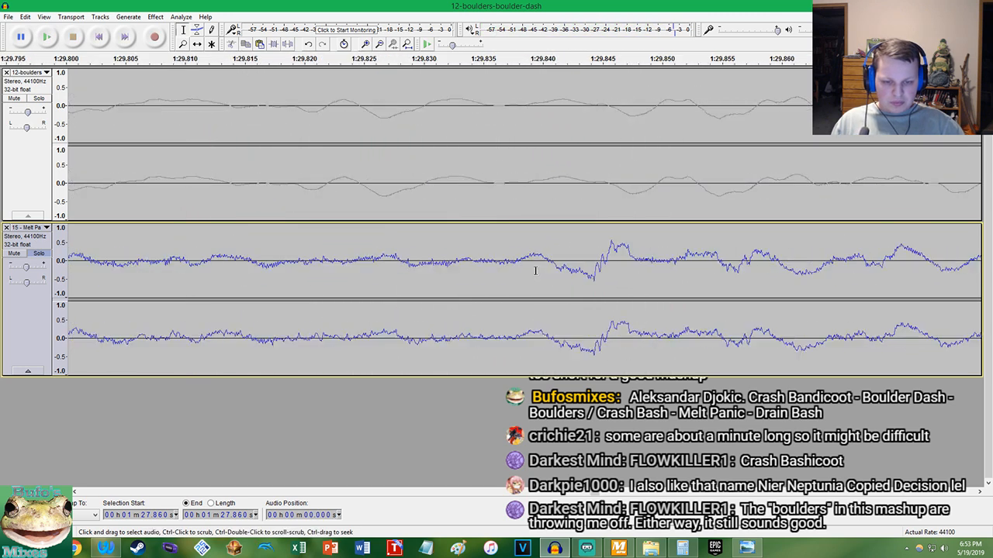
scroll(469, 269, up, 5)
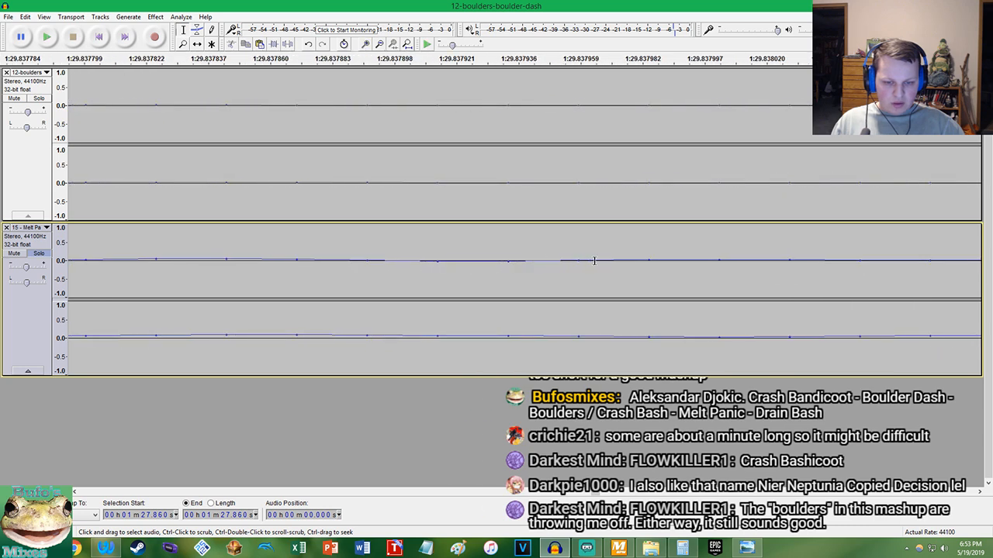
Split both Melt Panic and Boulder Dash at 1:29.838
key(ctrl+i)
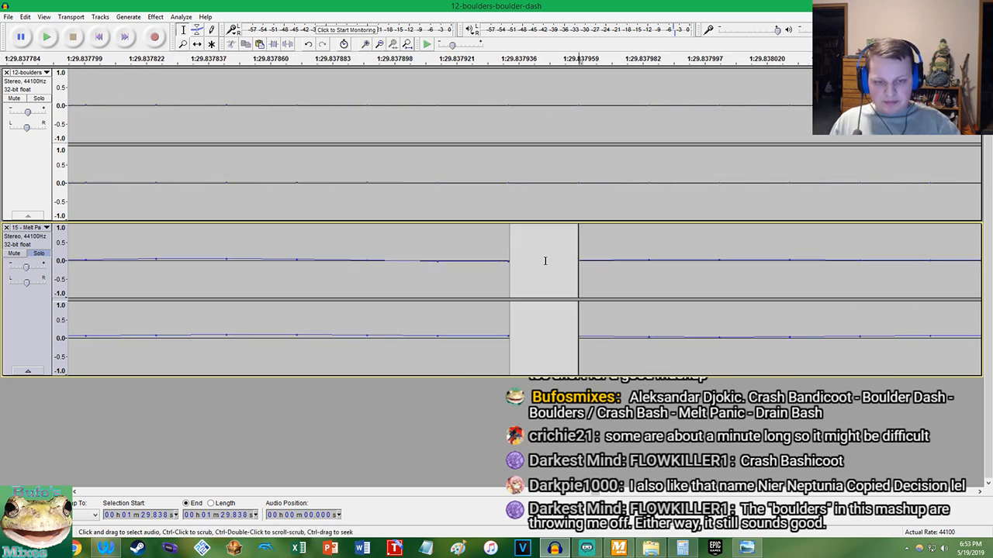
double_click(588, 215)
click(570, 215)
key(ctrl+i)
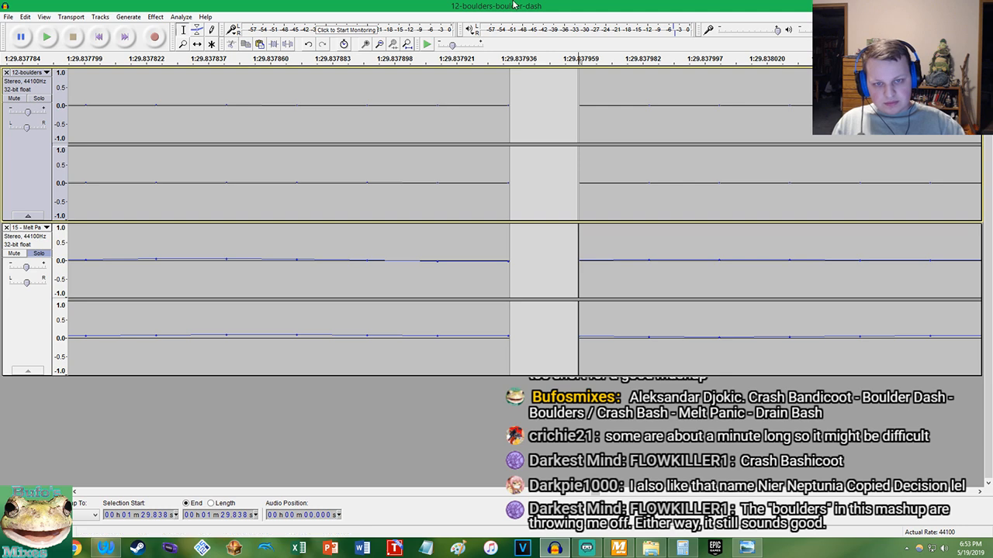
Delete everything after the 1:29.838 split in both tracks
click(407, 43)
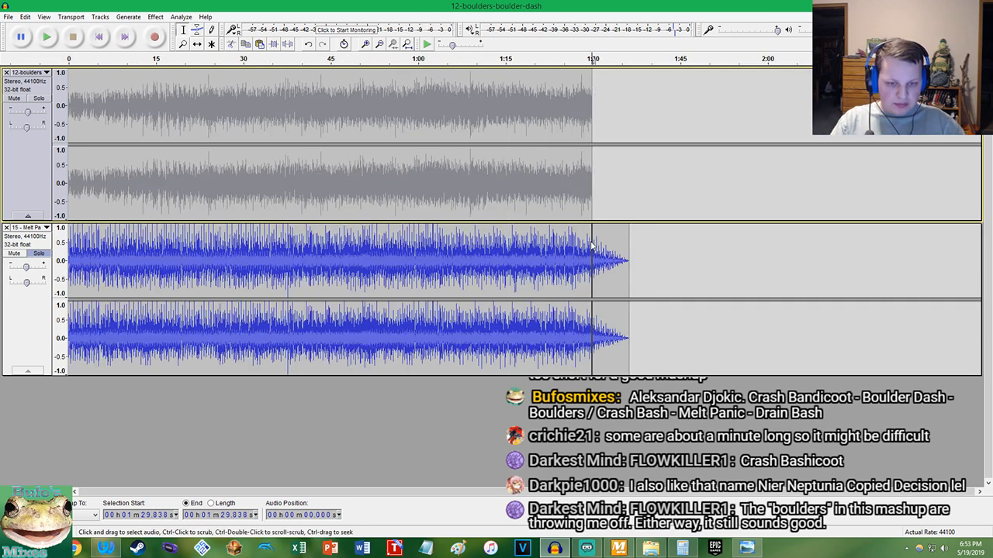
click(605, 246)
key(Delete)
key(ctrl+z)
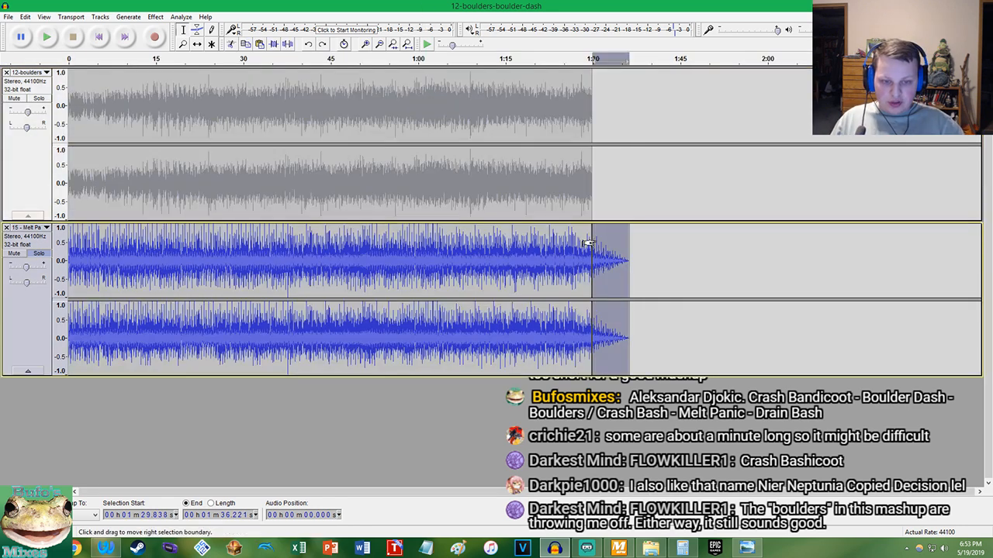
Append two more copies of both trimmed tracks end to end from 1:29.838, and turn off Melt Panic's solo
key(ctrl+a)
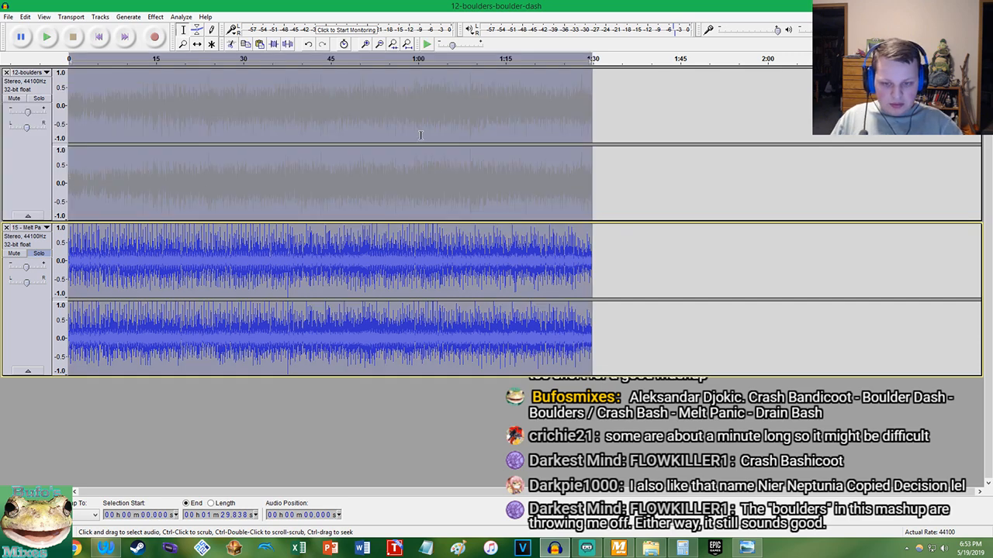
key(ctrl+v)
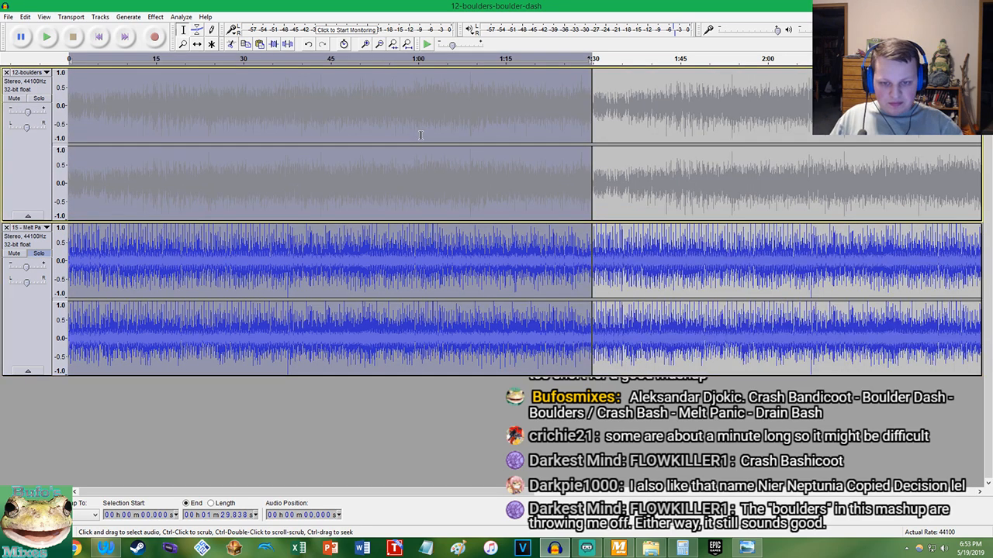
click(37, 255)
Play both tracks from 1:27.081 across the first loop join and inspect the transition
click(575, 203)
key(space)
scroll(592, 199, up, 4)
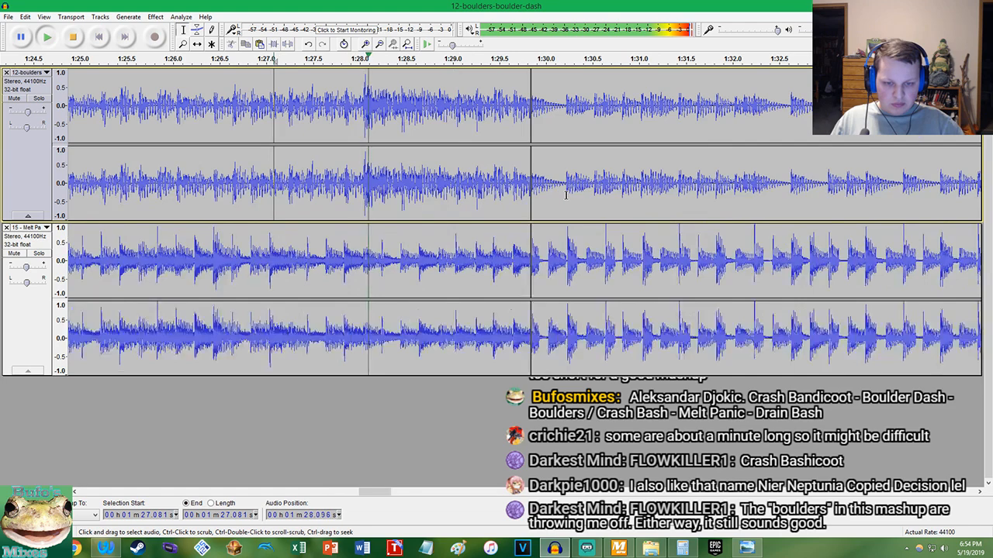
scroll(558, 194, up, 2)
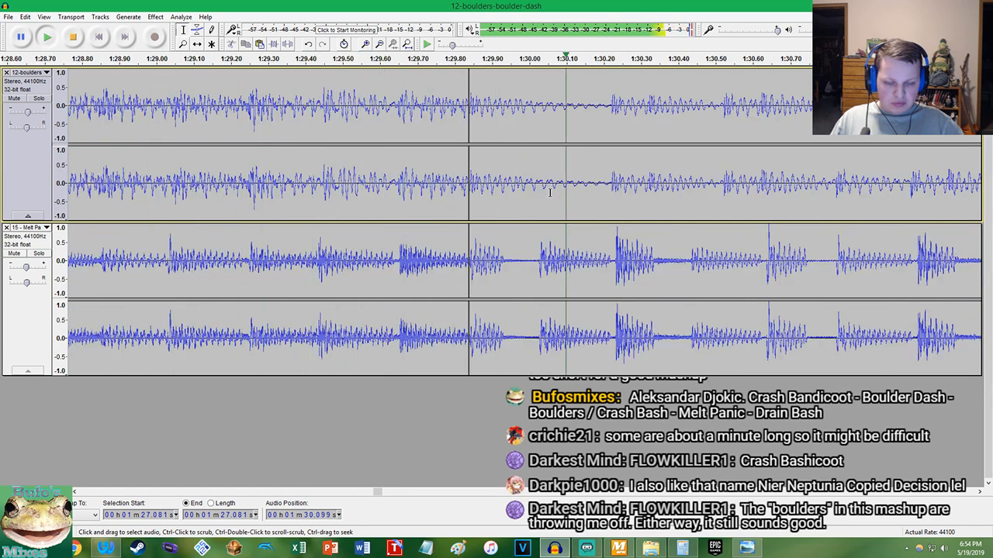
scroll(535, 190, down, 3)
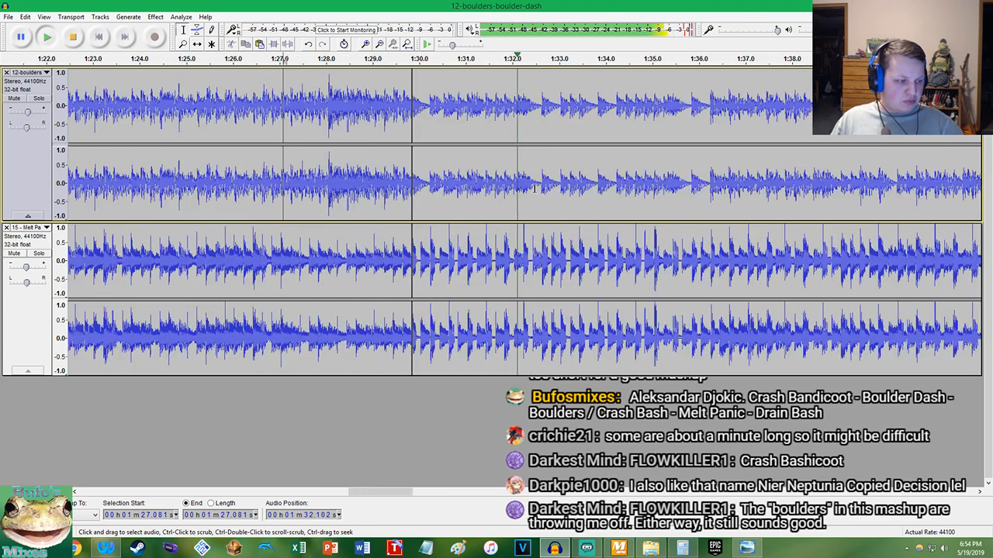
scroll(533, 188, down, 2)
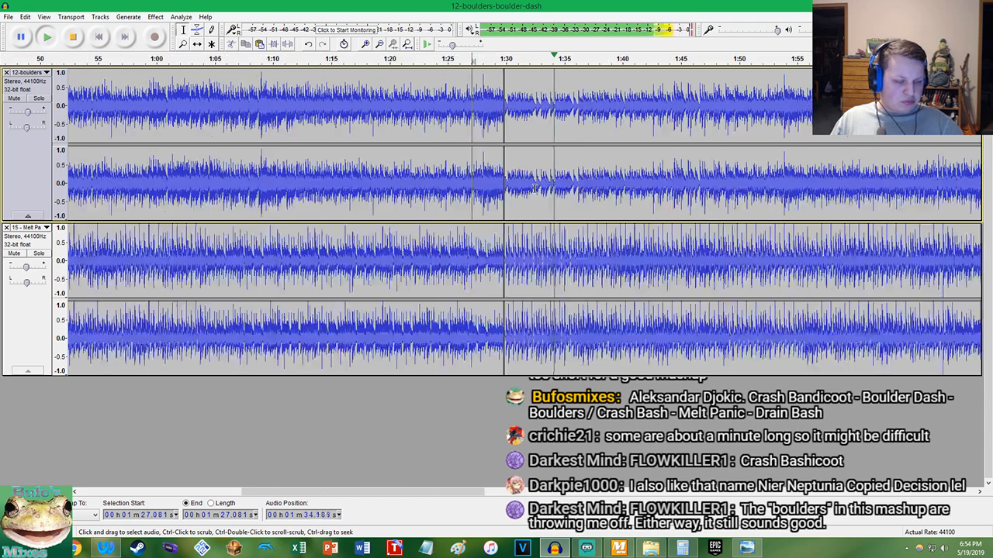
scroll(534, 188, down, 2)
Play both tracks from 2:57.712 across the second loop join to about 3:06, and stop playback
click(587, 180)
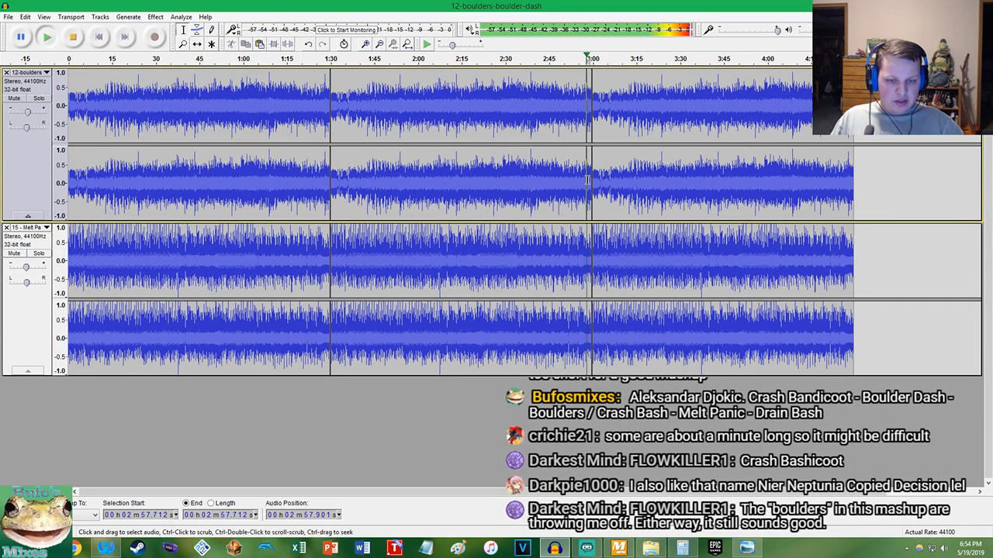
scroll(595, 177, up, 6)
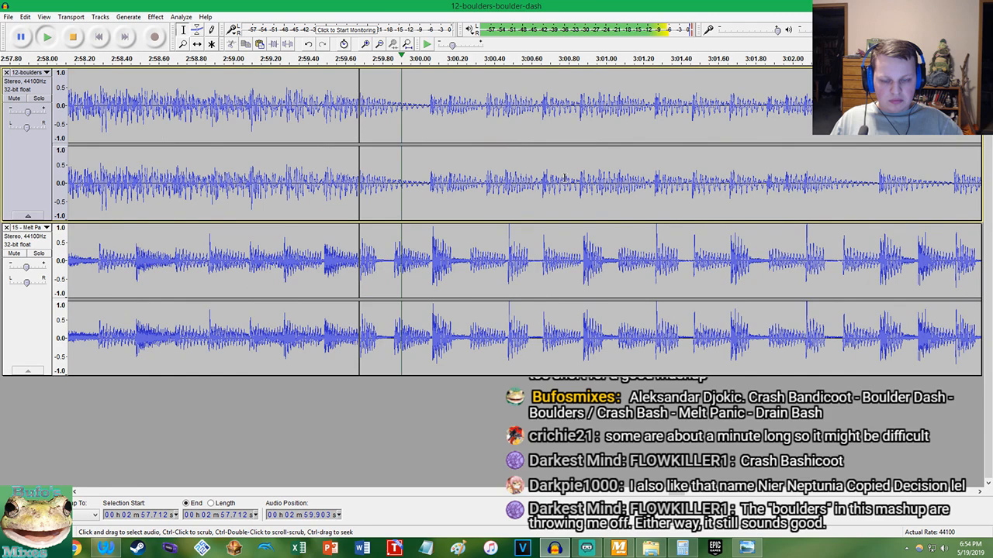
scroll(565, 176, right, 3)
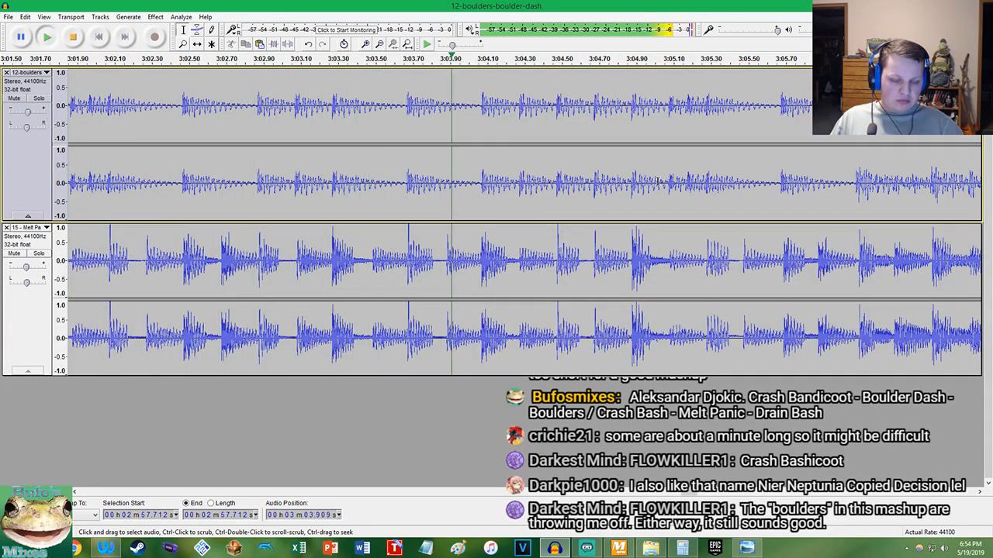
scroll(656, 180, down, 3)
scroll(651, 180, up, 2)
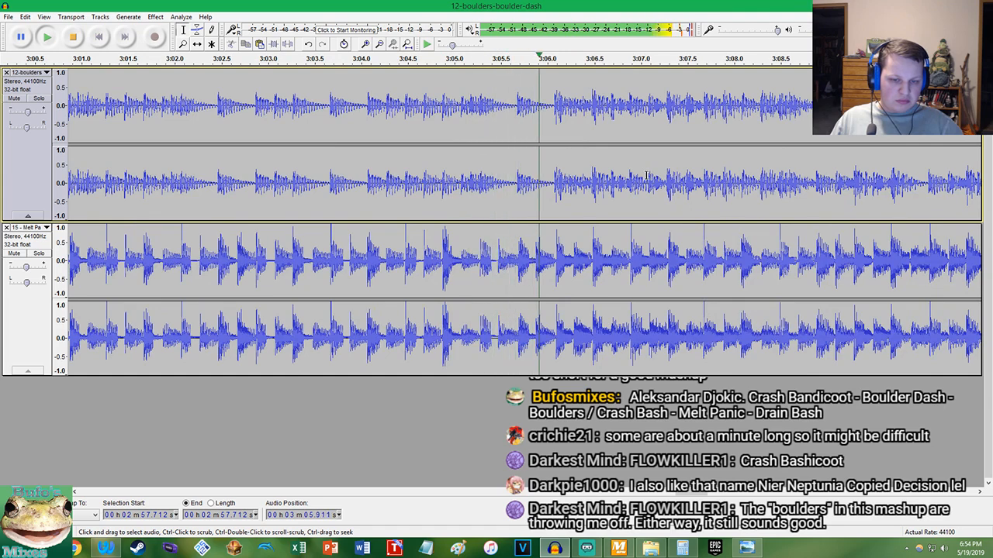
key(space)
Delete everything in both tracks from the Boulder Dash beat onset at 3:06.078 to the end
scroll(554, 189, up, 9)
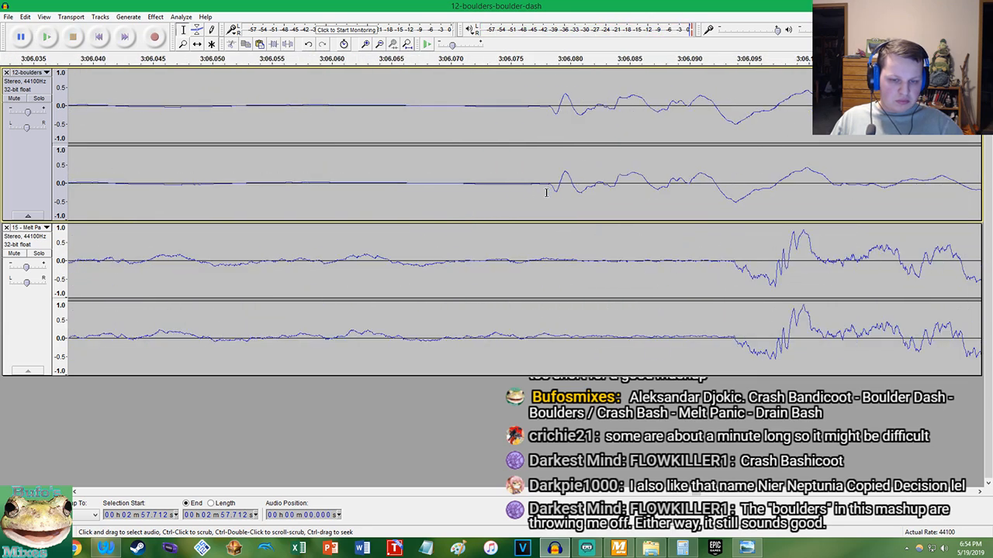
scroll(554, 189, up, 3)
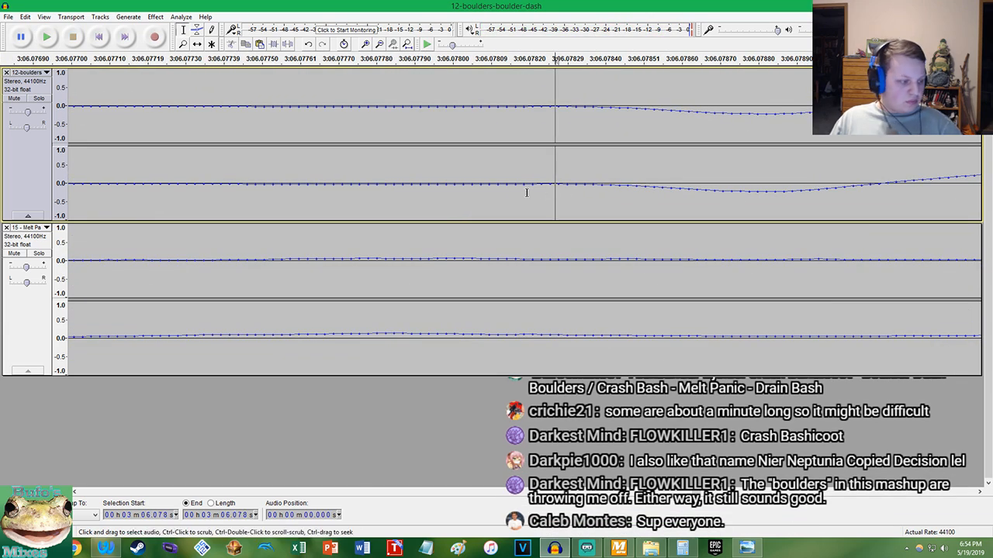
key(shift+End)
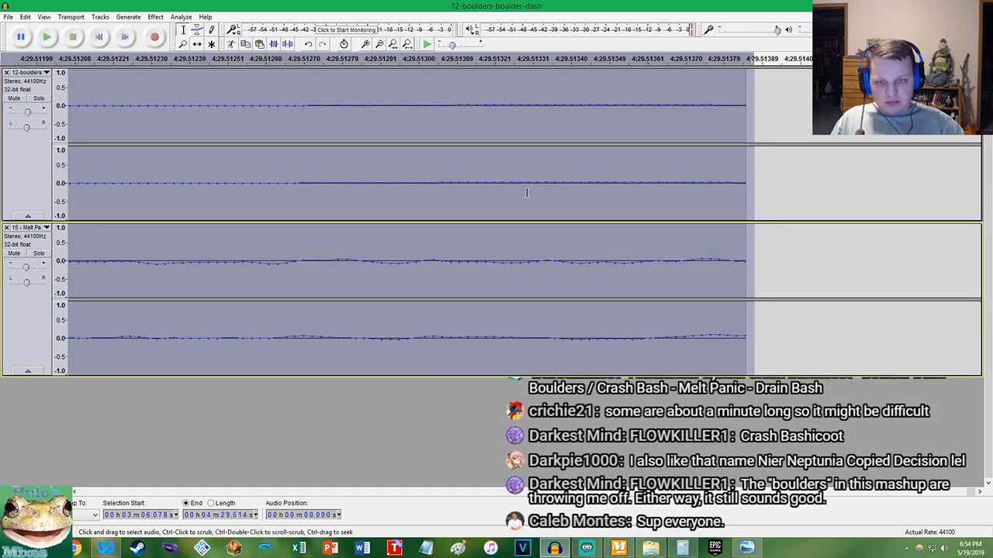
click(408, 44)
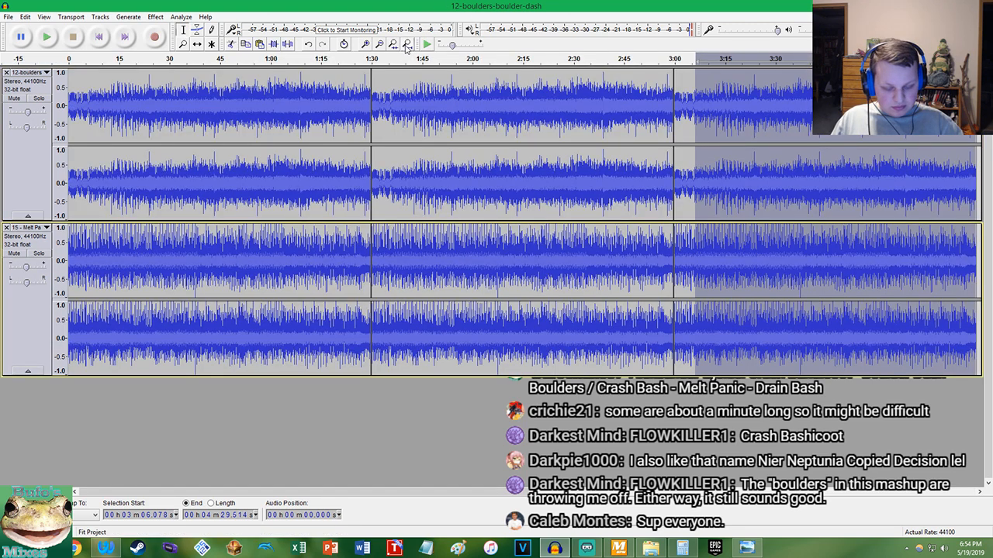
key(Delete)
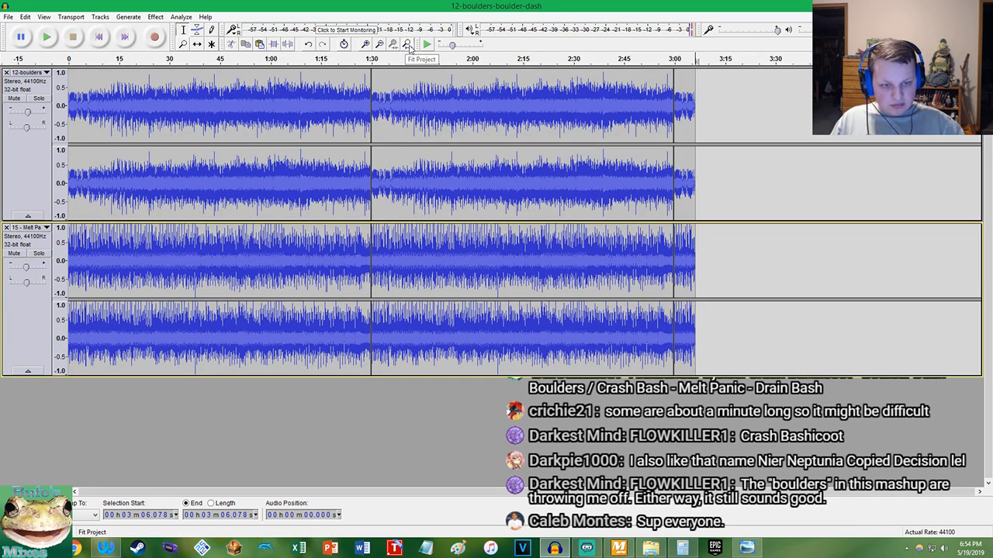
Select the final clip segment in both tracks, from 2:59.676 to 3:06.078
click(411, 47)
double_click(960, 120)
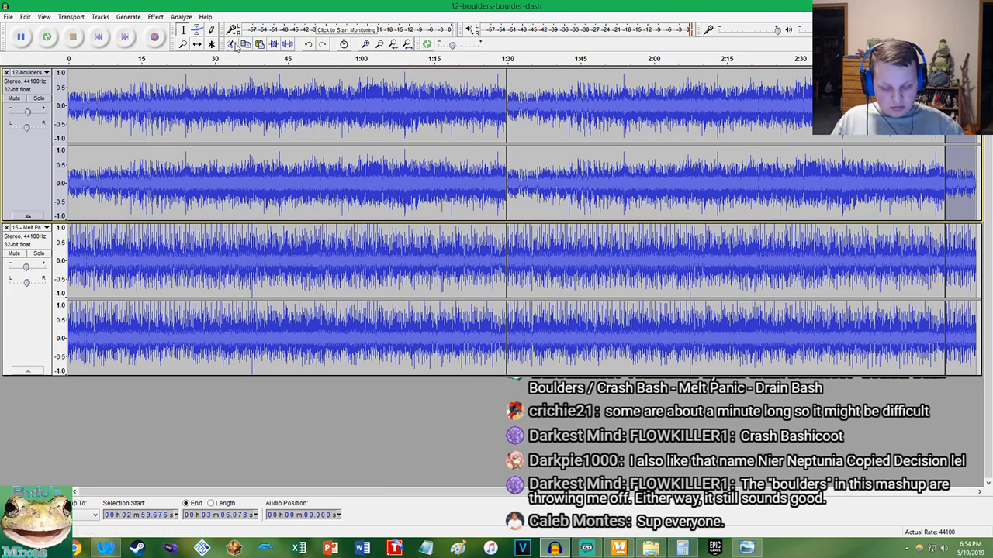
click(153, 37)
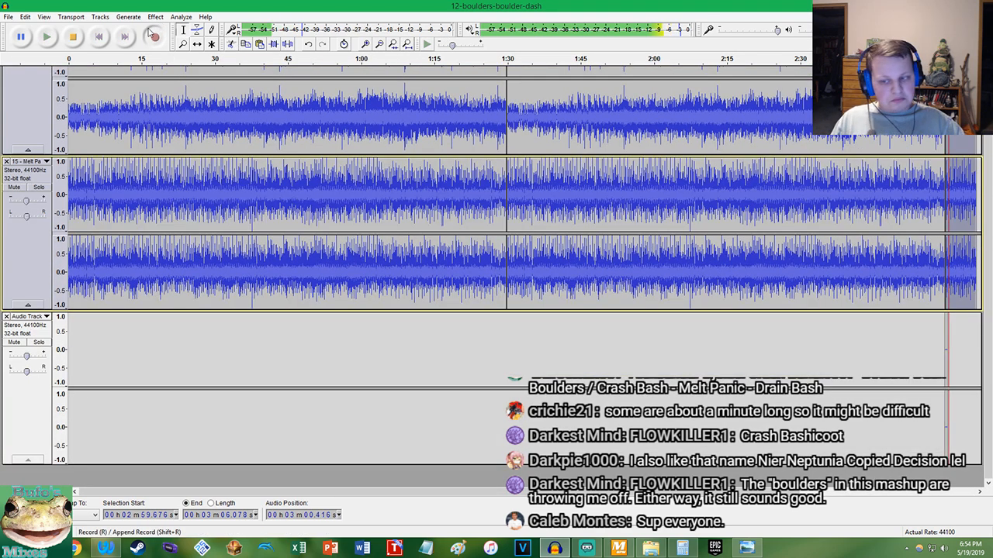
key(space)
key(ctrl+z)
Apply a Fade Out to the selected ending of both tracks and return the cursor to the project start
click(155, 16)
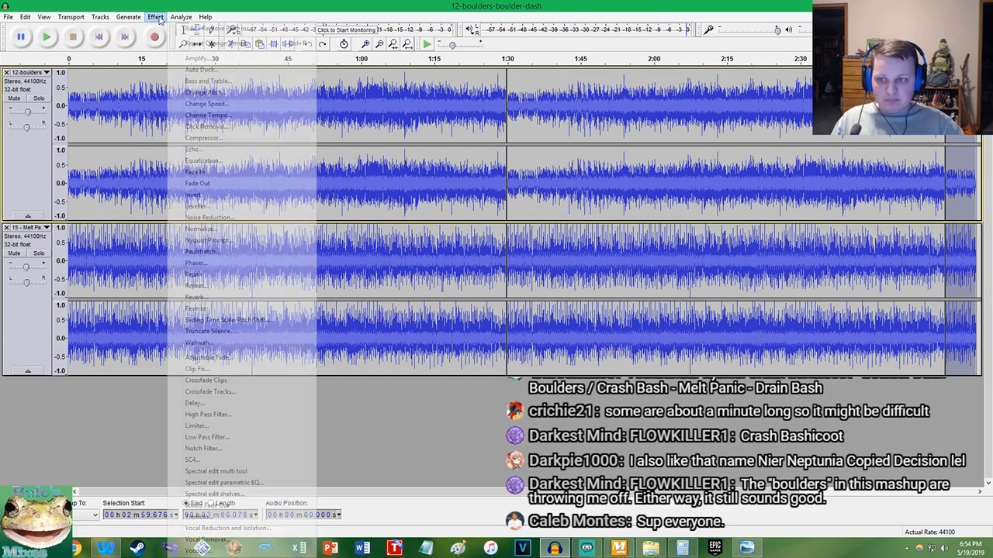
click(206, 177)
key(Home)
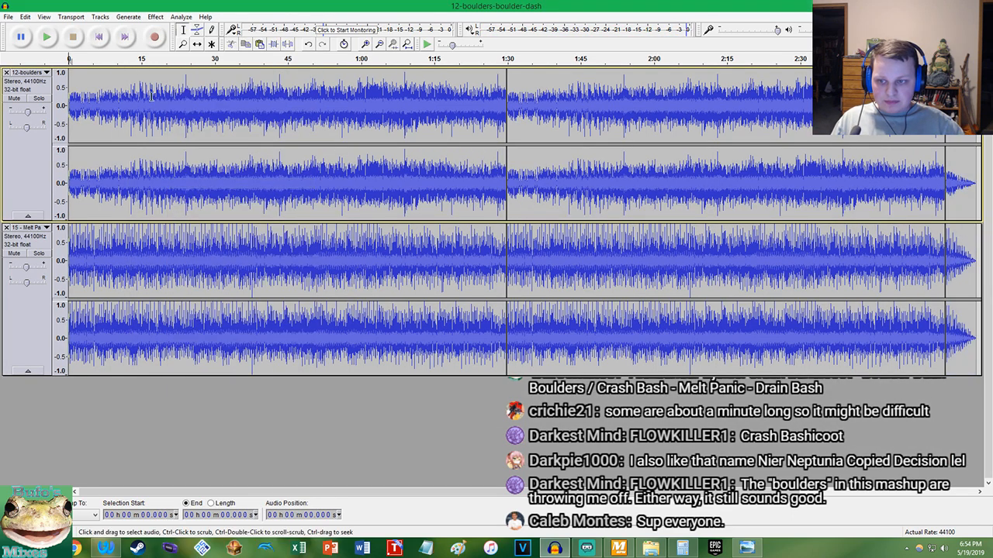
Play both tracks from 0:11.133 and set the Melt Panic track's gain to -2.5 dB
click(123, 194)
key(space)
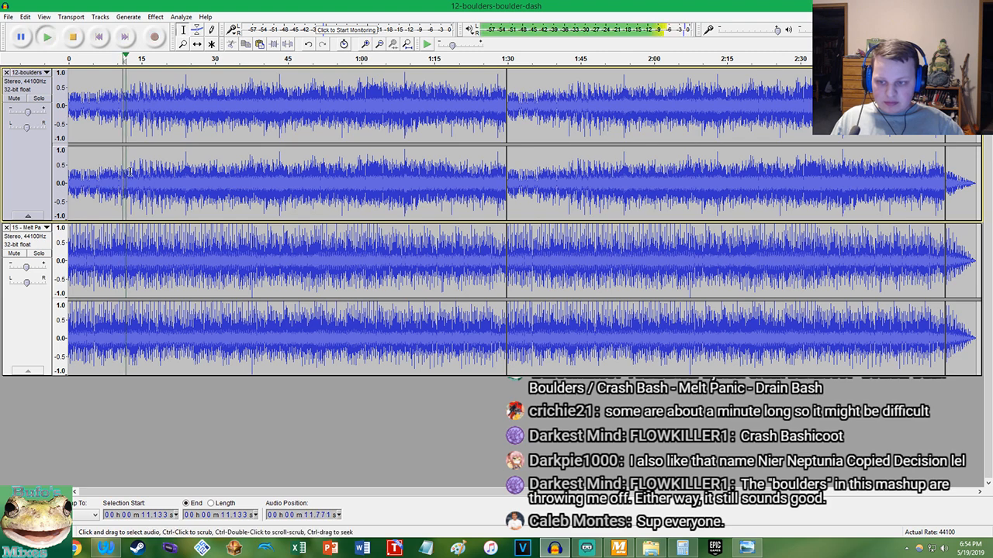
scroll(132, 183, up, 4)
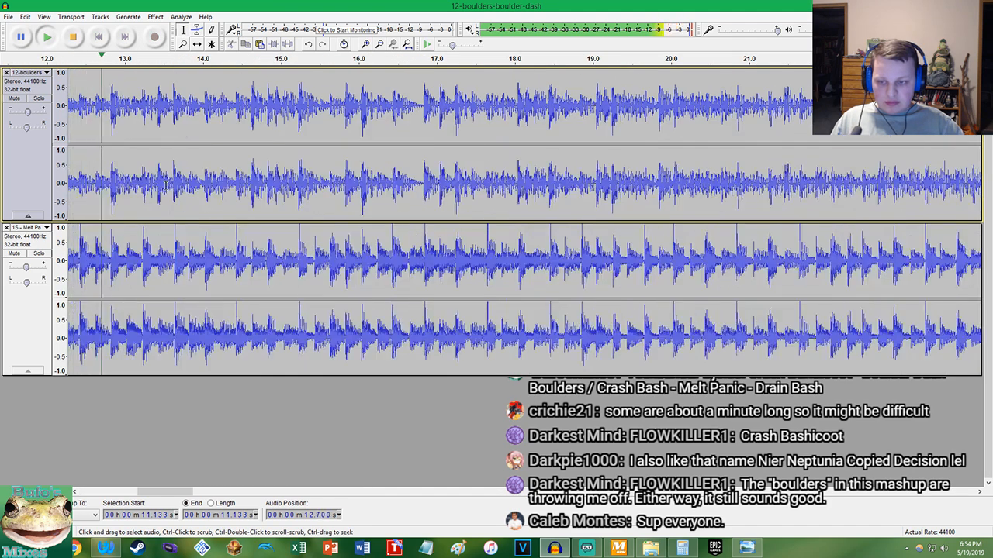
double_click(26, 269)
text(-2.5)
key(Return)
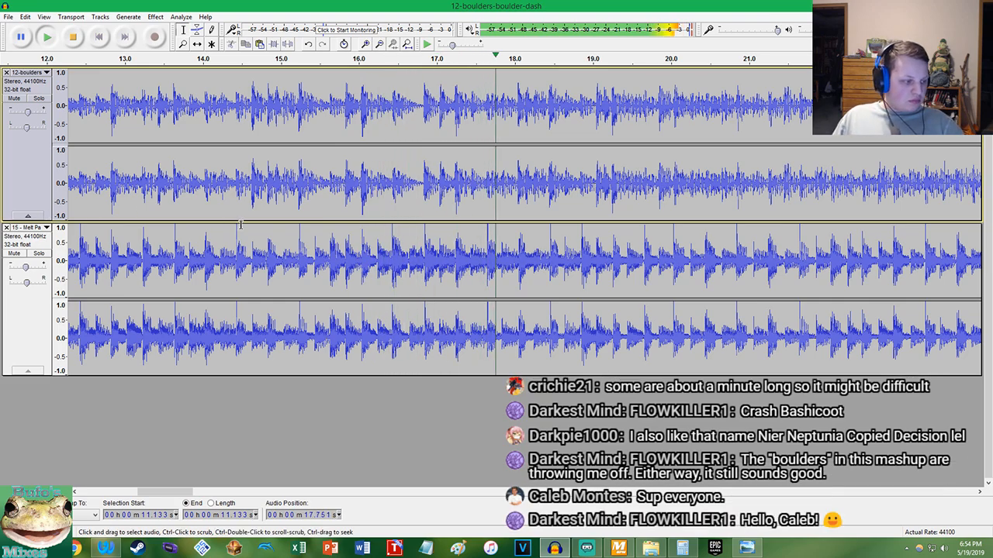
Listen to both tracks up to about 0:31 while consulting the circle of fifths image, and stop playback
scroll(248, 233, down, 3)
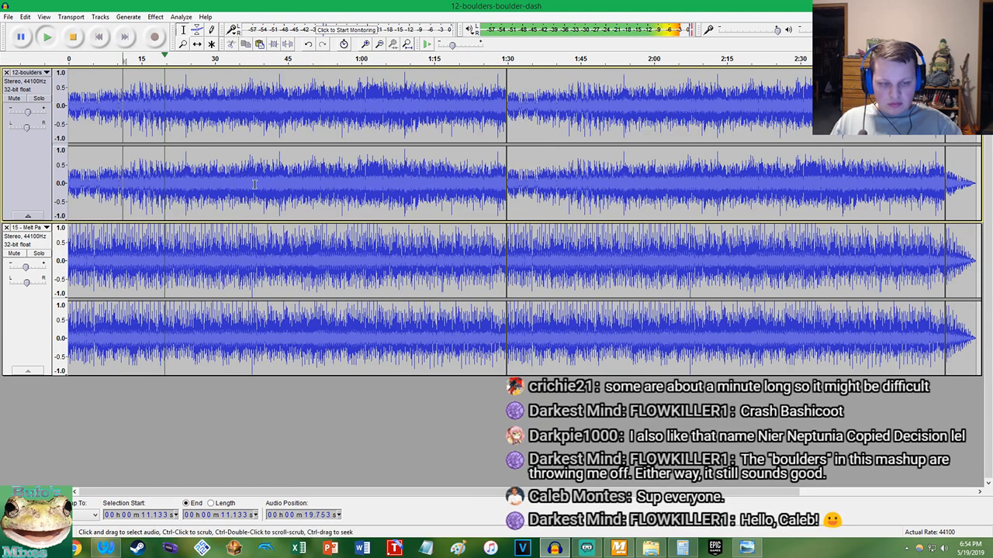
scroll(234, 200, right, 3)
scroll(234, 200, up, 4)
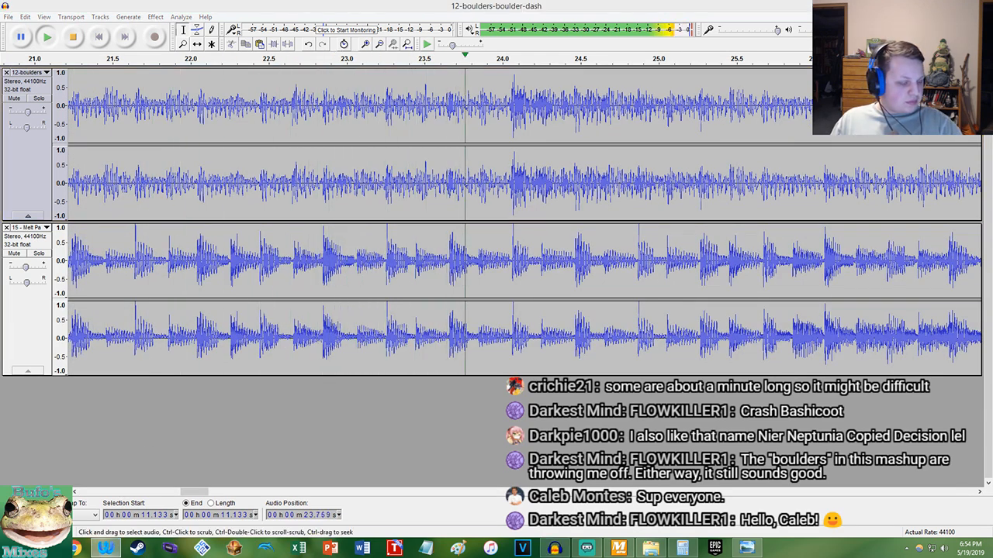
click(747, 550)
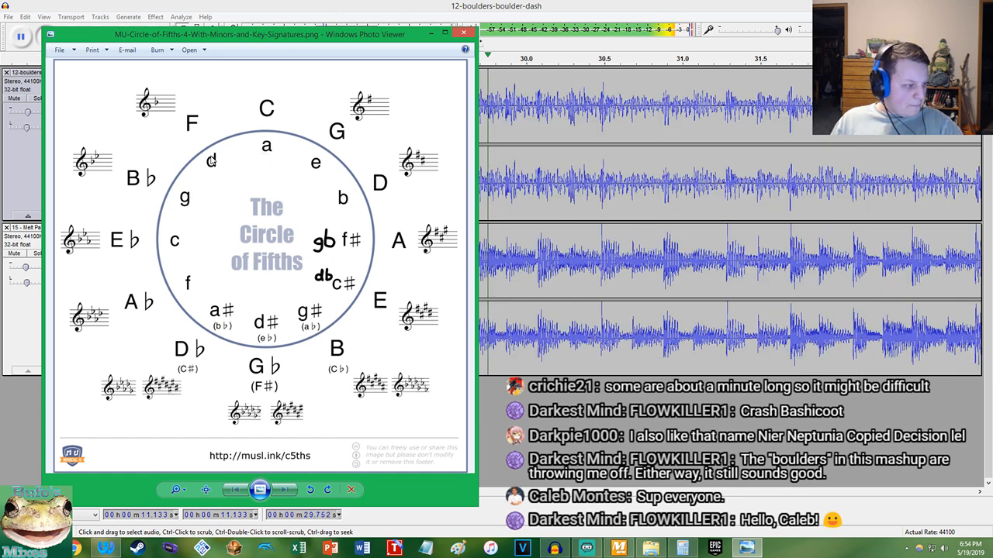
click(40, 253)
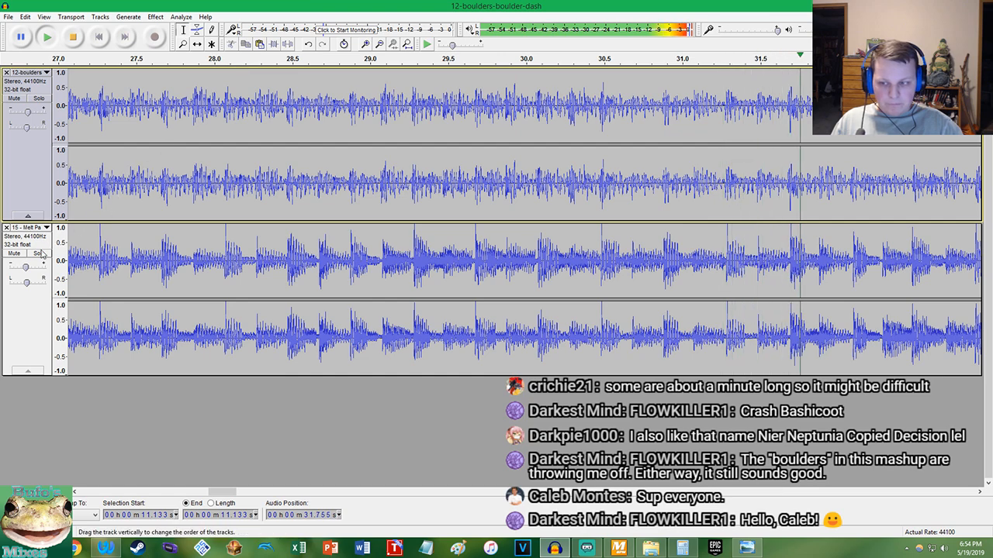
key(space)
Lower the pitch of the entire Melt Panic track by 1 semitone with Change Pitch
click(166, 264)
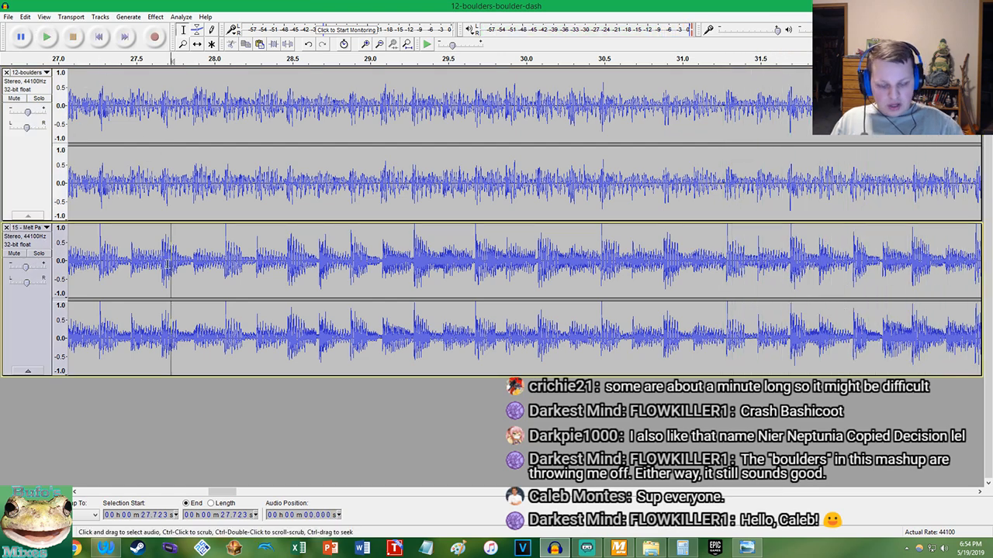
double_click(166, 263)
click(155, 16)
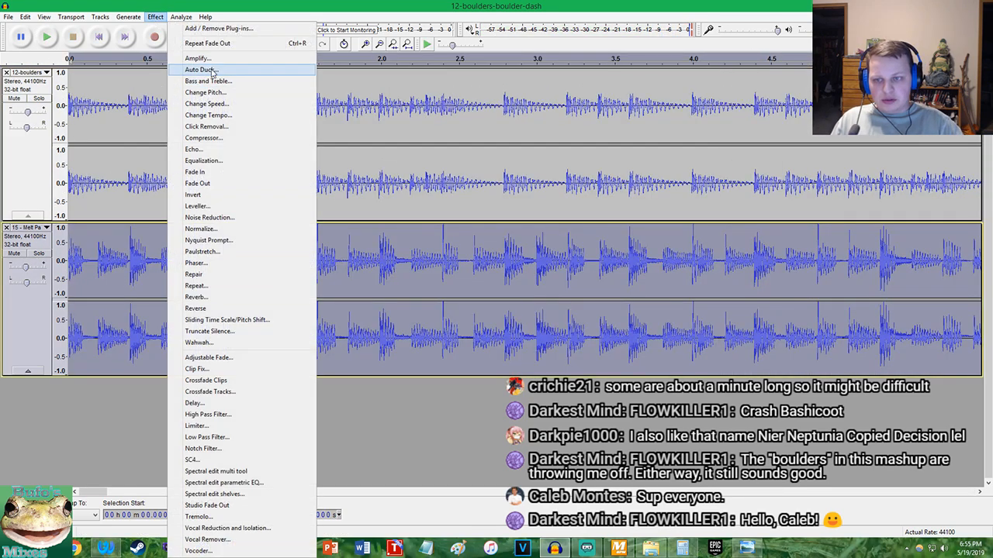
click(198, 58)
click(598, 218)
click(159, 18)
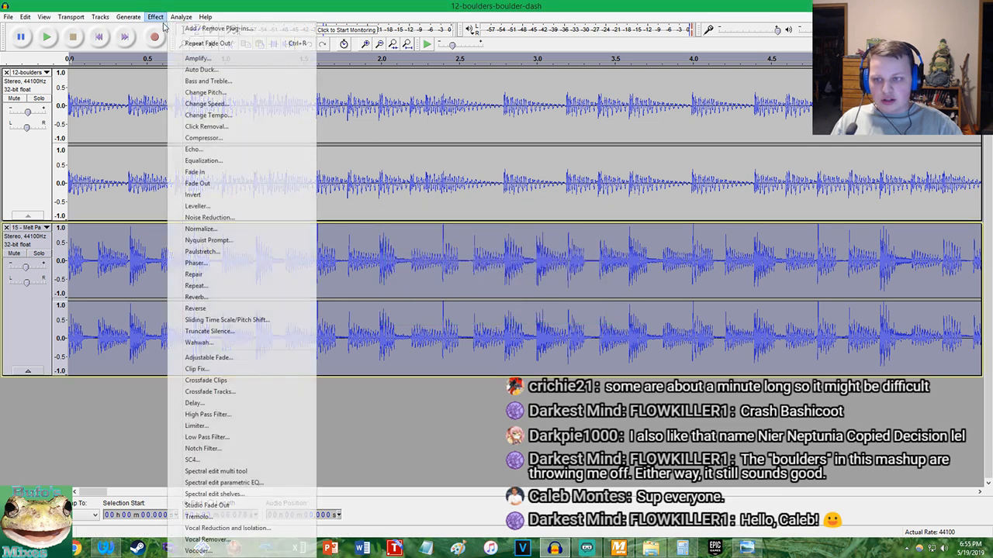
click(204, 92)
text(-1)
key(Return)
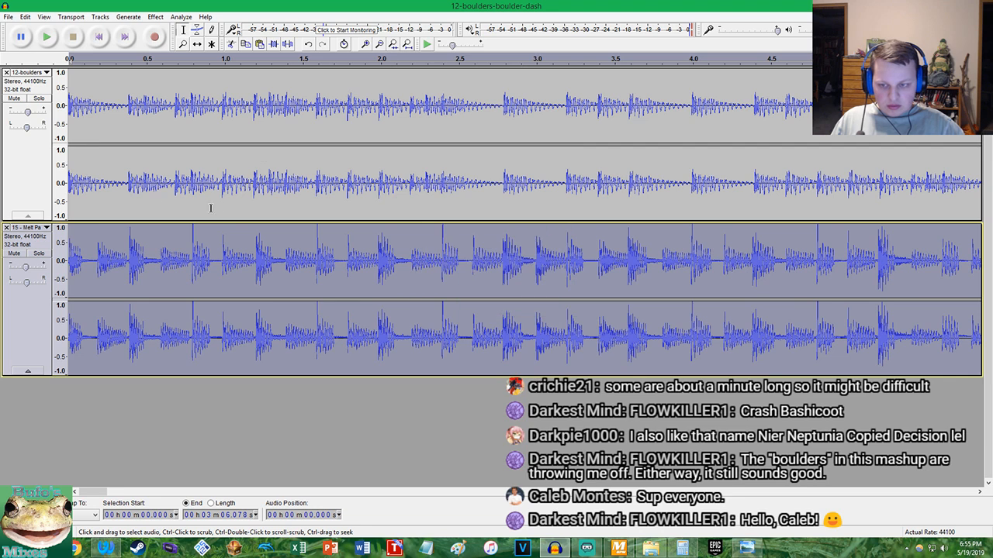
Play the mashup from 0:00.424 to about 0:59, briefly toggling Melt Panic's solo, and return to the start with the whole project in view
click(134, 182)
key(space)
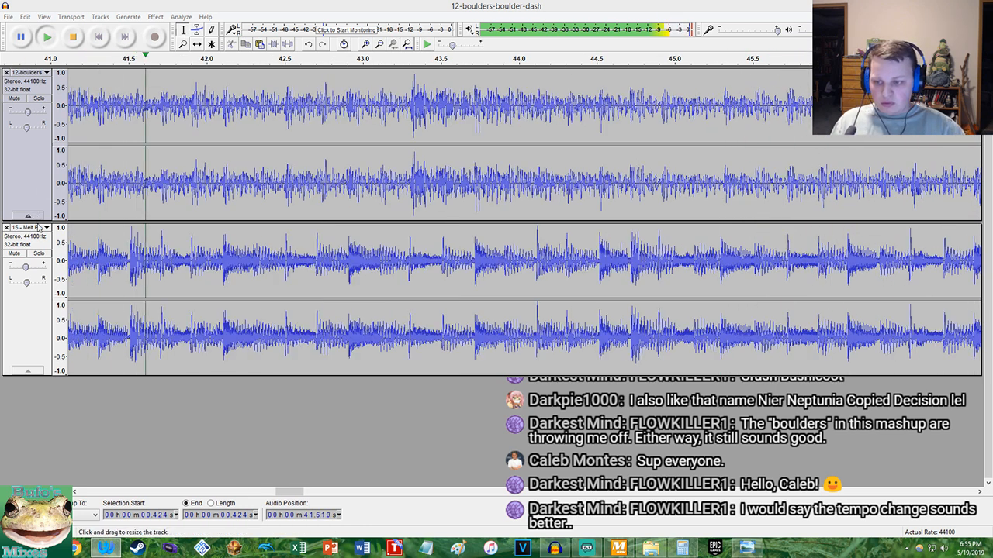
click(39, 253)
click(39, 254)
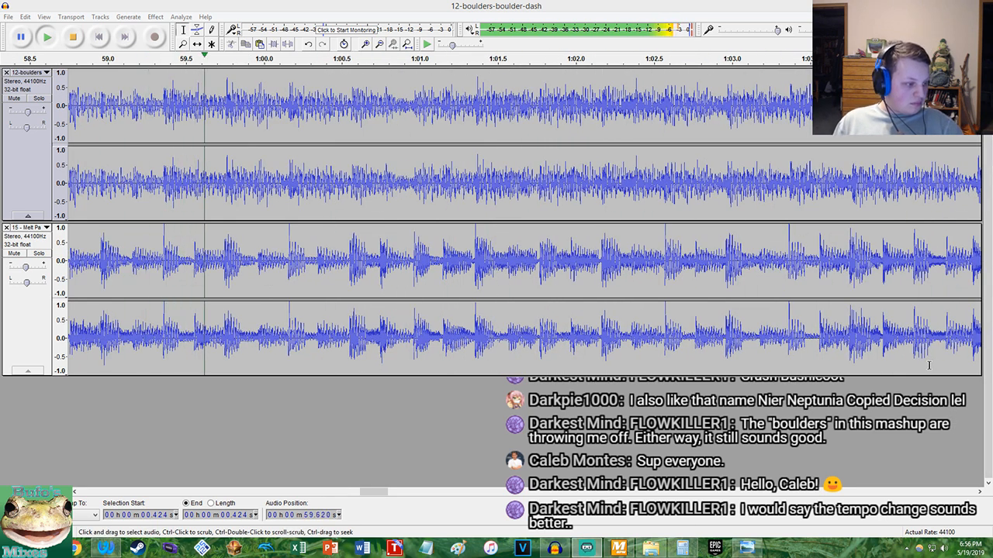
click(73, 38)
click(96, 38)
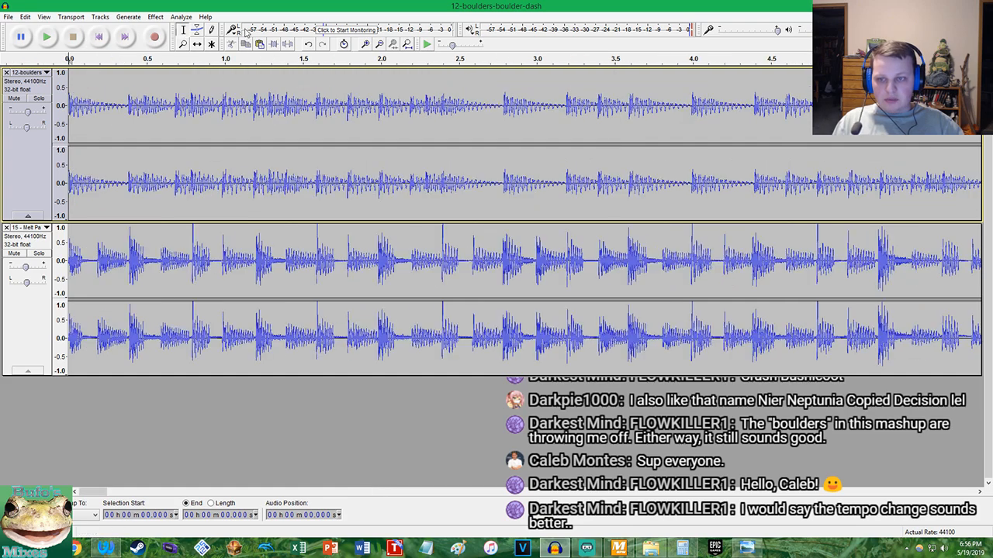
click(407, 44)
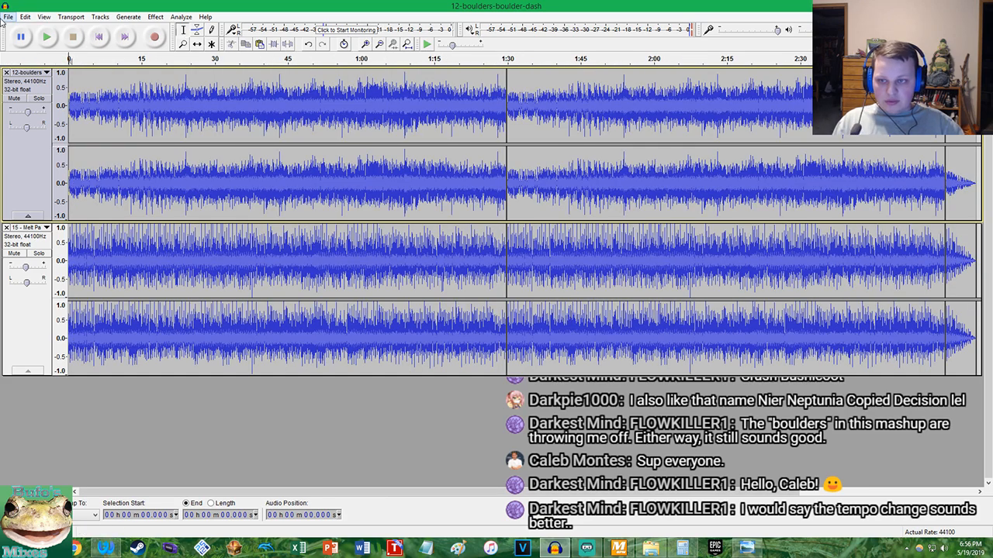
Start saving the project under a new name and change the file name to Boulder Dash Panic
click(8, 16)
click(46, 100)
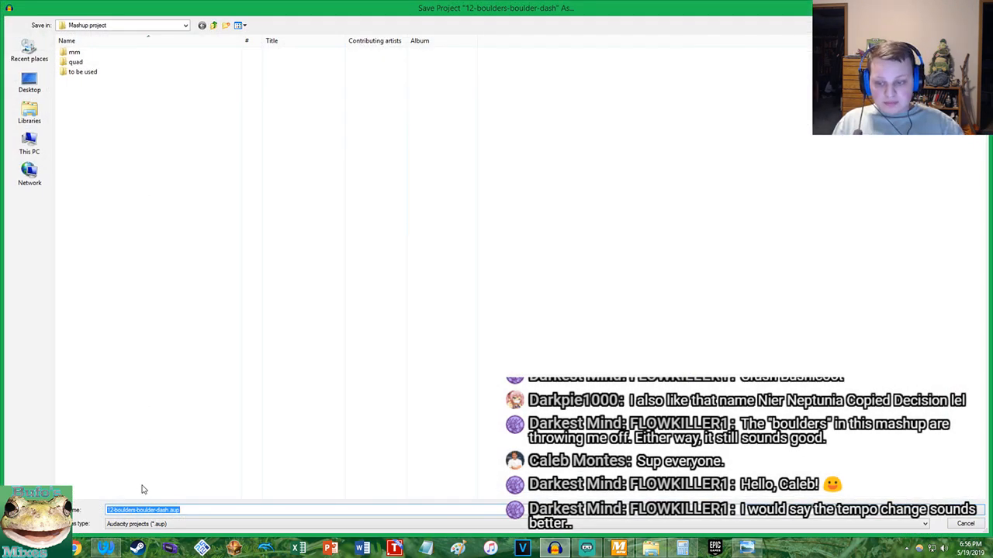
click(170, 509)
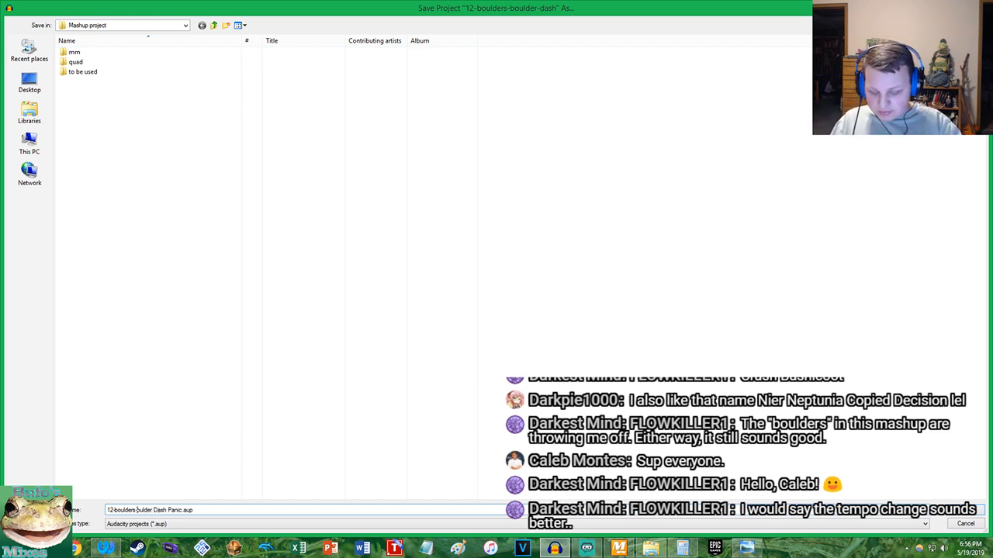
key(BackSpace)
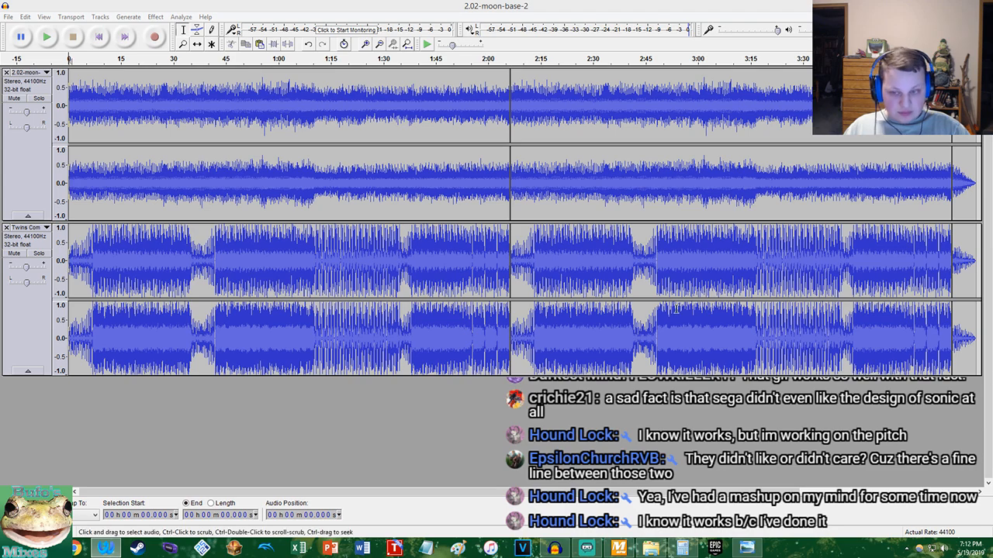
Save the moon base project as Twins' Moon Base in the Audacity-Projects folder of the Documents library
click(7, 17)
click(41, 89)
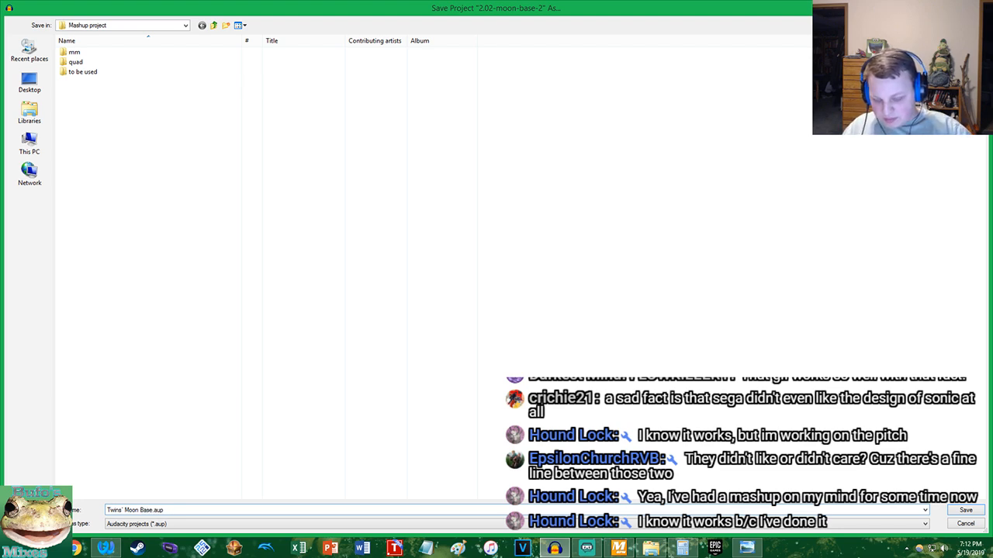
click(30, 113)
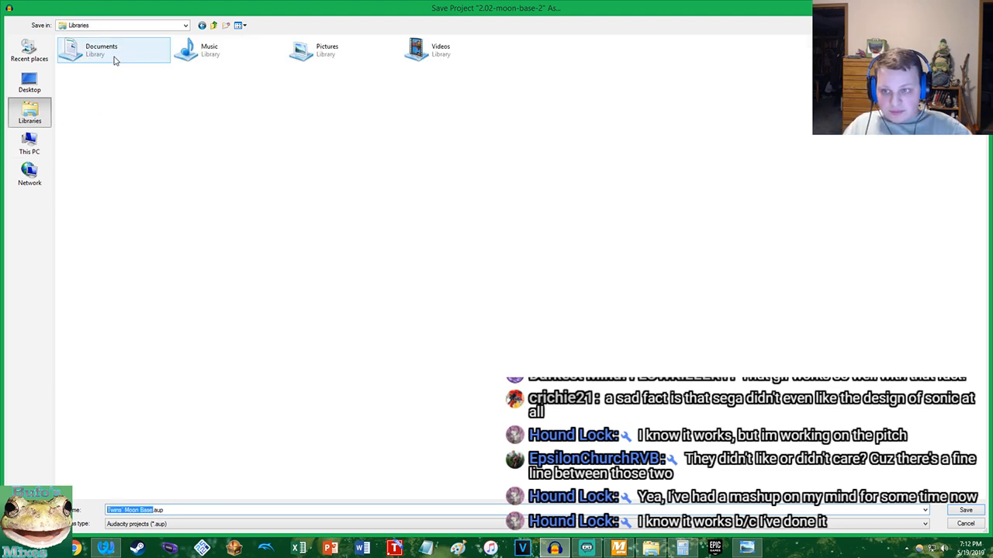
double_click(117, 61)
double_click(137, 73)
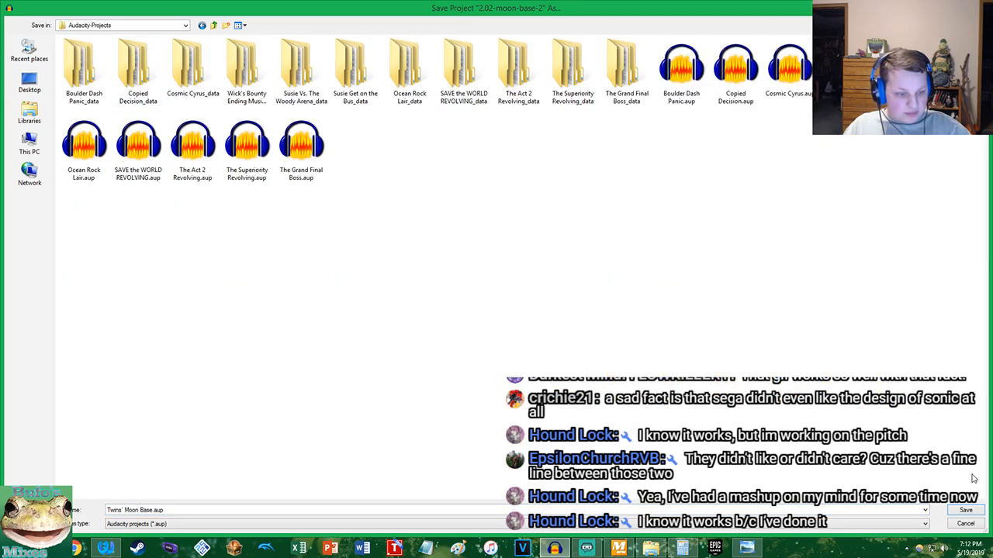
click(966, 512)
click(553, 548)
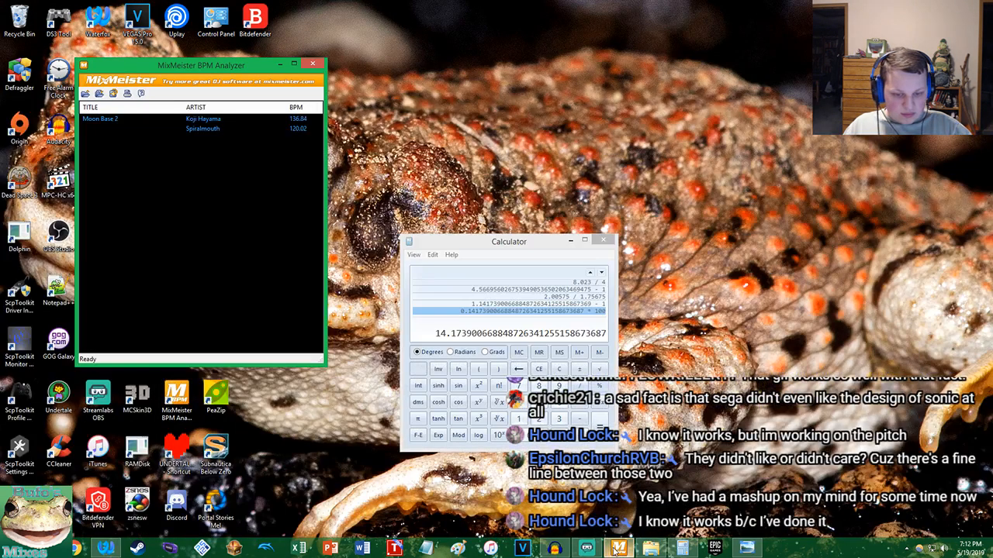
click(553, 548)
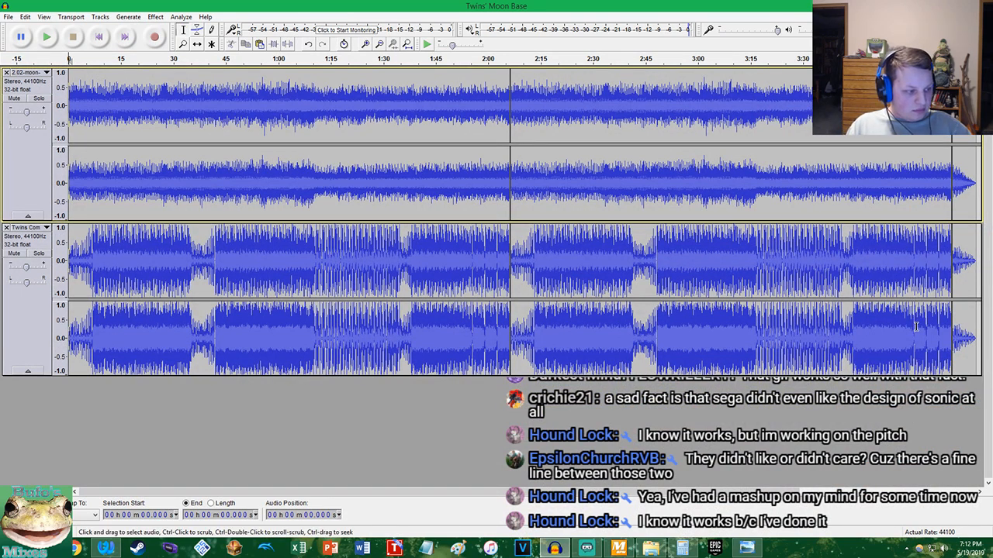
Open the project's metadata tags and load the Tags.xml template
click(8, 17)
click(31, 128)
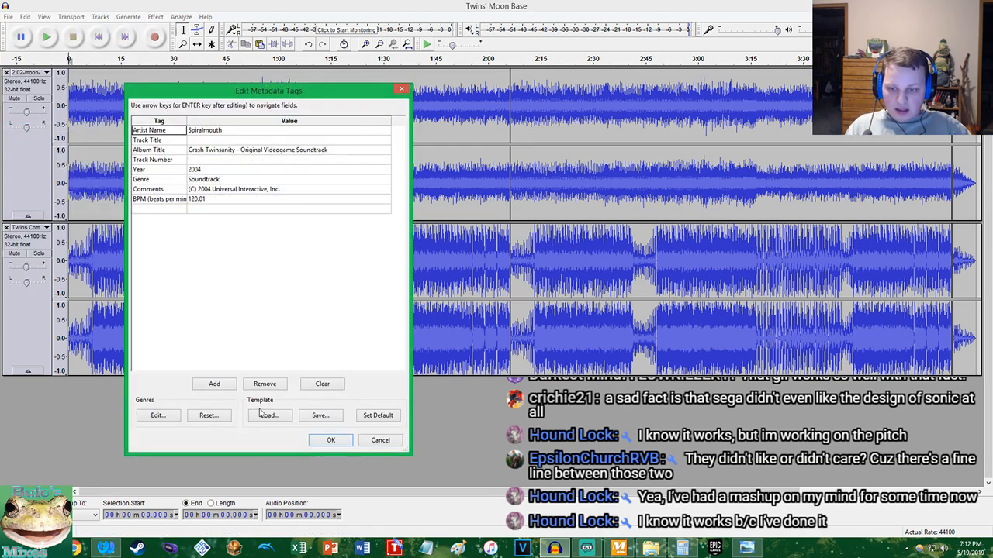
click(268, 412)
click(83, 82)
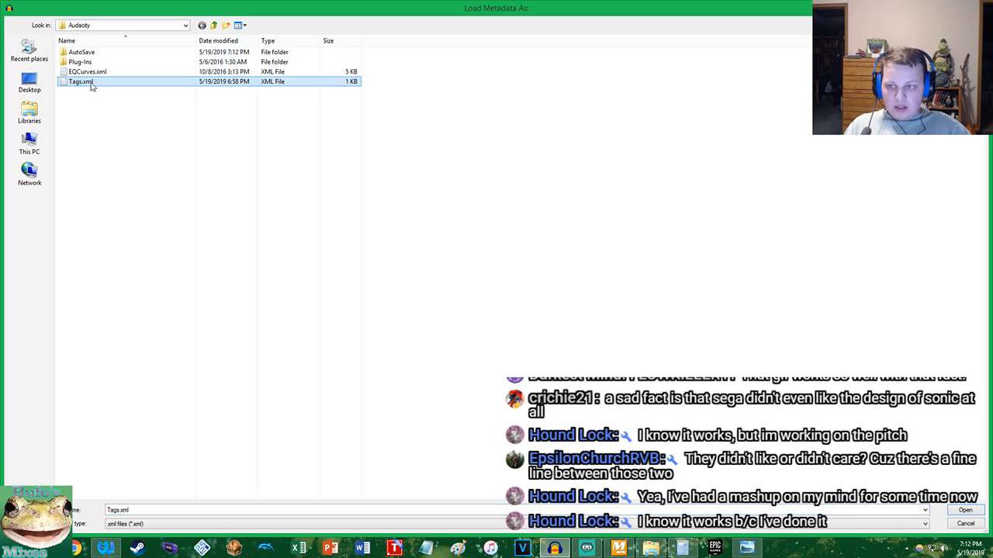
double_click(86, 84)
Set the Track Number tag to 883 and save the template over Tags.xml
click(221, 160)
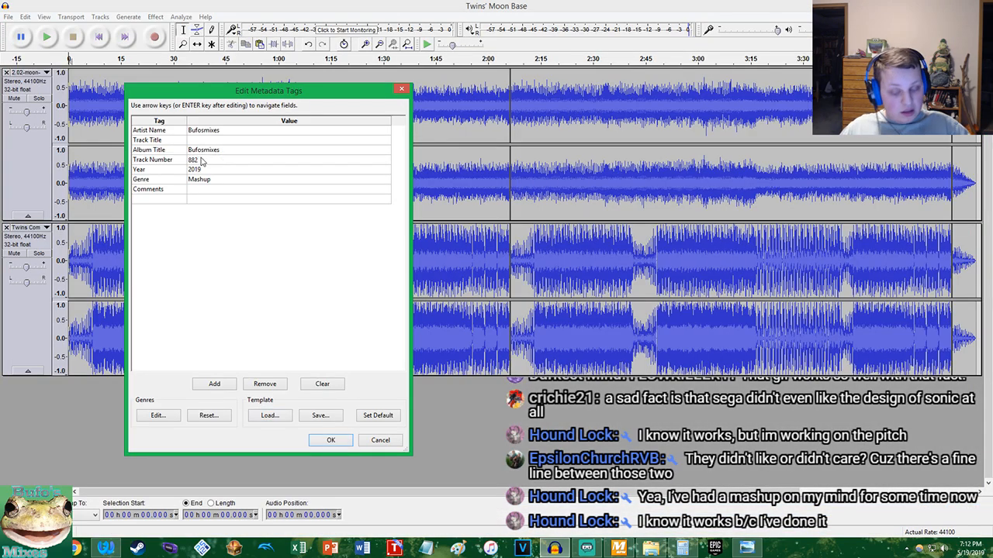
click(106, 548)
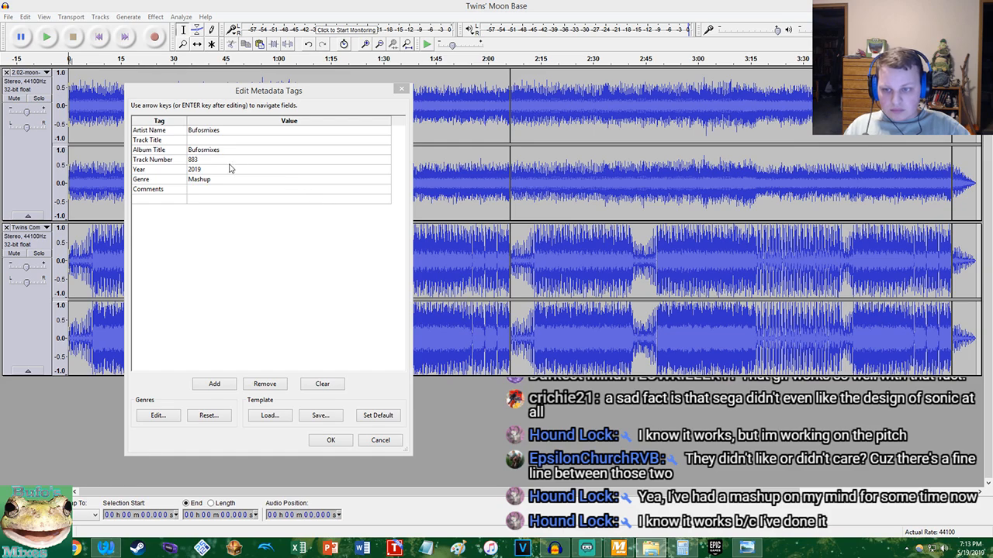
click(329, 432)
click(317, 414)
double_click(116, 82)
click(525, 278)
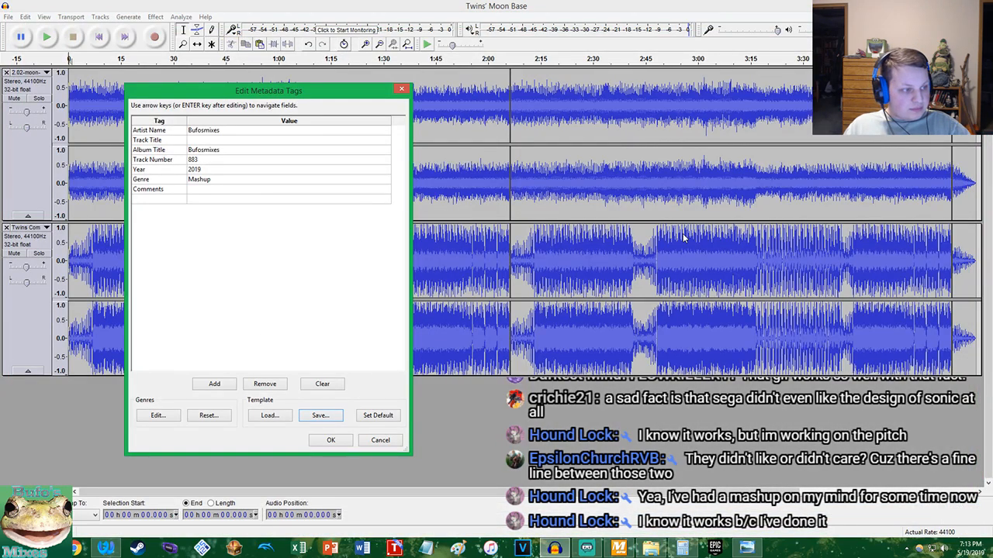
Set the Track Title tag to "Twins' Moon Base" and accept the metadata
click(211, 142)
text(Twins' Moon Base)
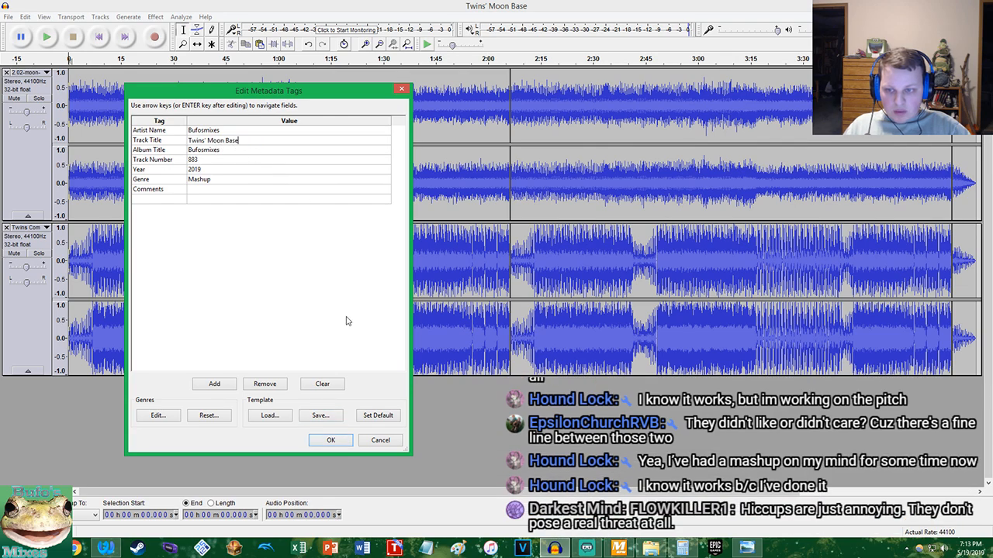
click(329, 439)
Export the mashup to the Bufosmixes Vol 2 folder as "Crash Ape Escape Mix- Twins' Moon Base.mp3", accepting the stereo mixdown and metadata
click(8, 17)
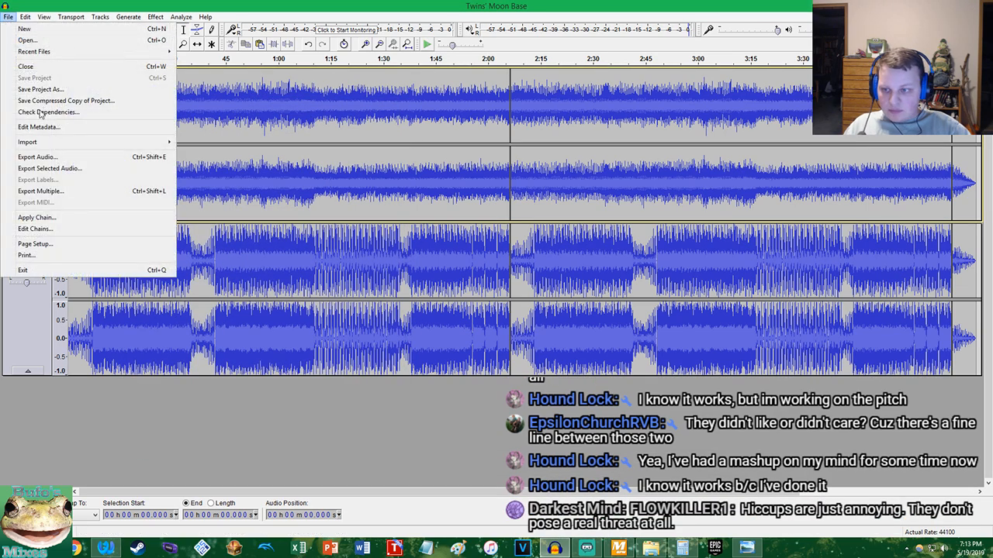
click(52, 159)
click(194, 429)
key(Home)
text(Crash )
text(Ape Escape M)
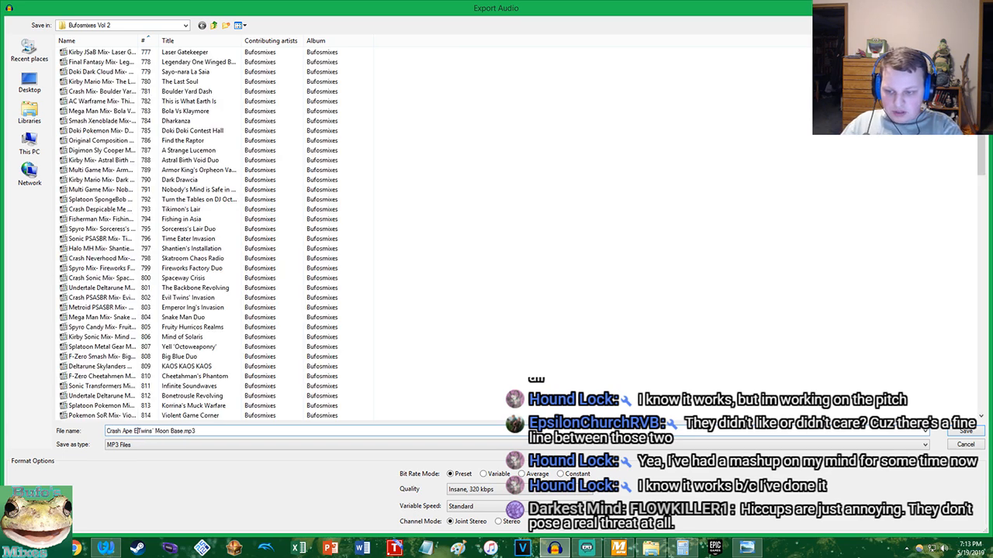
text(ix-)
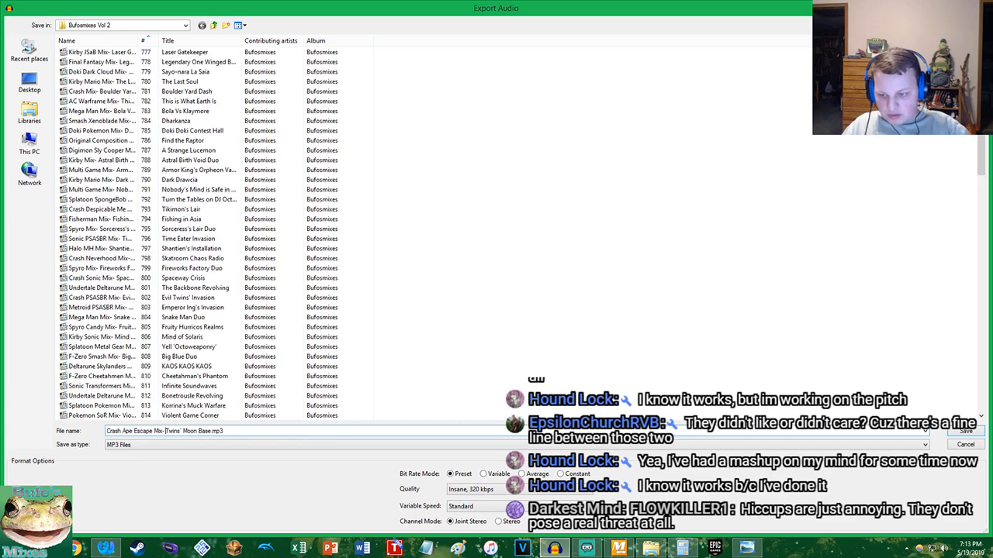
click(968, 432)
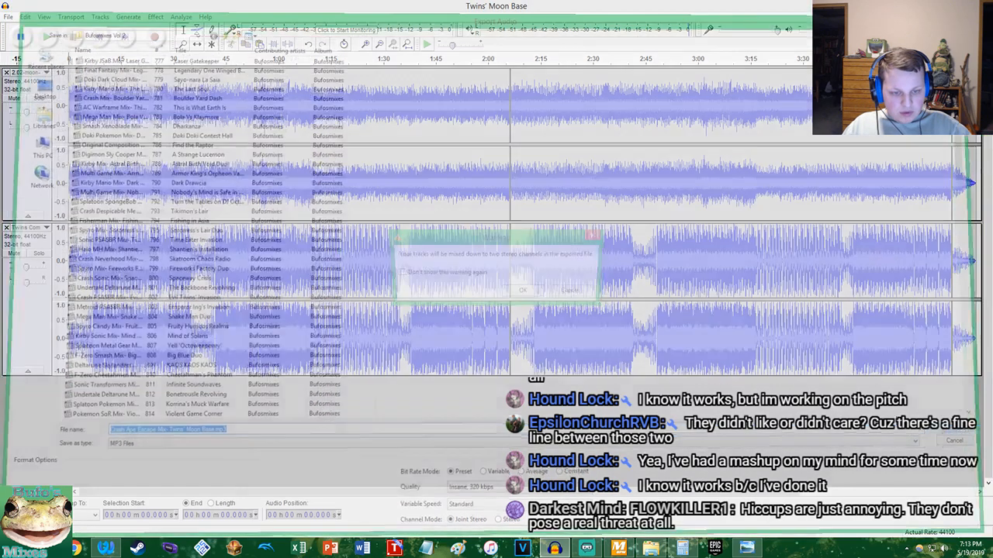
click(526, 290)
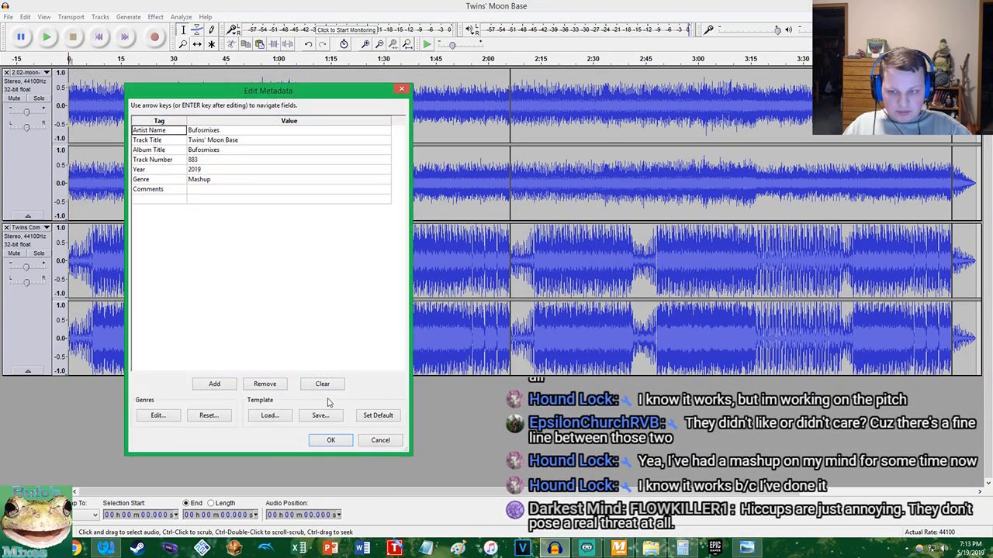
click(331, 440)
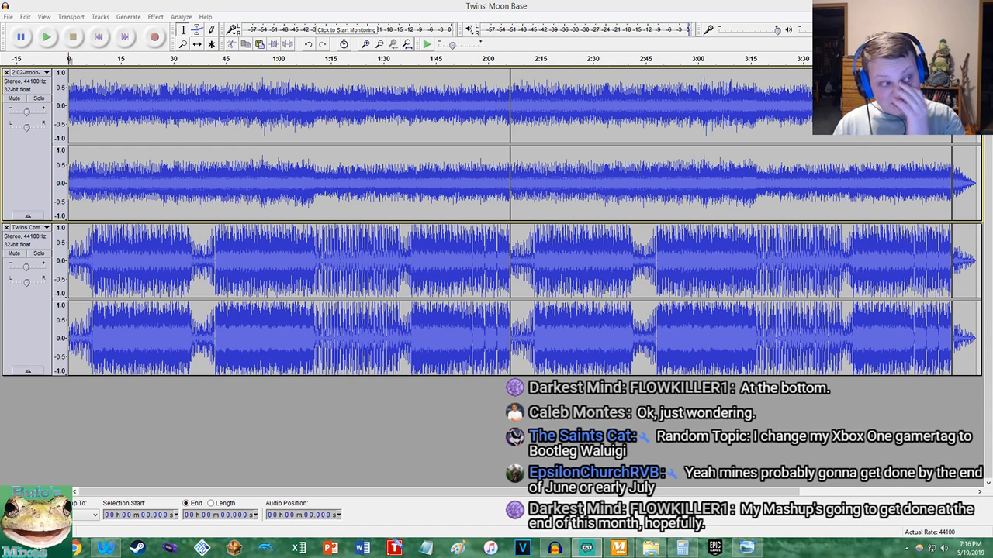
click(406, 43)
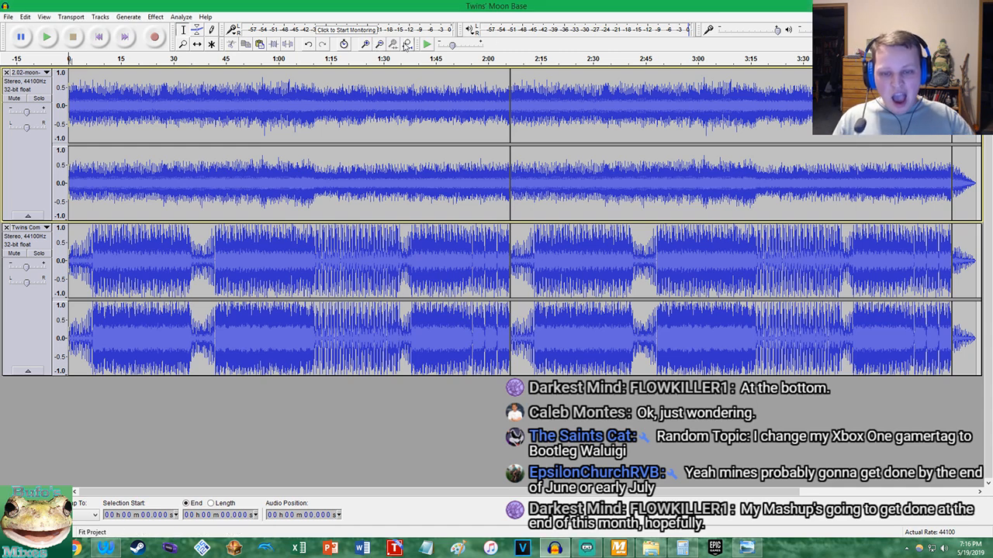
click(8, 16)
mouse_move(26, 16)
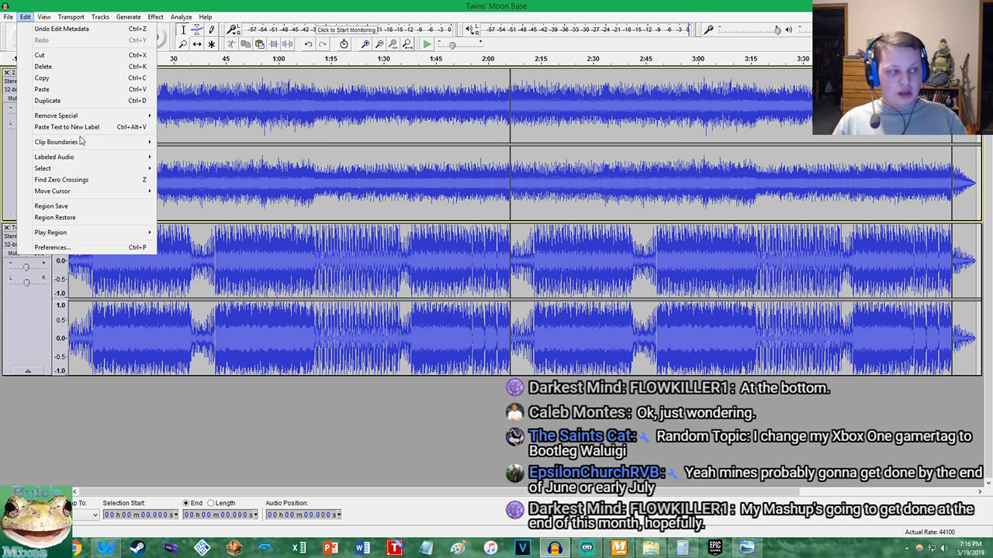
click(650, 548)
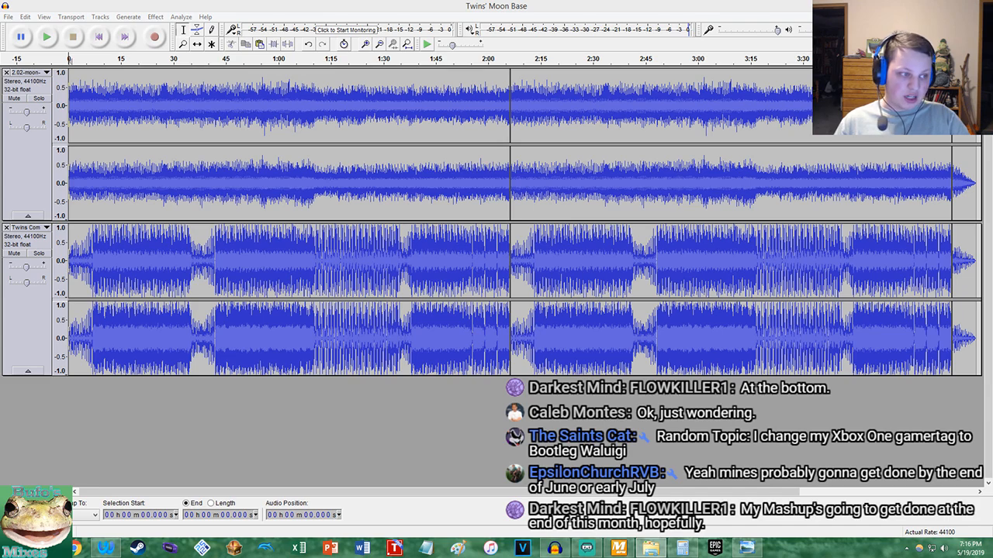
Start another audio export and set the Pic n Audio folder as its destination
click(8, 16)
click(31, 158)
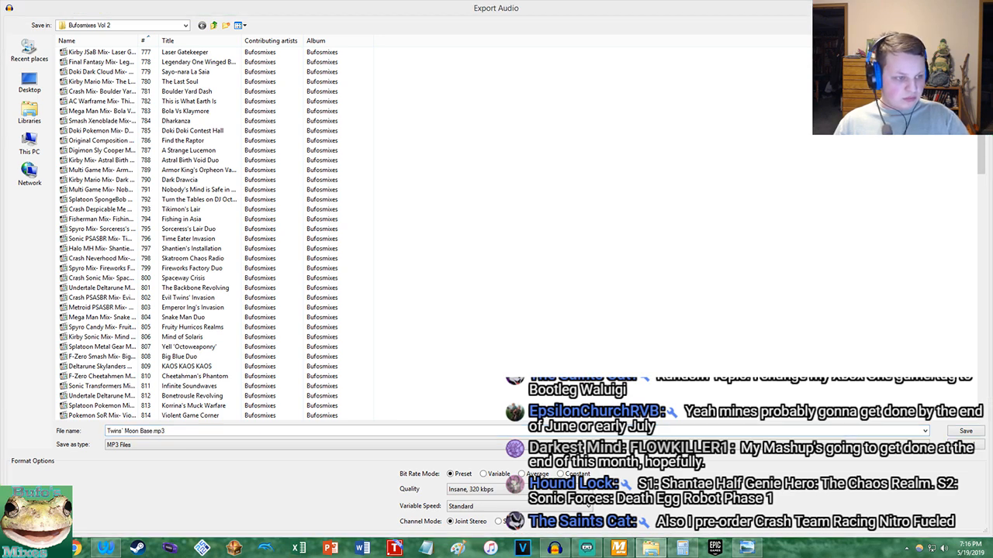
click(201, 24)
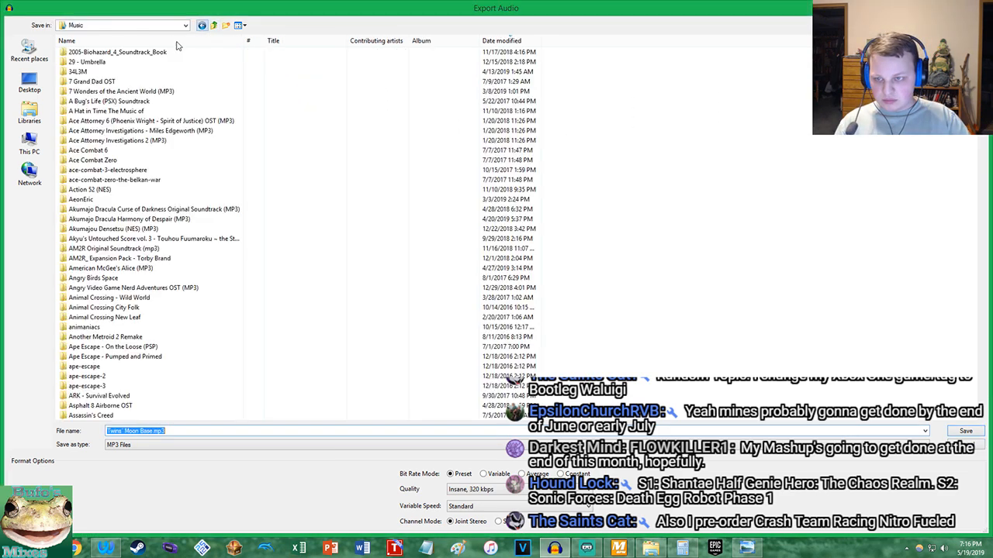
click(31, 112)
click(103, 60)
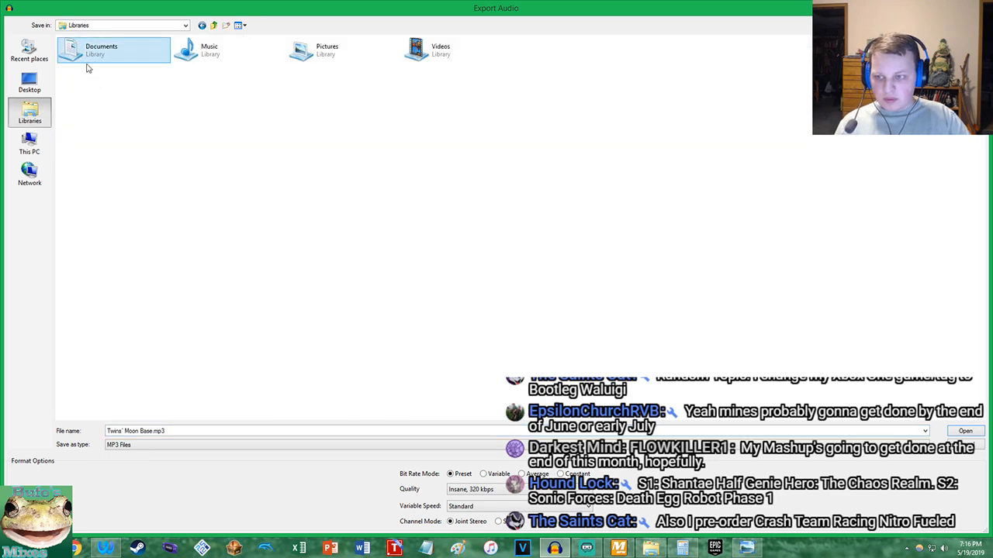
double_click(89, 71)
click(143, 84)
double_click(143, 84)
Name the export file Twins'MoonBase without spaces and set its format to WAV (Microsoft) signed 16-bit PCM
click(122, 429)
click(123, 430)
key(BackSpace)
key(BackSpace)
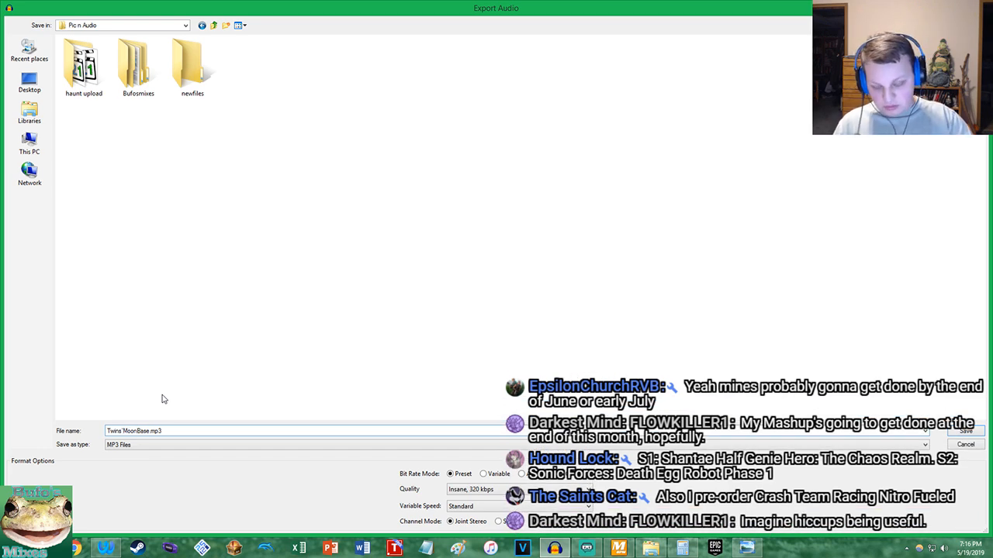
click(137, 448)
click(146, 453)
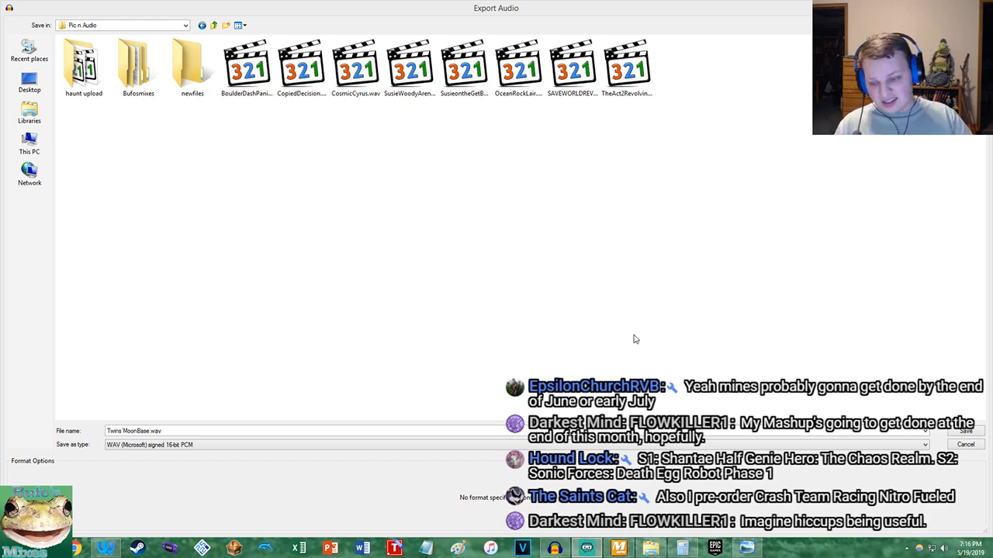
Export Twins'MoonBase.wav, accepting the stereo mixdown and the existing metadata
click(176, 431)
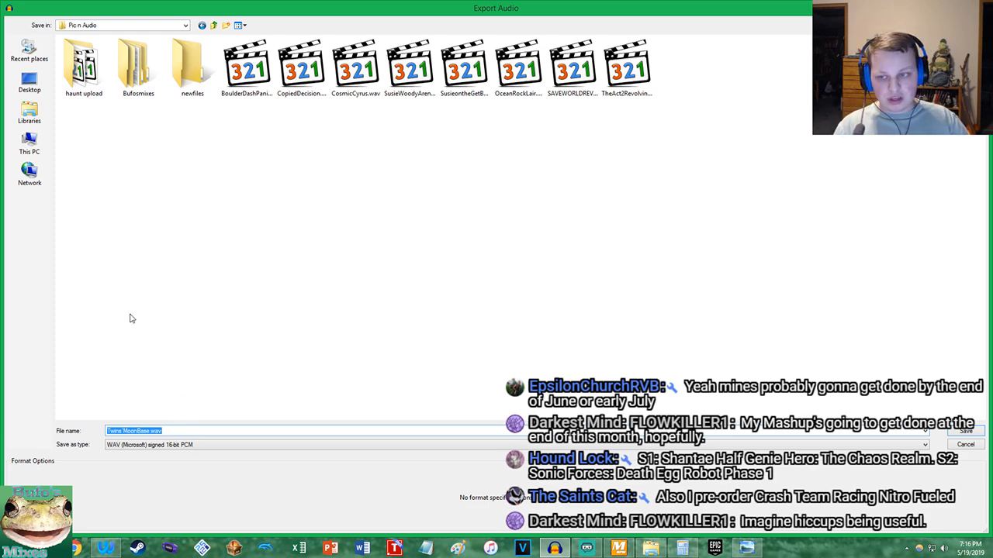
click(955, 433)
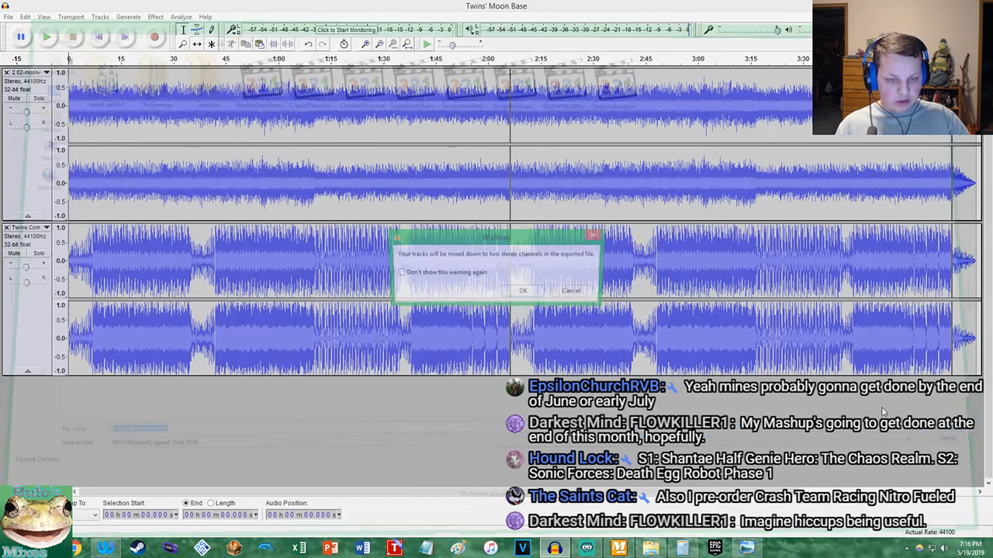
click(531, 290)
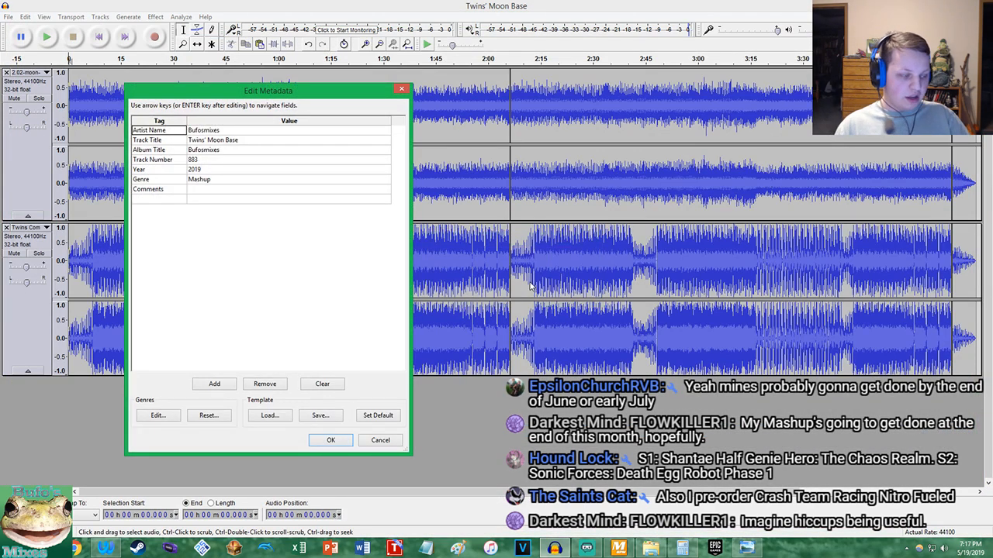
click(329, 439)
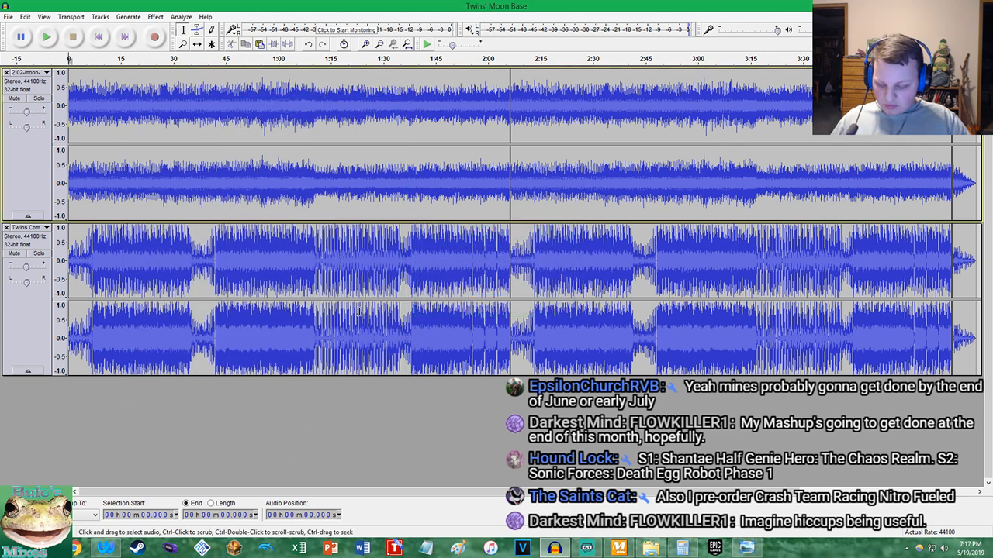
Replace the Twins' Moon Base project with an empty Audacity window and switch to the Waterfox browser
click(979, 5)
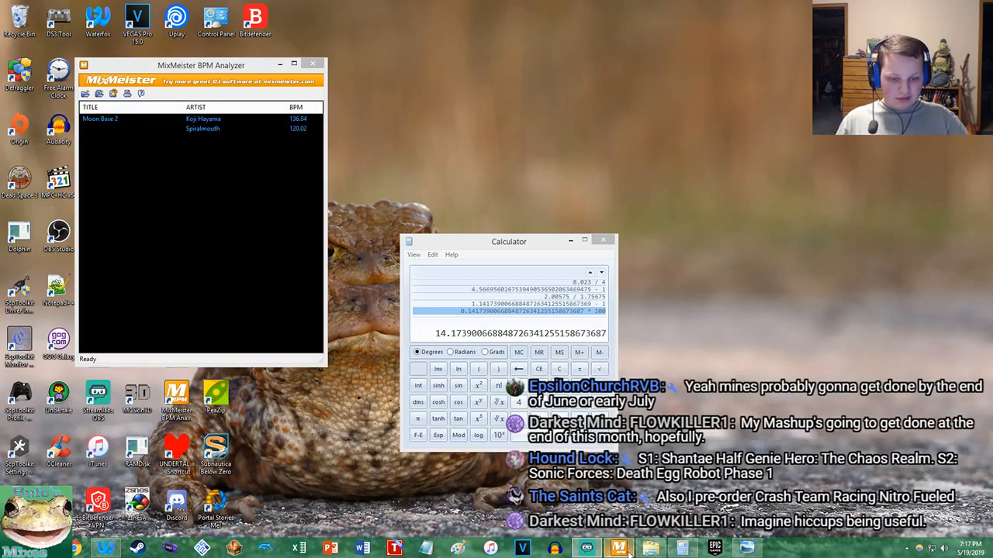
click(553, 549)
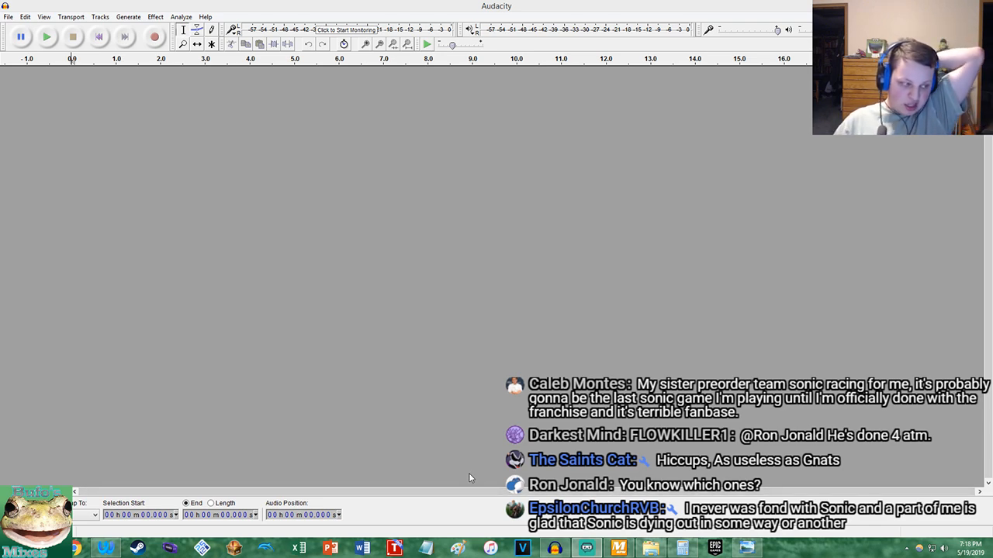
click(106, 549)
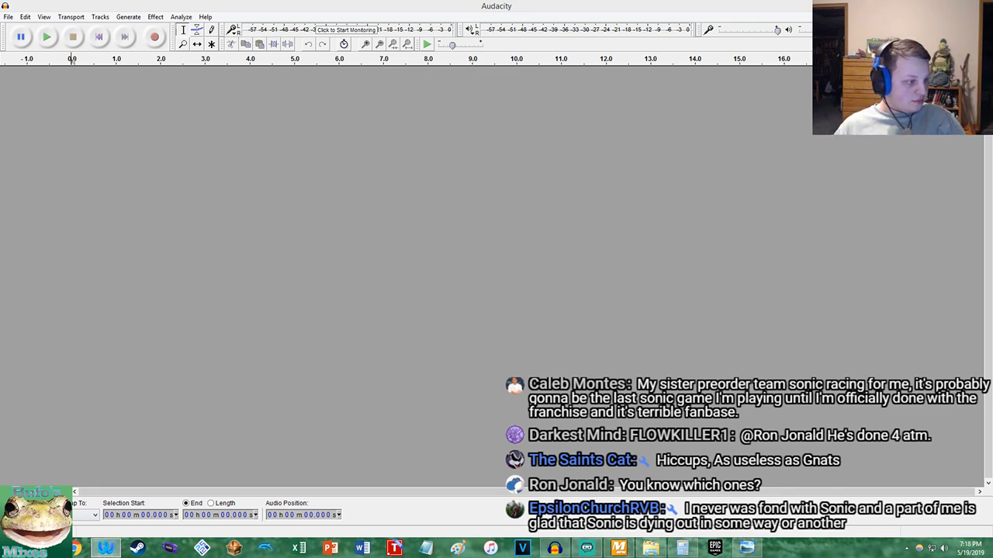
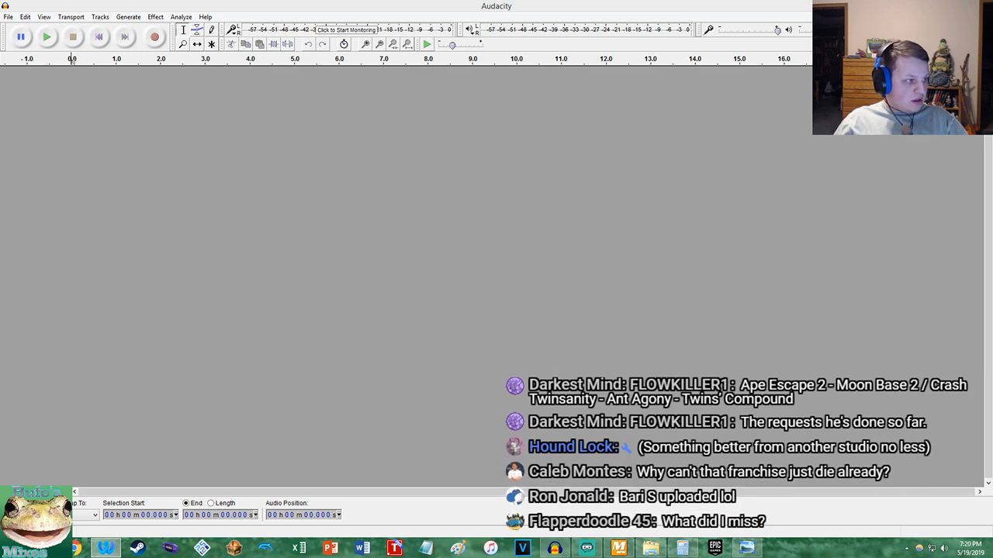
Bring up the browser and view the two Waluigi images on Photobucket
drag(992, 45, 642, 62)
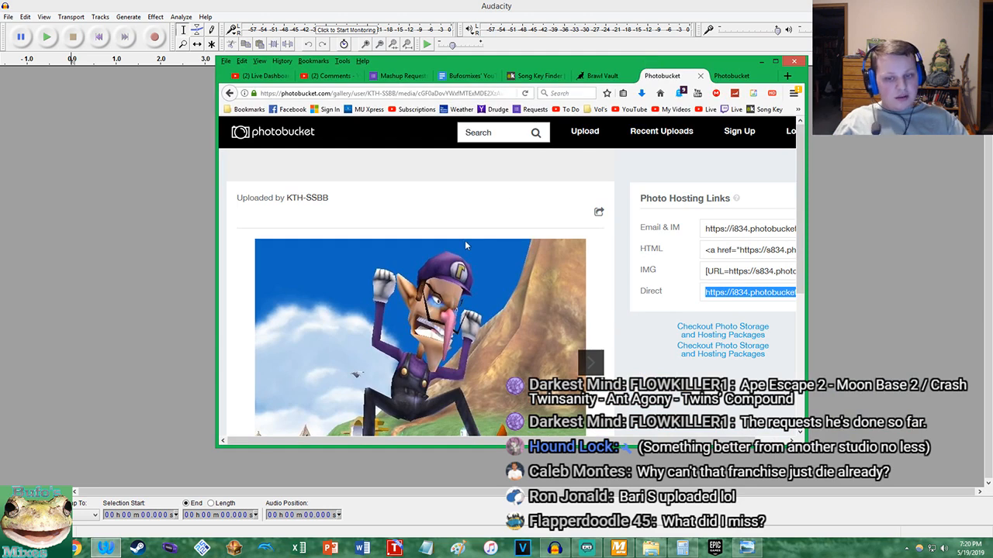
scroll(465, 235, down, 1)
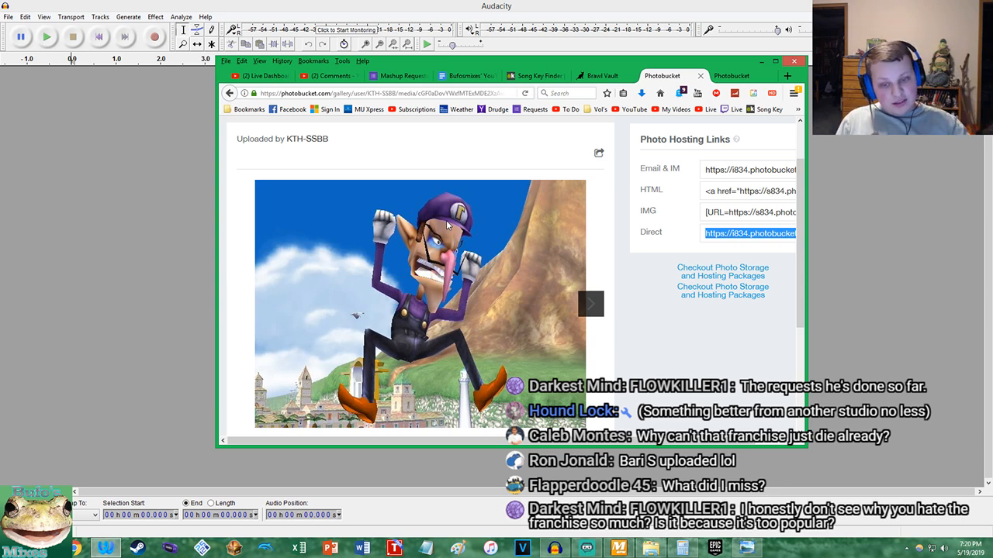
click(643, 279)
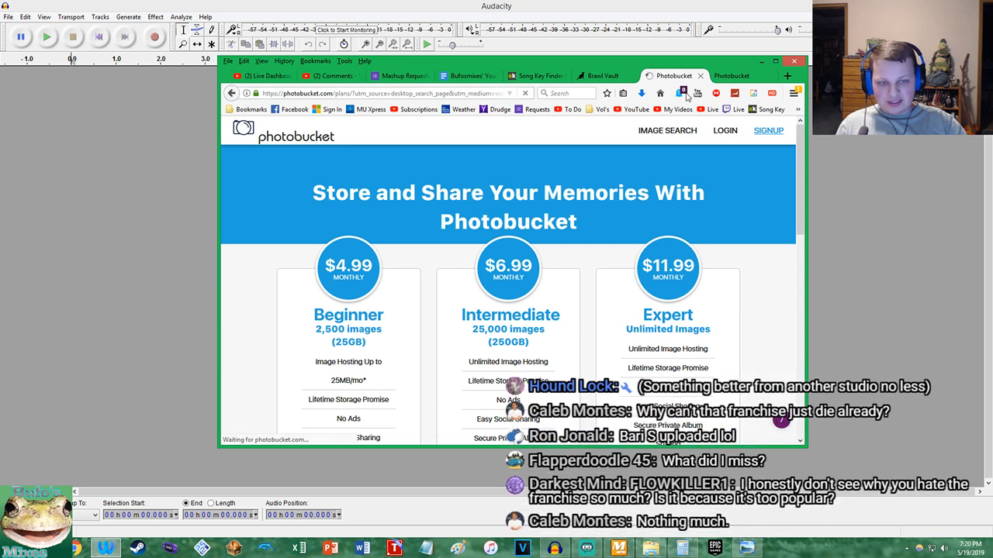
click(731, 76)
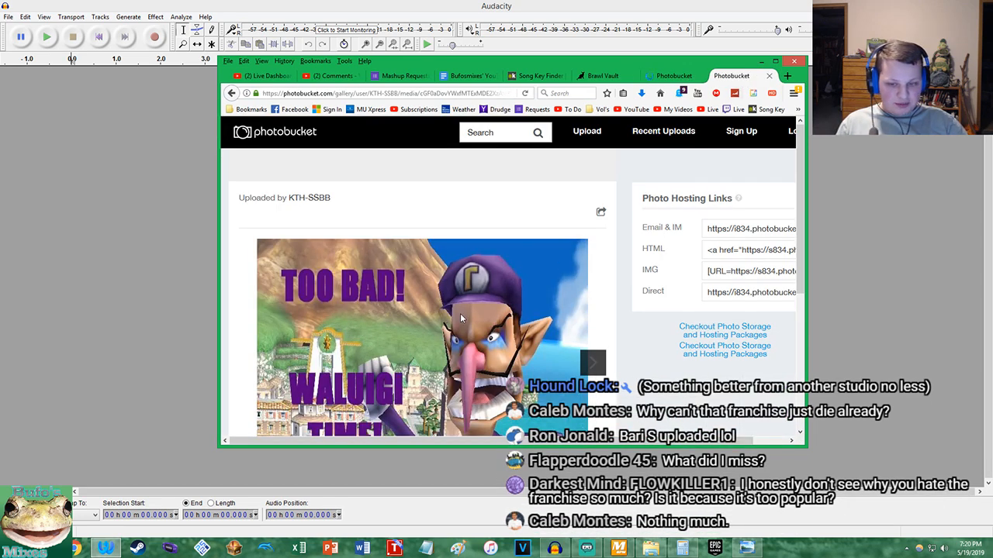
scroll(461, 310, down, 3)
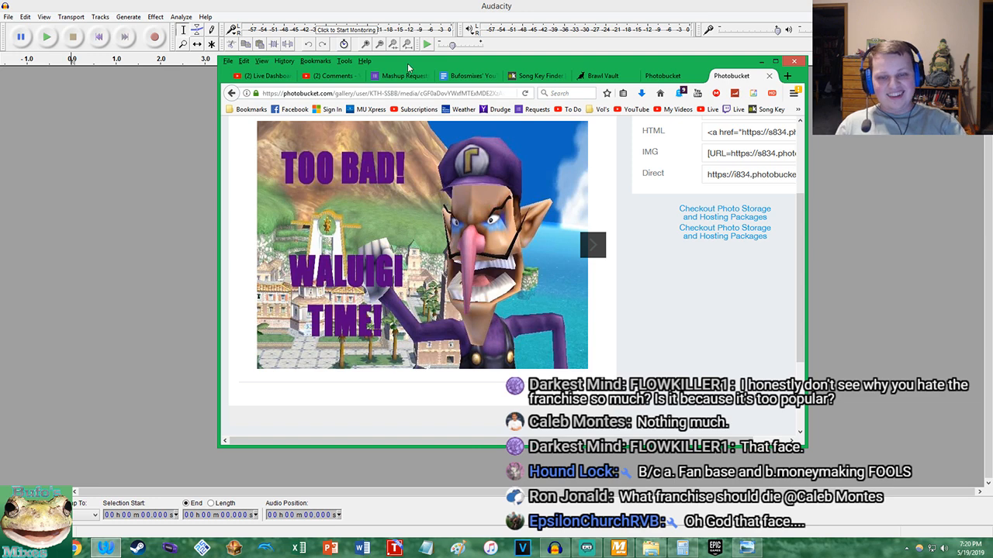
click(654, 81)
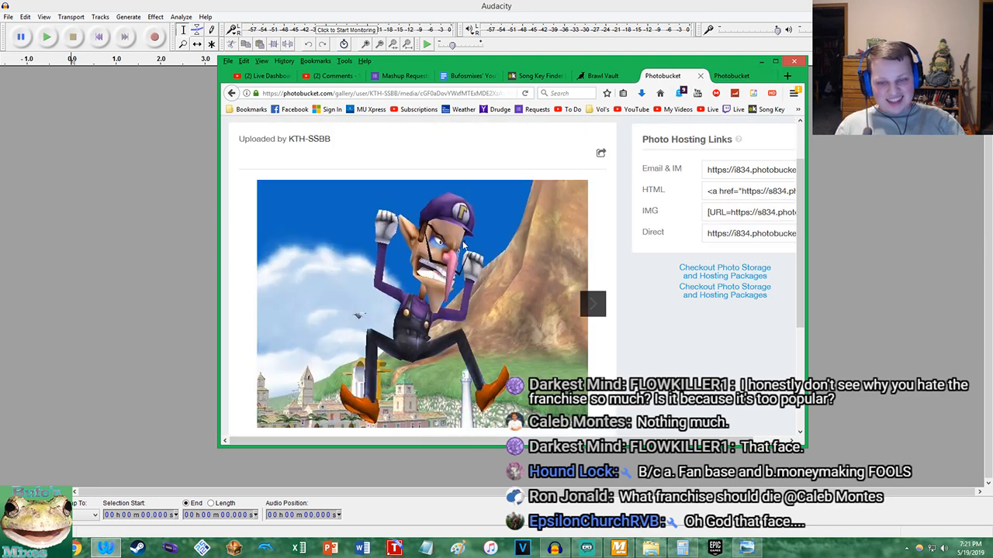
scroll(469, 245, down, 1)
click(729, 75)
Search Google in a new browser tab for "bitf waluigi" and open the first comic image result
click(788, 75)
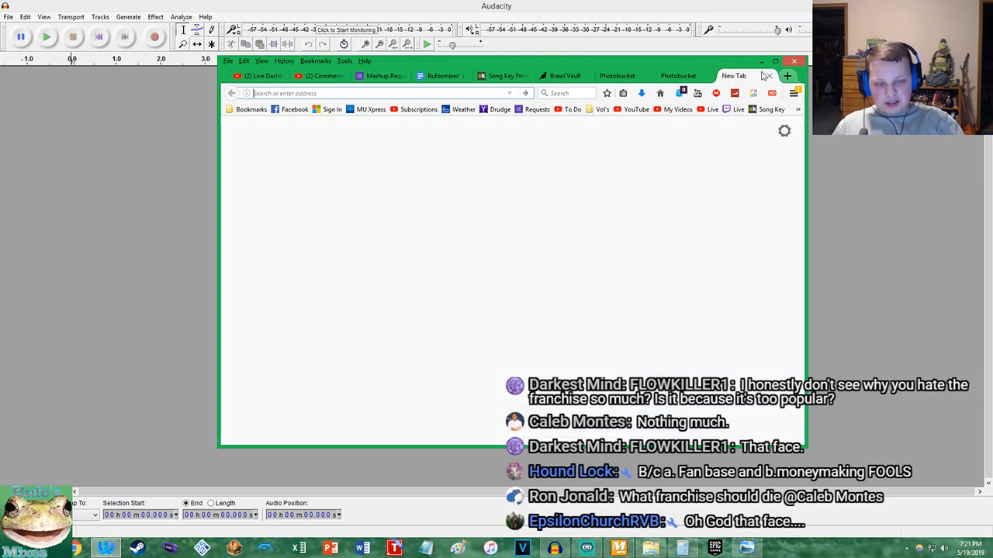
text(bitf)
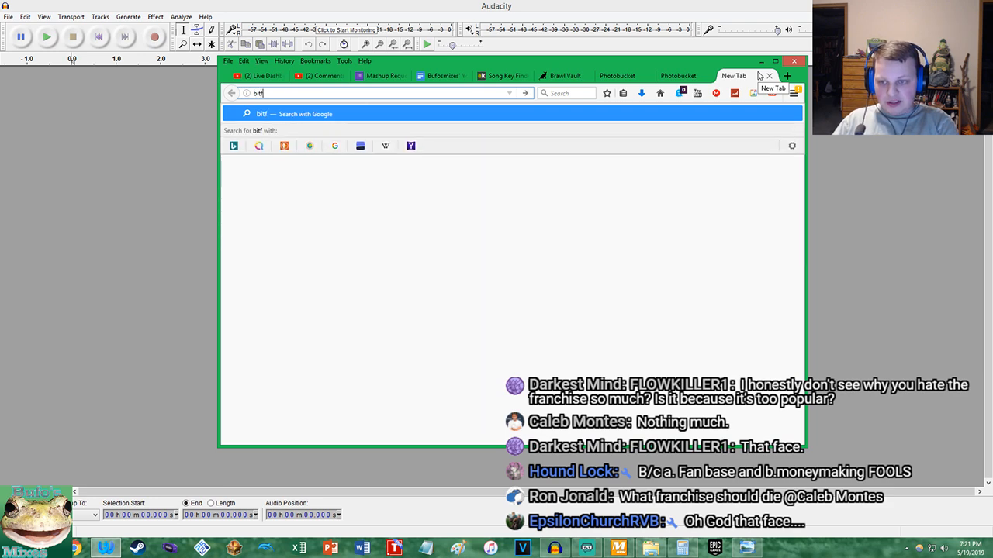
text( waluigi)
key(Return)
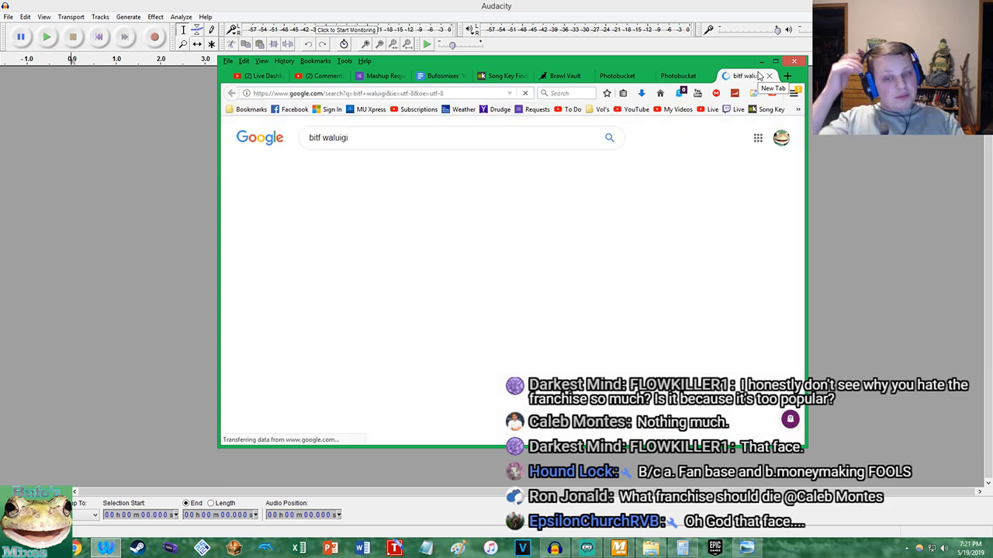
click(318, 246)
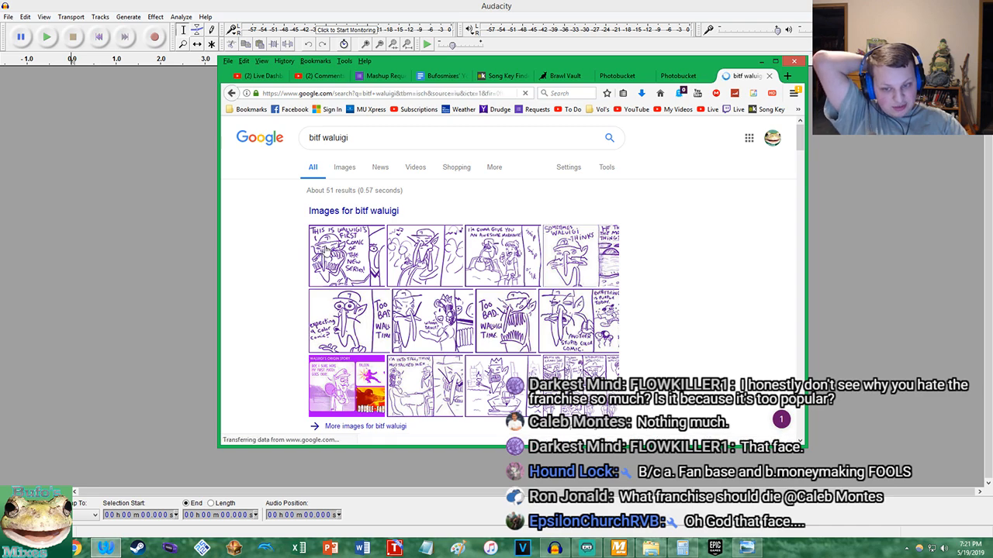
click(317, 247)
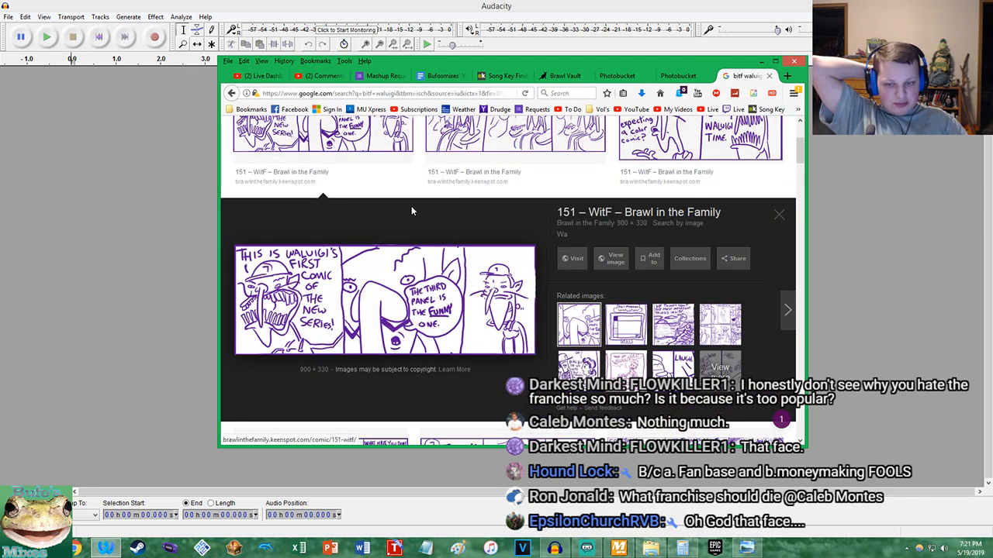
Open the "Too bad. Waluigi time." comic image and compare it with the "Too bad! Waluigi time!" picture on Photobucket
scroll(413, 208, up, 1)
scroll(418, 213, up, 2)
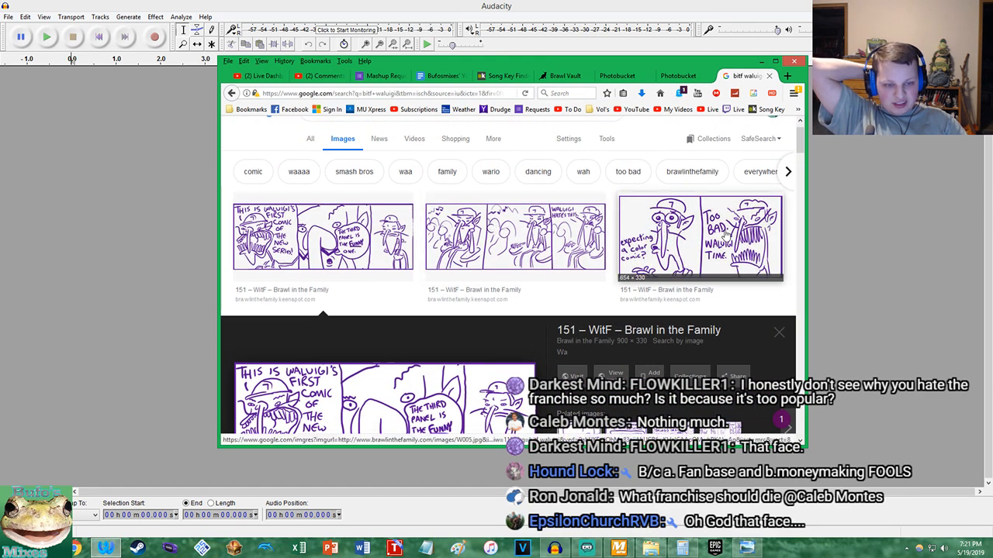
click(696, 236)
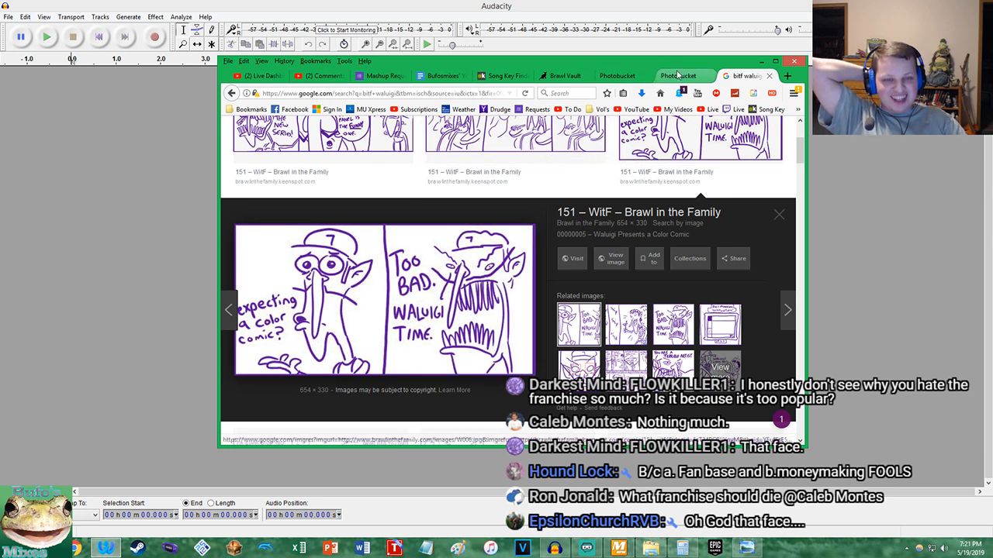
click(678, 75)
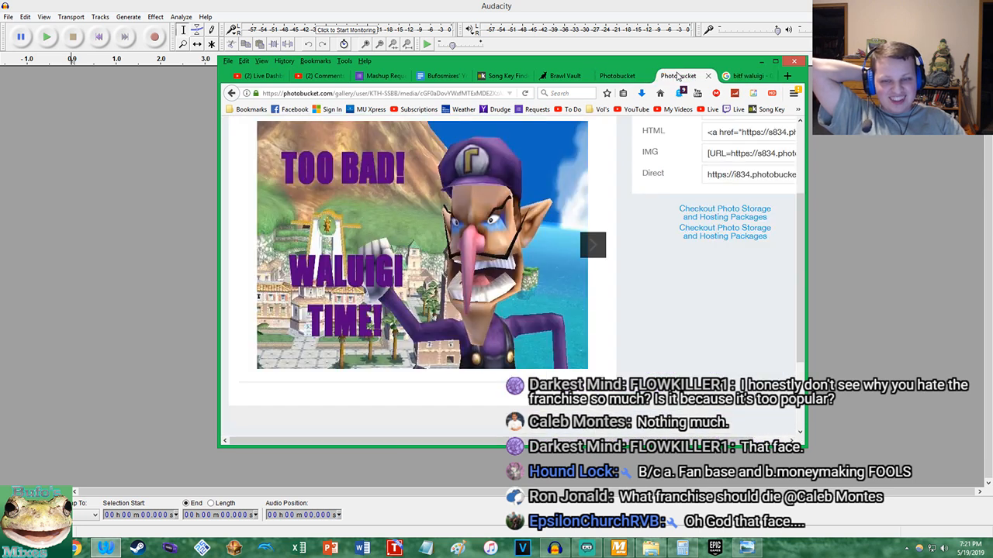
click(749, 75)
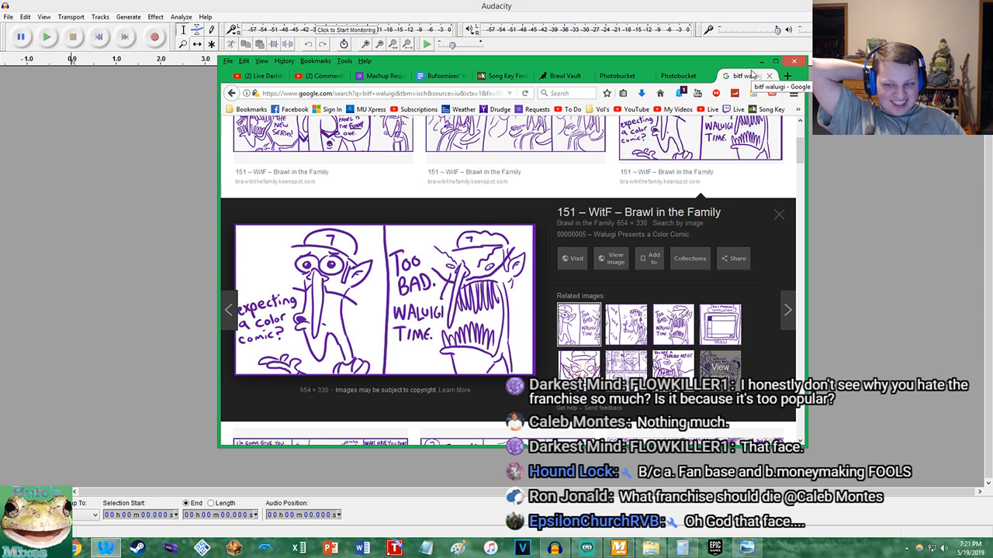
click(700, 77)
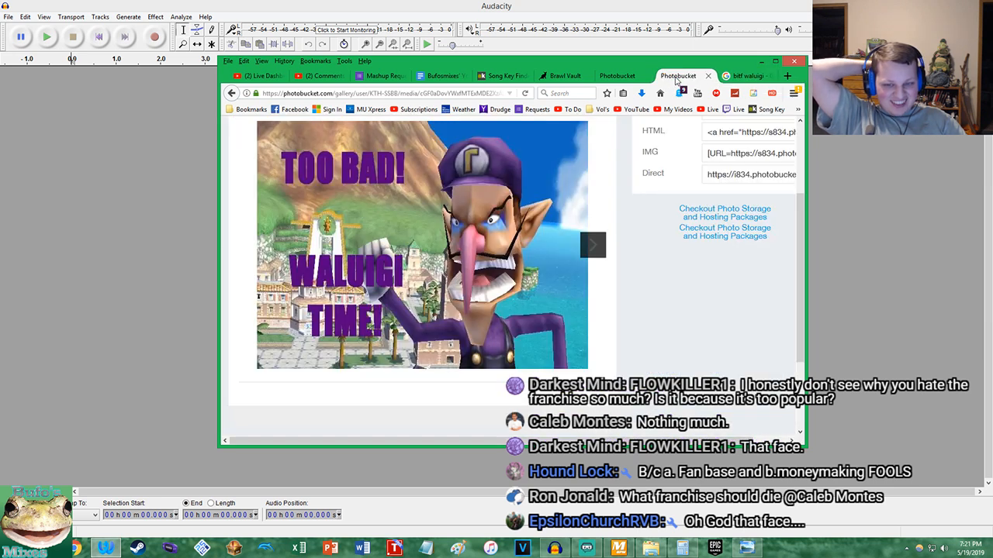
click(743, 79)
click(681, 76)
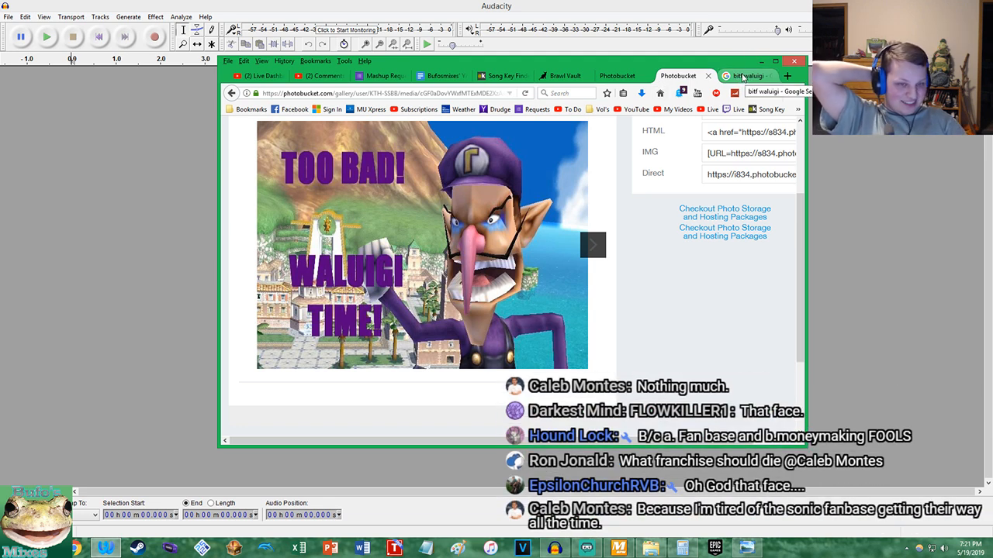
Close the image search and the Photobucket page, and move the browser window away to uncover Audacity
middle_click(742, 77)
middle_click(729, 76)
drag(700, 62, 992, 97)
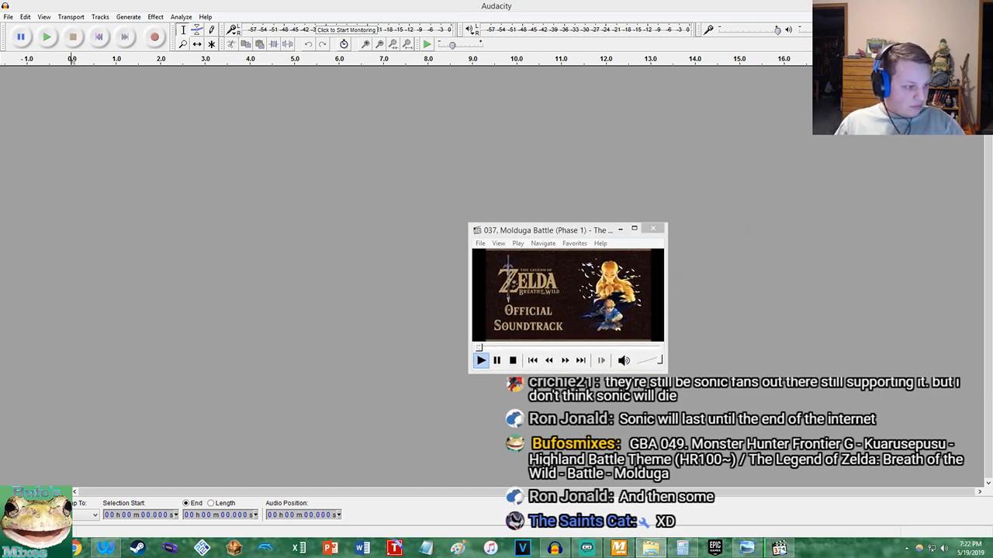
Import the Molduga Battle and Kuarusepusu Battle Theme files into Audacity, and analyze both songs' tempo in MixMeister BPM Analyzer
drag(747, 229, 735, 217)
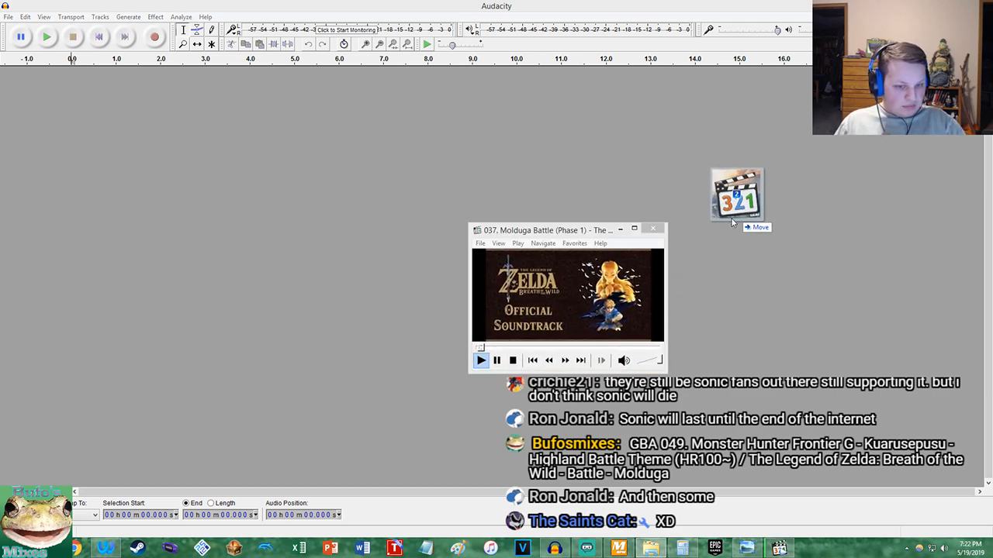
click(618, 548)
drag(183, 206, 119, 125)
key(Delete)
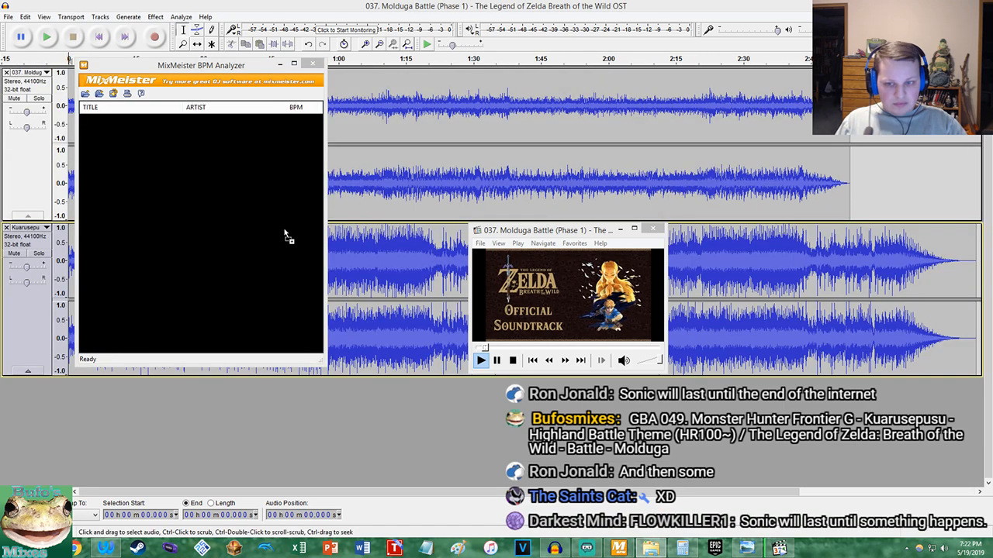
drag(290, 233, 272, 227)
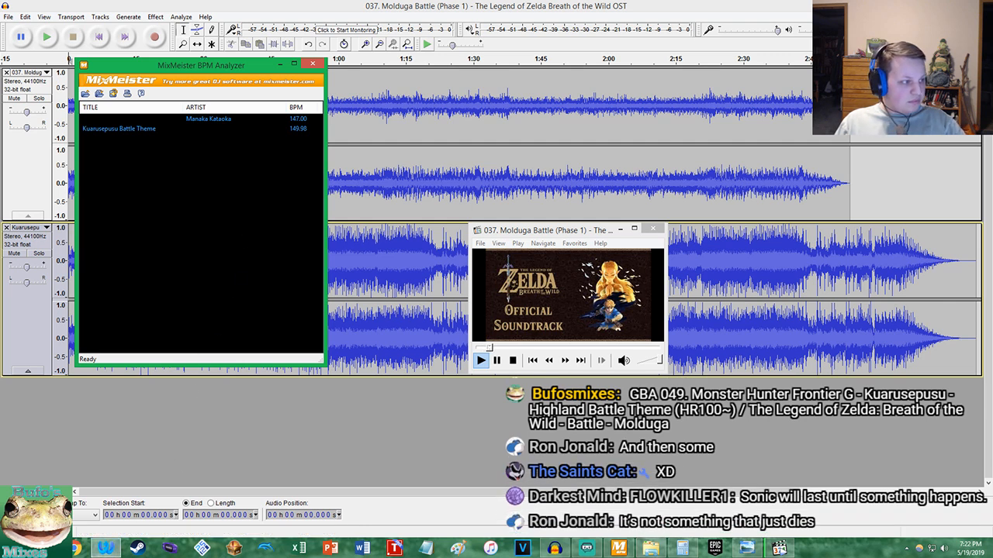
Close MixMeister BPM Analyzer and the media player, and return to Audacity
drag(991, 48, 931, 56)
drag(992, 346, 971, 349)
drag(930, 56, 991, 65)
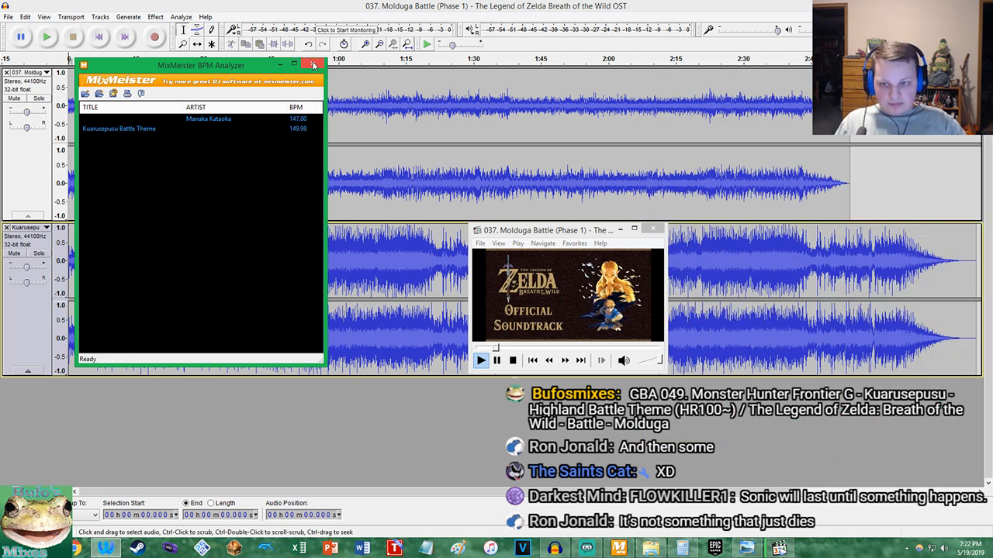
click(653, 228)
click(518, 47)
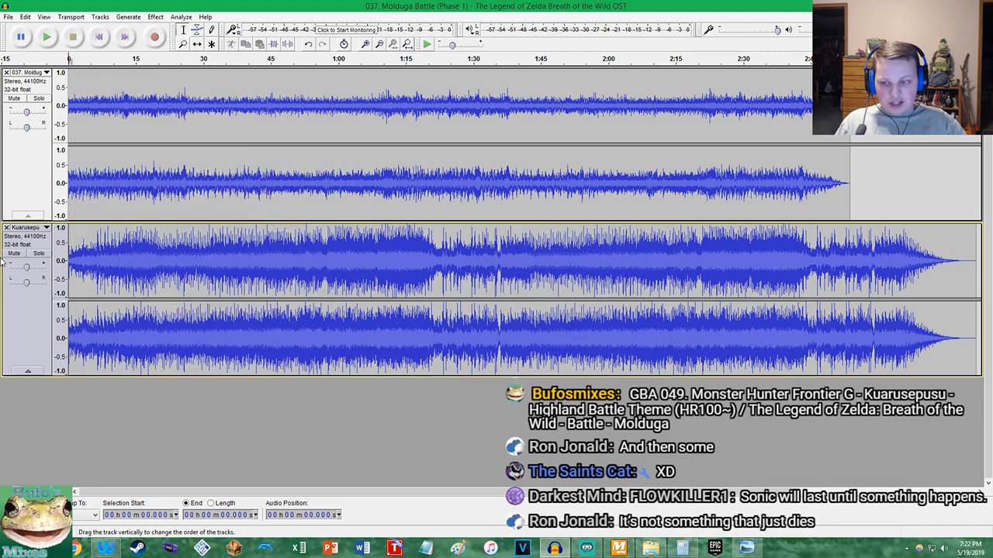
Move the Kuarusepusu track above the Molduga track and trim the silence at its end from about 3:18.3
click(17, 295)
drag(19, 172, 19, 256)
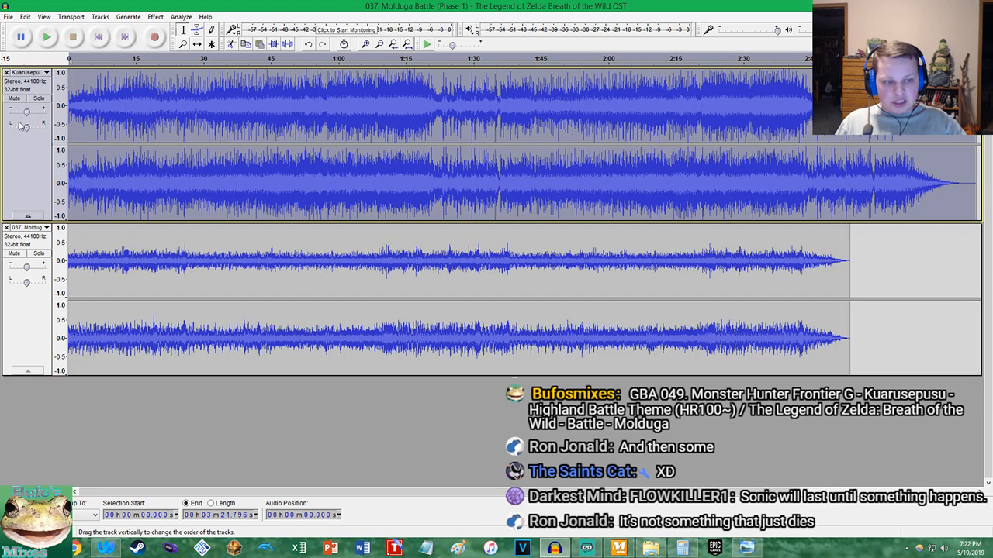
click(973, 183)
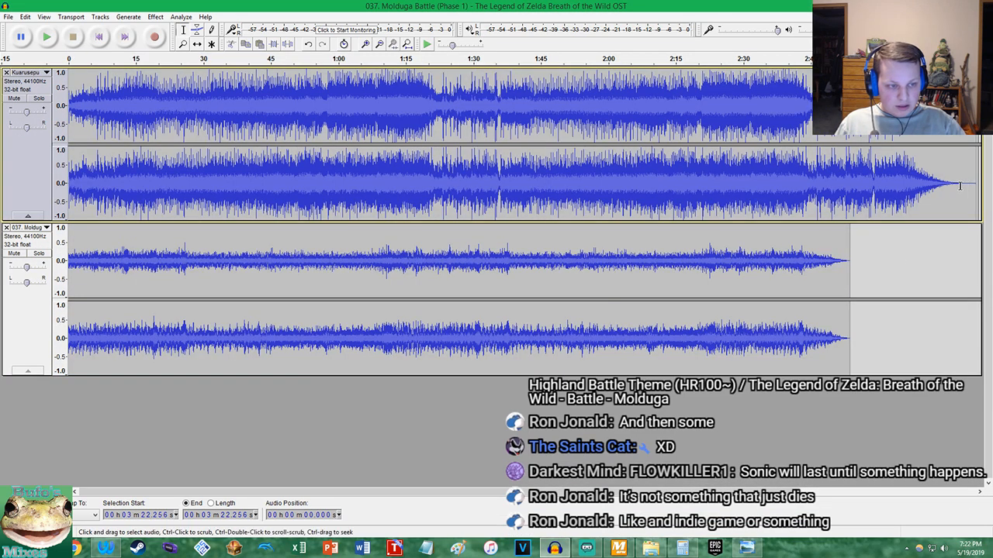
click(960, 186)
click(407, 43)
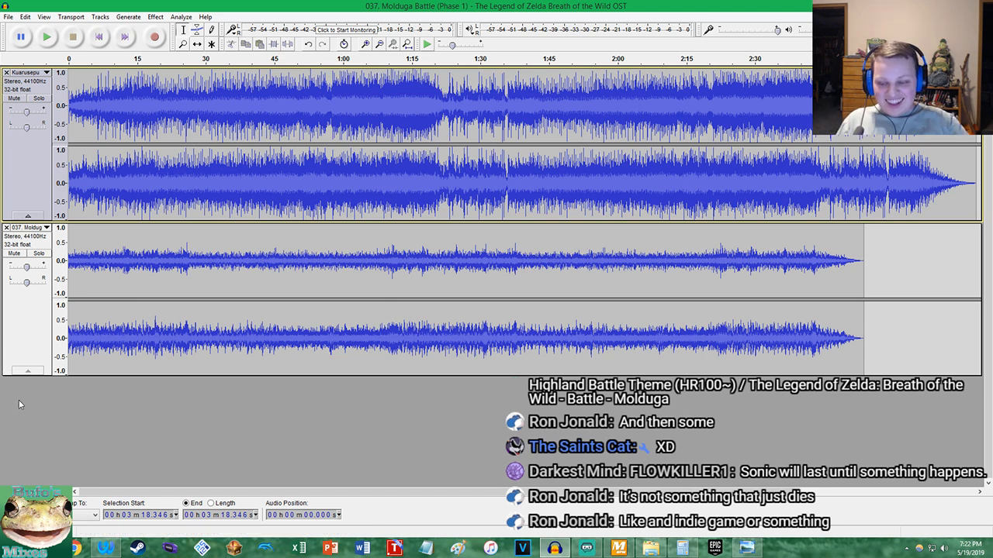
Mute the Molduga track and play the opening seconds of the Kuarusepusu track from the project start
click(105, 547)
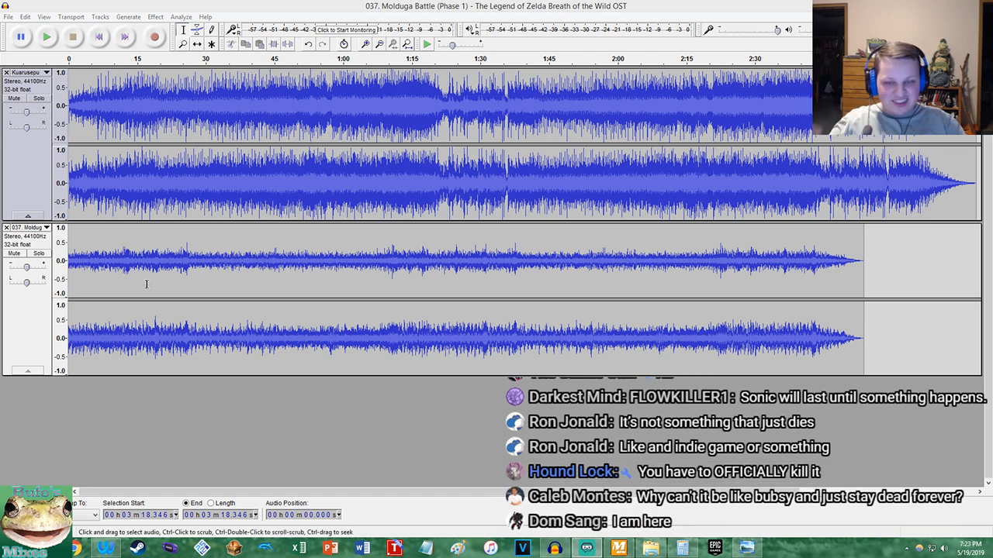
click(13, 253)
click(99, 36)
click(44, 37)
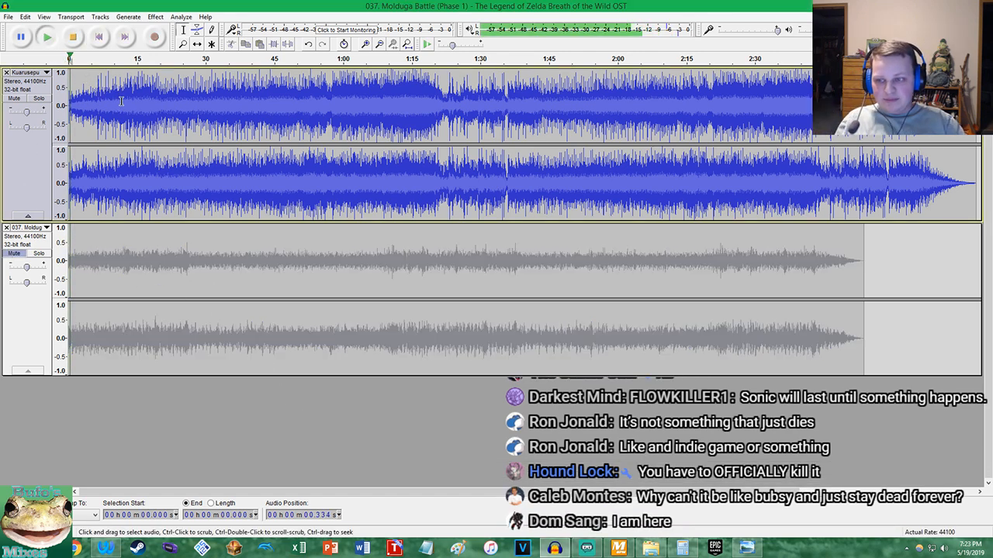
scroll(109, 94, up, 5)
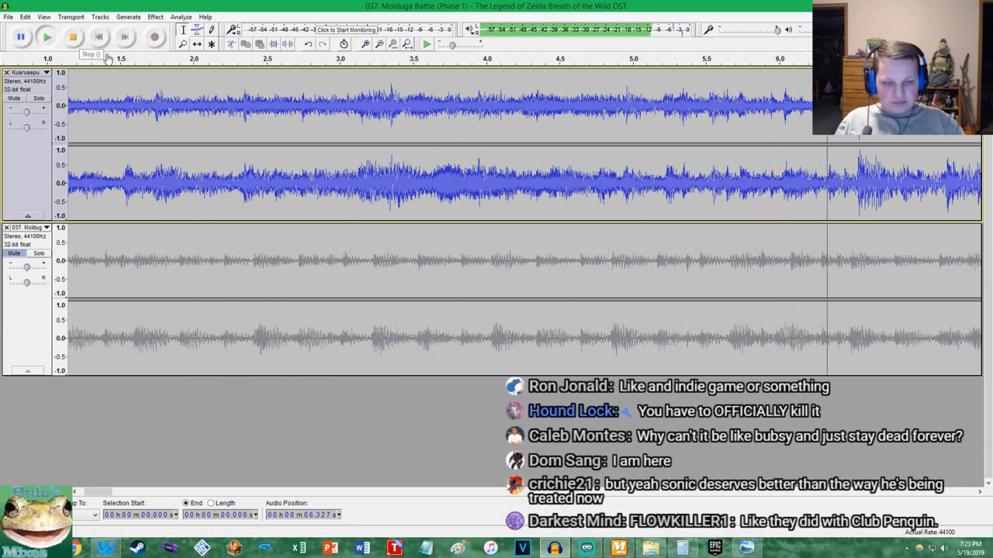
click(80, 43)
Delete about 0.12 seconds of silence from the start of the Kuarusepusu track
scroll(156, 116, up, 4)
scroll(166, 186, up, 9)
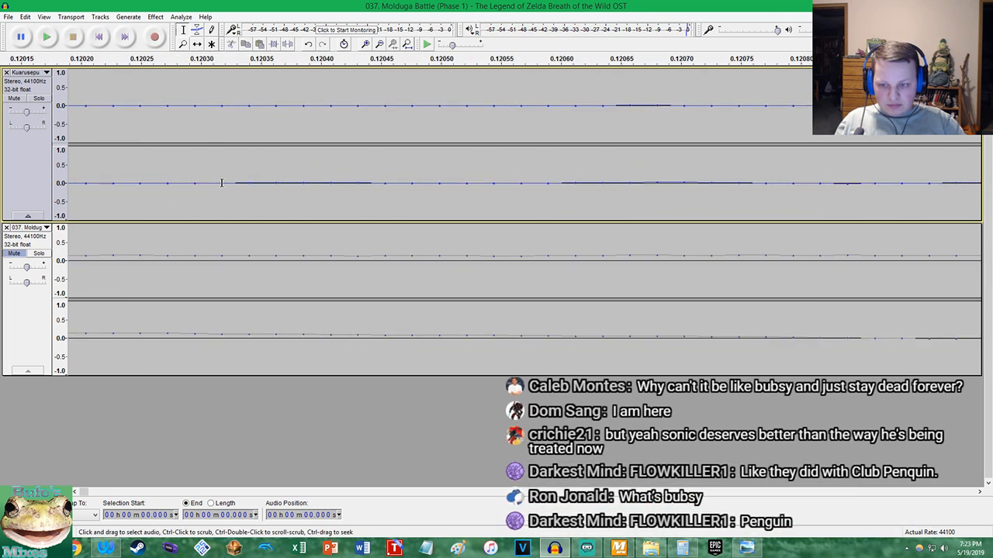
key(shift+Home)
key(Delete)
Play the opening of the Kuarusepusu track and locate the fourth-bar hit at about 6.4 seconds
scroll(233, 167, down, 13)
key(space)
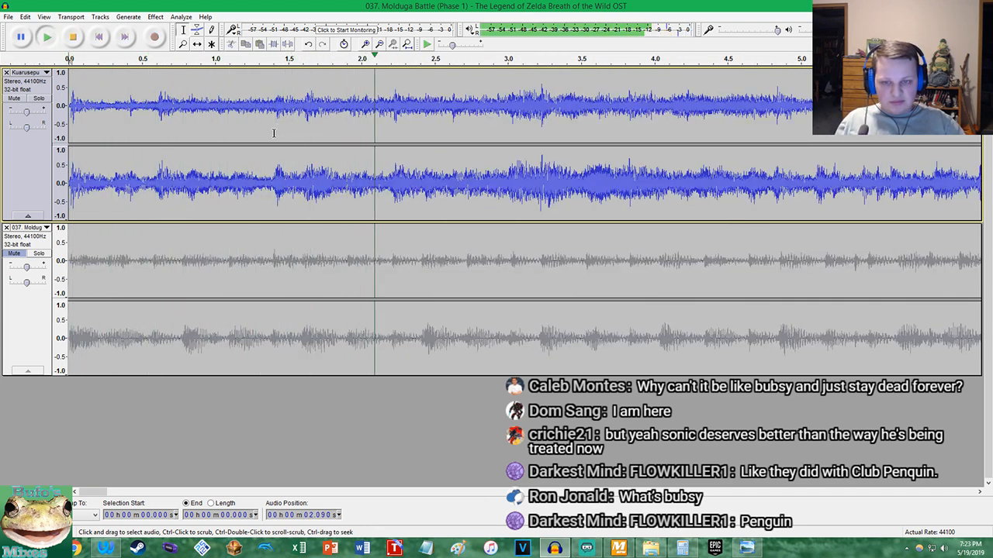
scroll(613, 107, down, 1)
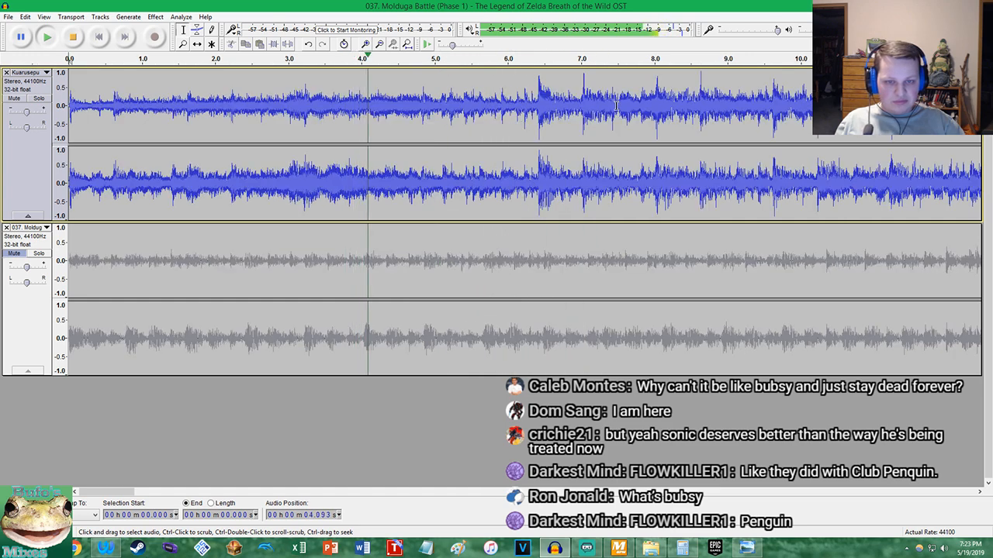
scroll(574, 101, up, 1)
scroll(529, 94, up, 1)
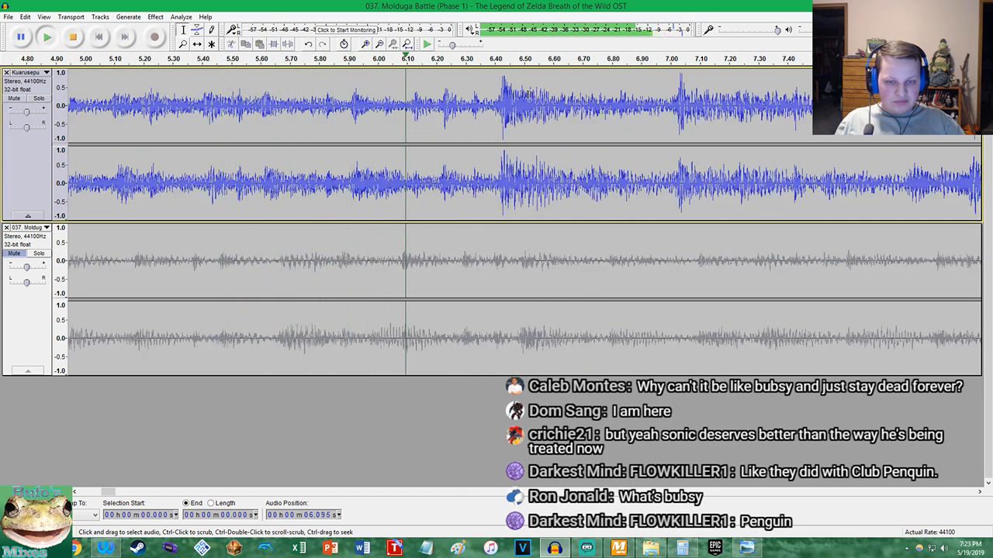
key(space)
scroll(497, 116, up, 4)
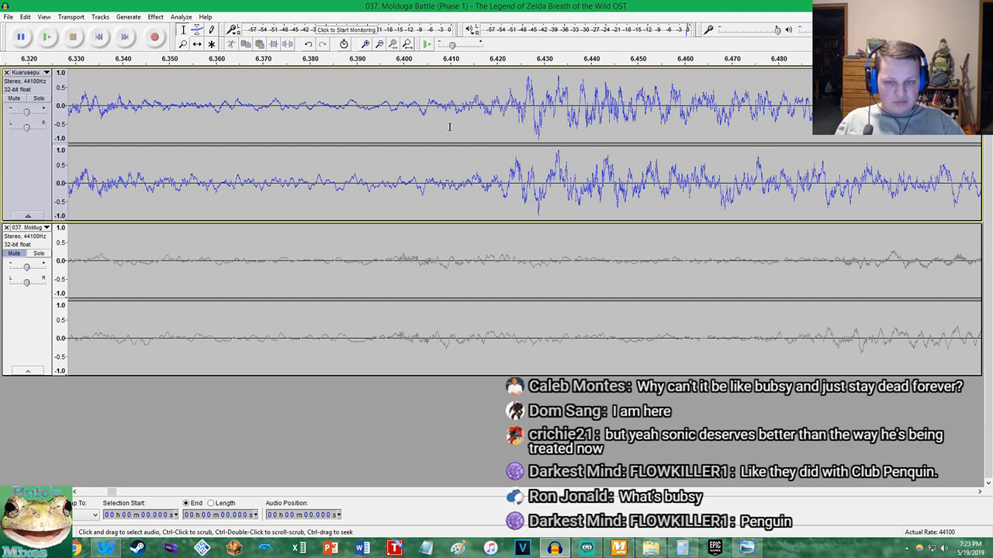
scroll(434, 122, up, 7)
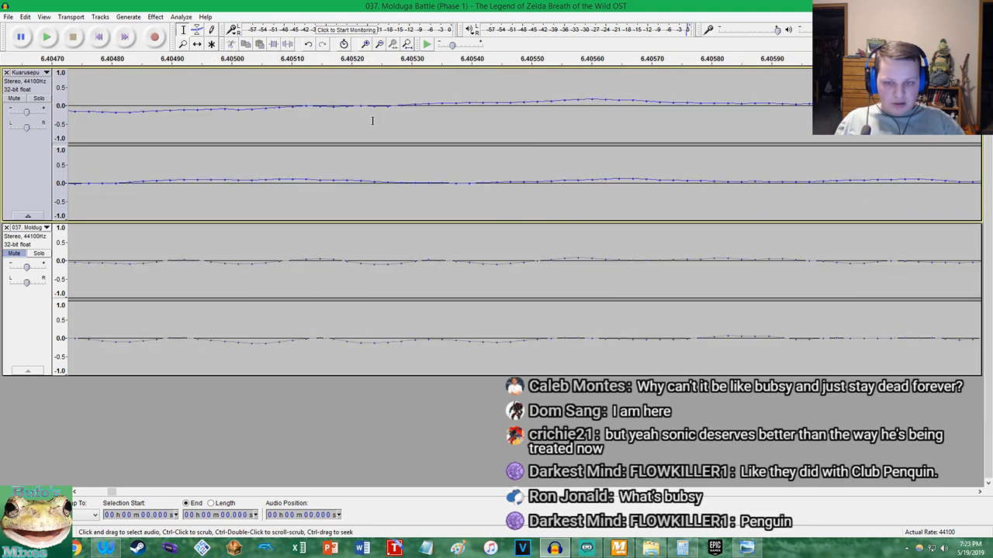
Switch to Calculator and divide 6.4 by 4
click(682, 548)
text(6)
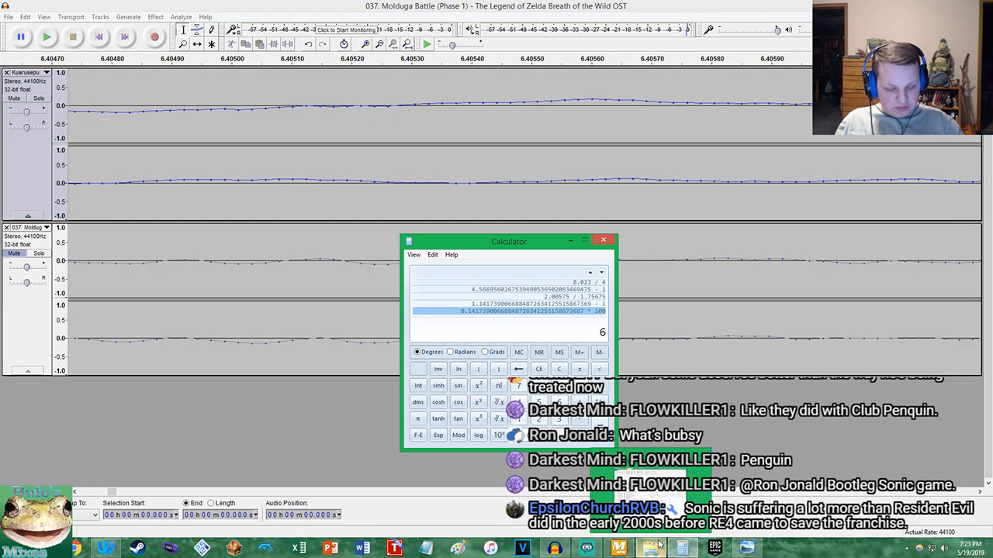
text(.4 / 4)
key(Return)
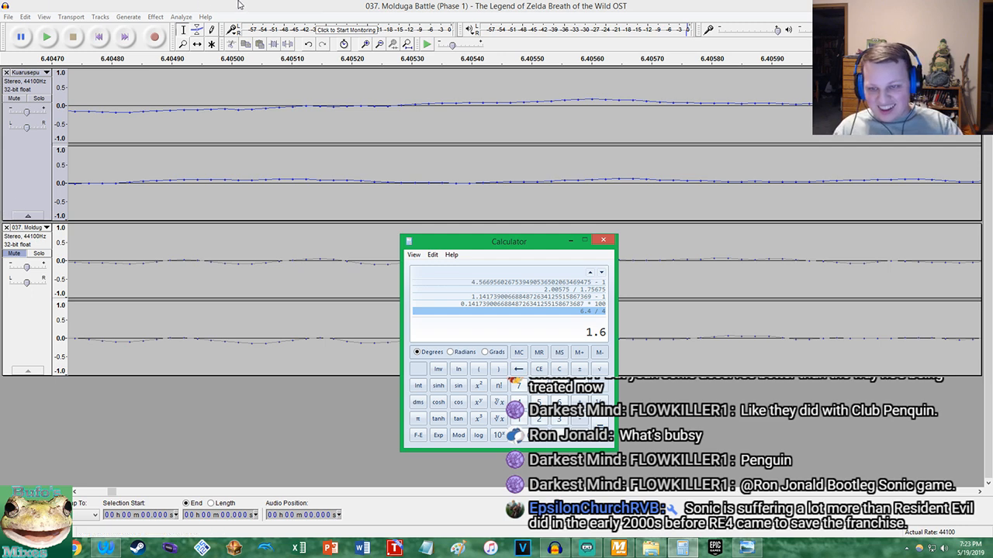
Return to Audacity, unmute the Molduga track and mute the Kuarusepusu track
click(408, 45)
click(14, 254)
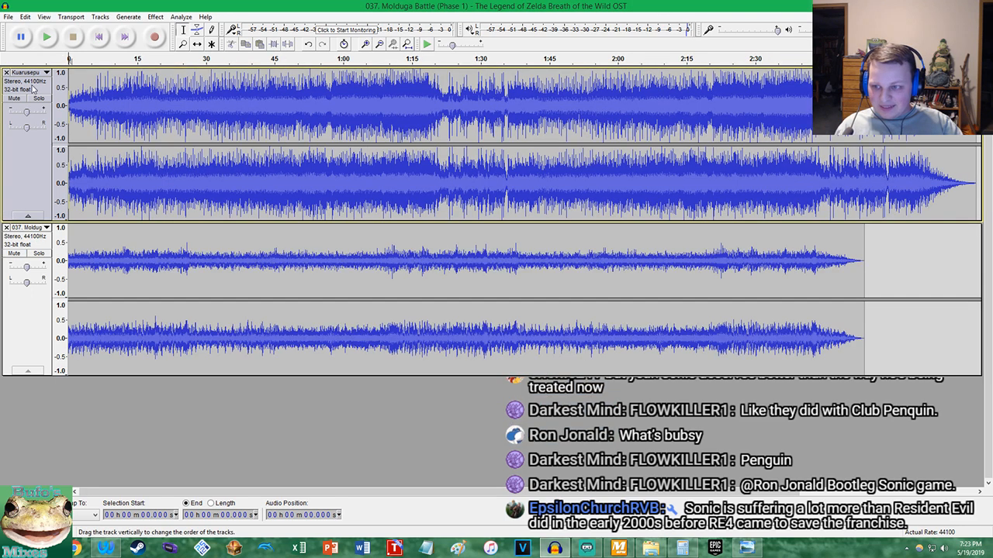
click(12, 92)
click(16, 99)
Delete about 0.0058 seconds of silence from the start of the Molduga track
scroll(119, 121, up, 6)
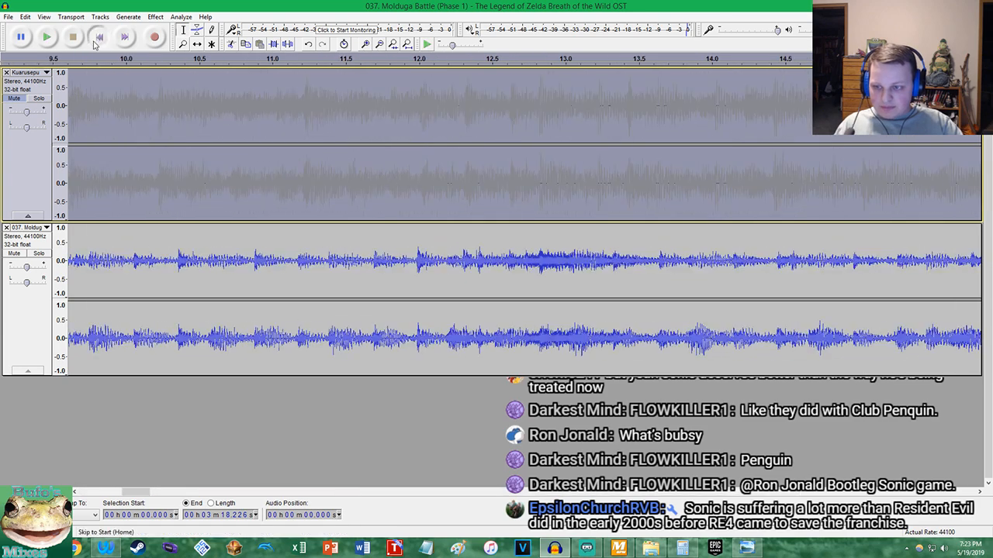
click(99, 38)
scroll(91, 239, up, 3)
click(98, 37)
scroll(109, 292, up, 5)
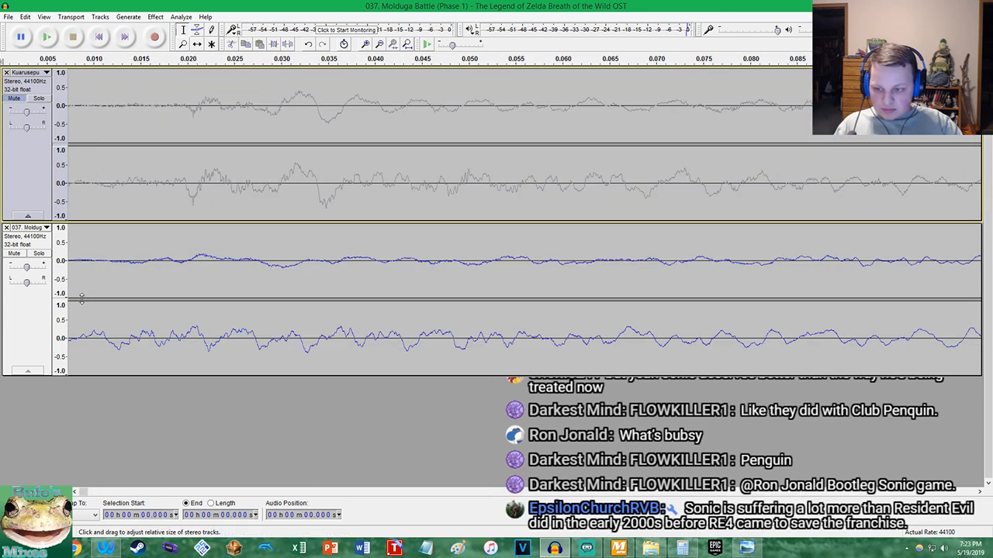
scroll(206, 342, up, 2)
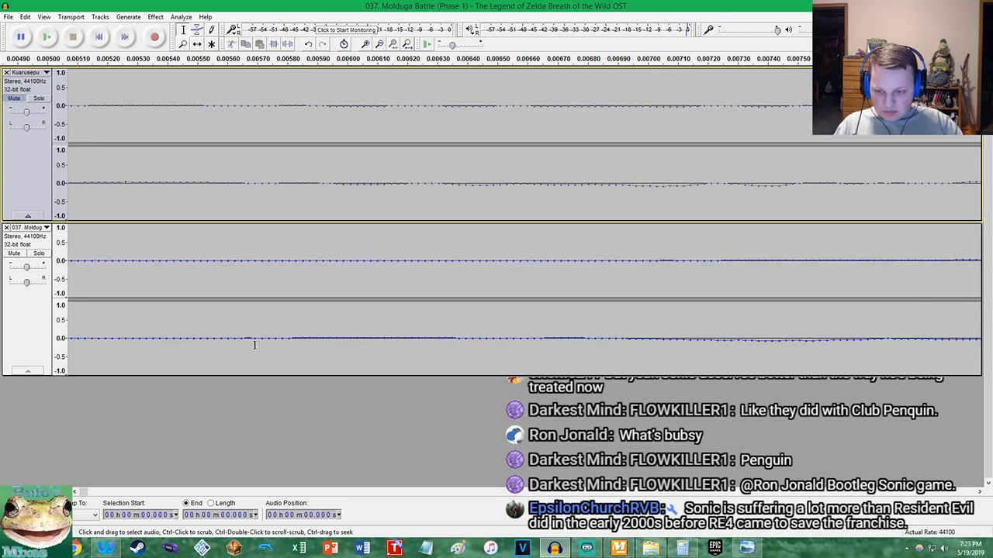
click(288, 342)
key(shift+Home)
key(Delete)
Play the opening of the Molduga track and place the cursor on the matching beat at about 6.484 seconds
key(space)
scroll(318, 279, down, 10)
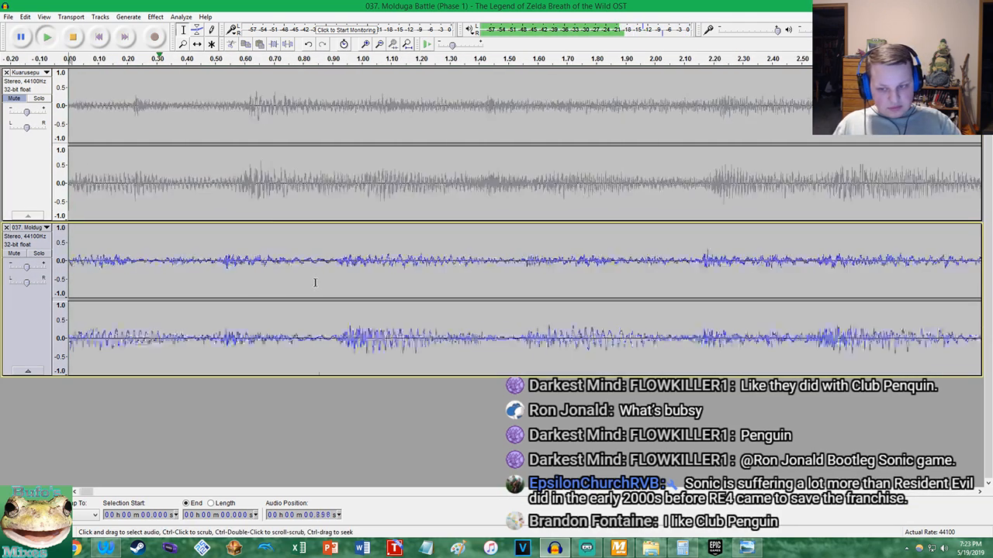
scroll(366, 261, down, 1)
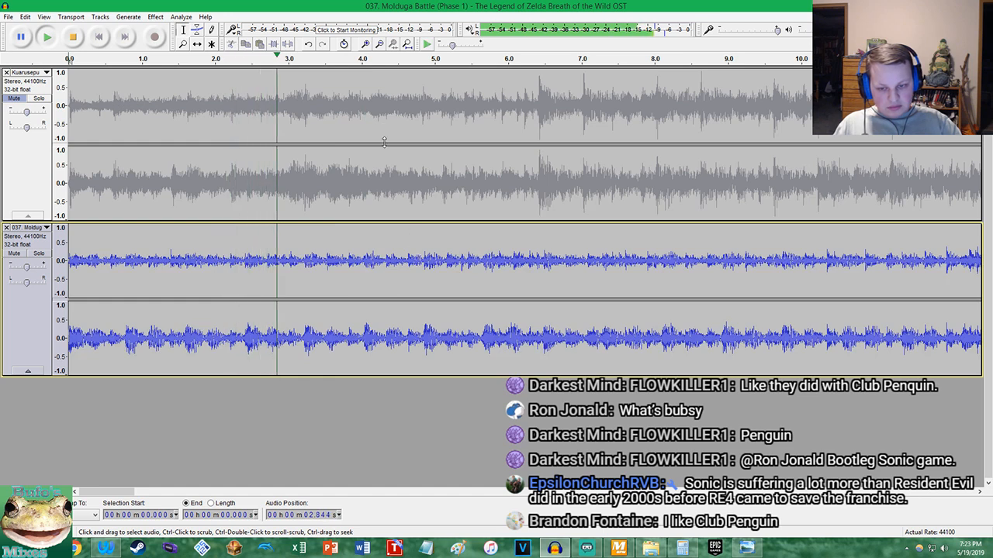
scroll(523, 234, up, 3)
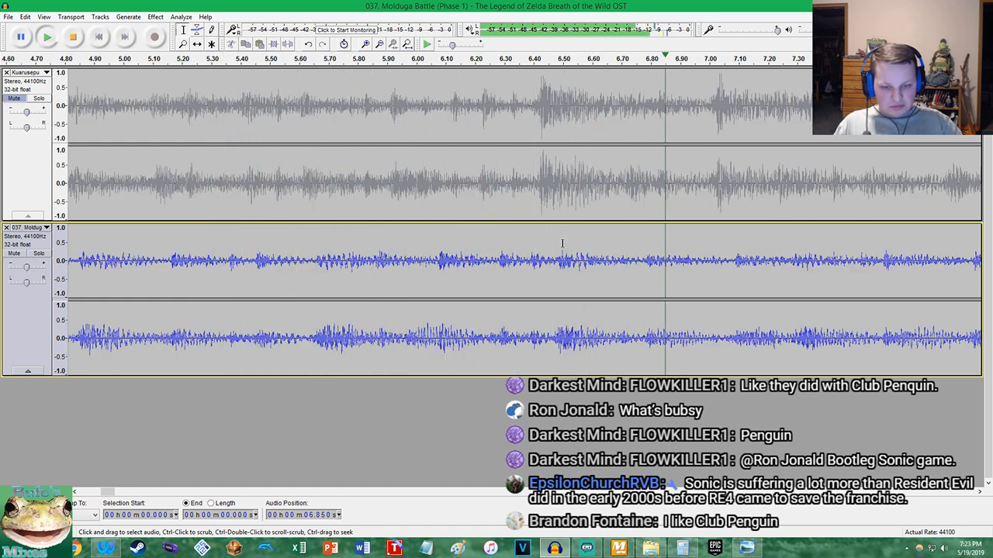
key(space)
scroll(548, 352, up, 3)
scroll(535, 352, up, 2)
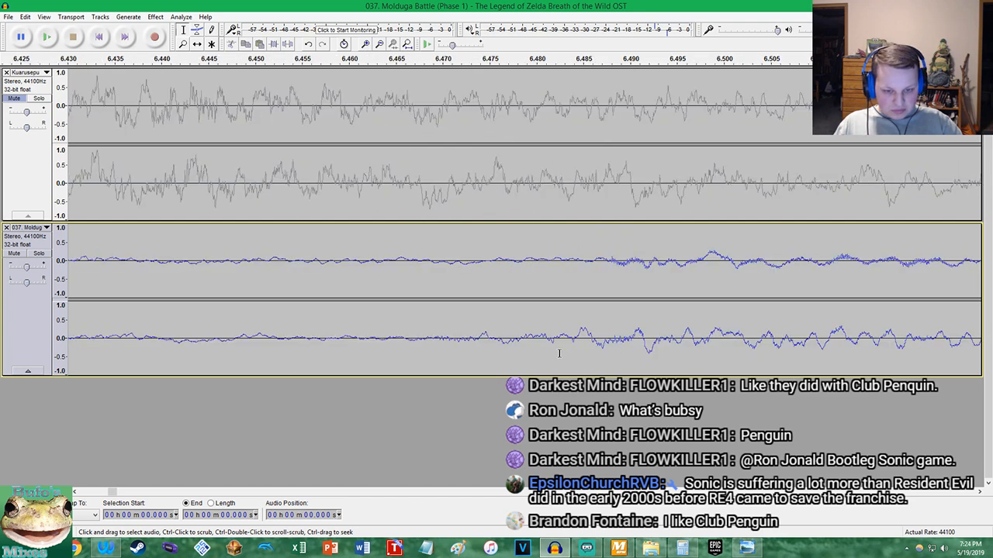
click(571, 344)
scroll(570, 343, up, 8)
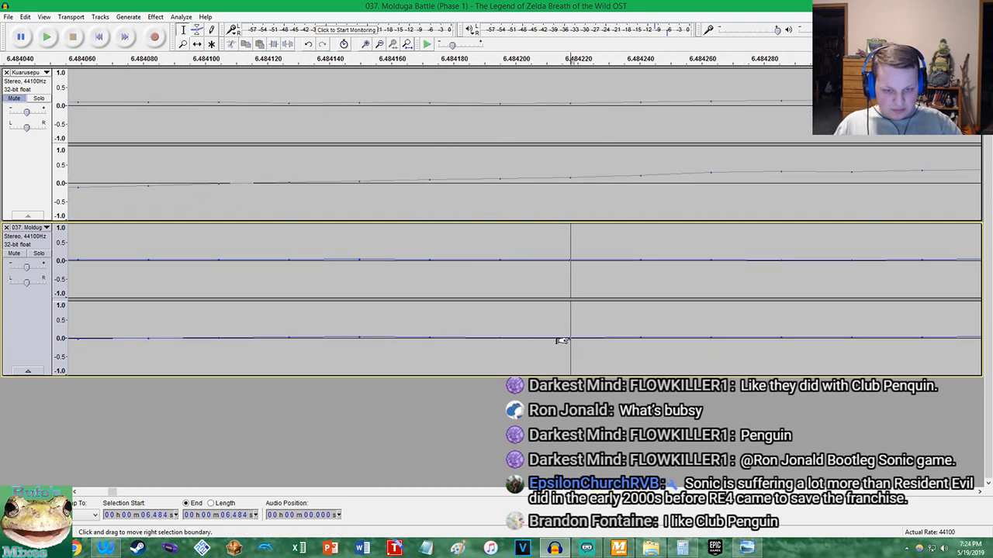
Calculate the percentage tempo difference in Calculator: divide 6.48 by 4 and by 1.6, subtract 1, and multiply by 100
click(683, 549)
right_click(600, 335)
click(613, 336)
text(6)
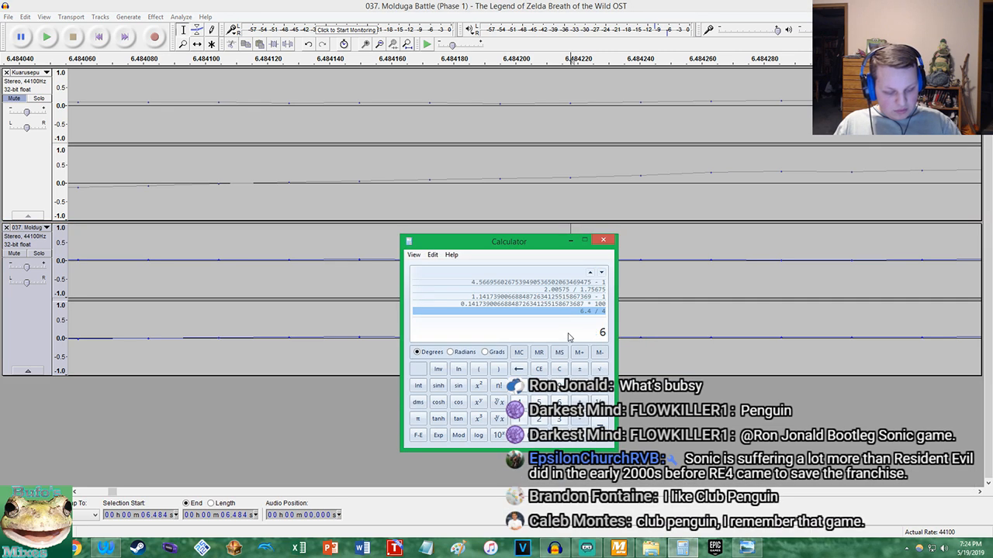
text(.48 / 4)
key(Return)
text(/1.6)
key(Return)
text(-1)
key(Return)
text(* 100)
key(Return)
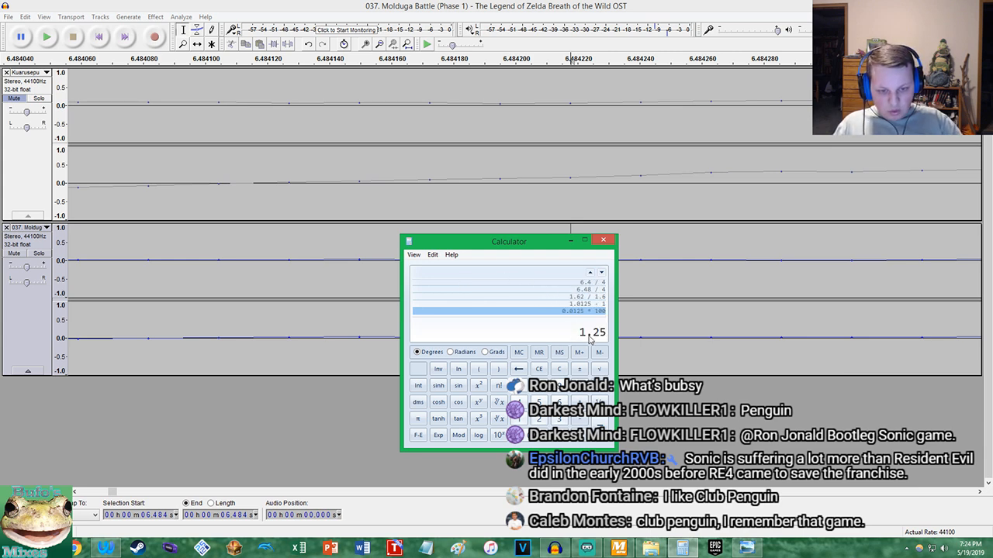
Select the whole Molduga track in Audacity and apply Change Tempo with a 1.25 percent increase
click(222, 256)
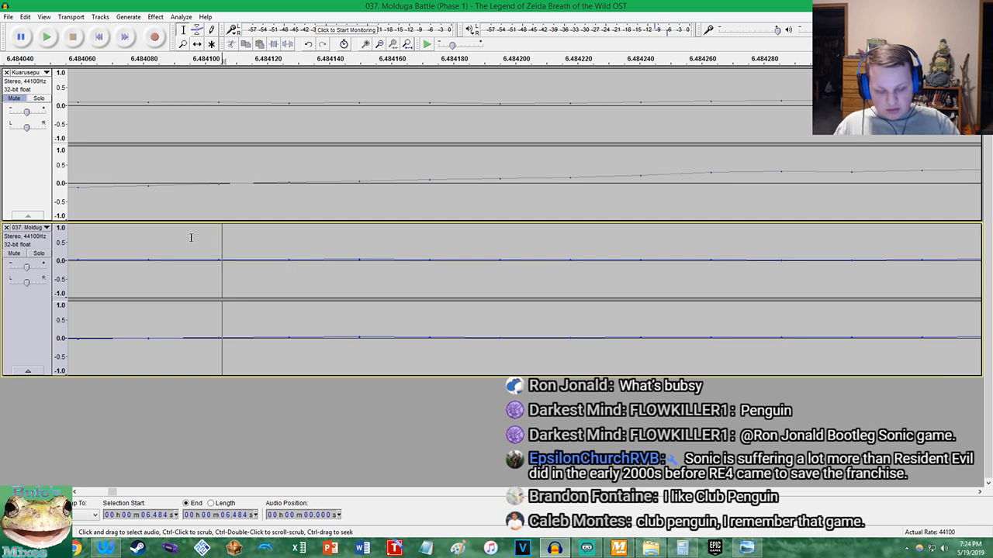
double_click(191, 238)
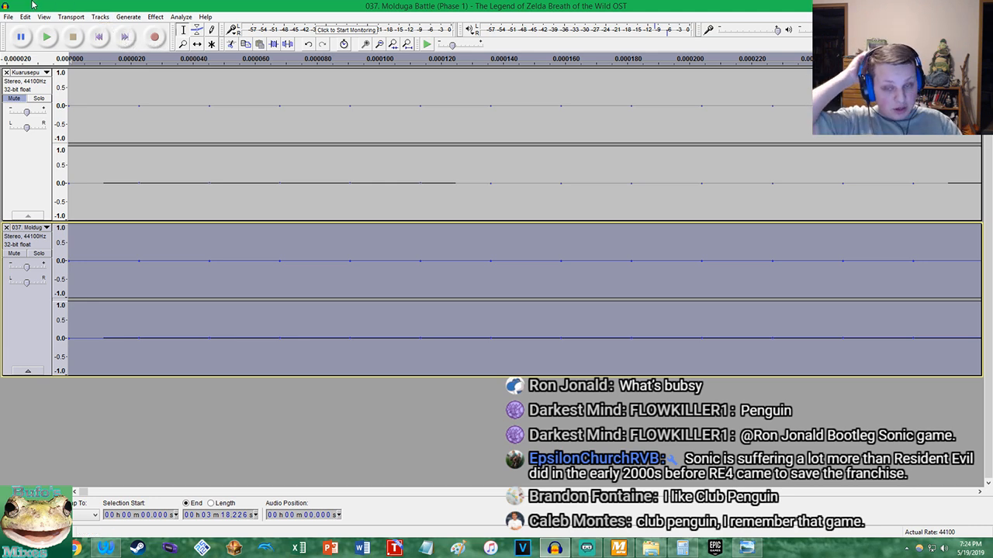
click(155, 16)
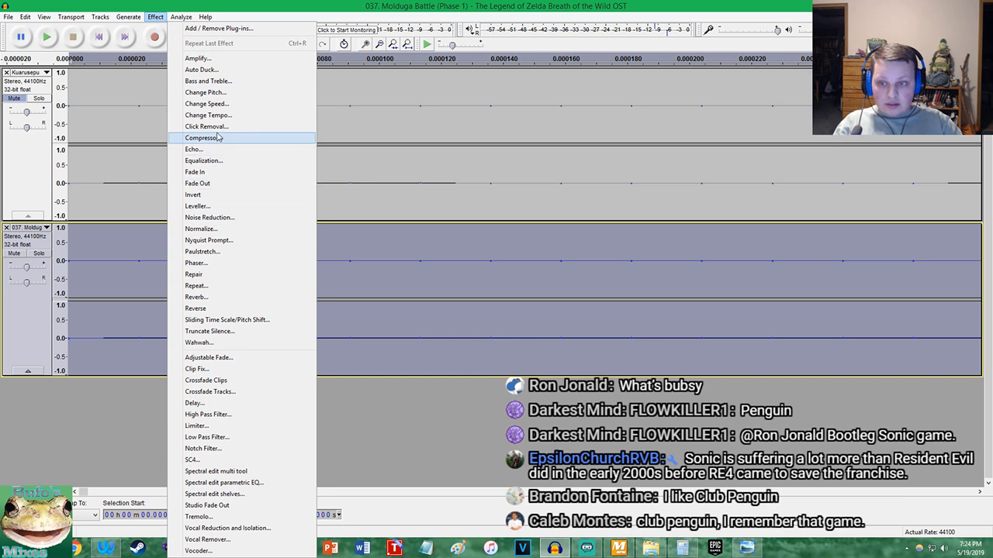
click(218, 118)
click(529, 316)
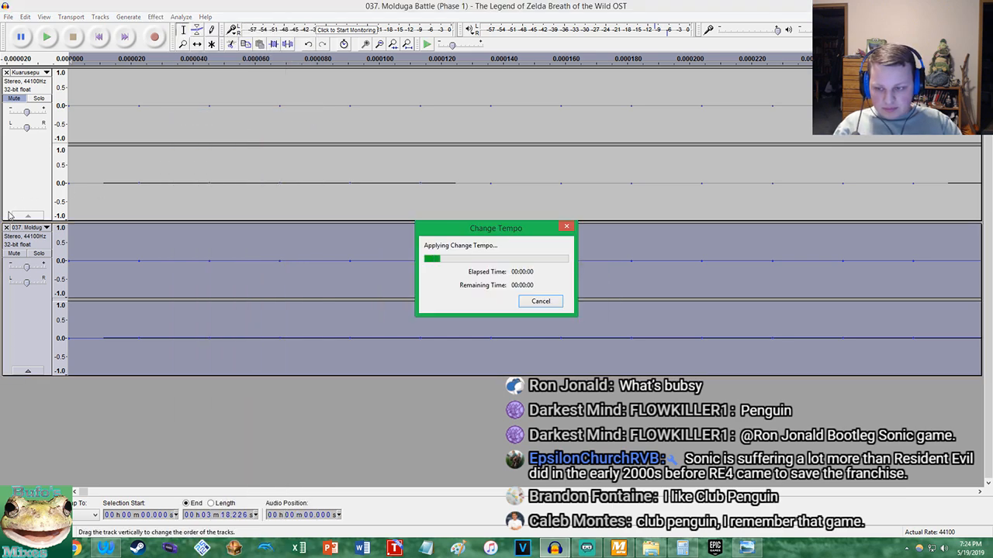
Unmute the Kuarusepusu track, play both tracks together from the start, and lower the Kuarusepusu gain to -5 dB
click(13, 98)
click(99, 37)
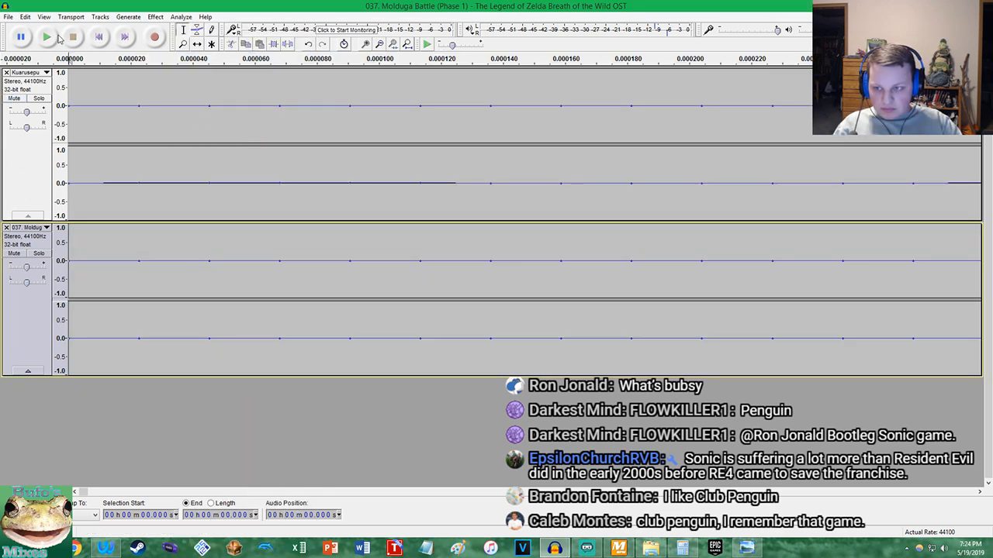
click(47, 36)
scroll(196, 170, down, 10)
scroll(409, 166, up, 3)
scroll(410, 165, down, 1)
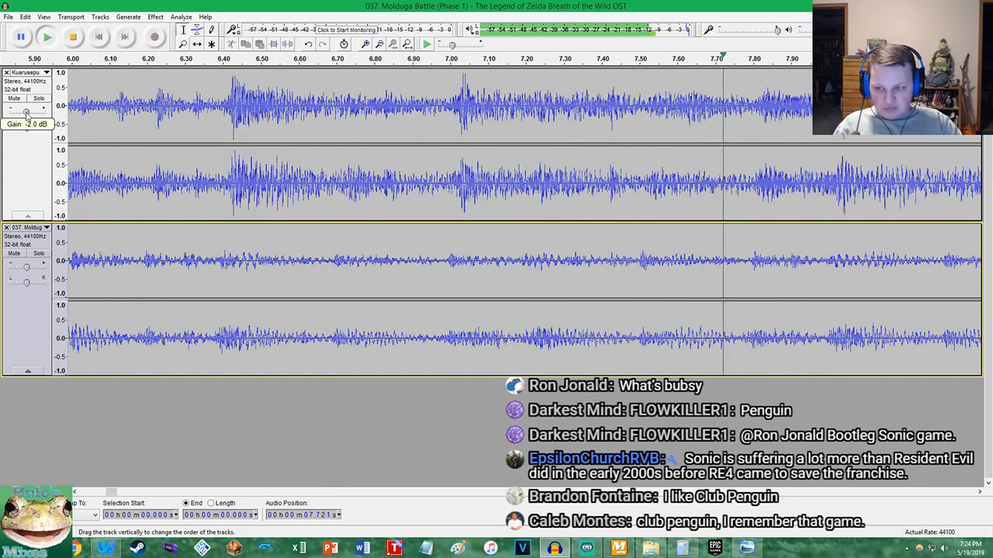
drag(26, 112, 24, 113)
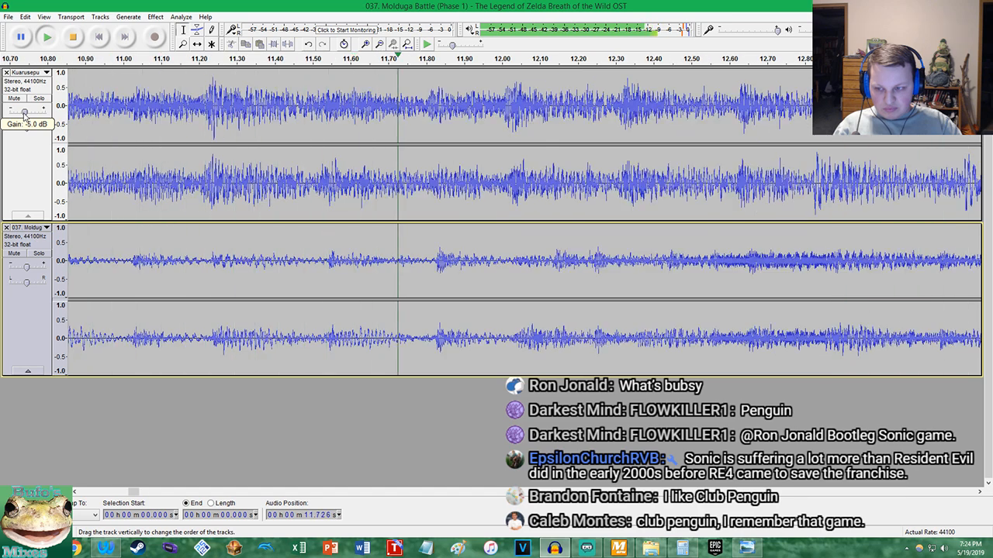
key(ctrl+f)
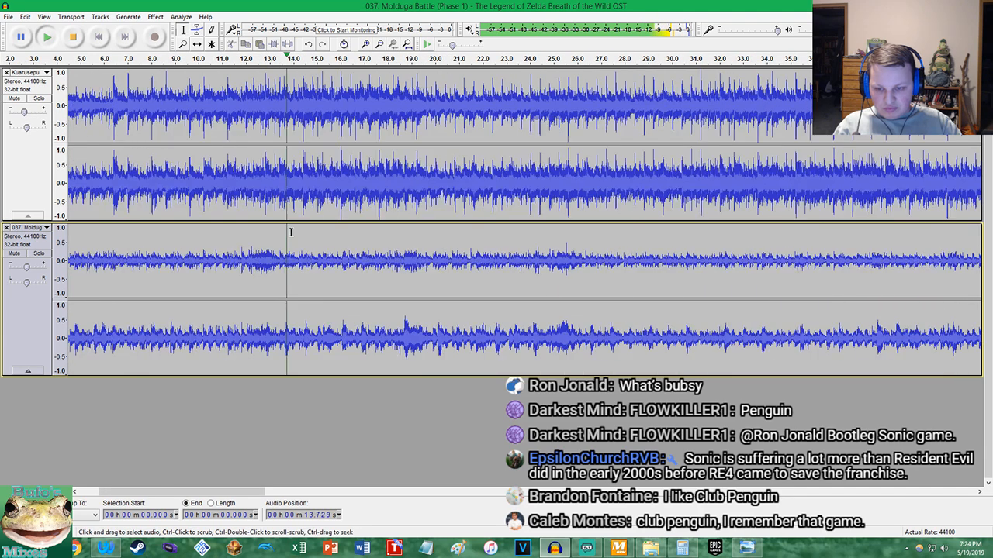
Stop playback and undo the Kuarusepusu gain change and the Molduga tempo change
click(73, 36)
click(26, 17)
click(44, 29)
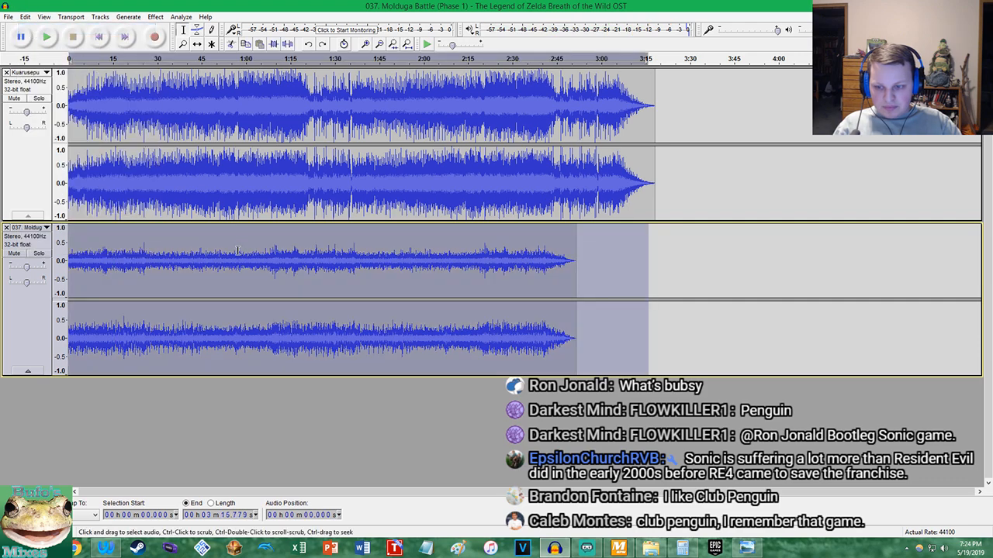
key(ctrl+z)
Amplify the selected Molduga track and increase its tempo by 1.25 percent
click(156, 17)
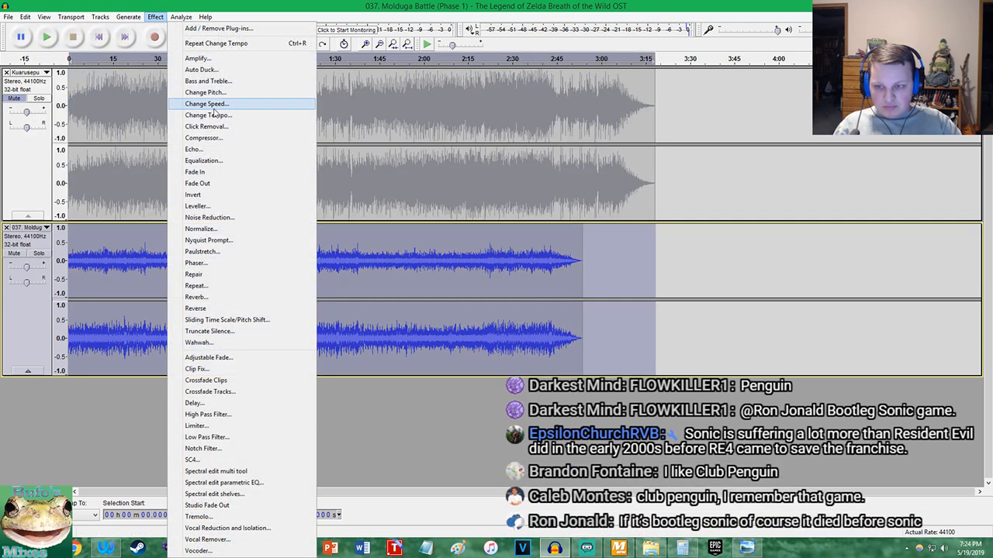
click(210, 69)
click(529, 309)
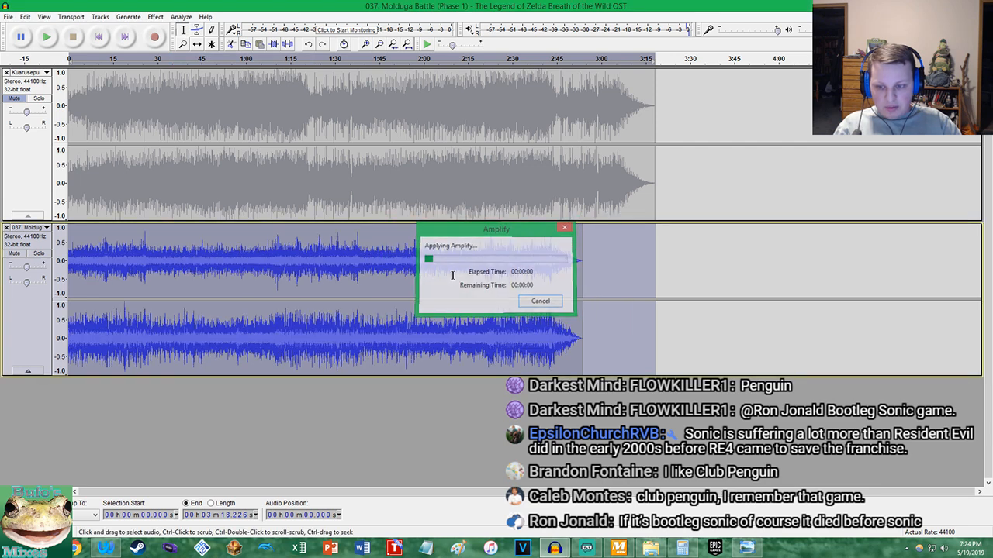
click(155, 17)
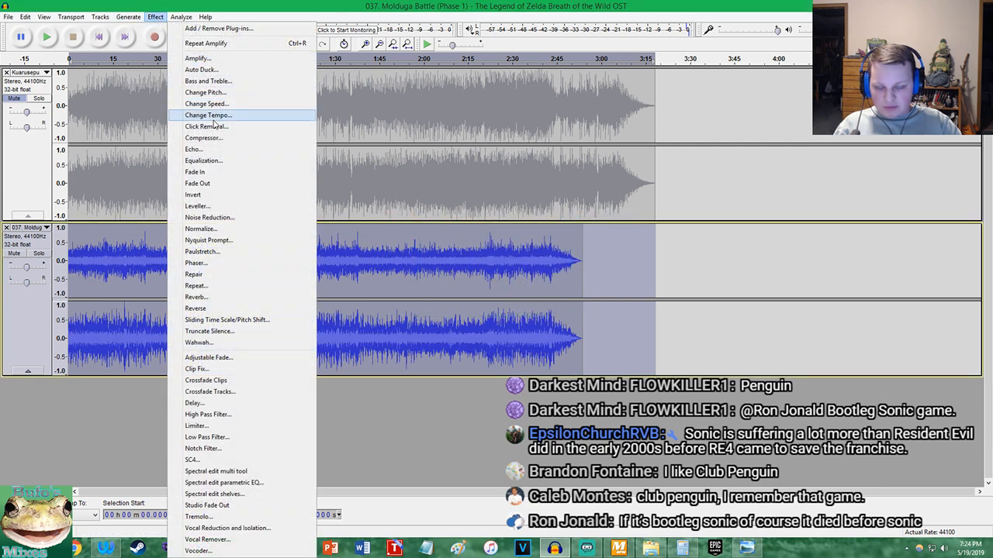
click(209, 115)
click(534, 314)
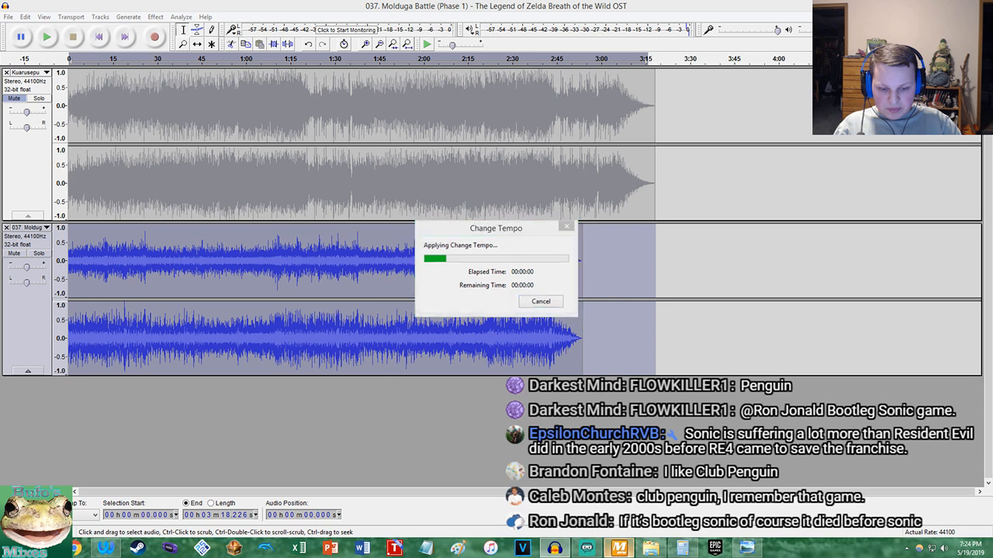
Switch to MixMeister BPM Analyzer to check the BPM of both songs, and return to Audacity
click(618, 548)
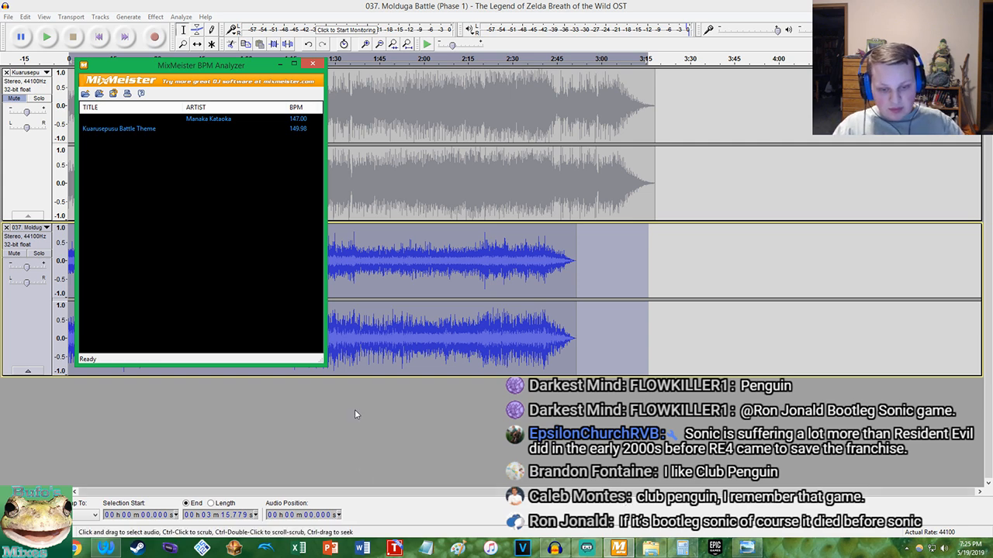
click(106, 551)
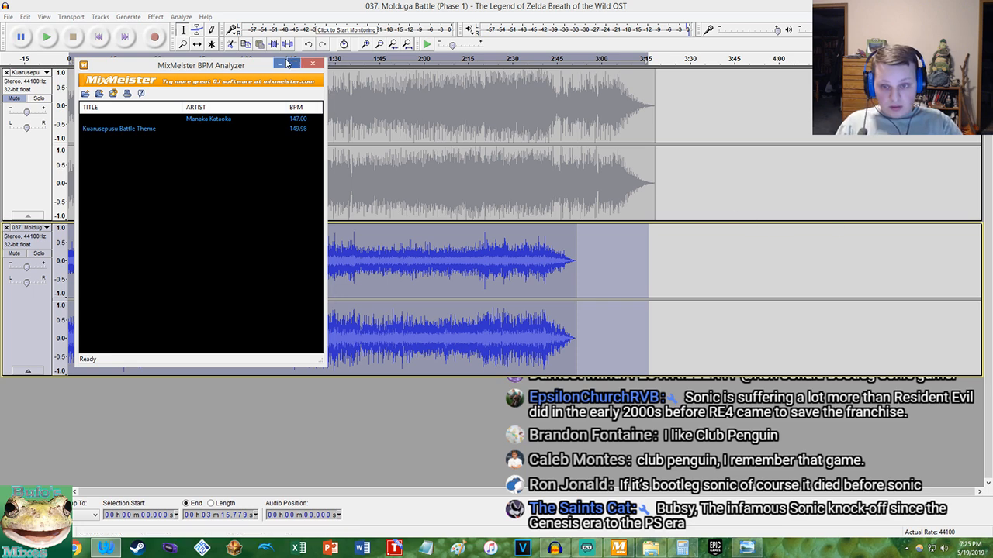
click(289, 5)
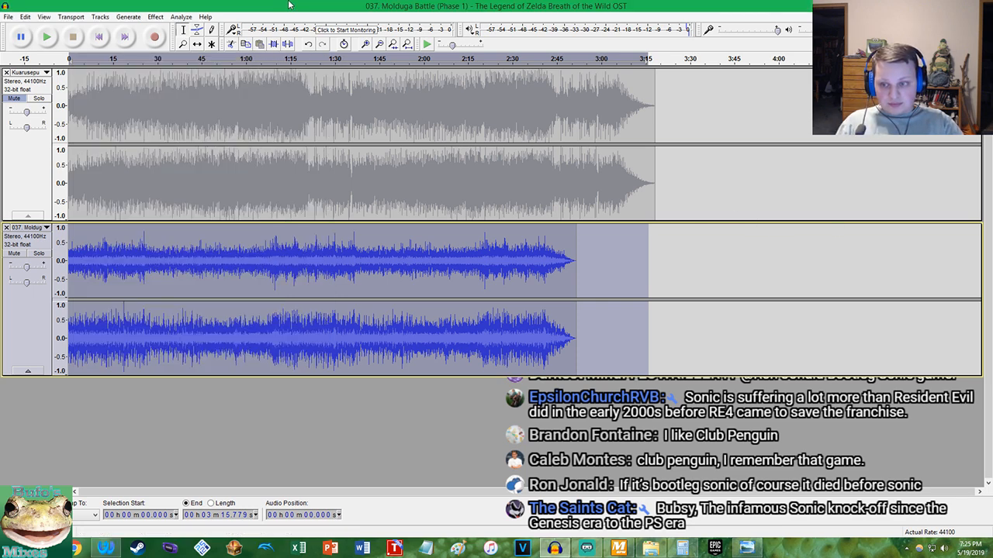
Set the Kuarusepusu track's gain to -2 dB and unmute the track
click(16, 98)
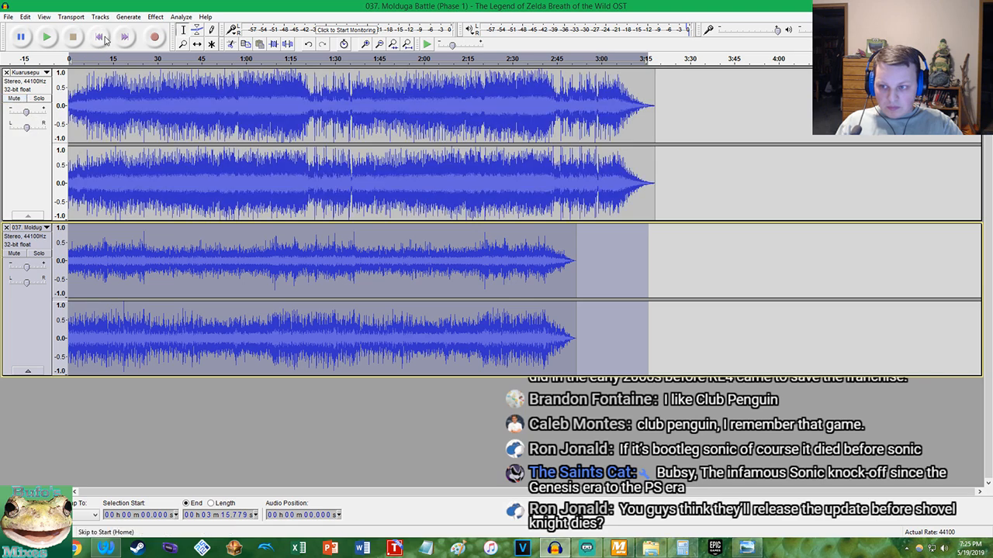
key(ctrl+r)
click(630, 230)
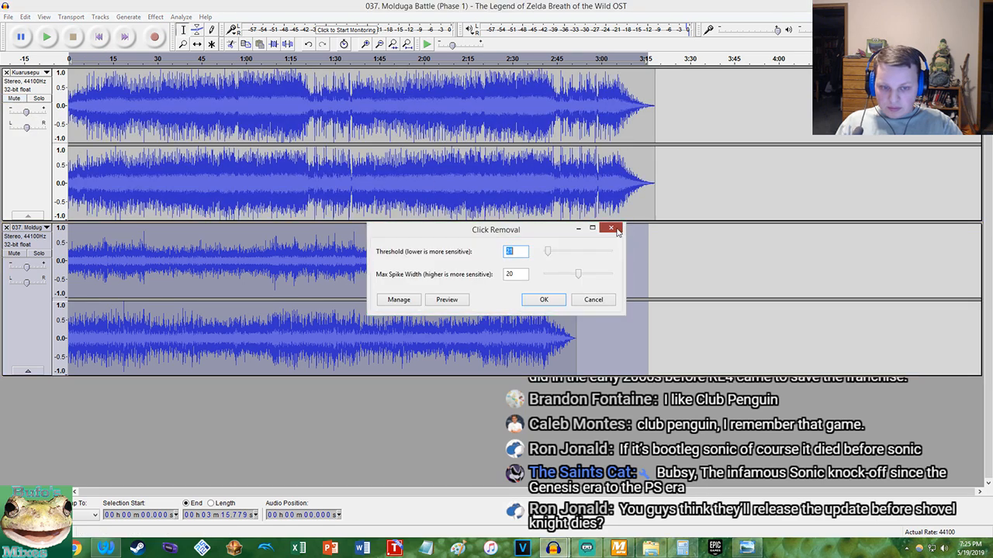
click(616, 229)
Undo the Kuarusepusu gain change and the Molduga tempo change
click(24, 17)
click(48, 28)
click(25, 16)
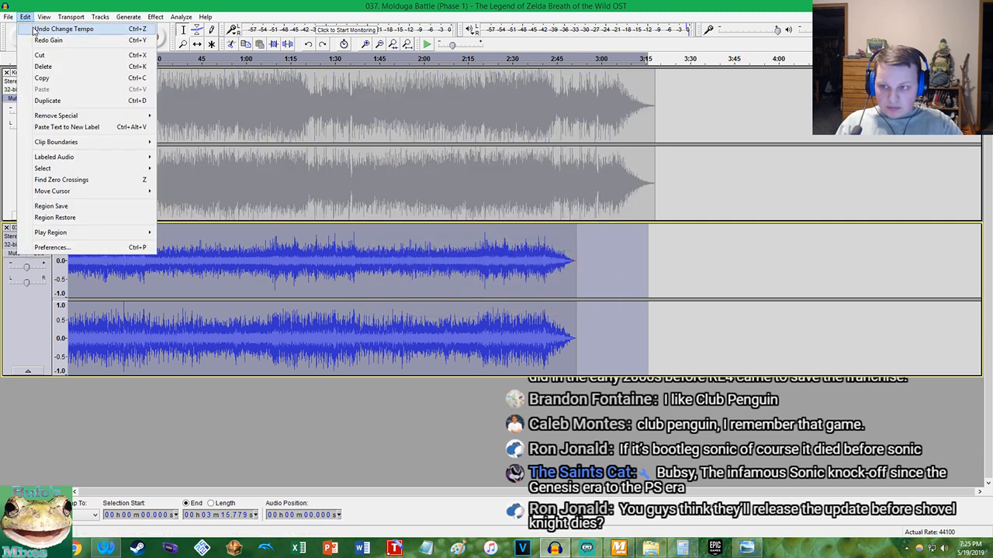
click(33, 30)
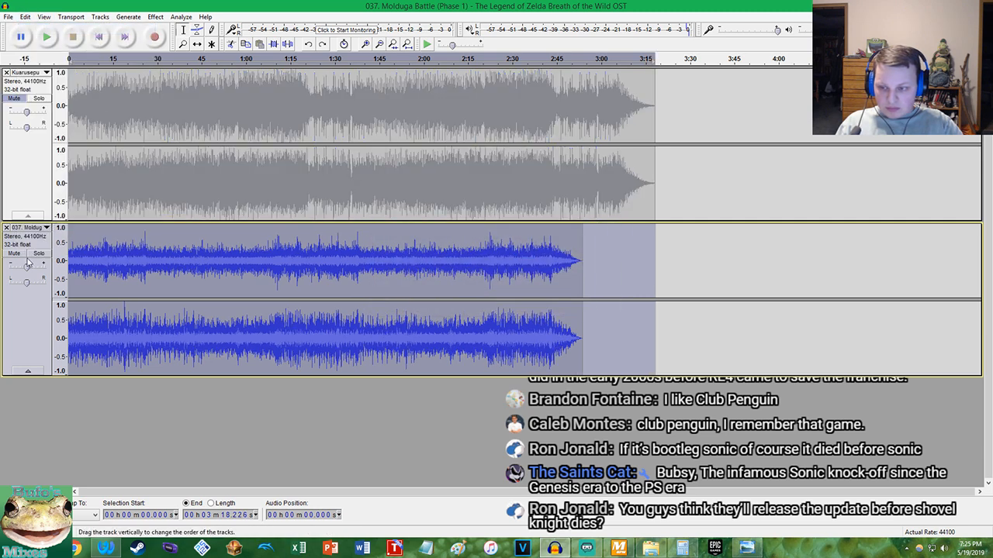
Undo and redo the recent edits to compare the Molduga track with and without its amplification
mouse_move(27, 269)
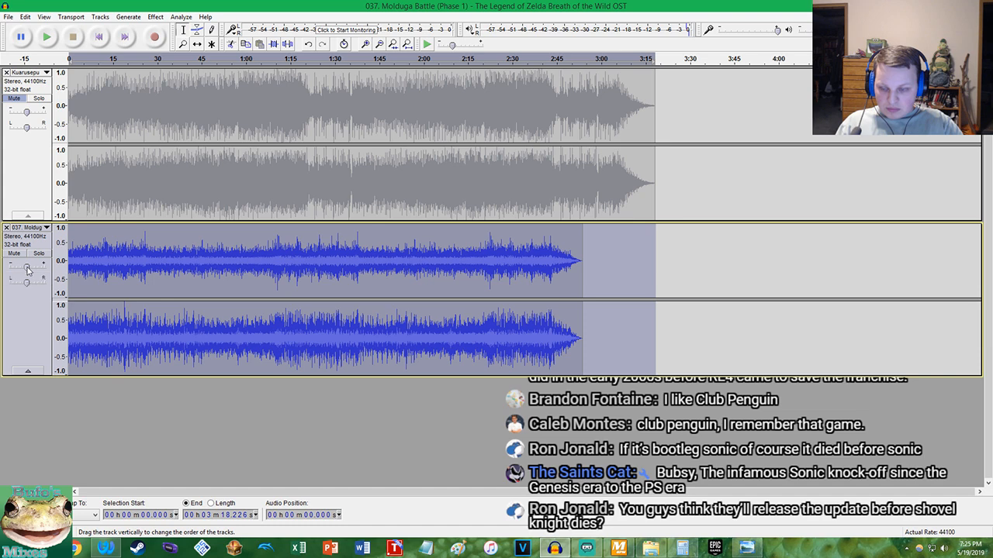
key(ctrl+z)
key(ctrl+y)
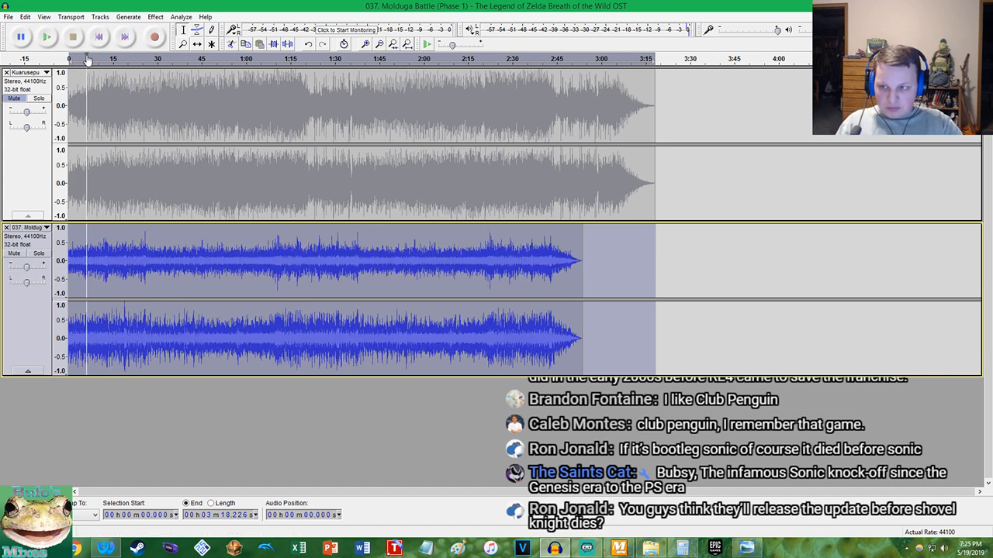
click(26, 16)
click(35, 30)
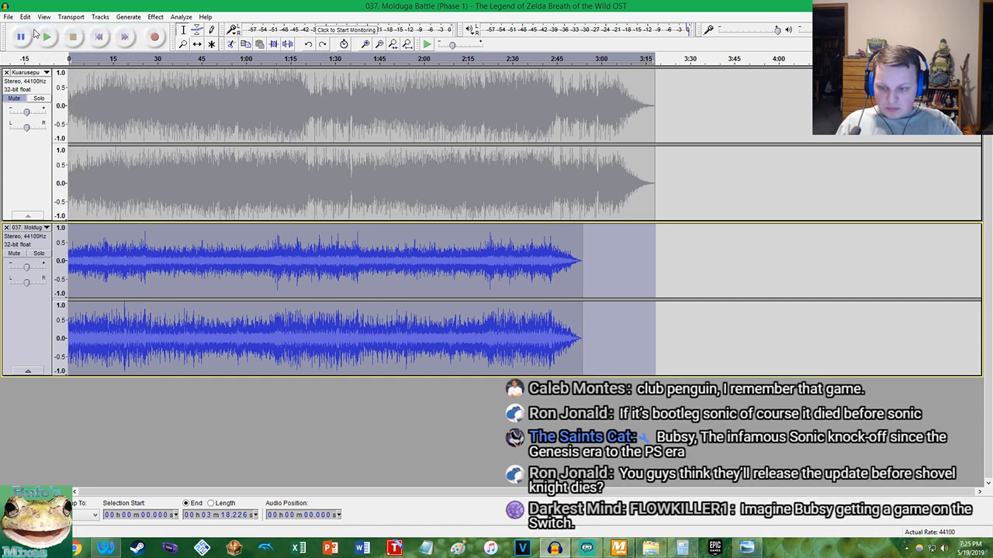
key(ctrl+z)
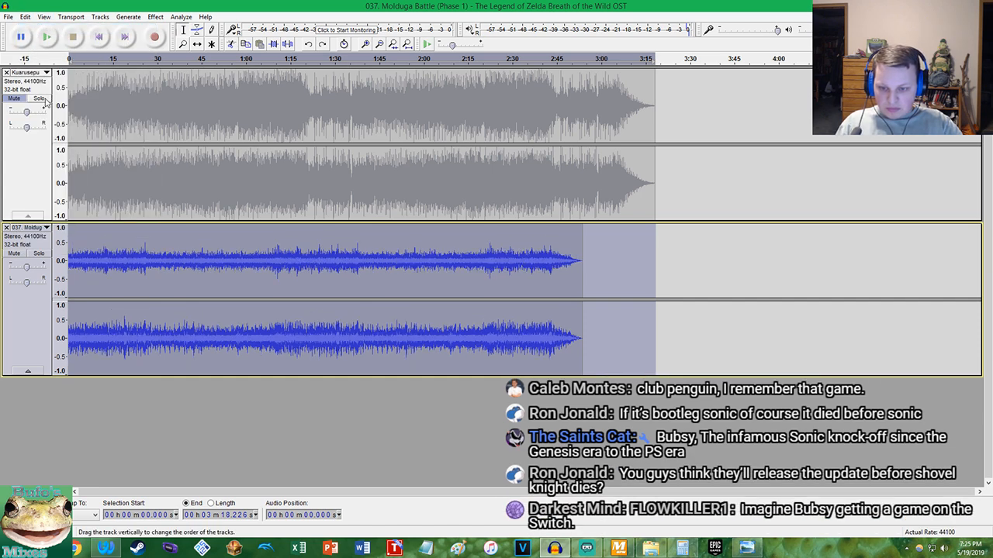
key(ctrl+y)
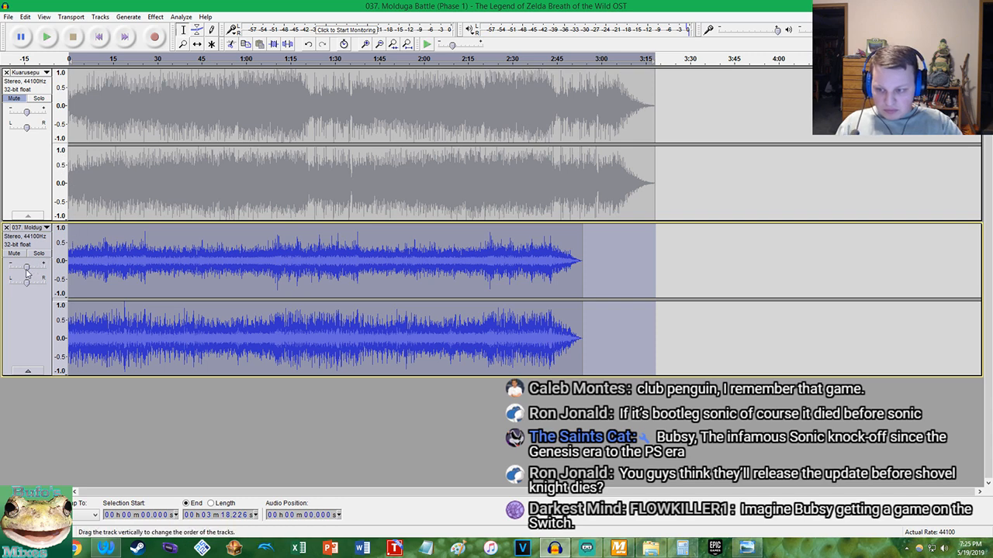
Lower the Kuarusepusu track's gain and increase the selected Molduga track's tempo by 1.25 percent
mouse_move(27, 118)
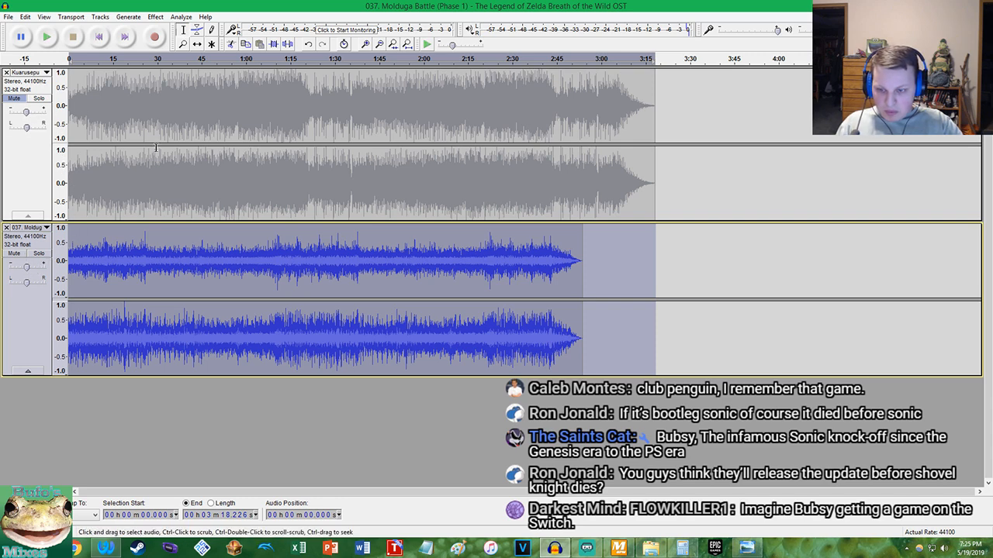
click(155, 17)
click(194, 126)
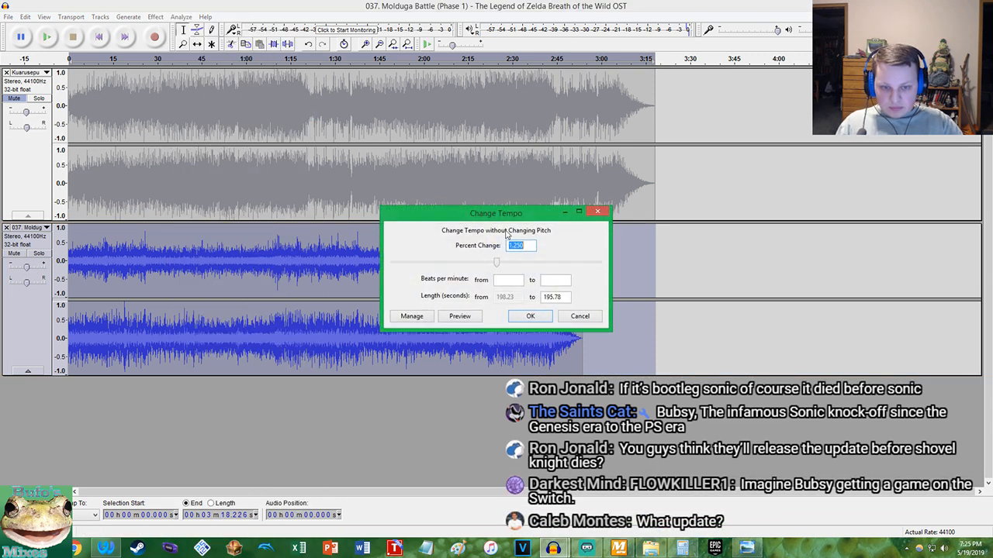
click(528, 316)
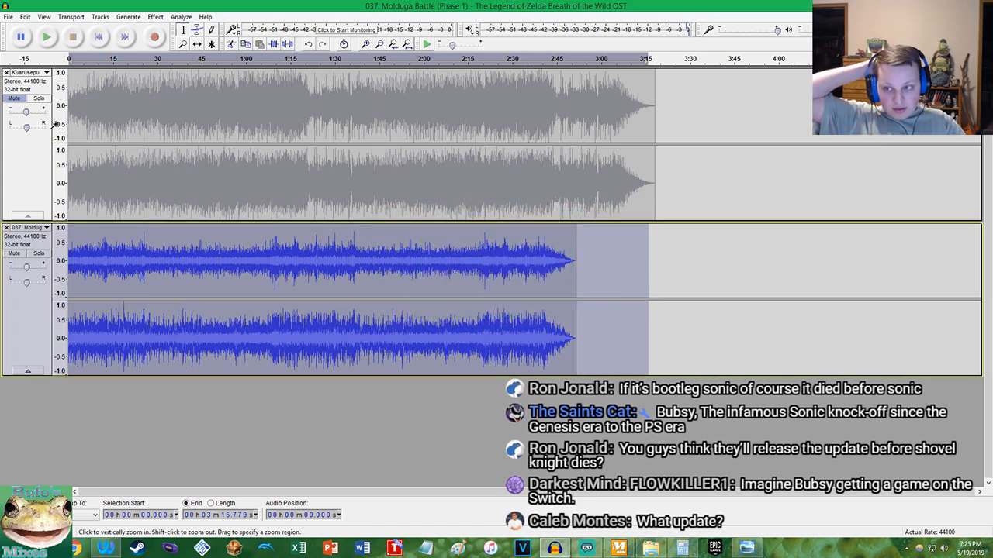
Unmute the Kuarusepusu track and play both tracks together from the start to check how their beats line up
click(13, 98)
key(Home)
key(space)
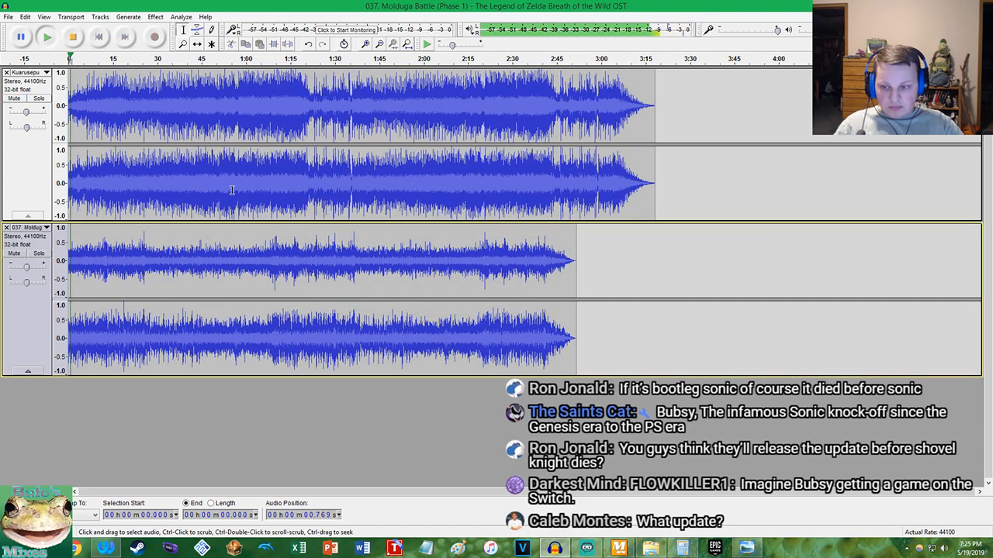
scroll(166, 172, up, 7)
scroll(171, 172, down, 2)
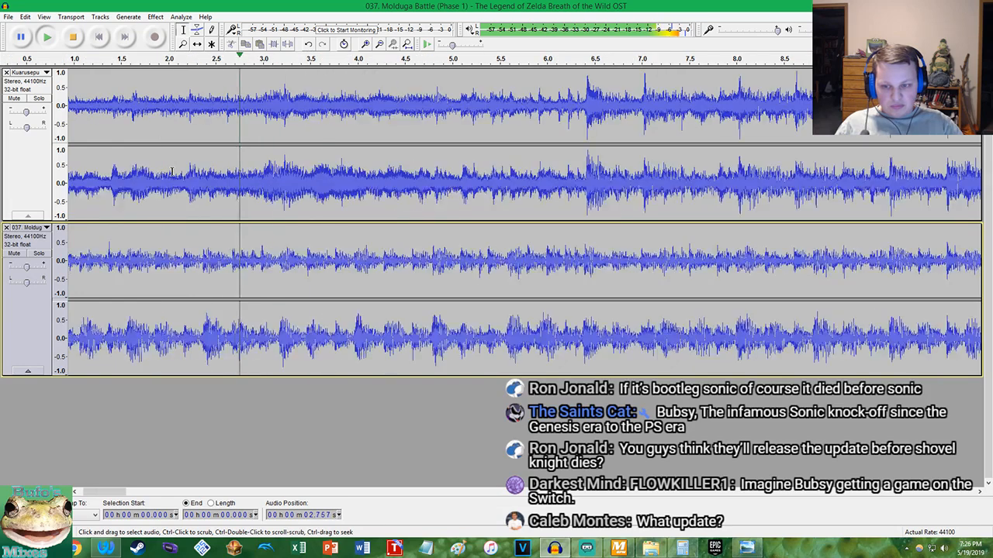
scroll(423, 196, up, 2)
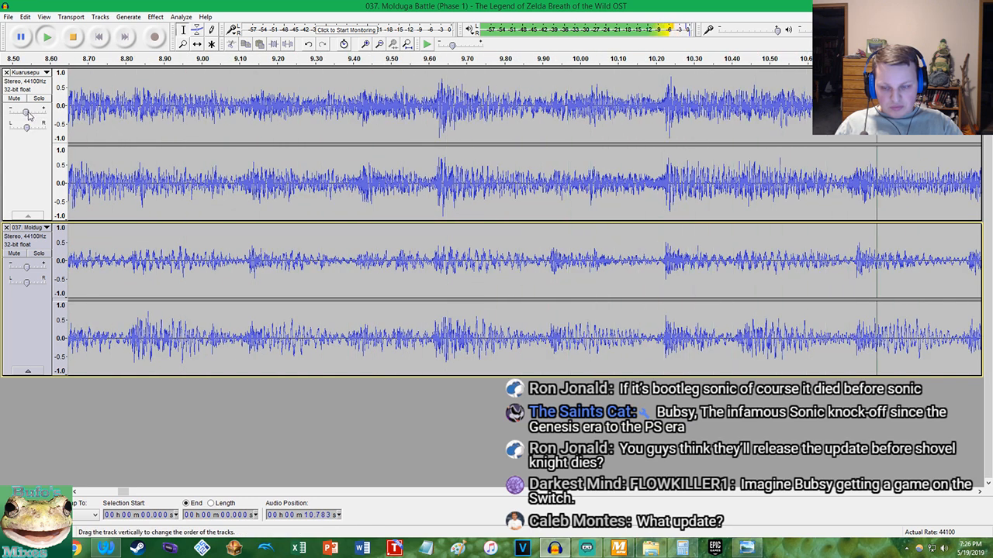
click(586, 548)
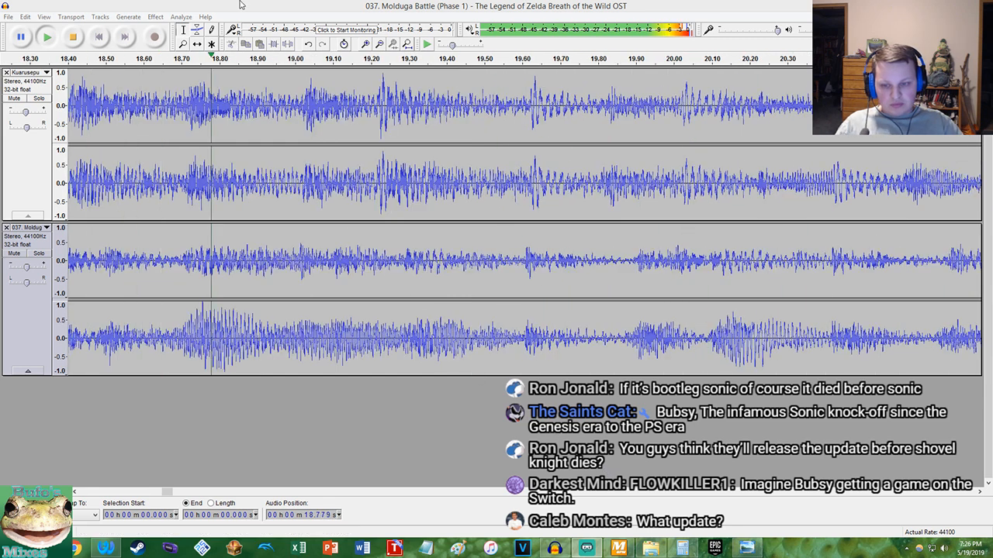
click(216, 20)
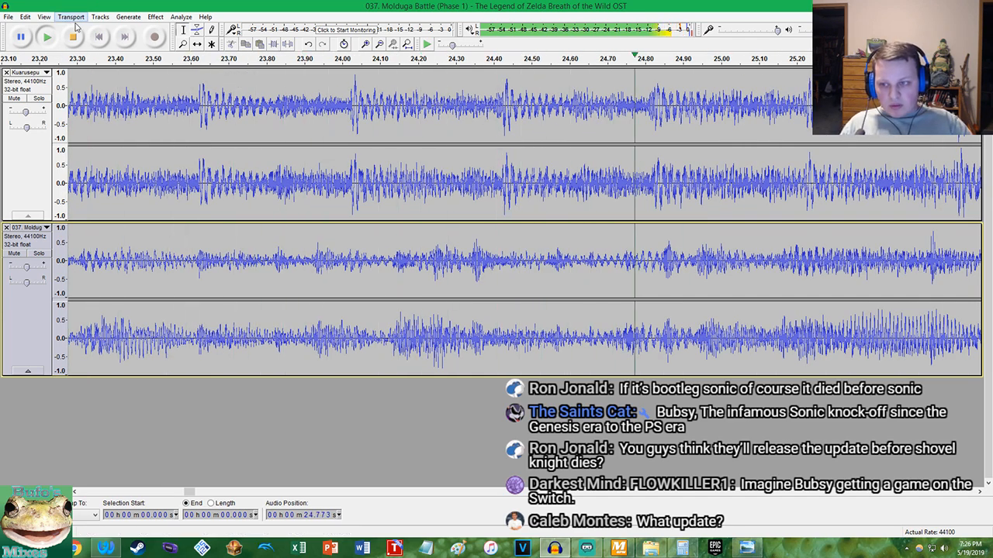
Stop playback and undo the gain changes and the Molduga tempo change
key(space)
click(26, 18)
click(37, 29)
click(28, 19)
click(37, 29)
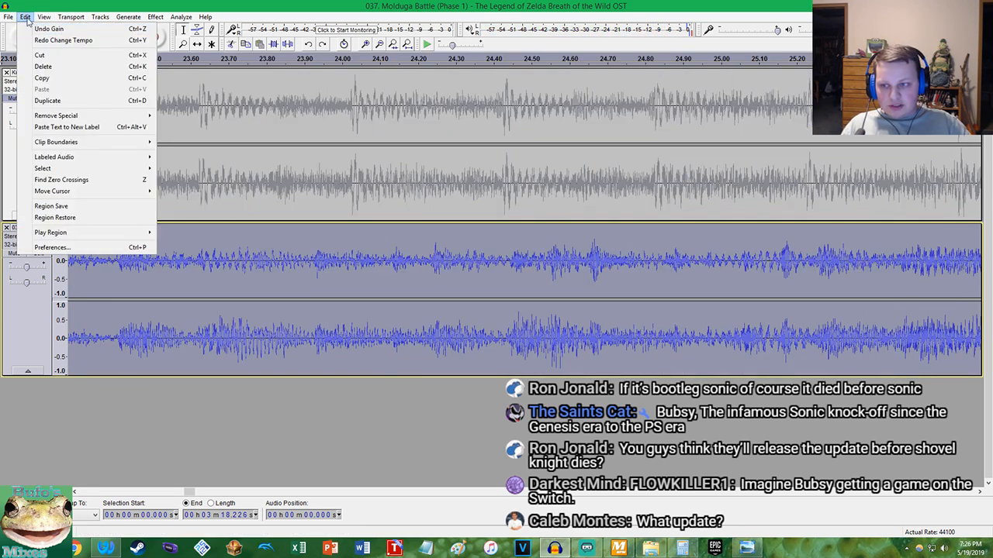
click(26, 17)
click(37, 29)
Undo further back past the Molduga amplification and the earlier deletion
click(27, 18)
click(37, 29)
click(27, 18)
click(36, 28)
click(27, 18)
click(37, 29)
click(27, 18)
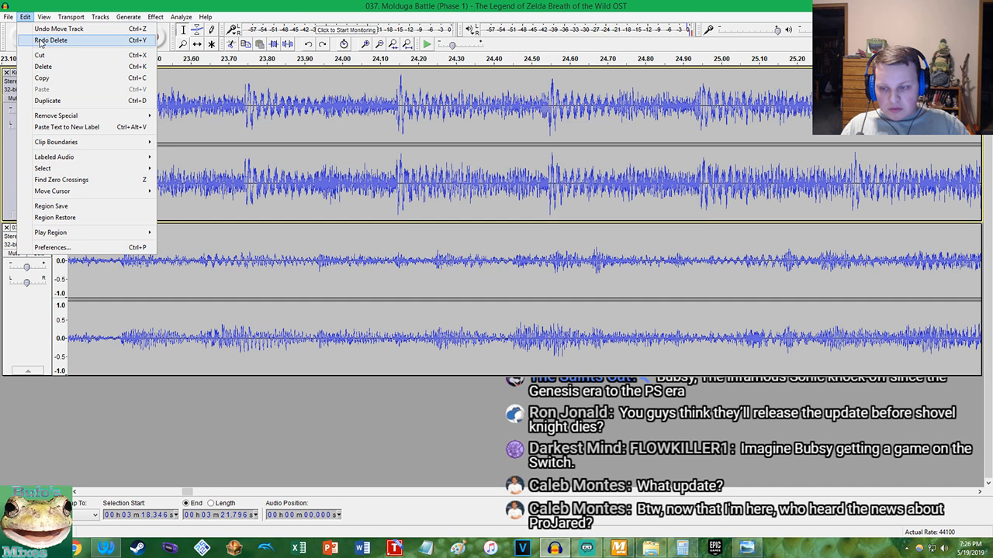
Redo the undone edits up to and including the Molduga amplification
click(40, 41)
click(26, 17)
click(38, 40)
click(27, 18)
click(37, 30)
key(ctrl+y)
key(ctrl+y)
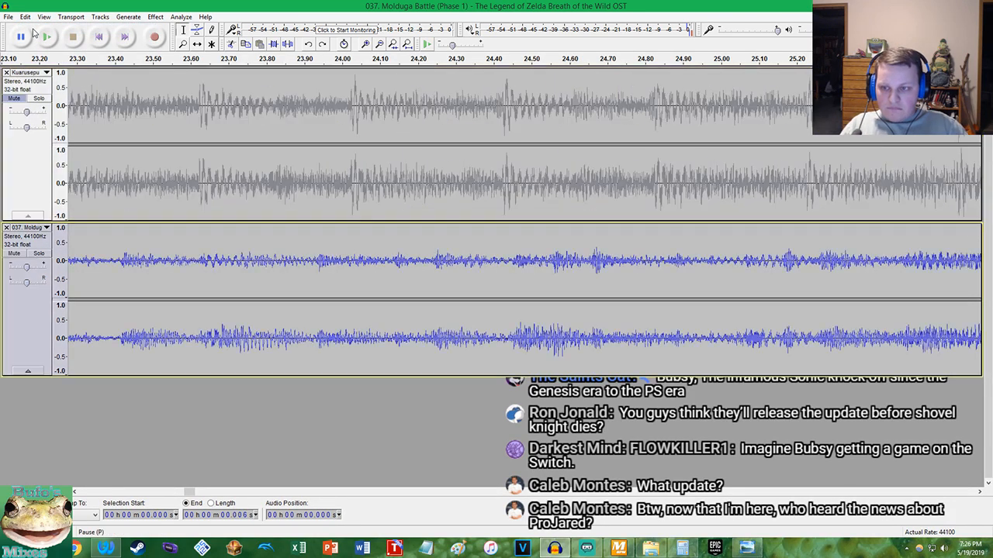
click(27, 17)
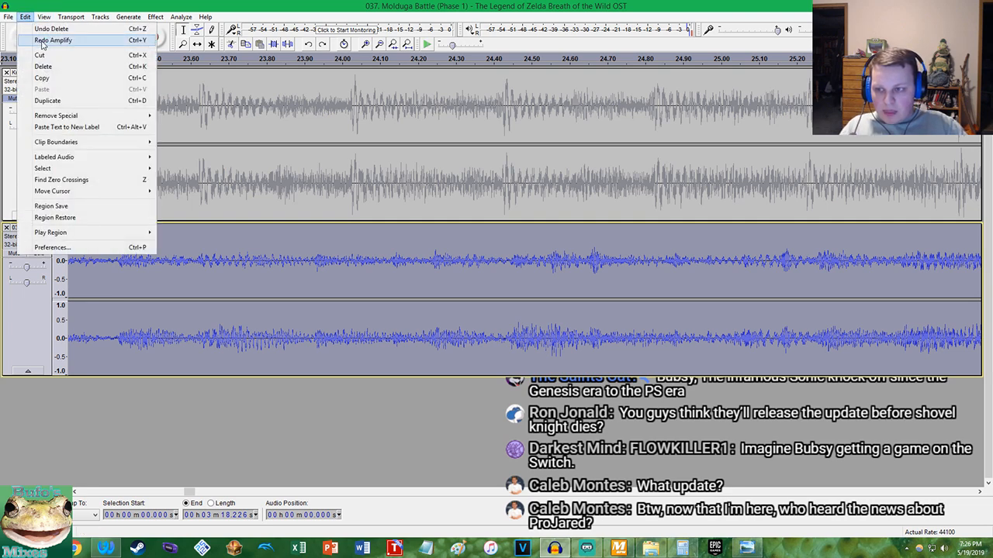
click(42, 40)
key(space)
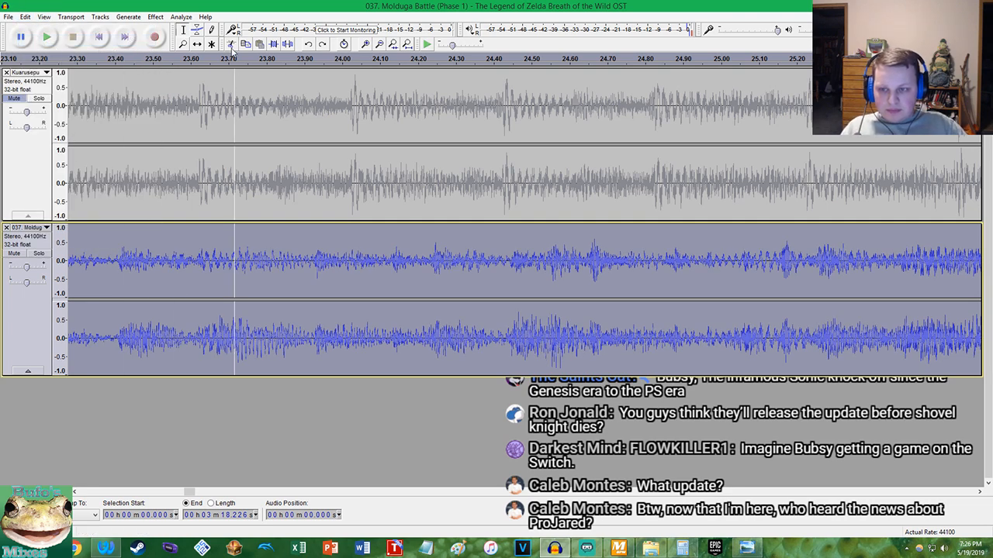
Play the Molduga track alone from the start and follow its waveform to locate the beats around 13 seconds
click(406, 45)
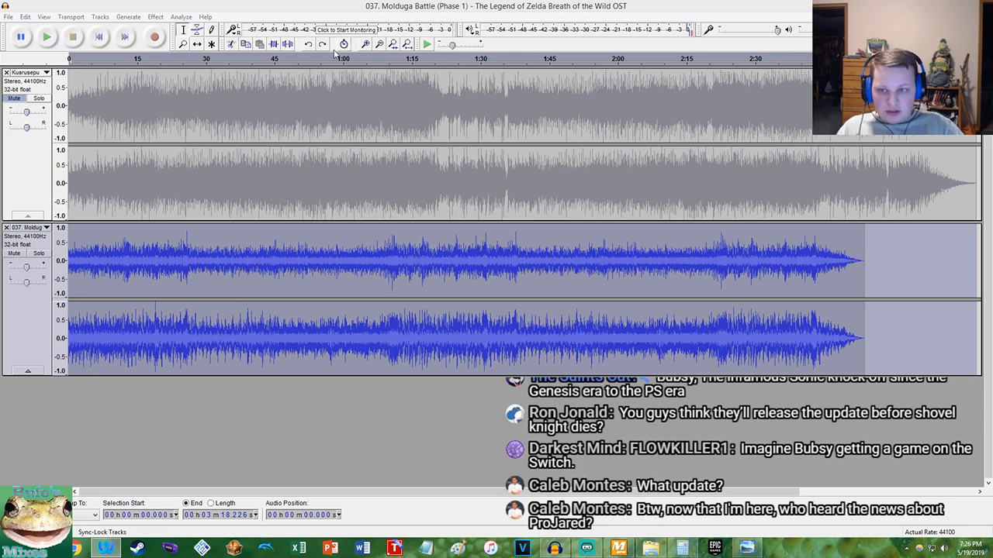
scroll(110, 100, up, 4)
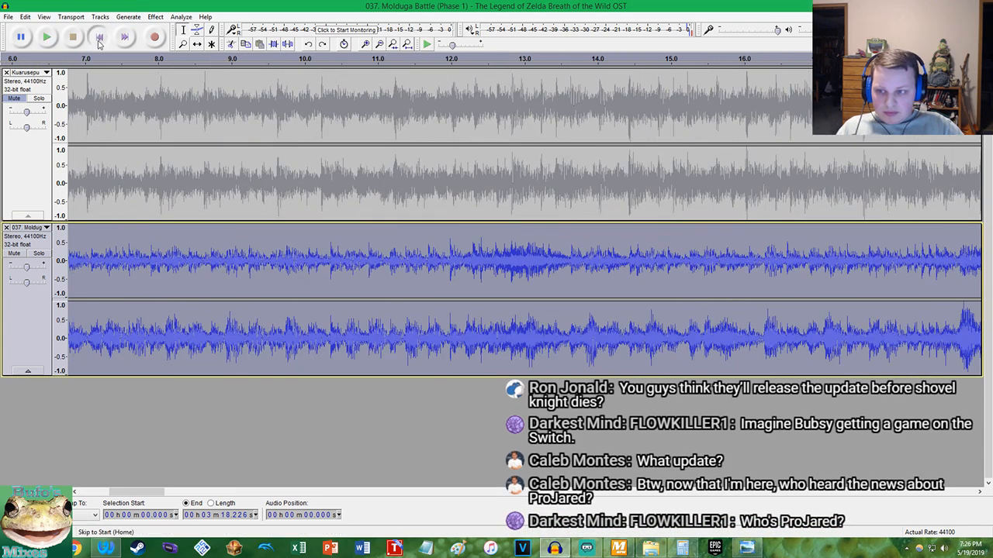
click(99, 38)
click(48, 37)
scroll(353, 204, up, 1)
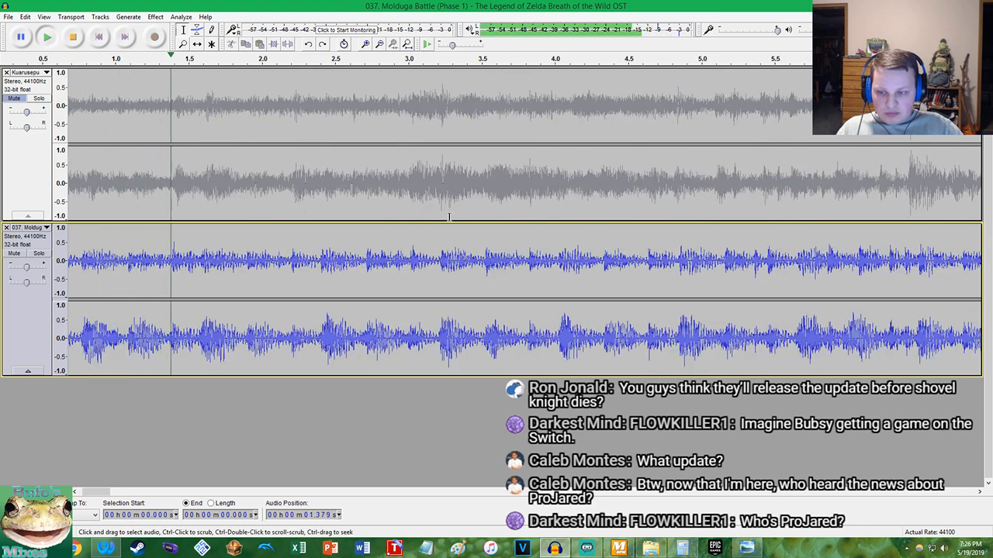
scroll(612, 233, up, 1)
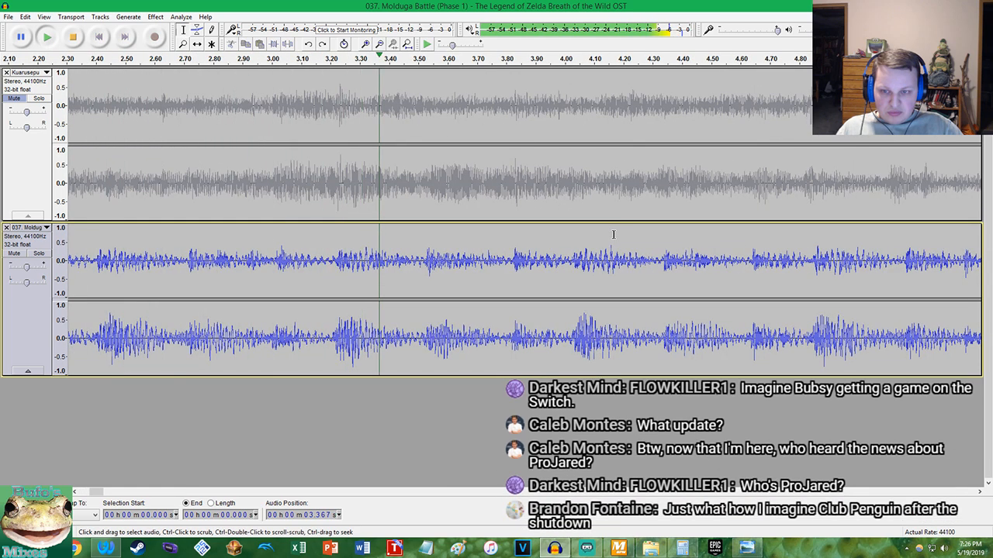
scroll(428, 223, down, 3)
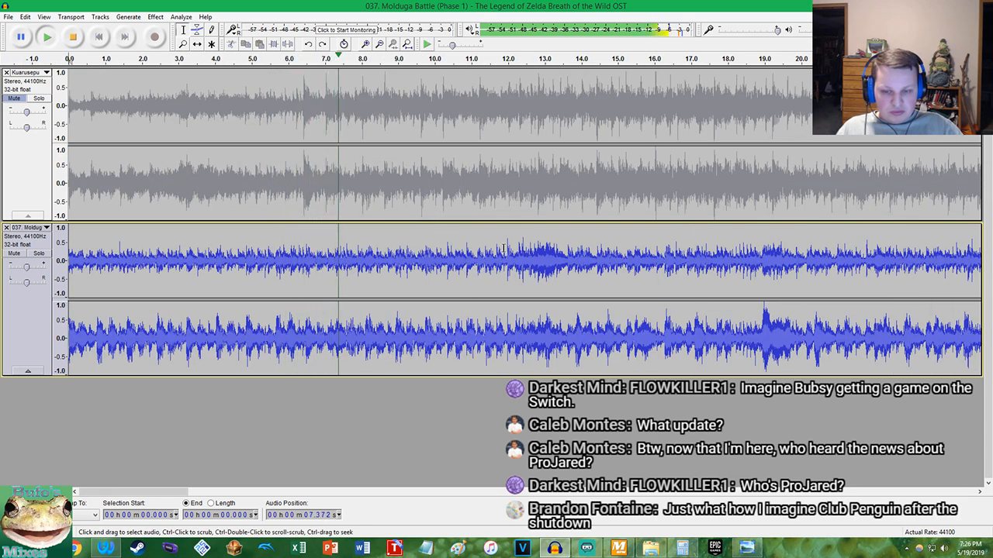
scroll(532, 253, up, 2)
scroll(532, 252, up, 1)
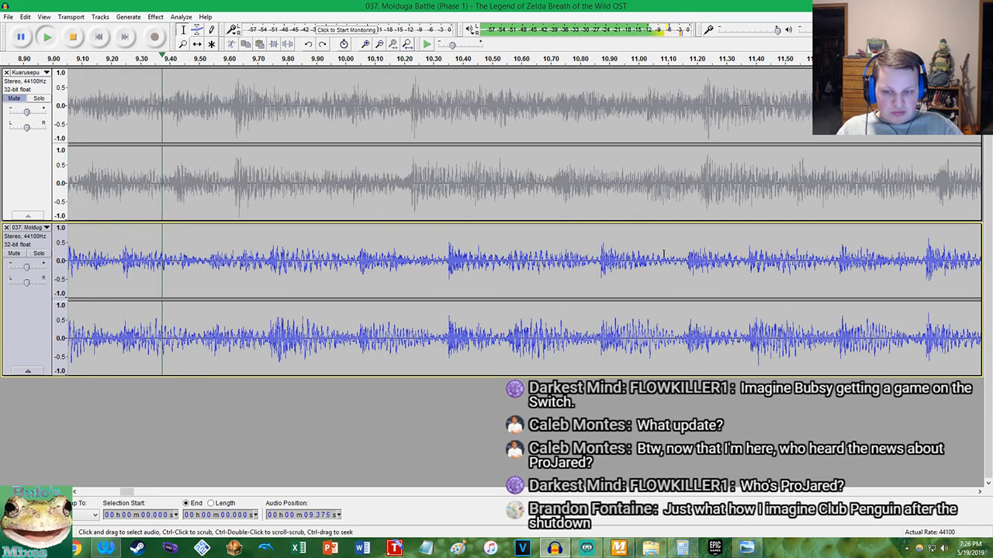
scroll(642, 254, down, 2)
scroll(642, 255, up, 1)
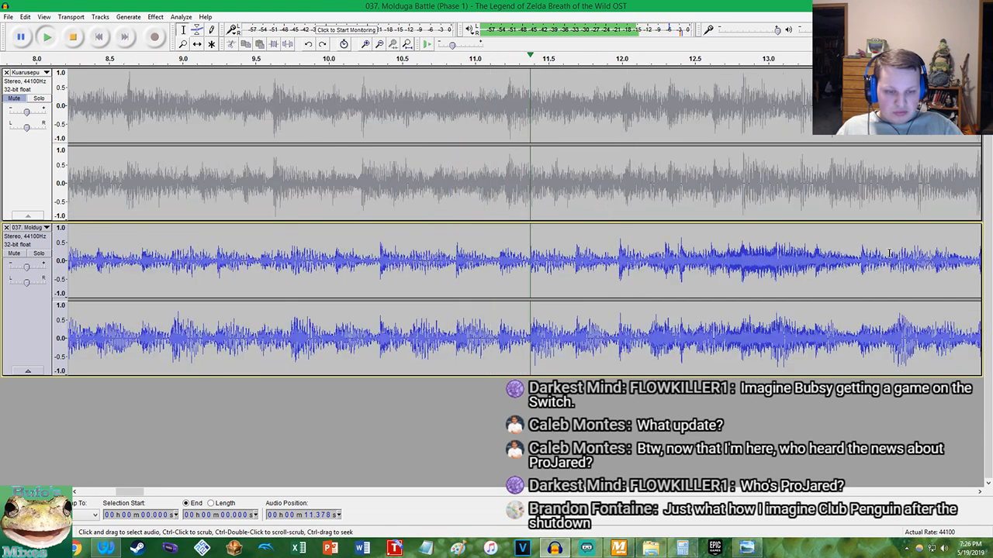
scroll(642, 255, up, 1)
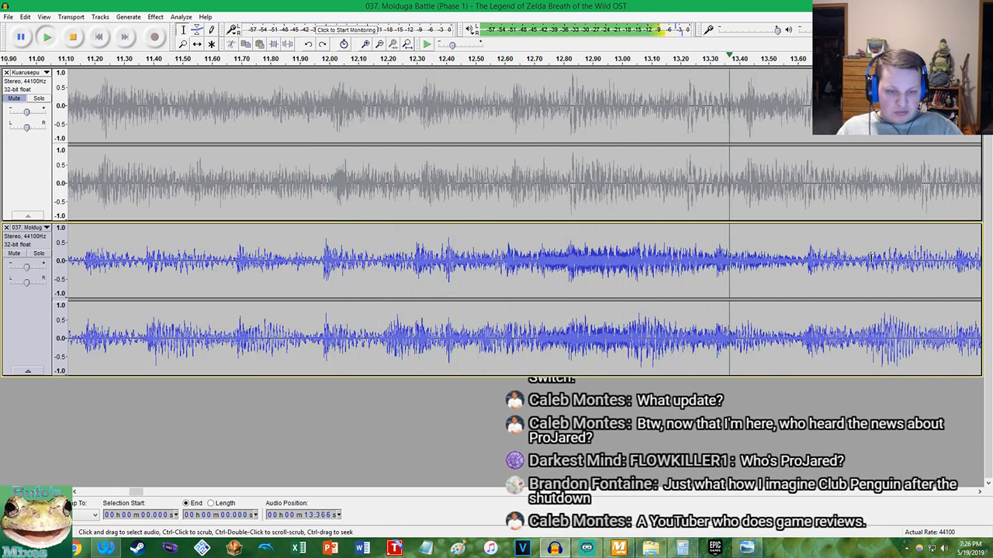
Stop playback and place the cursor on the Molduga track at about 13.045 seconds at sample-level precision
key(space)
scroll(630, 305, up, 2)
scroll(630, 306, up, 2)
scroll(609, 318, up, 2)
scroll(609, 337, up, 2)
scroll(617, 342, up, 1)
scroll(578, 283, up, 4)
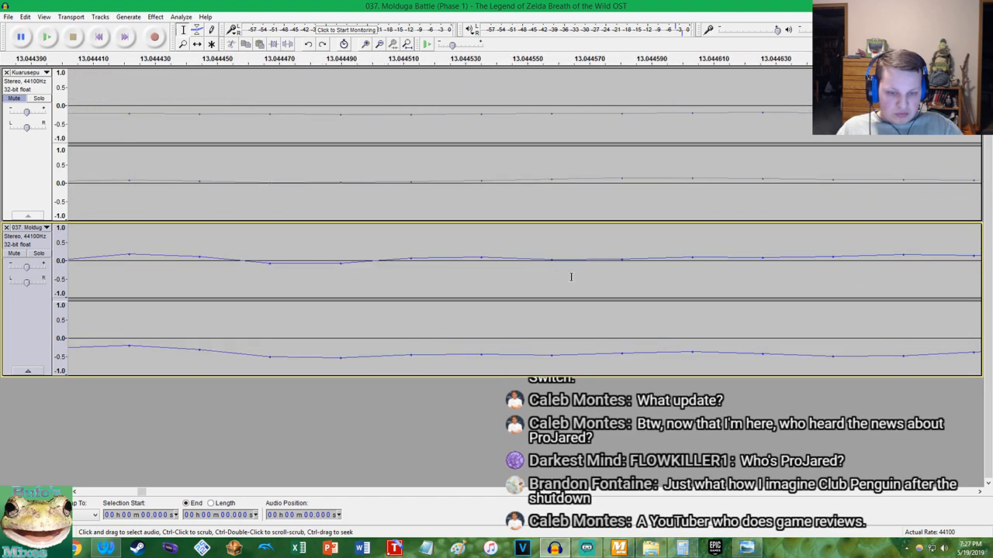
click(552, 261)
Switch to Calculator and divide 13.04 by 8
click(680, 548)
text(13.04)
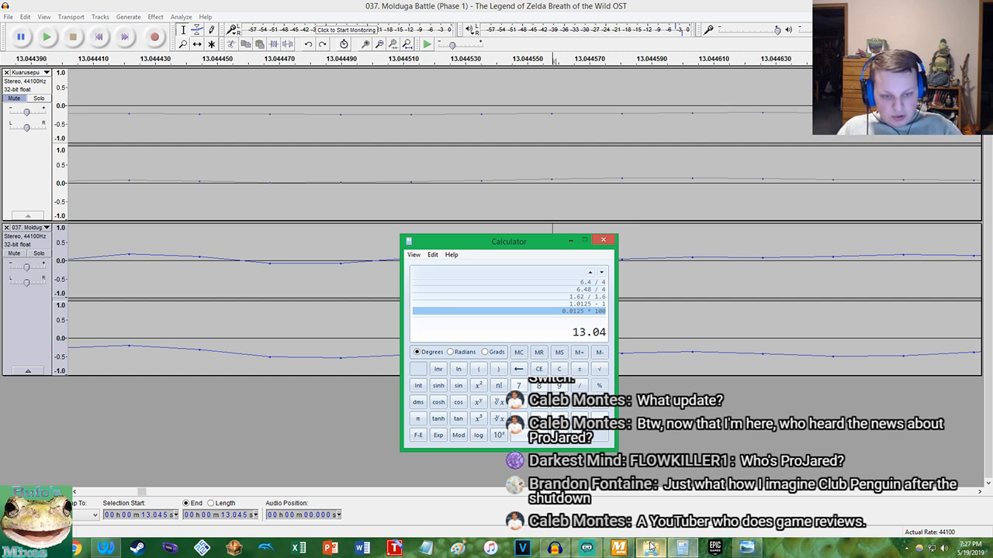
key(Return)
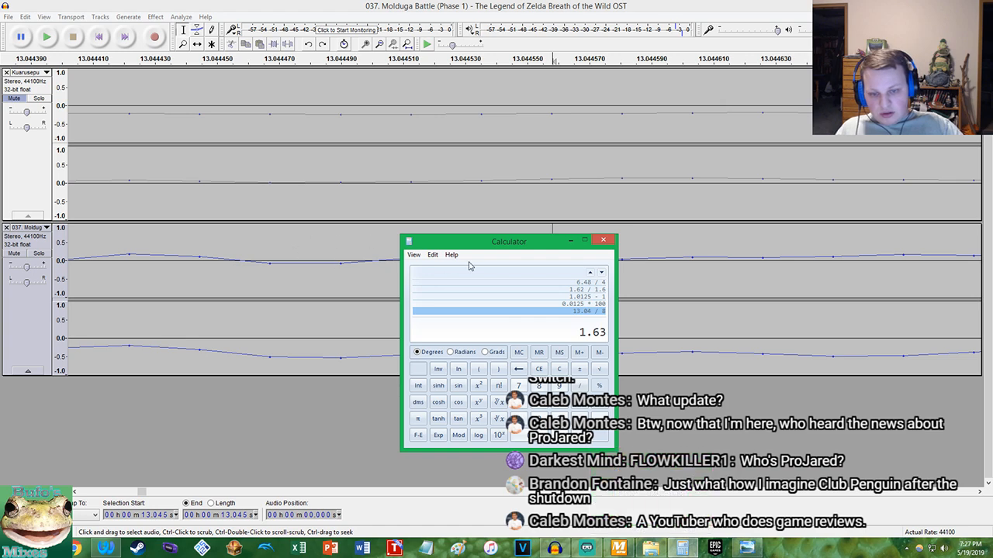
Mute the Molduga track, unmute Kuarusepusu, and play it from the start to follow its waveform toward the 12-second mark
click(21, 183)
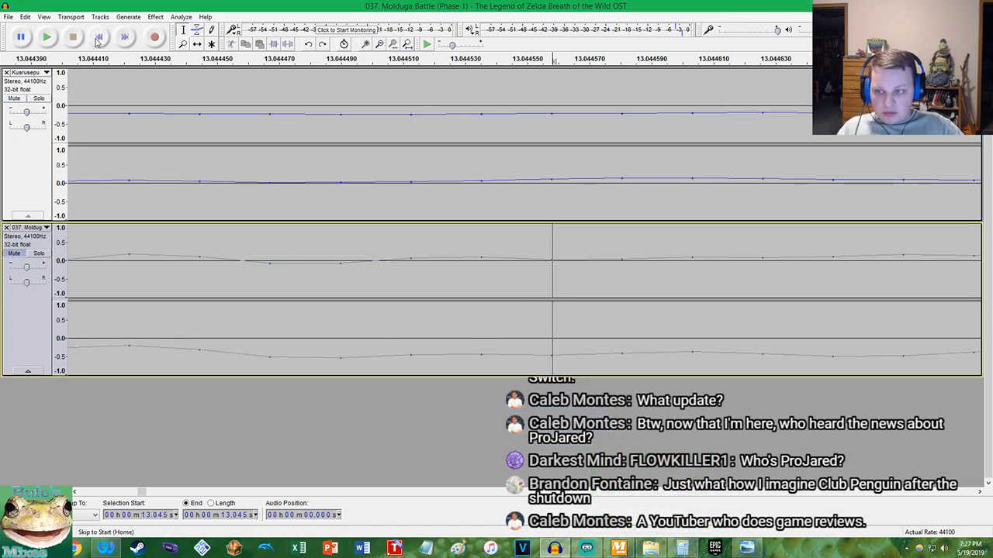
click(98, 37)
click(46, 36)
scroll(154, 140, down, 12)
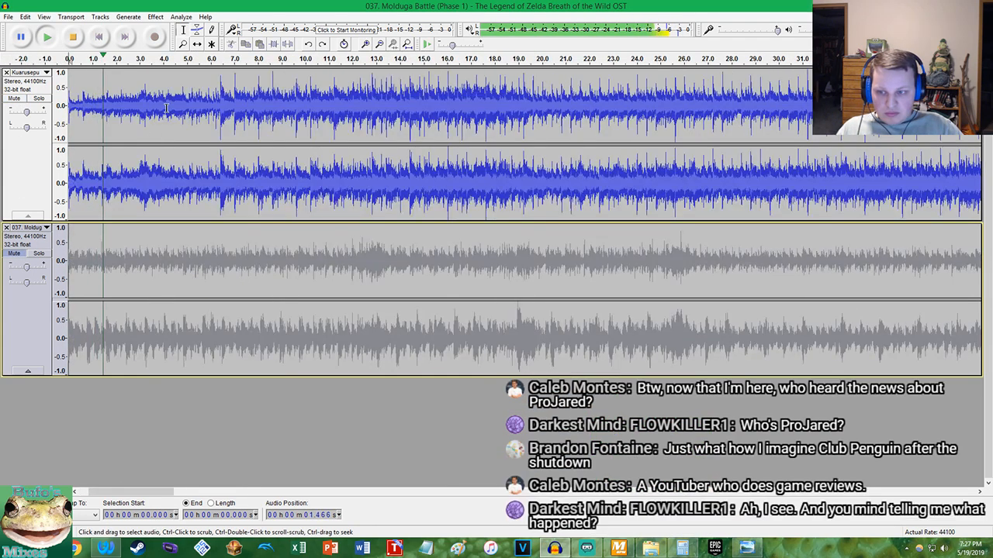
scroll(165, 109, up, 3)
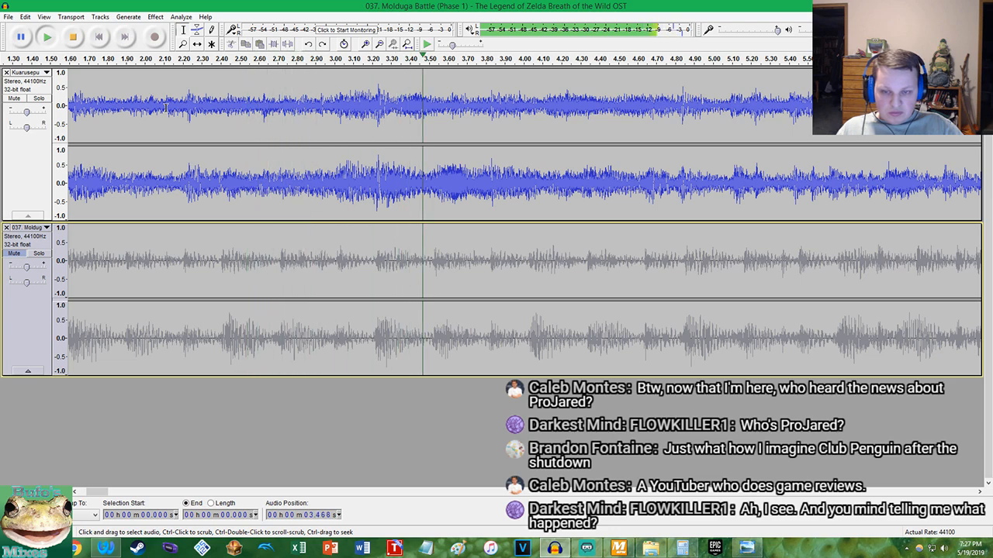
scroll(465, 101, down, 1)
scroll(435, 99, up, 2)
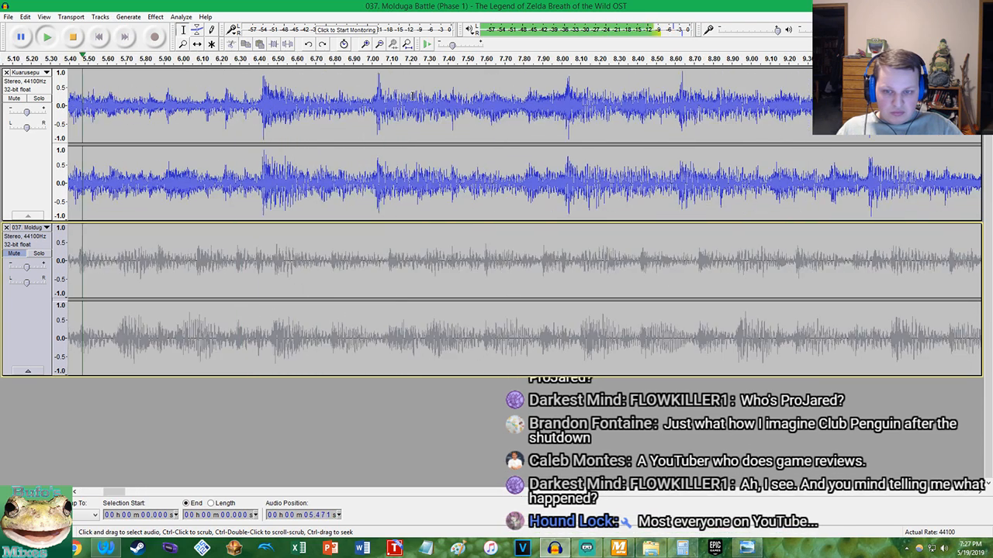
scroll(412, 95, down, 2)
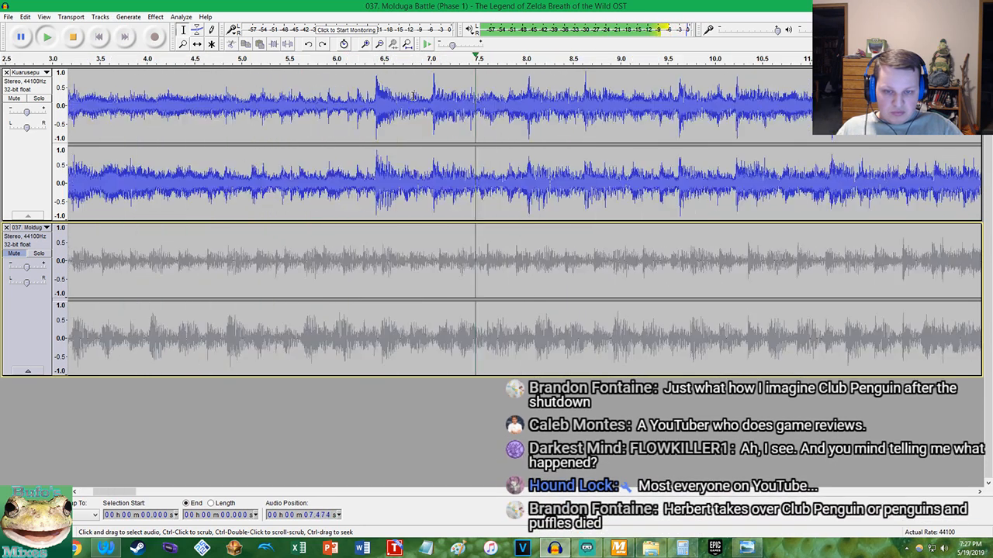
scroll(583, 107, right, 3)
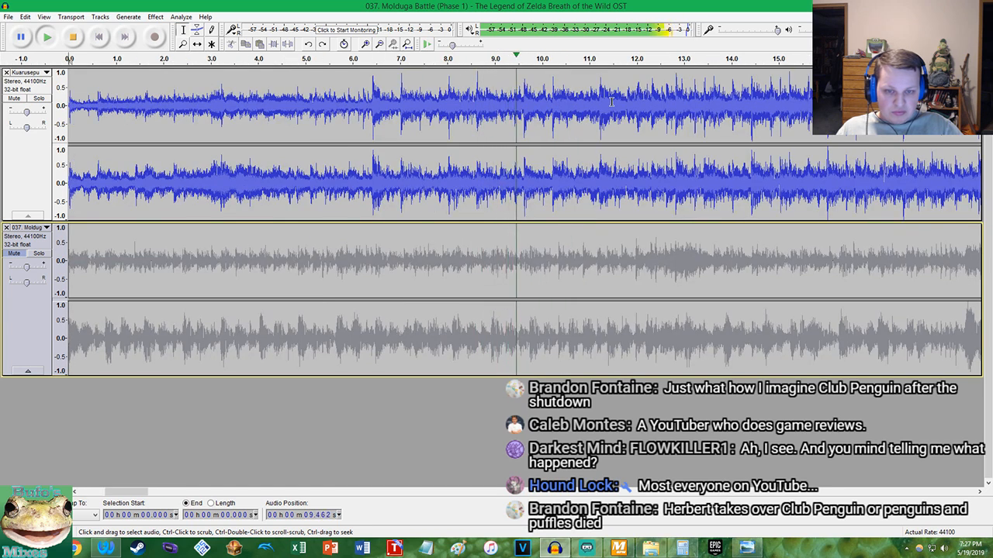
scroll(690, 110, right, 3)
scroll(690, 110, up, 2)
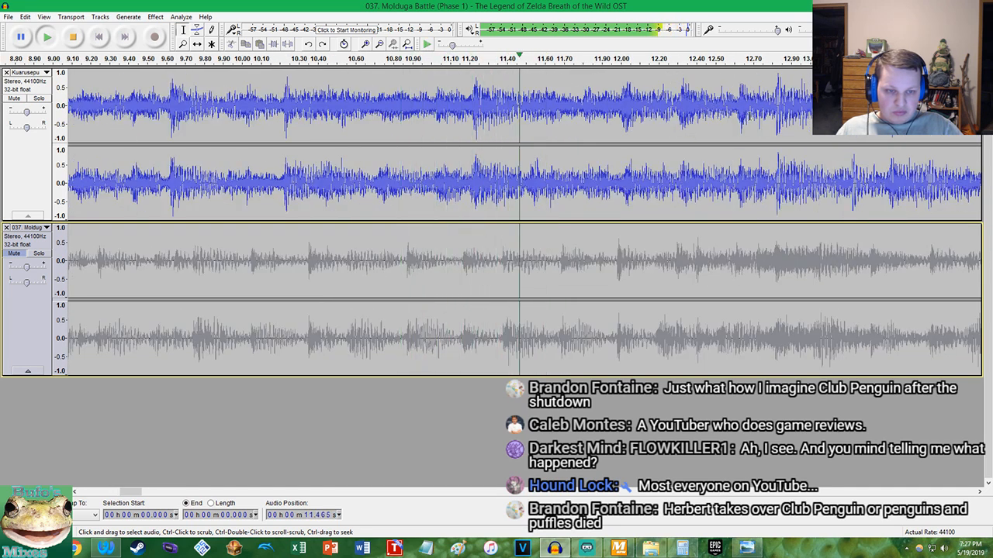
Stop playback and inspect the Kuarusepusu beat at about 12.82 seconds at sample-level precision
scroll(799, 113, right, 4)
key(space)
scroll(736, 120, up, 4)
scroll(731, 127, up, 8)
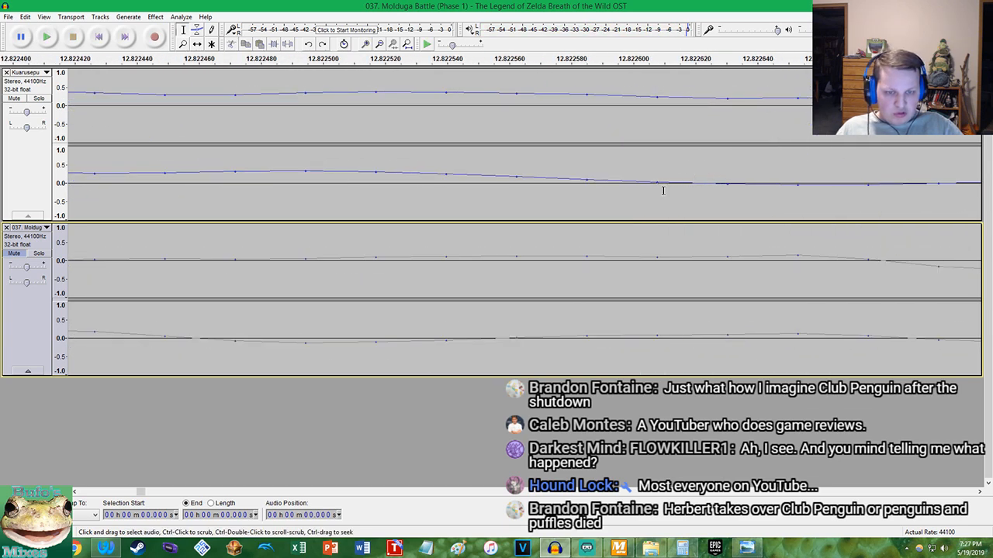
Switch to Calculator and divide 12.82 by 8
click(687, 549)
right_click(594, 335)
click(606, 344)
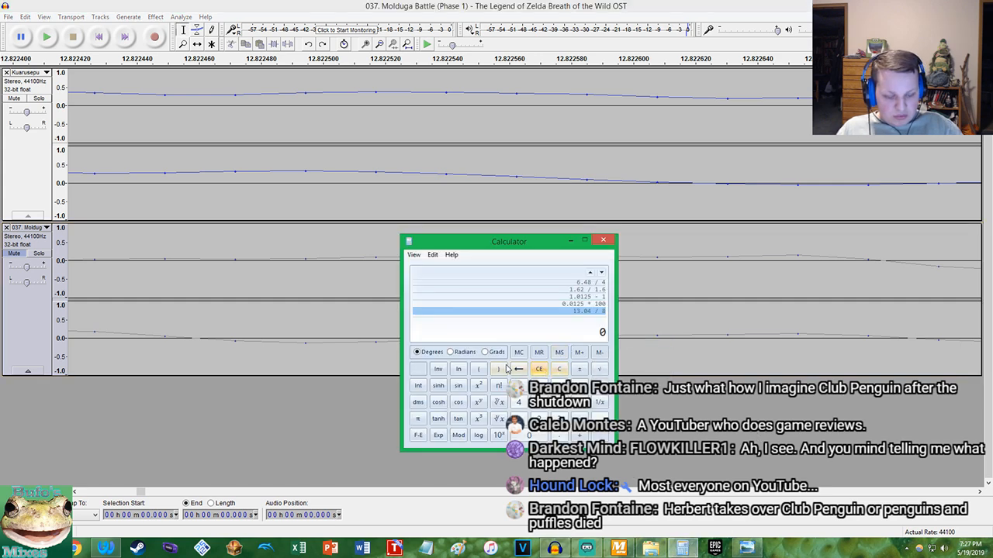
text(82 /)
key(Return)
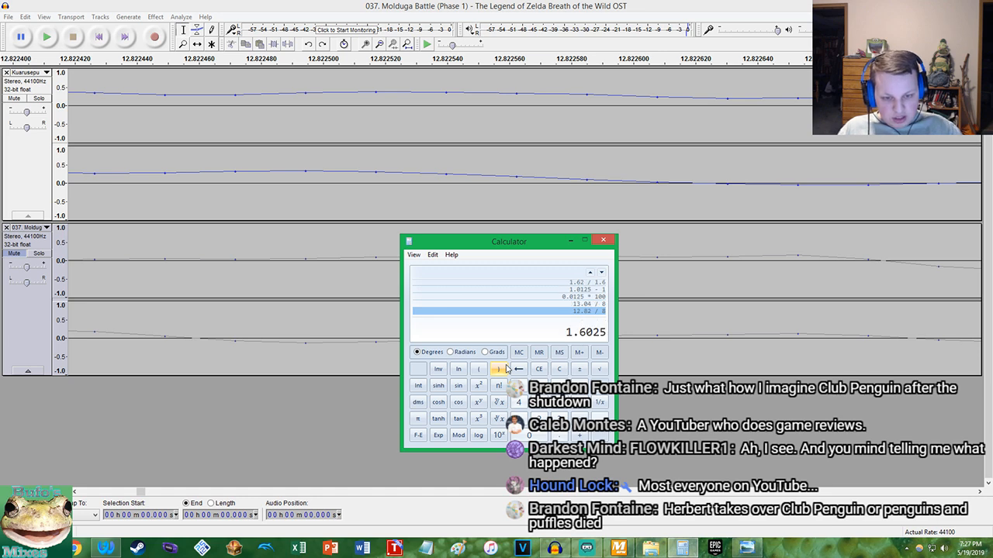
Calculate the percentage tempo difference by dividing 1.63 by 1.6025, subtracting 1 and multiplying by 100
click(598, 304)
click(598, 311)
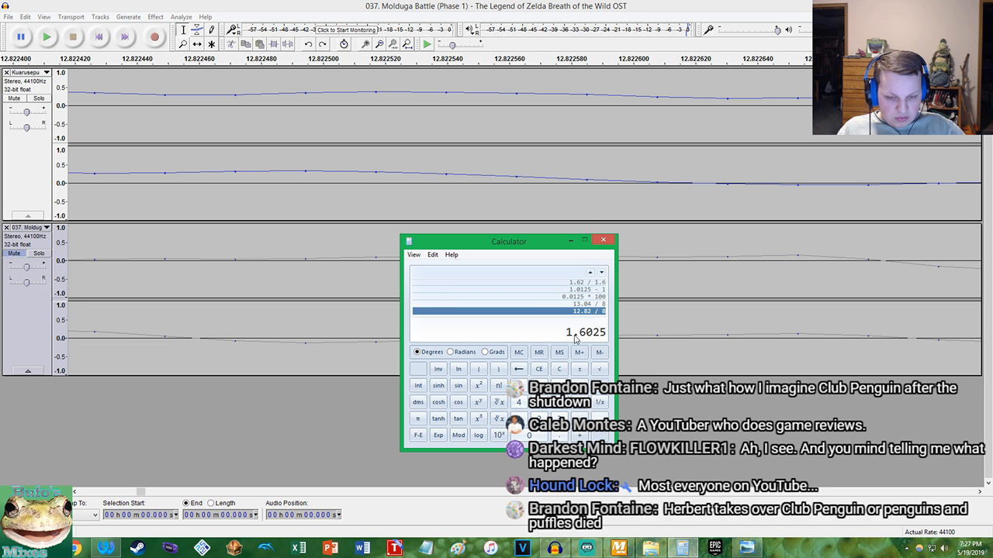
click(593, 305)
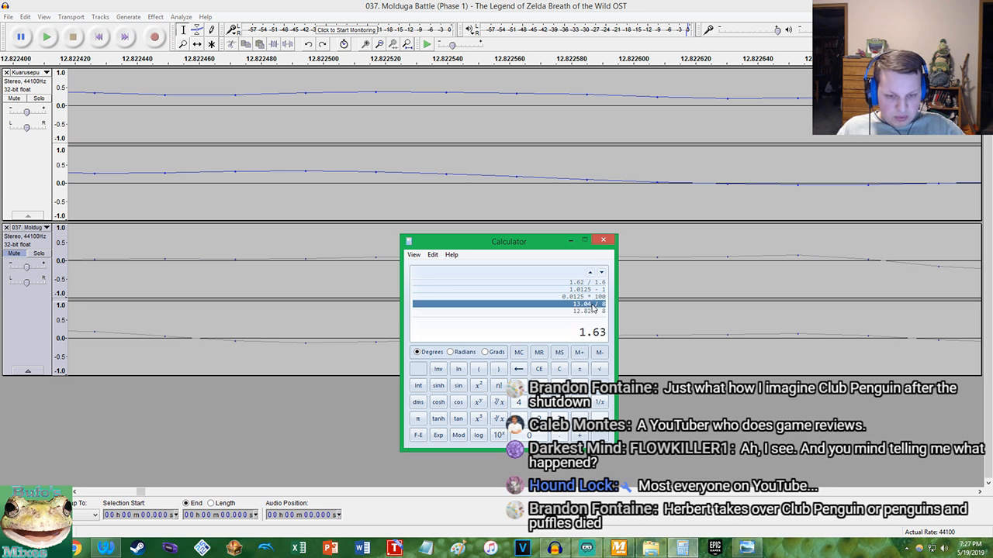
click(594, 311)
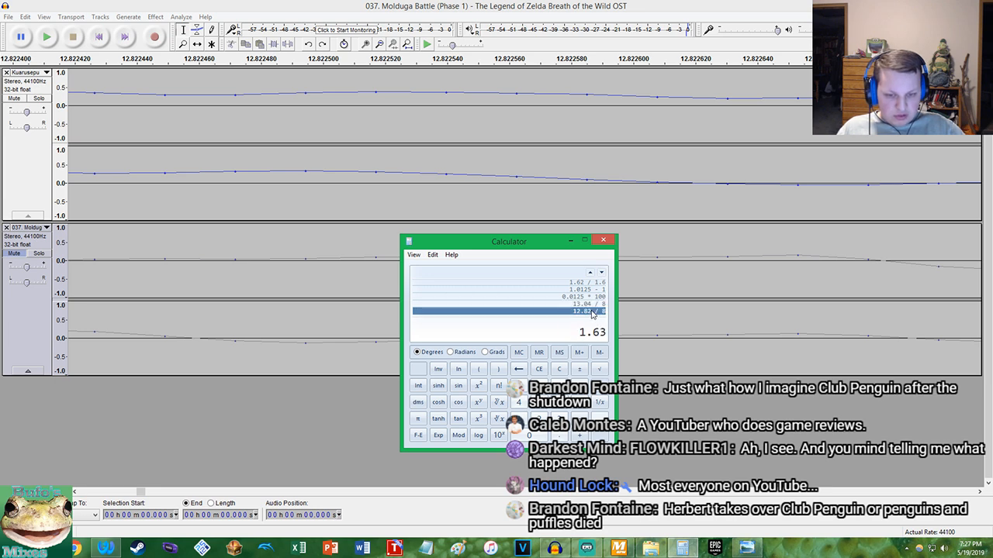
click(546, 371)
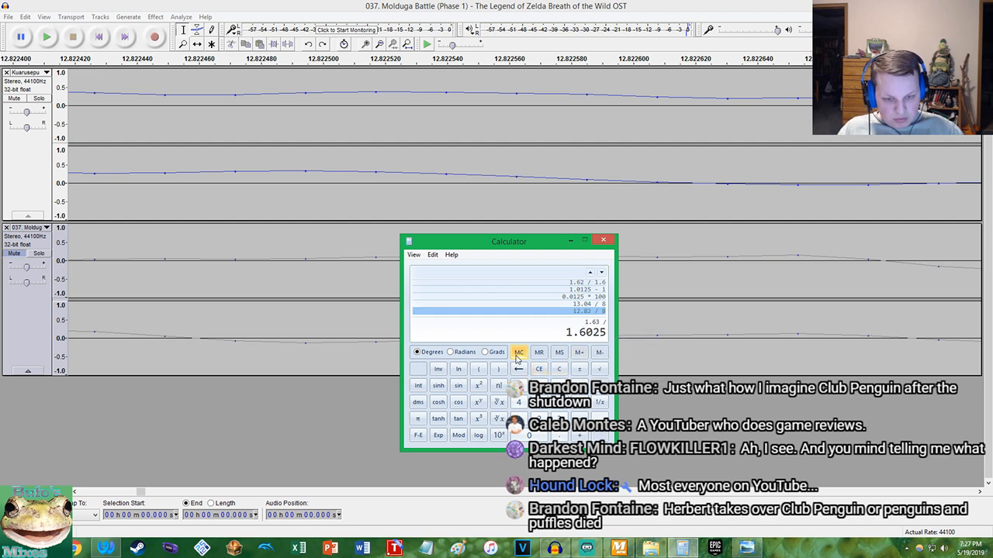
key(Return)
text(-1)
key(Return)
text(*100)
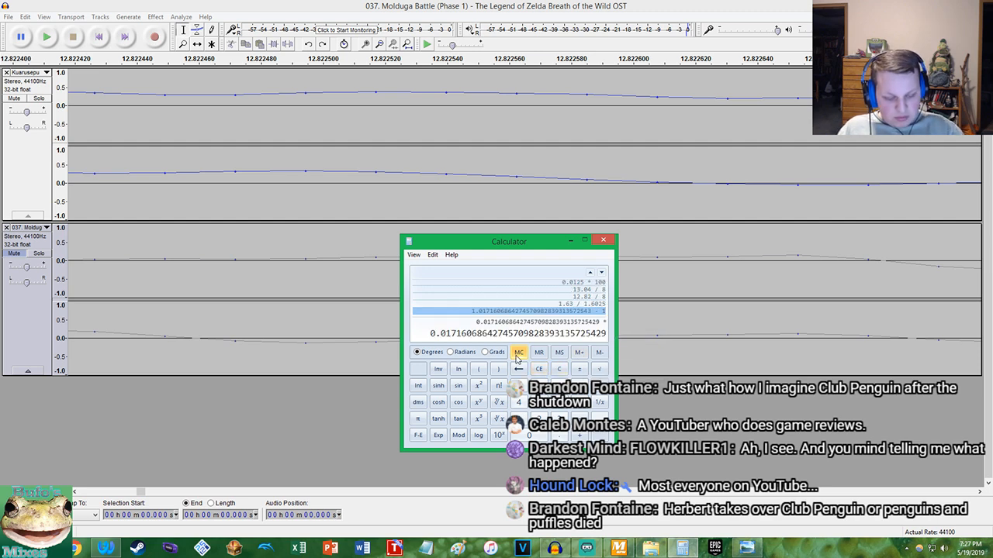
key(Return)
Copy the calculated percentage from Calculator
right_click(458, 335)
click(471, 340)
click(588, 549)
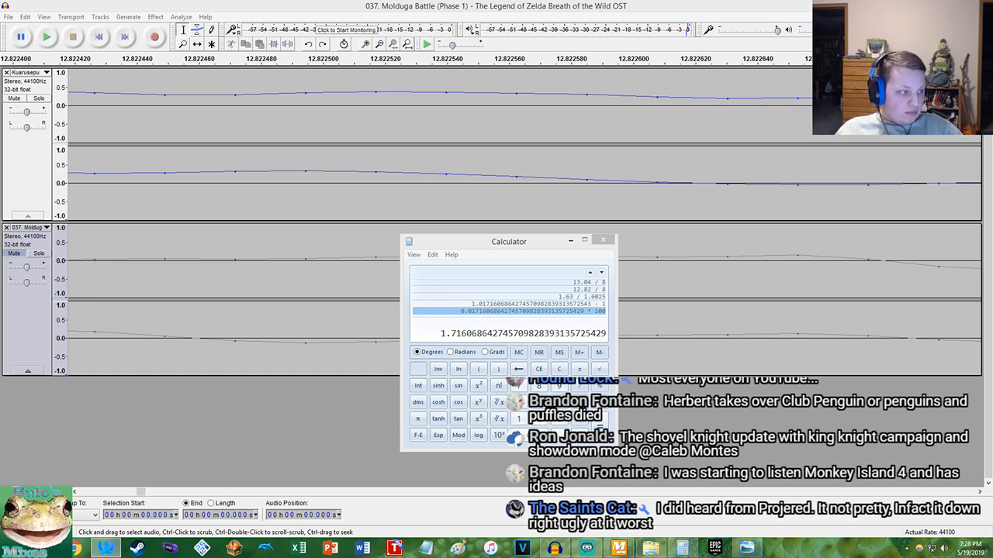
click(470, 246)
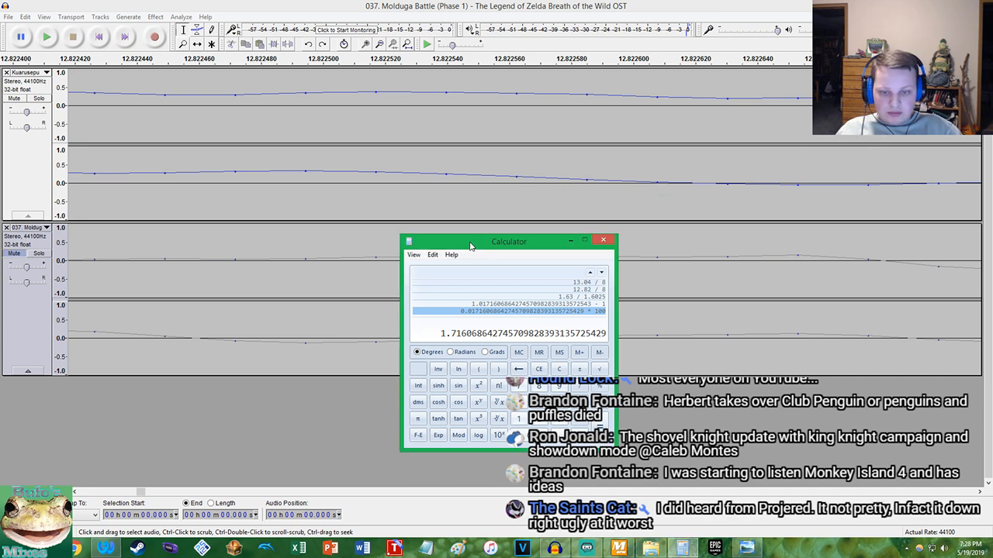
click(594, 547)
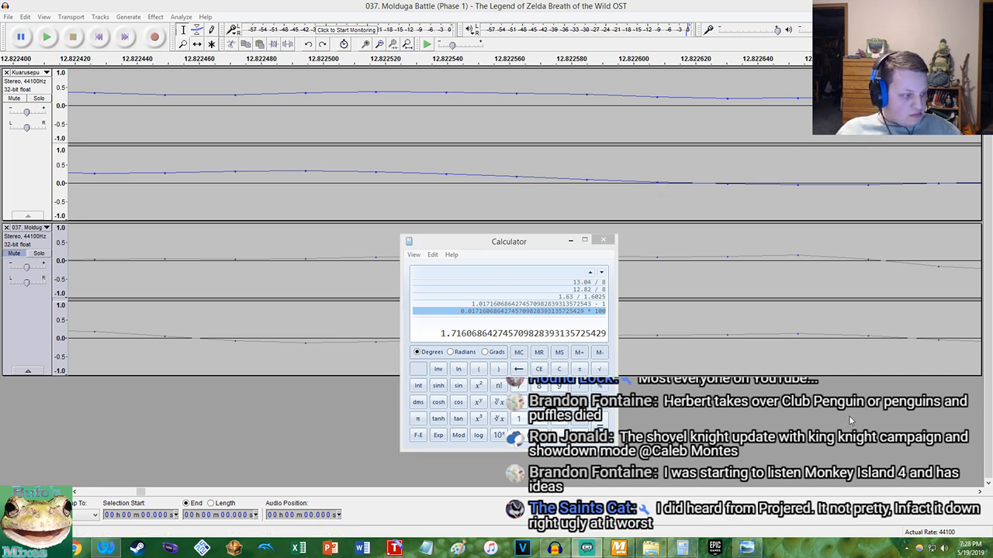
click(463, 249)
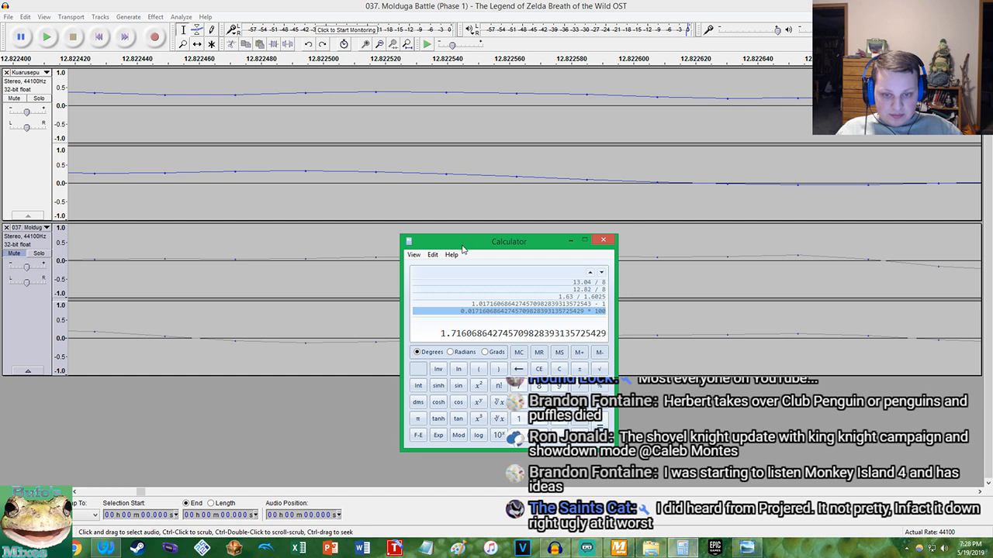
right_click(459, 334)
click(468, 339)
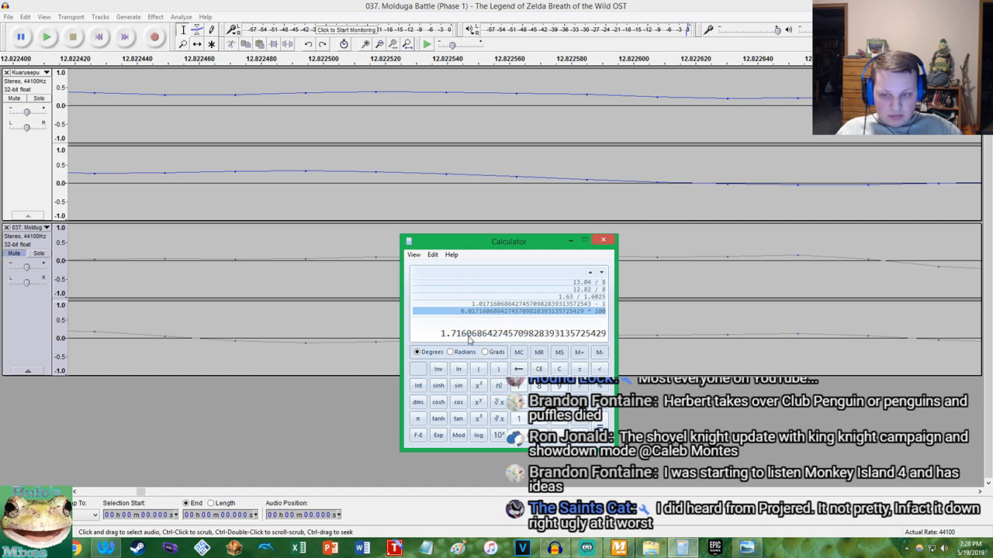
click(676, 550)
click(676, 549)
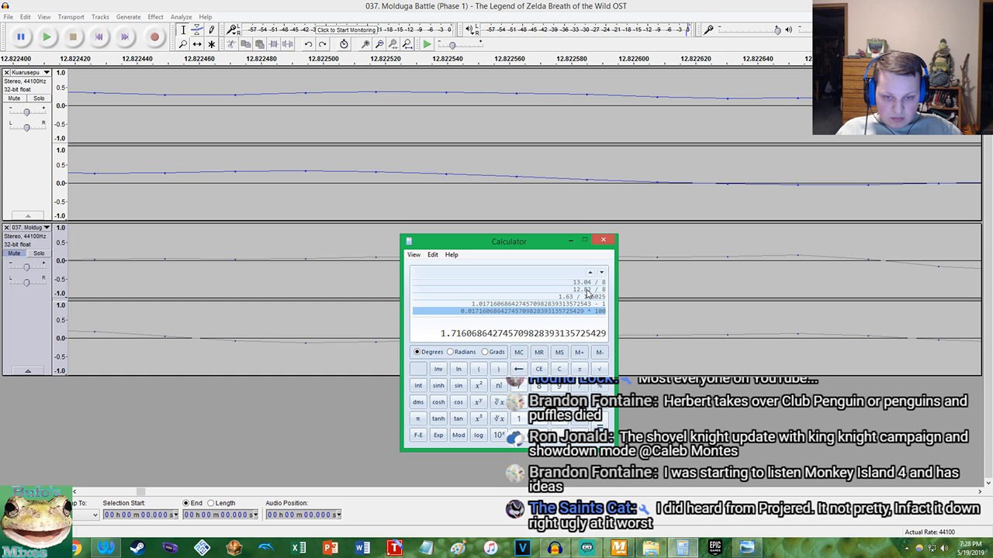
Switch to Audacity and apply Change Tempo to the entire Kuarusepusu track using the copied 1.716 percent
click(335, 5)
click(239, 96)
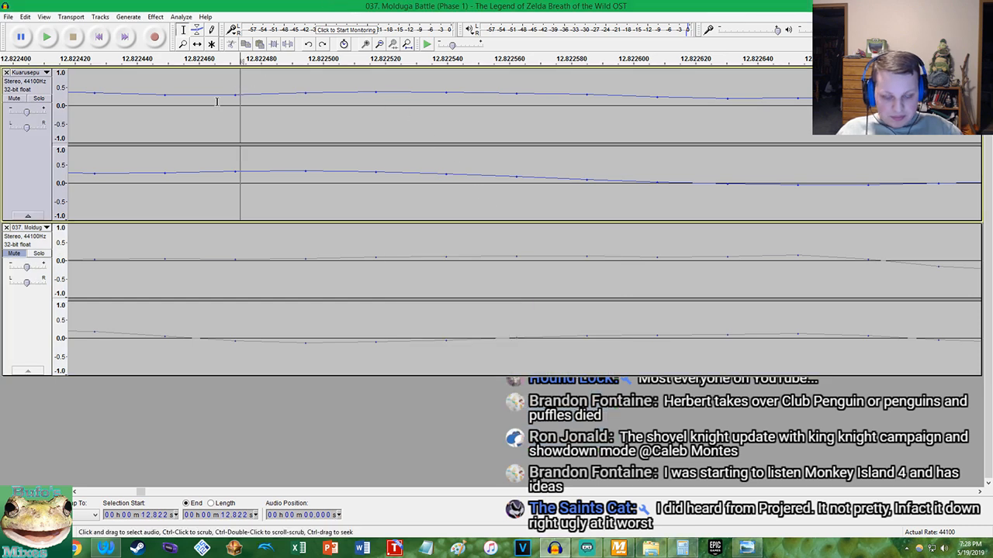
double_click(220, 101)
click(155, 17)
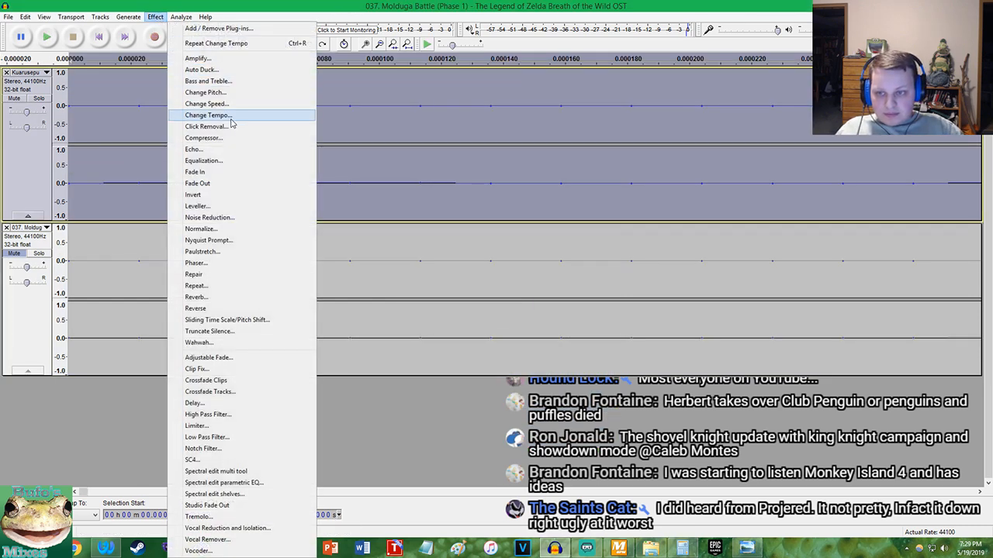
click(221, 115)
click(525, 317)
Unmute the Molduga track, listen to both tracks together from the start, and undo the Kuarusepusu tempo change
click(14, 253)
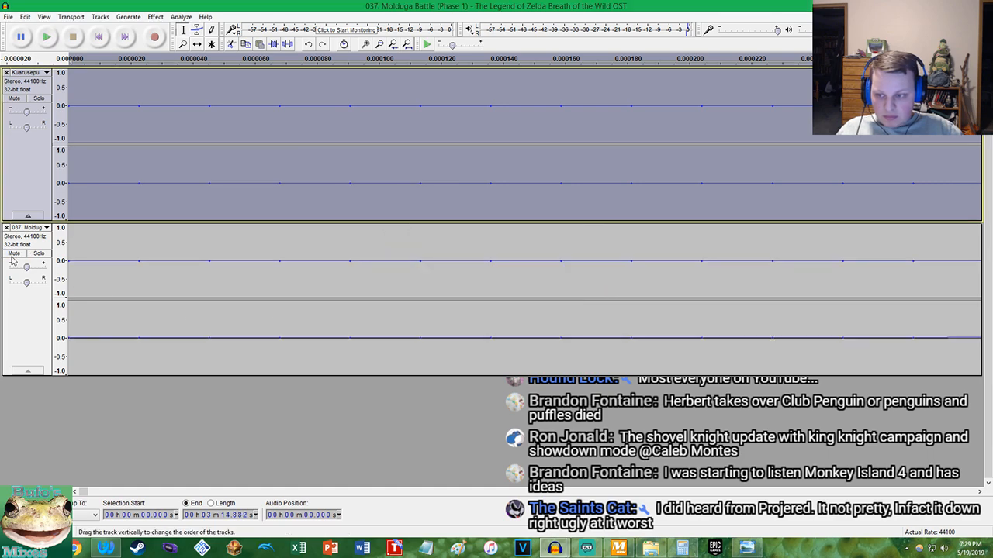
click(98, 39)
click(47, 38)
scroll(163, 142, down, 15)
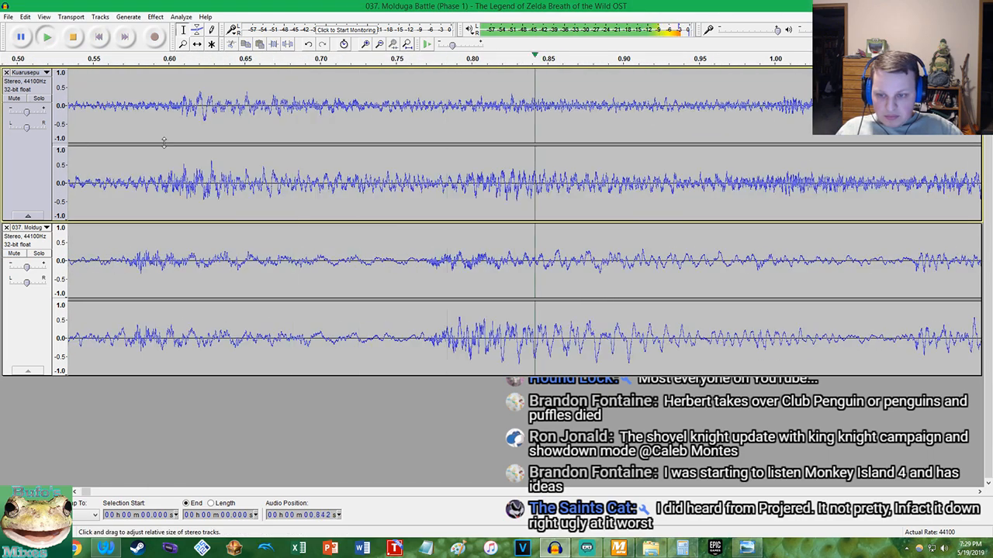
scroll(434, 153, up, 3)
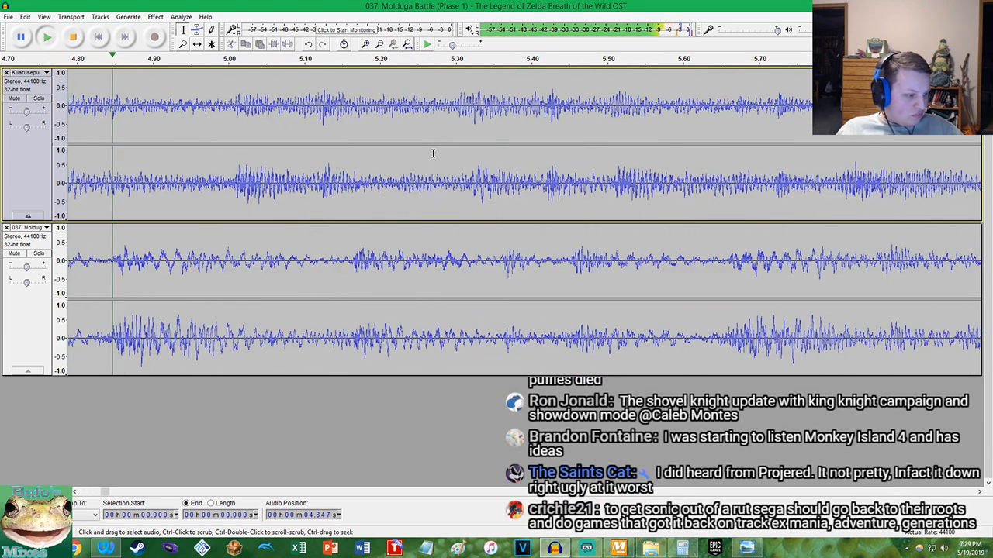
key(space)
key(ctrl+z)
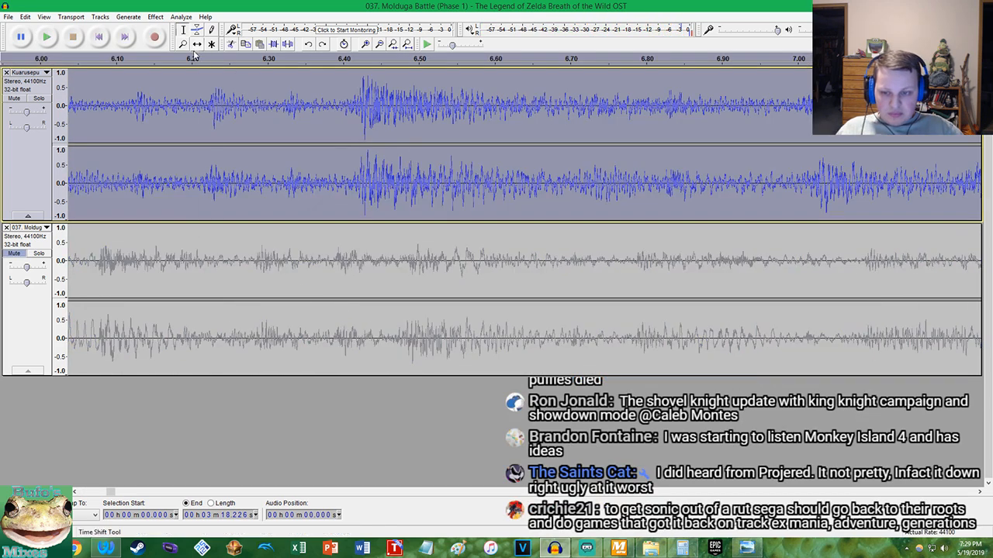
Select the entire Molduga track and apply Change Tempo using the calculated 1.716 percent
click(220, 239)
key(Home)
double_click(231, 238)
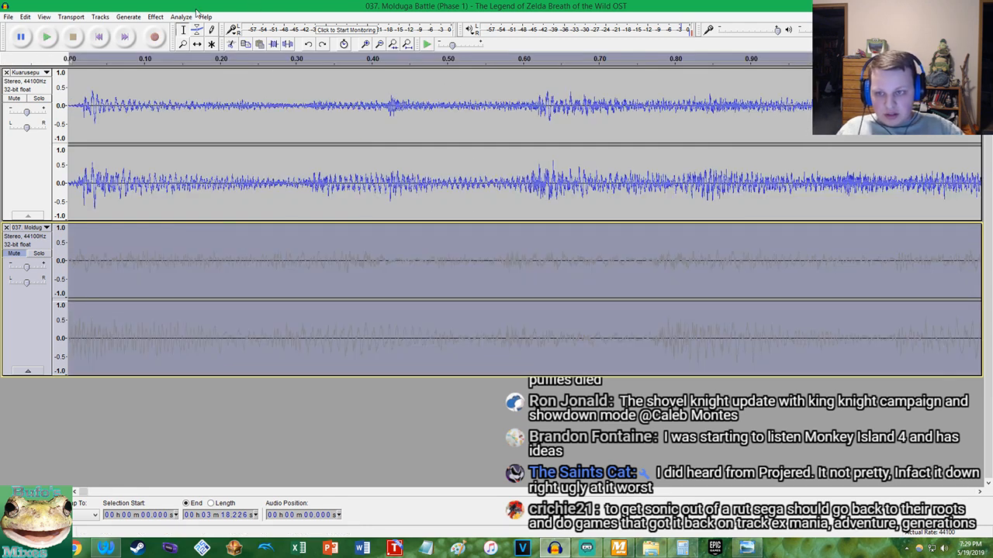
click(139, 18)
mouse_move(155, 16)
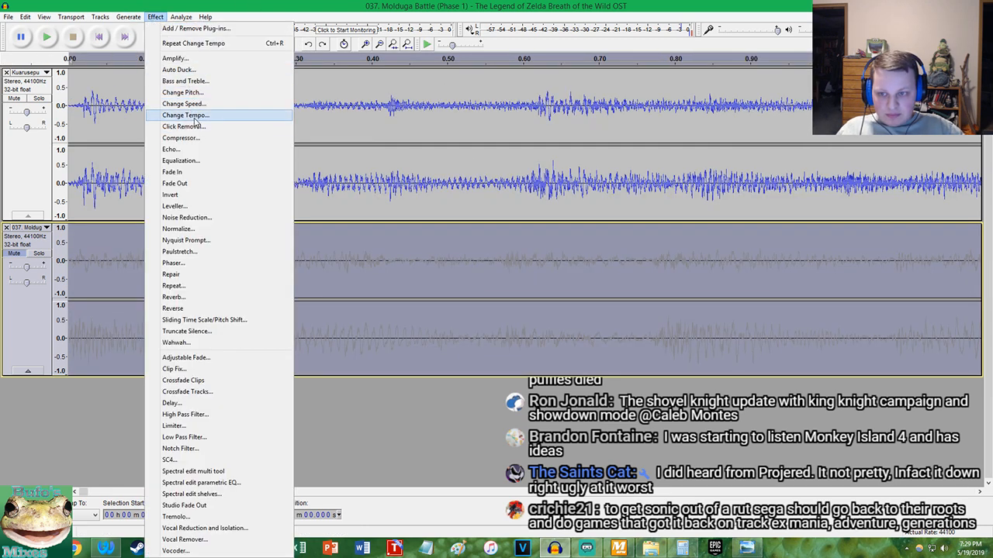
click(175, 115)
click(527, 320)
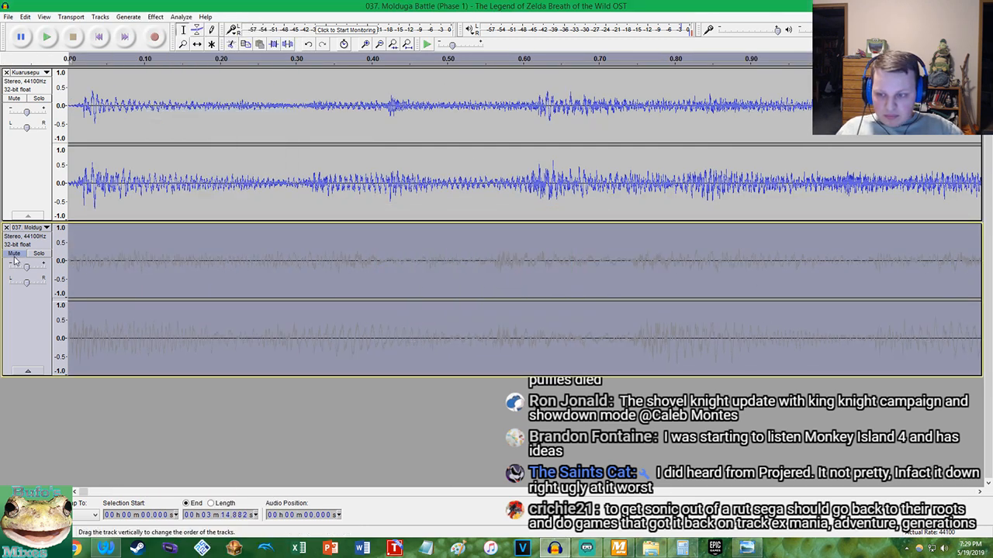
Unmute the Molduga track and play both tracks together from the start to compare their beats
click(49, 37)
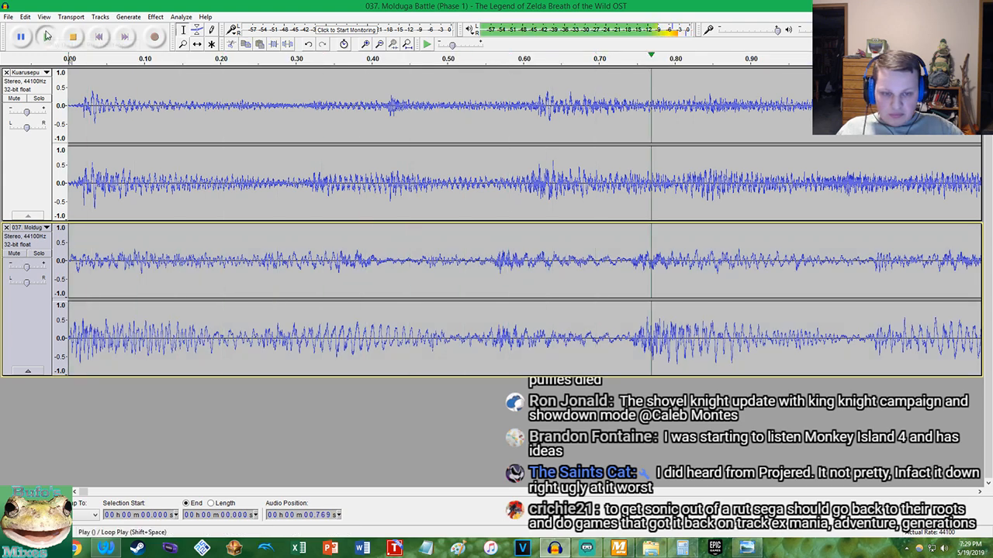
scroll(251, 199, down, 4)
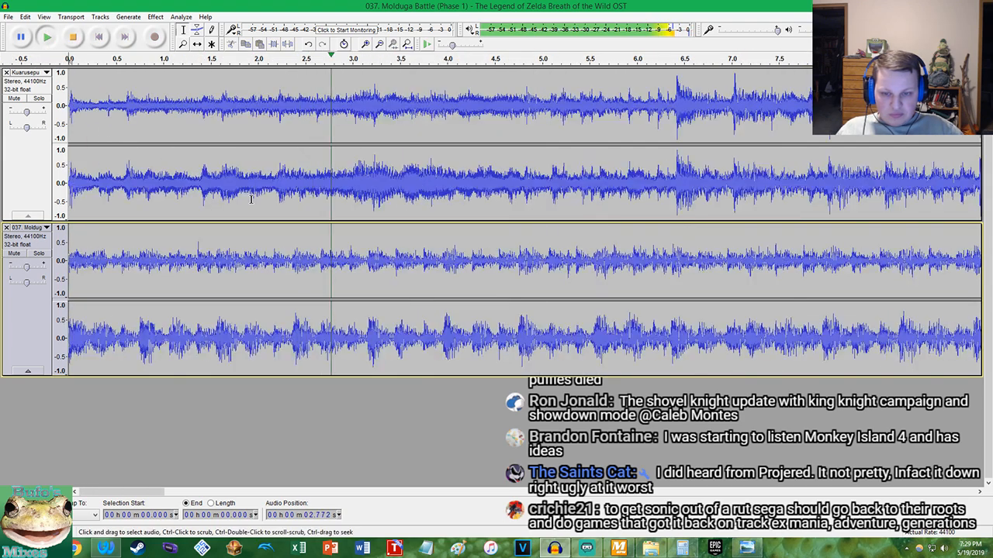
scroll(347, 206, up, 2)
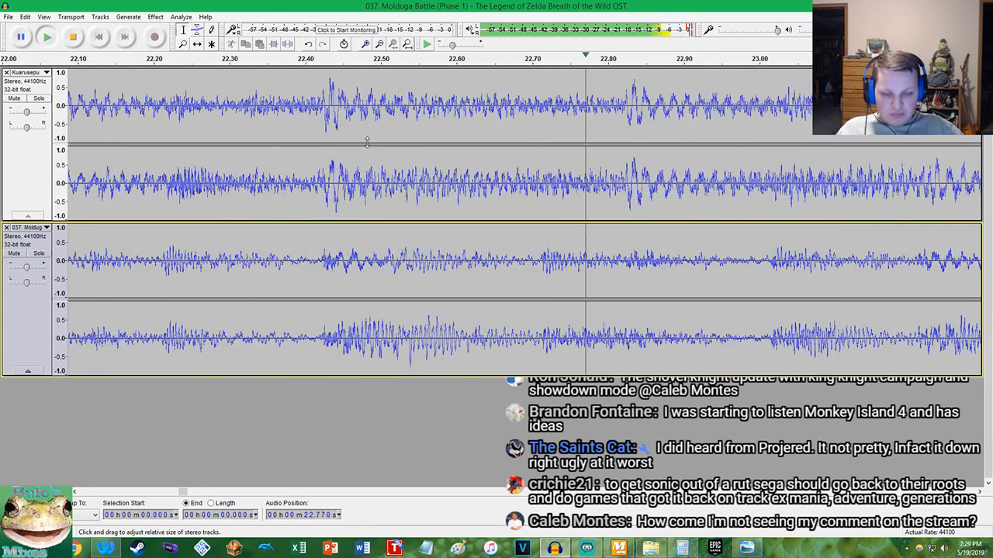
Stop playback, place the cursor on the Kuarusepusu track at about 22.426 seconds and play both tracks from there
key(space)
click(324, 193)
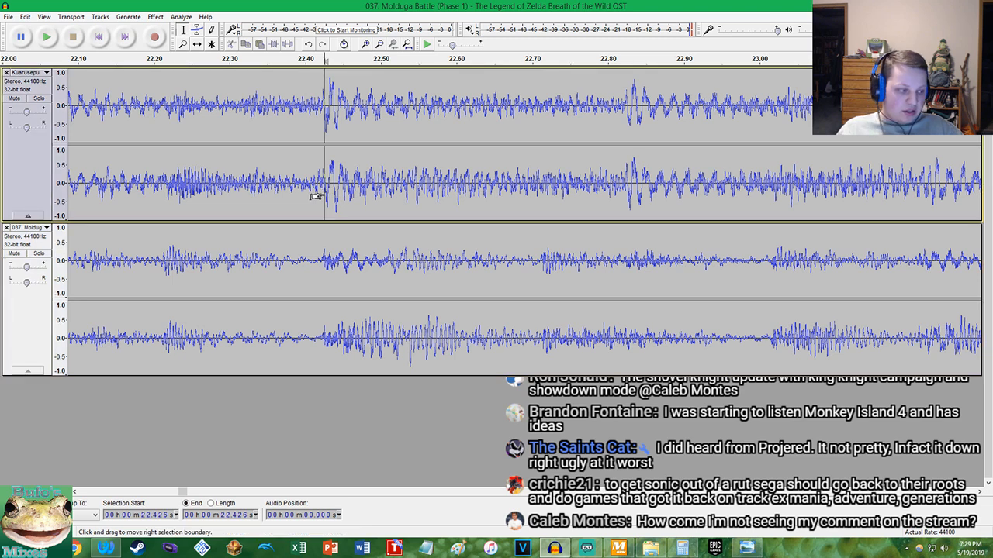
key(space)
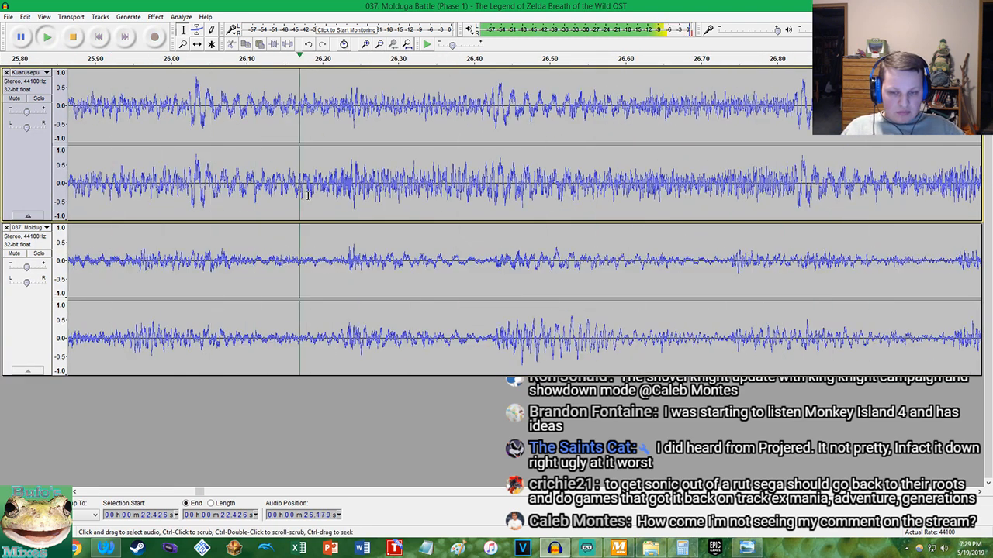
Lower the Kuarusepusu track's gain to -5.0 dB during playback, comparing its loudness with the Molduga track
scroll(316, 161, down, 3)
drag(30, 114, 29, 114)
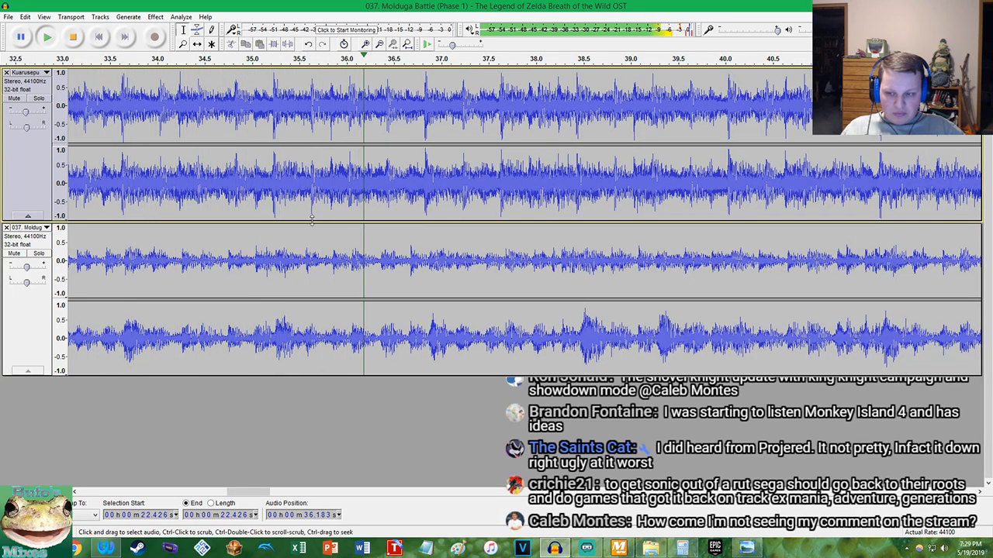
click(39, 253)
click(39, 253)
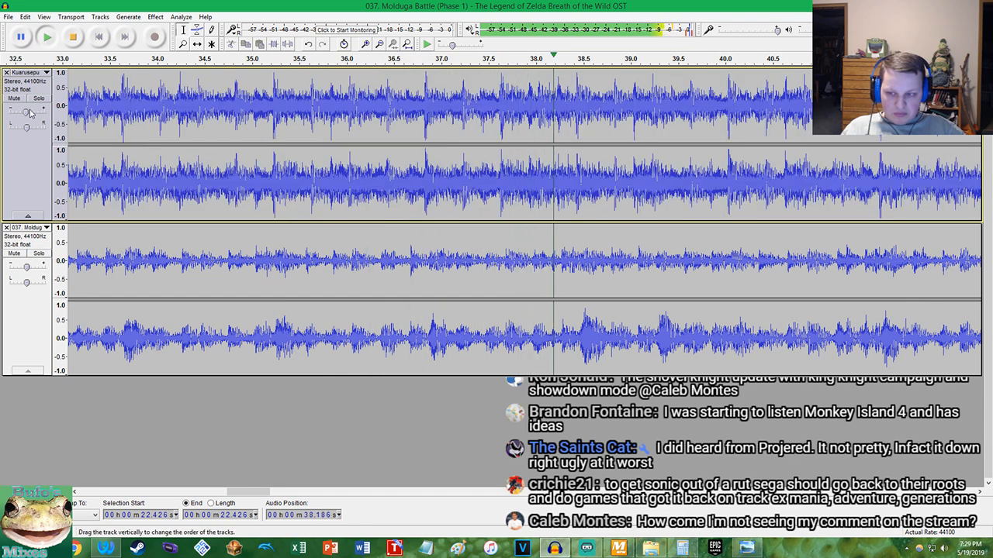
scroll(628, 204, down, 3)
scroll(628, 204, down, 2)
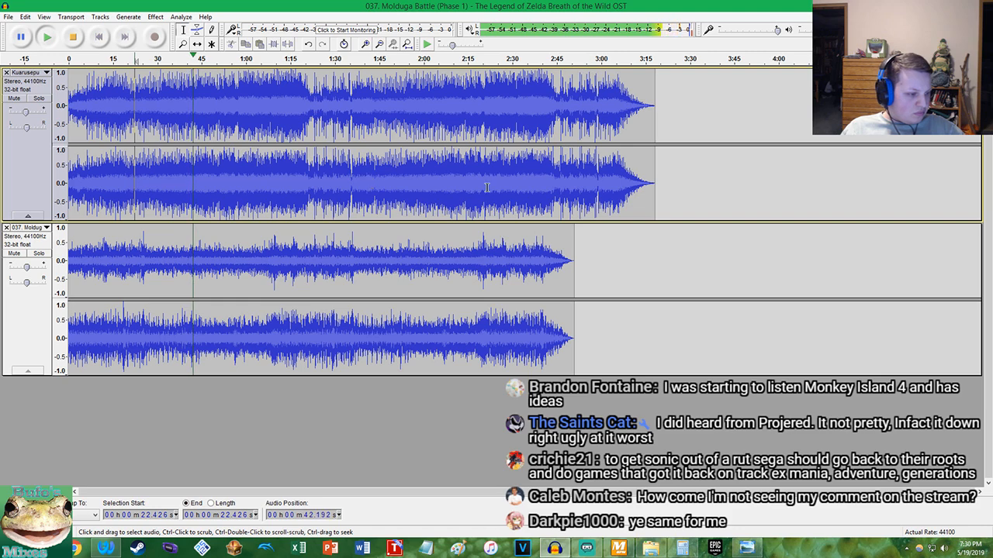
scroll(198, 172, up, 3)
scroll(198, 172, up, 5)
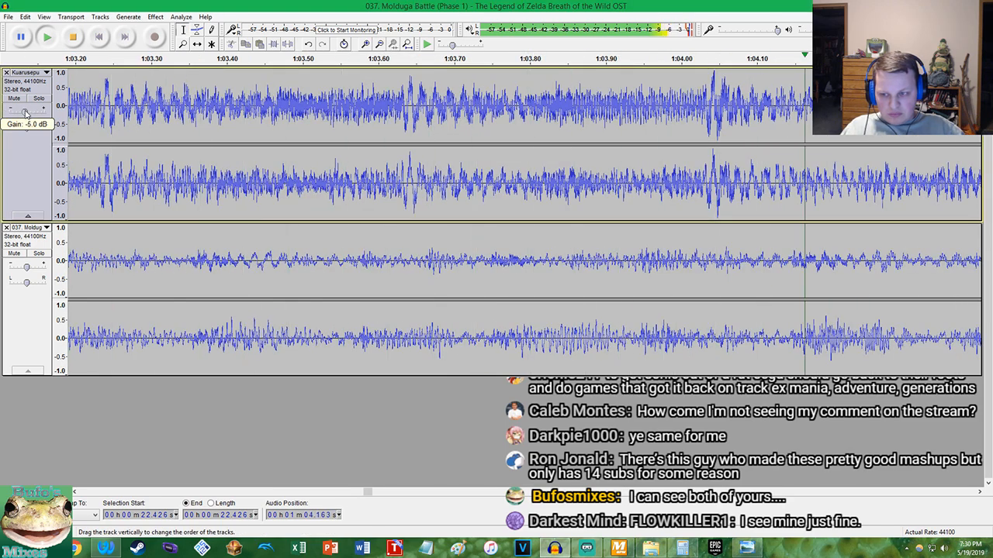
scroll(244, 180, down, 7)
scroll(244, 180, down, 2)
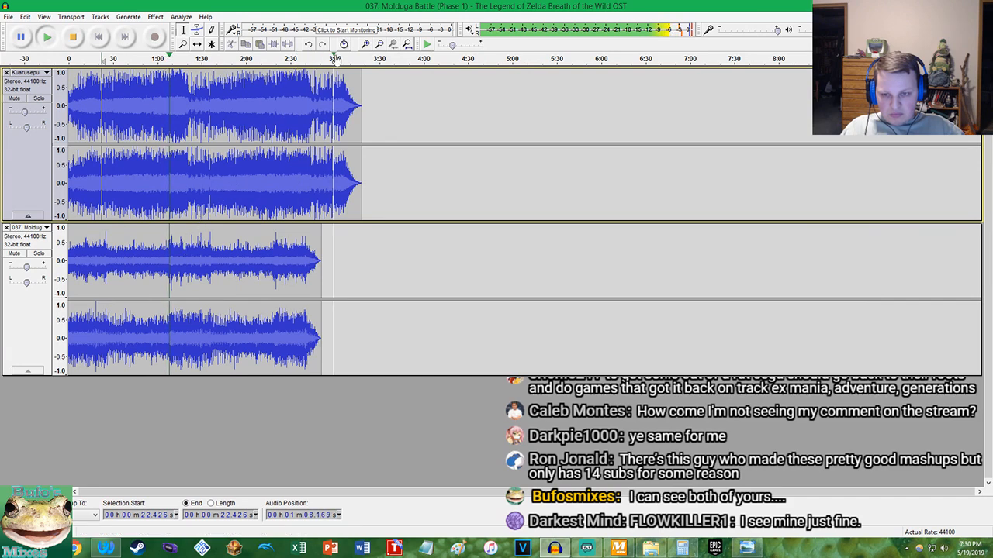
scroll(400, 227, up, 2)
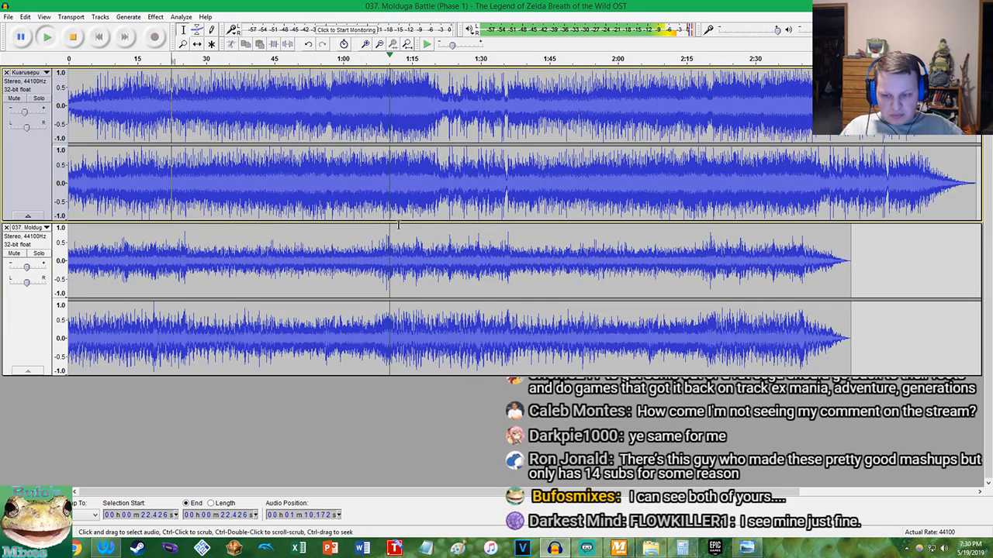
key(ctrl+a)
click(155, 16)
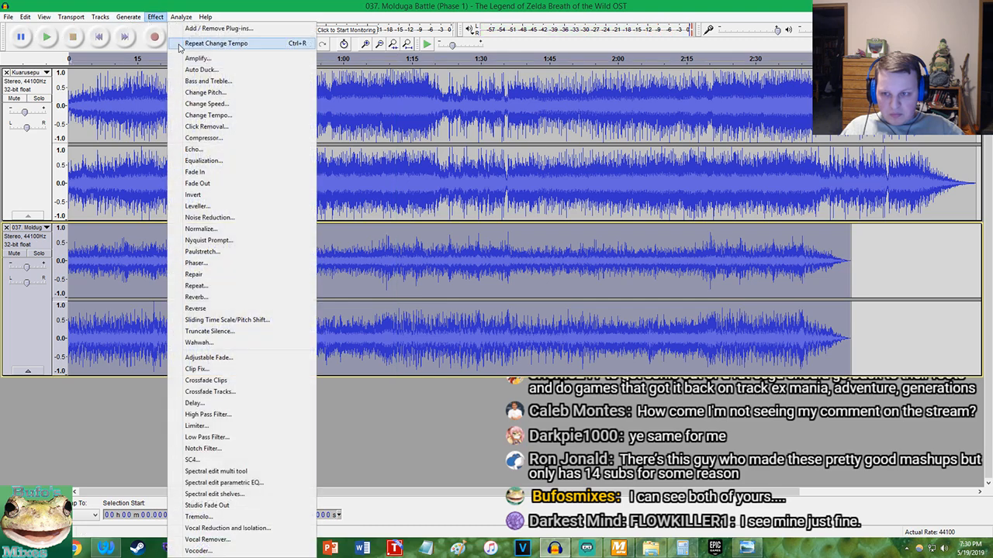
click(187, 59)
click(599, 220)
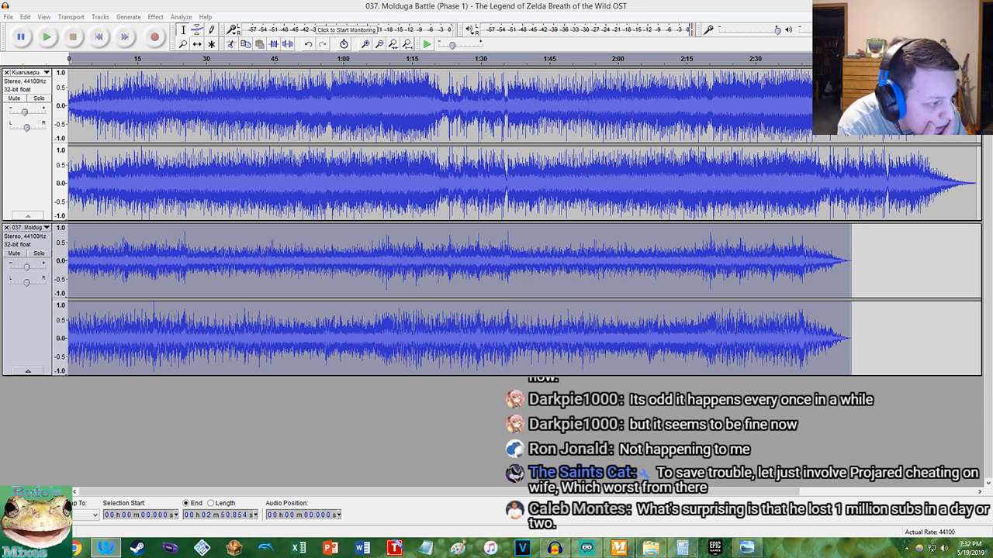
Play both tracks from the start, check the BPM list in MixMeister BPM Analyzer, and return to Audacity to stop playback
click(344, 4)
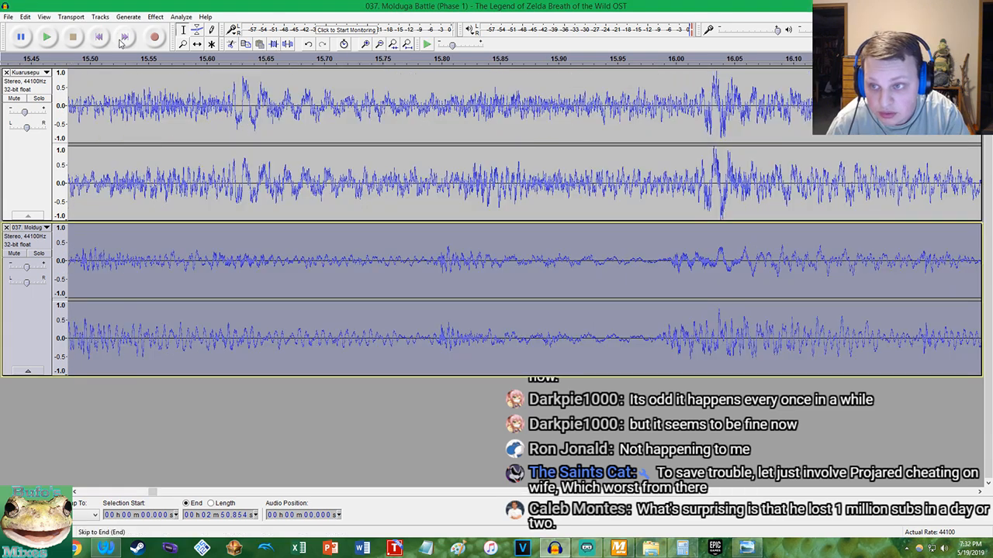
click(120, 39)
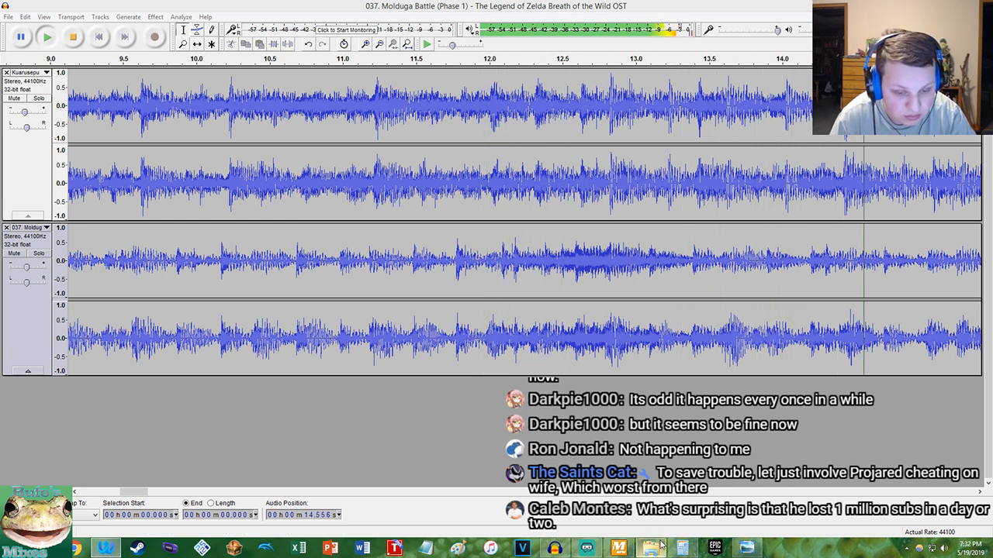
click(627, 549)
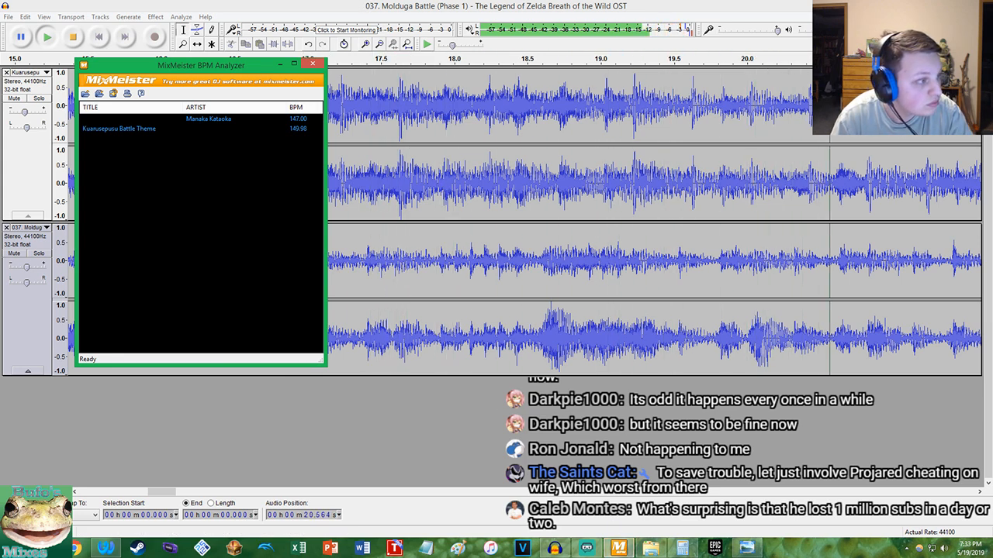
click(468, 15)
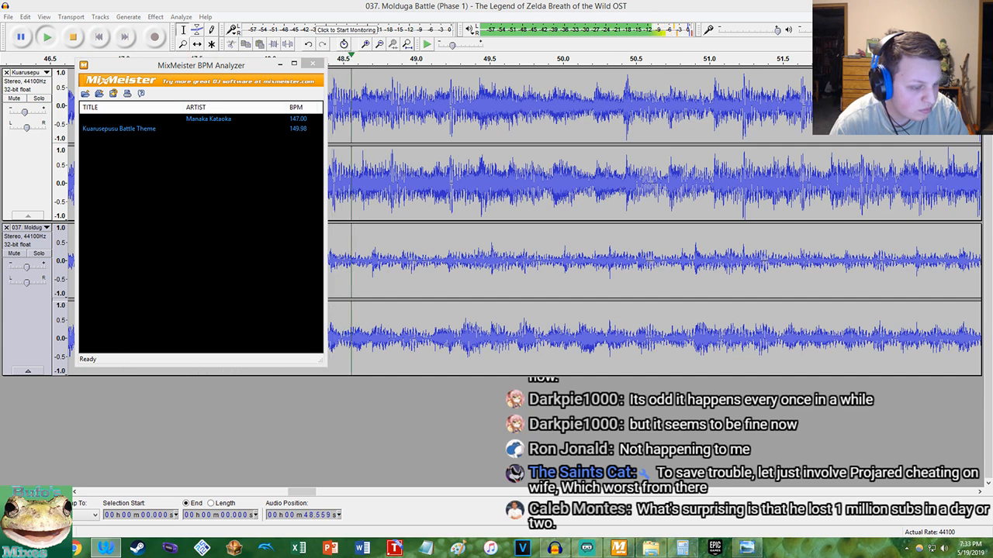
click(450, 7)
key(space)
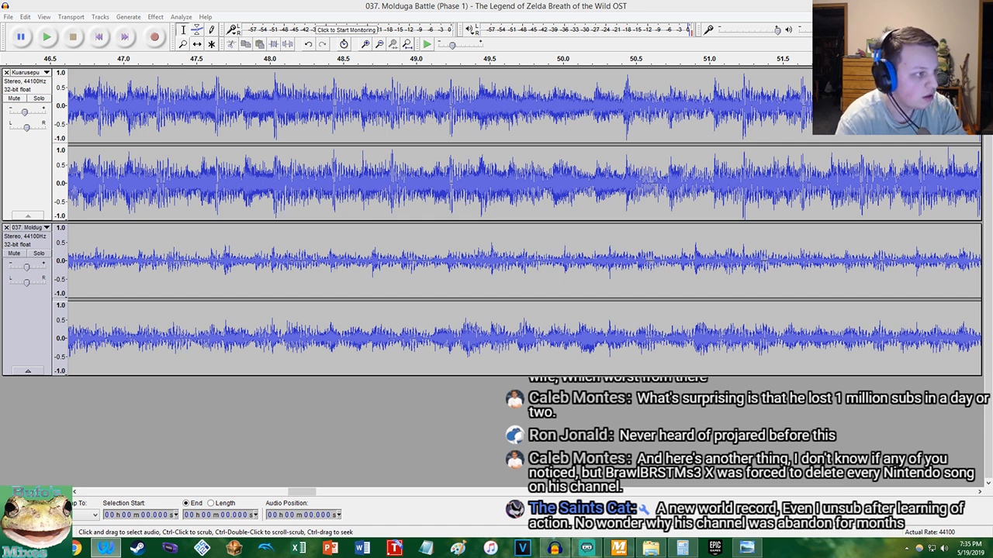
Switch to the browser and examine the DMJared channel's daily subscriber and view statistics on Social Blade
click(105, 548)
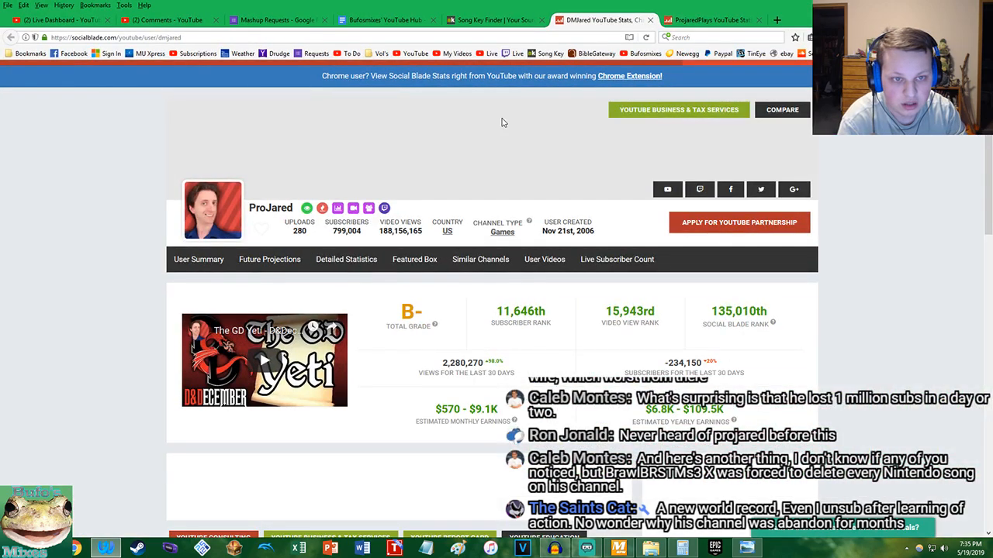
scroll(465, 165, down, 10)
scroll(434, 166, up, 4)
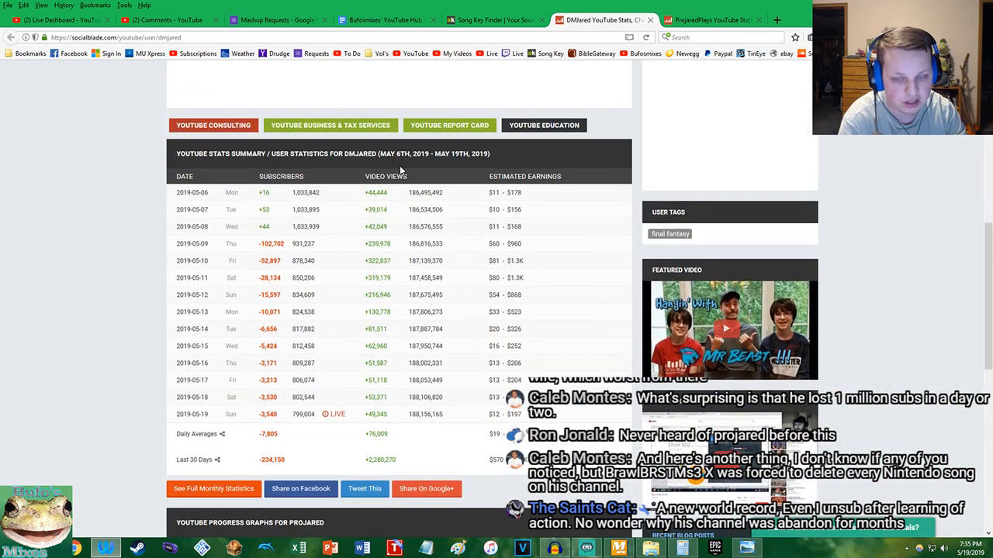
scroll(400, 169, up, 2)
scroll(407, 194, down, 2)
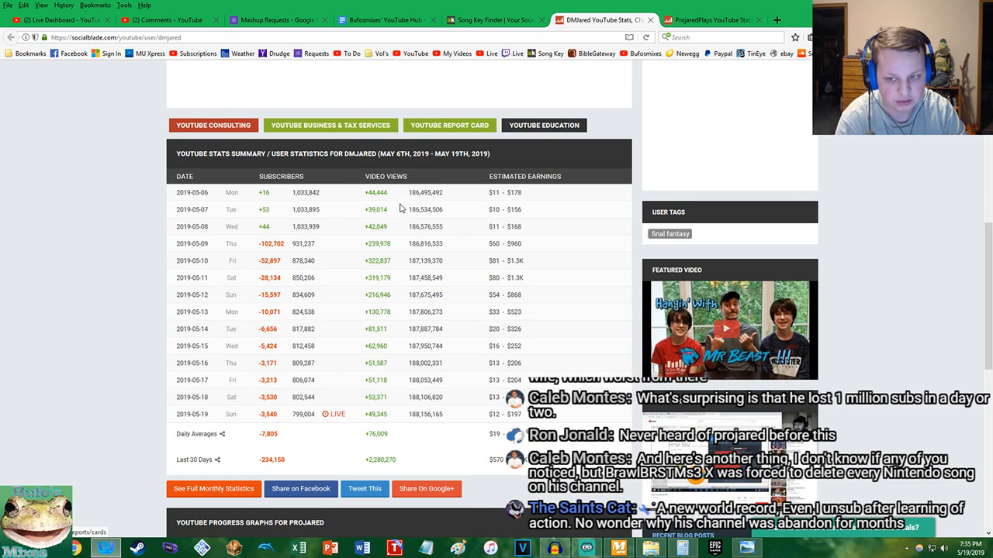
drag(169, 245, 323, 256)
click(208, 245)
Examine the ProjaredPlays channel's daily Social Blade statistics, highlighting the row for 2019-05-09
key(ctrl+Tab)
scroll(196, 281, down, 7)
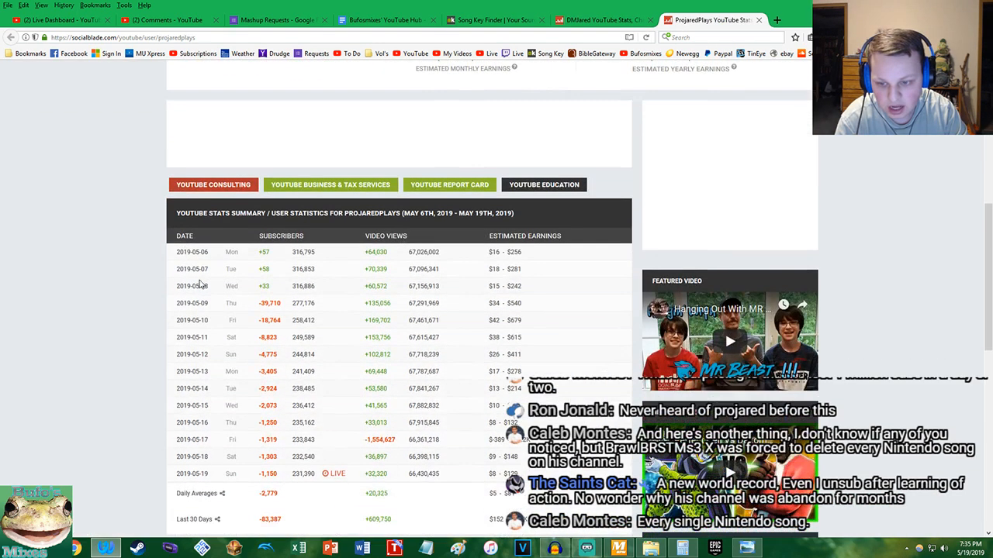
drag(168, 304, 517, 307)
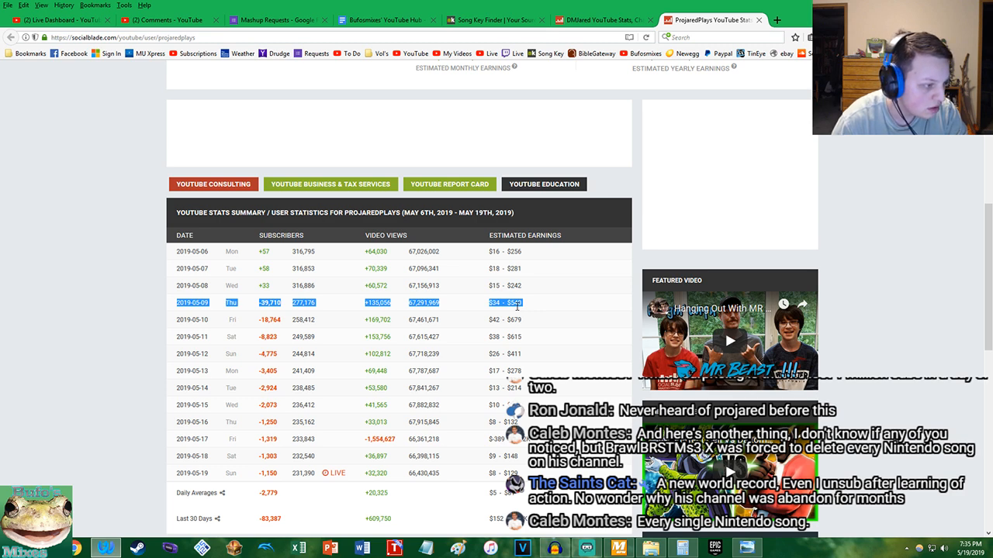
click(224, 318)
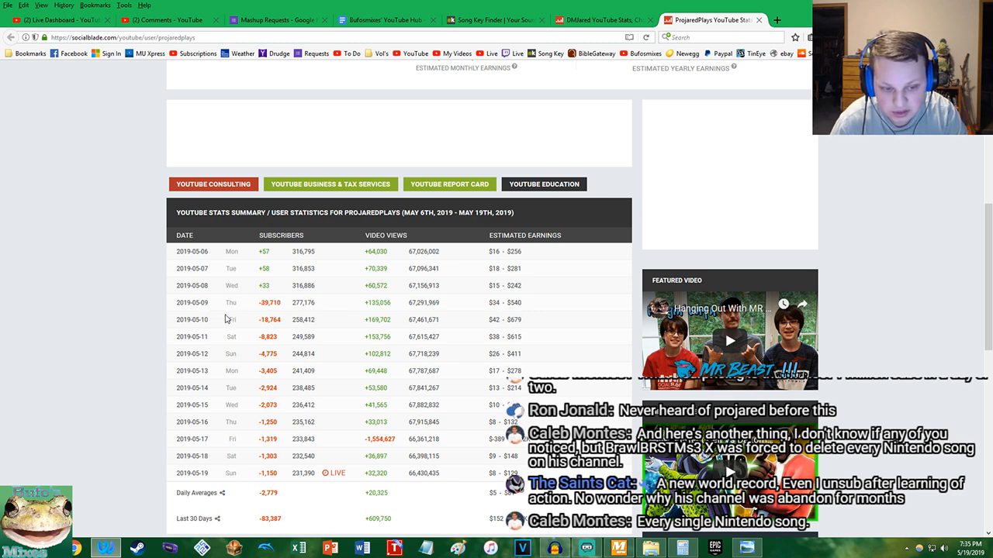
scroll(227, 319, down, 3)
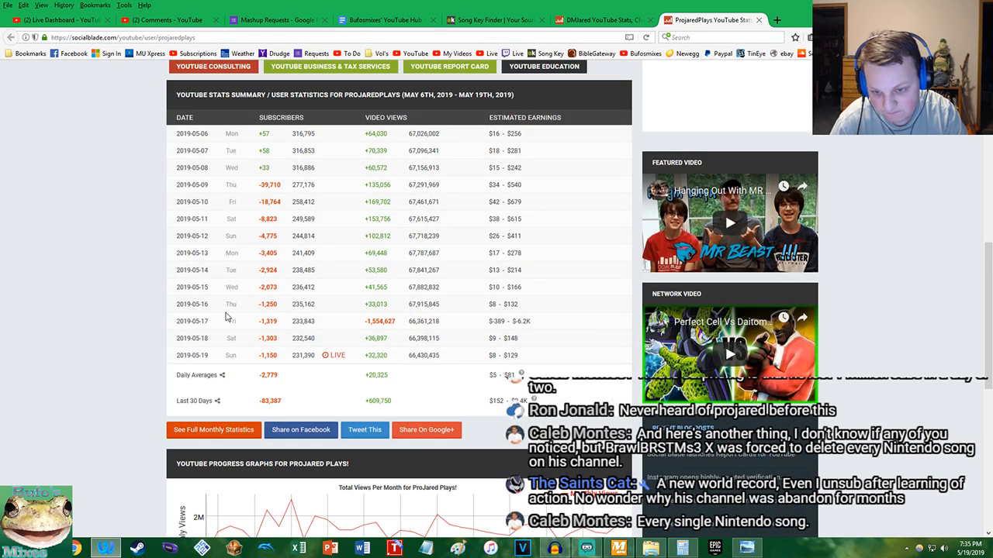
scroll(222, 315, down, 1)
scroll(222, 314, up, 2)
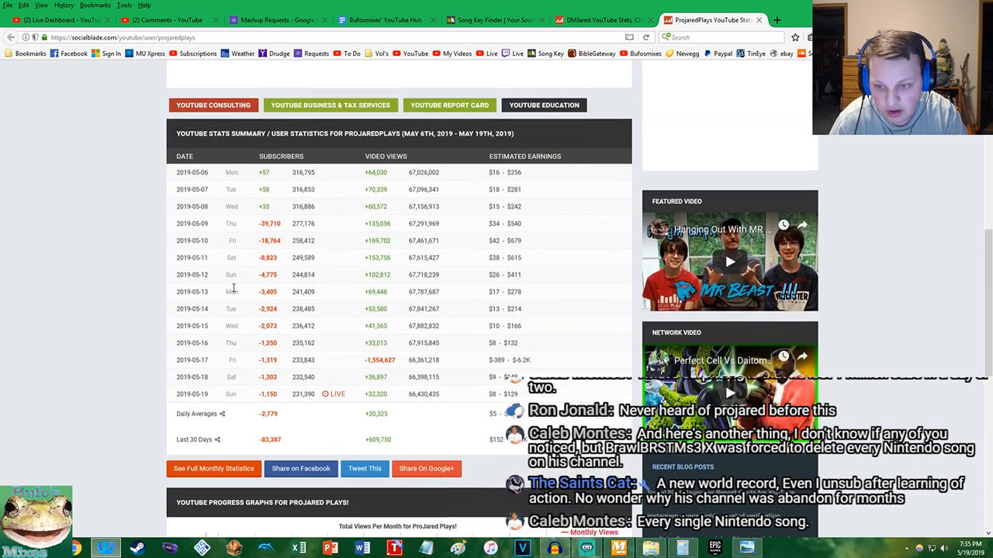
drag(178, 244, 290, 249)
Return to the DMJared statistics and examine the 2019-05-09 subscriber and video view figures
click(601, 19)
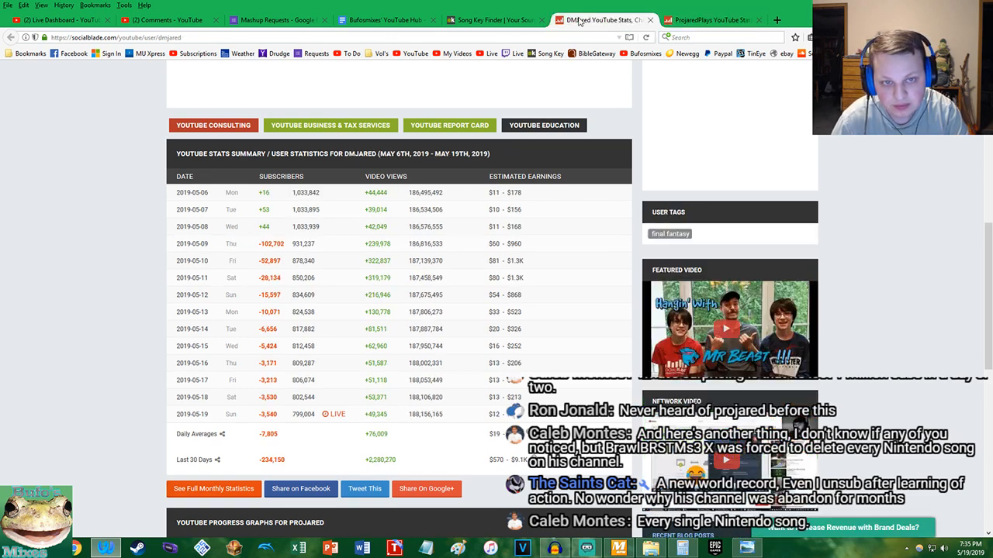
drag(165, 246, 384, 247)
click(291, 247)
drag(253, 246, 414, 249)
drag(350, 248, 457, 248)
click(457, 249)
Recheck the 2019-05-09 row and the channel summary in the ProjaredPlays statistics
click(686, 17)
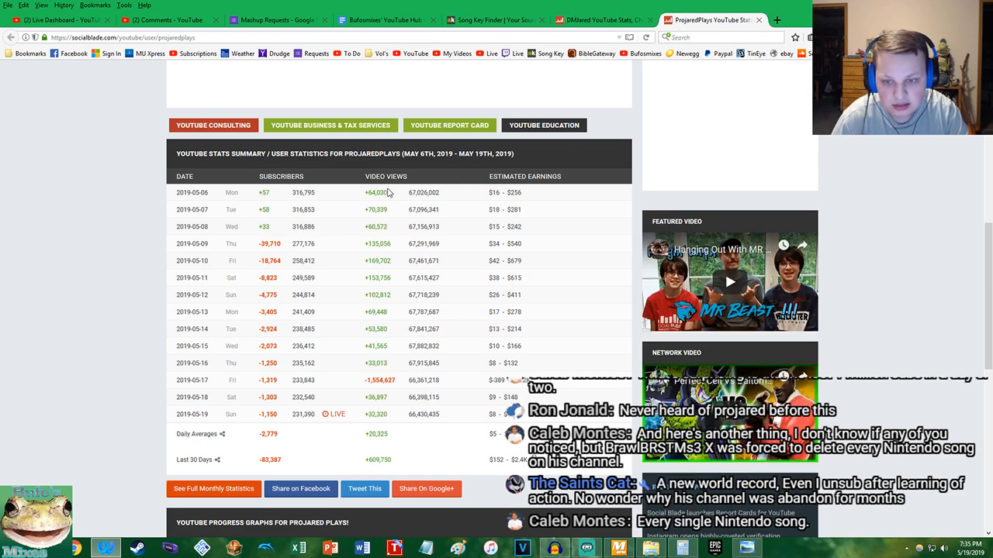
drag(142, 249, 380, 246)
click(375, 246)
scroll(419, 256, up, 5)
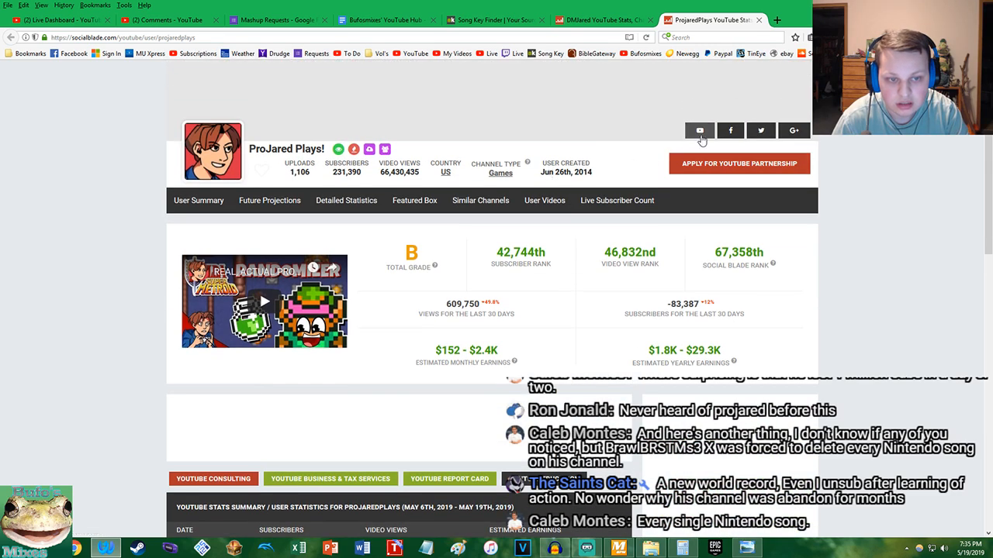
Visit the ProJared Plays! YouTube channel, open its newest upload, Mega Man Legends #12, and check the publication date
click(700, 129)
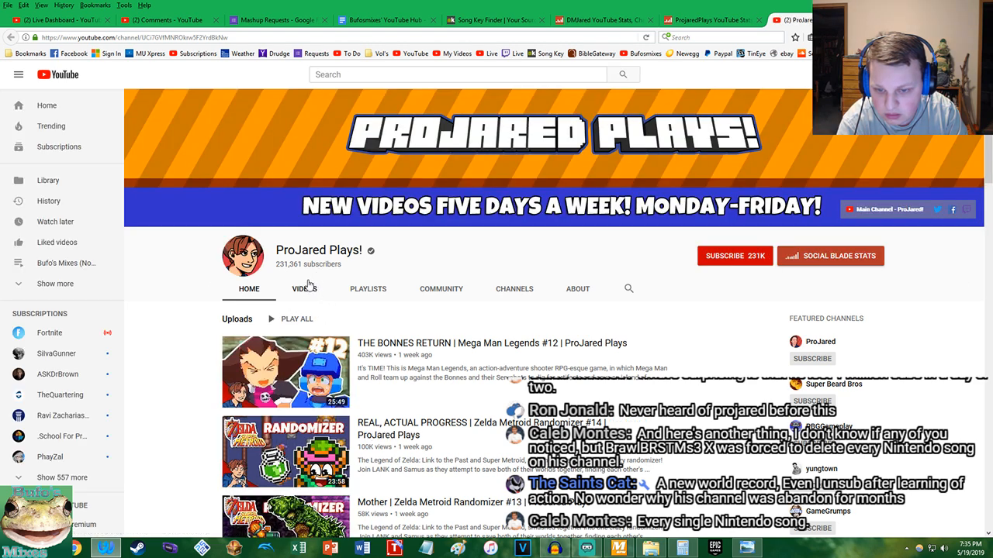
click(305, 289)
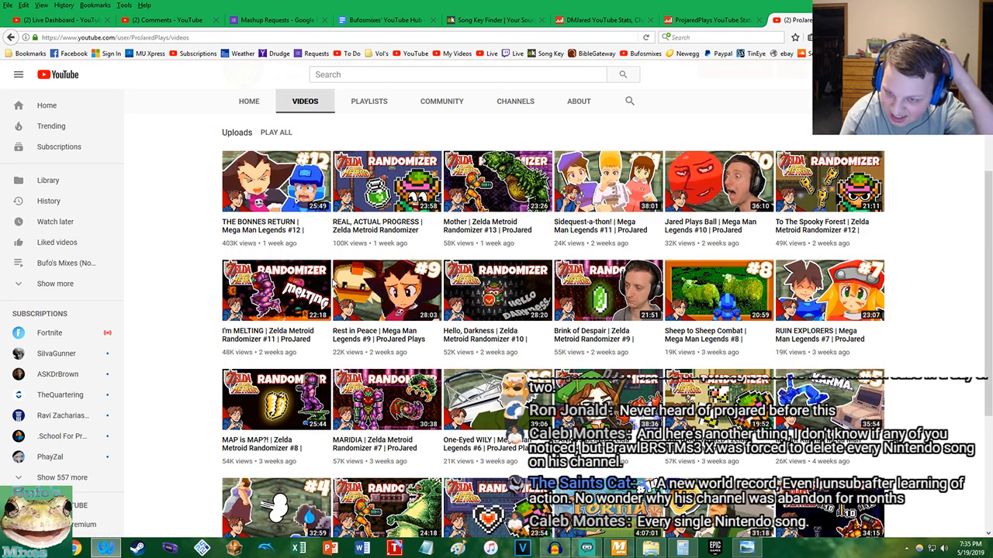
click(285, 197)
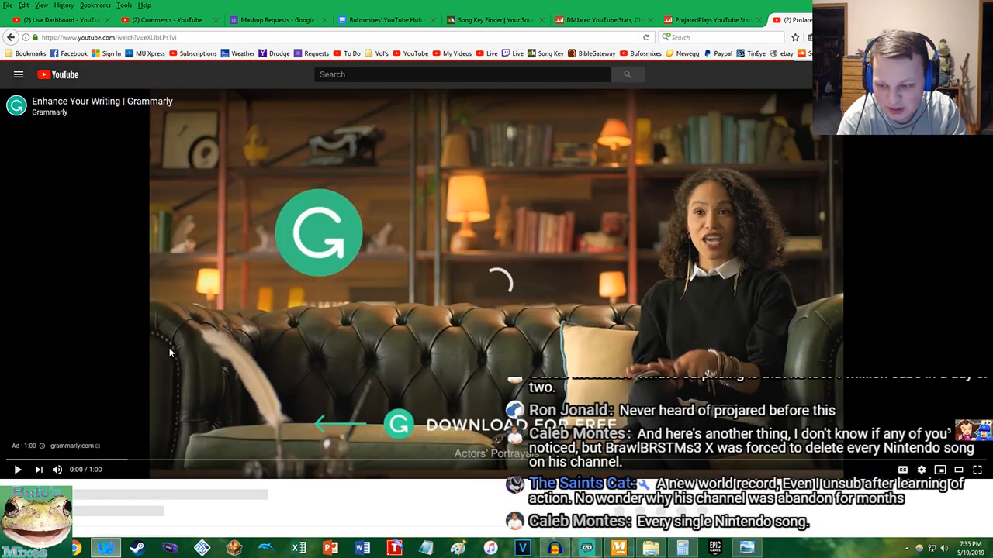
scroll(186, 334, down, 3)
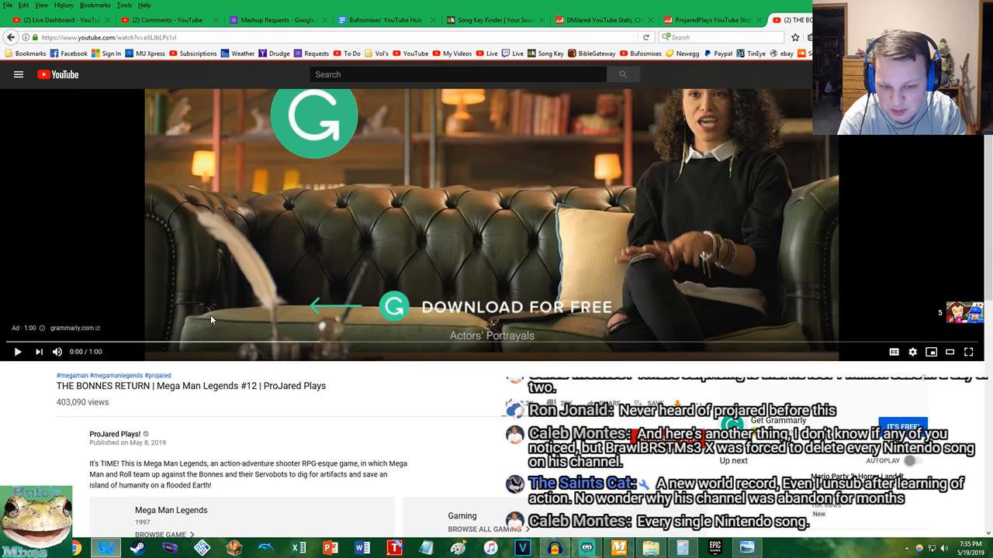
scroll(210, 315, down, 1)
scroll(210, 314, down, 1)
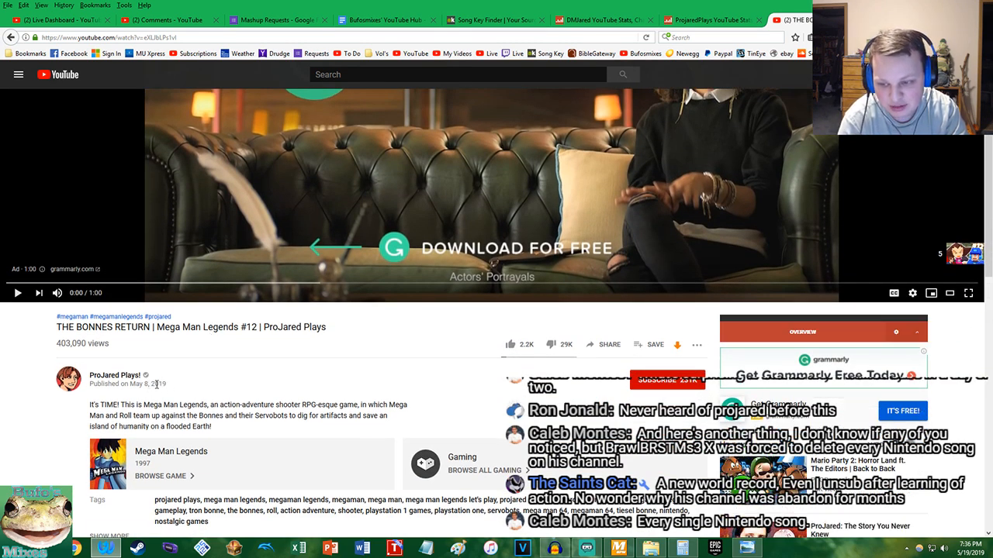
drag(143, 386, 173, 388)
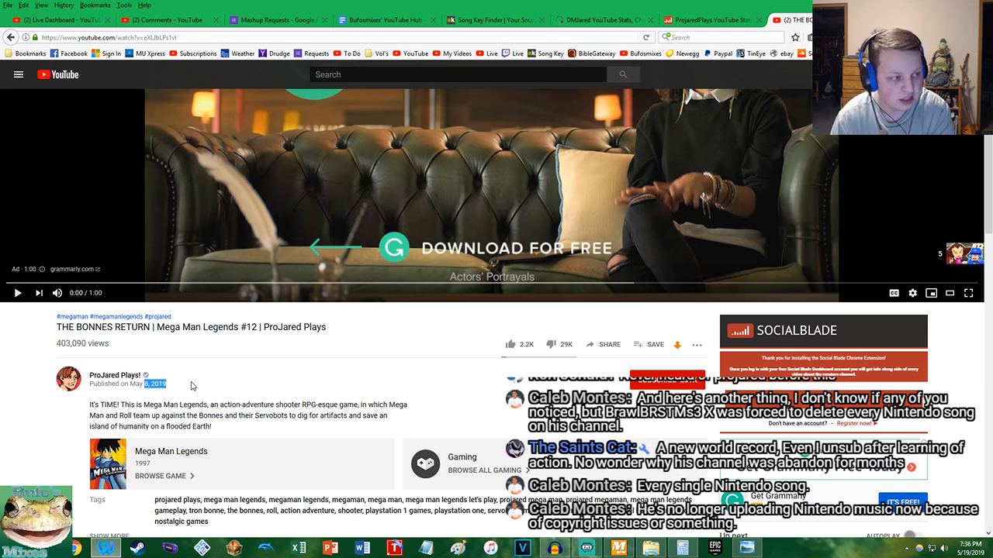
Read through the viewer comments under the Mega Man Legends #12 video
scroll(29, 326, down, 5)
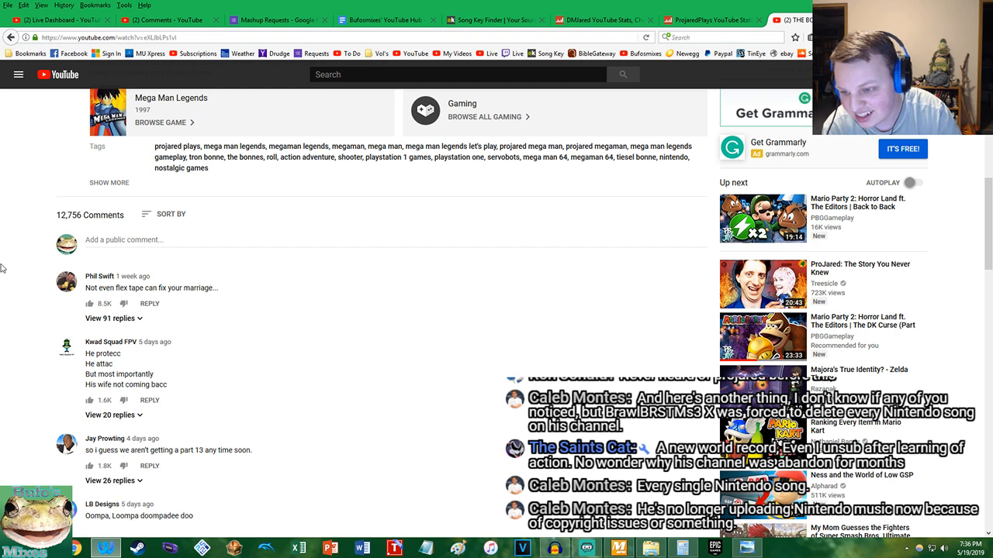
scroll(2, 269, down, 3)
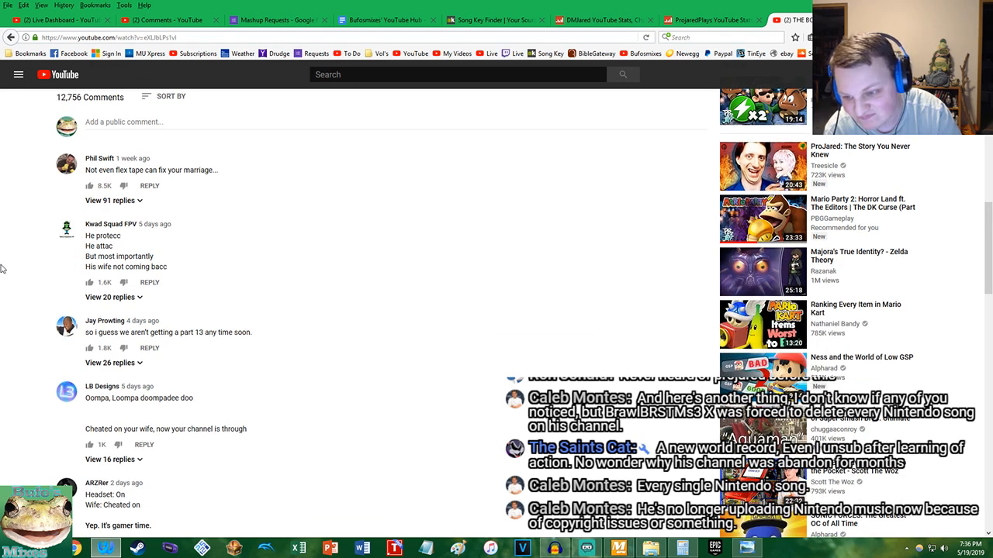
drag(85, 333, 269, 342)
click(269, 341)
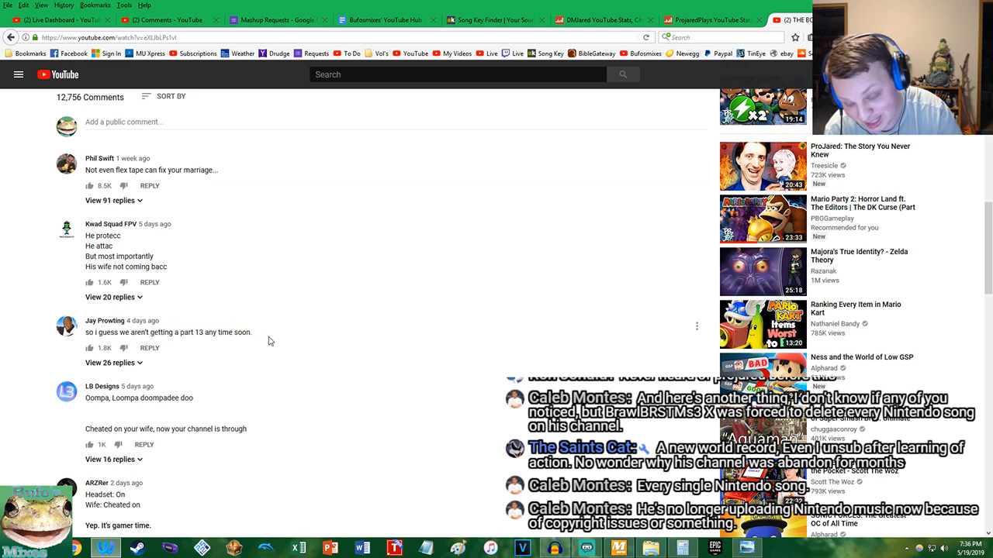
scroll(269, 341, down, 3)
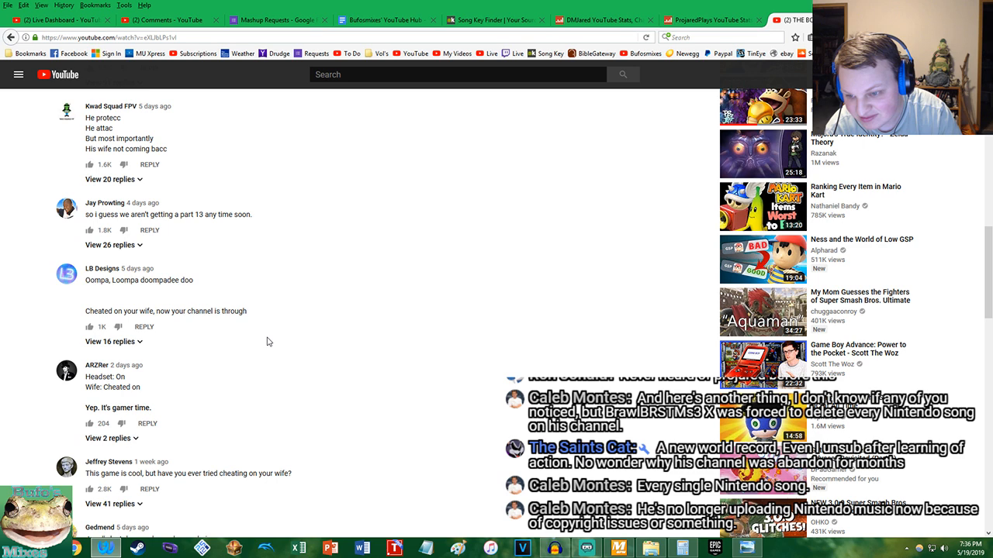
drag(156, 312, 271, 325)
click(271, 316)
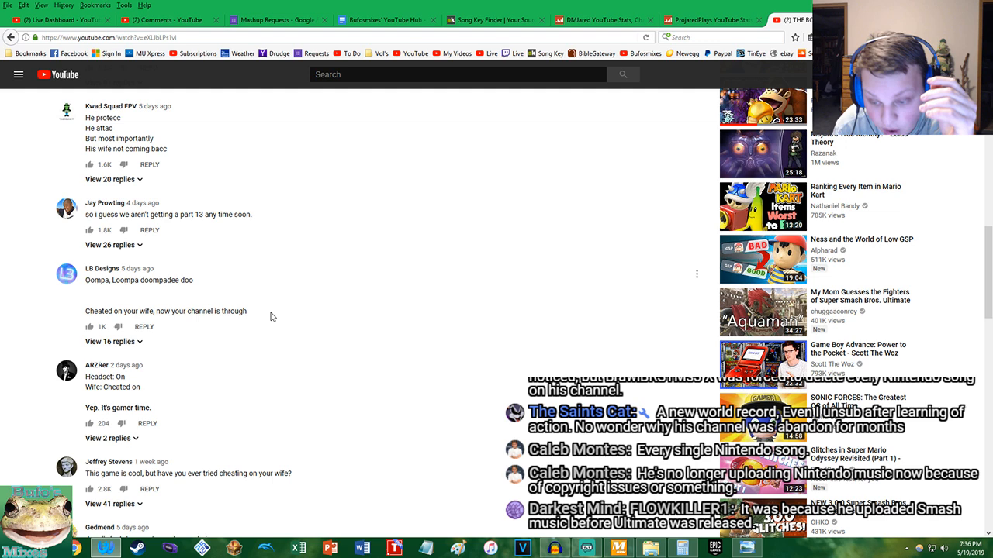
Read more viewer comments under the Mega Man Legends #12 video and return to its like and dislike counts
scroll(271, 316, down, 3)
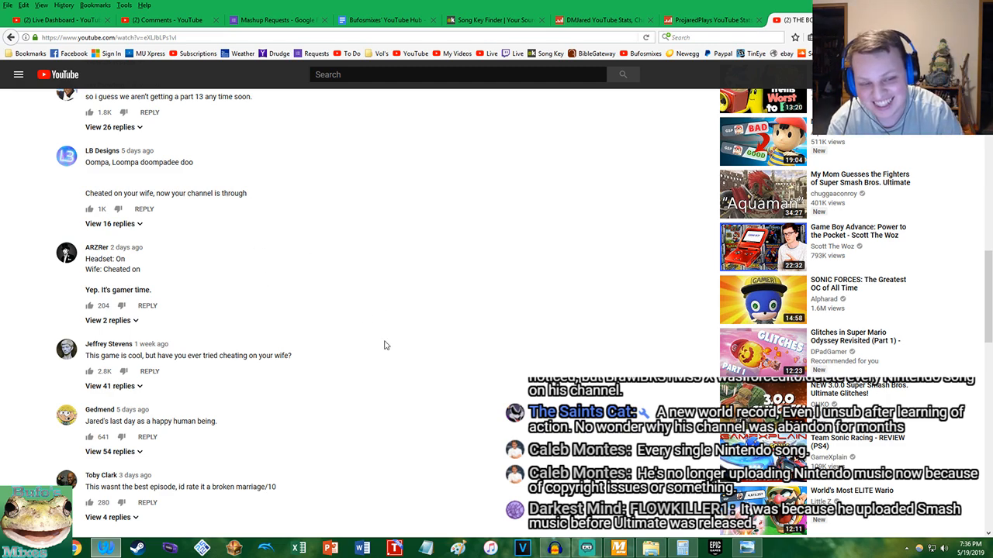
scroll(386, 346, up, 10)
scroll(448, 238, down, 3)
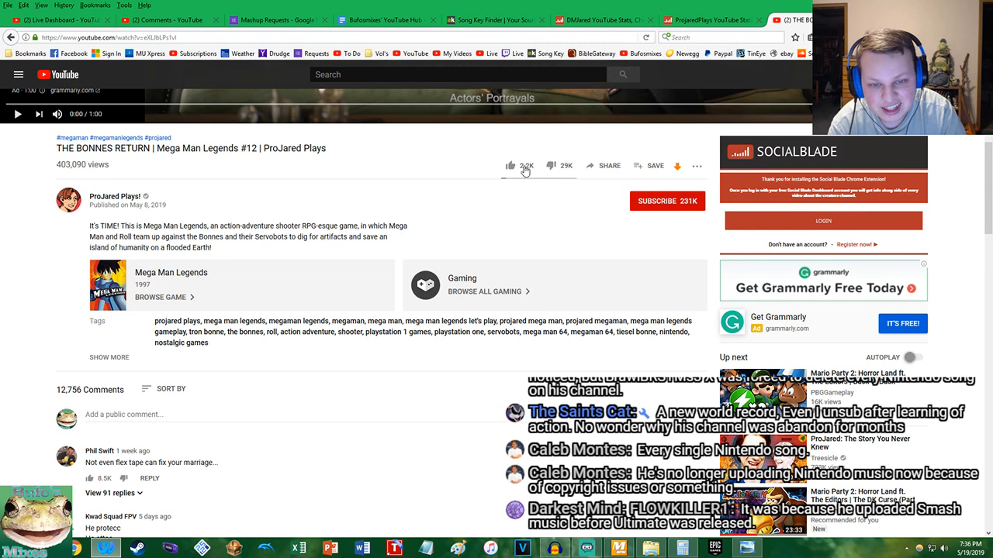
Switch to Calculator and divide 29 by 2.2 to get the video's dislike-to-like ratio
click(681, 547)
text(29 )
text(/ )
text(2.2)
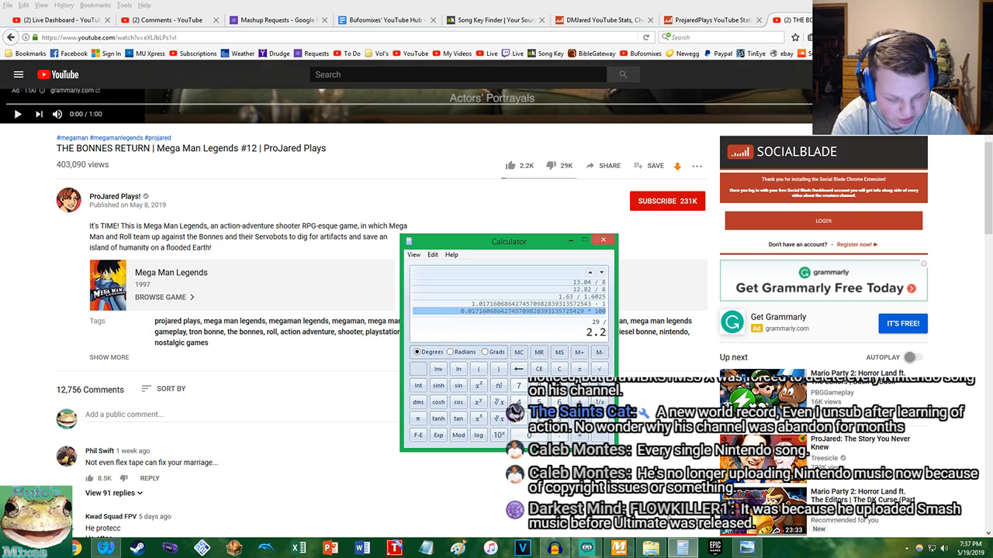
key(Return)
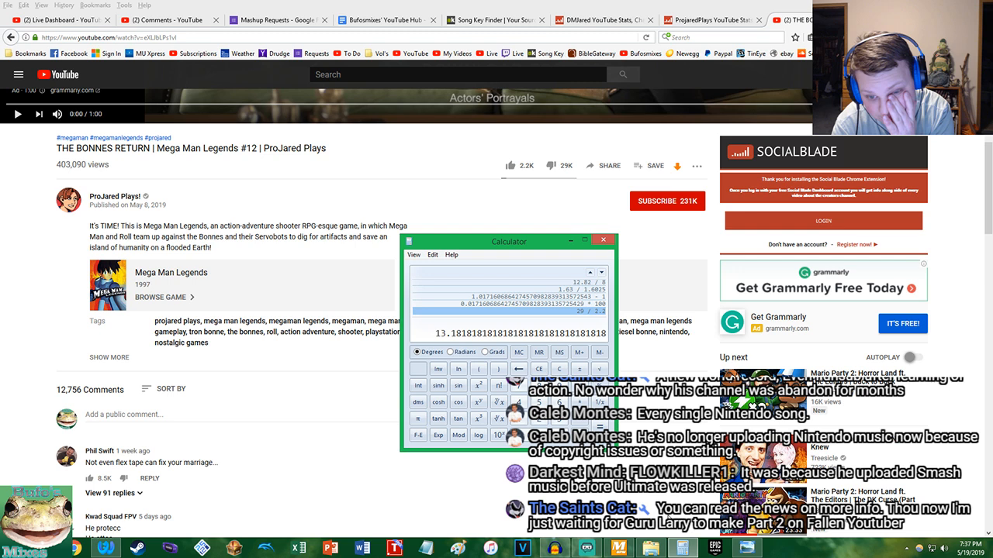
Copy the dislike-to-like quotient and divide 2.2 by it
right_click(463, 334)
click(491, 340)
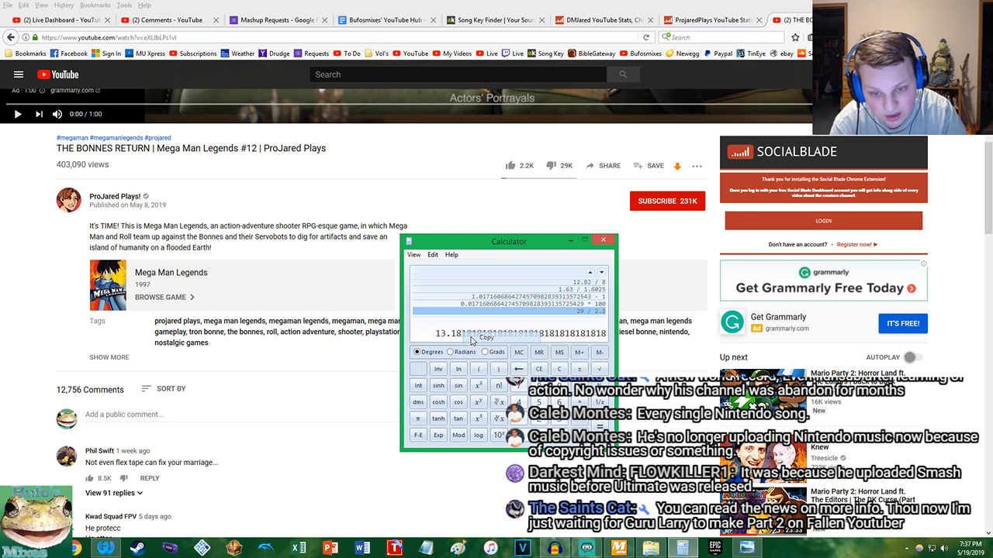
text(2.2/)
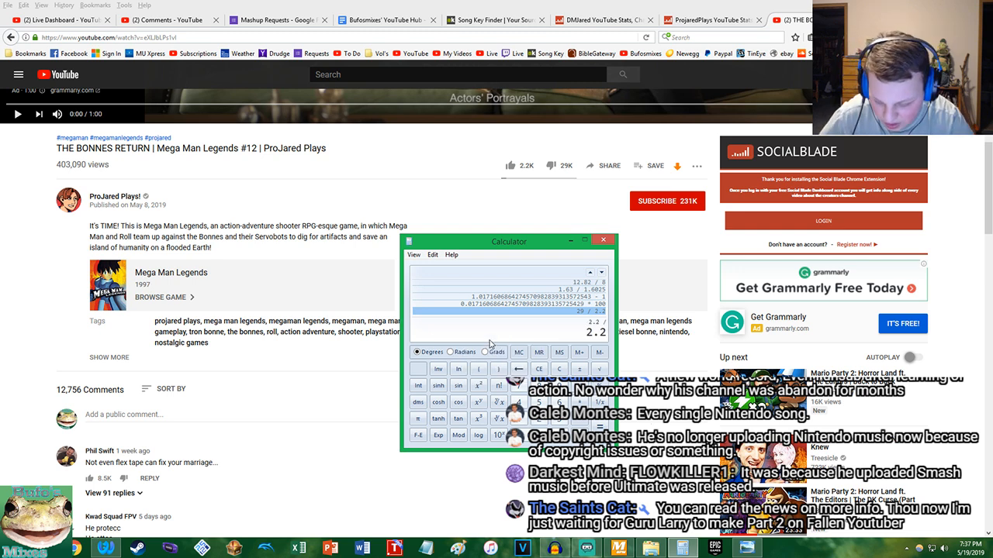
key(ctrl+v)
key(Return)
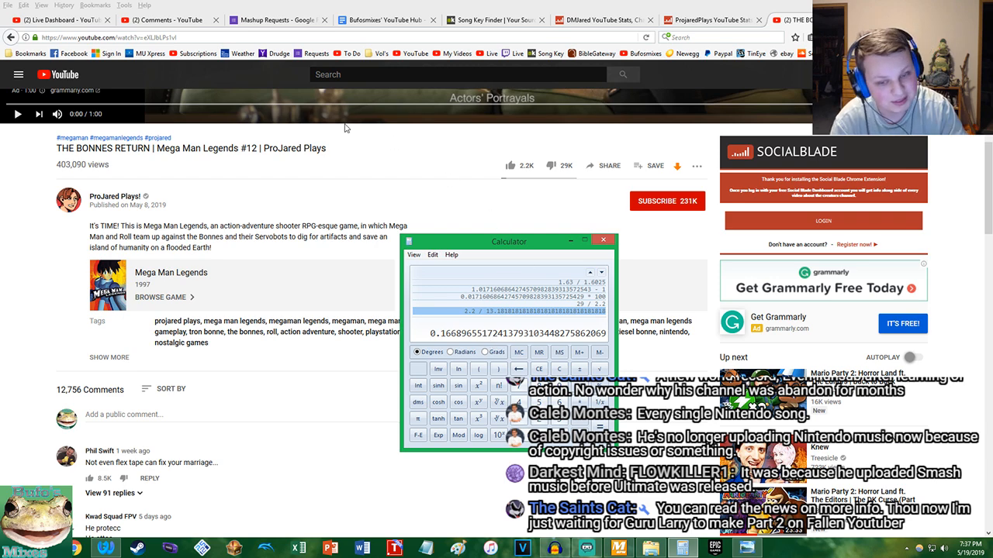
Return to the video page and read the viewer comments down to the one about the 0 subscriber milestone
click(2, 335)
scroll(3, 326, down, 5)
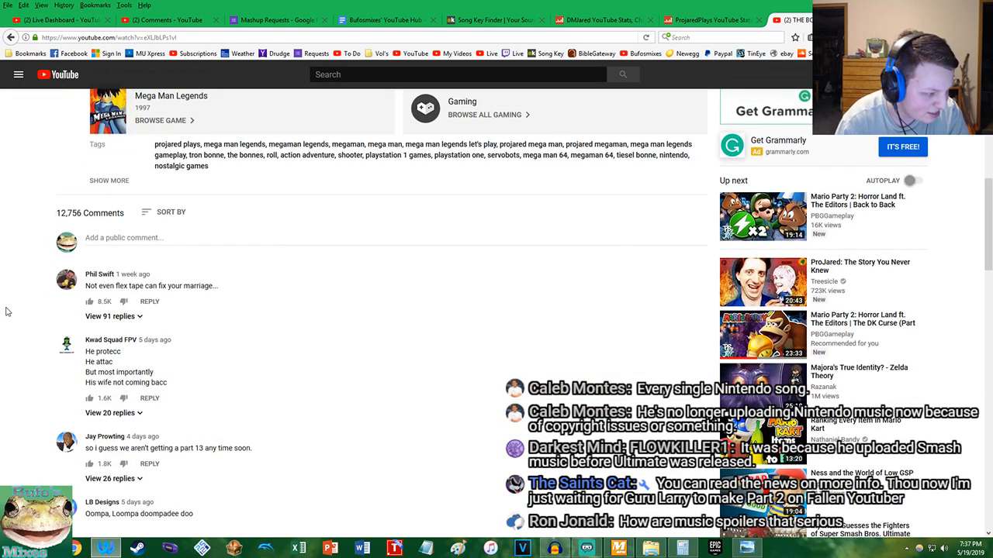
scroll(6, 311, down, 6)
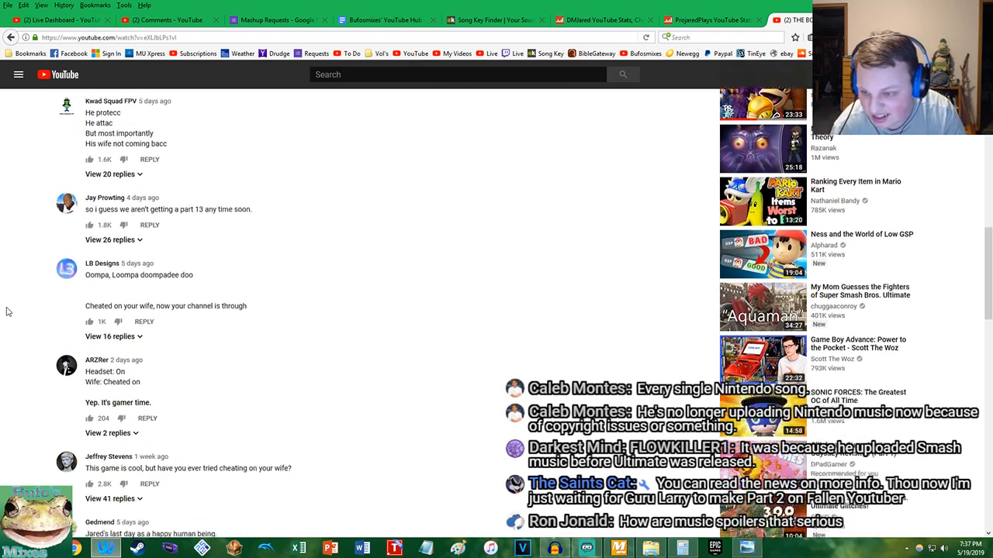
scroll(9, 309, down, 4)
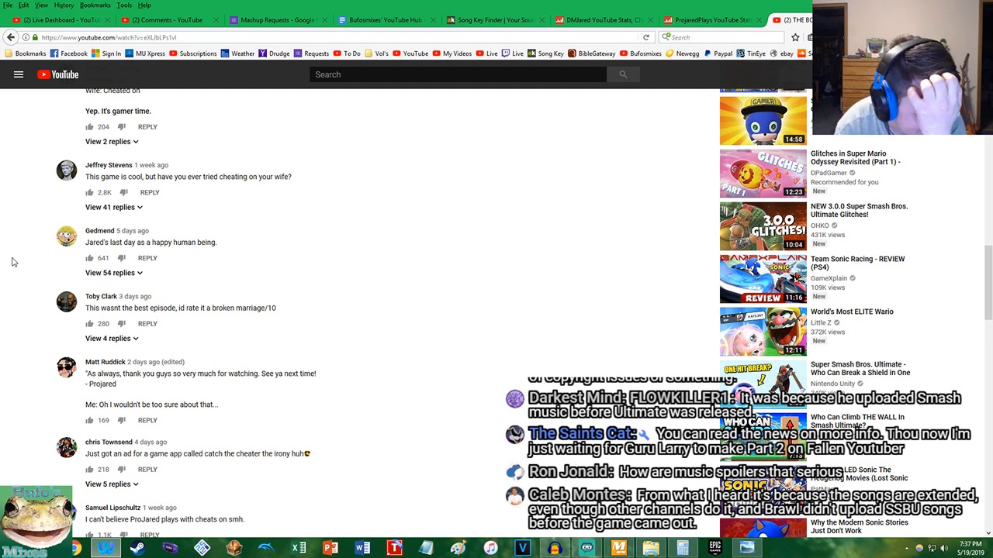
scroll(145, 206, down, 3)
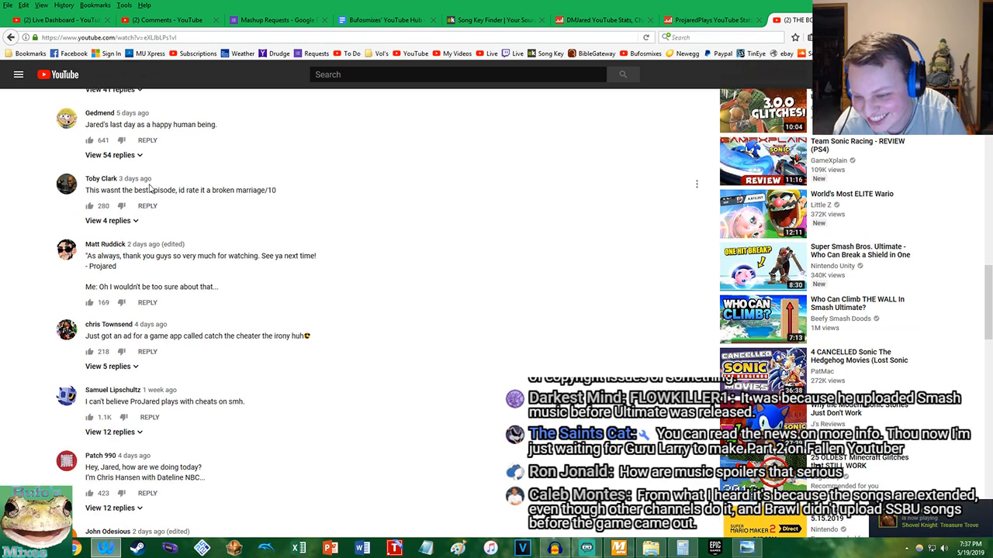
scroll(147, 189, down, 2)
scroll(159, 188, down, 2)
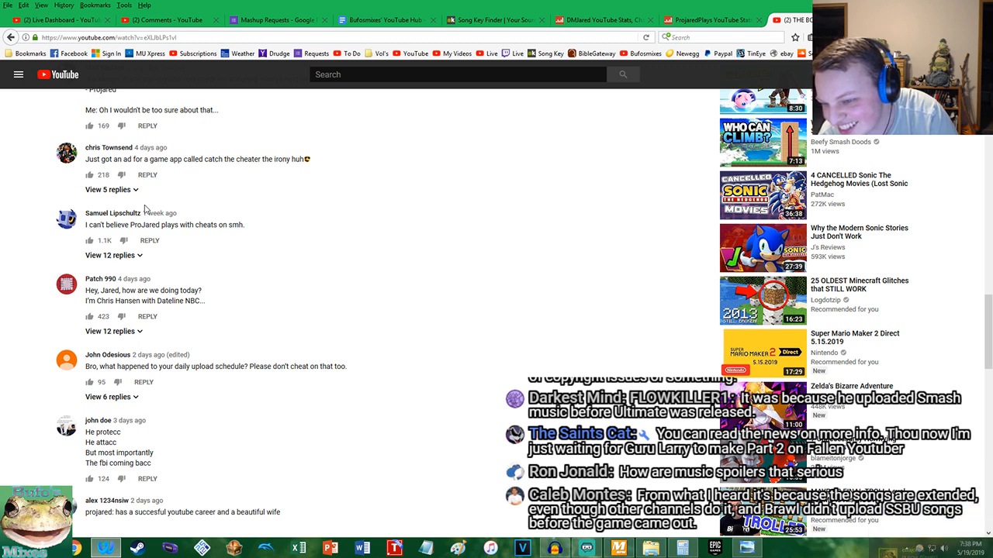
scroll(144, 208, down, 1)
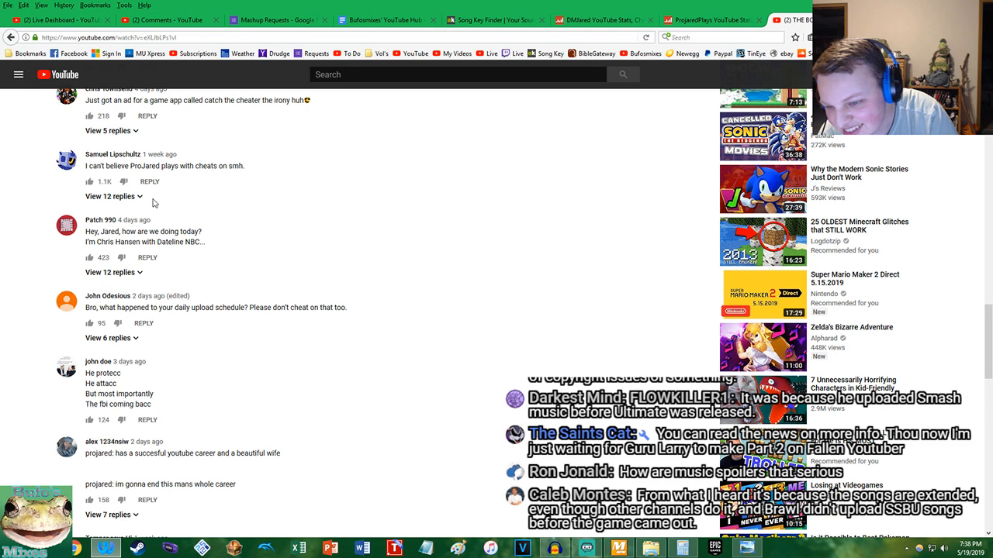
scroll(153, 203, down, 3)
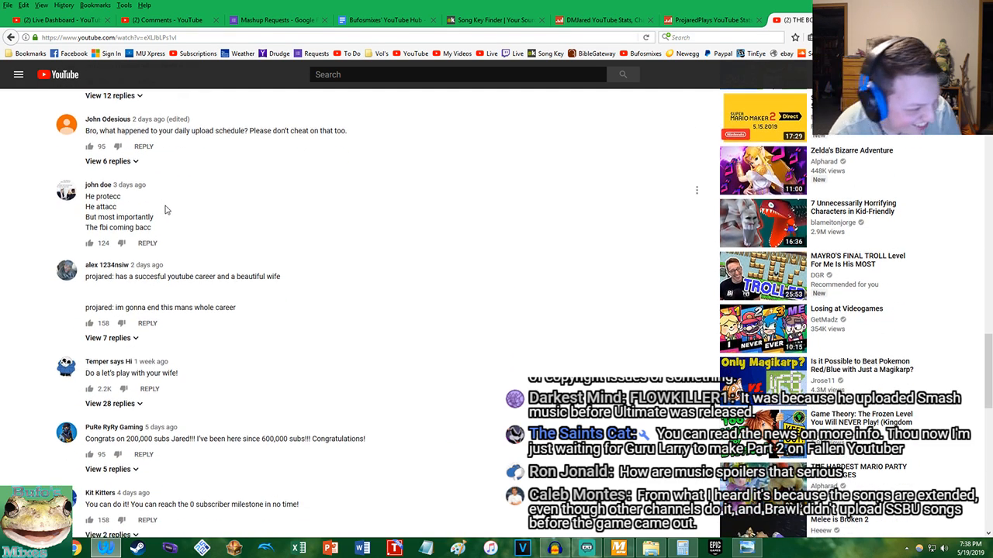
scroll(164, 221, down, 2)
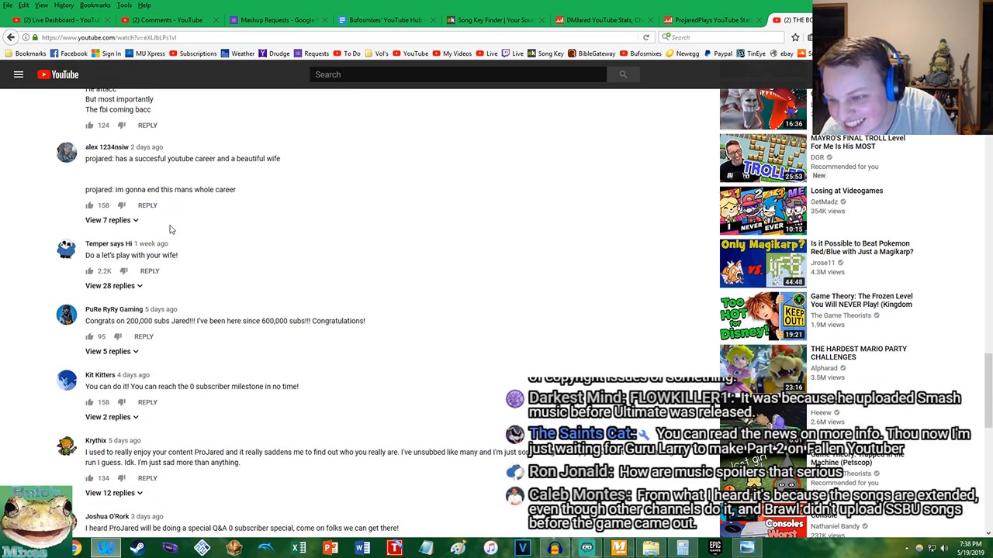
scroll(171, 230, down, 1)
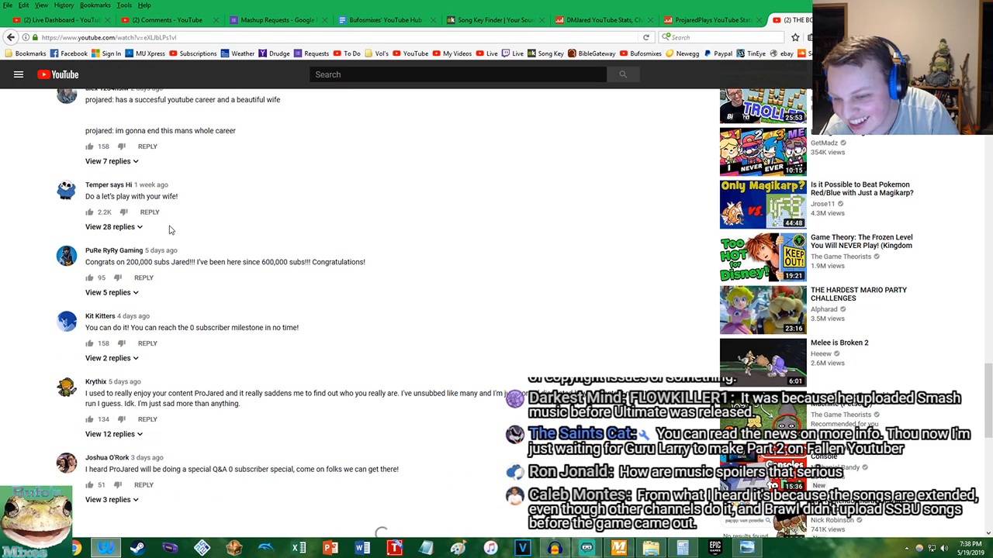
scroll(171, 230, down, 1)
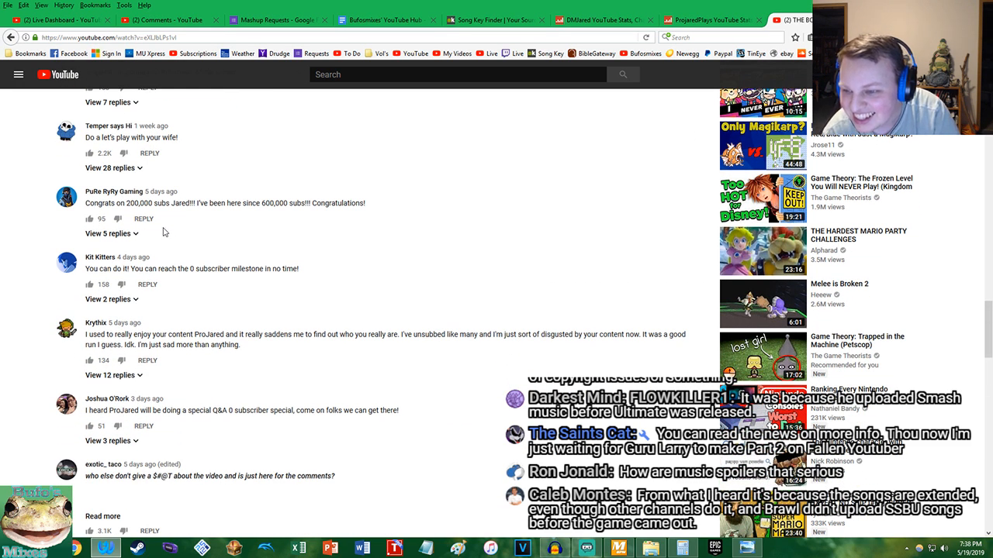
scroll(163, 231, down, 1)
Highlight "0 subscriber milestone in no time!" in its comment, clear the selection, and examine the comment about the special Q&A
drag(189, 209, 350, 218)
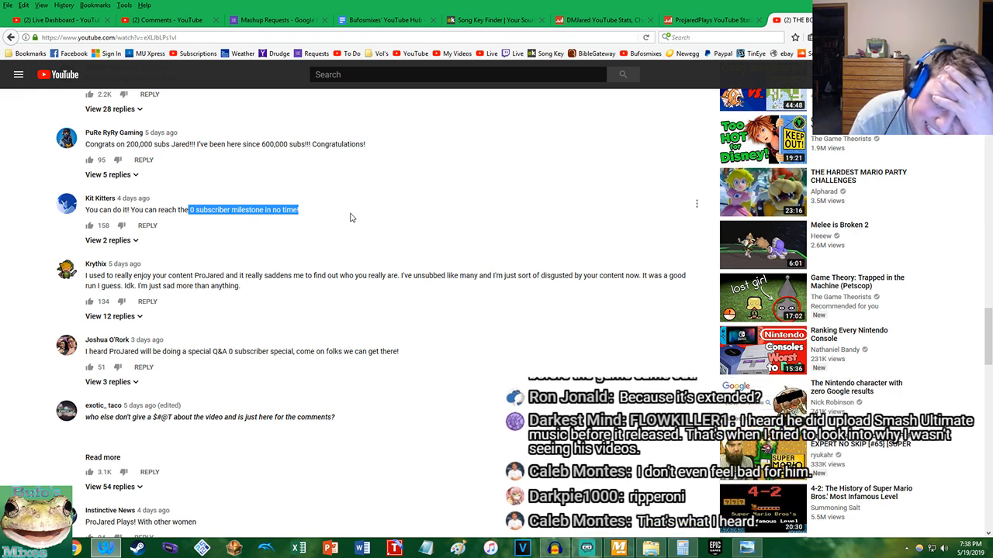
right_click(351, 215)
drag(238, 276, 235, 314)
click(246, 334)
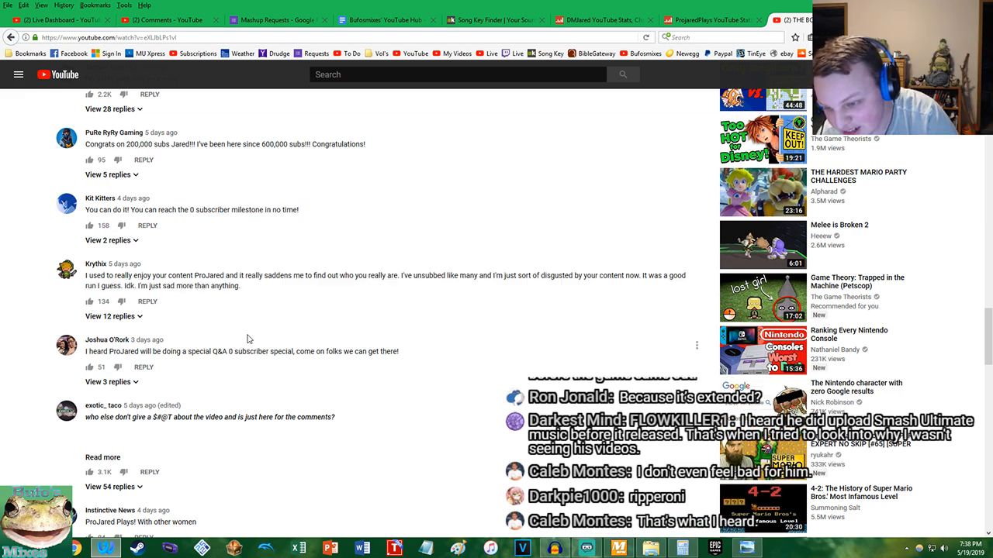
scroll(254, 331, down, 1)
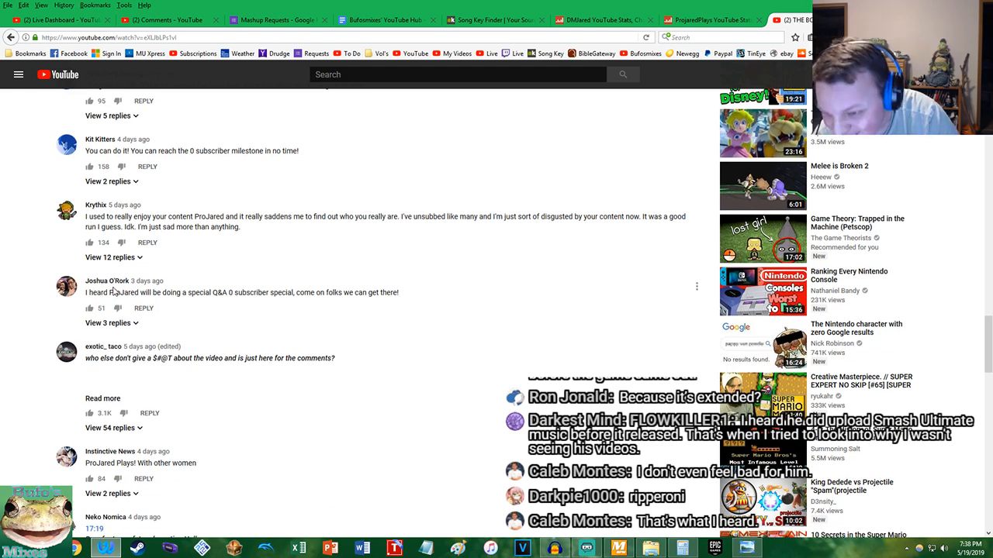
drag(196, 292, 301, 310)
click(308, 312)
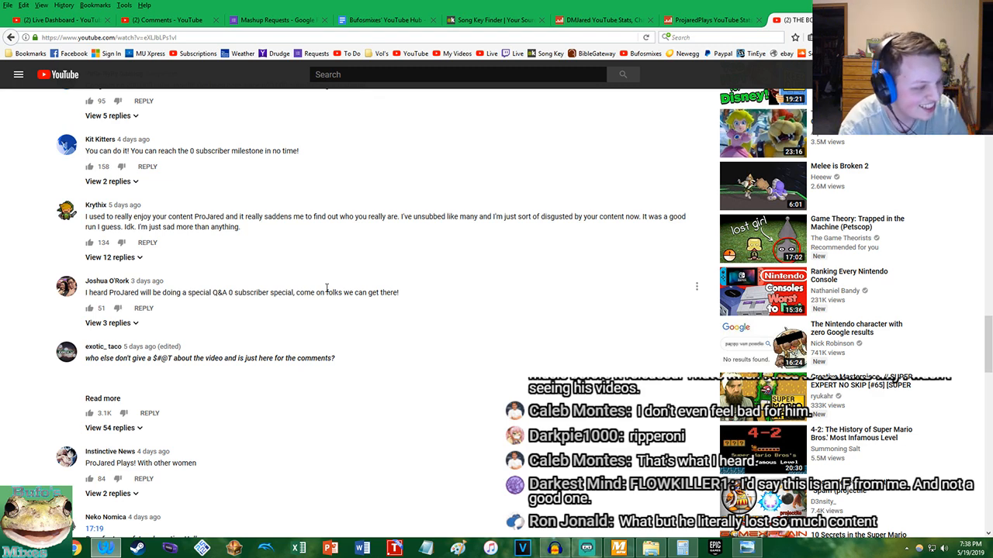
Read the remaining comments down to the one about reading the comment section with popcorn
scroll(240, 303, down, 4)
scroll(227, 298, down, 3)
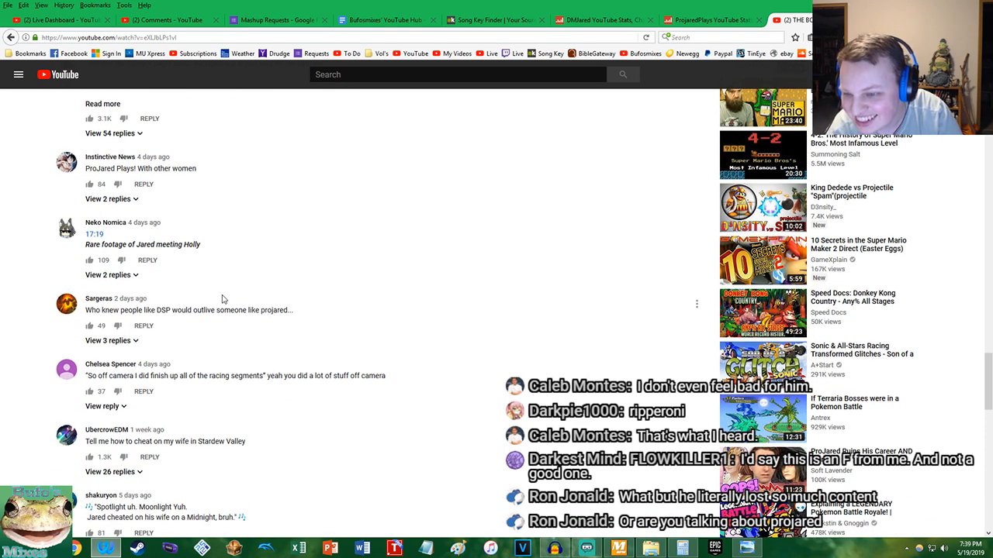
scroll(222, 298, down, 2)
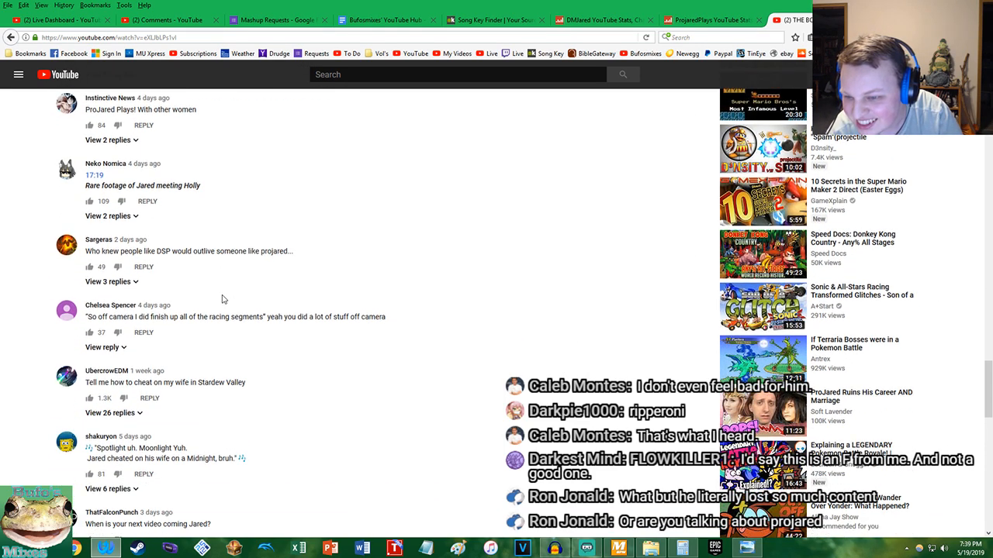
scroll(222, 298, down, 2)
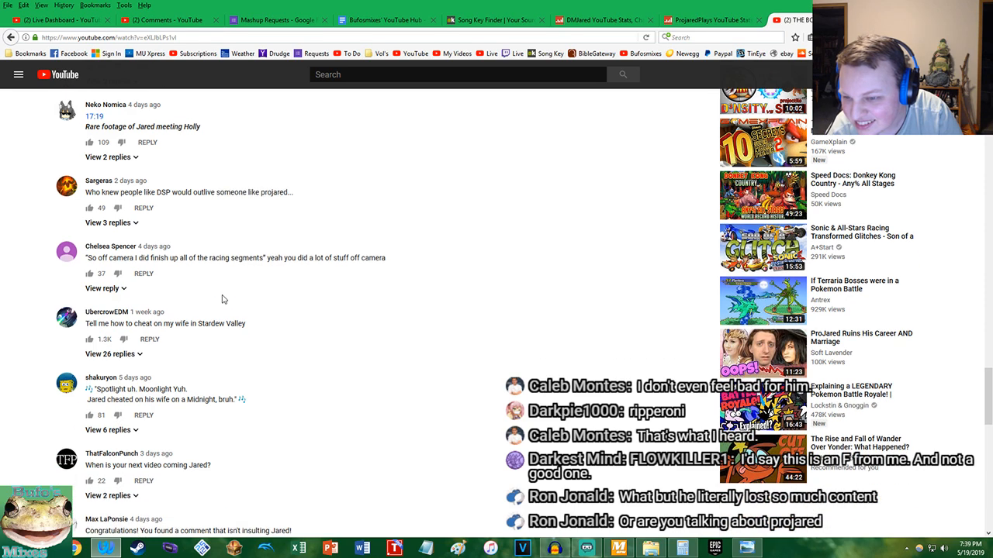
scroll(223, 299, down, 5)
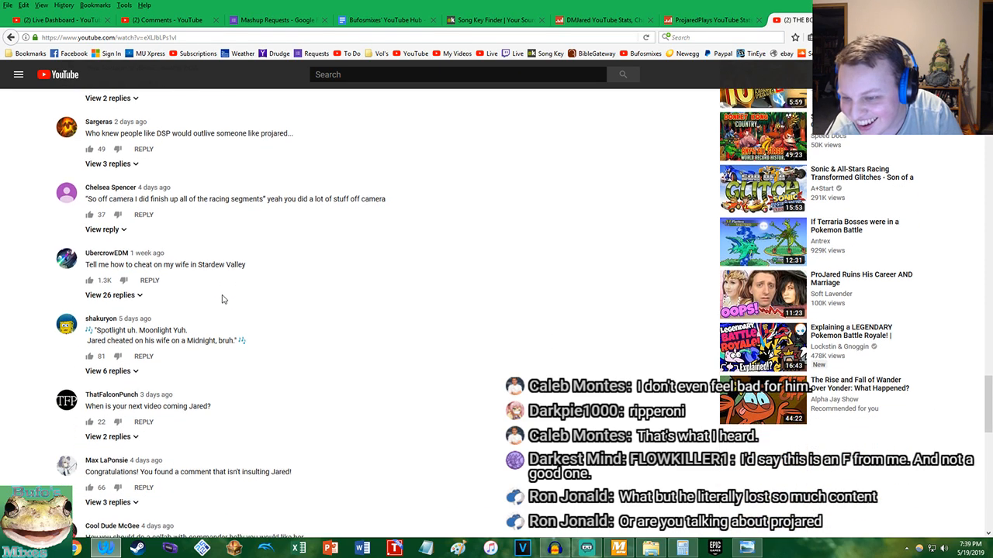
scroll(239, 300, down, 1)
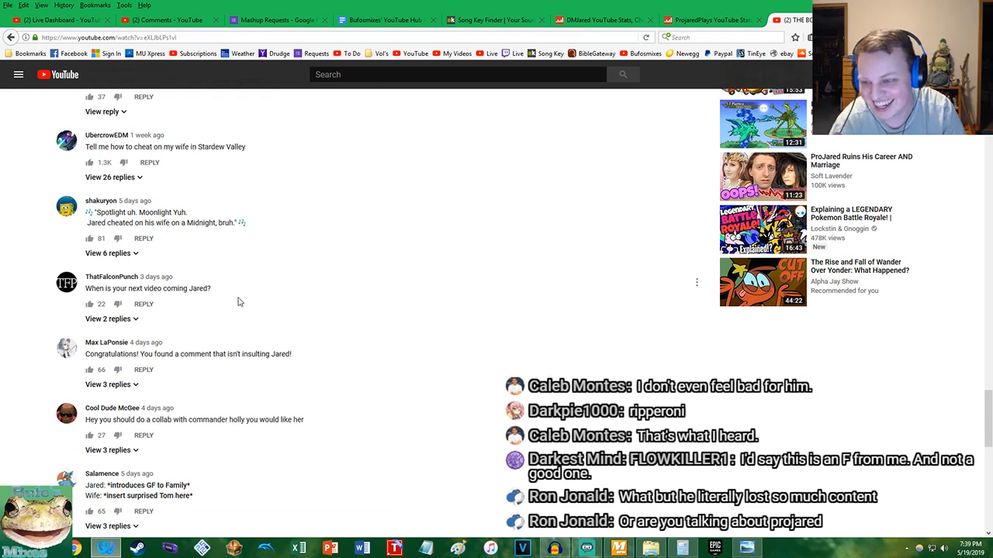
scroll(238, 300, down, 3)
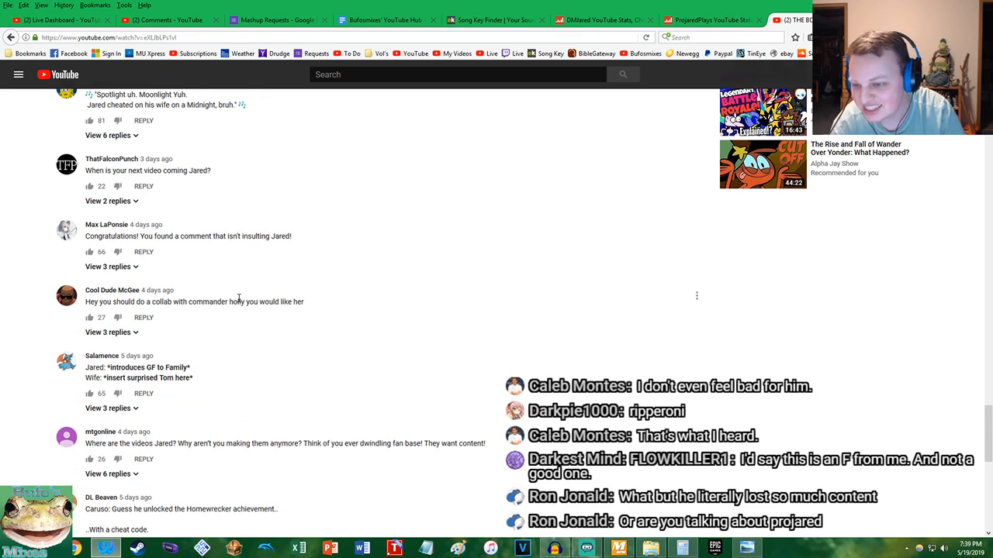
scroll(238, 299, down, 3)
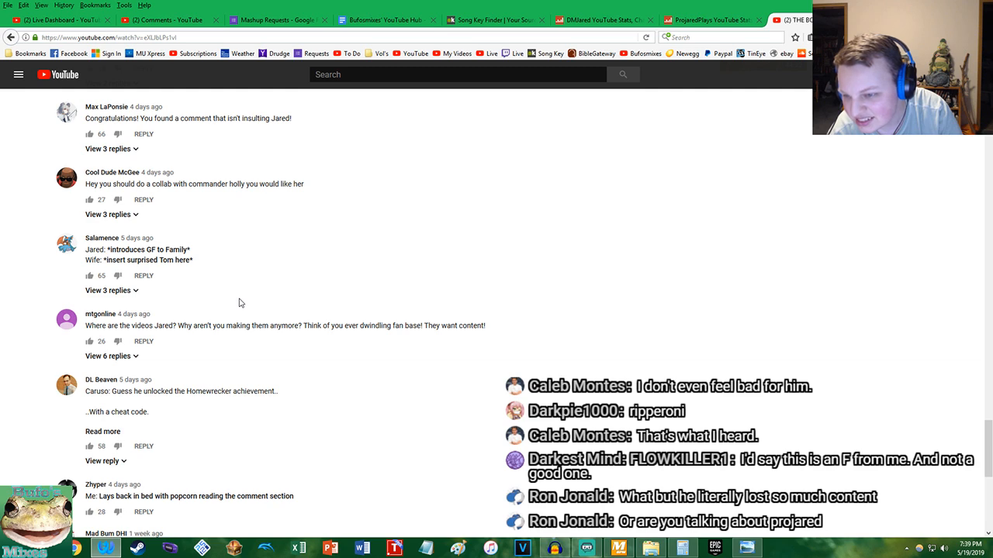
Close the video page and examine the ProjaredPlays daily statistics, channel summary and progress graphs on Social Blade
middle_click(788, 22)
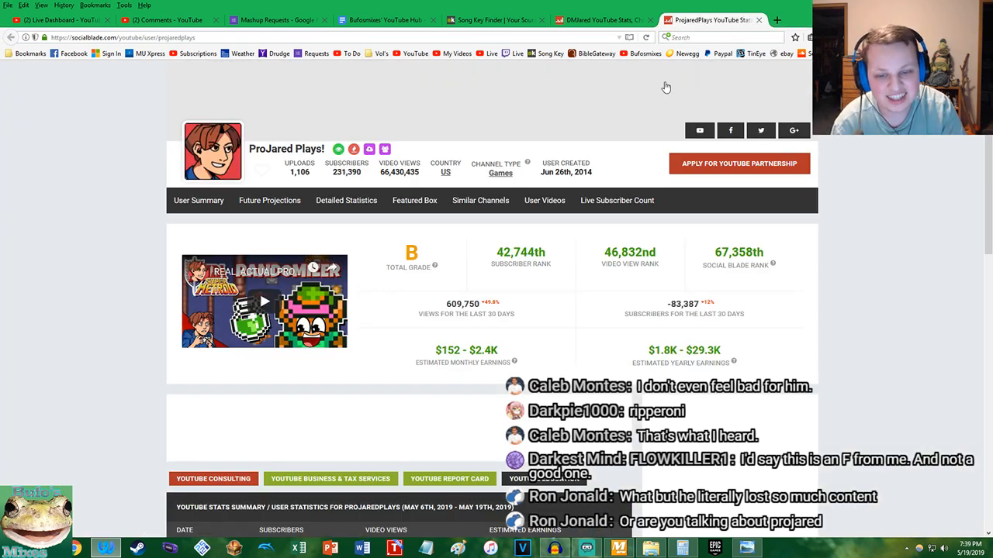
scroll(505, 308, down, 10)
scroll(212, 284, up, 5)
scroll(224, 404, up, 3)
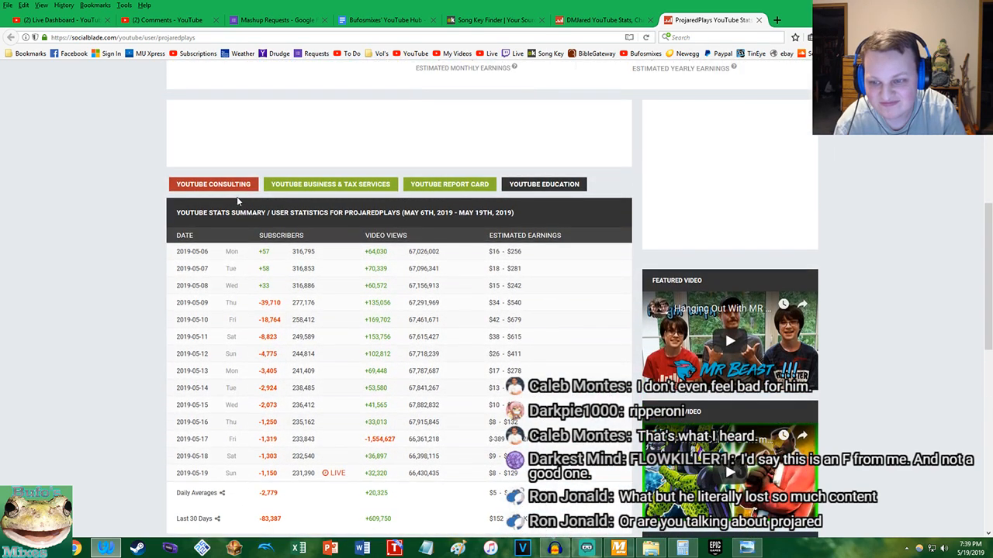
scroll(359, 312, down, 4)
scroll(424, 266, up, 4)
scroll(424, 266, up, 3)
scroll(425, 266, up, 1)
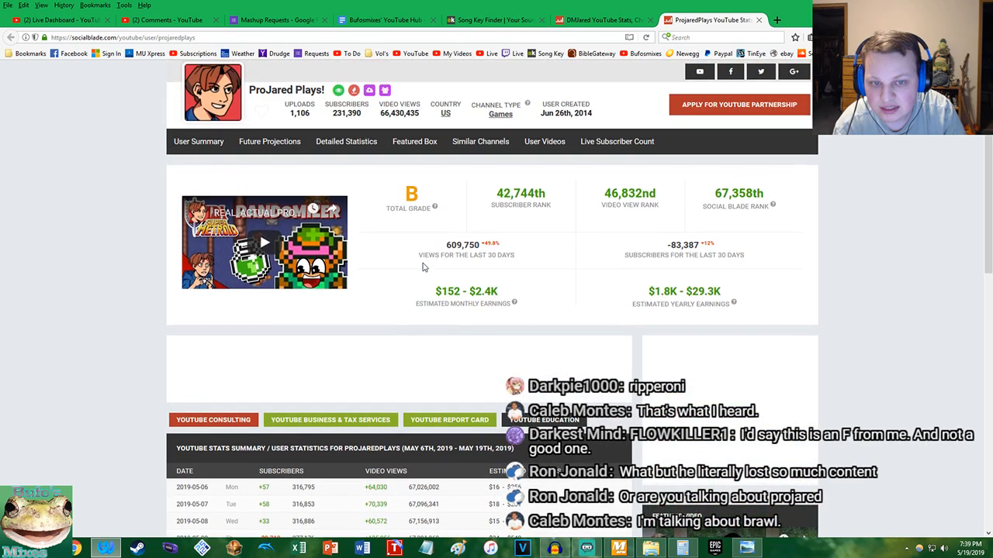
scroll(186, 233, down, 8)
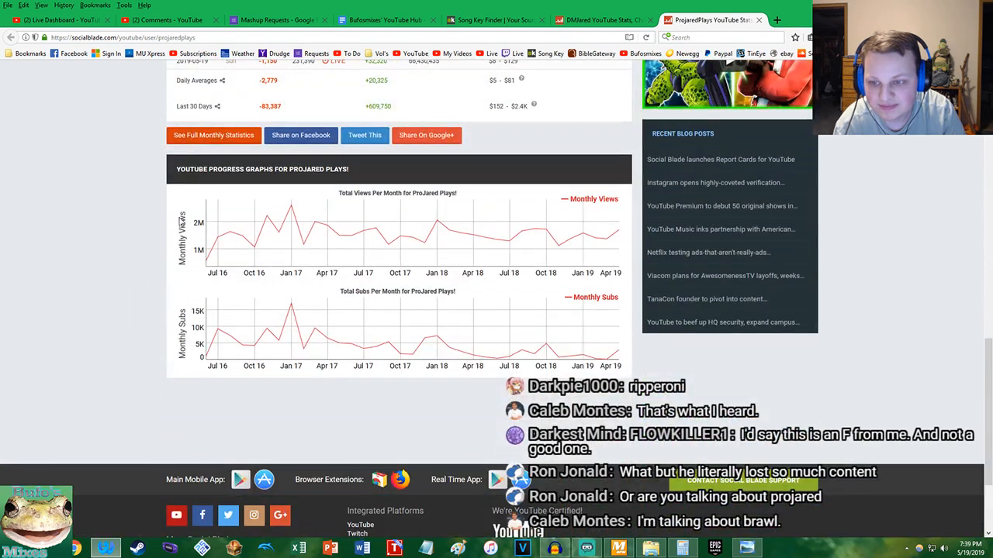
Open the full monthly statistics for ProjaredPlays and examine the daily rows, 30-day totals and yearly projections
click(209, 140)
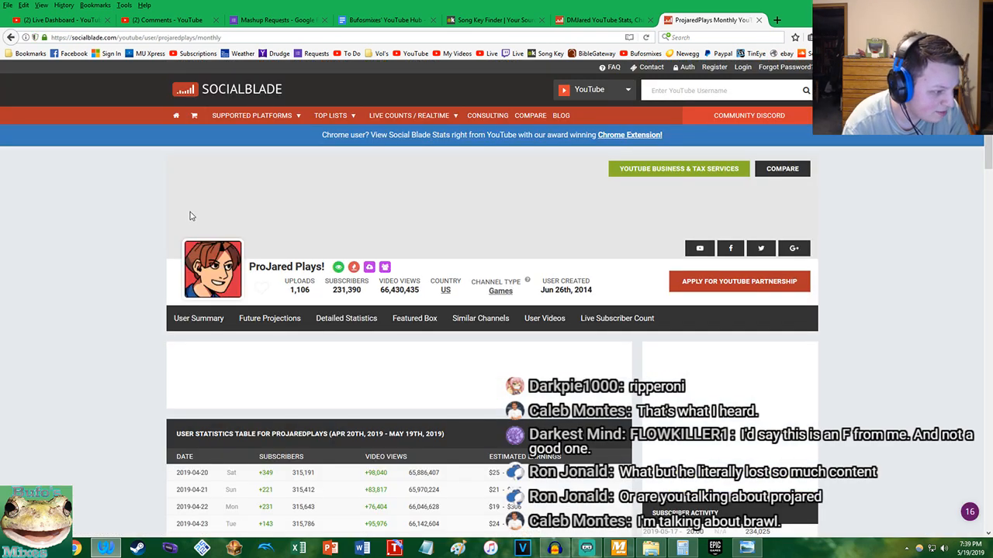
scroll(194, 214, down, 8)
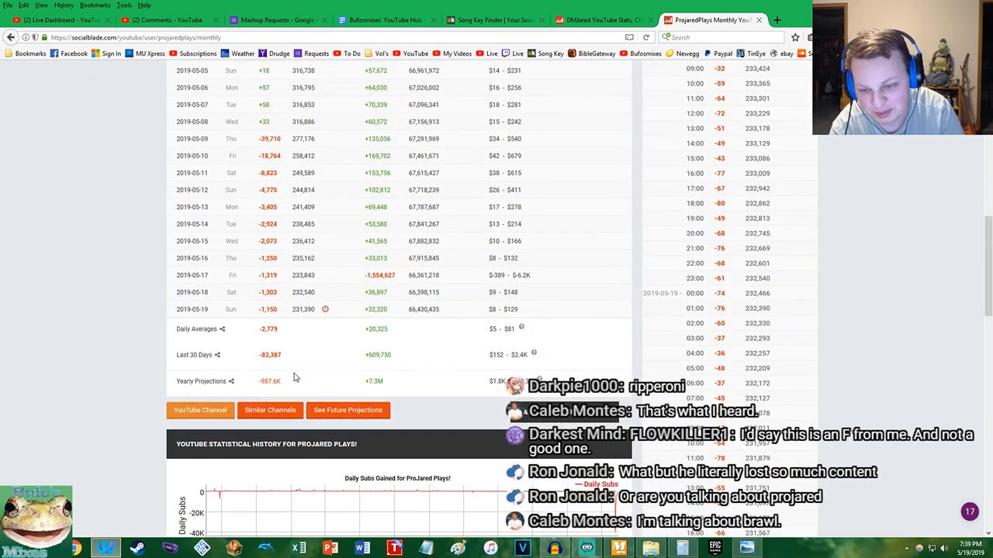
scroll(293, 378, down, 3)
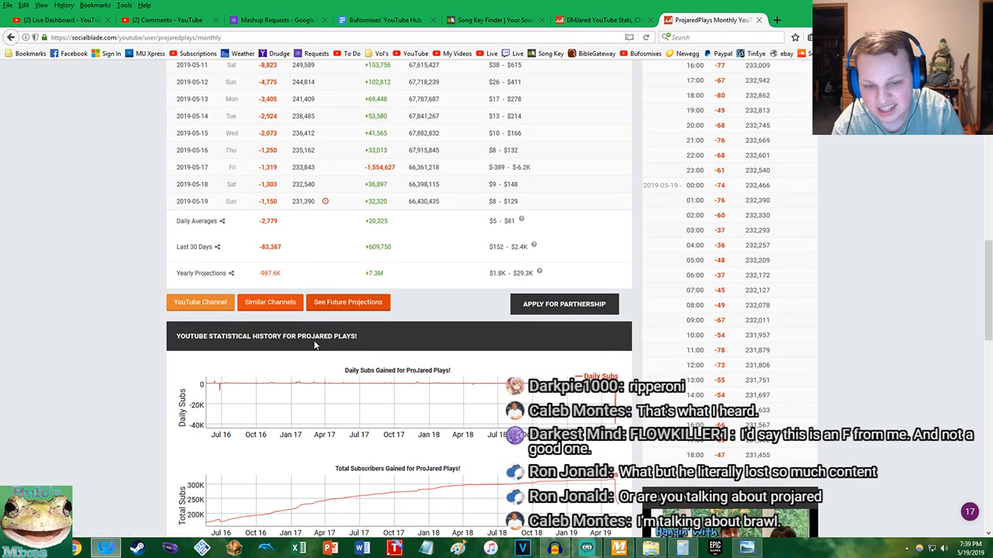
Examine the ProjaredPlays statistical history, zooming the Daily Subs and Total Subscribers graphs in on May 2019
scroll(315, 345, down, 2)
scroll(617, 356, up, 2)
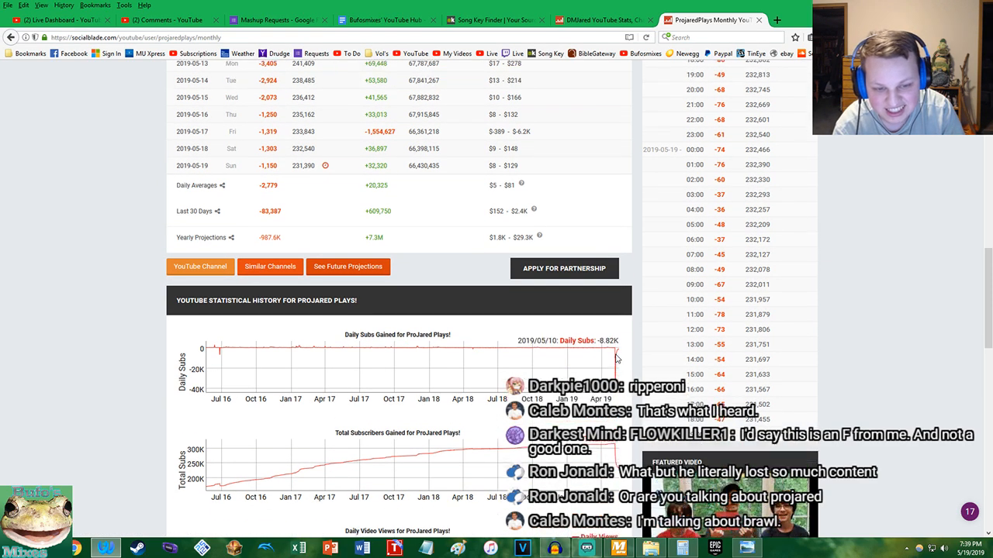
scroll(618, 372, down, 1)
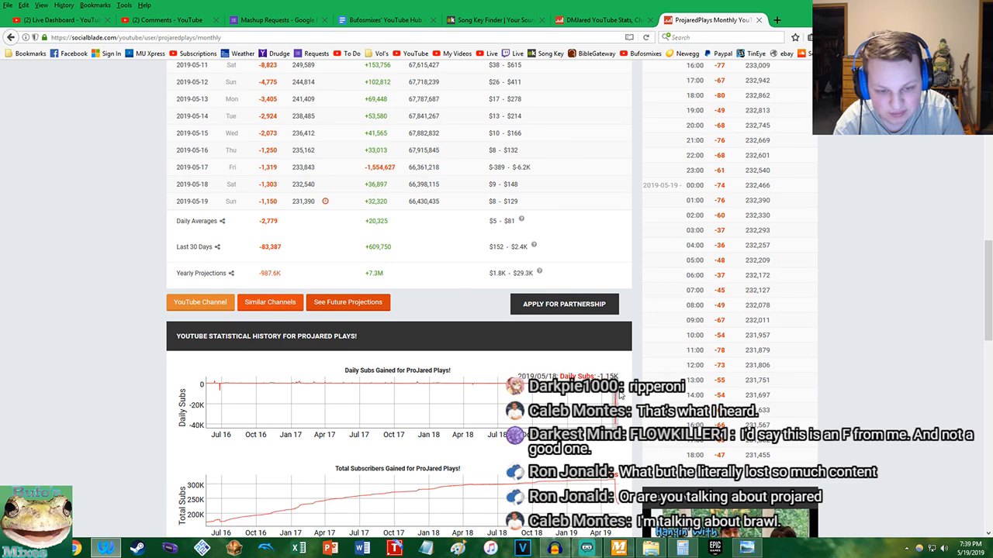
drag(620, 393, 612, 392)
scroll(615, 392, down, 3)
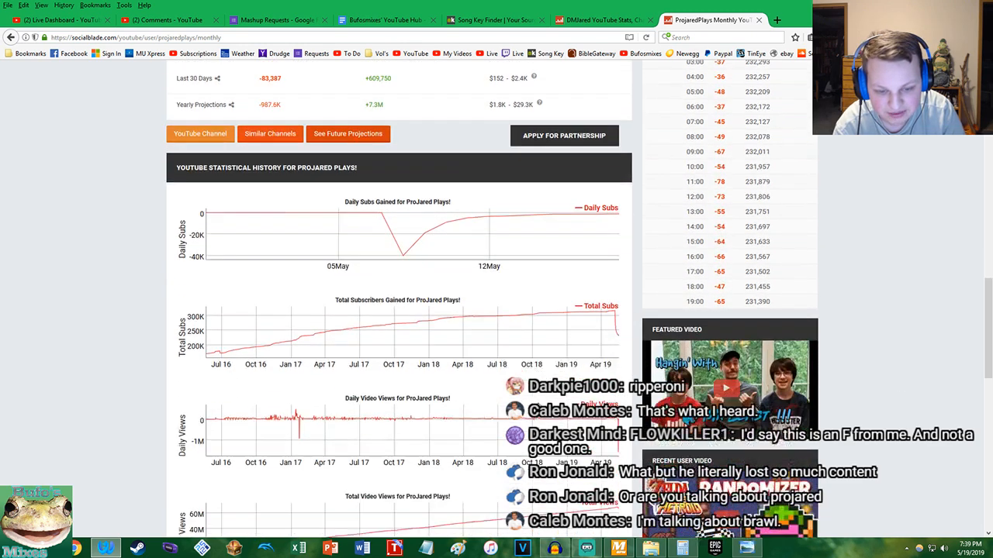
drag(612, 310, 622, 321)
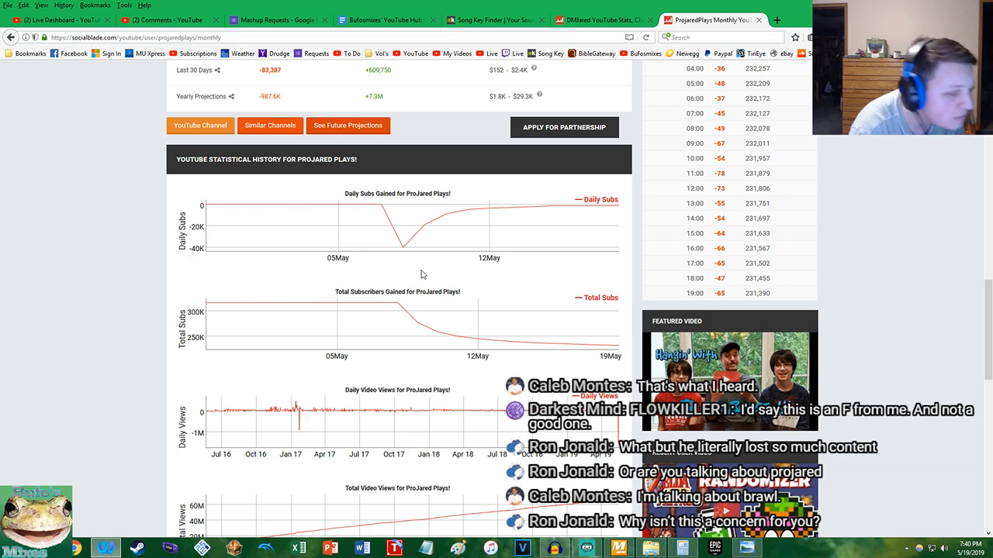
Close the ProjaredPlays statistics, open the full monthly statistics for ProJared and zoom its Total Subscribers graph in on May 2019
key(ctrl+w)
scroll(440, 206, down, 10)
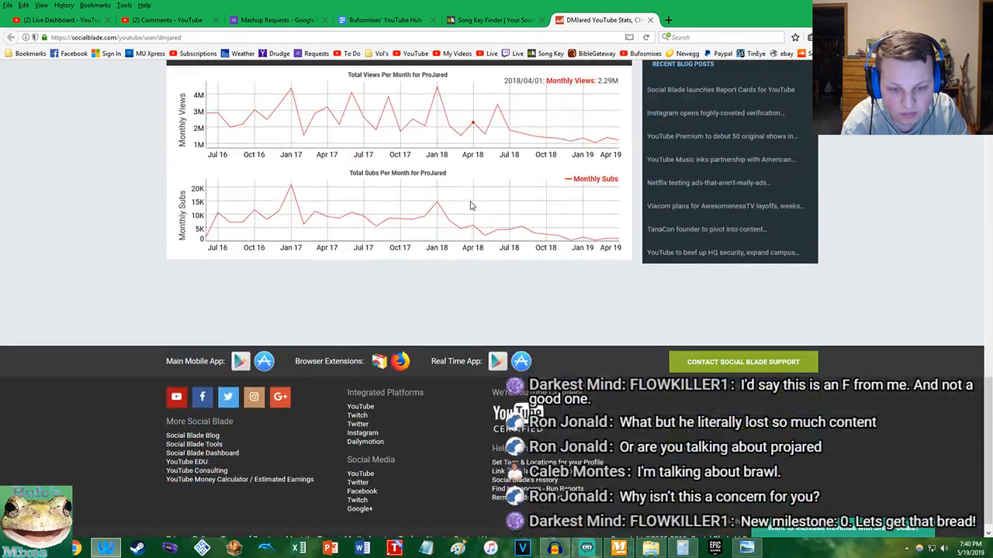
scroll(434, 201, up, 3)
click(206, 179)
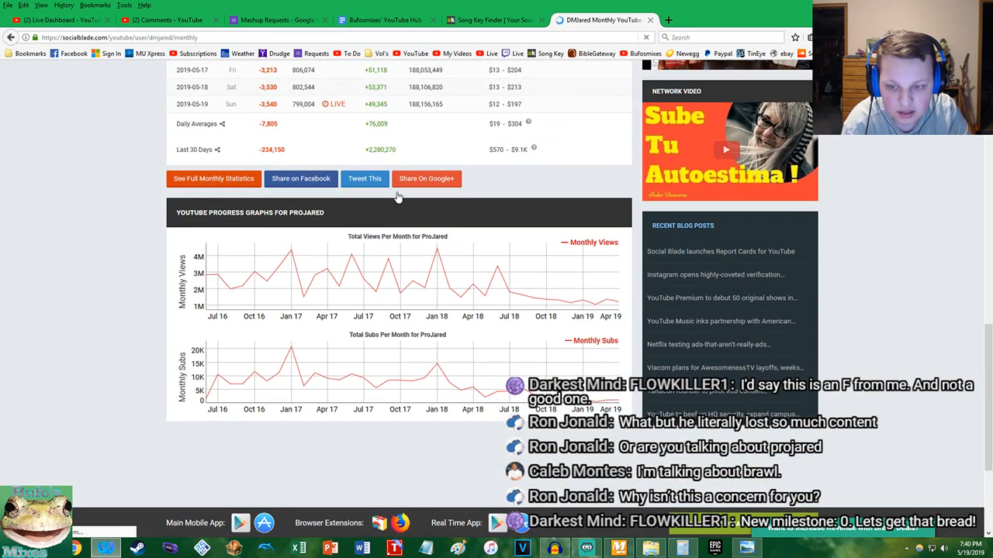
scroll(457, 201, down, 12)
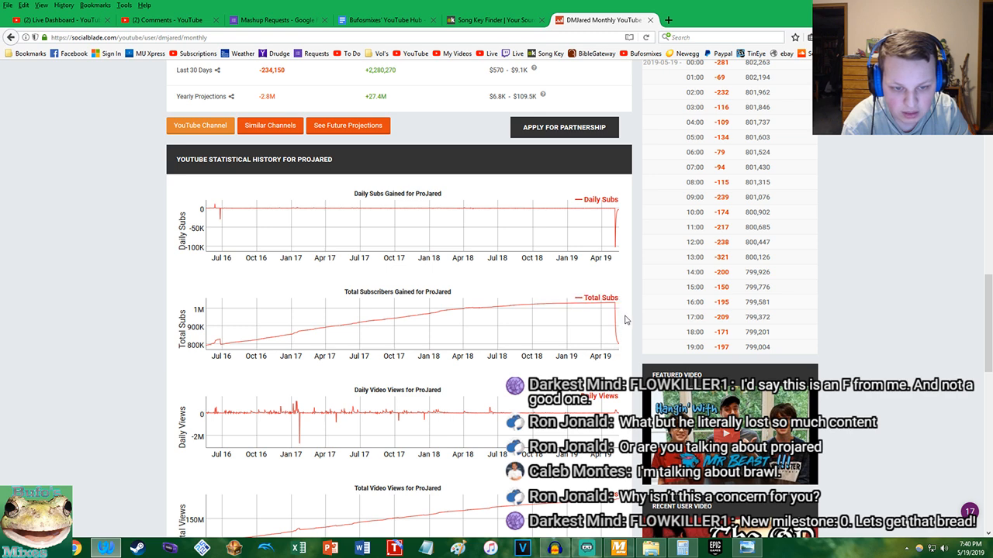
drag(623, 318, 613, 319)
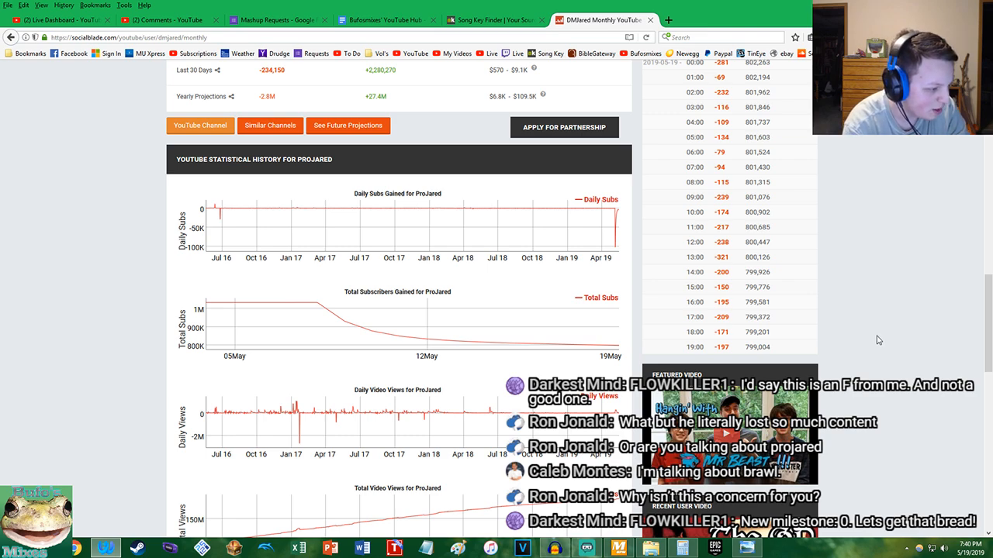
key(Home)
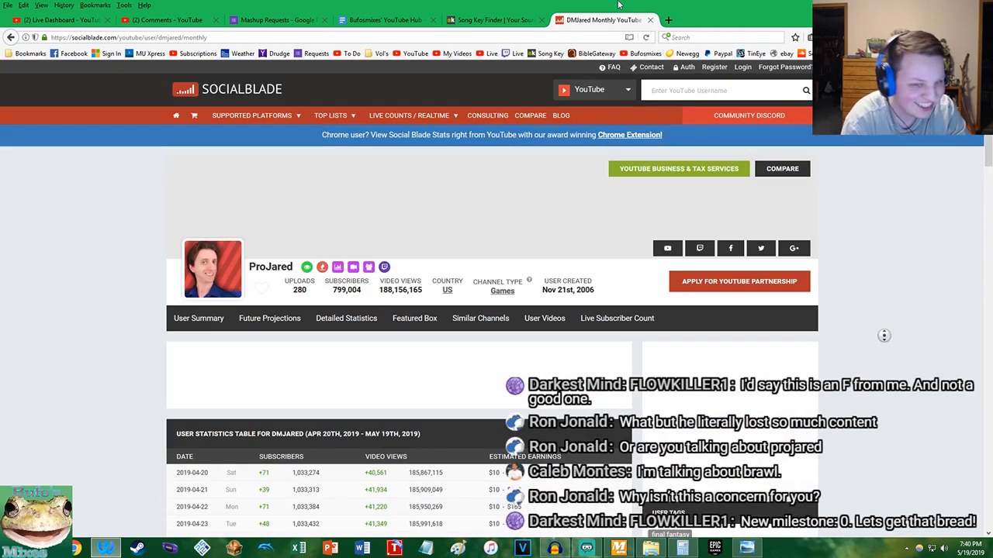
Close the ProJared statistics page and switch to Audacity, leaving the Molduga Battle track unmuted
middle_click(584, 22)
drag(570, 9, 992, 132)
click(407, 44)
click(14, 253)
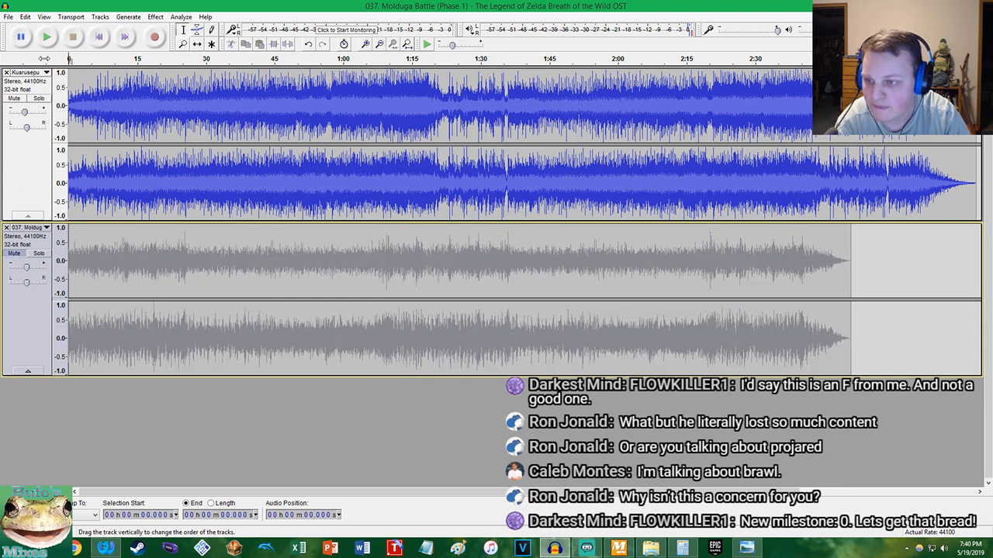
click(15, 254)
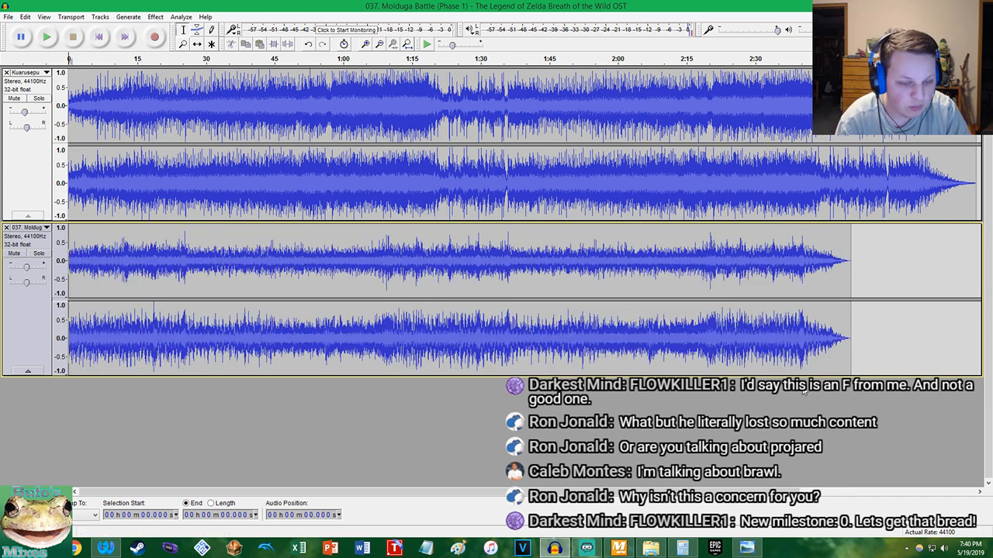
Bring up the track tempos in MixMeister BPM Analyzer and calculate the tempo change percentage in Calculator as (150 / 147 - 1) * 100, ready for copying
click(587, 547)
click(618, 548)
click(683, 548)
text(150/147)
key(Return)
text(-1)
key(Return)
text(* 100)
key(Return)
right_click(463, 332)
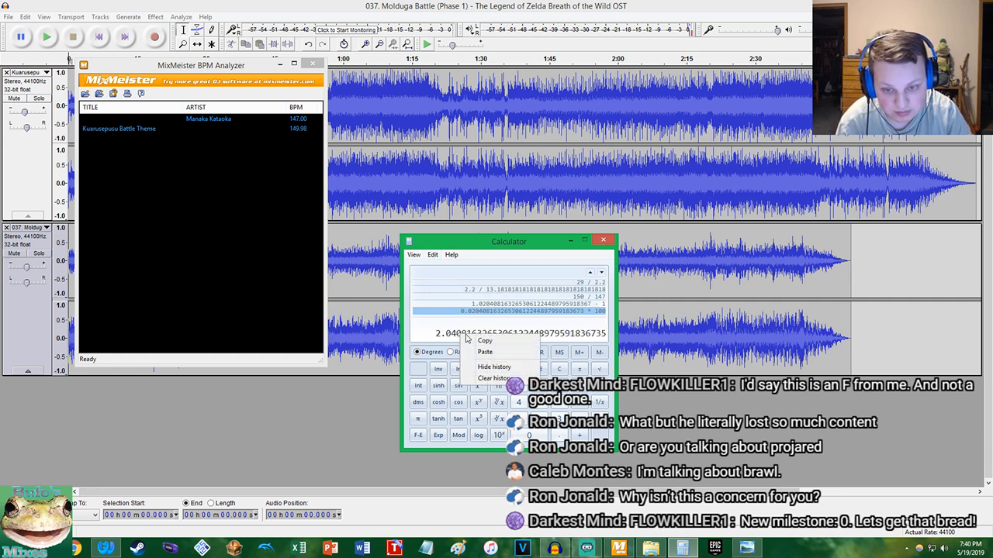